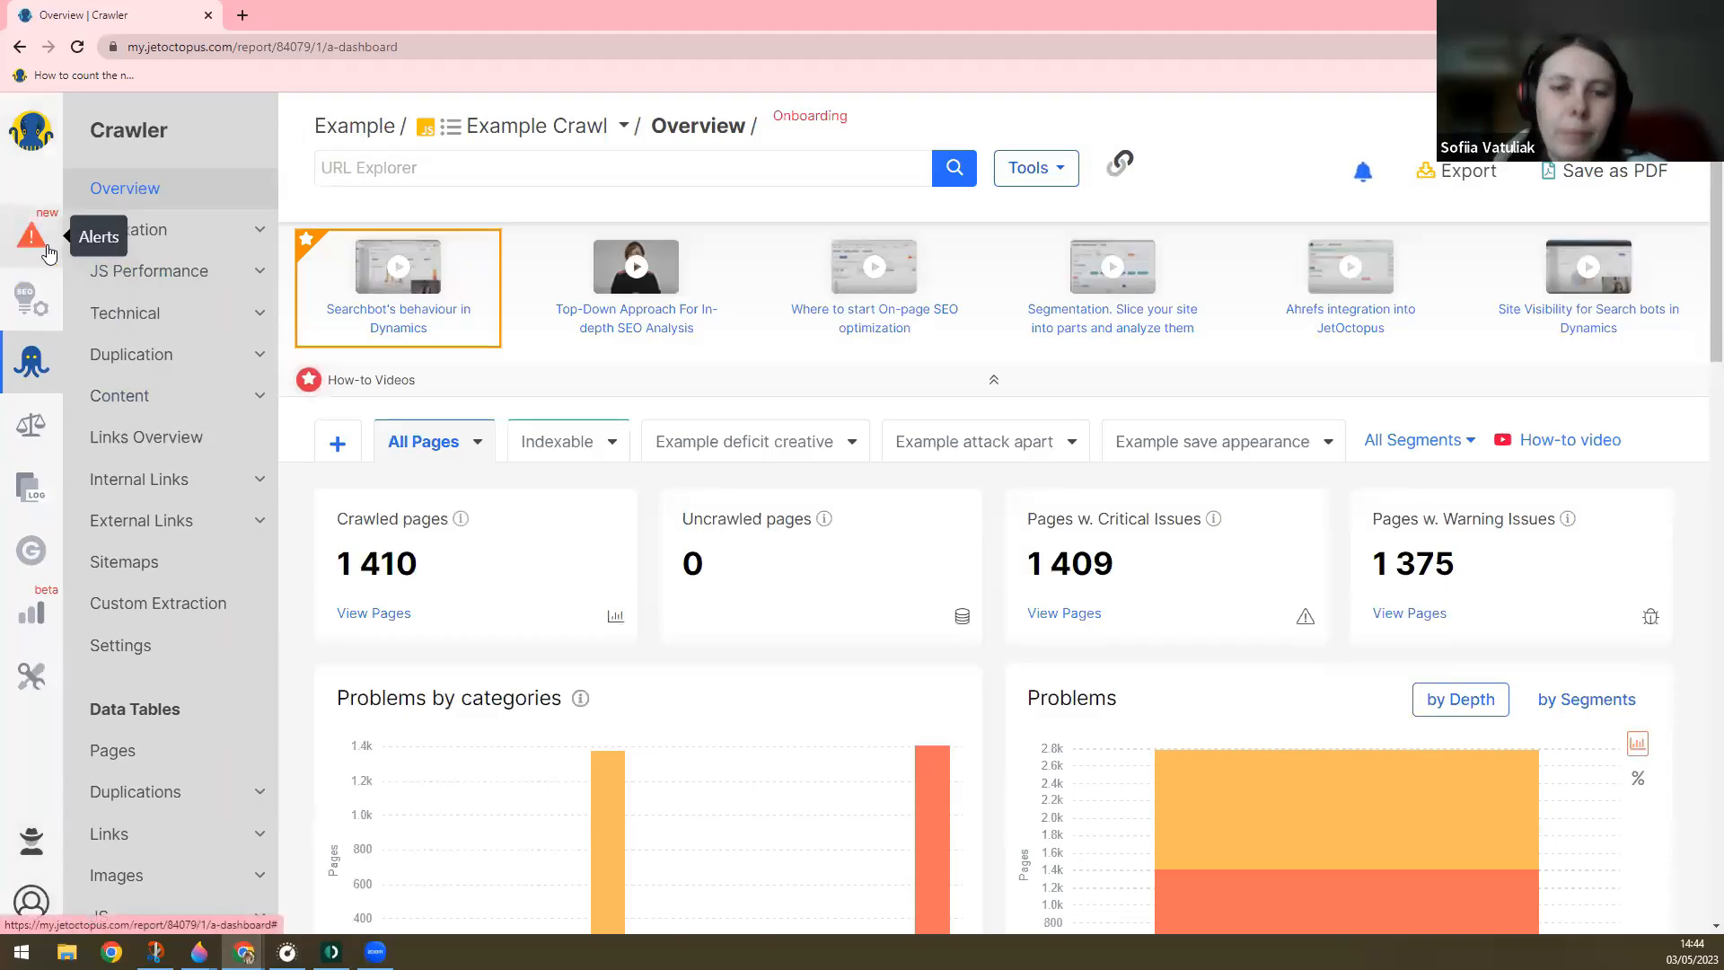
# - Open the Alerts overview and review the fired alerts and the alert history
pyautogui.click(36, 242)
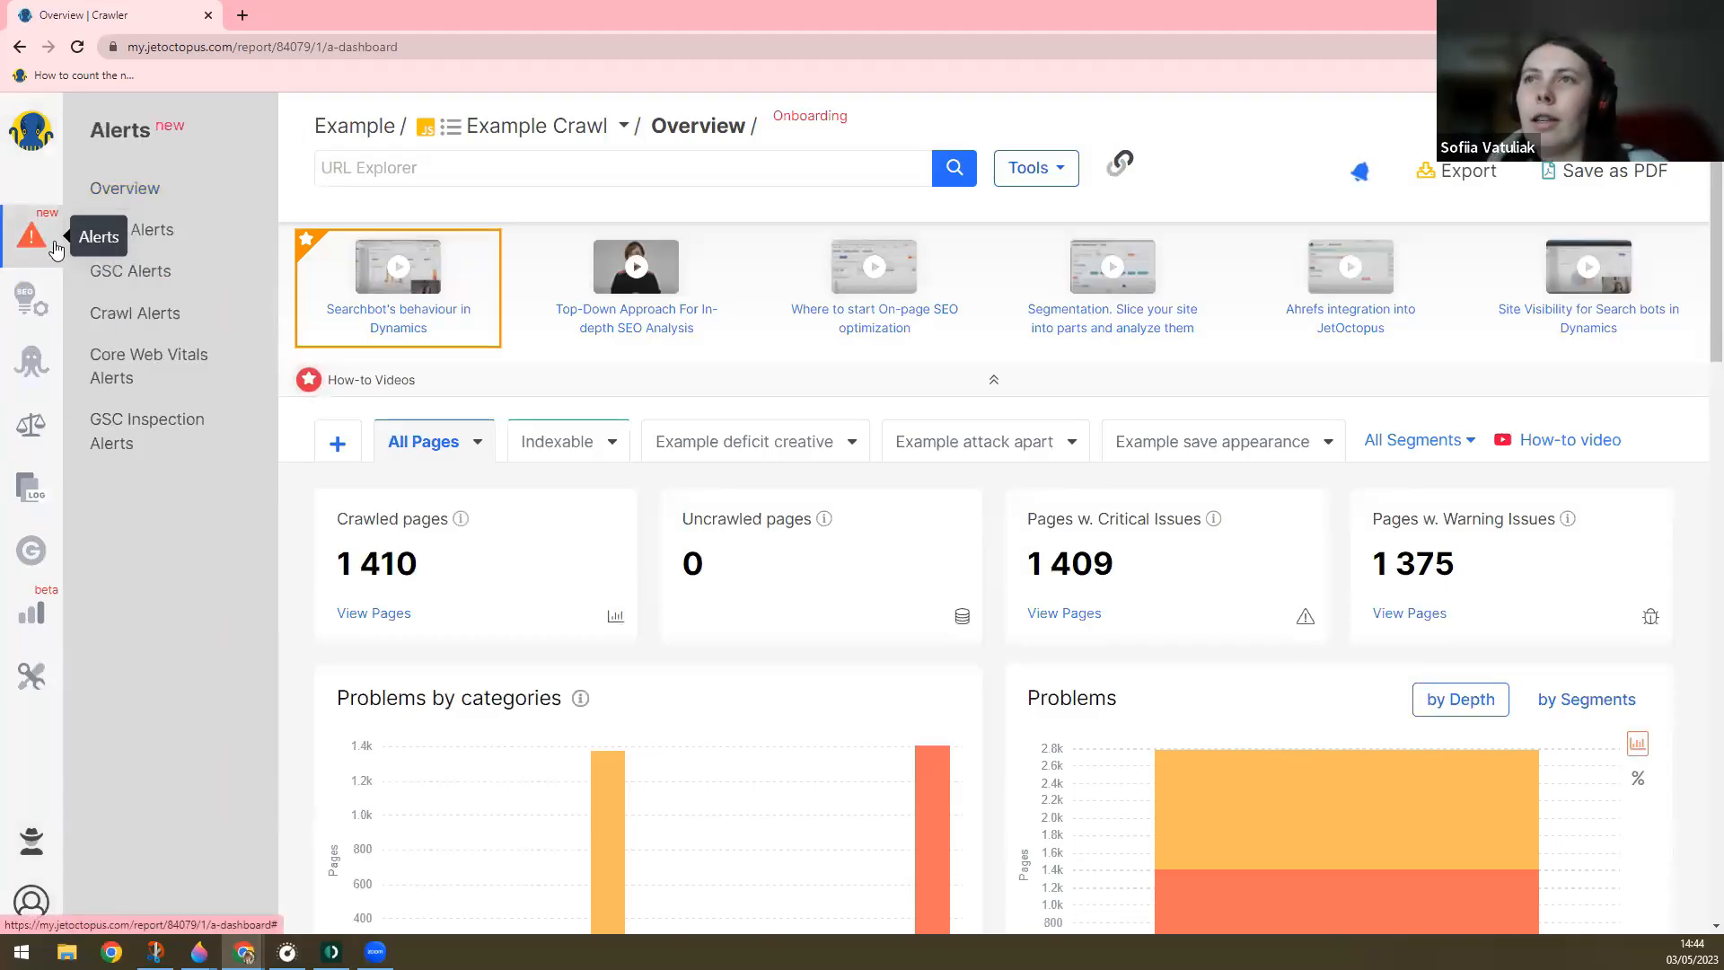
pyautogui.click(164, 199)
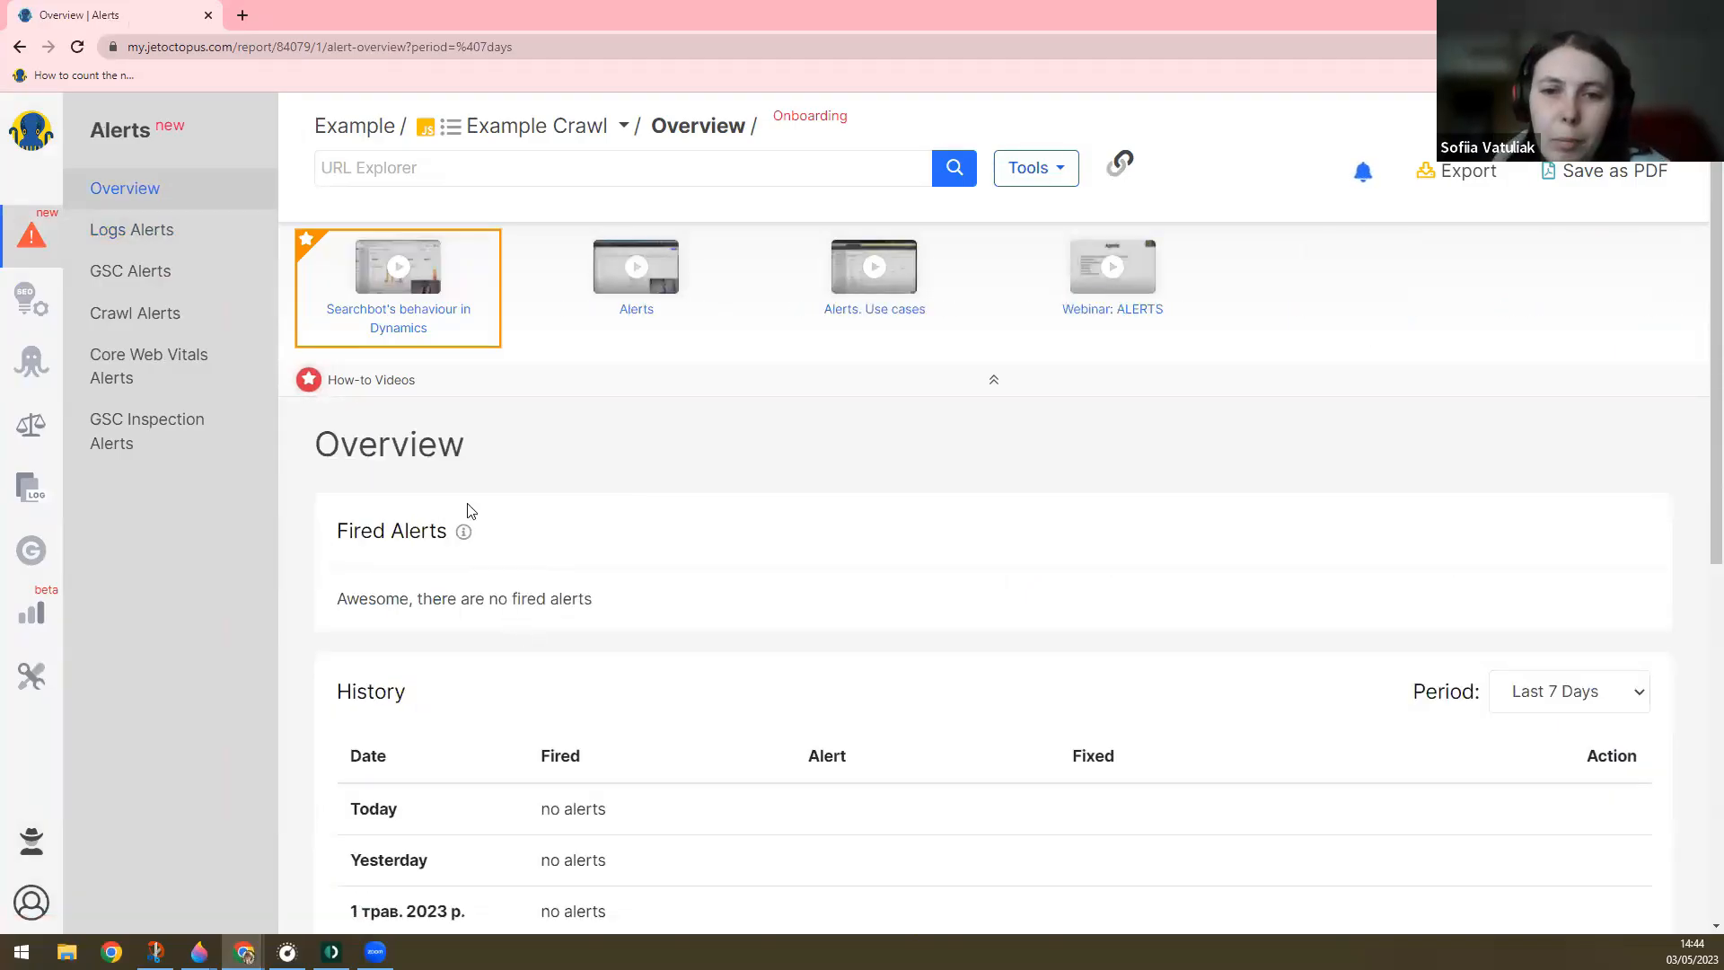
pyautogui.scroll(-6, 772, 557)
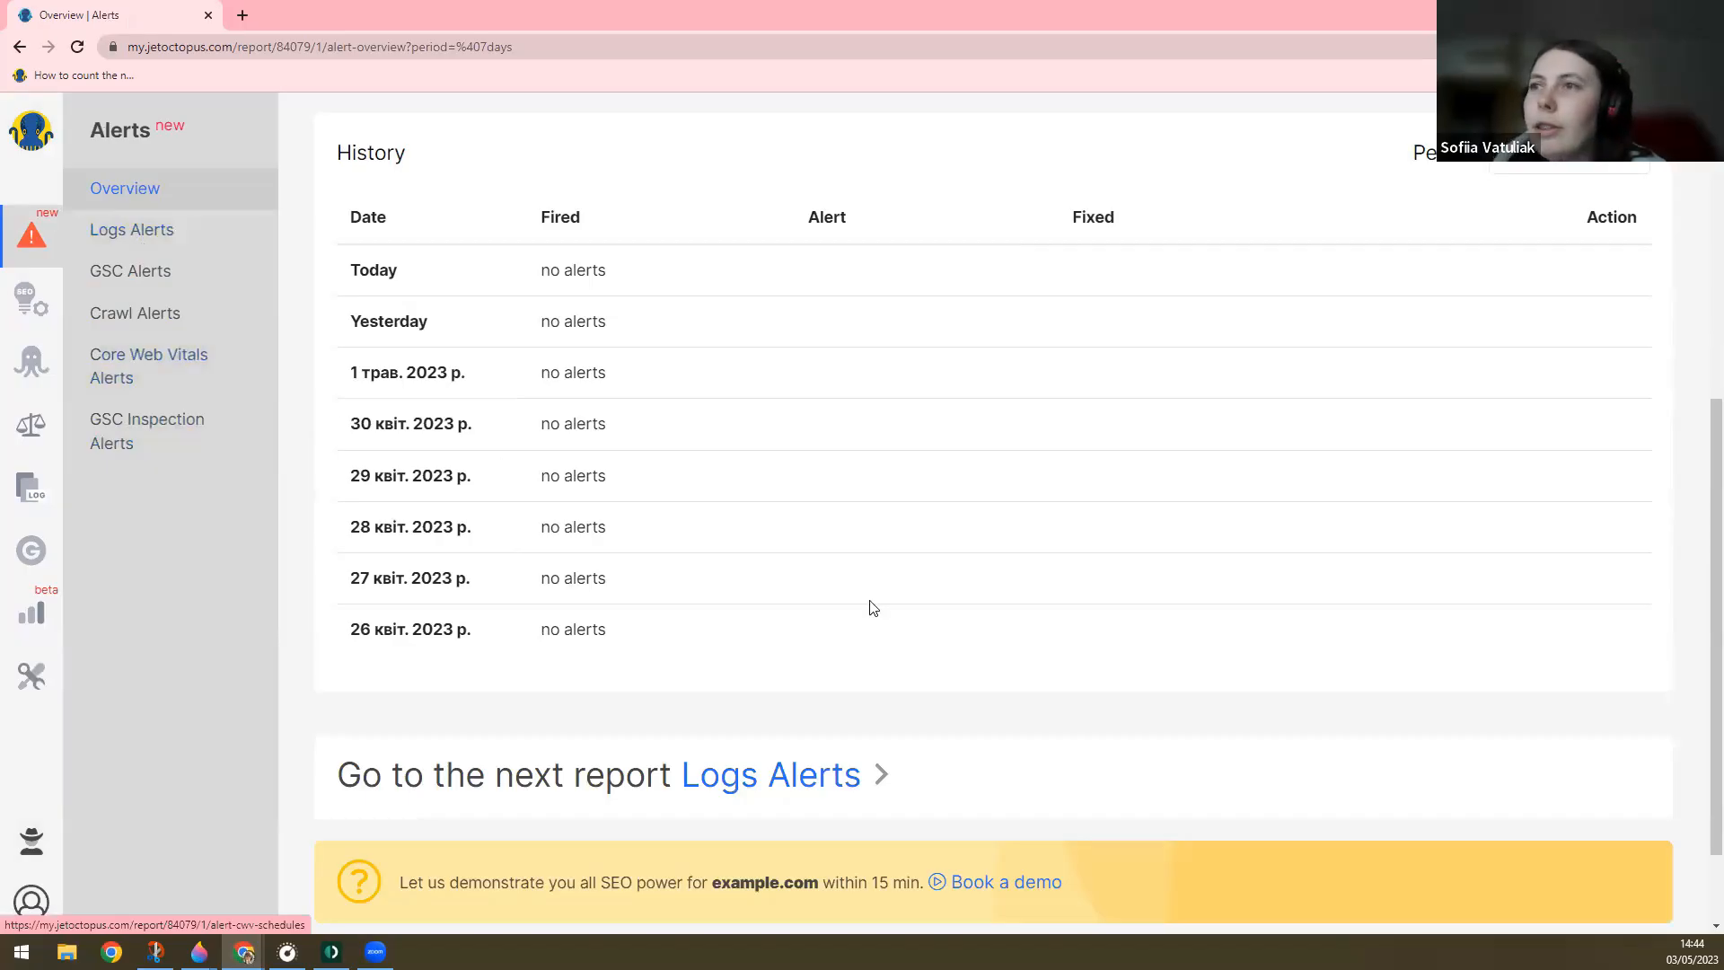
pyautogui.scroll(1, 588, 398)
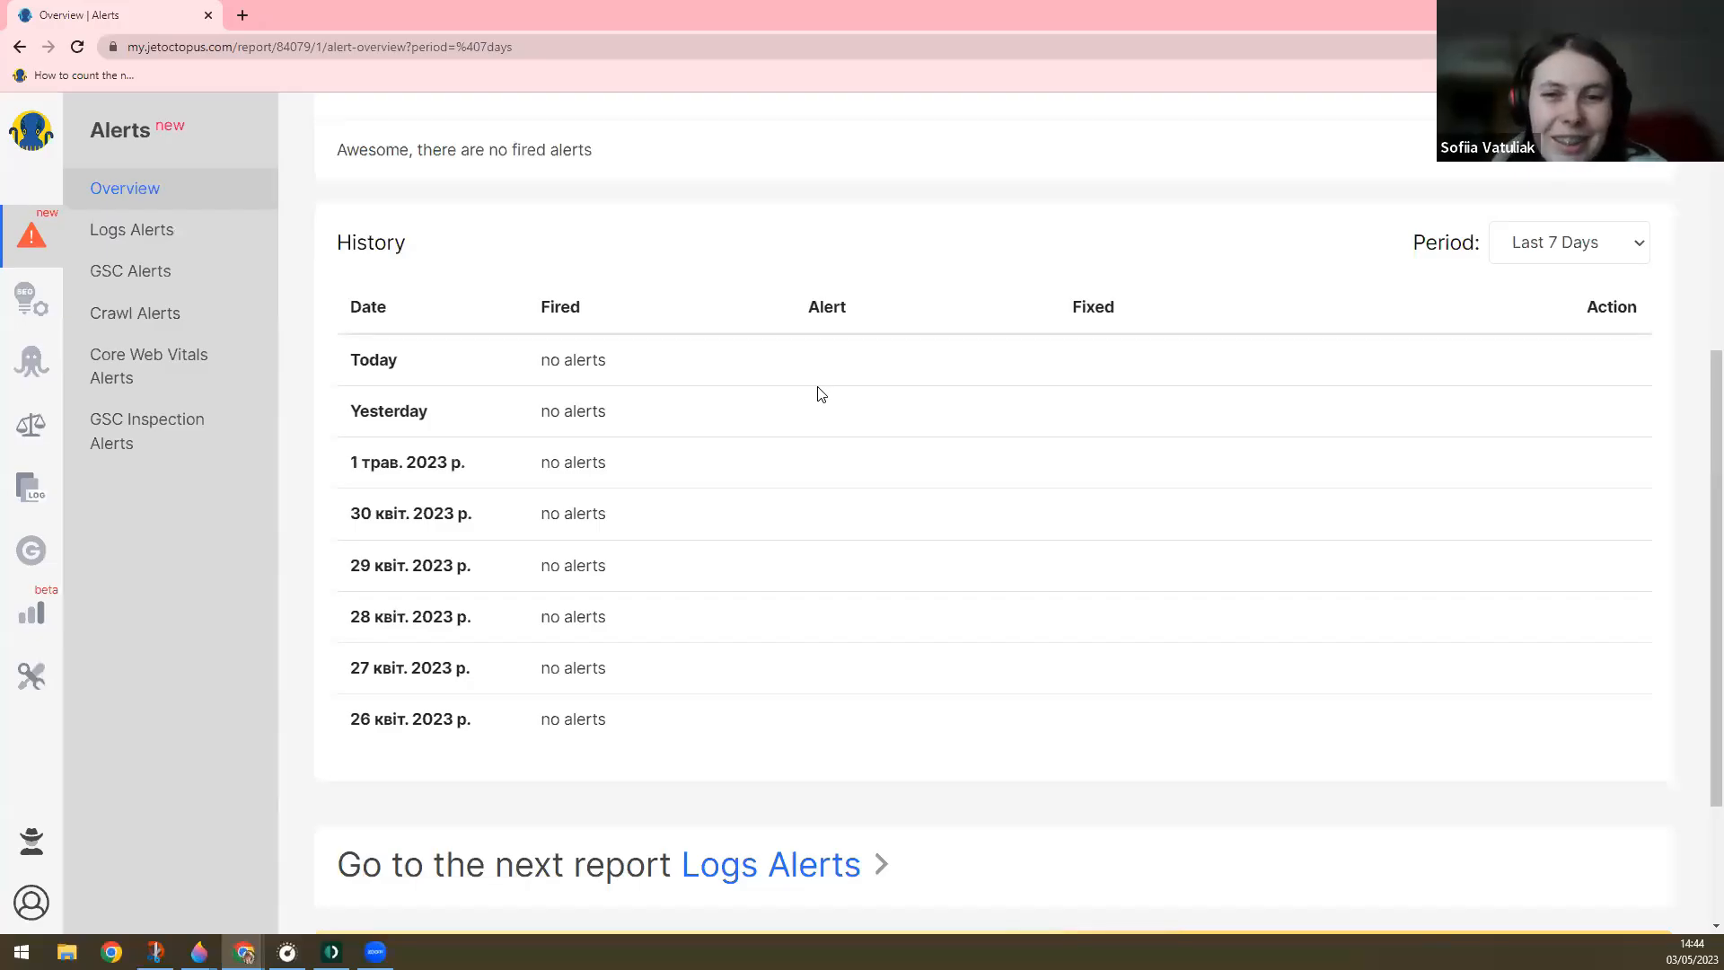
# - Set the alert history period to Last 30 Days and look through the daily entries
pyautogui.click(1573, 245)
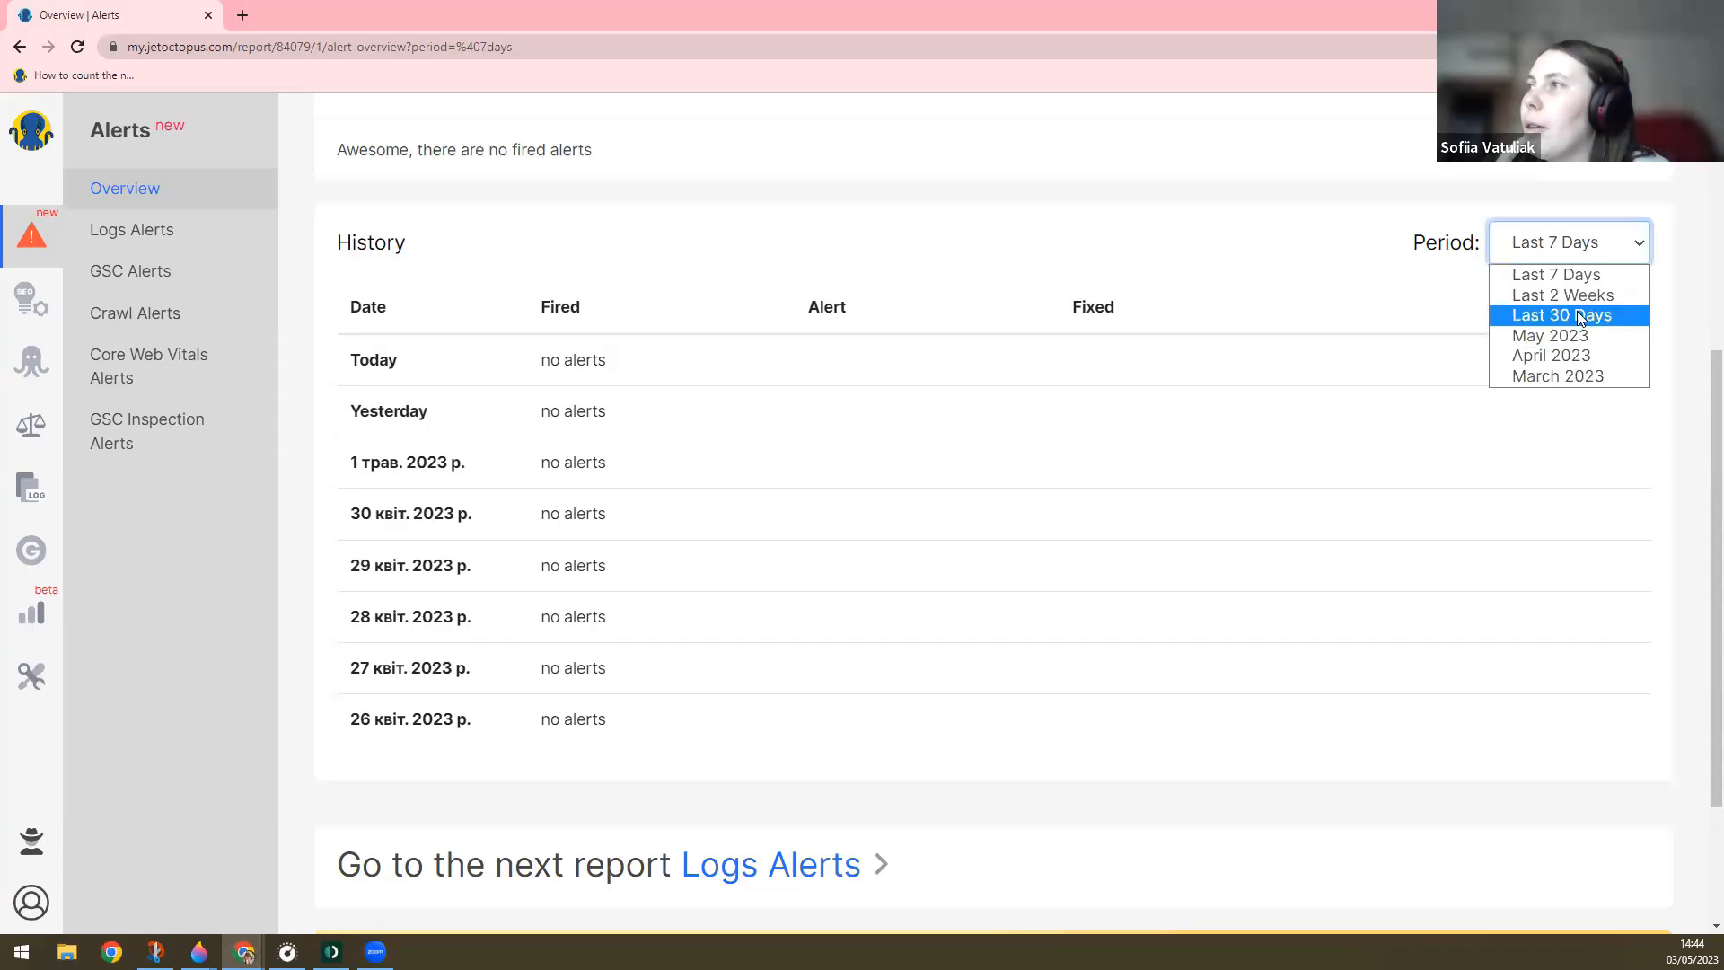
pyautogui.click(1579, 315)
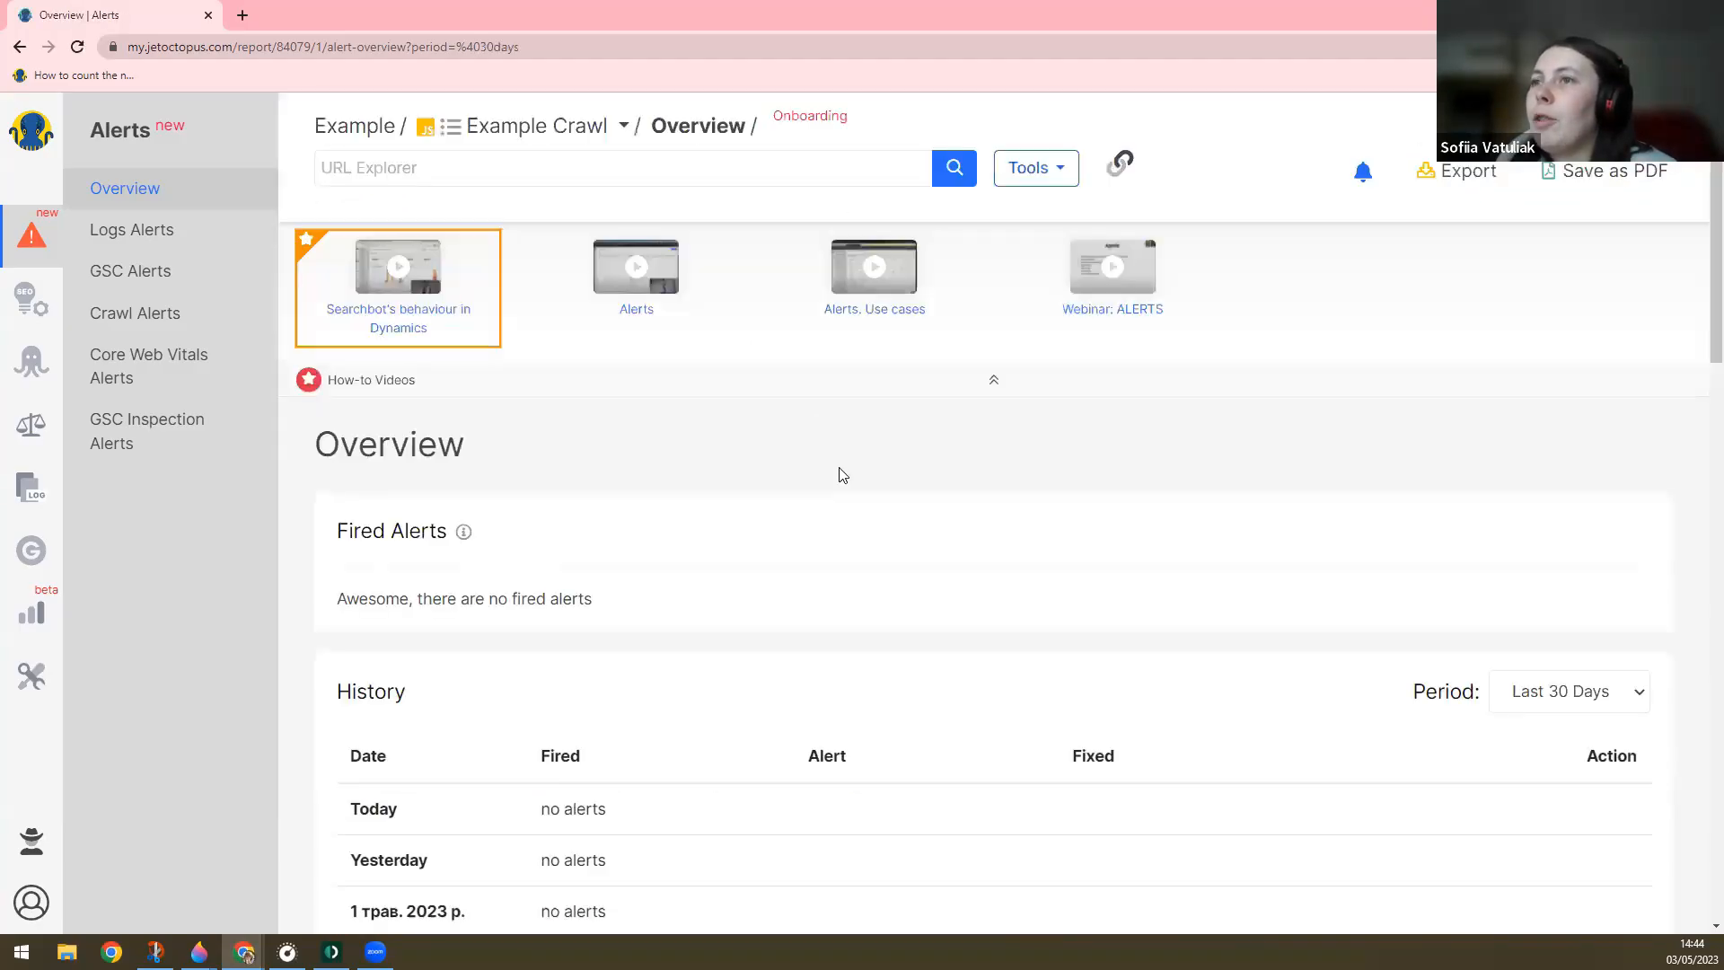
pyautogui.scroll(-12, 851, 481)
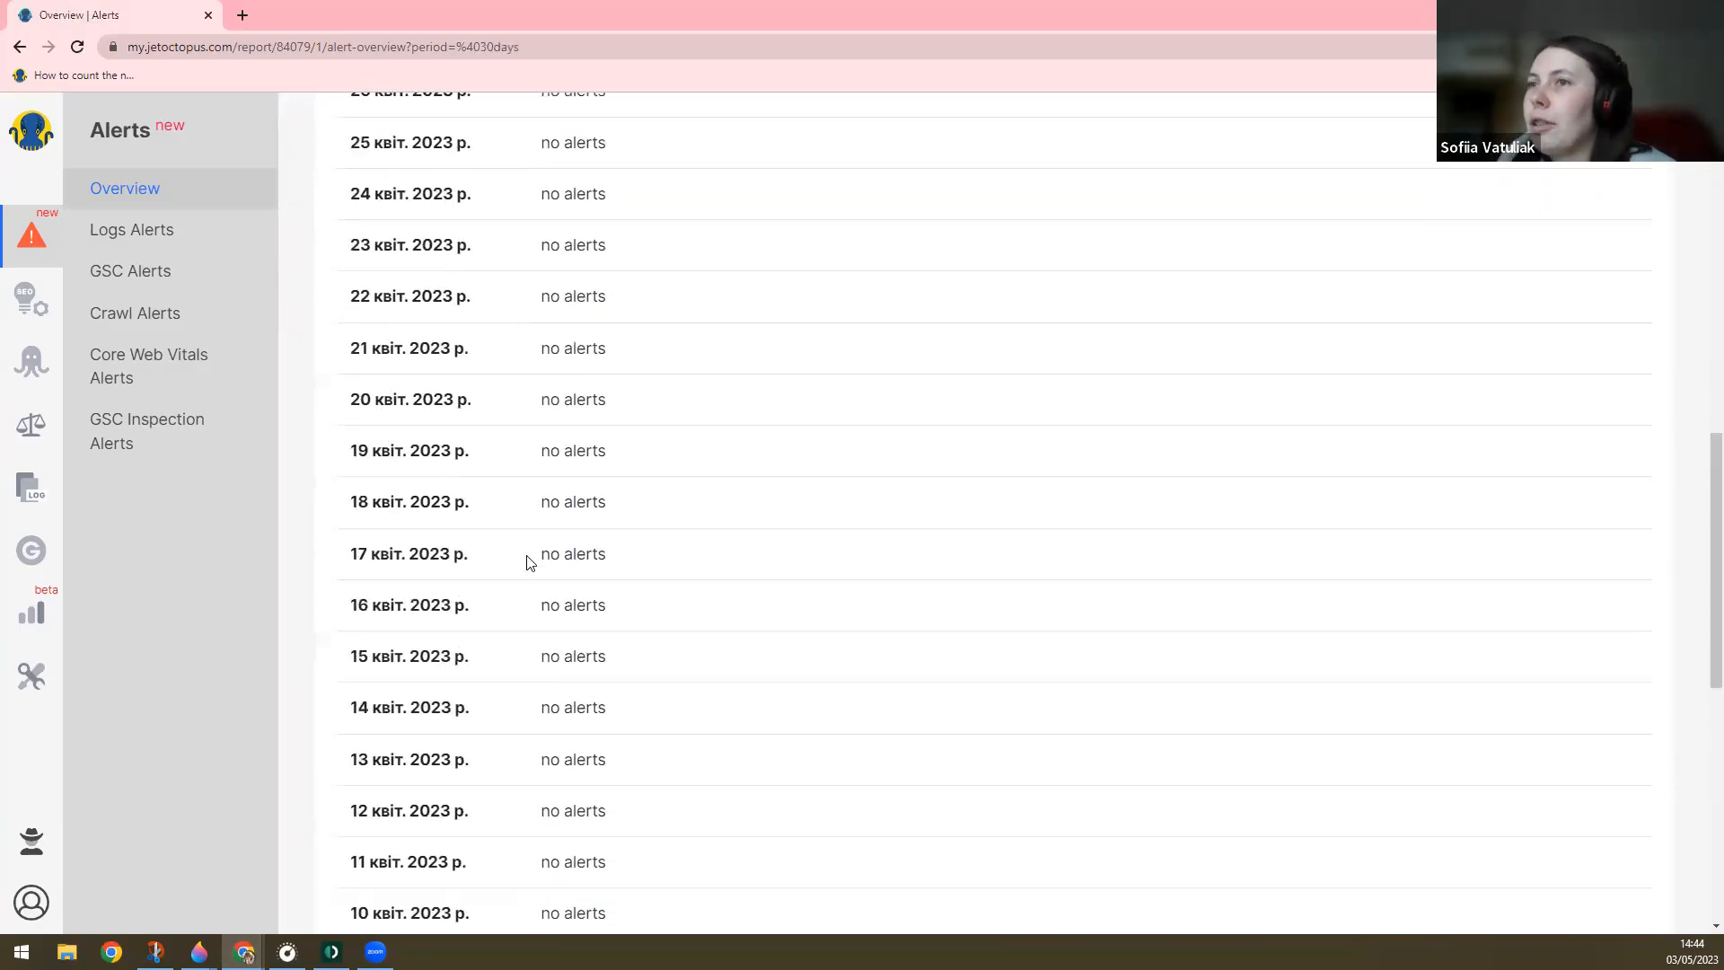
pyautogui.scroll(-8, 529, 562)
pyautogui.scroll(6, 529, 548)
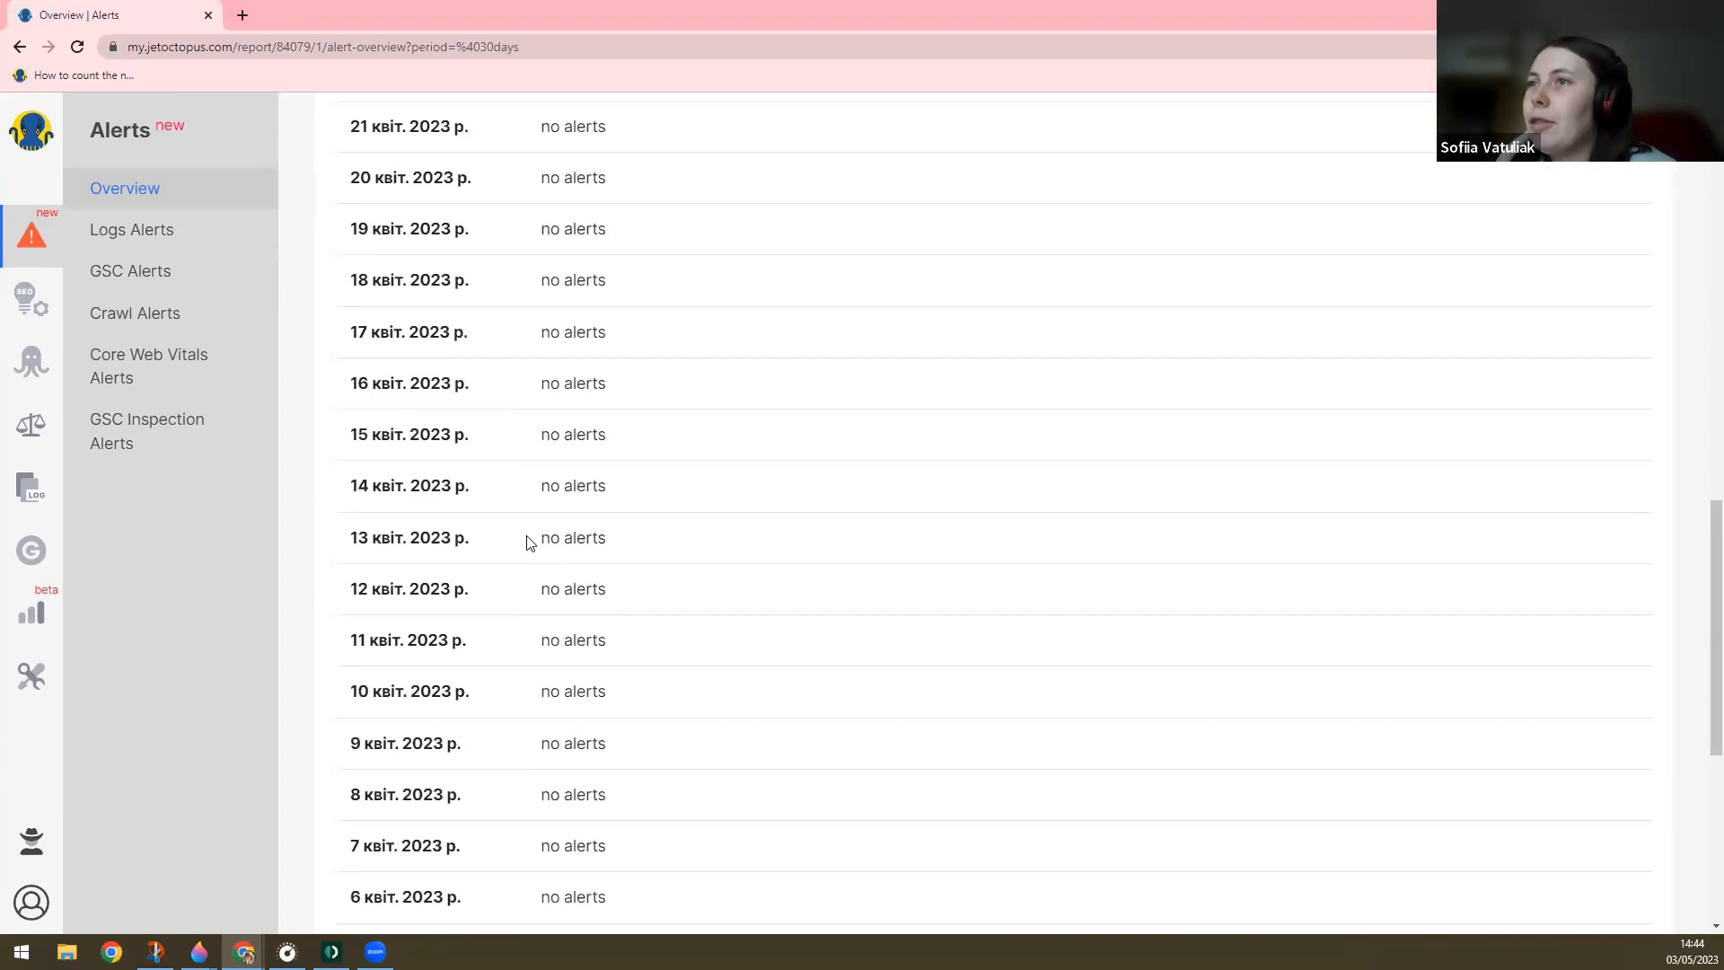
pyautogui.scroll(10, 528, 542)
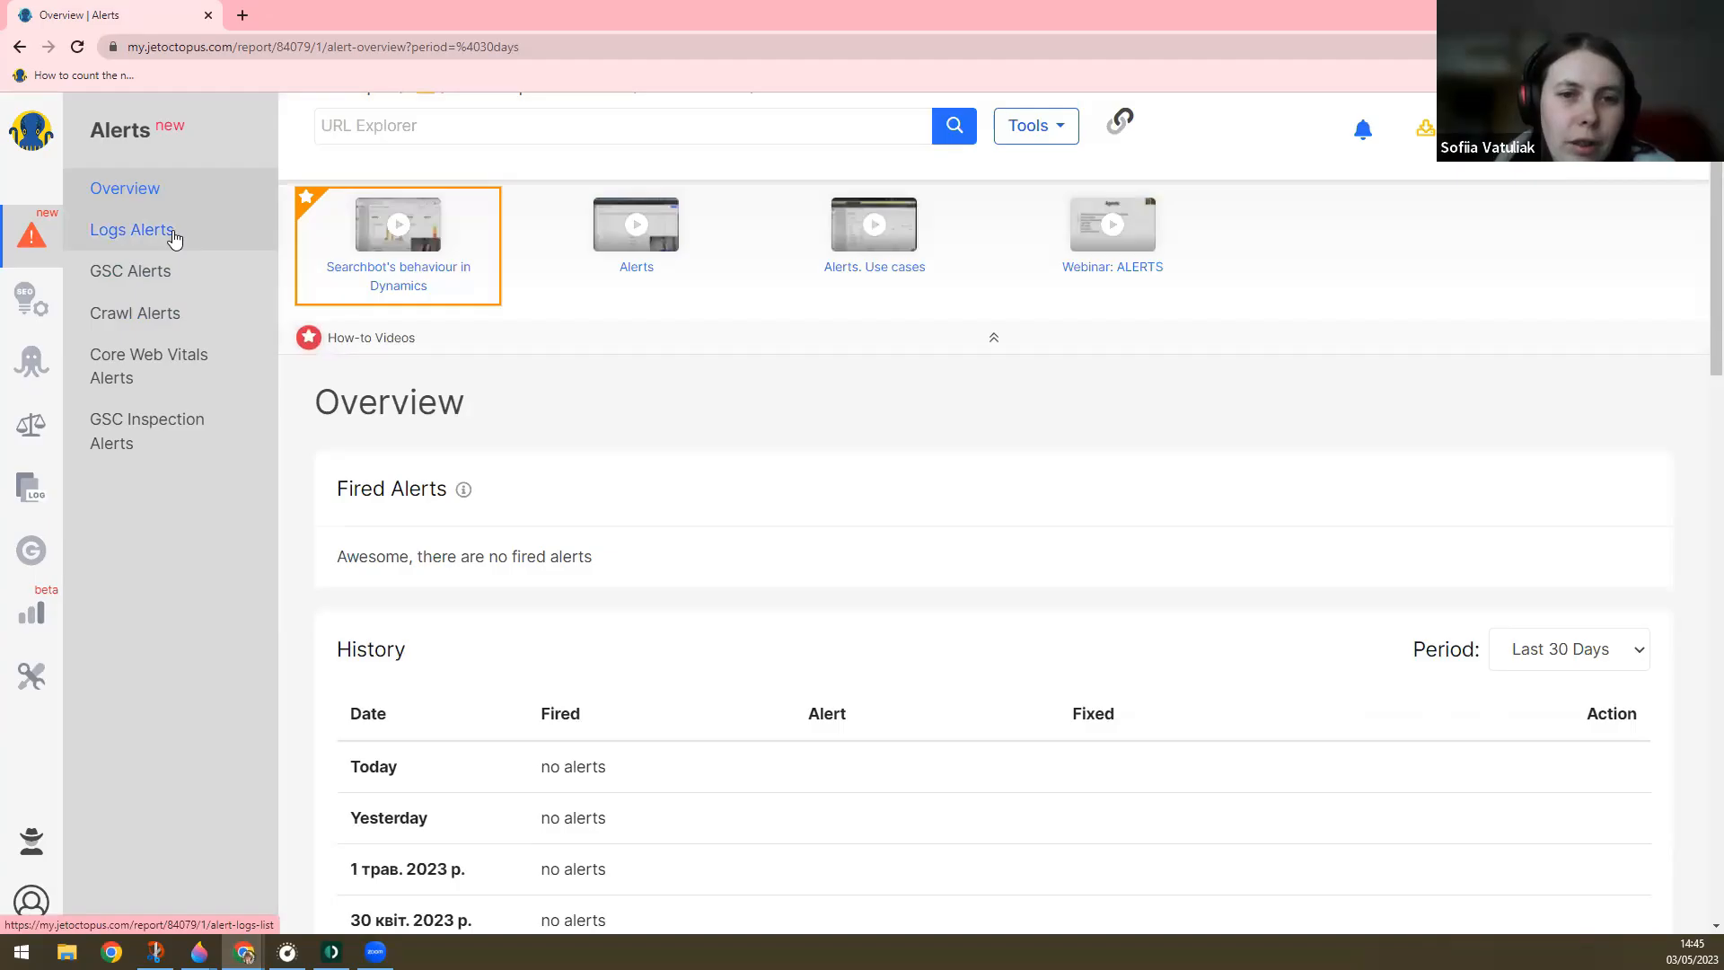
# - Enable the Robots.txt non-200 status and Googlebot daily drop >100% alerts among the logs alerts
pyautogui.click(175, 238)
pyautogui.scroll(-4, 569, 477)
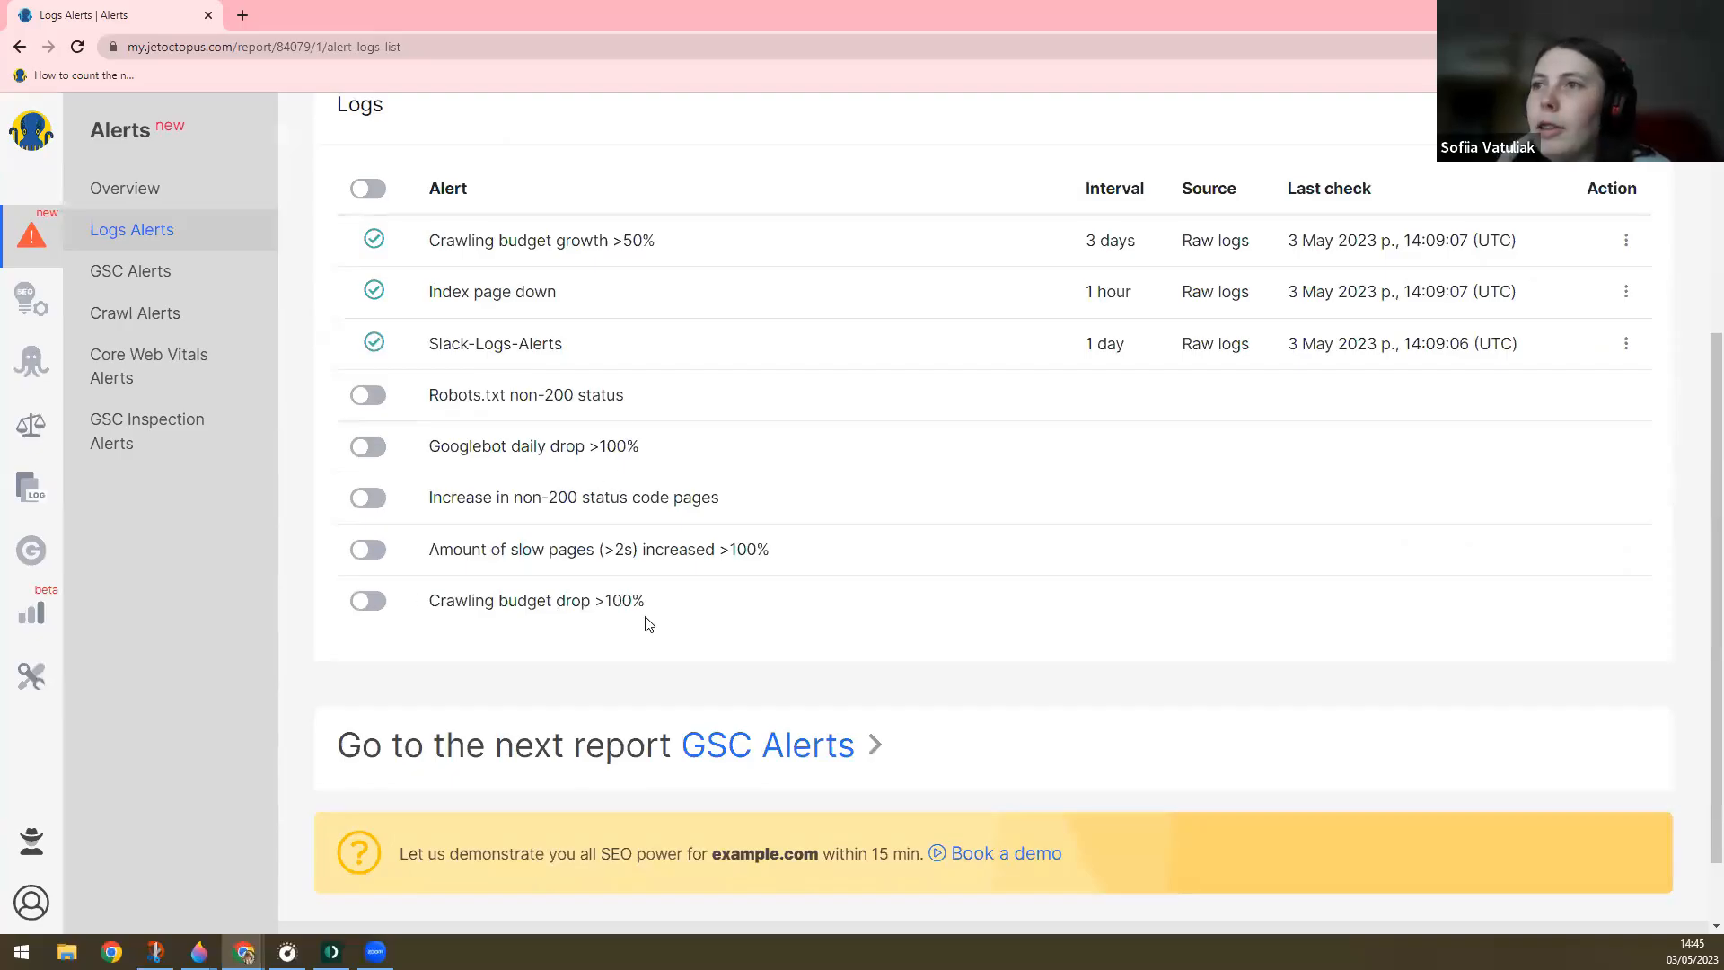
pyautogui.click(368, 396)
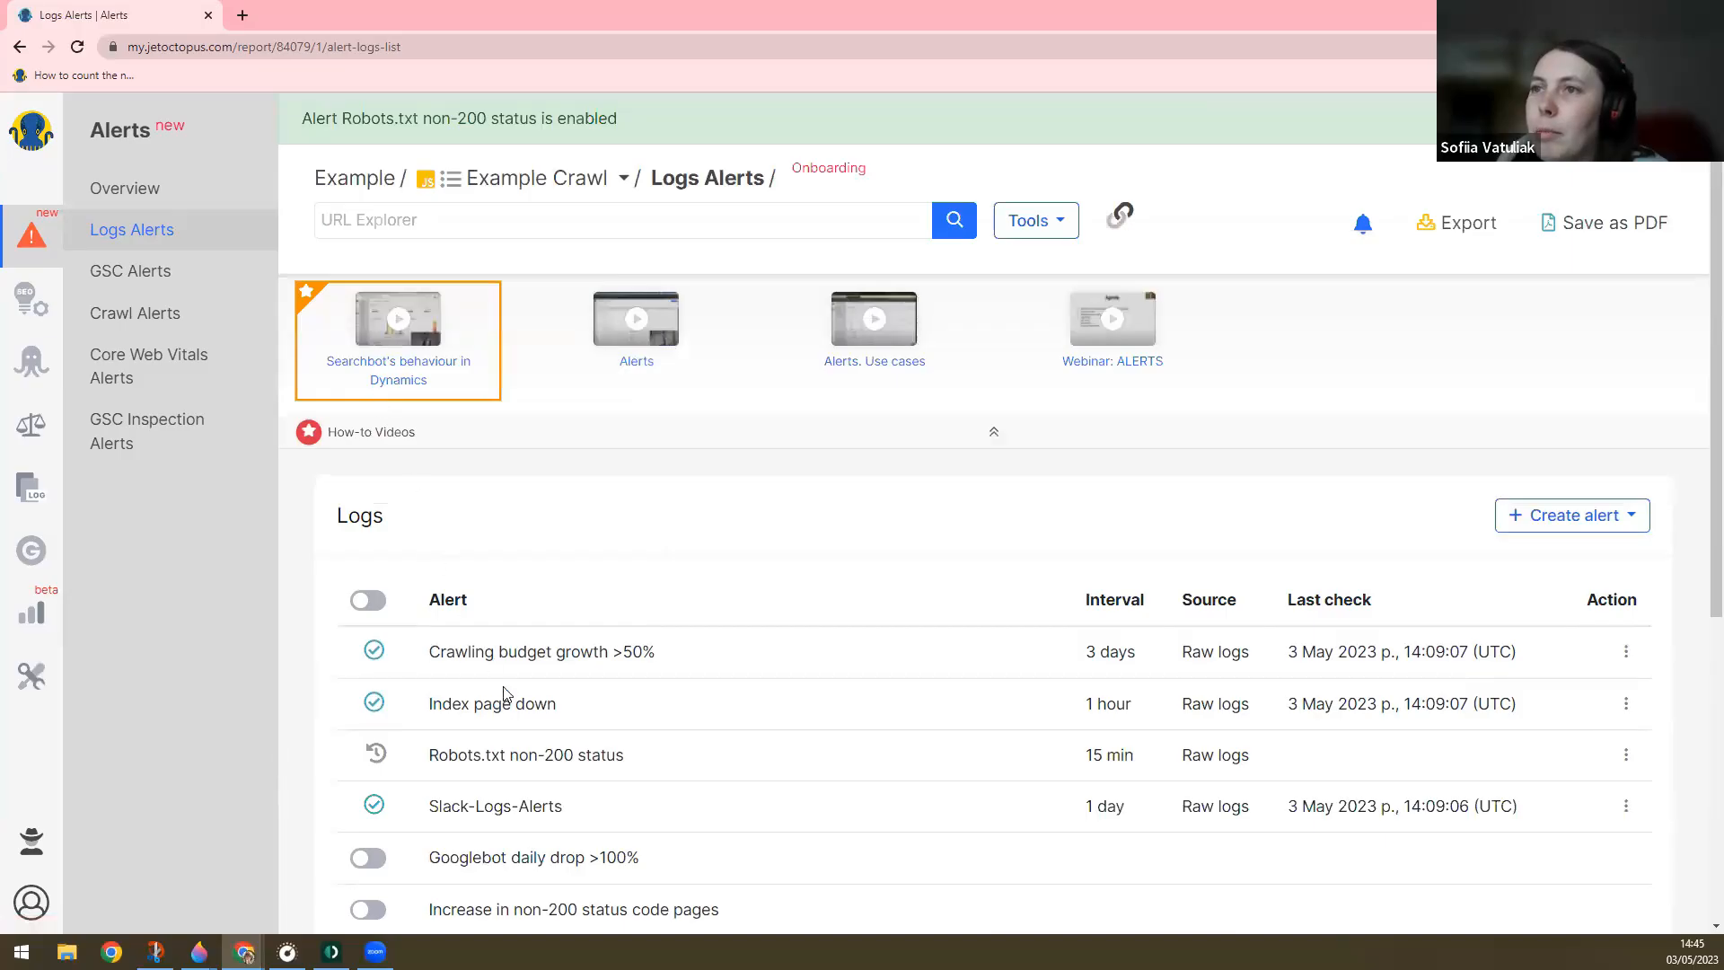
pyautogui.scroll(-2, 503, 700)
pyautogui.scroll(-2, 516, 703)
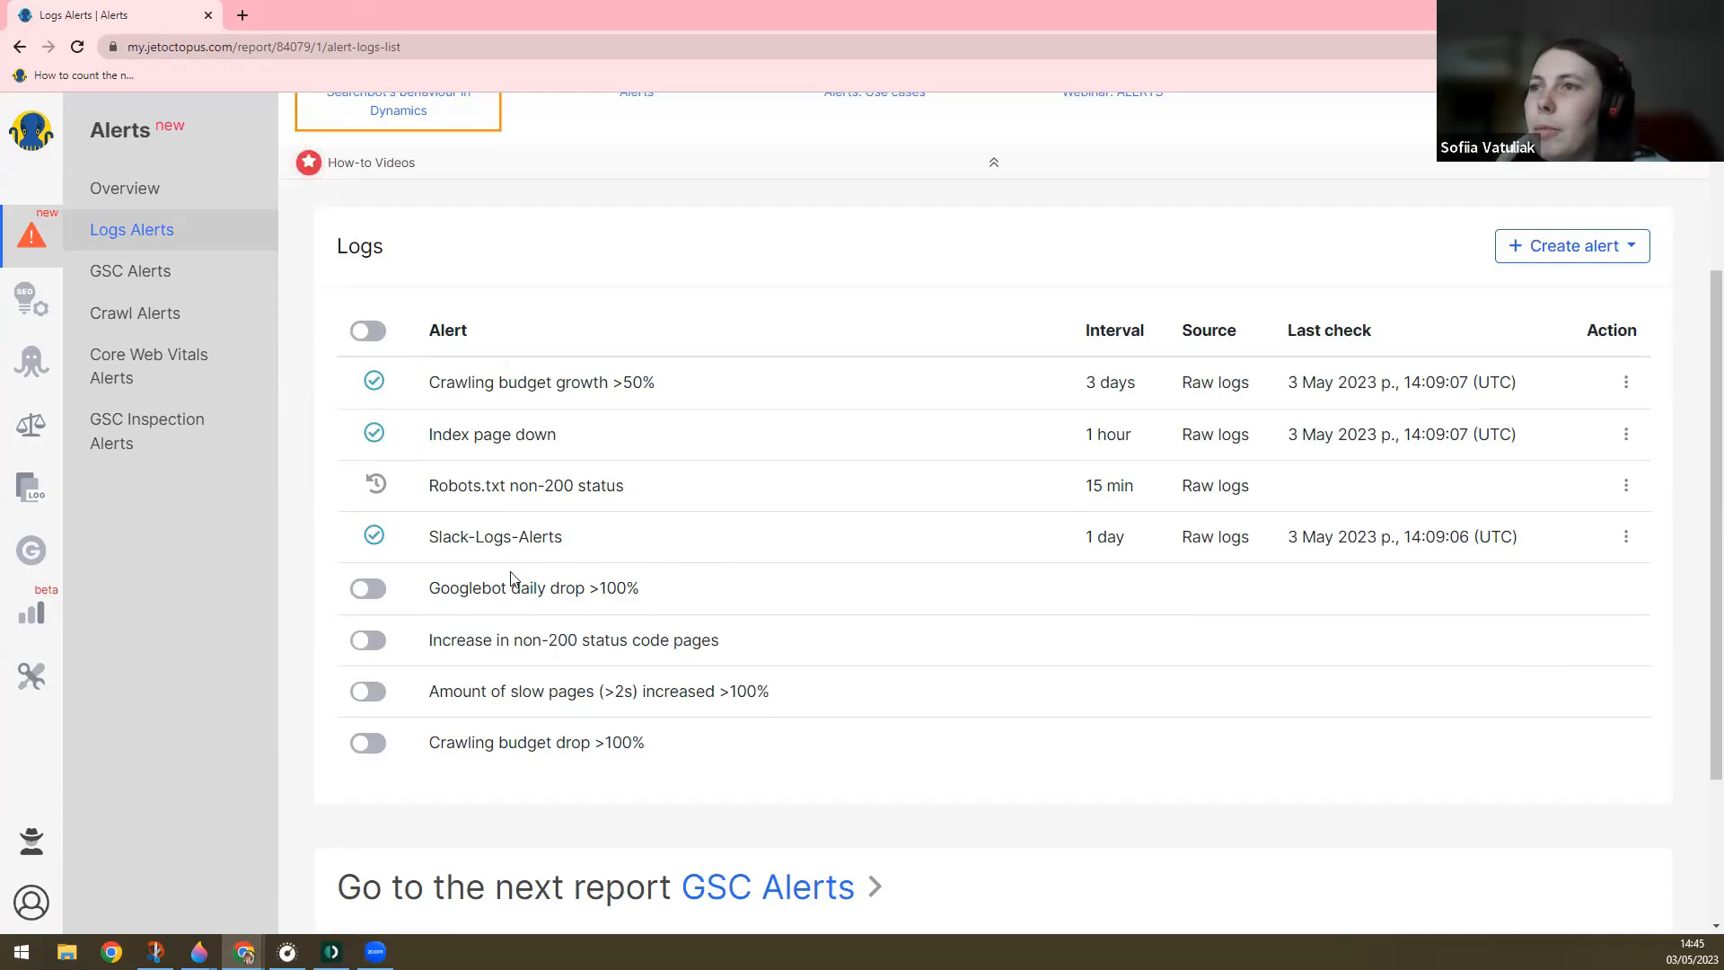
pyautogui.click(369, 597)
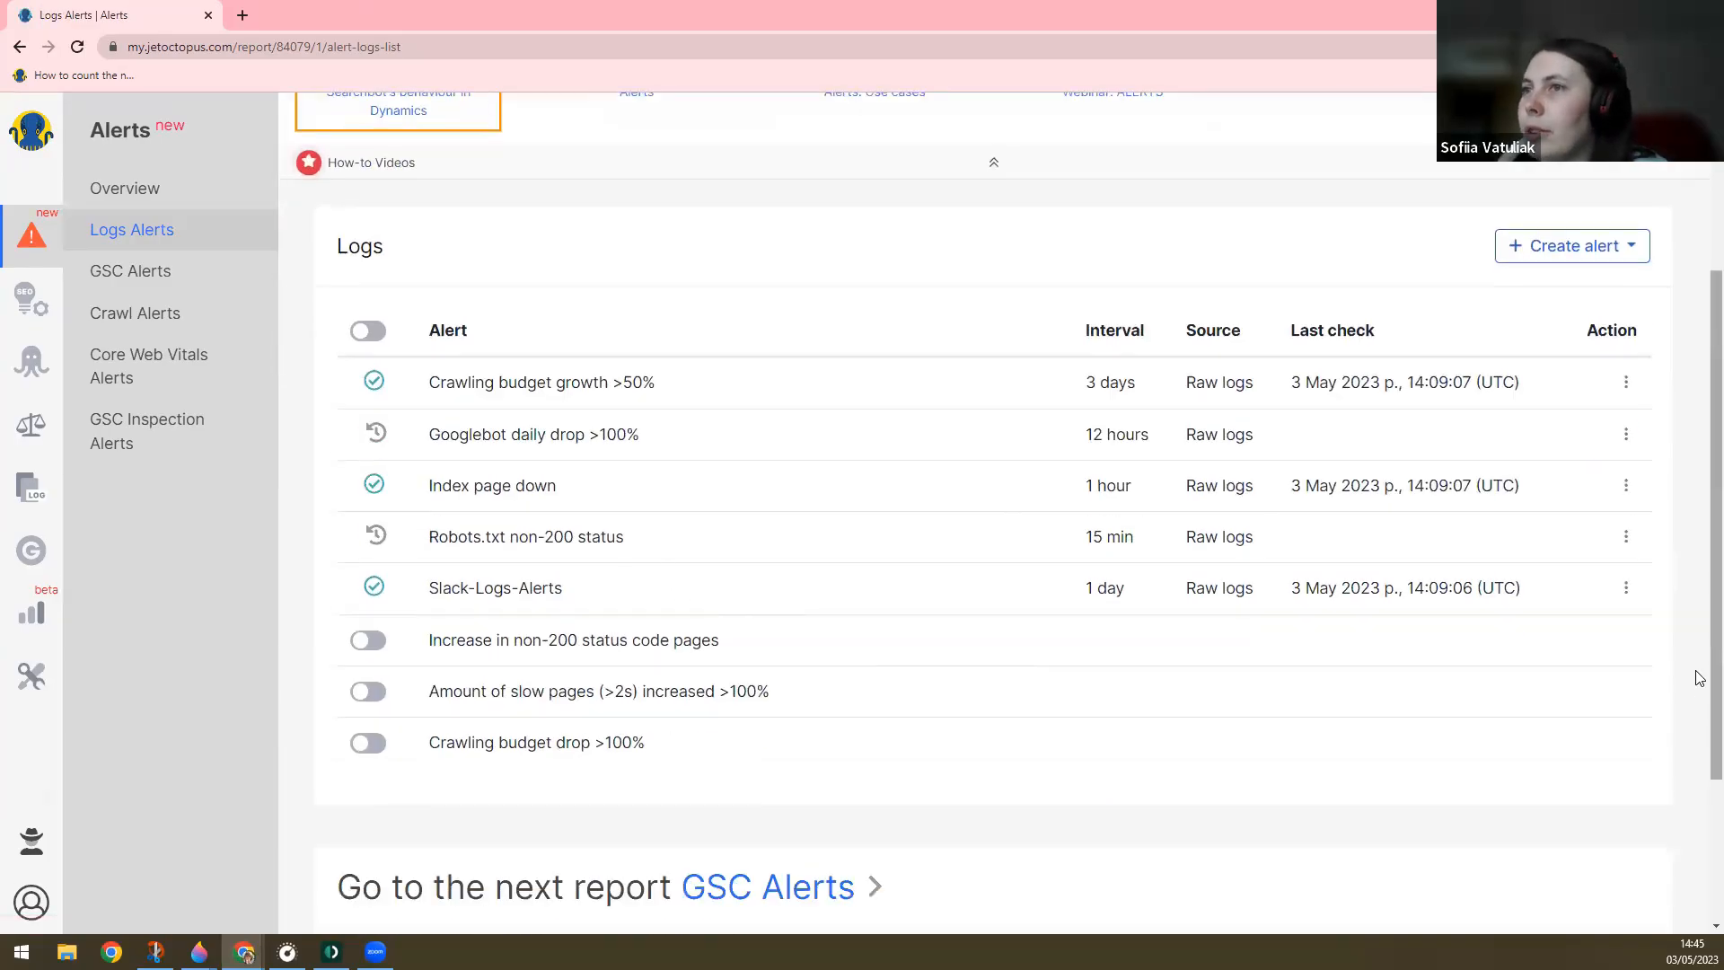
# - Edit the Robots.txt non-200 status alert, set its bot to Bing and save the alert
pyautogui.click(1626, 536)
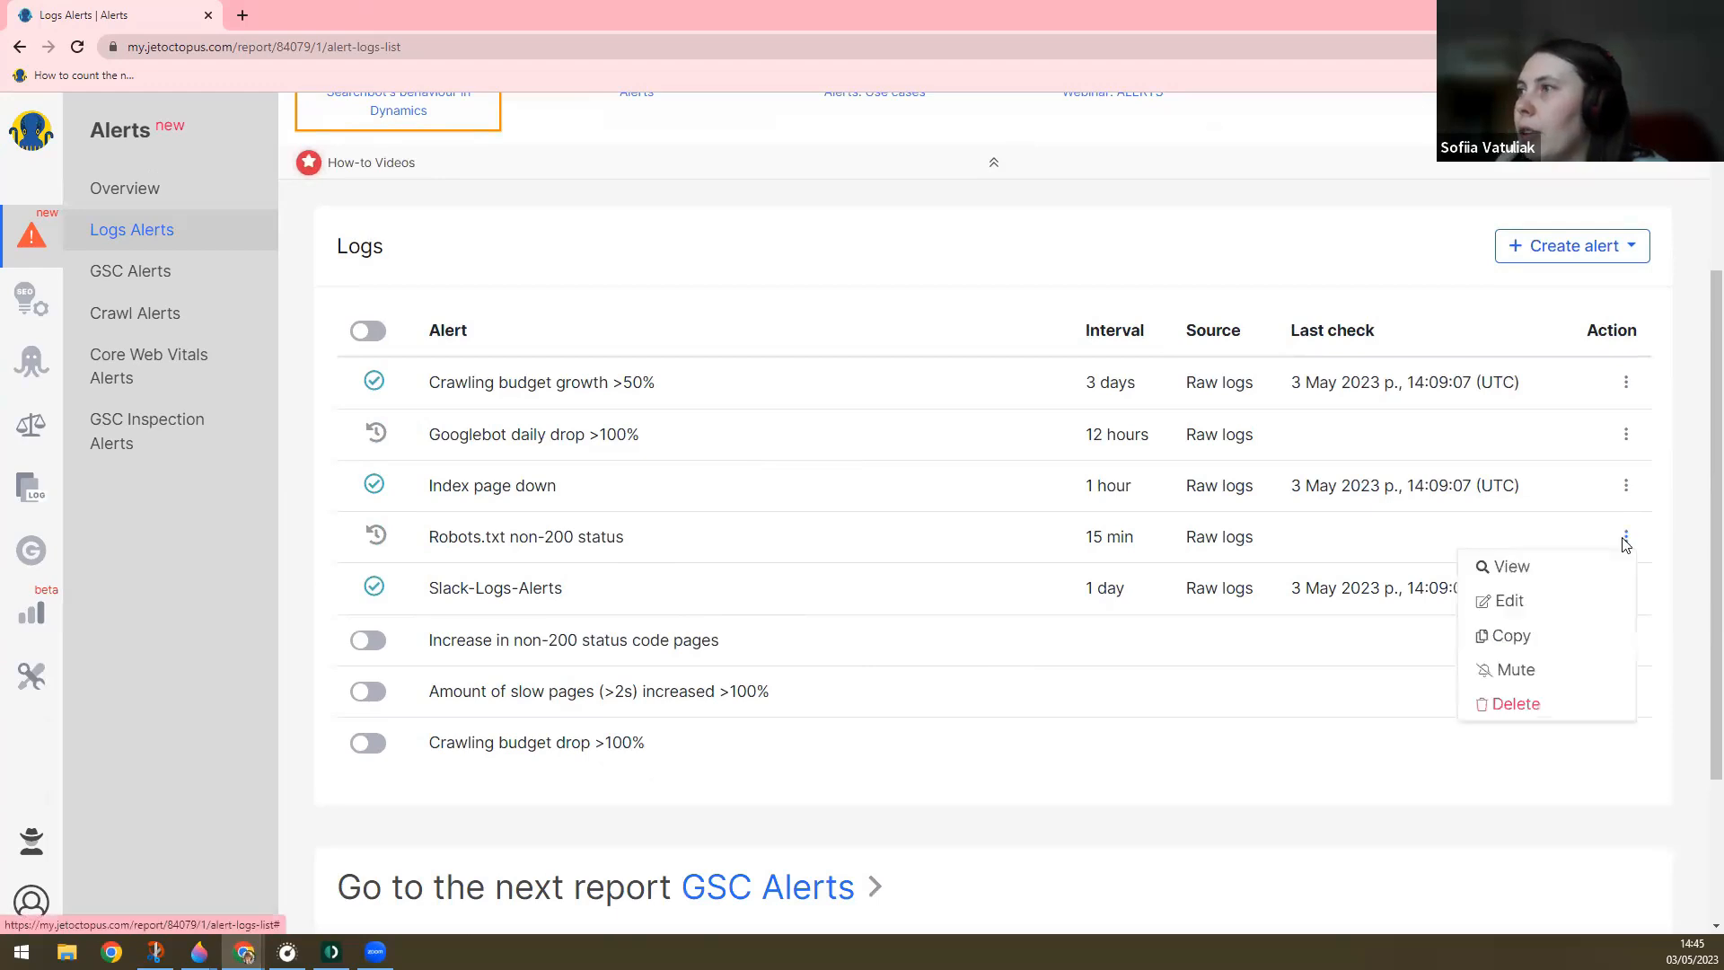
pyautogui.click(1517, 611)
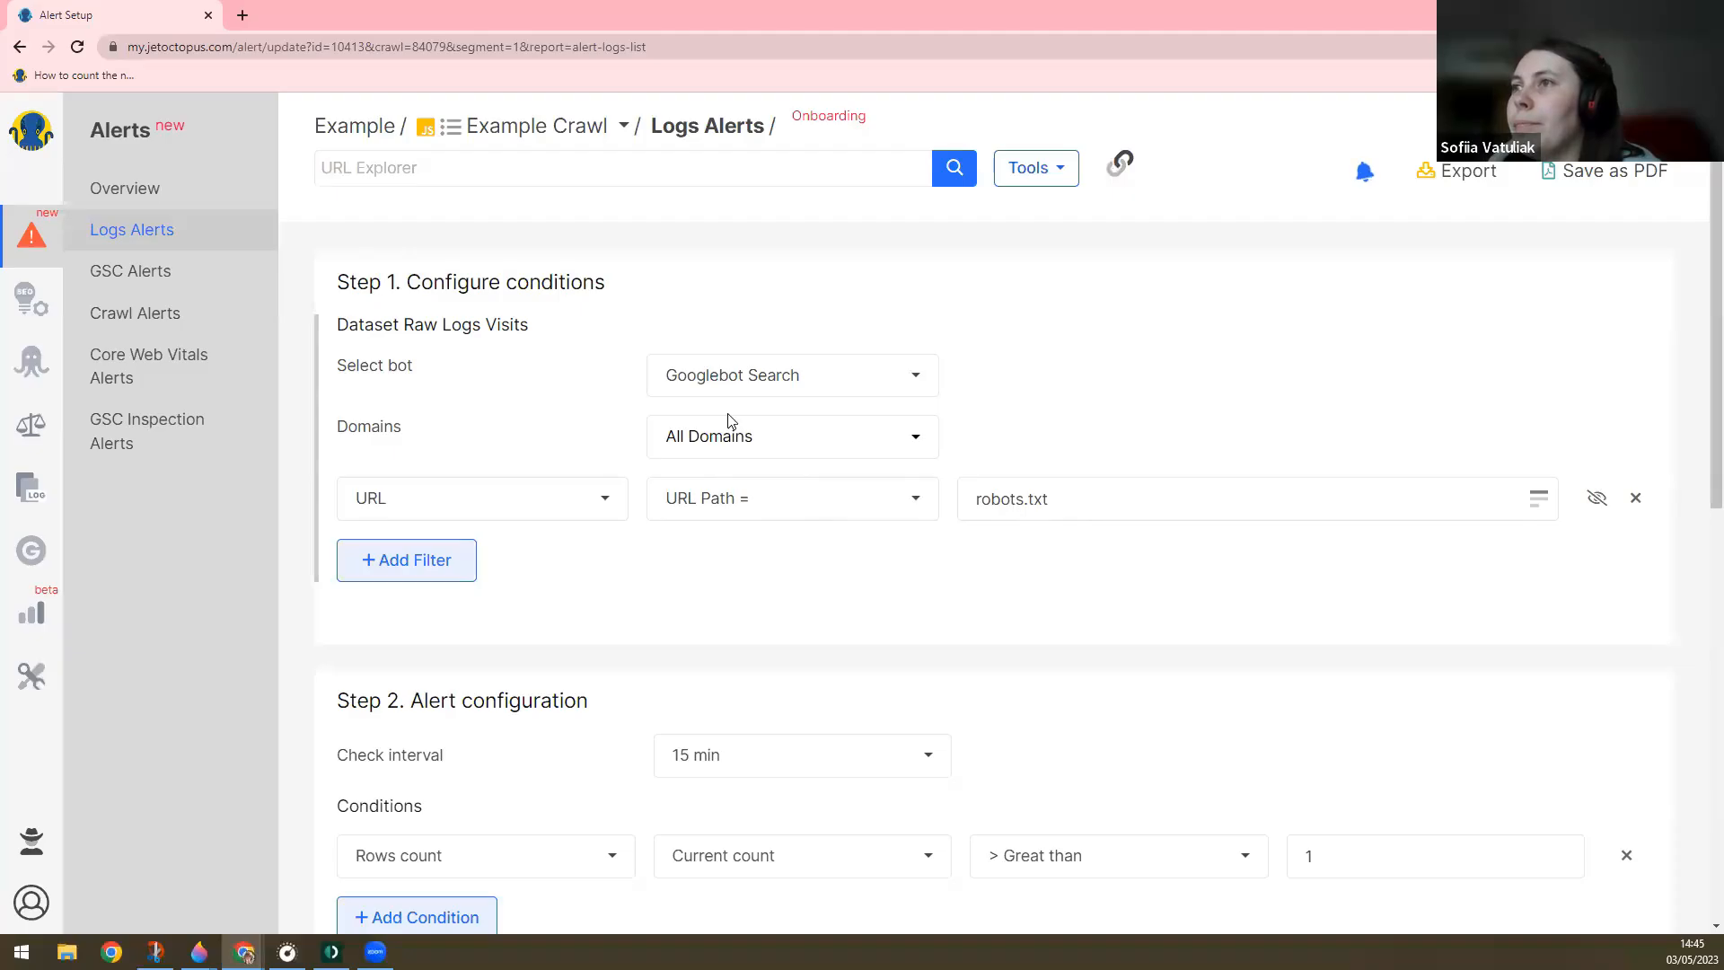
pyautogui.click(736, 377)
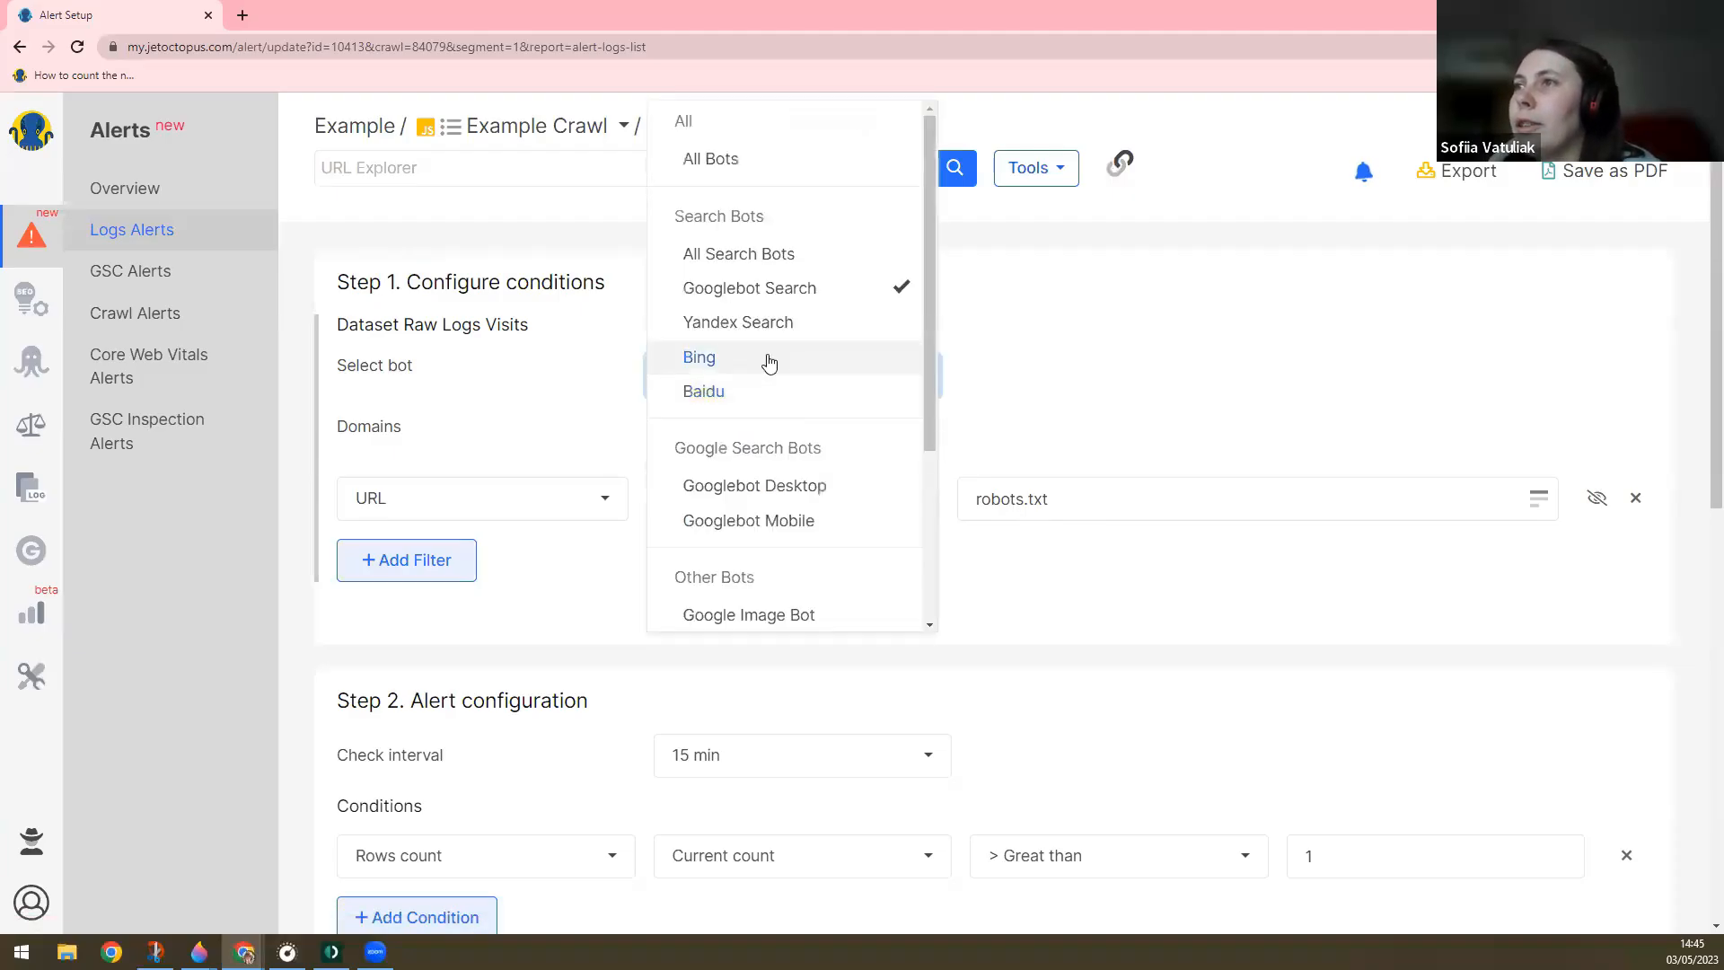
pyautogui.click(697, 359)
pyautogui.click(794, 287)
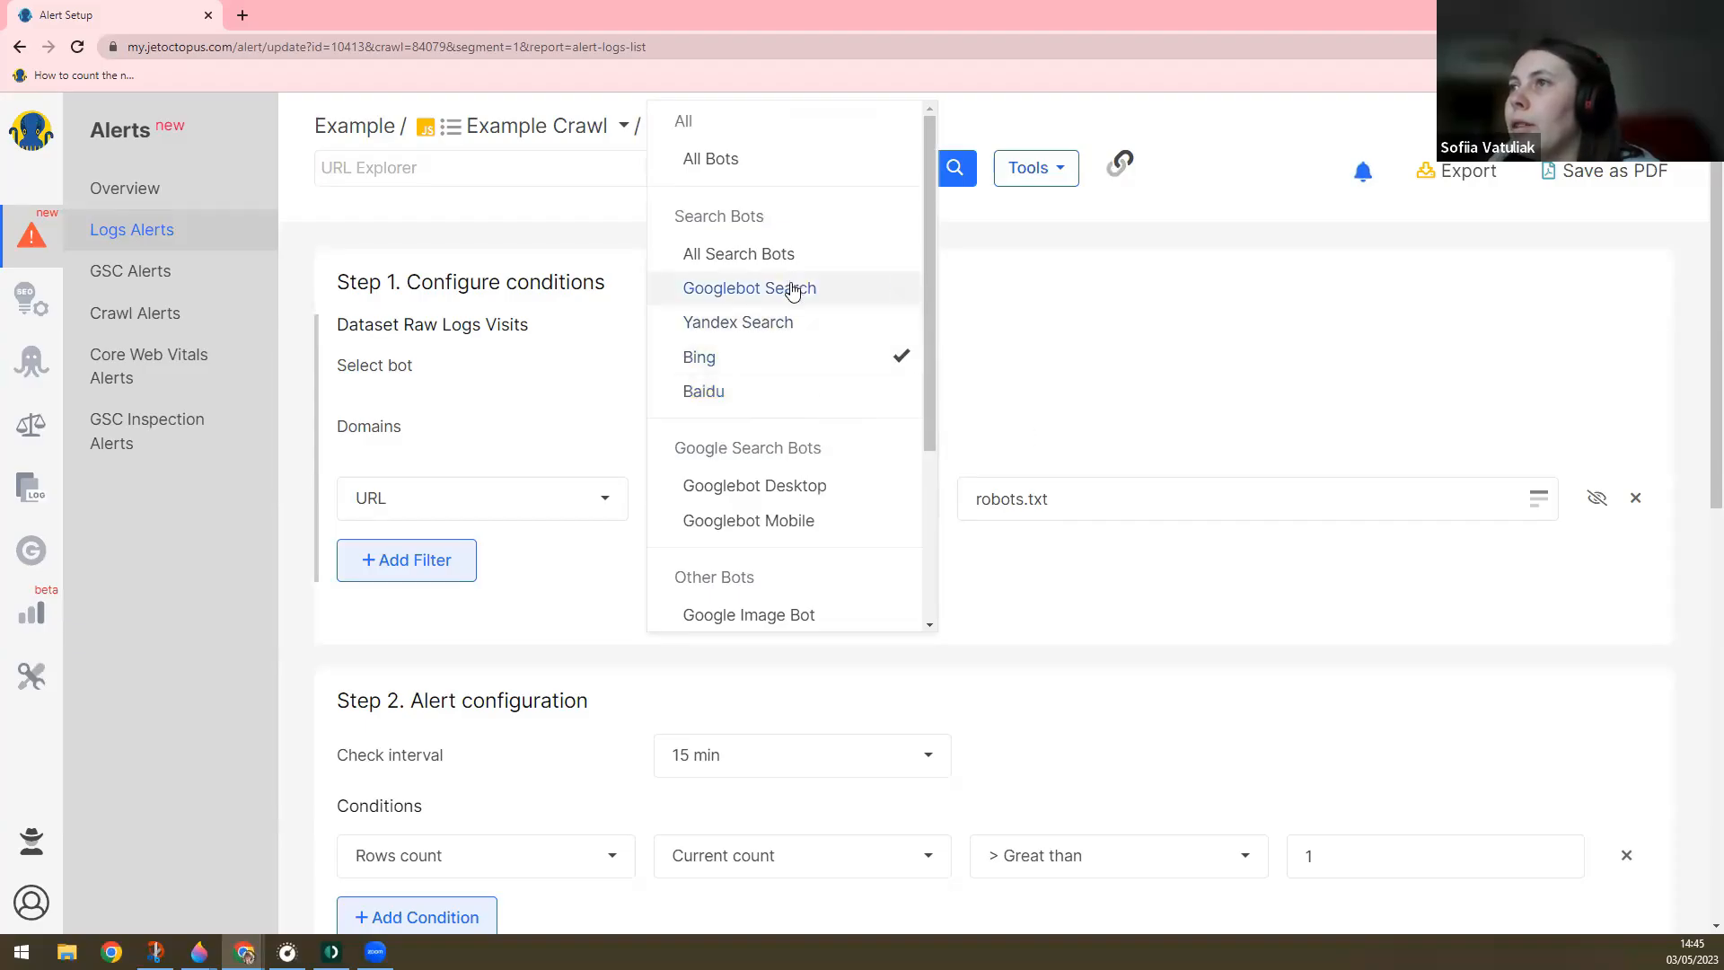
pyautogui.scroll(-3, 1086, 442)
pyautogui.scroll(-9, 1086, 441)
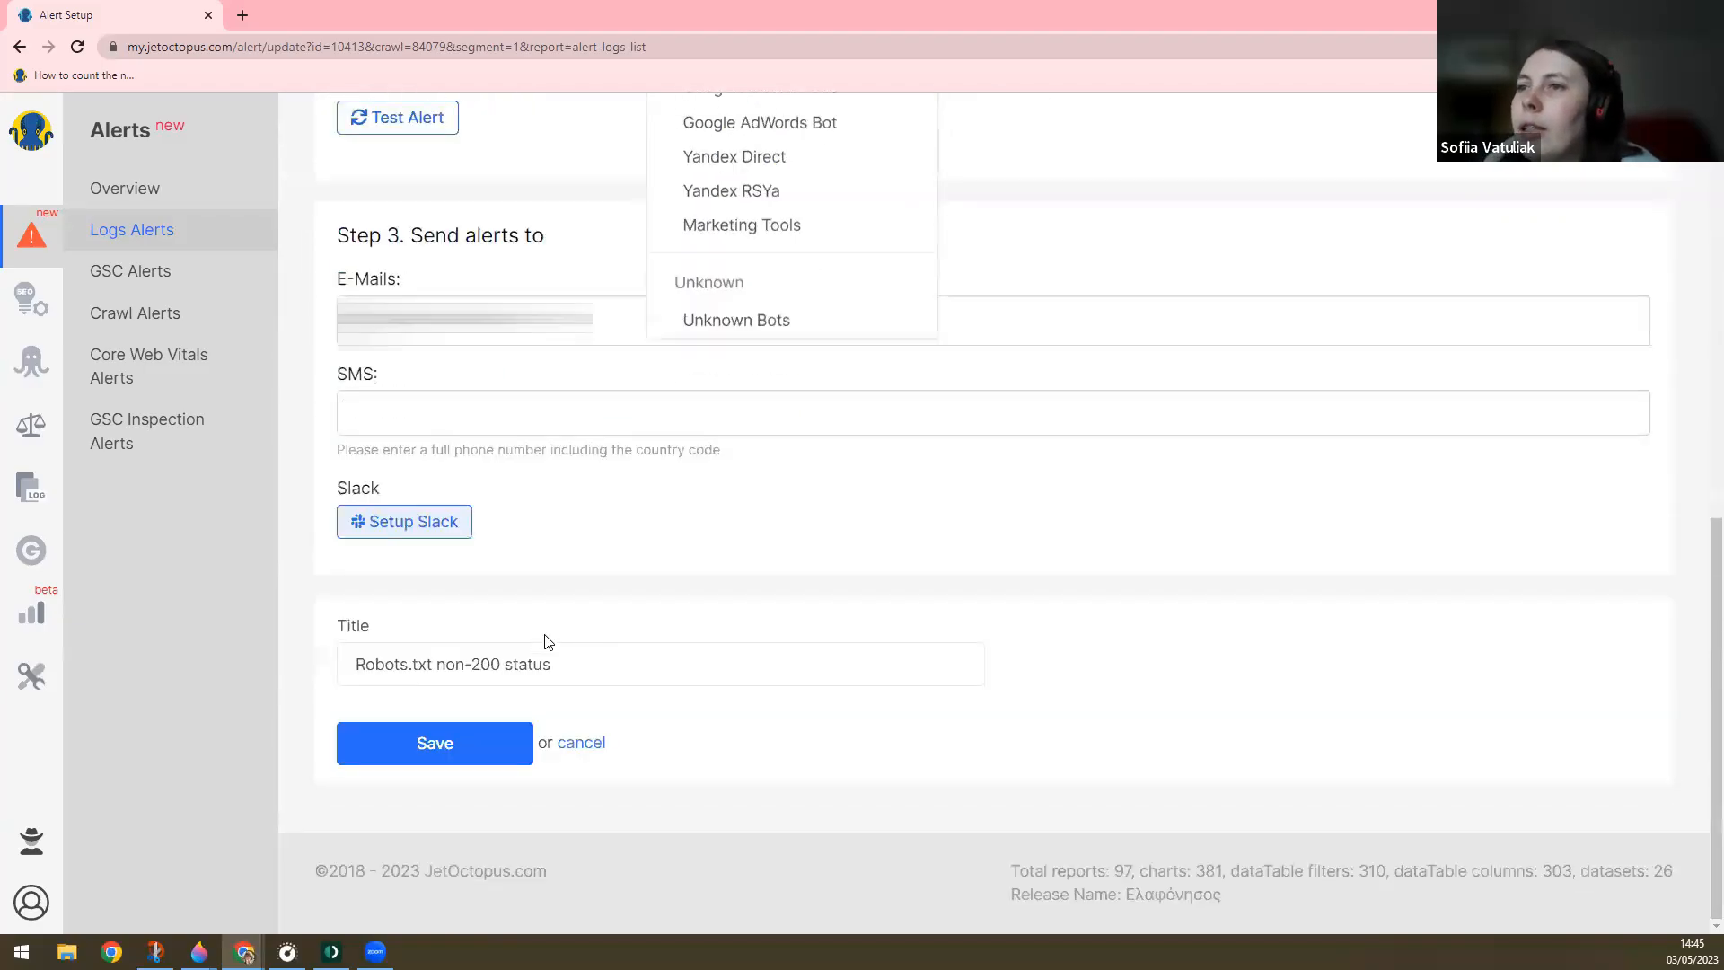
pyautogui.click(478, 734)
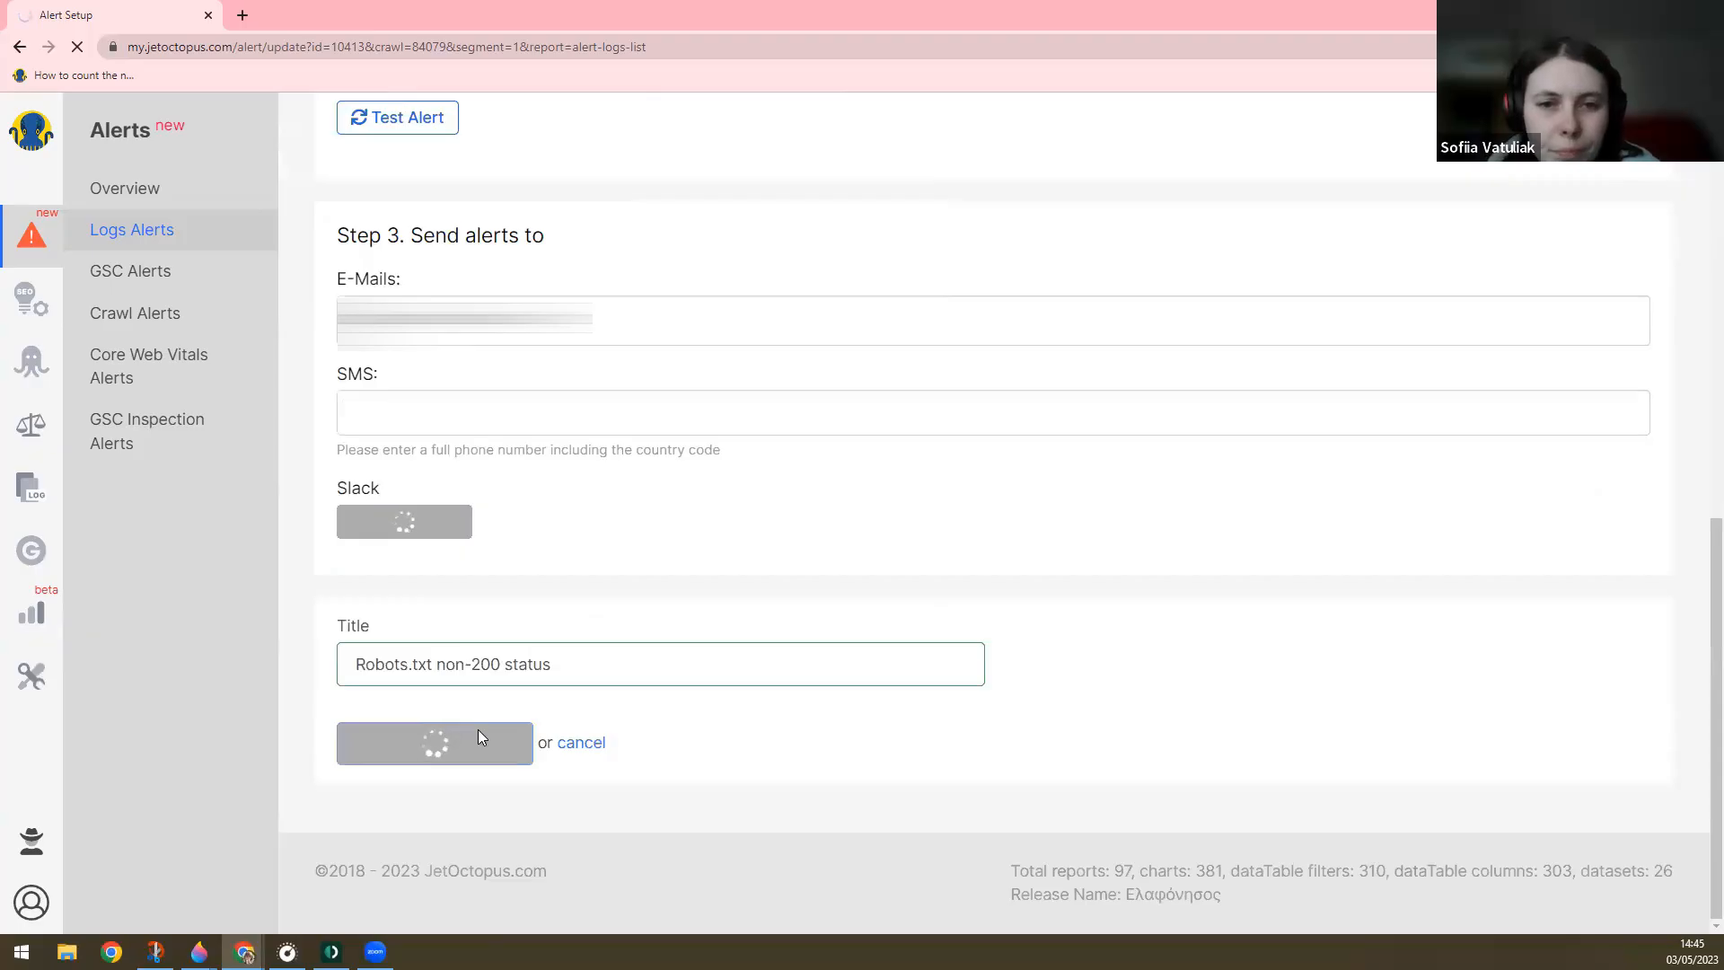
pyautogui.scroll(-5, 493, 562)
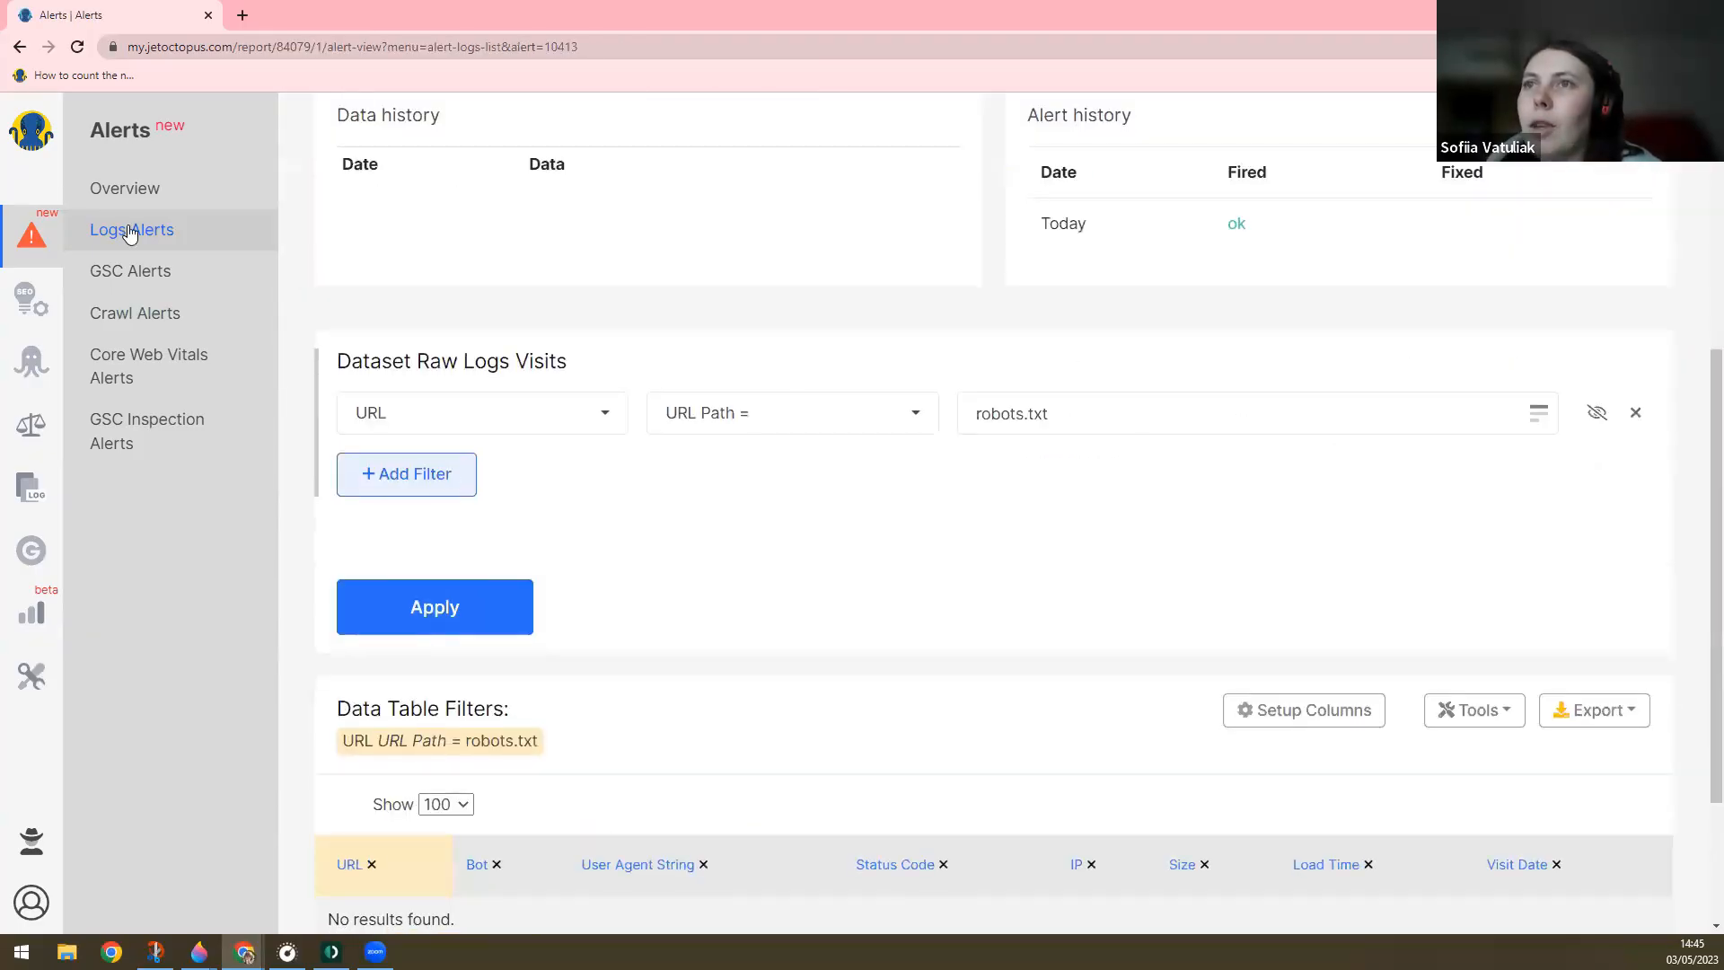
# - From the logs alerts list, view the Slack-Logs-Alerts details and examine its data history and alert history
pyautogui.click(128, 230)
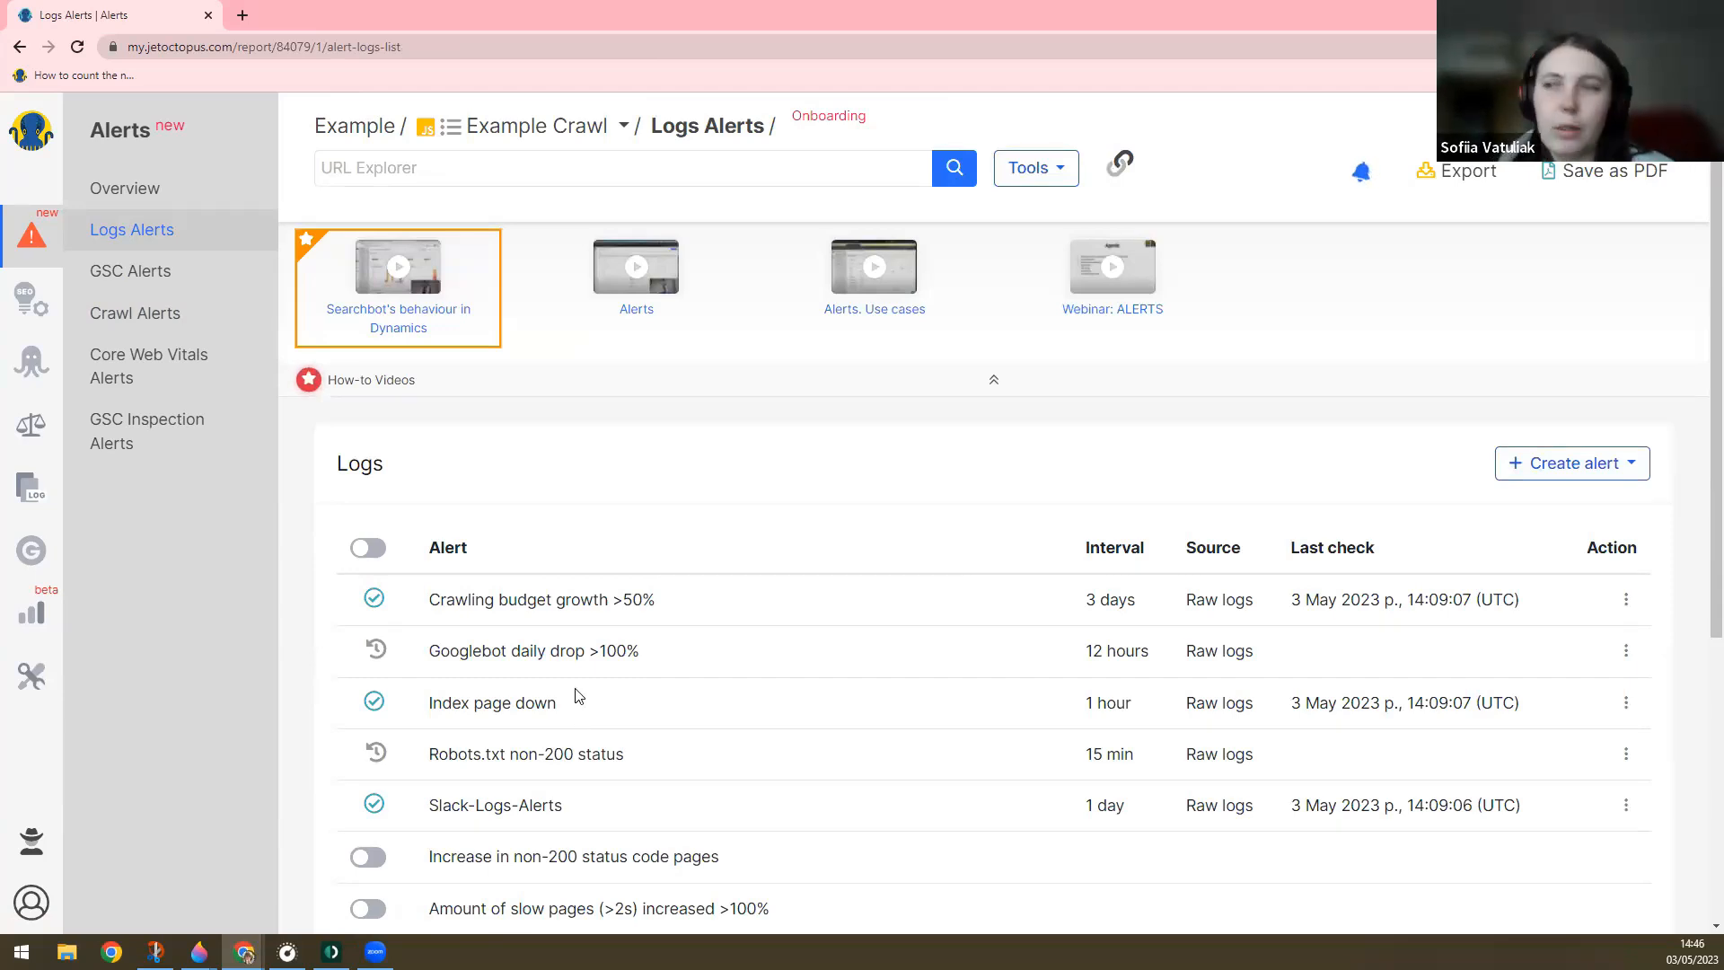
pyautogui.scroll(-4, 539, 682)
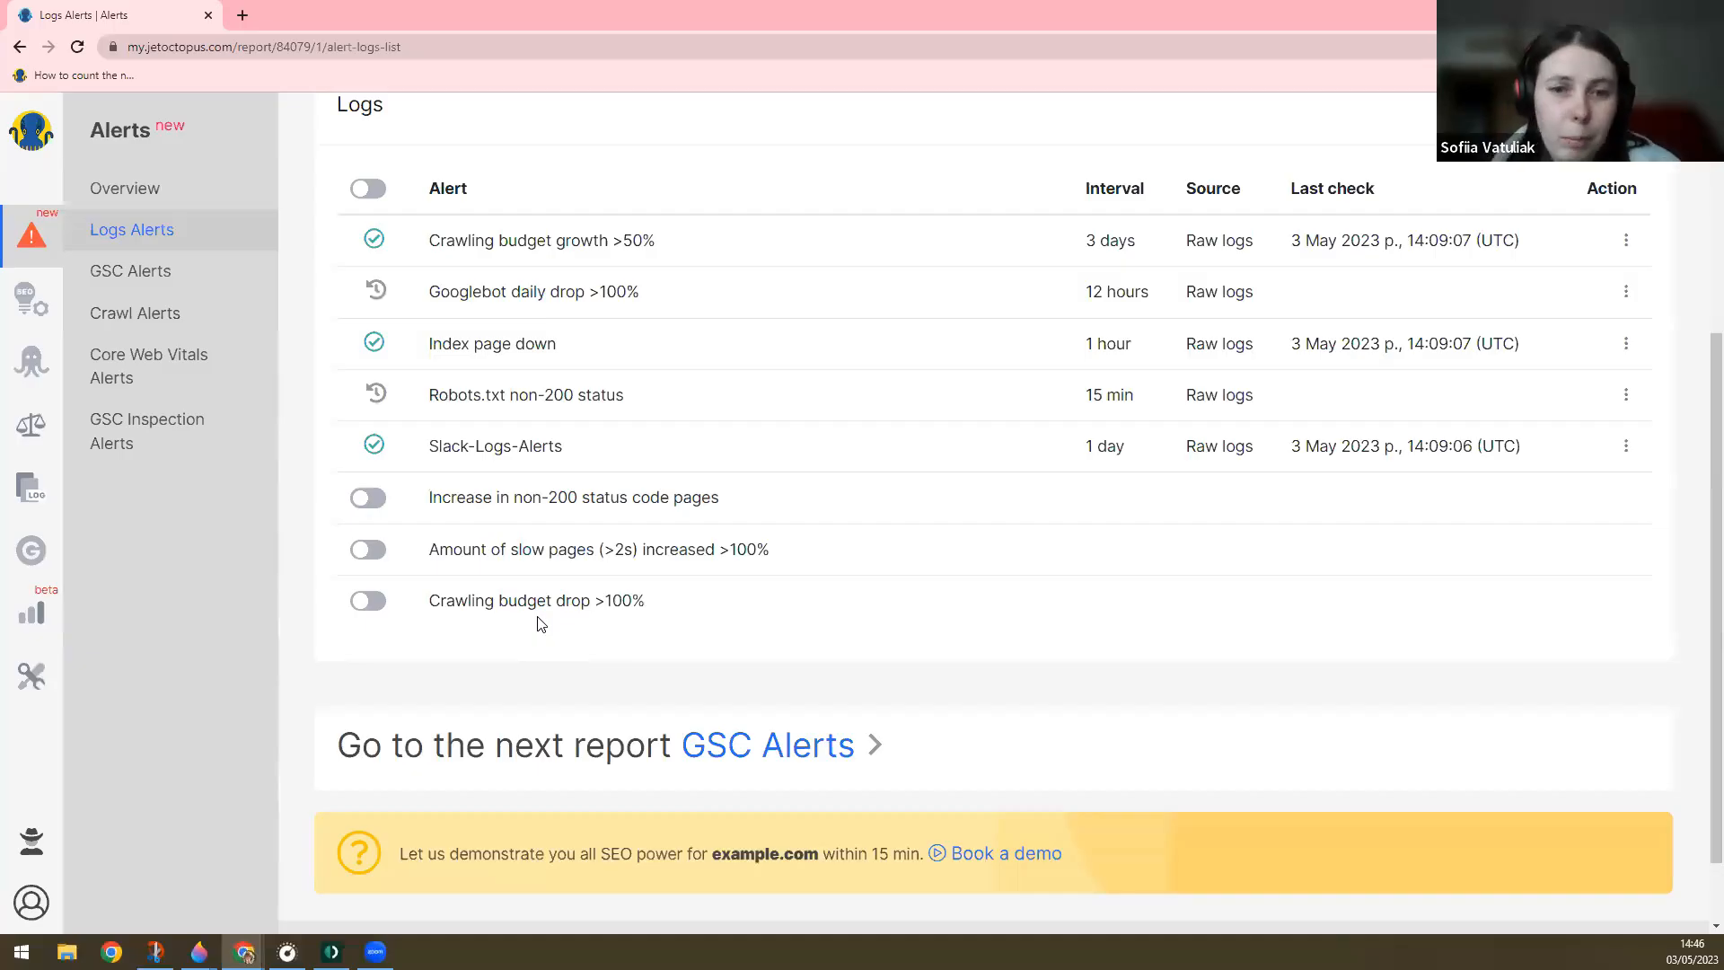
pyautogui.click(1625, 446)
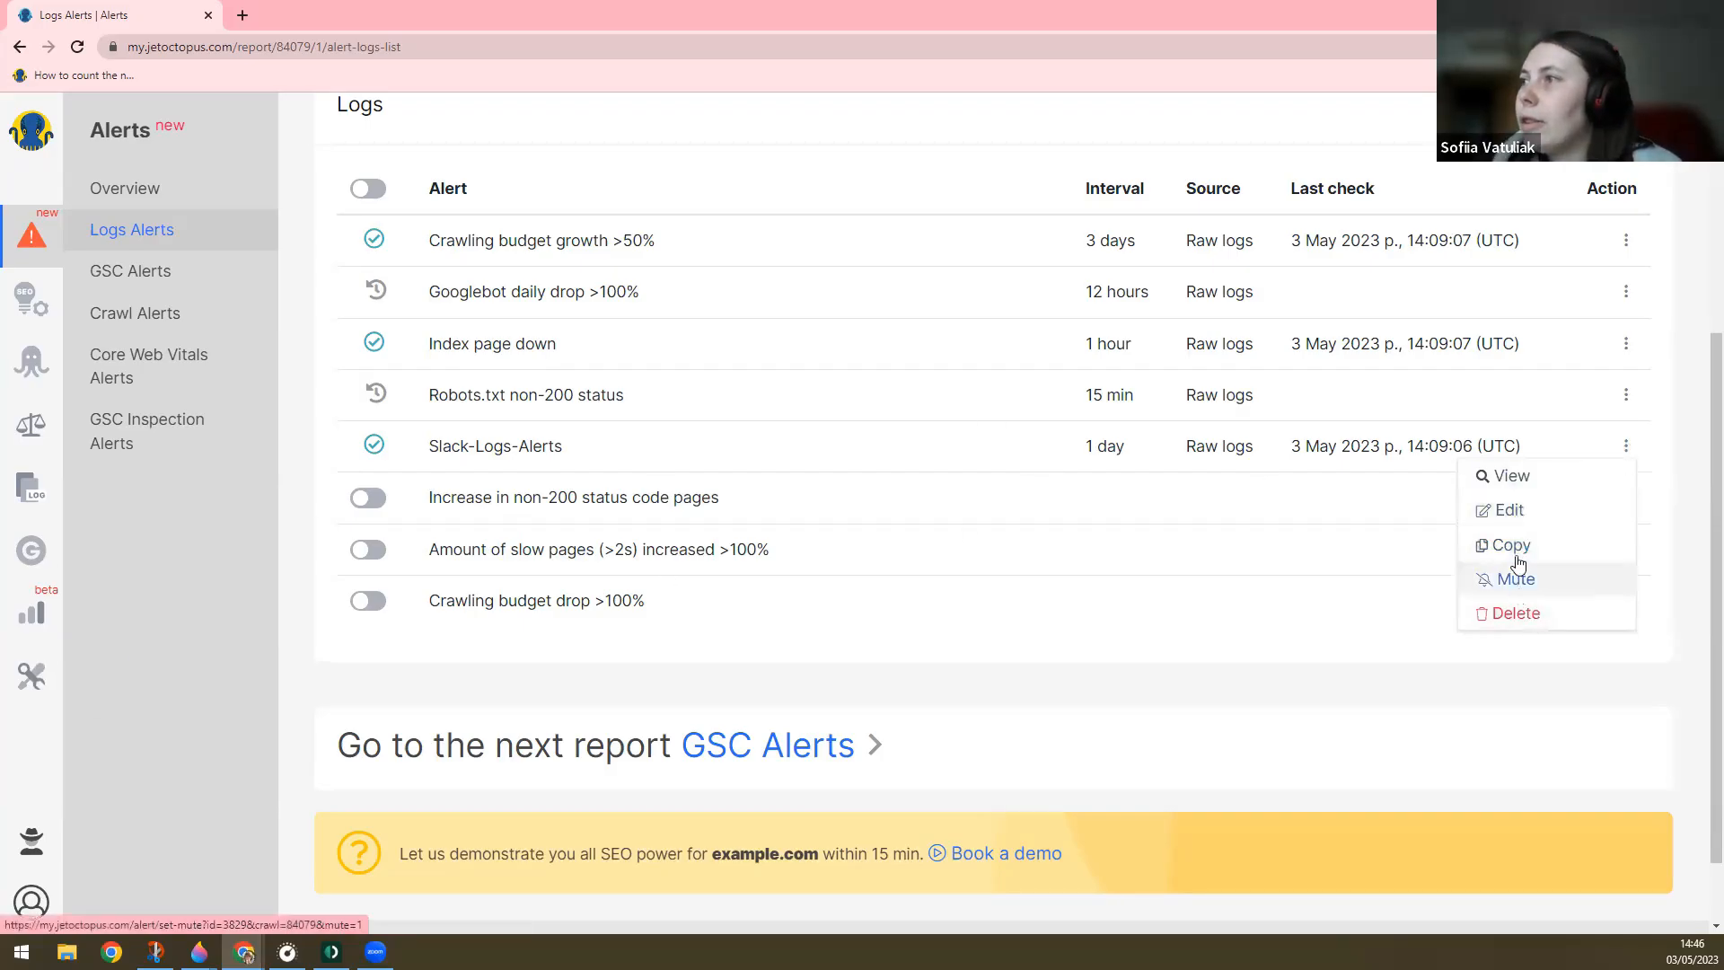
pyautogui.click(1511, 477)
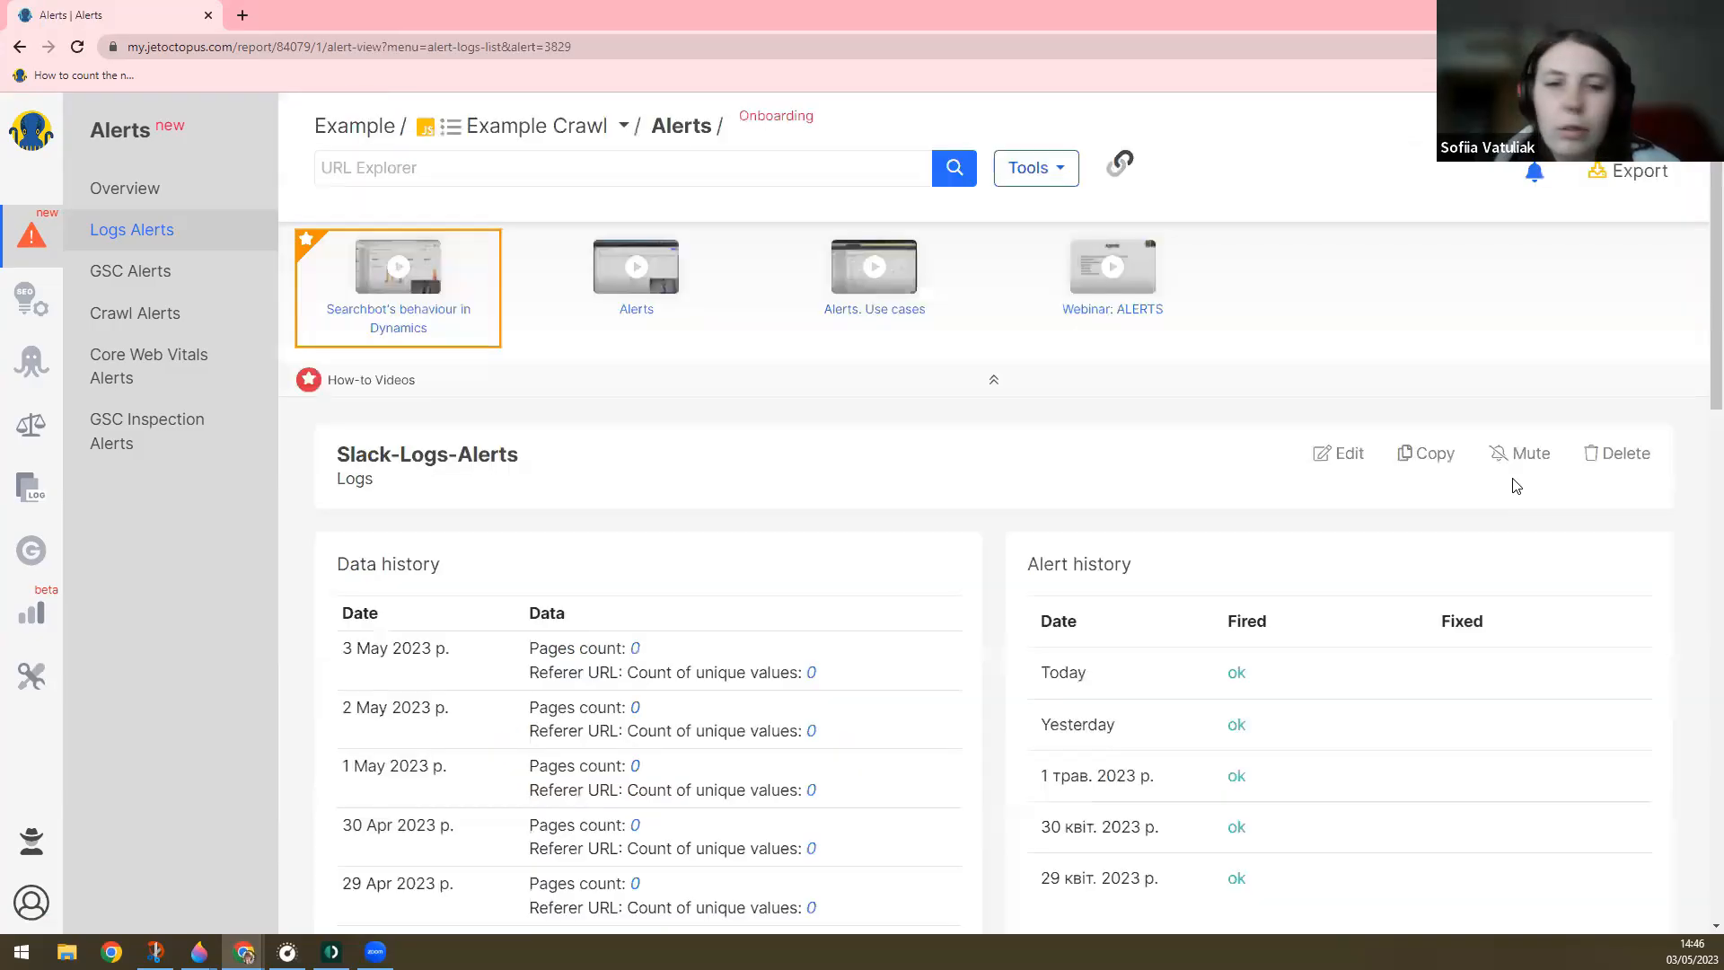
pyautogui.scroll(-4, 650, 584)
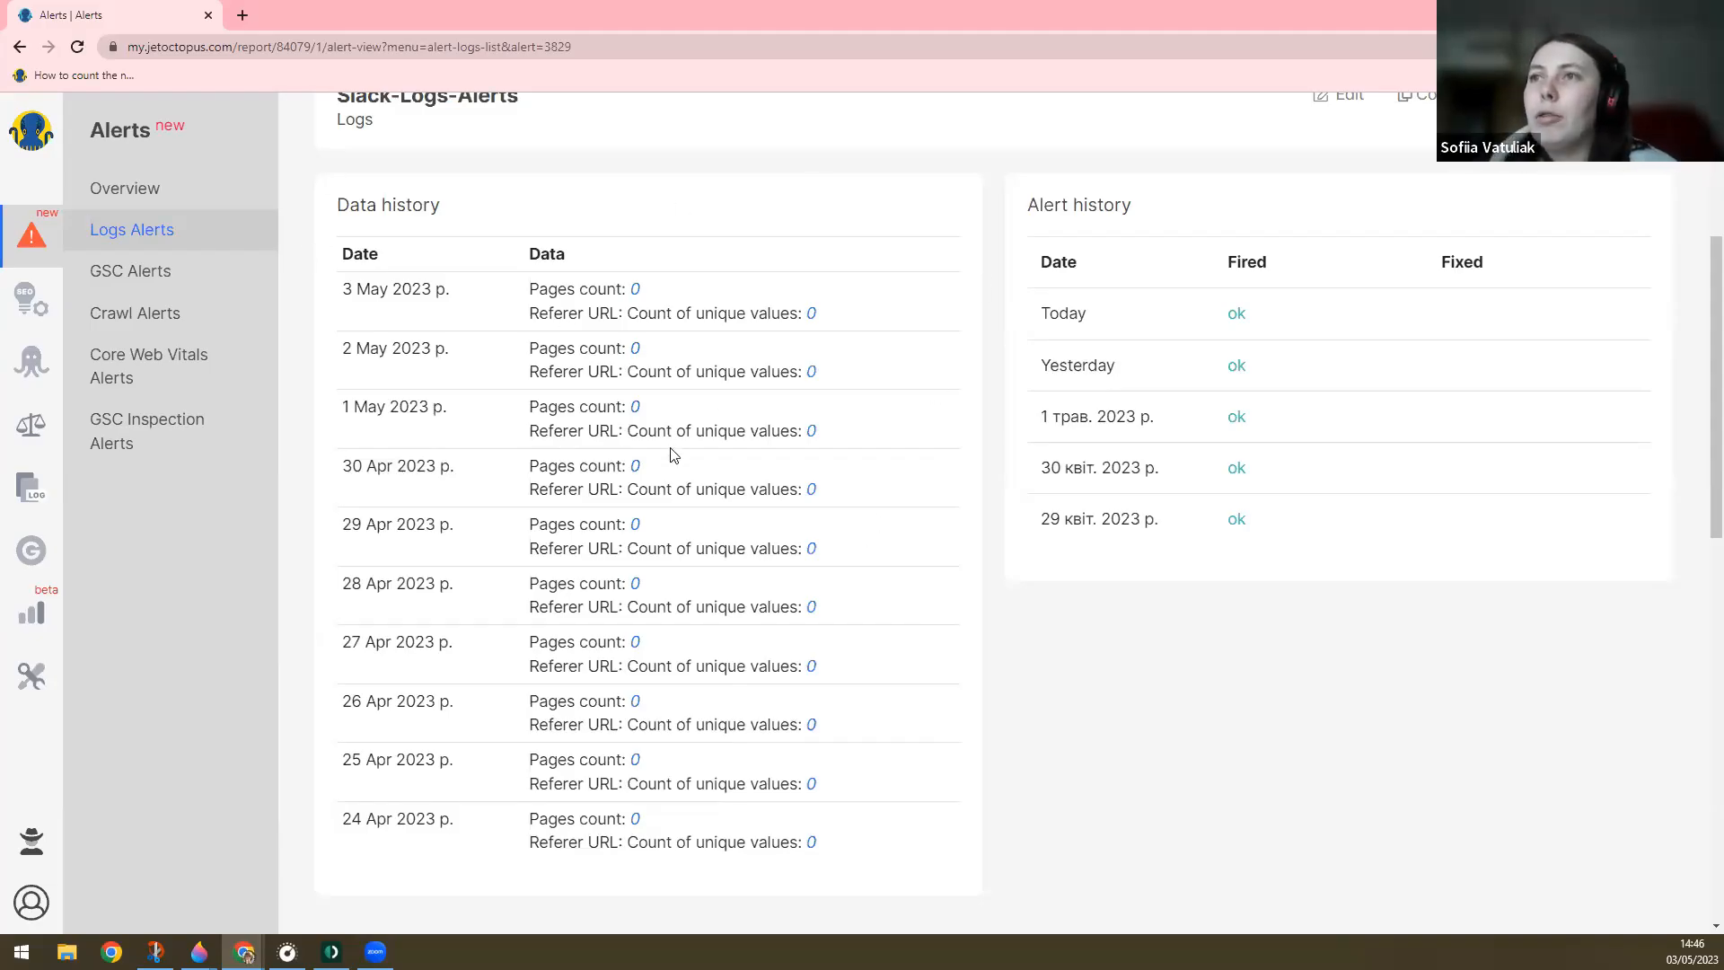
# - Return to the logs alerts list, review it, and show the data sources available for creating a new alert
pyautogui.click(199, 233)
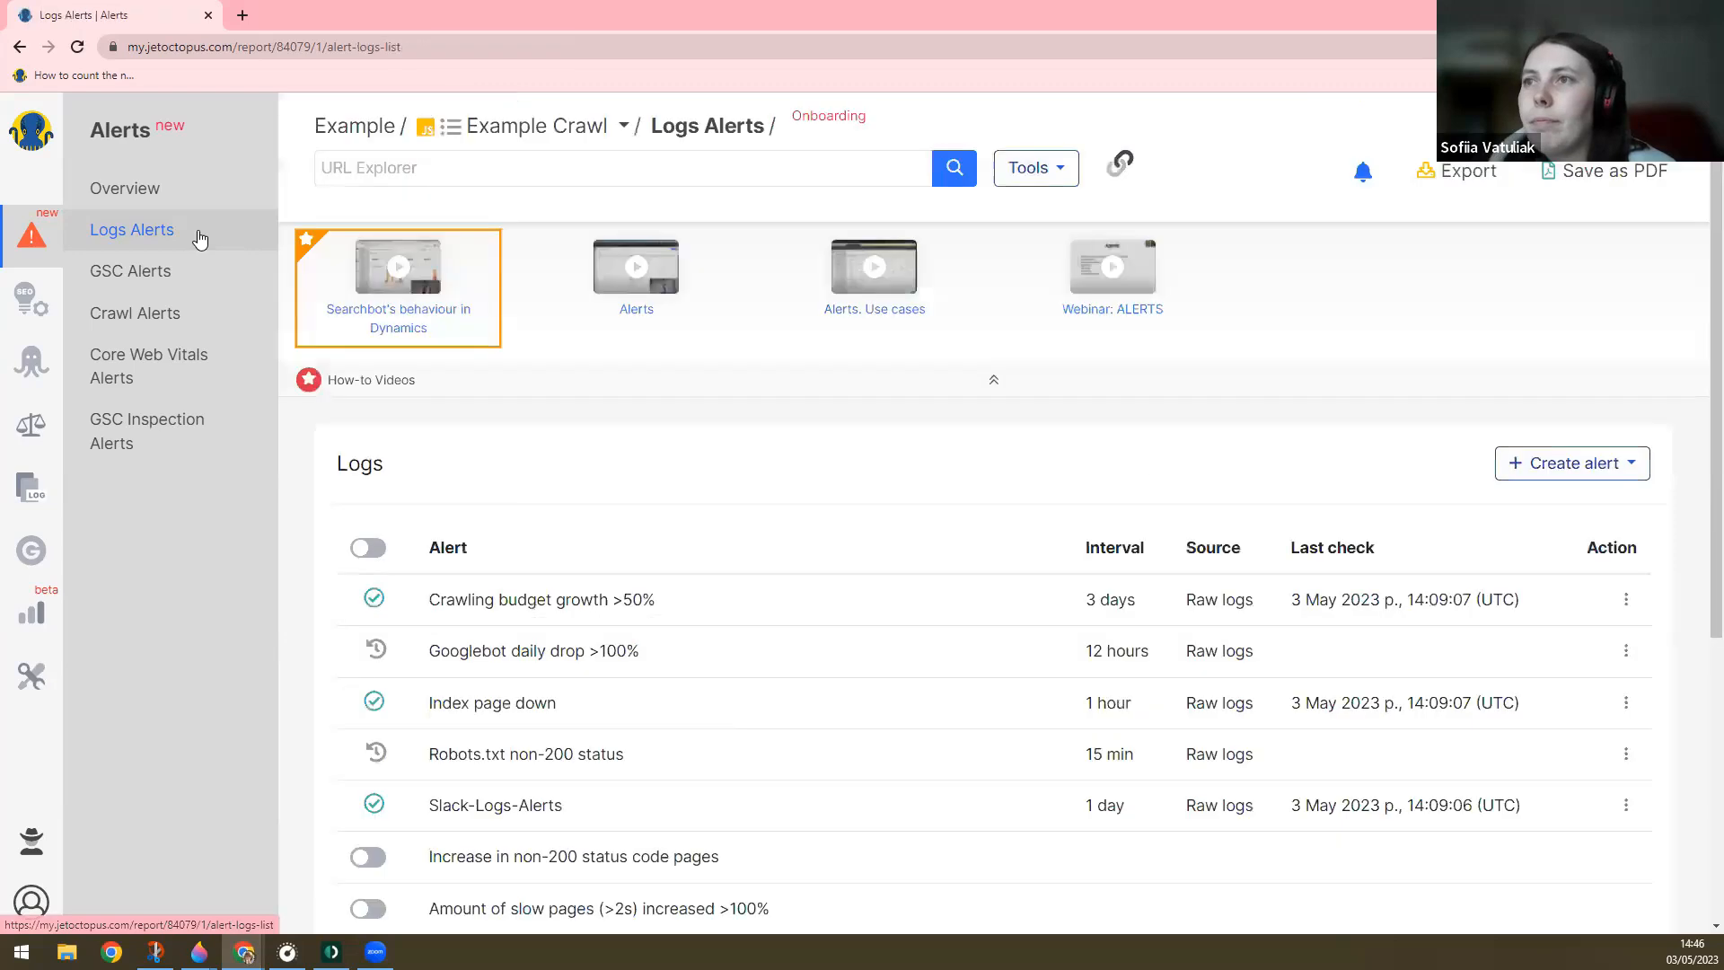
pyautogui.scroll(-3, 602, 513)
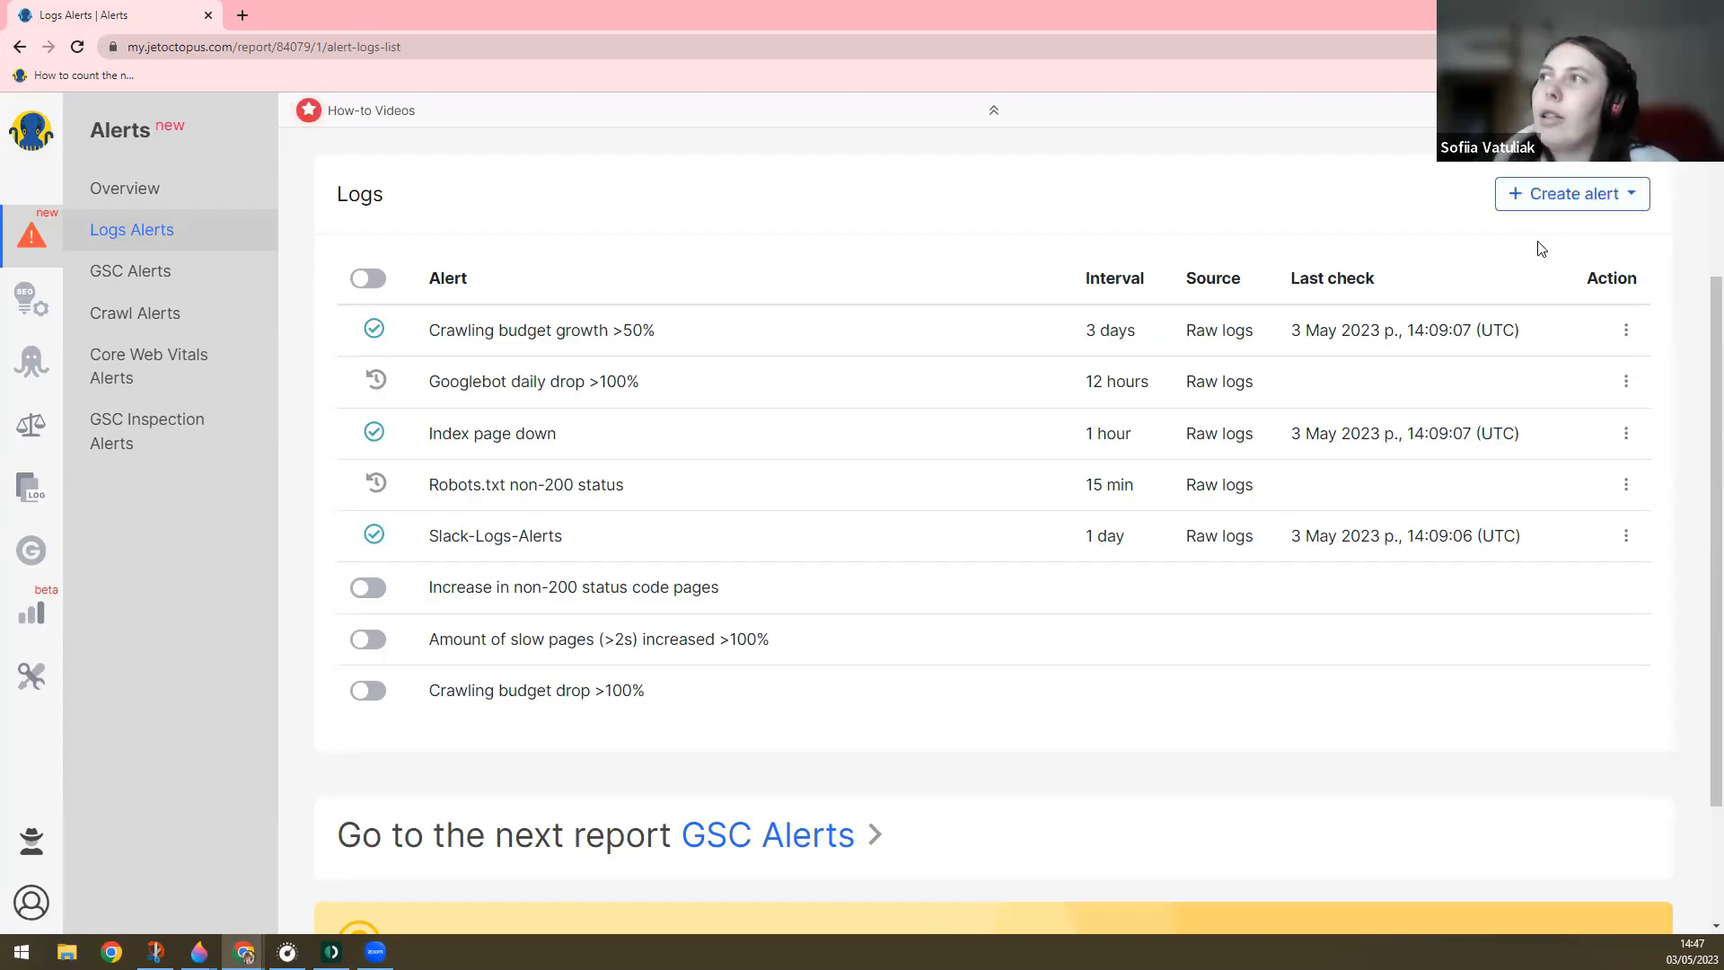
pyautogui.scroll(-2, 1537, 246)
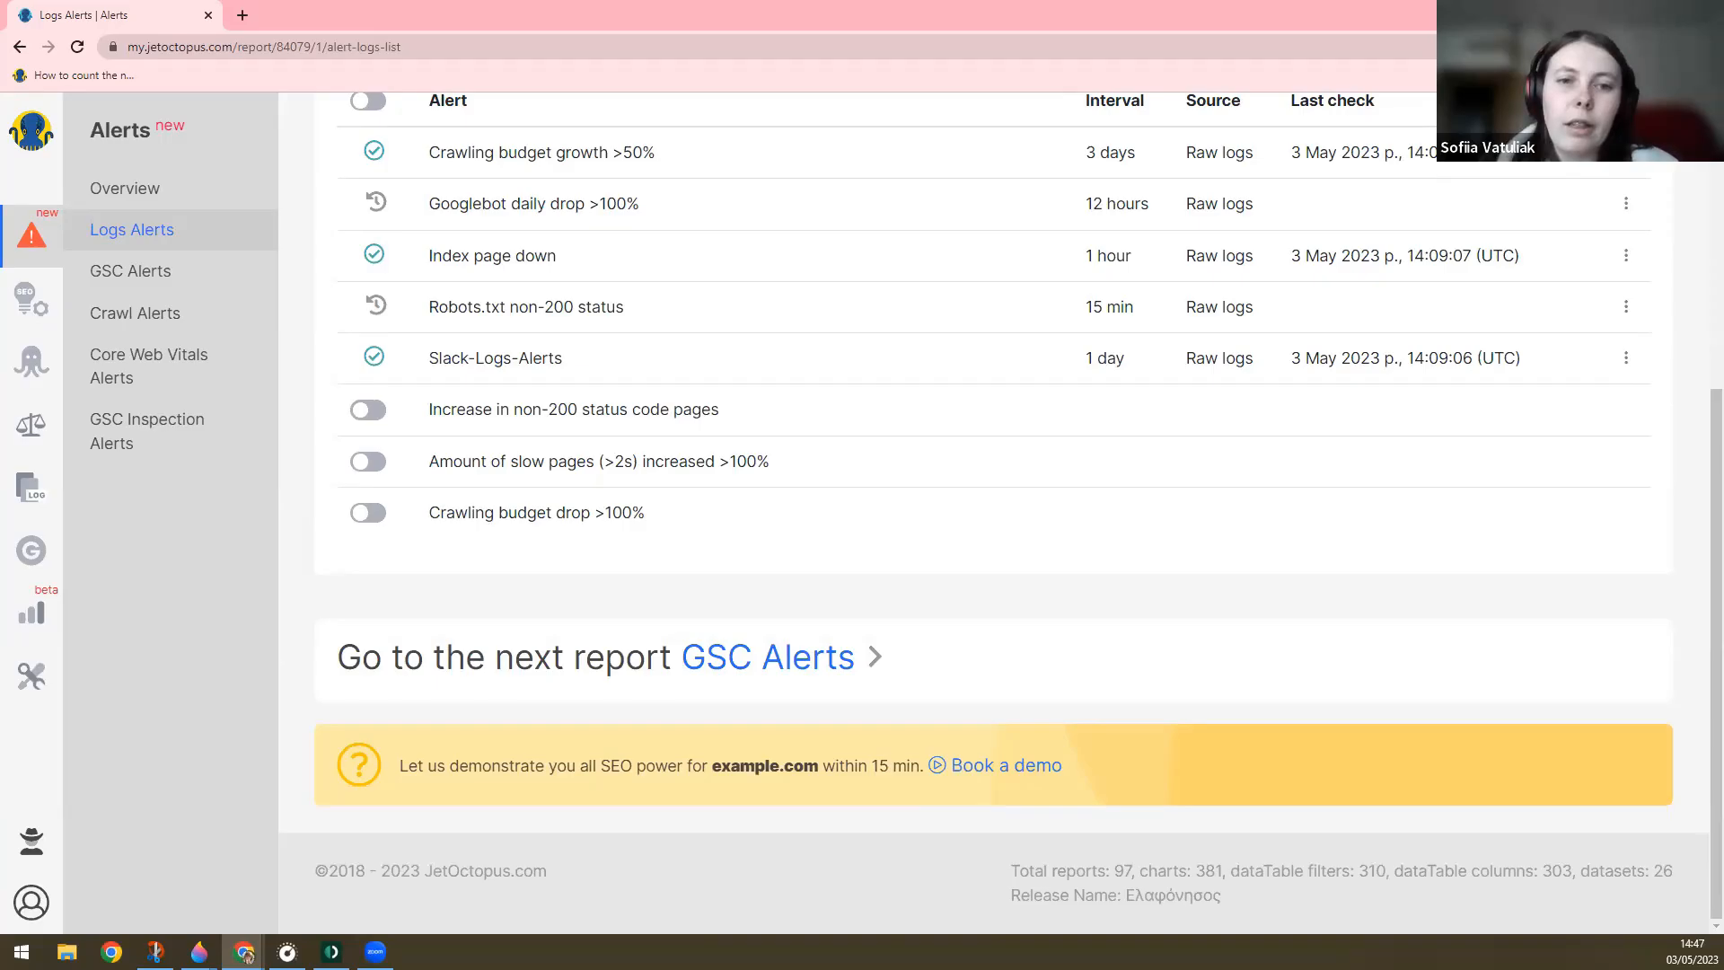
pyautogui.scroll(4, 1366, 353)
pyautogui.click(1607, 379)
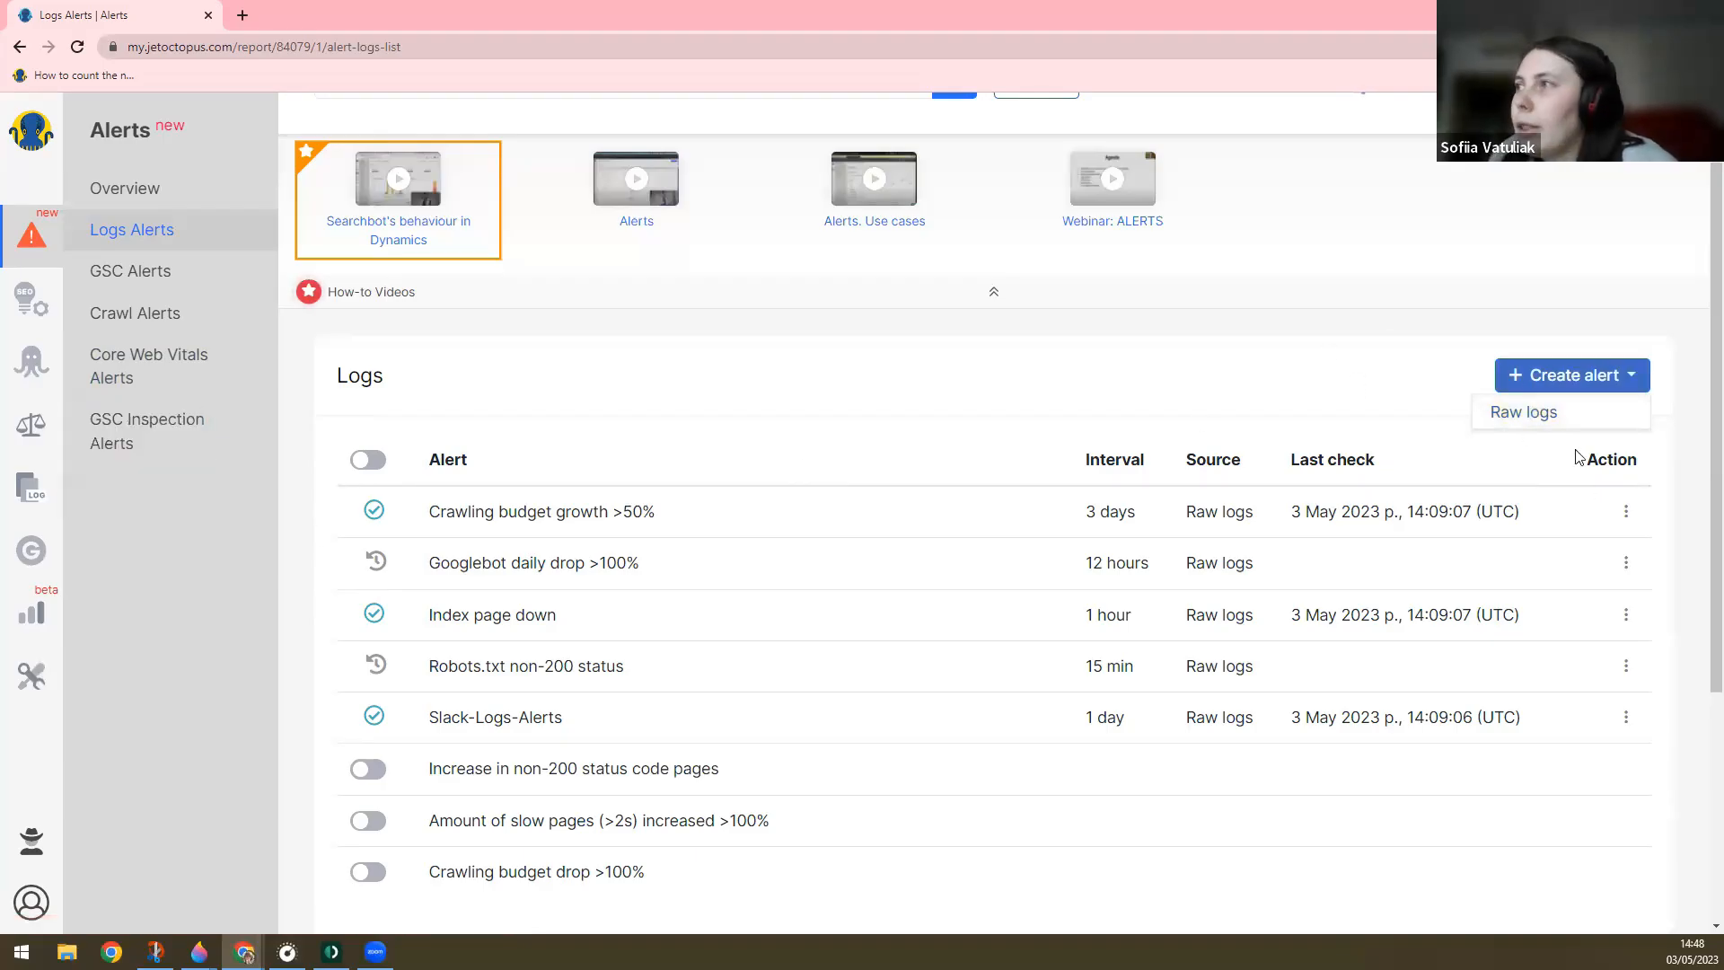
# - Open the log analyzer's Raw Logs data table and view its 5xx Status and Slow Requests reports
pyautogui.click(31, 485)
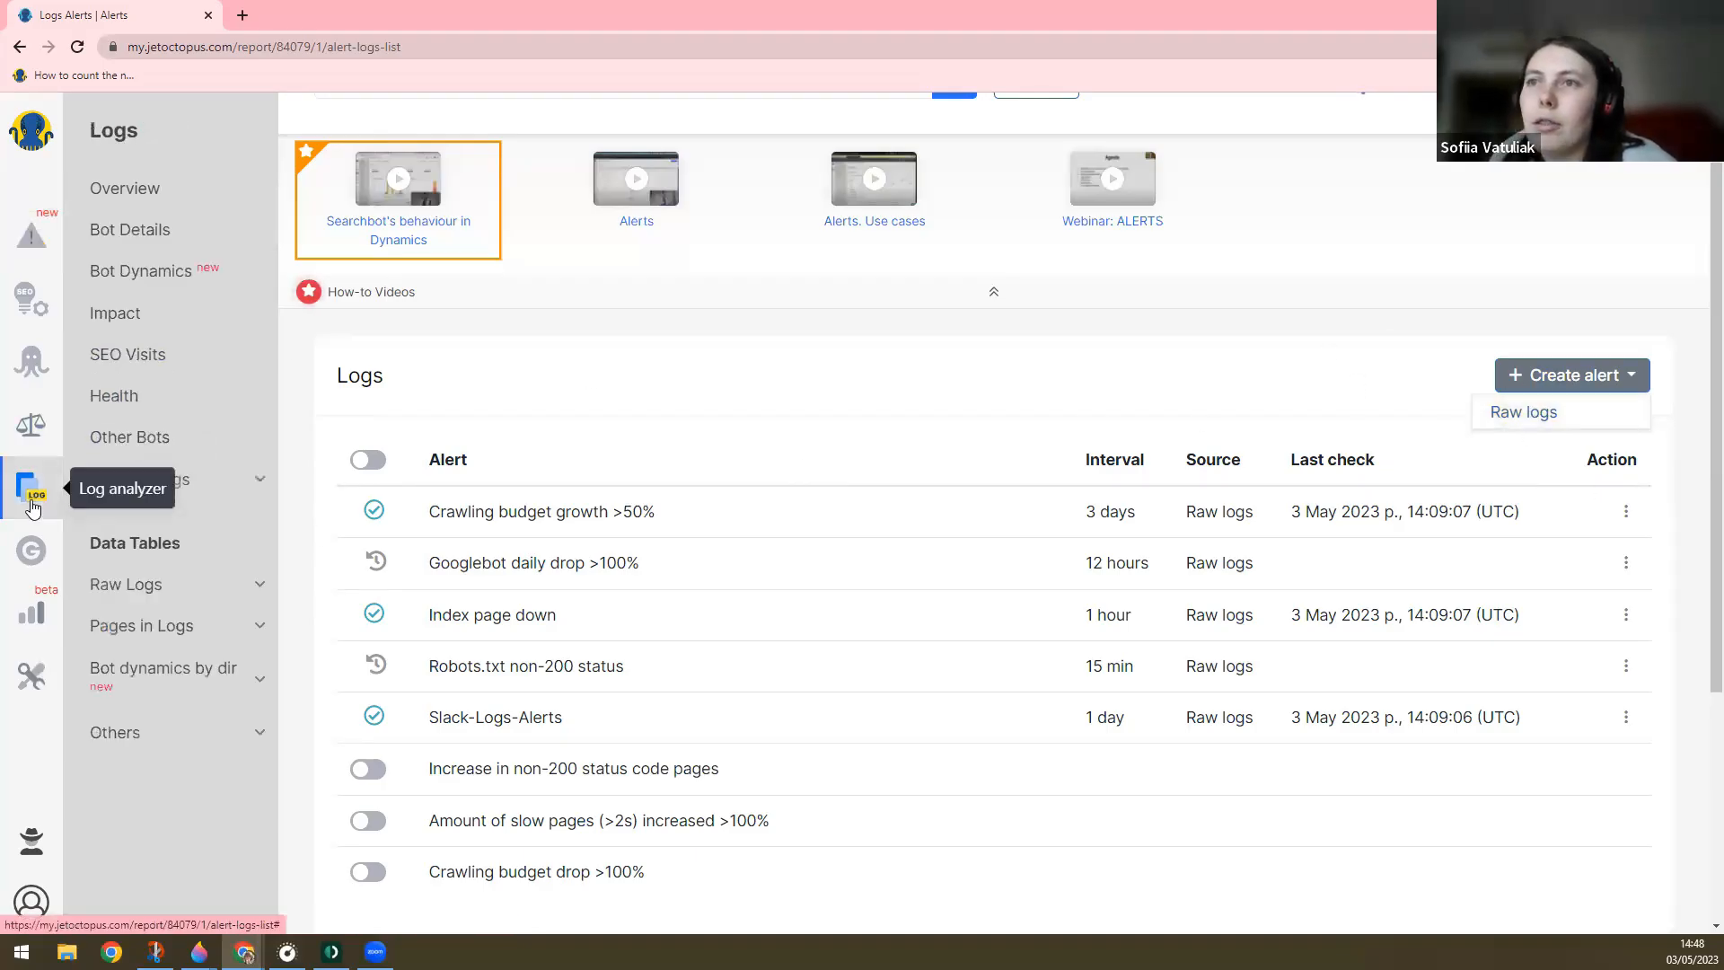
pyautogui.click(133, 586)
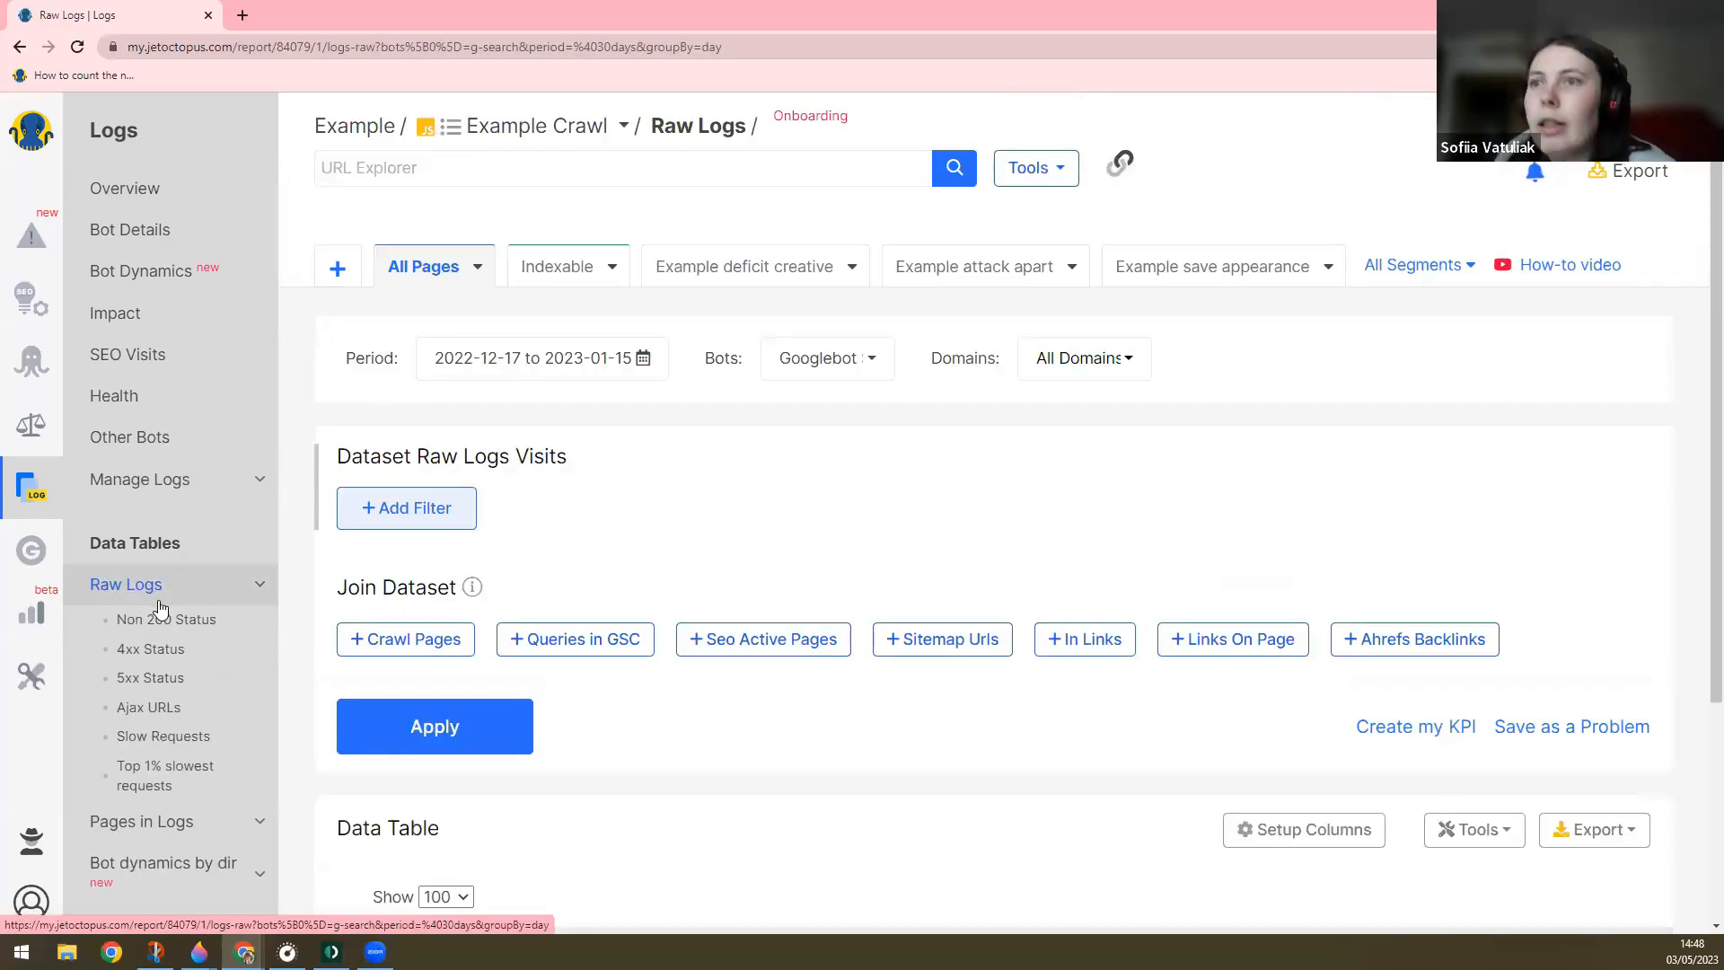
pyautogui.click(140, 686)
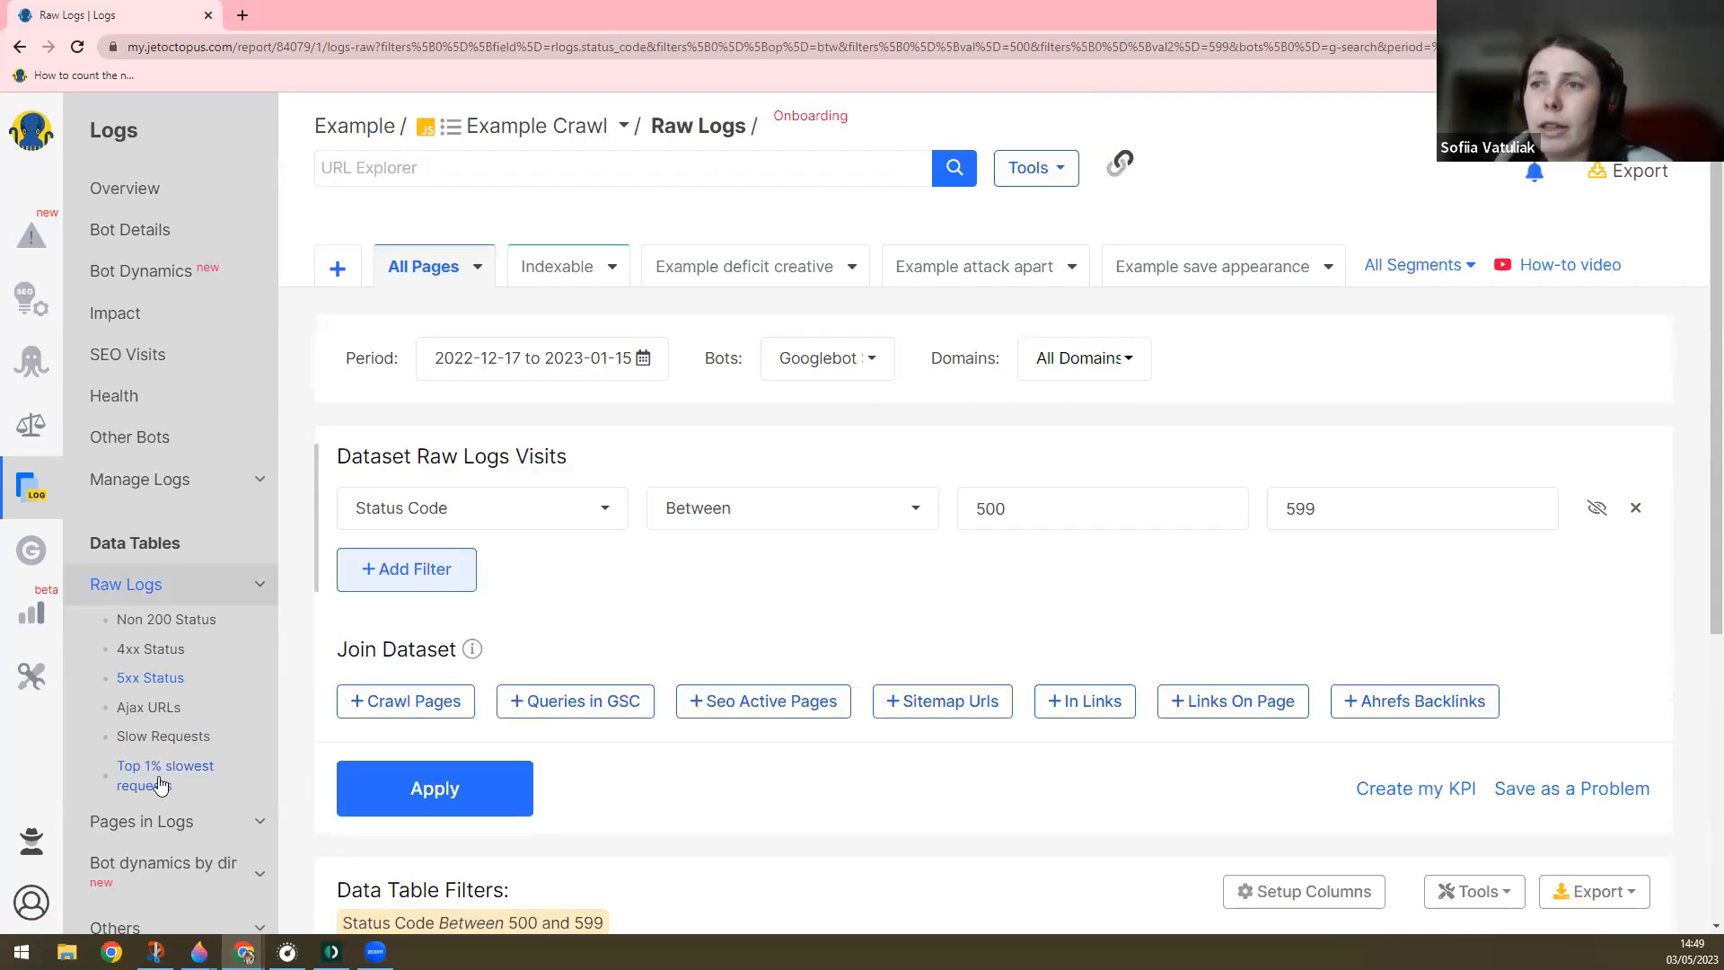
pyautogui.click(176, 741)
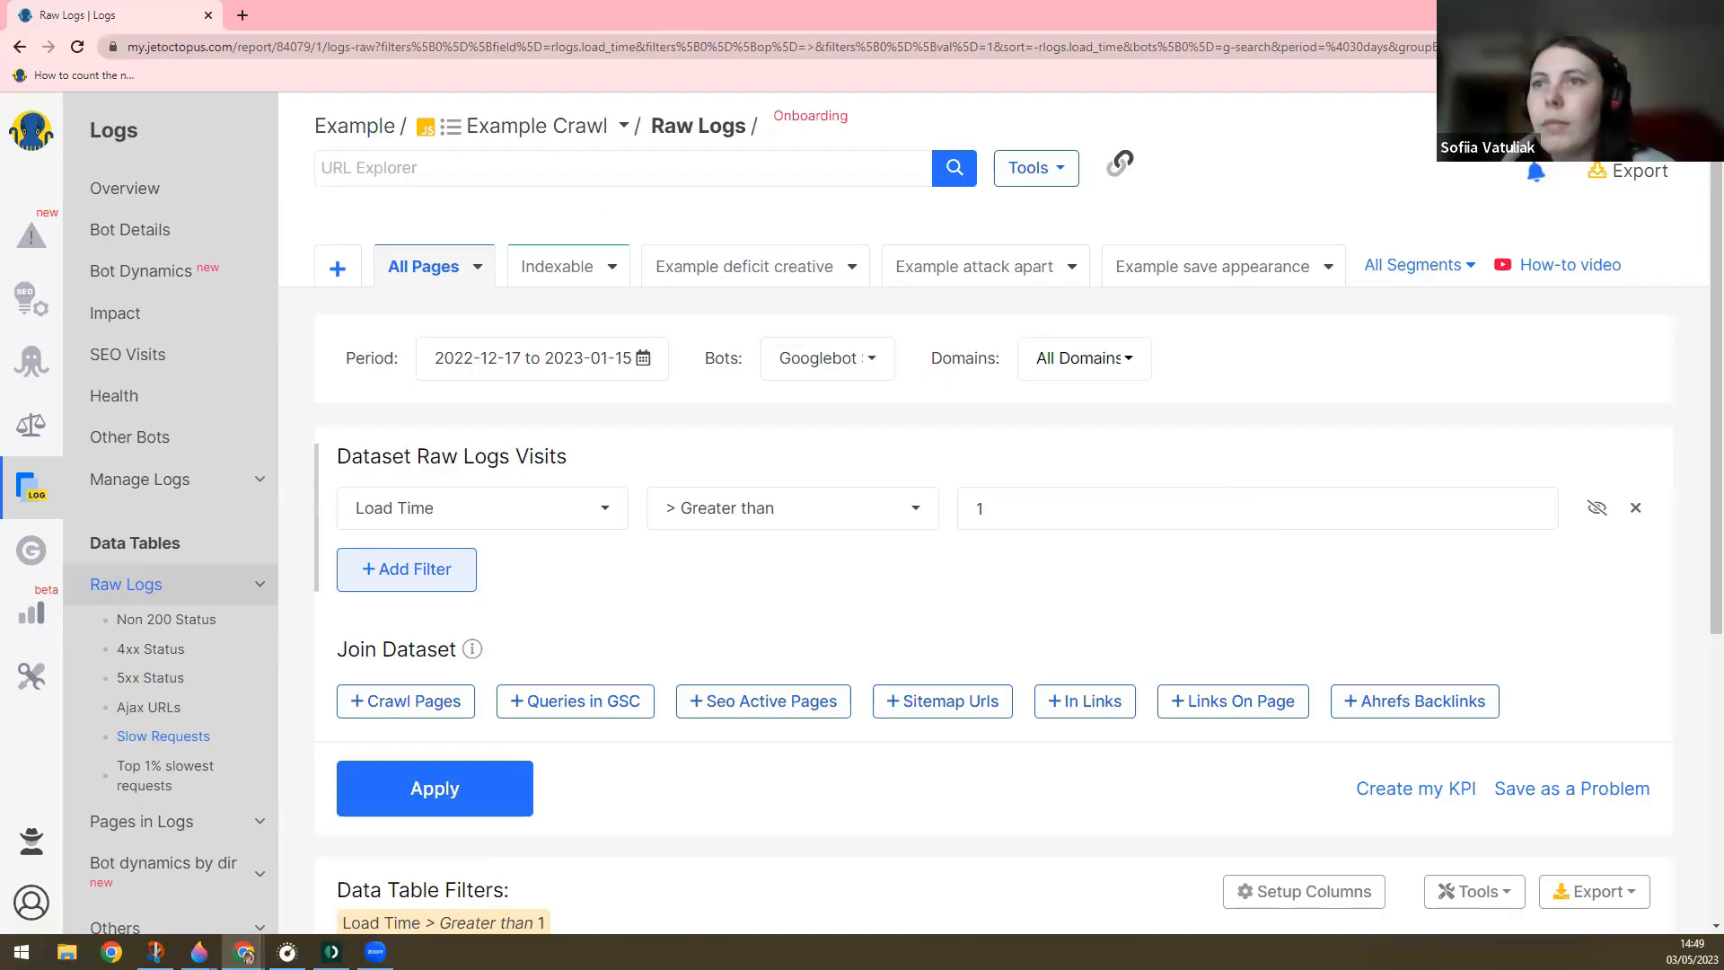
# - Go back from the raw logs reports to the list of logs alerts
pyautogui.click(31, 235)
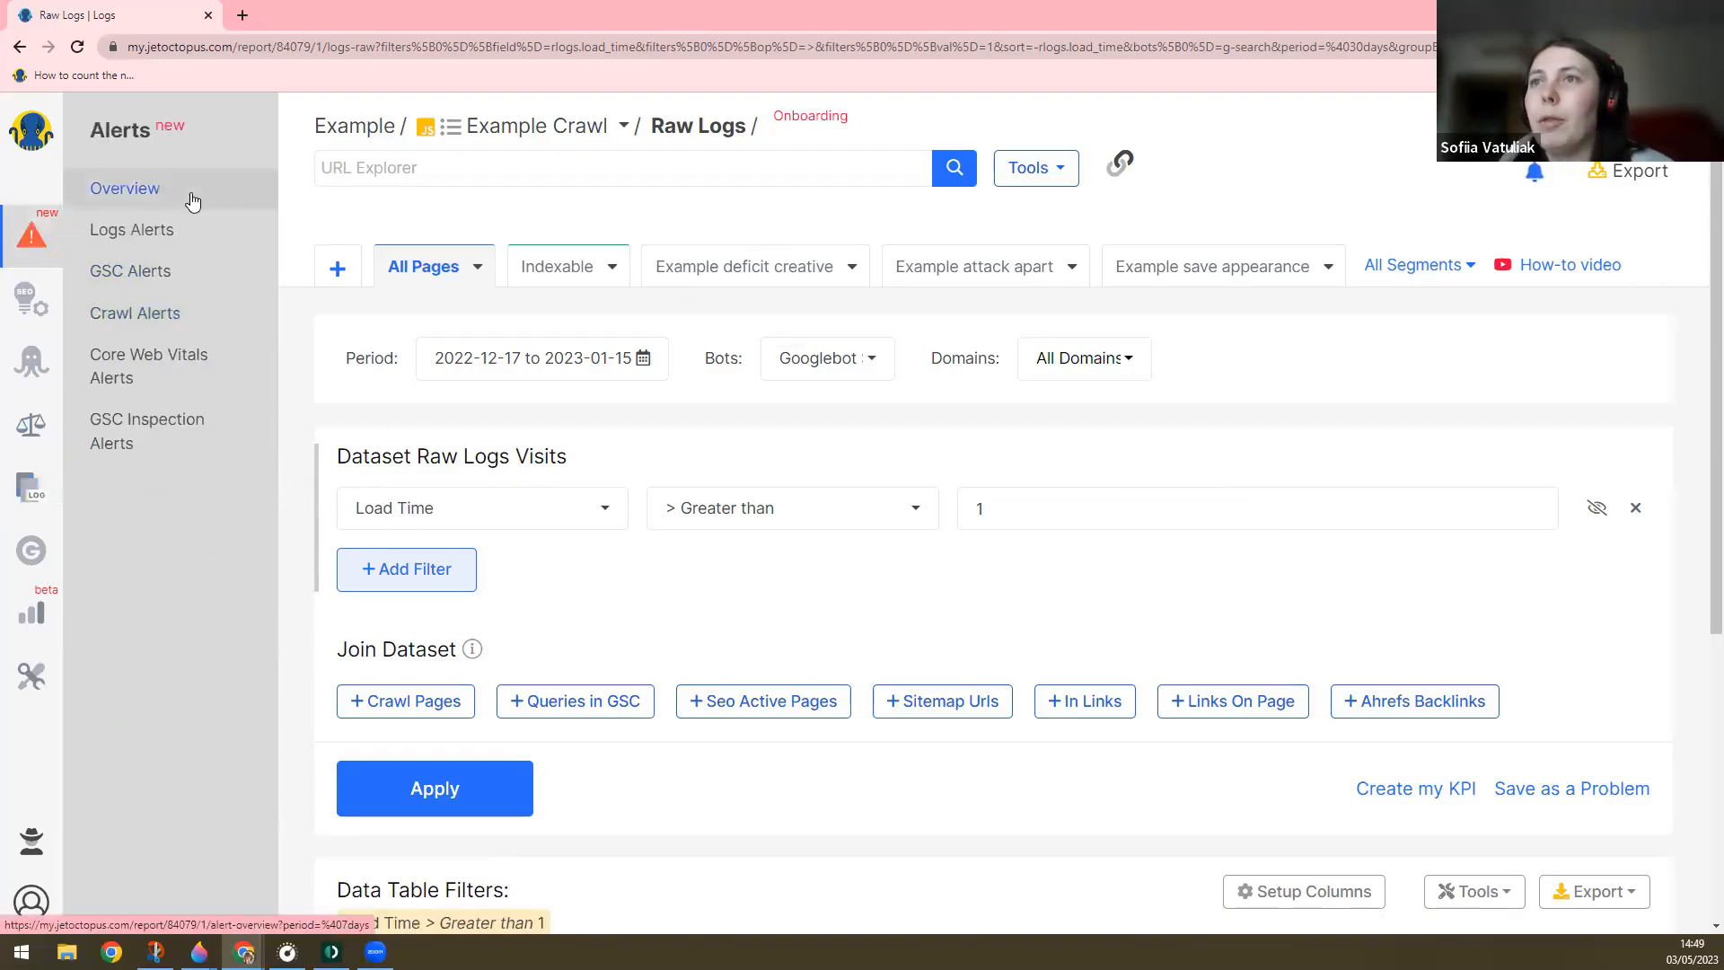
pyautogui.click(167, 233)
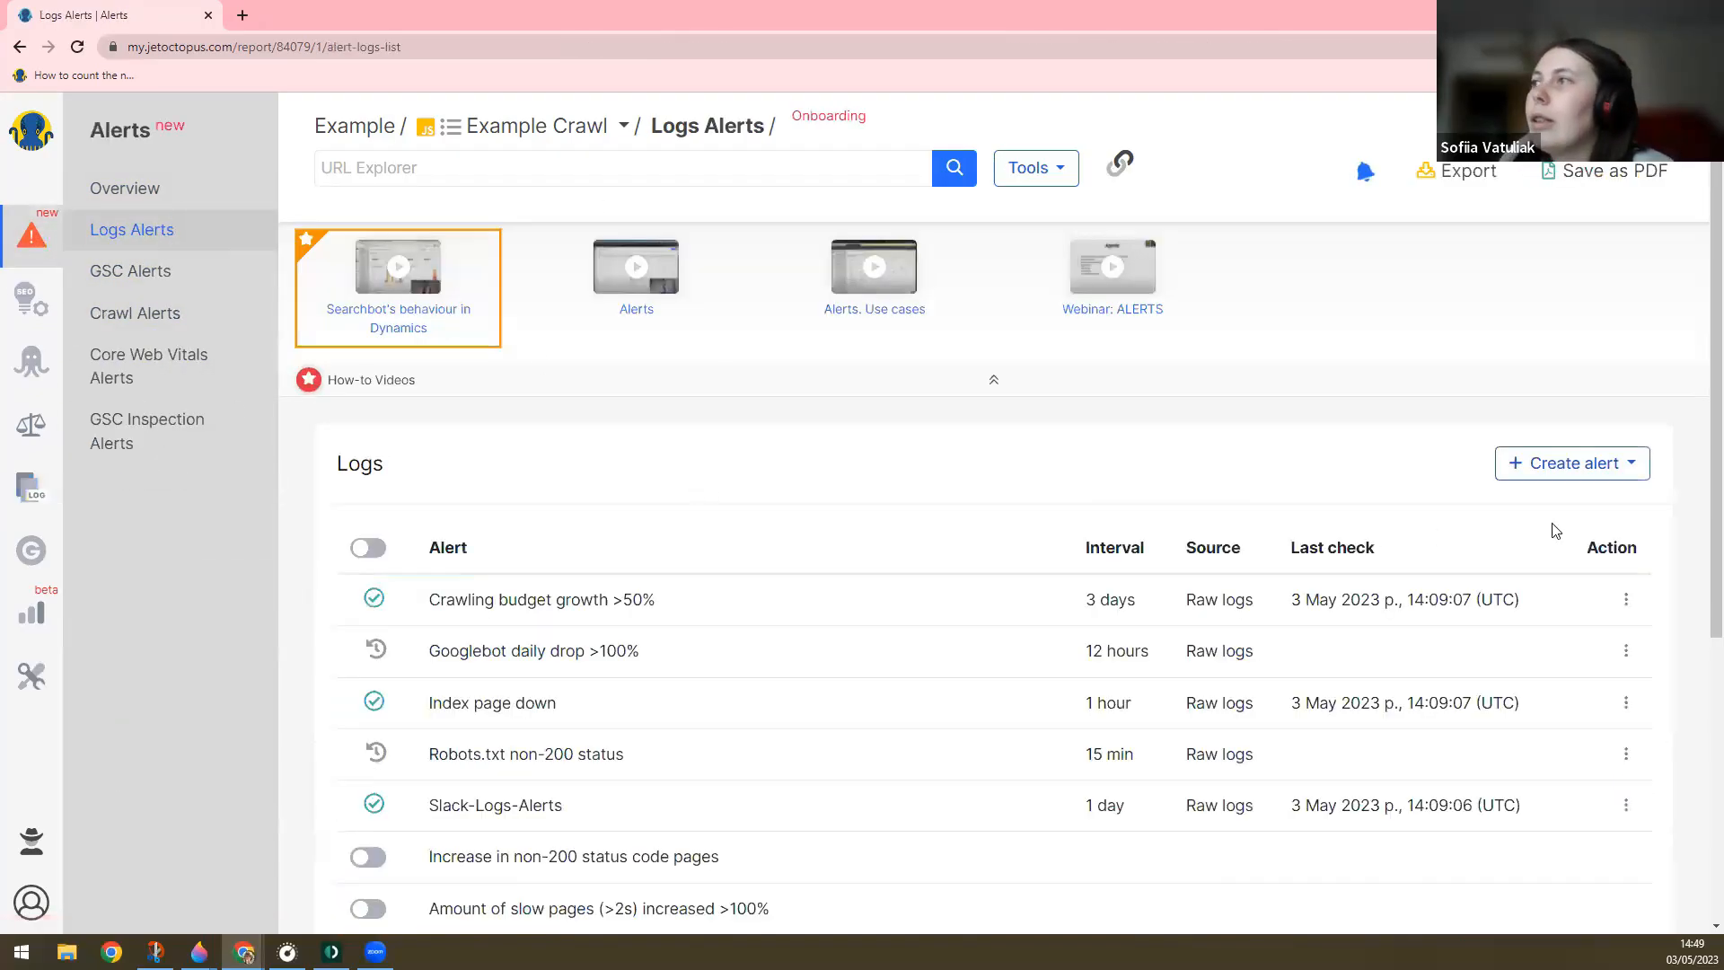
# - Start a new Raw logs alert and select Googlebot Search, Google Image Bot and Google AdWords Bot as its bots
pyautogui.click(1563, 467)
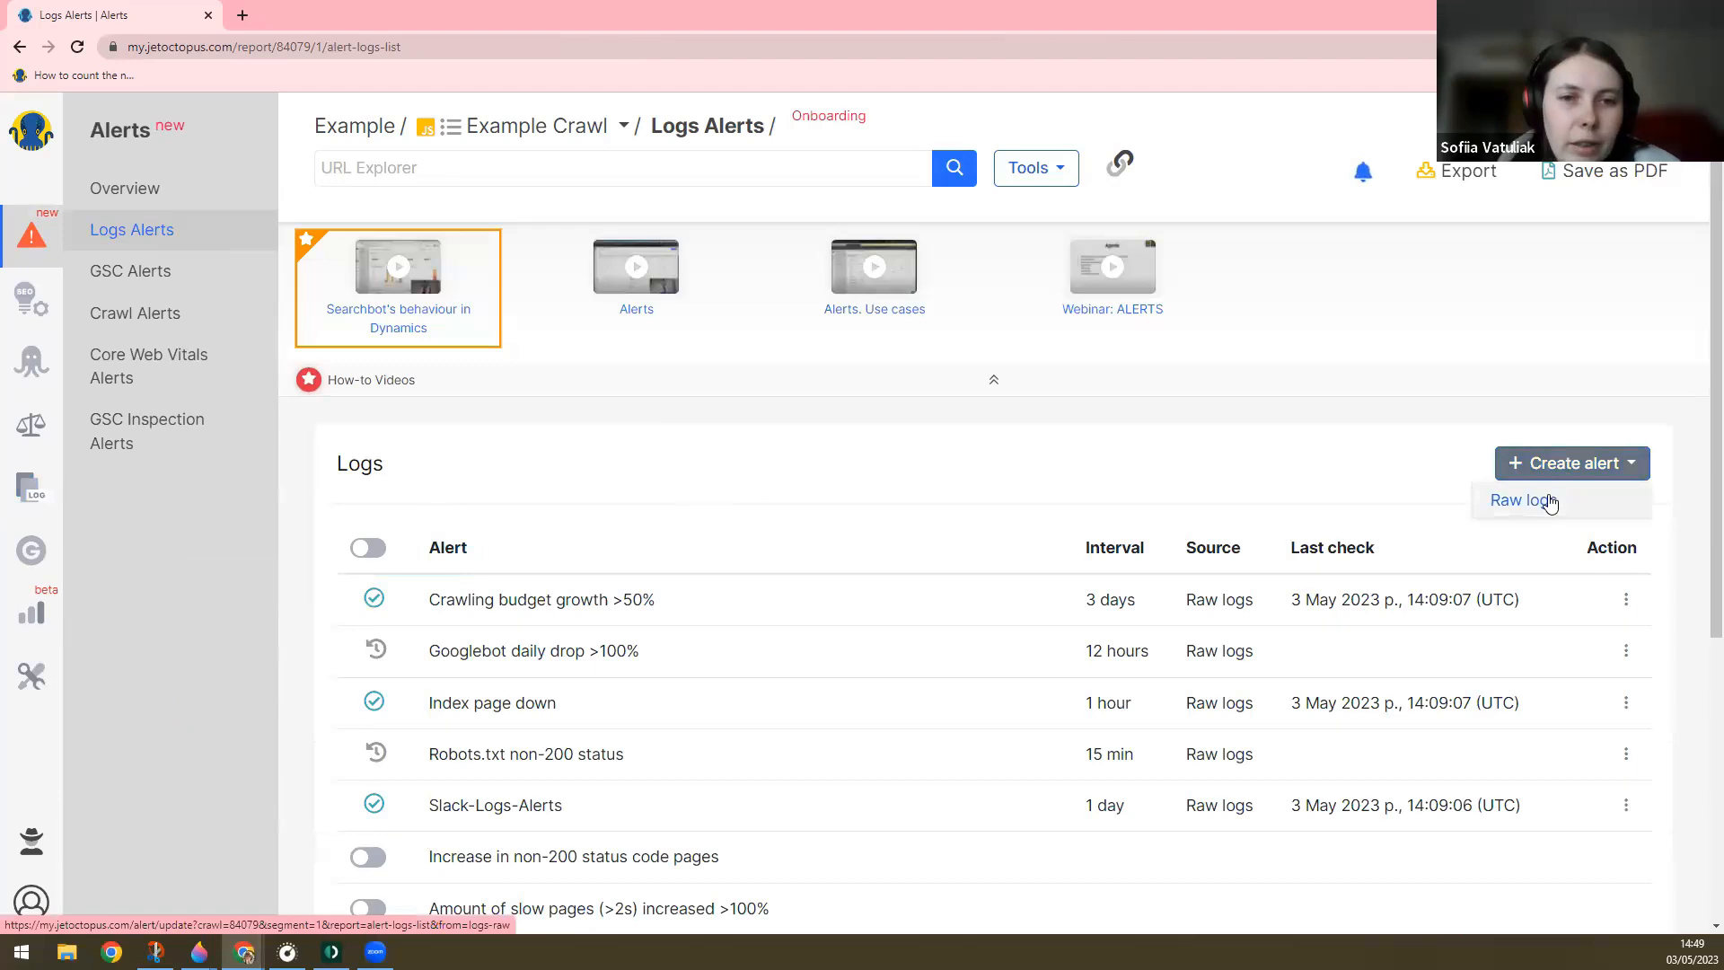
pyautogui.click(1548, 501)
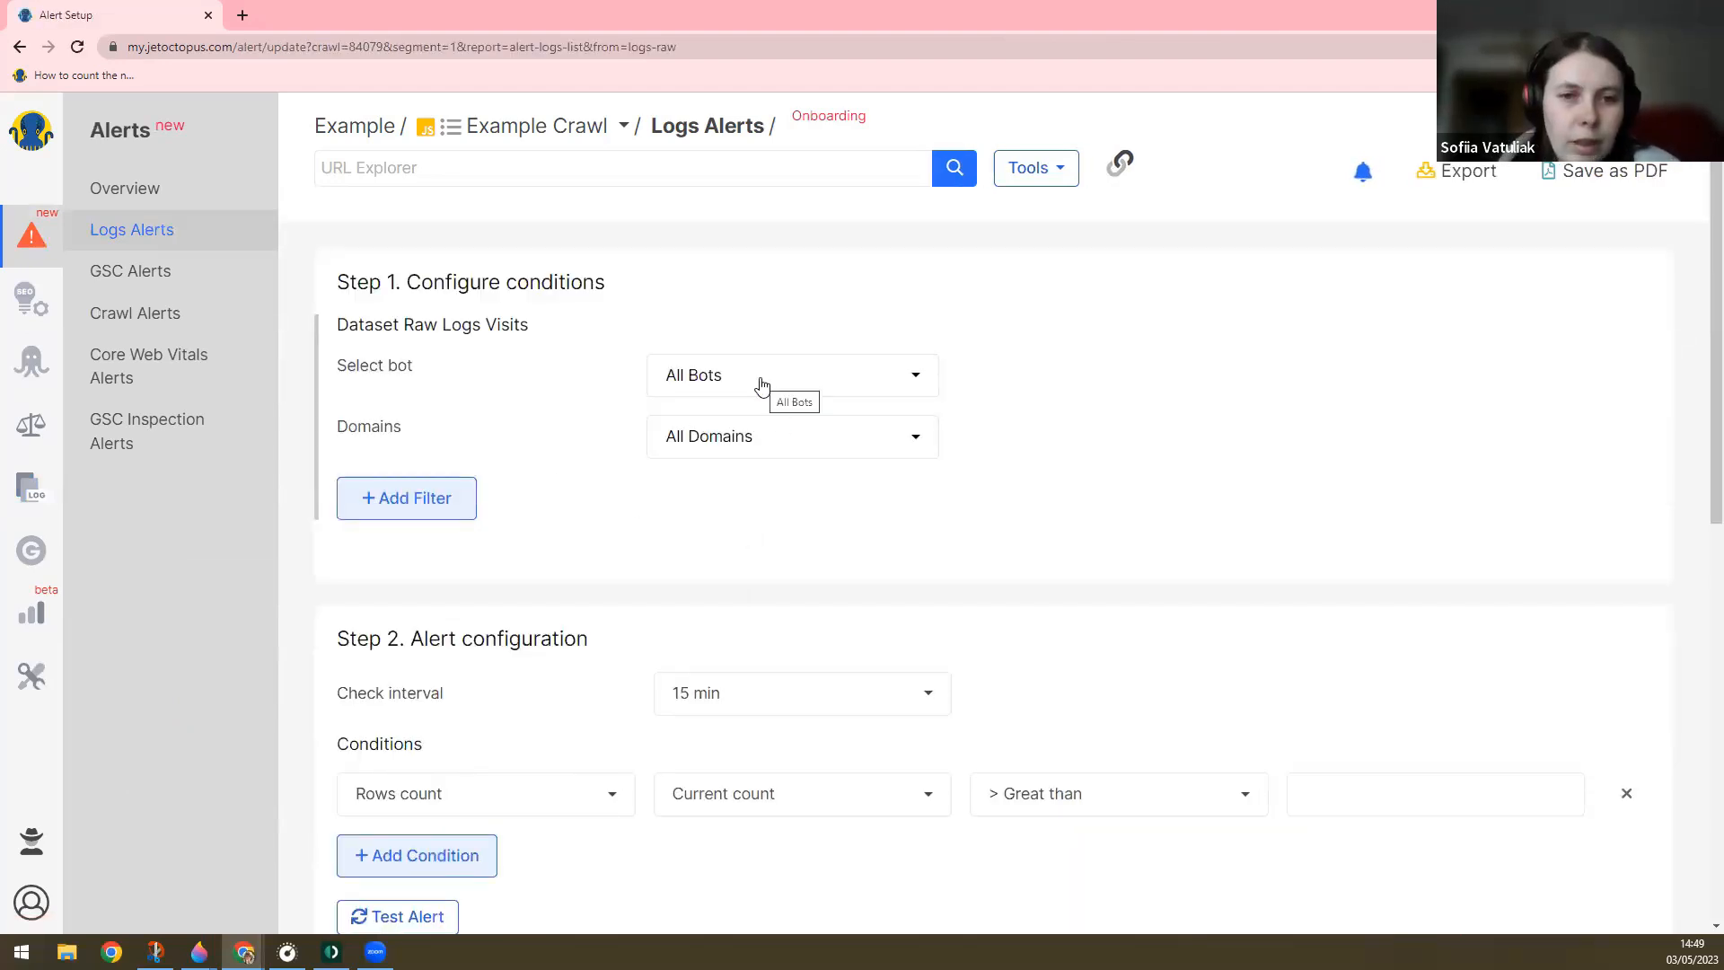
pyautogui.click(762, 386)
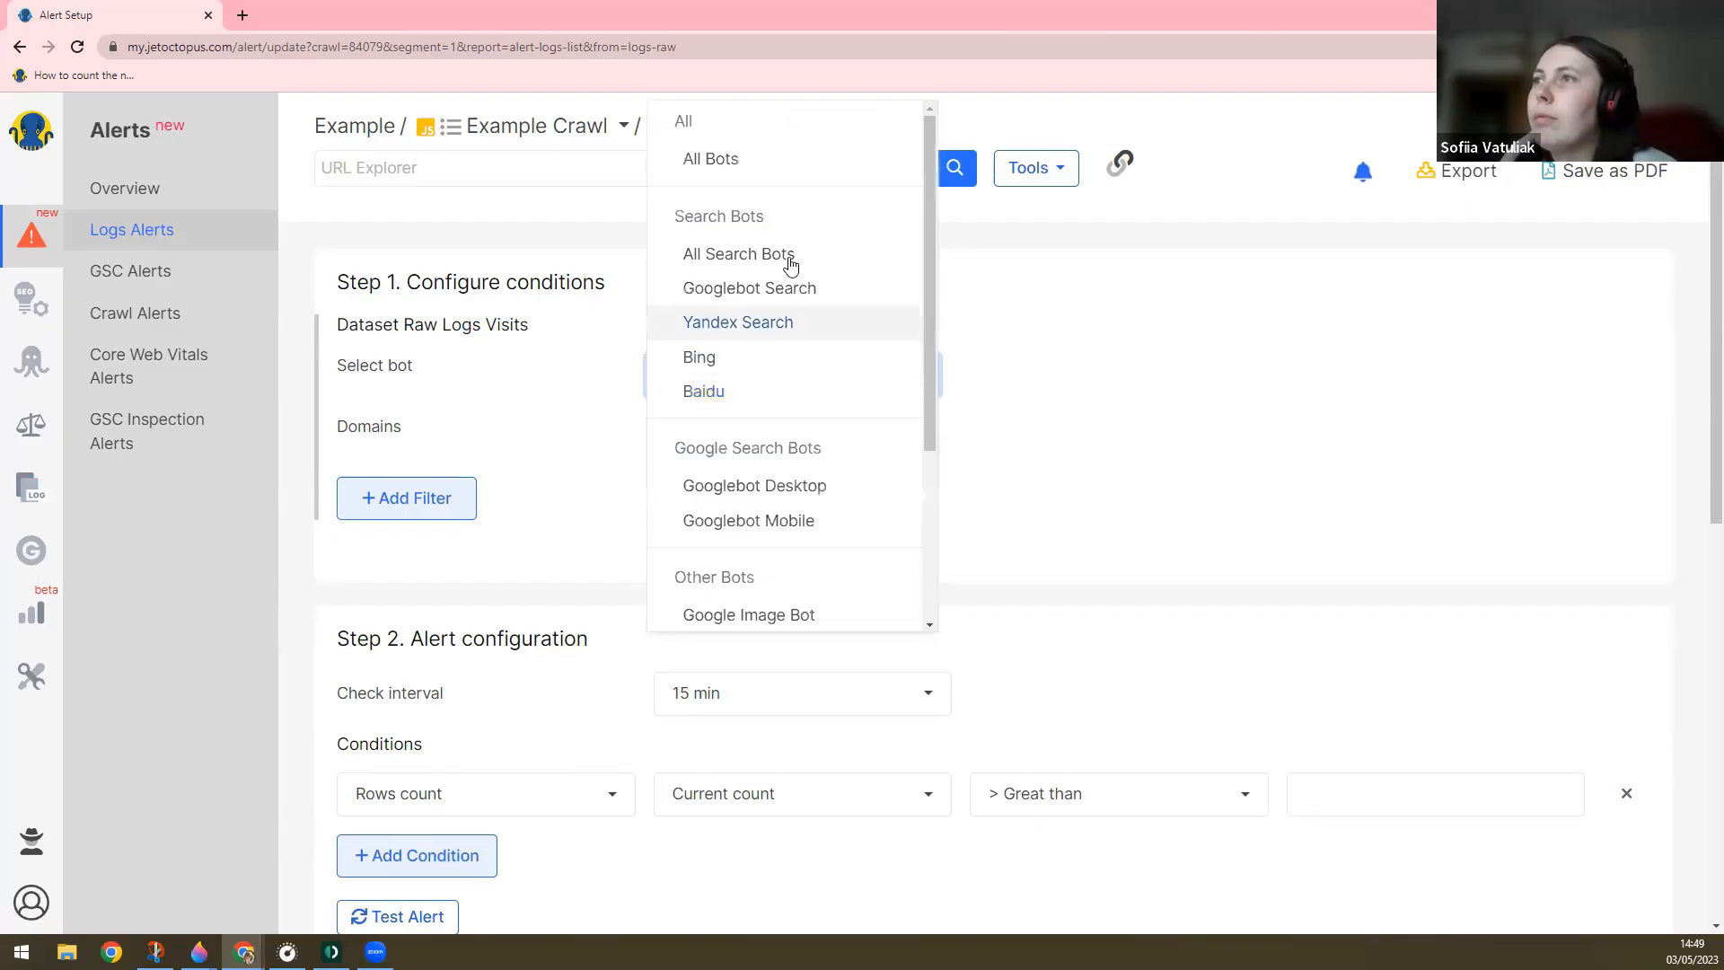
pyautogui.click(787, 292)
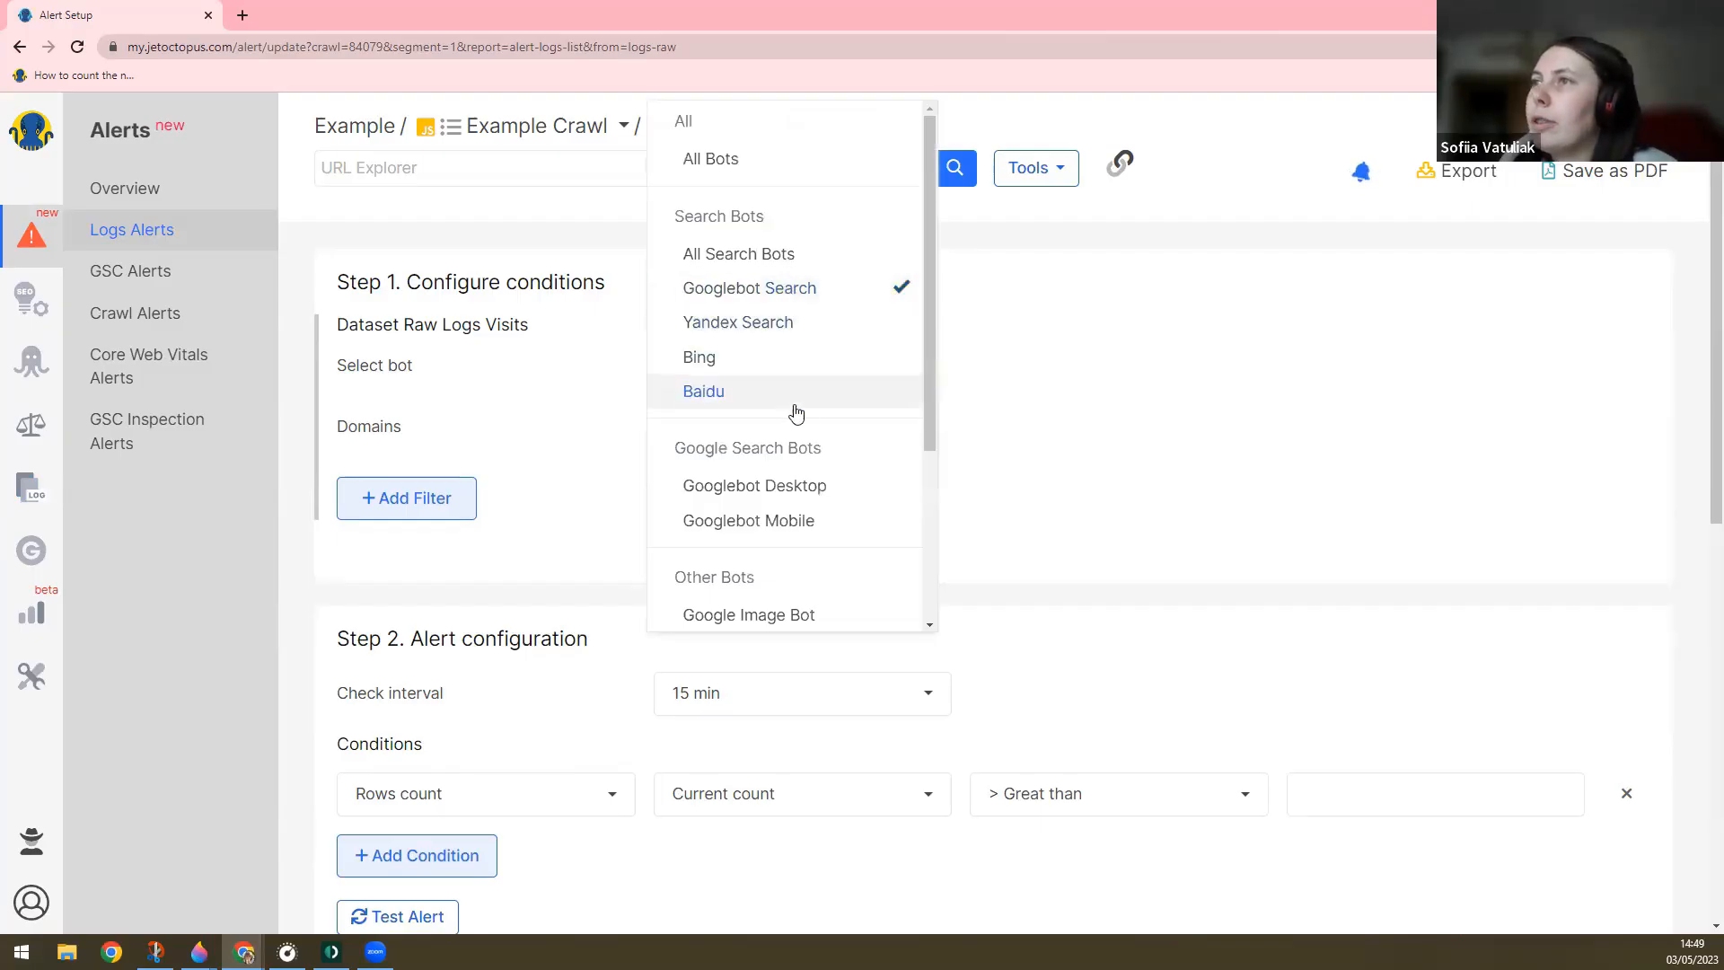
pyautogui.scroll(-3, 820, 500)
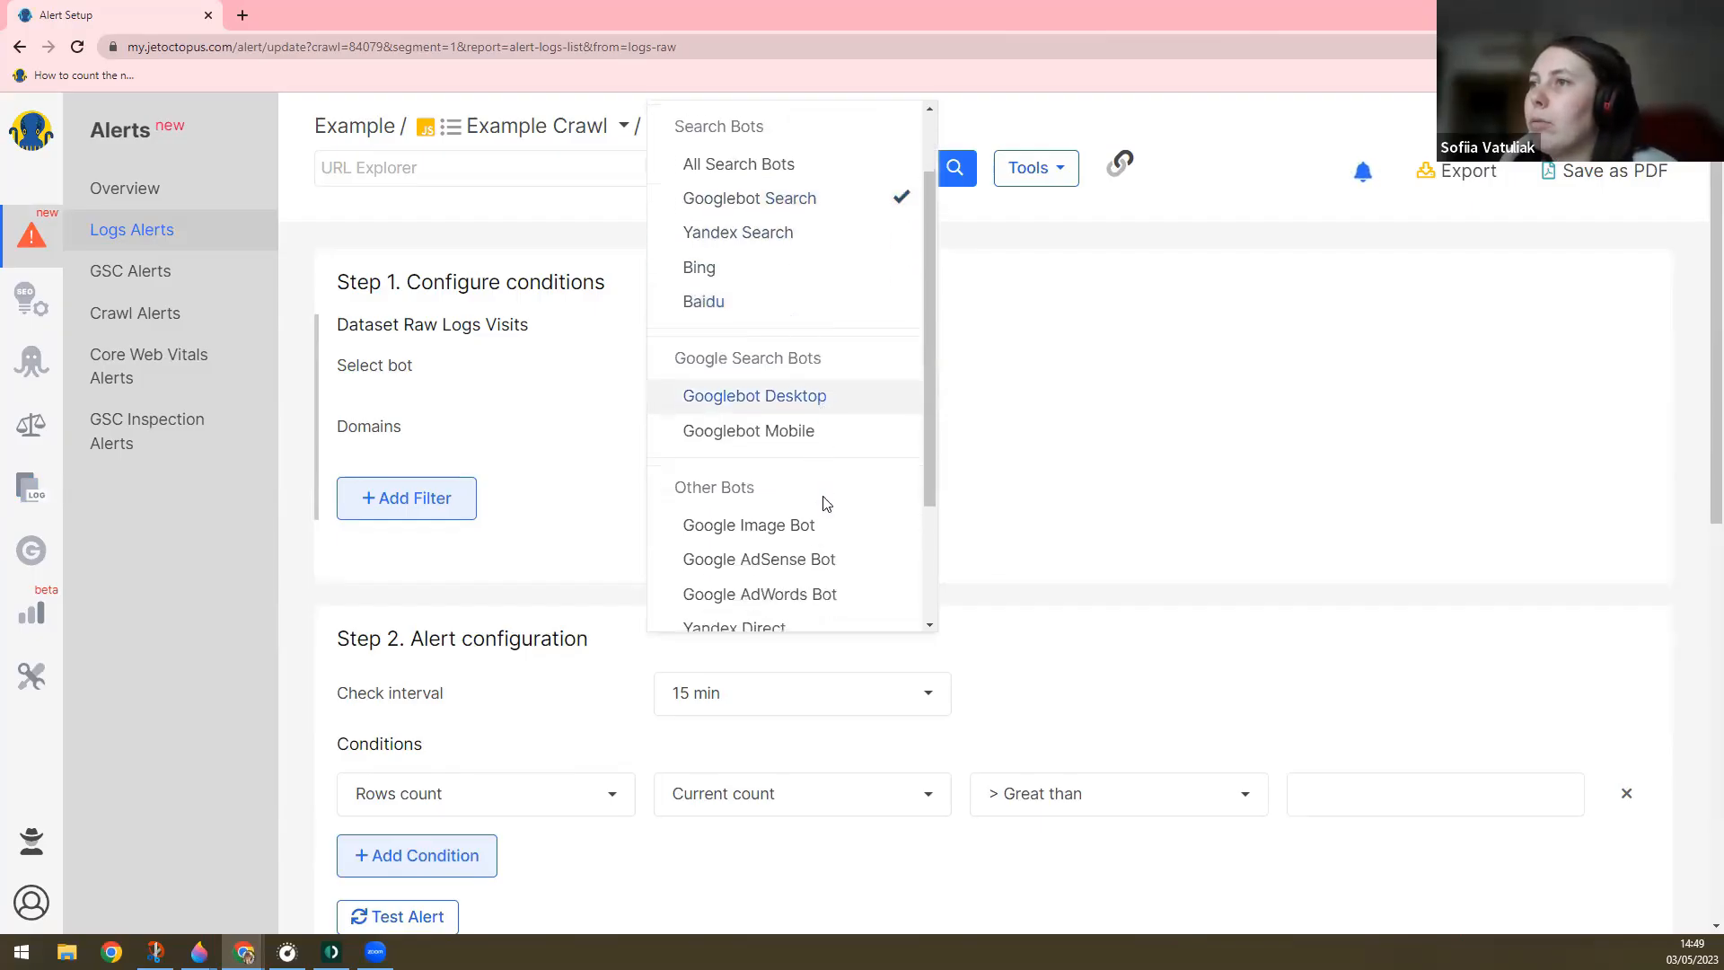
pyautogui.click(795, 351)
pyautogui.scroll(3, 808, 449)
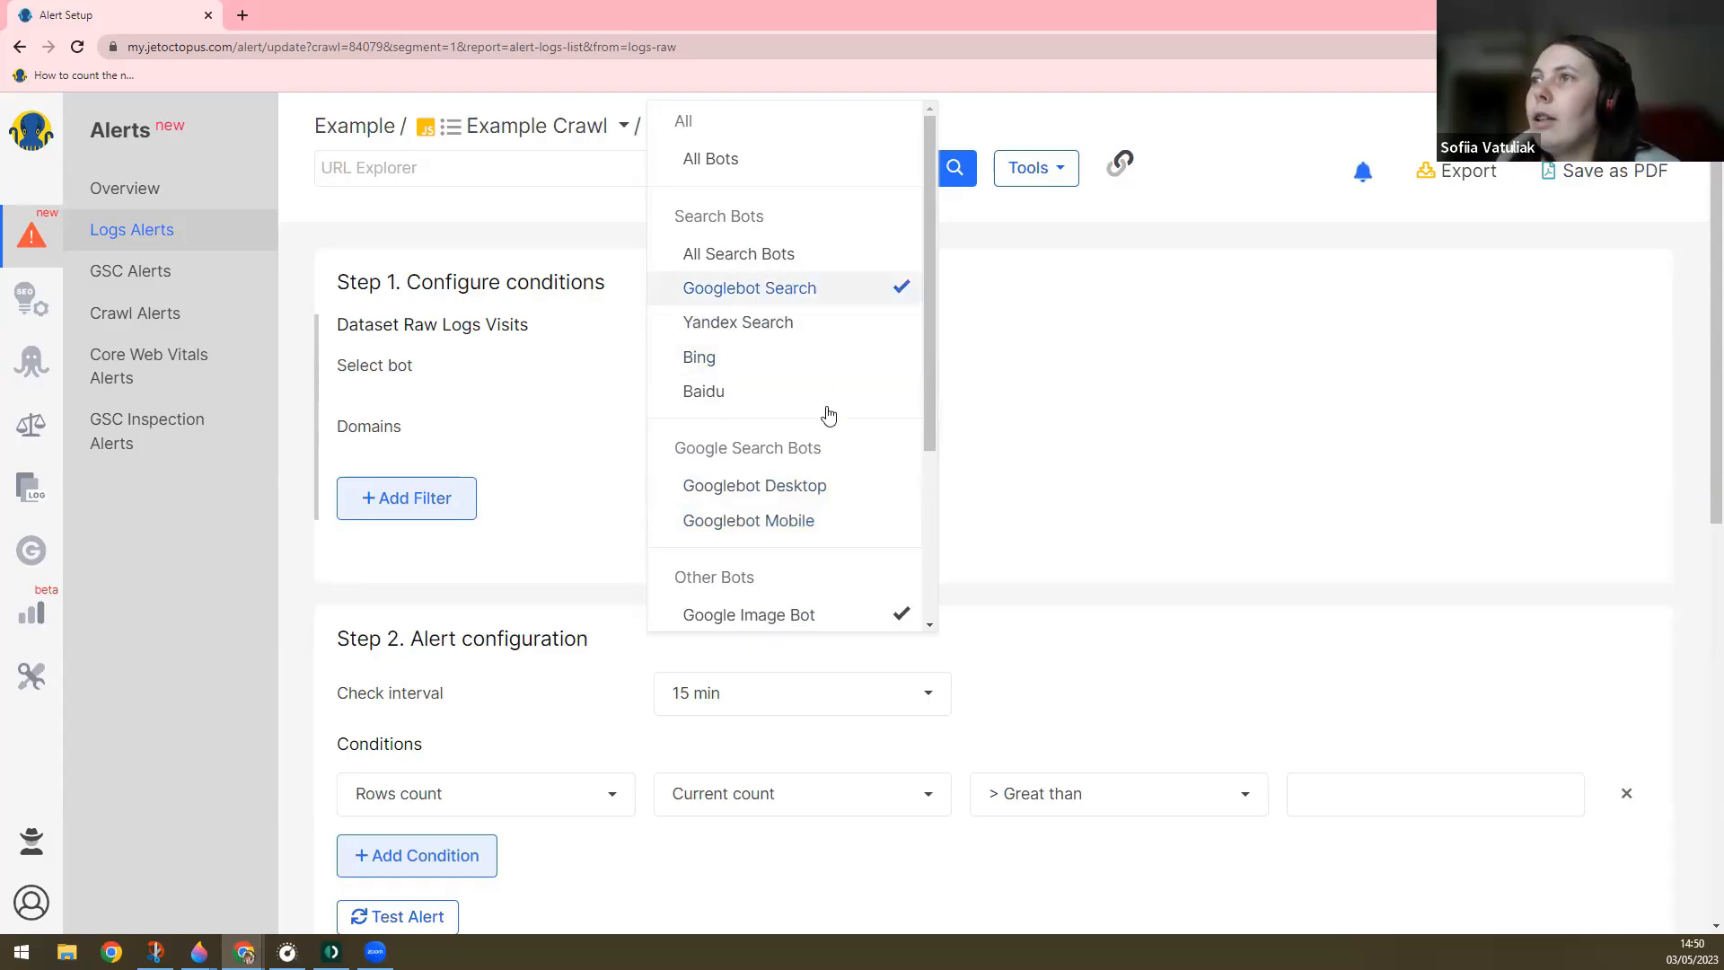
pyautogui.scroll(-3, 825, 422)
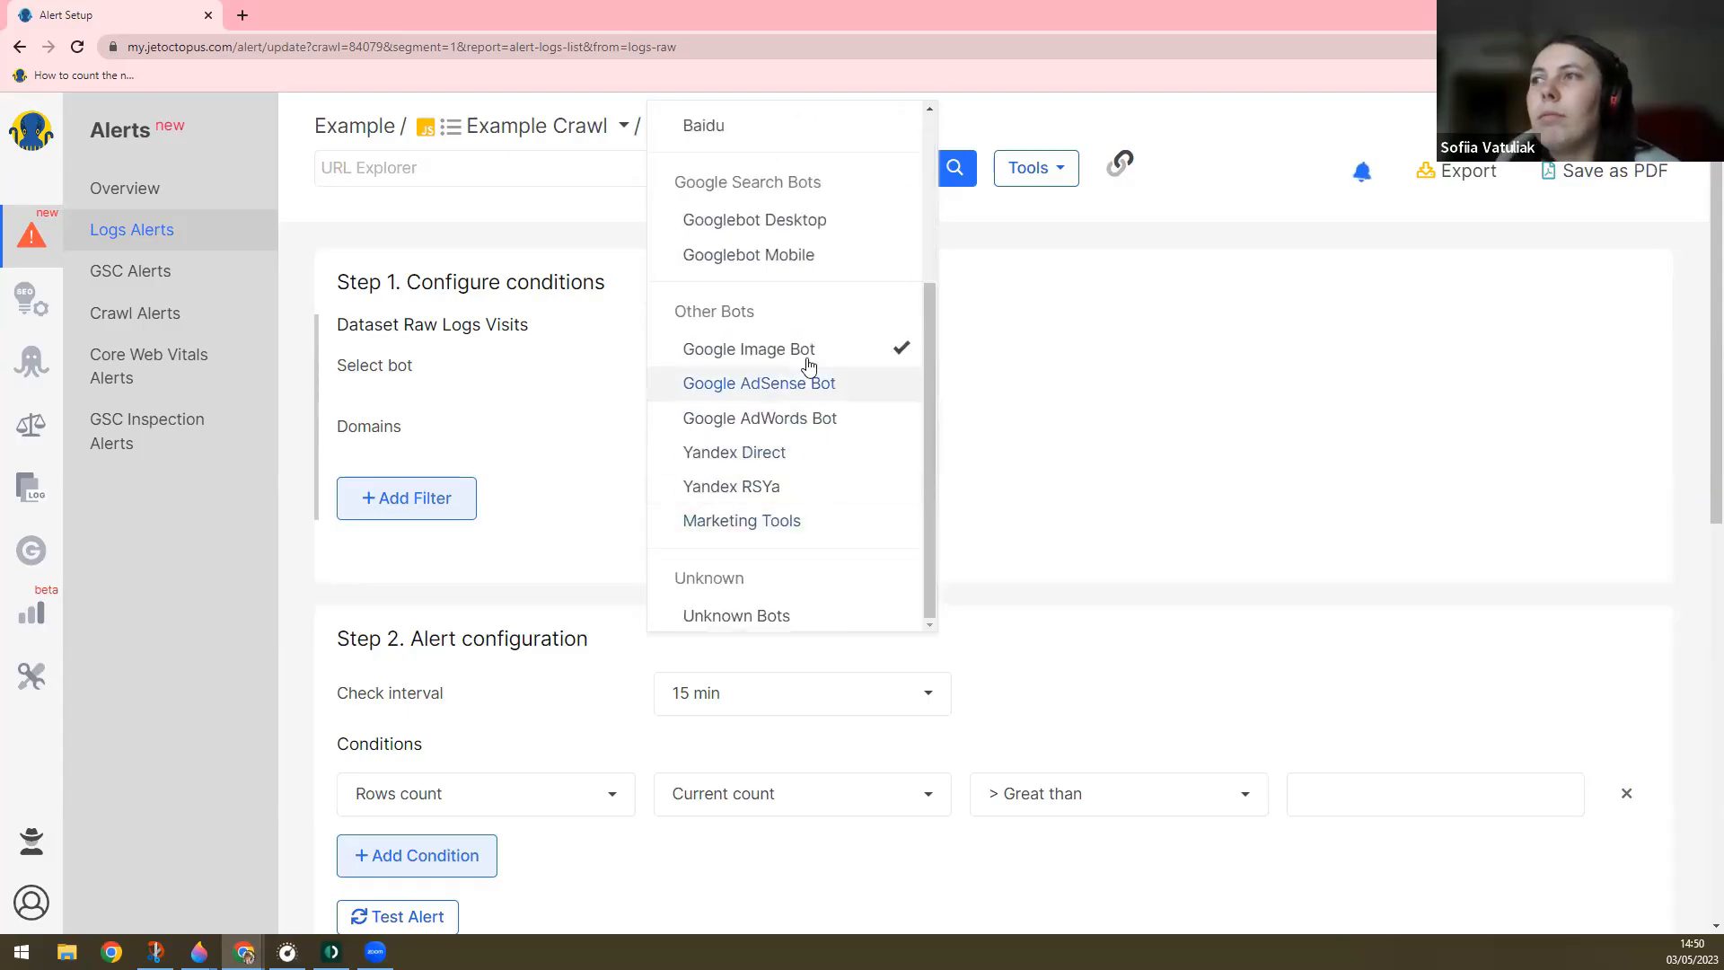
pyautogui.click(811, 418)
pyautogui.scroll(-3, 977, 427)
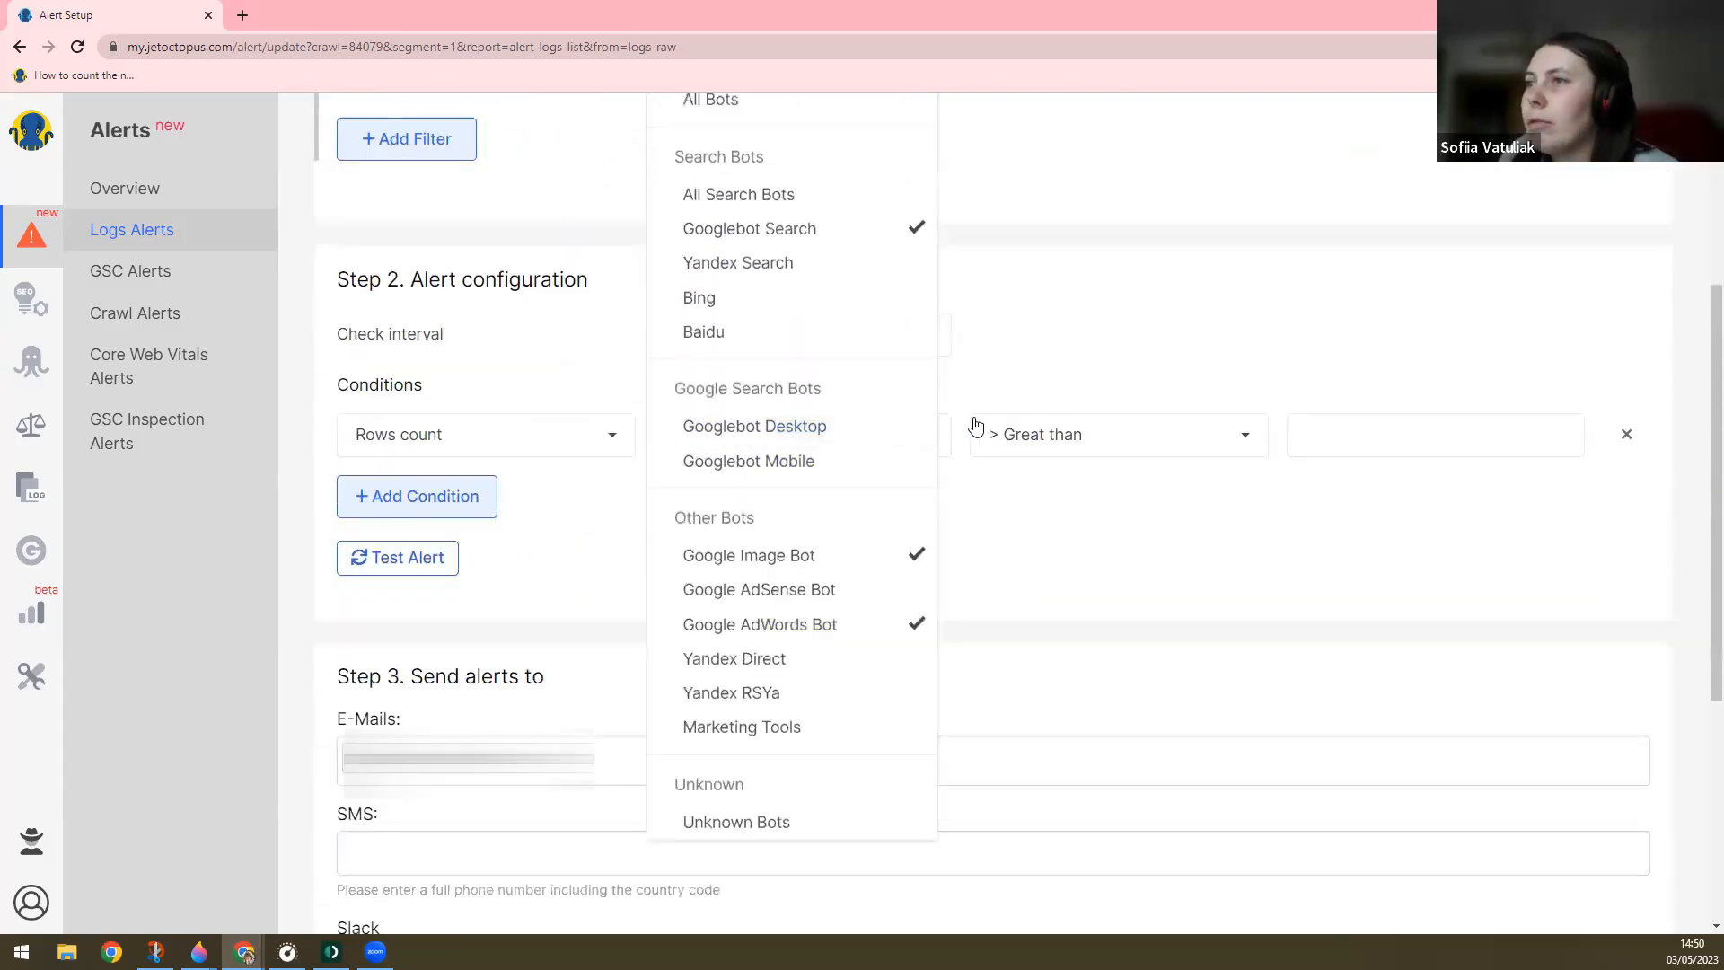
pyautogui.scroll(3, 1079, 344)
pyautogui.click(1165, 359)
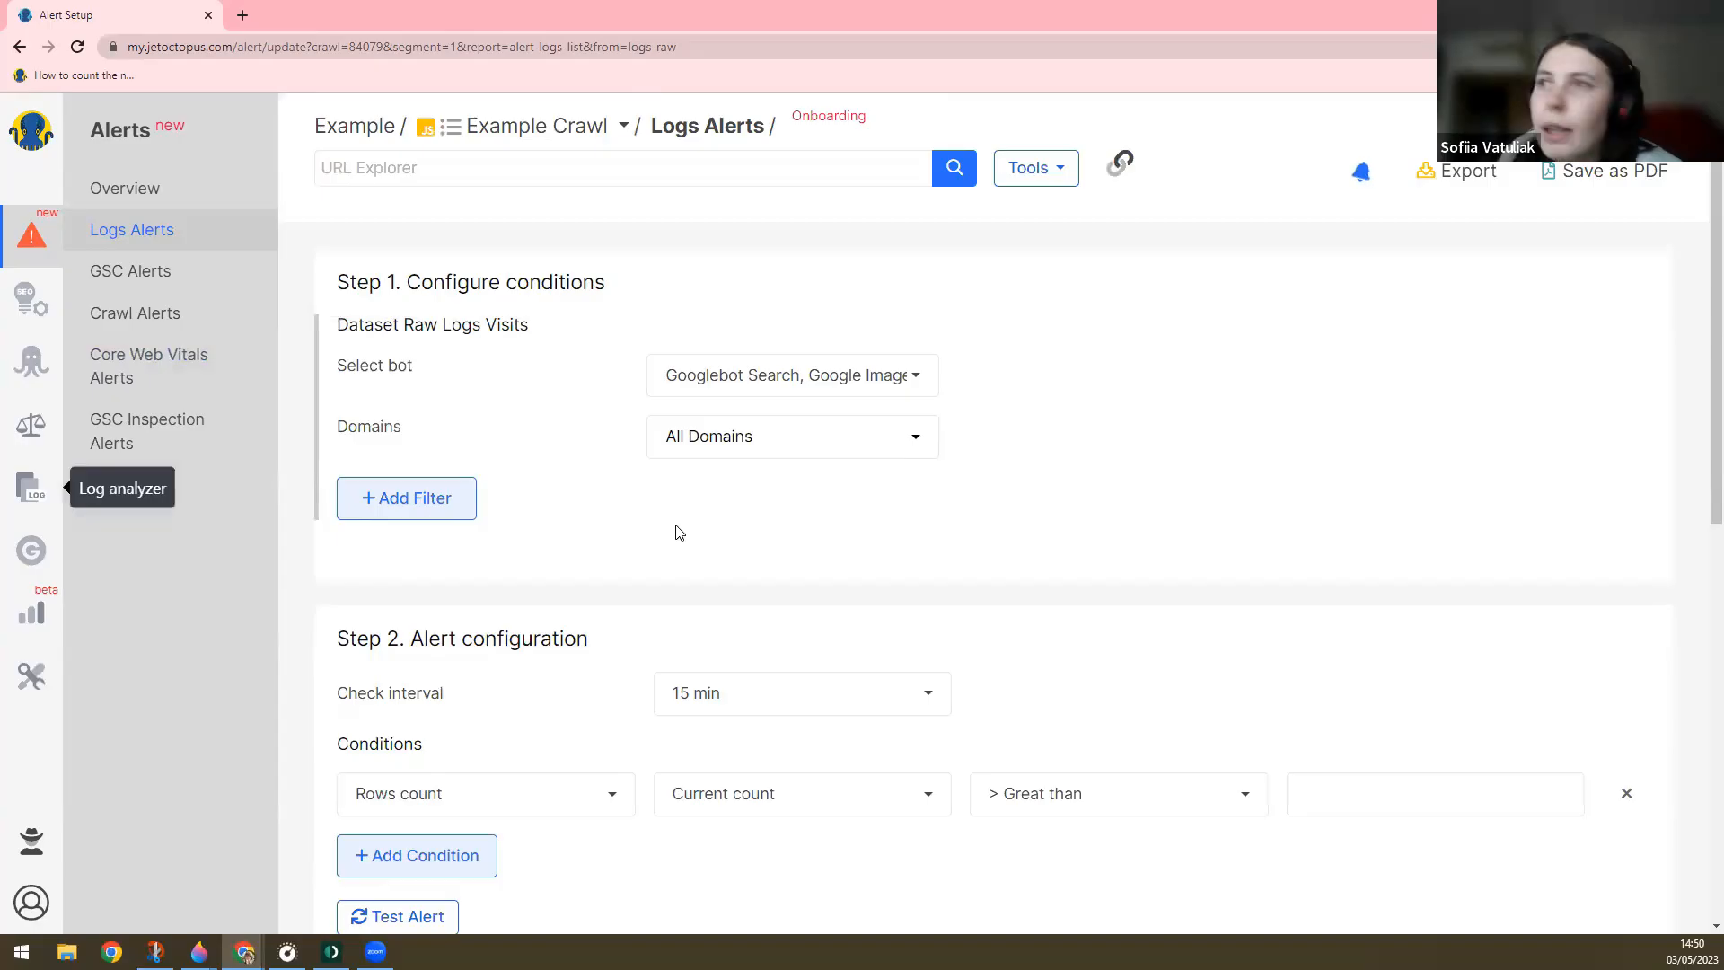
# - Add a filter row to the alert's dataset conditions and review the bot selection without changing it
pyautogui.click(427, 500)
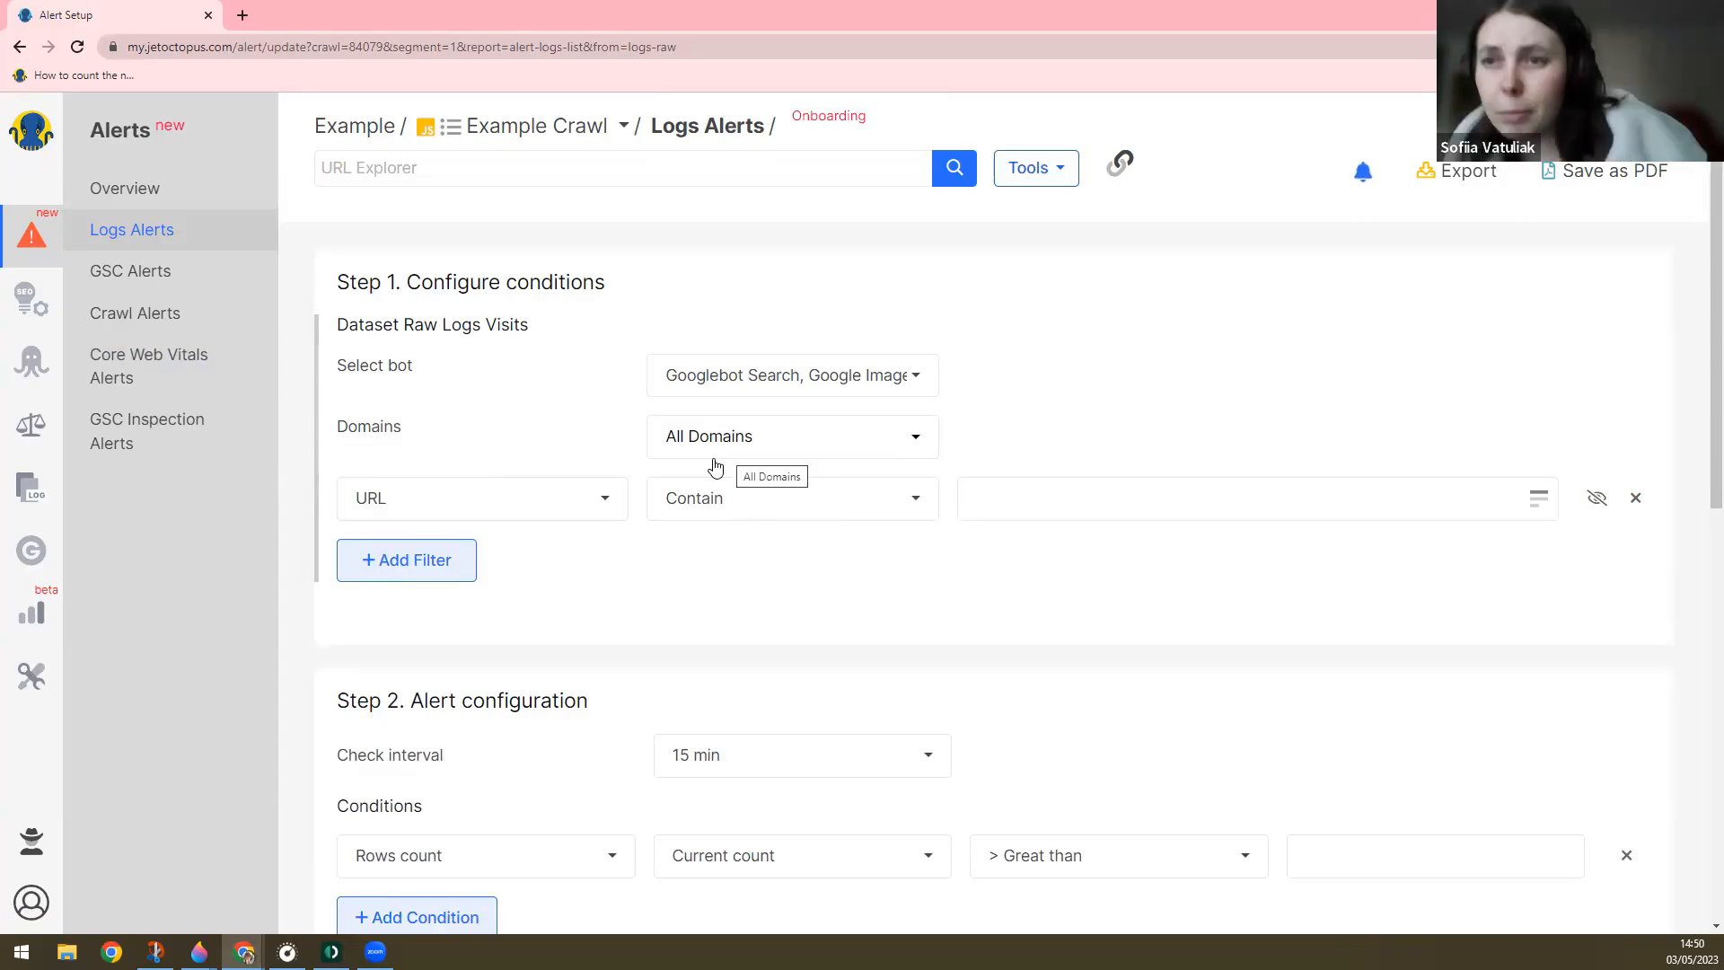
pyautogui.click(816, 375)
pyautogui.scroll(-3, 813, 449)
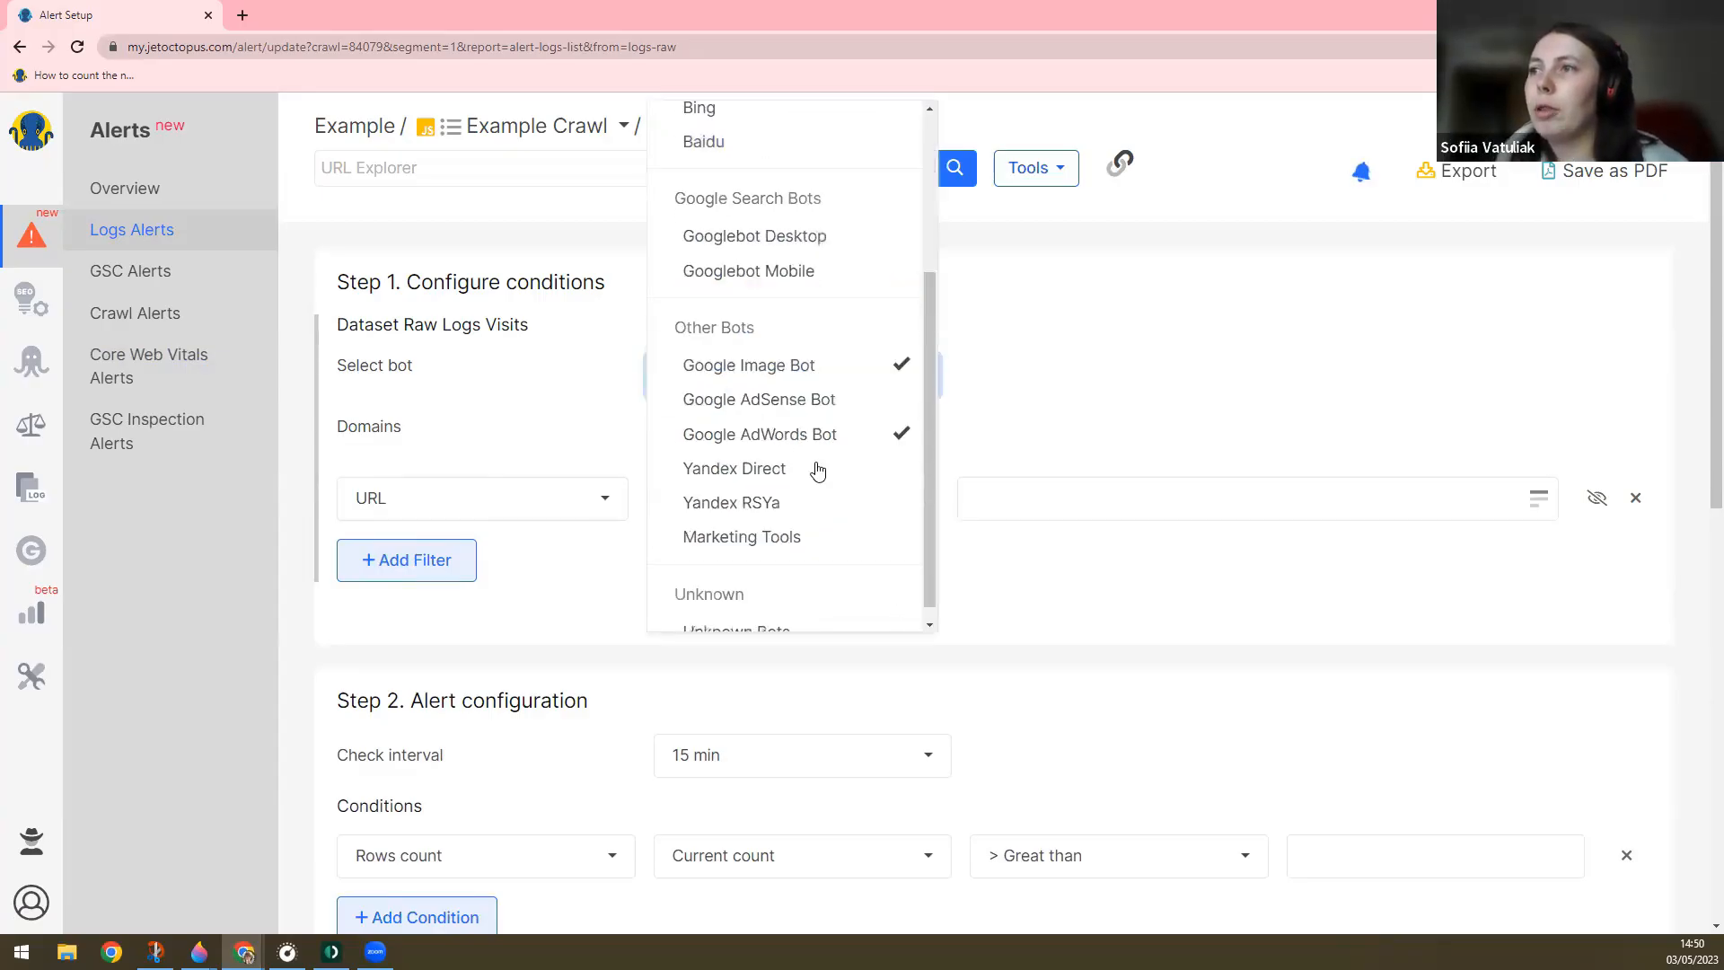
pyautogui.scroll(-2, 808, 539)
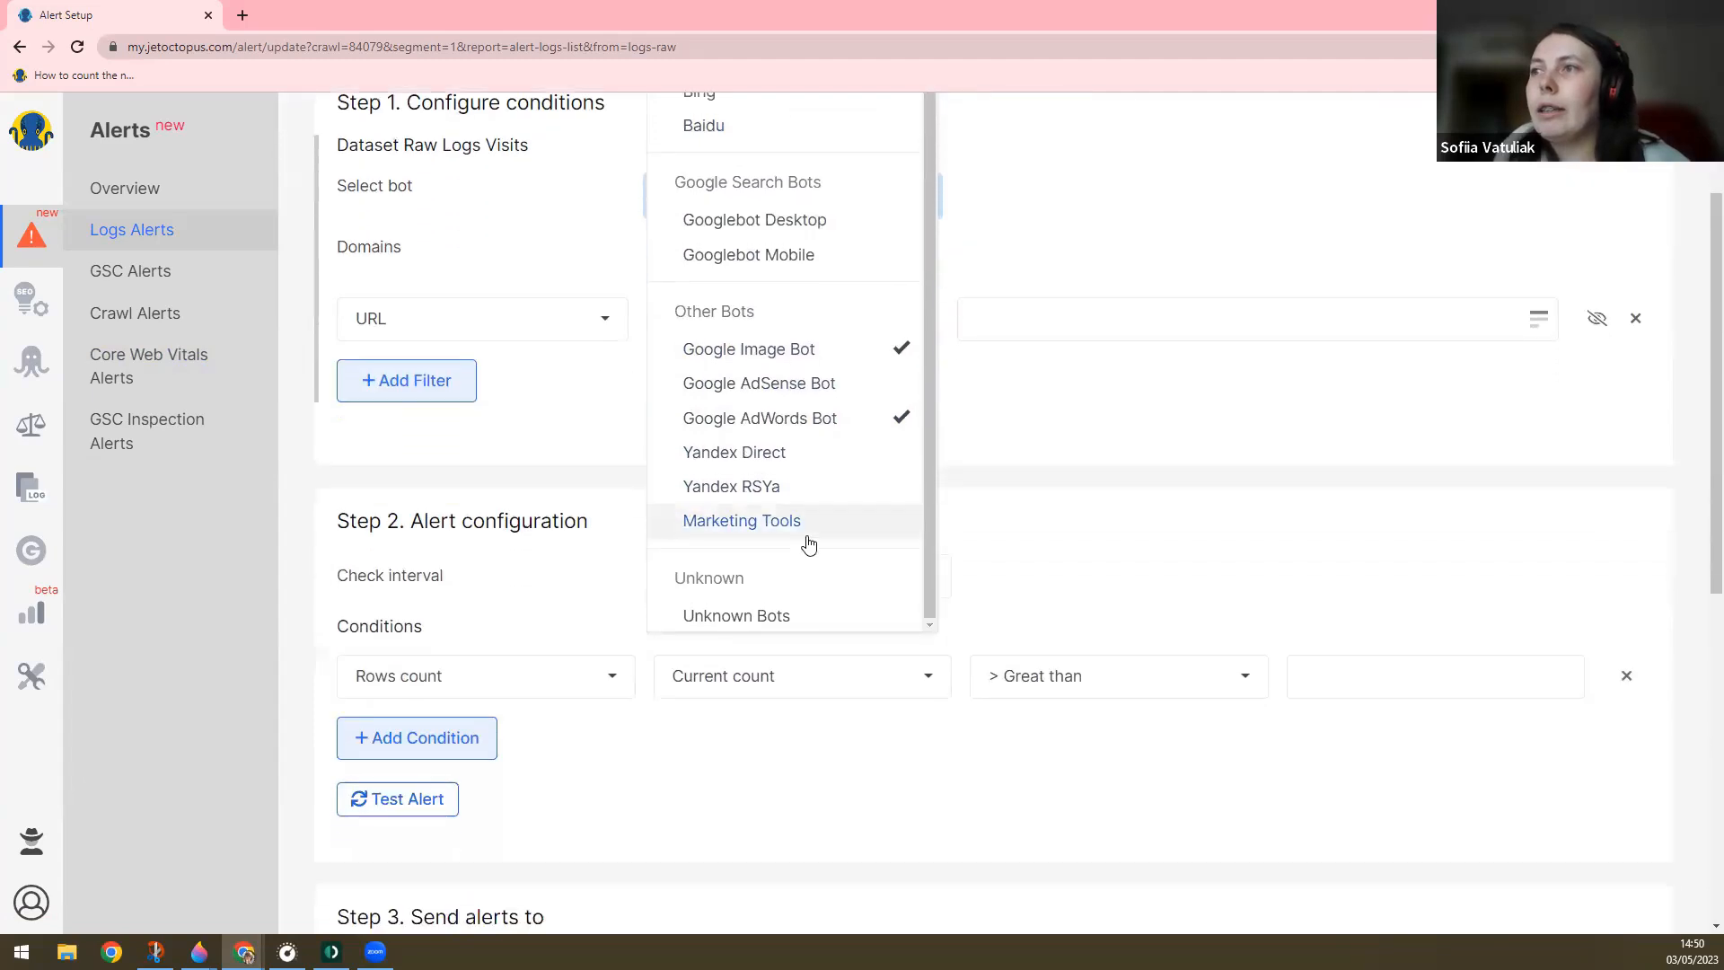
pyautogui.click(1071, 279)
pyautogui.scroll(1, 833, 373)
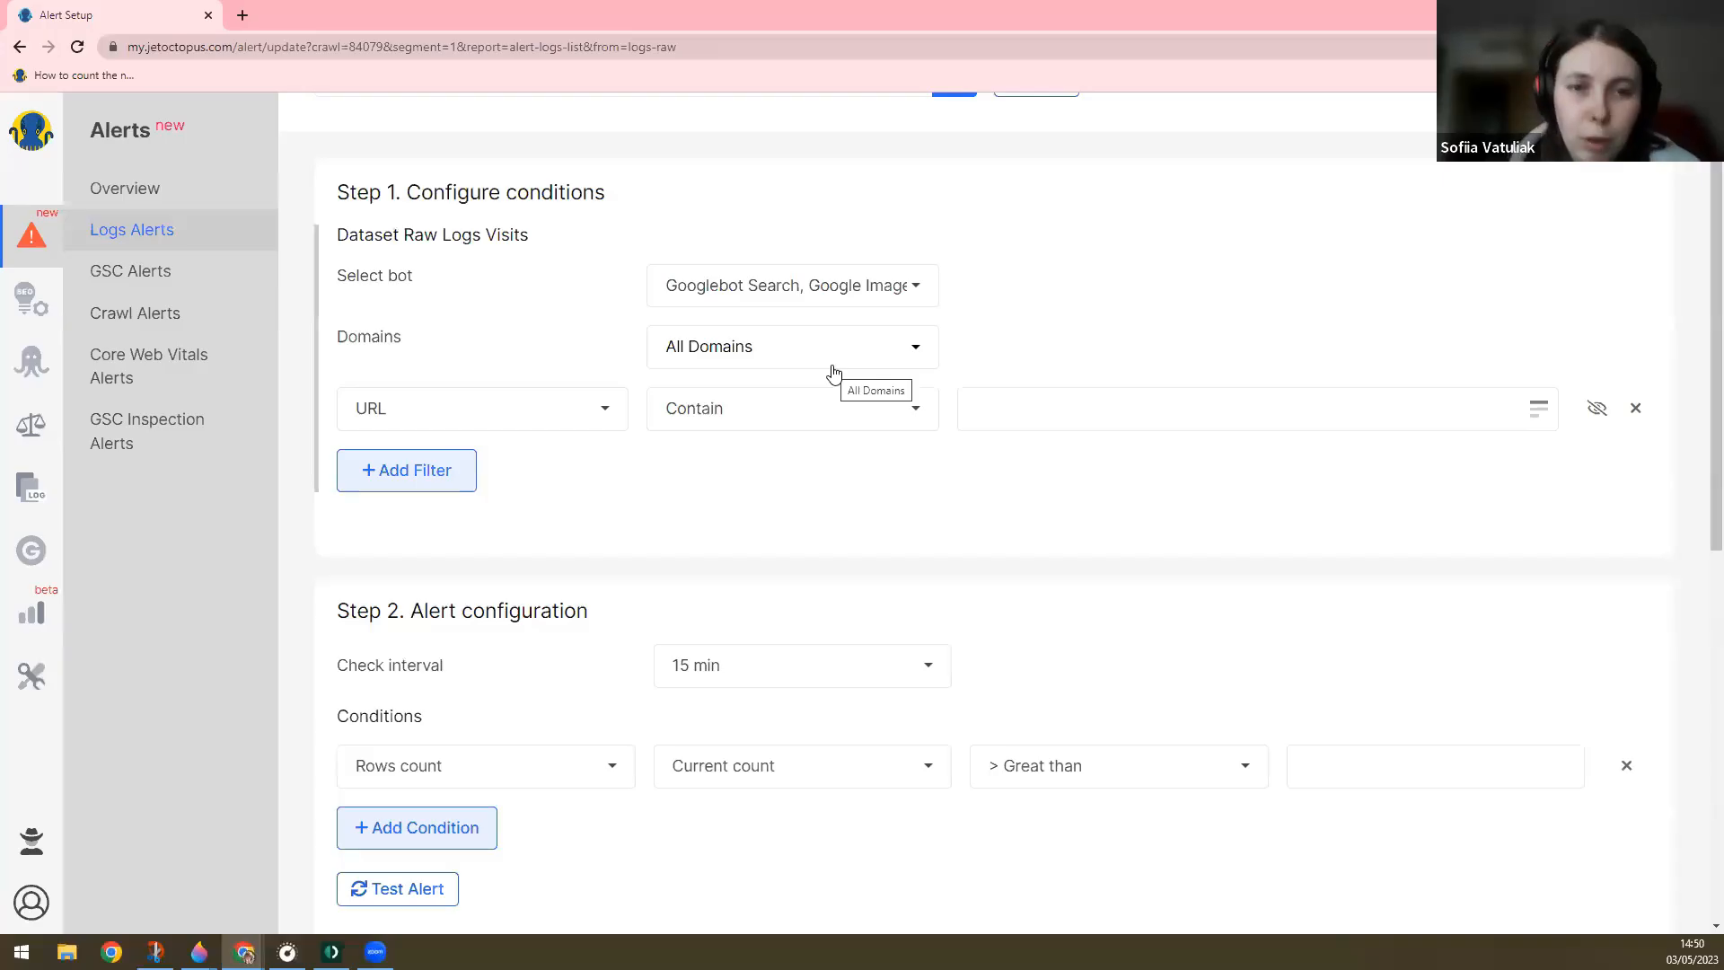
# - Set the dataset filter to Load Time greater than 1
pyautogui.click(420, 413)
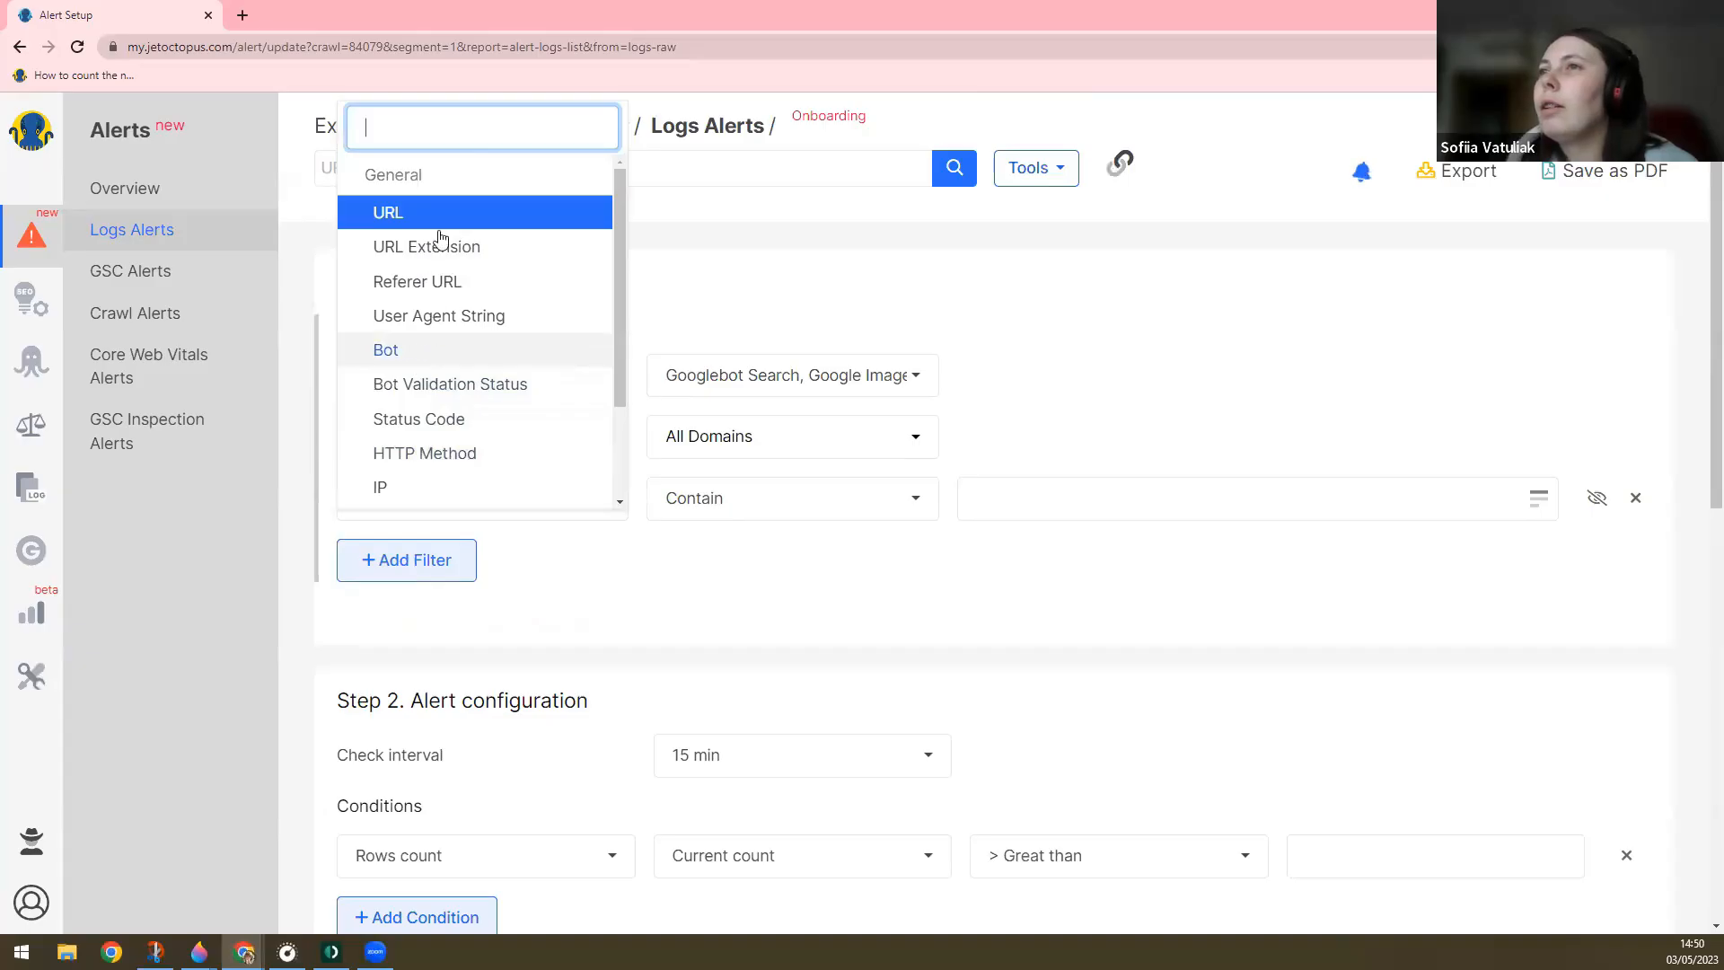
pyautogui.write('lo')
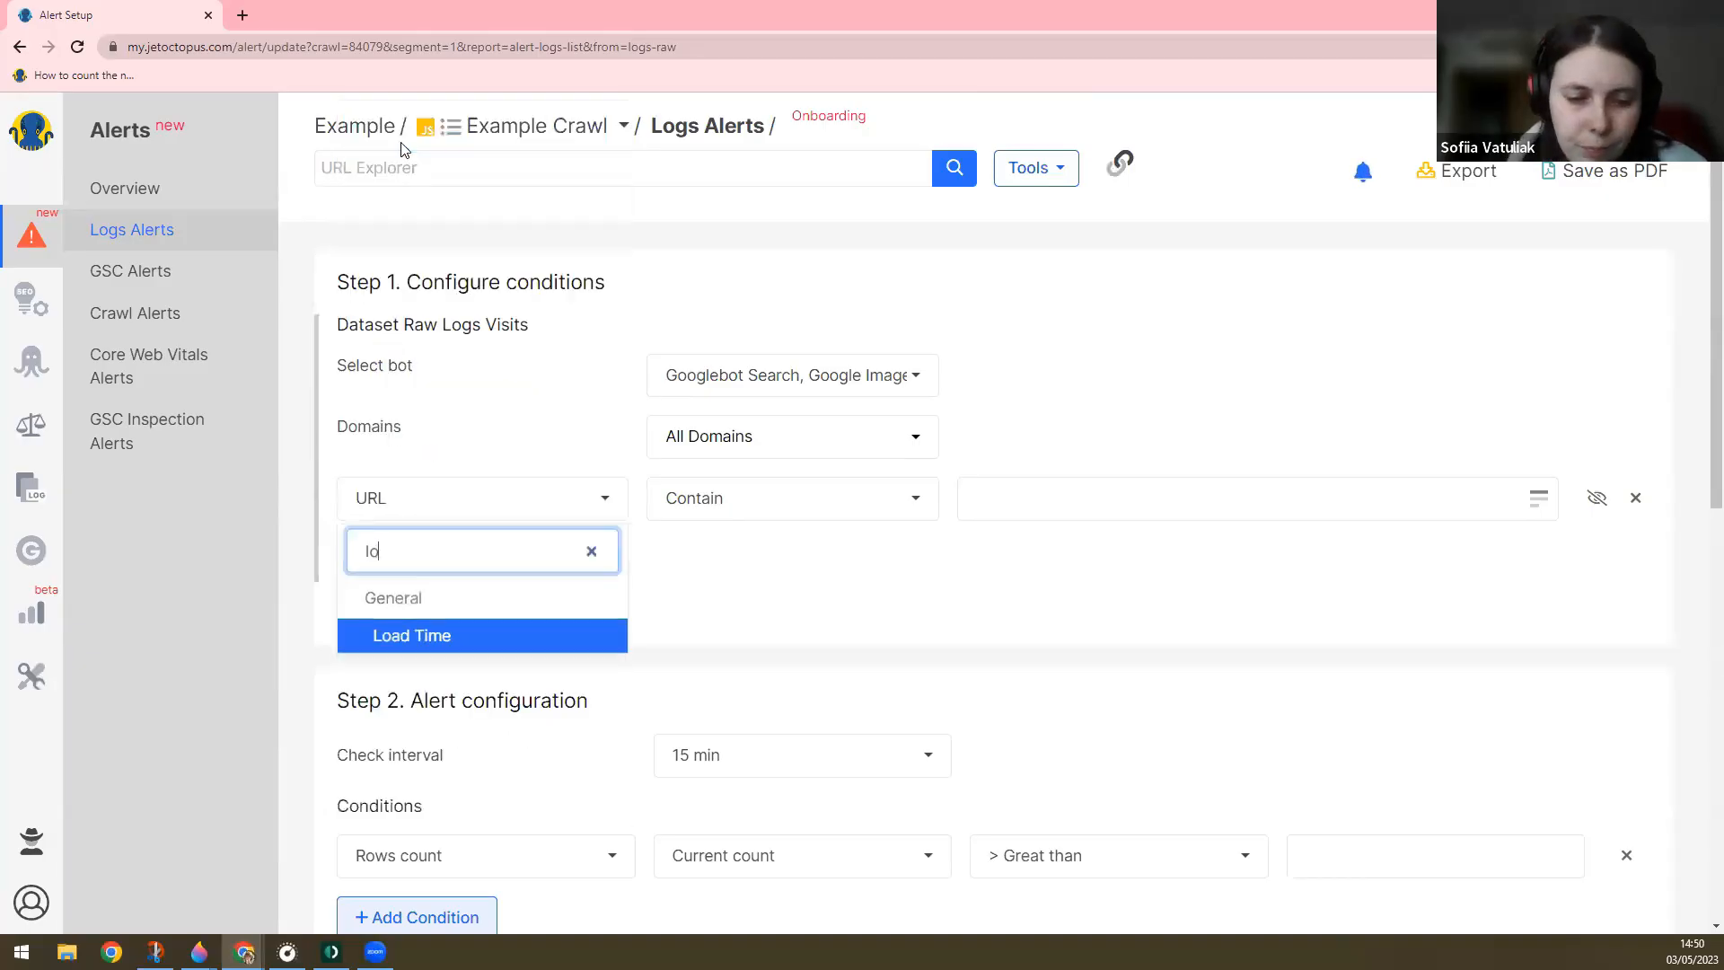
pyautogui.click(485, 645)
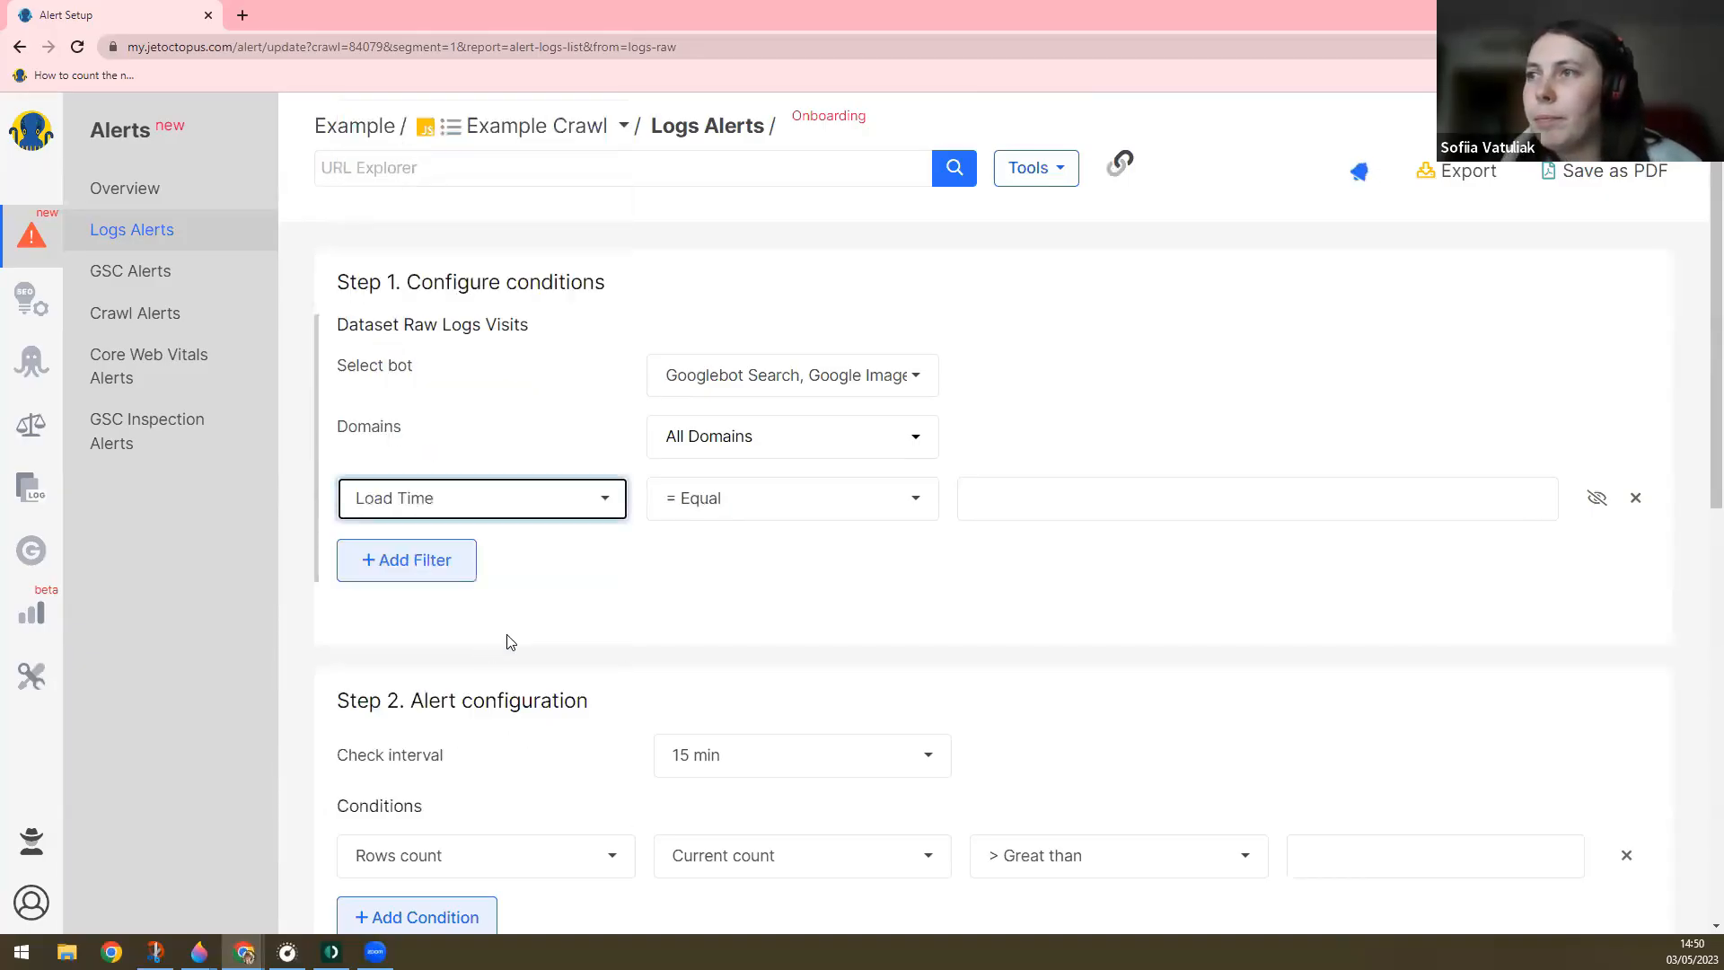
pyautogui.click(730, 500)
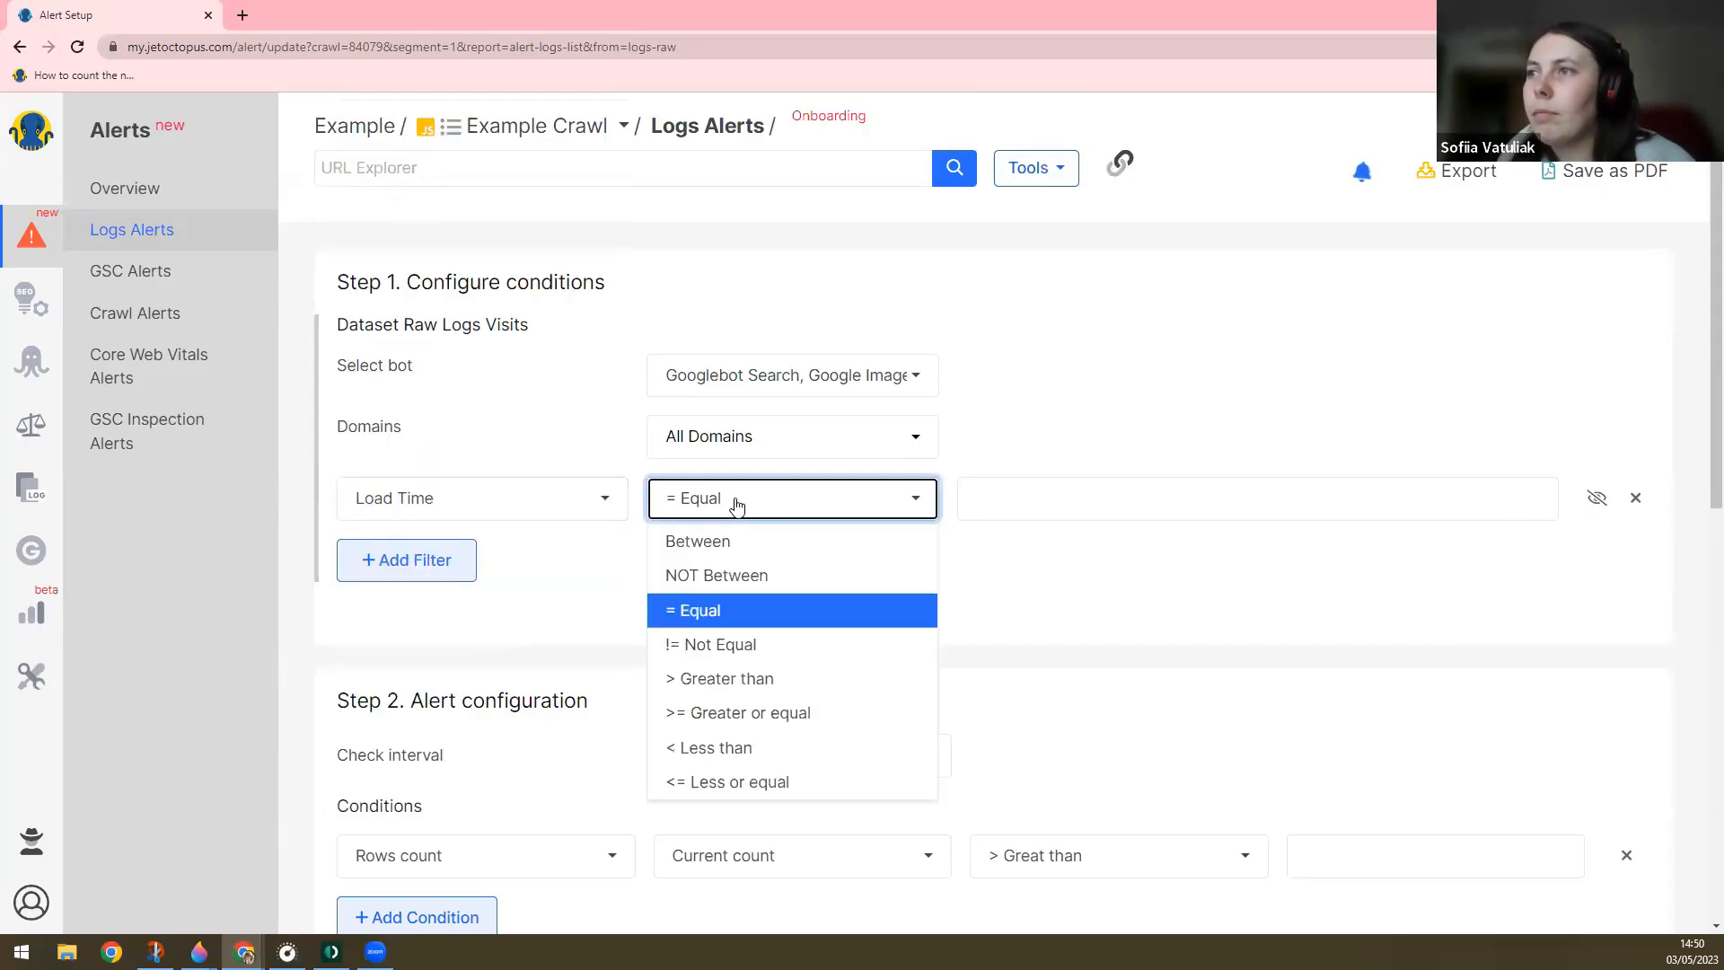
pyautogui.click(748, 679)
pyautogui.click(998, 493)
pyautogui.write('1')
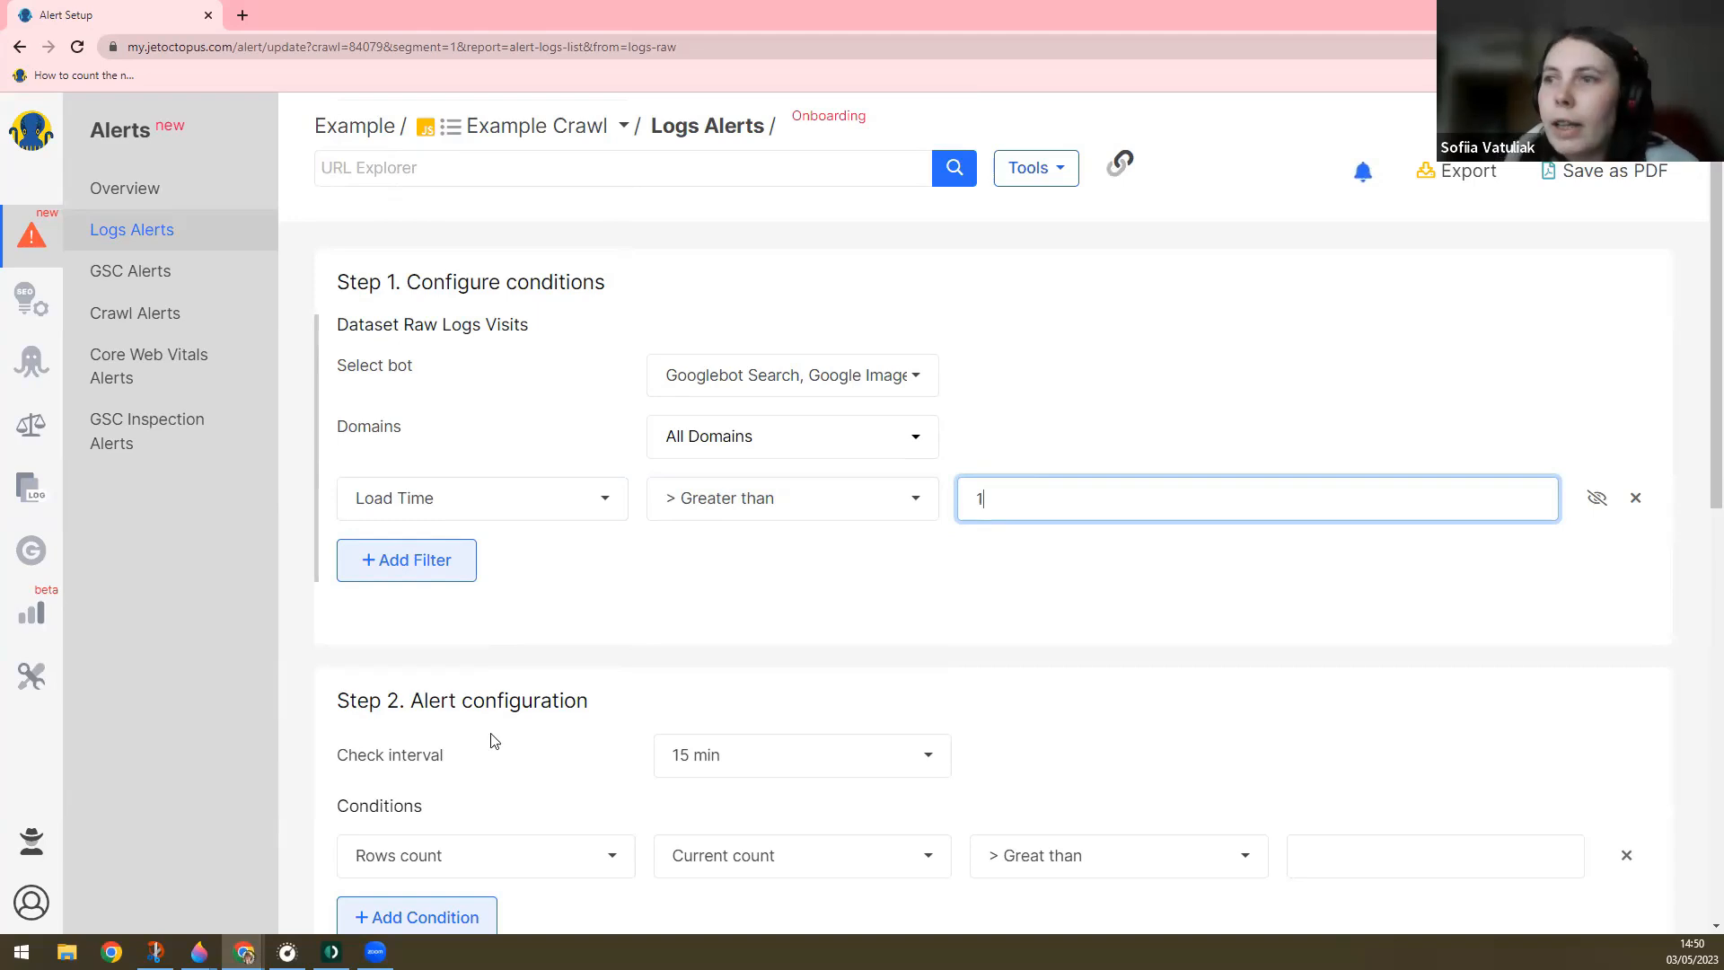
# - Set the alert's check interval to 1 day
pyautogui.scroll(-2, 413, 523)
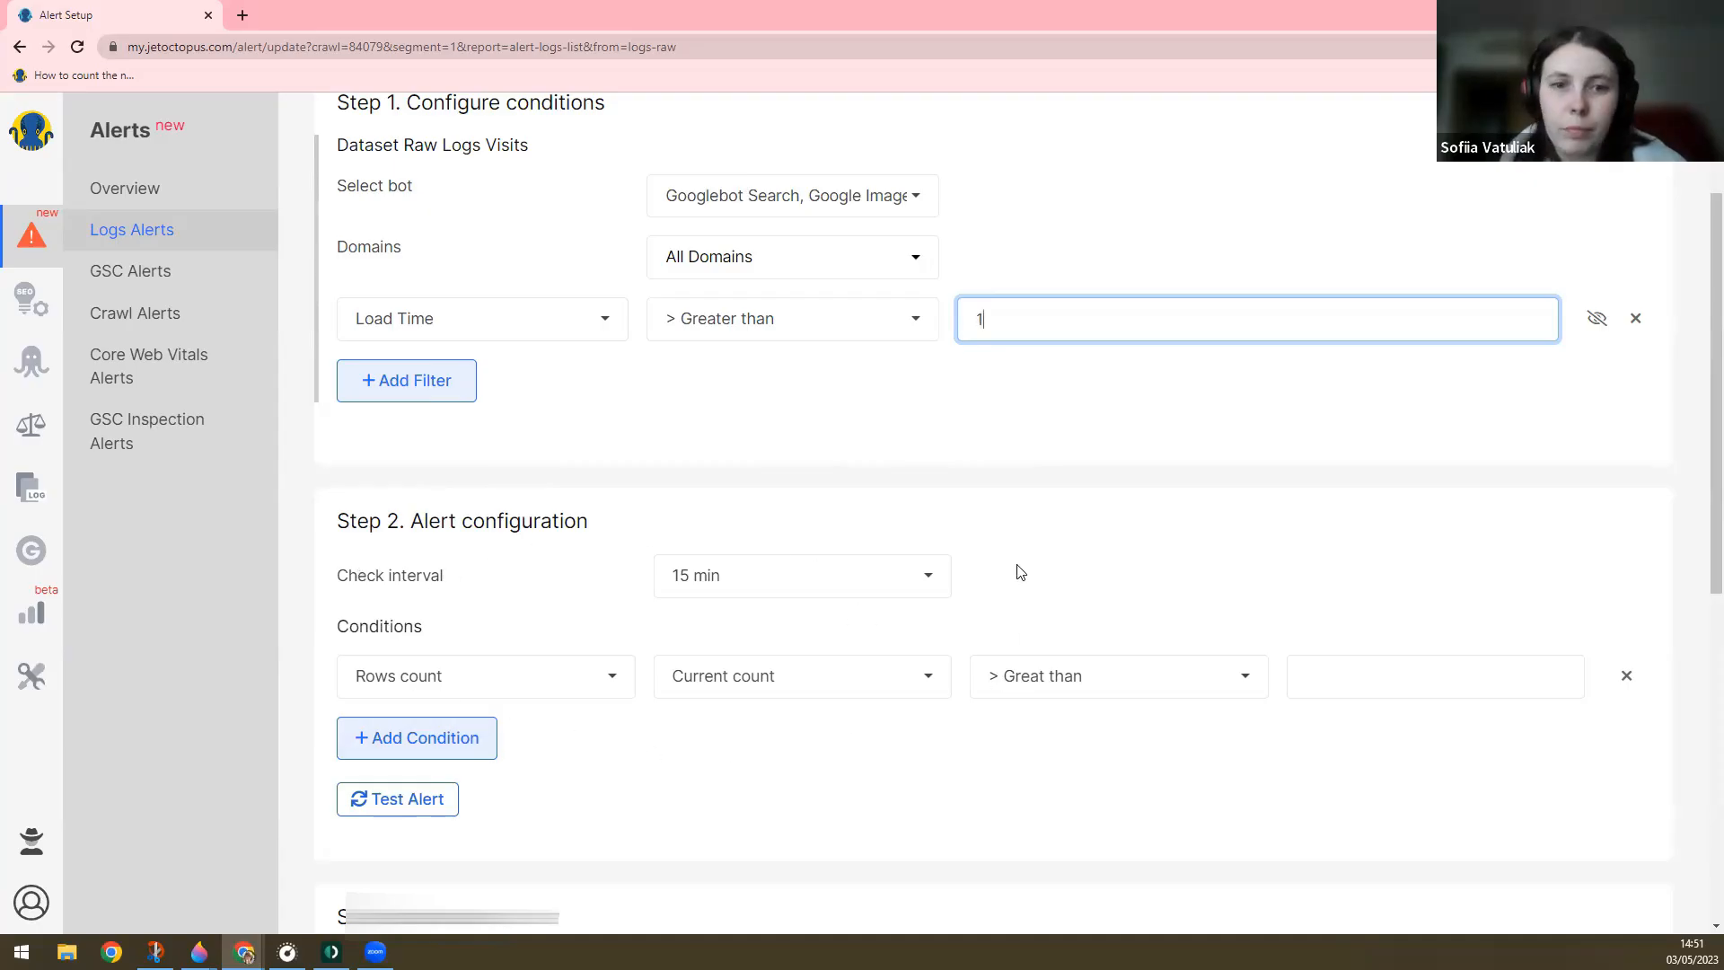
pyautogui.scroll(-1, 1023, 562)
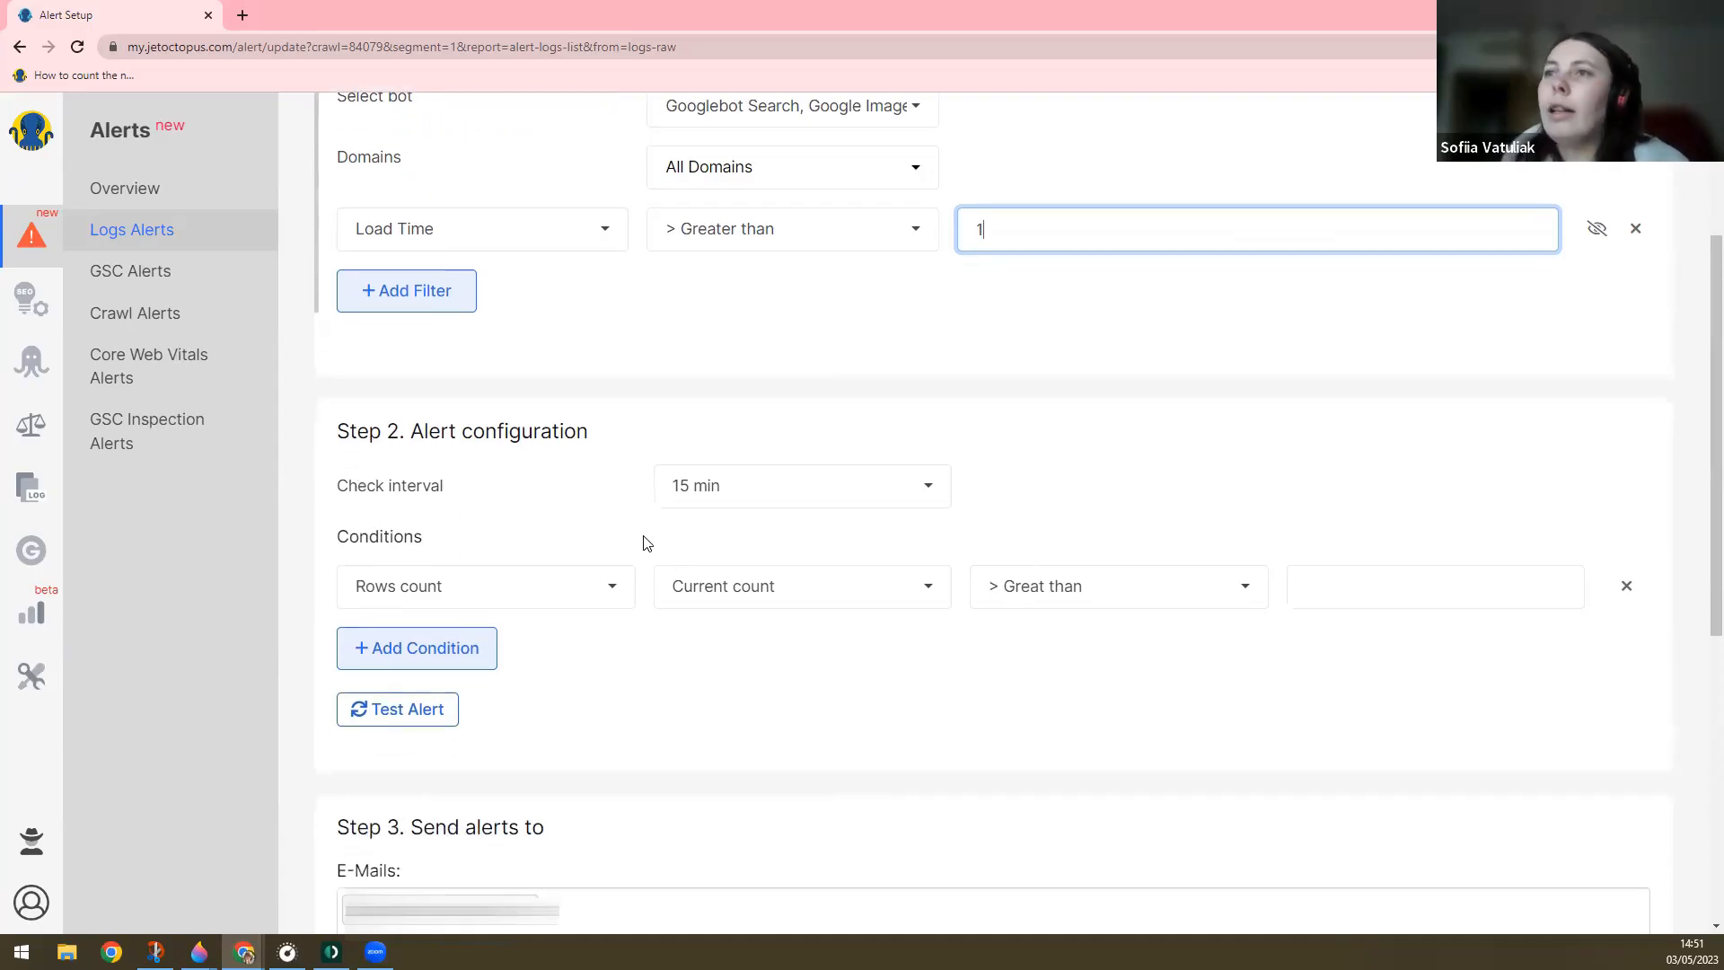
pyautogui.moveTo(338, 489); pyautogui.dragTo(385, 492)
pyautogui.tripleClick(384, 492)
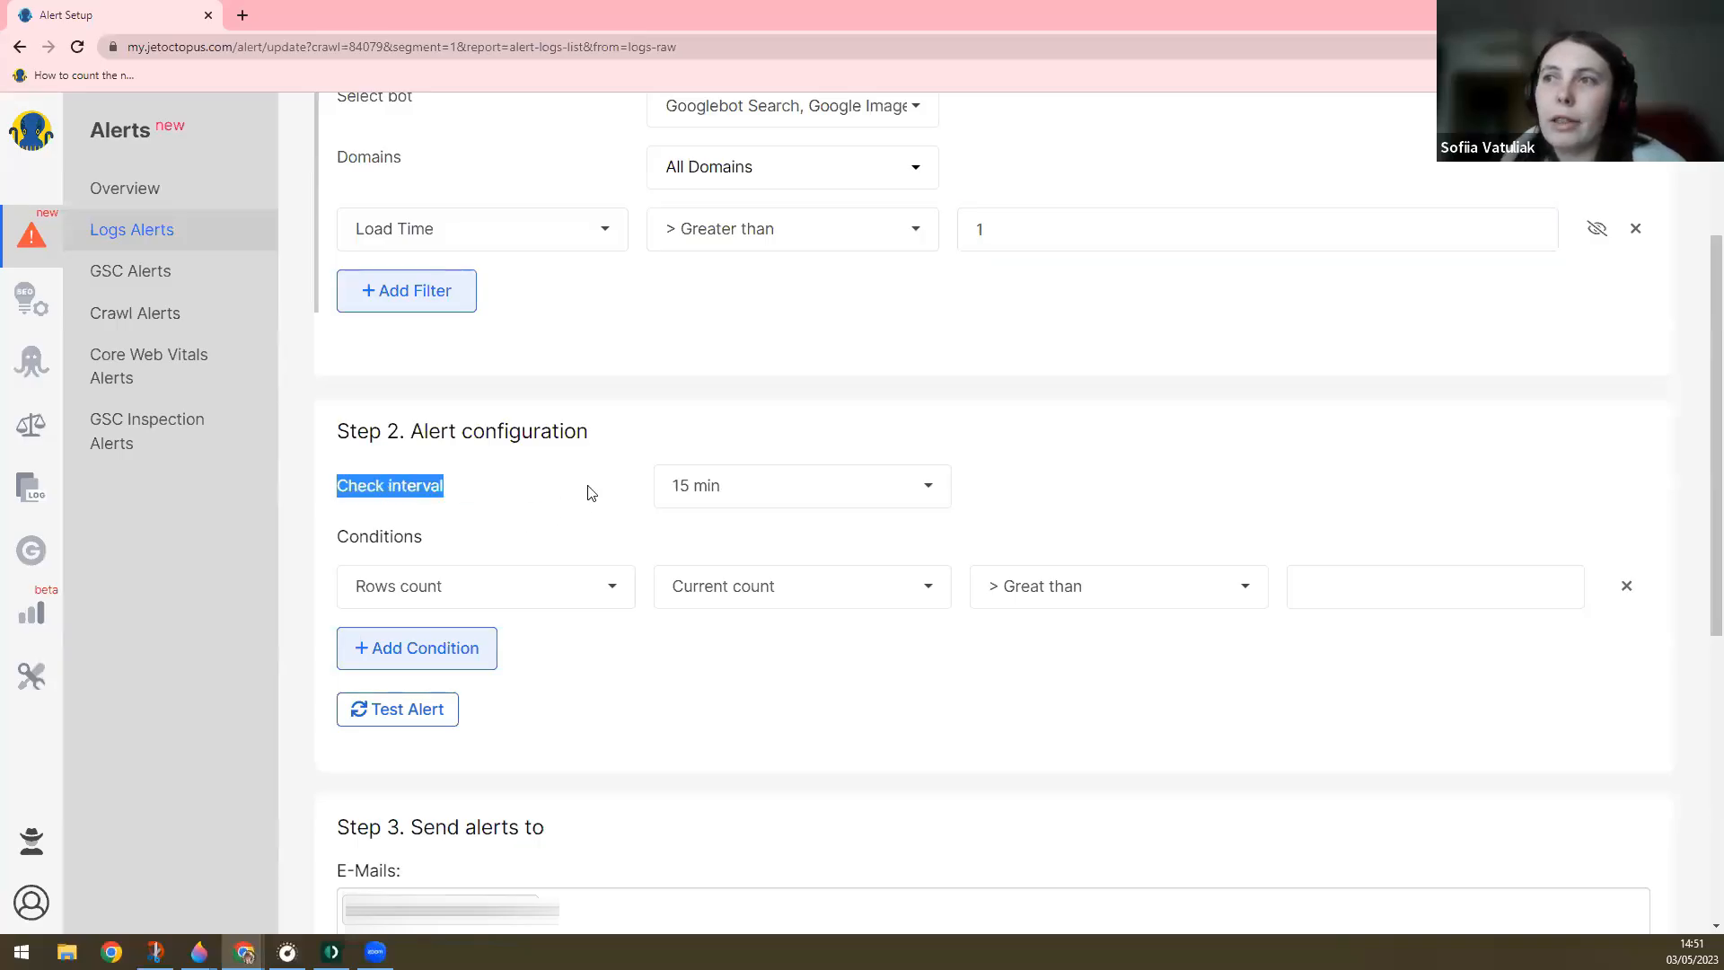
pyautogui.click(714, 490)
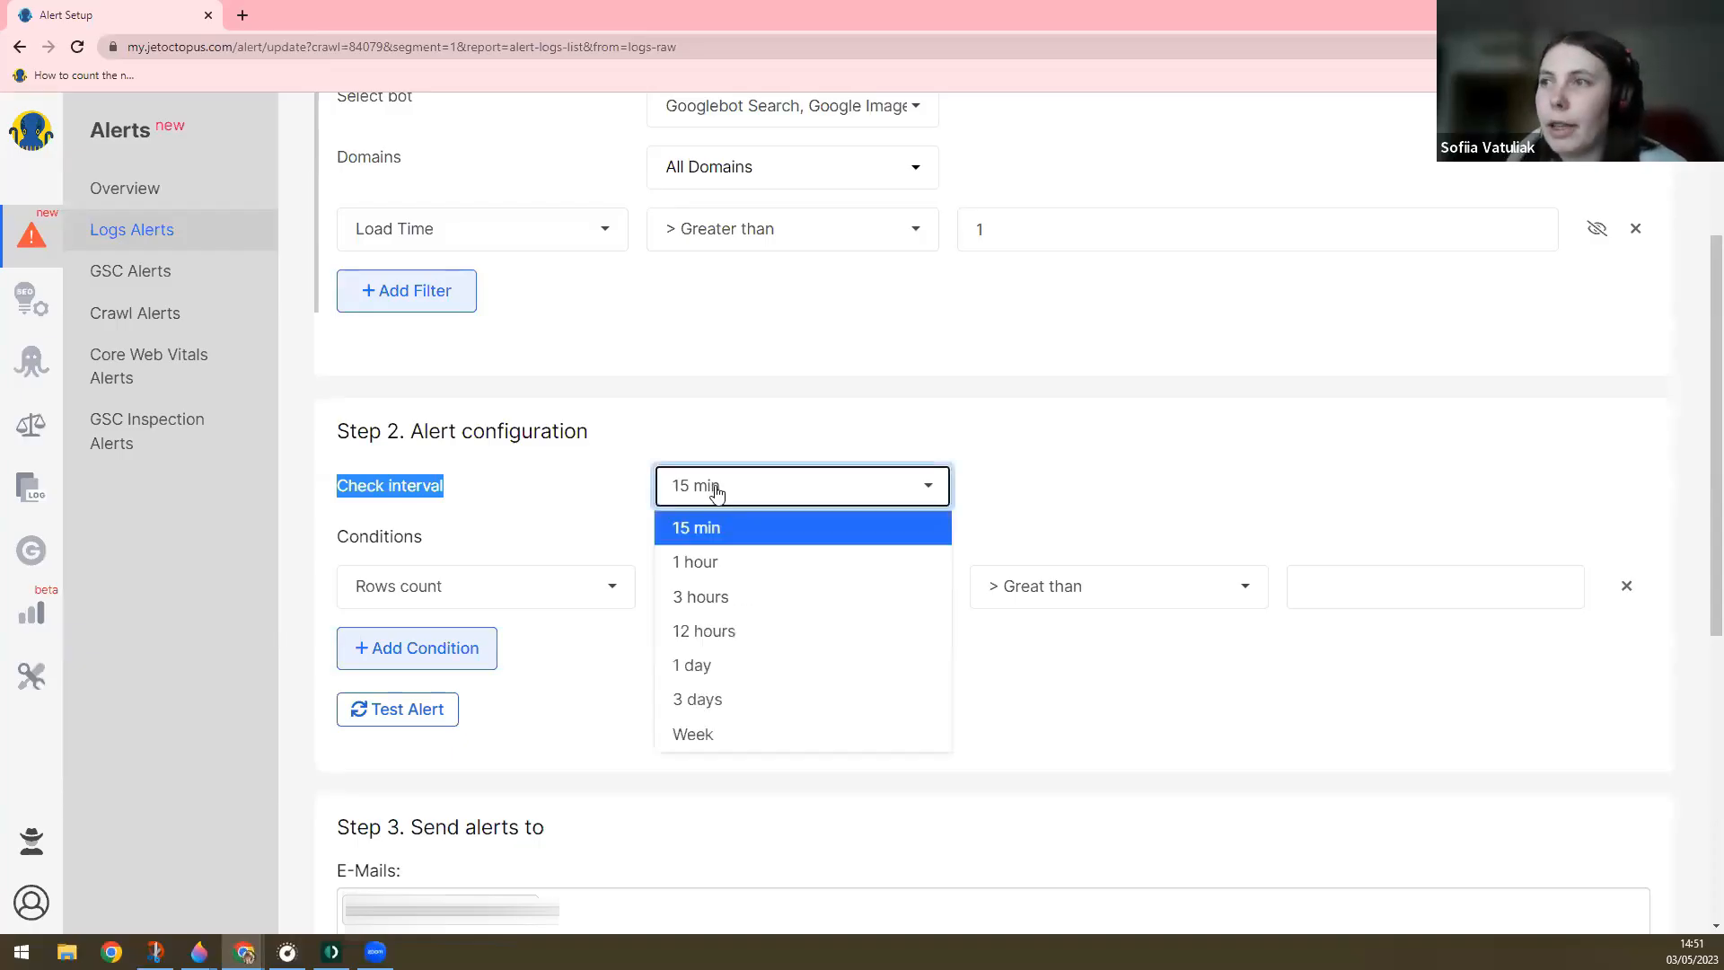
pyautogui.click(738, 669)
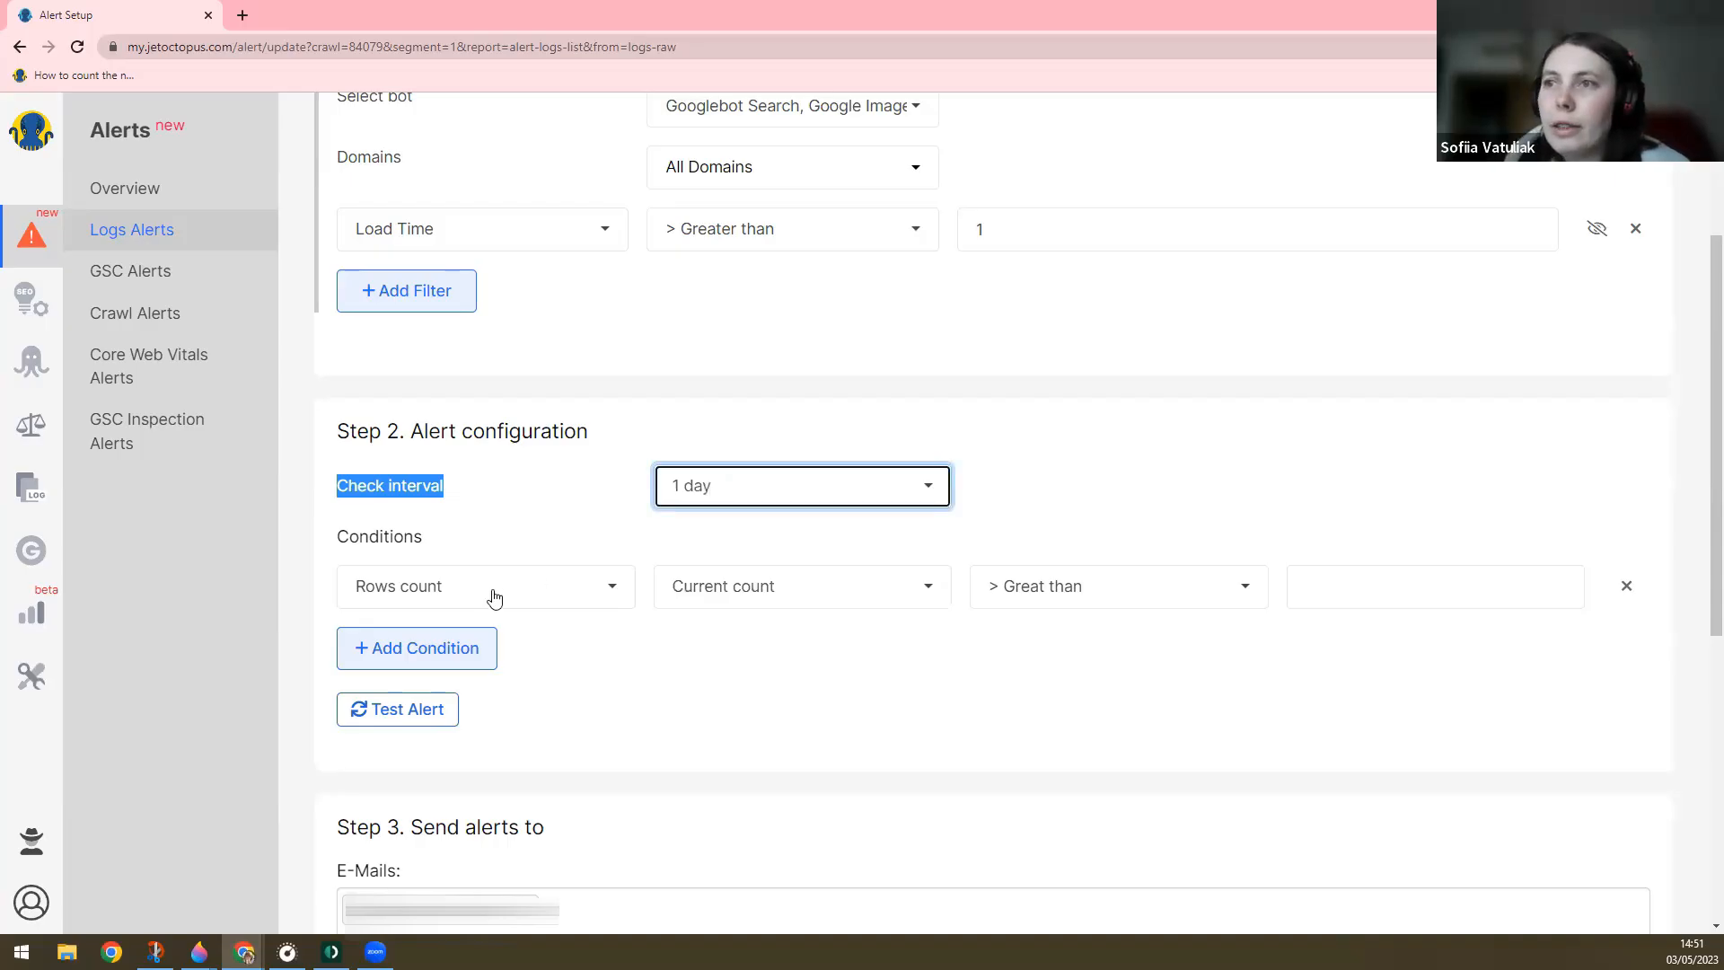
# - Configure the rows count condition to trigger when the new pages count has increased more than 10 %
pyautogui.doubleClick(373, 539)
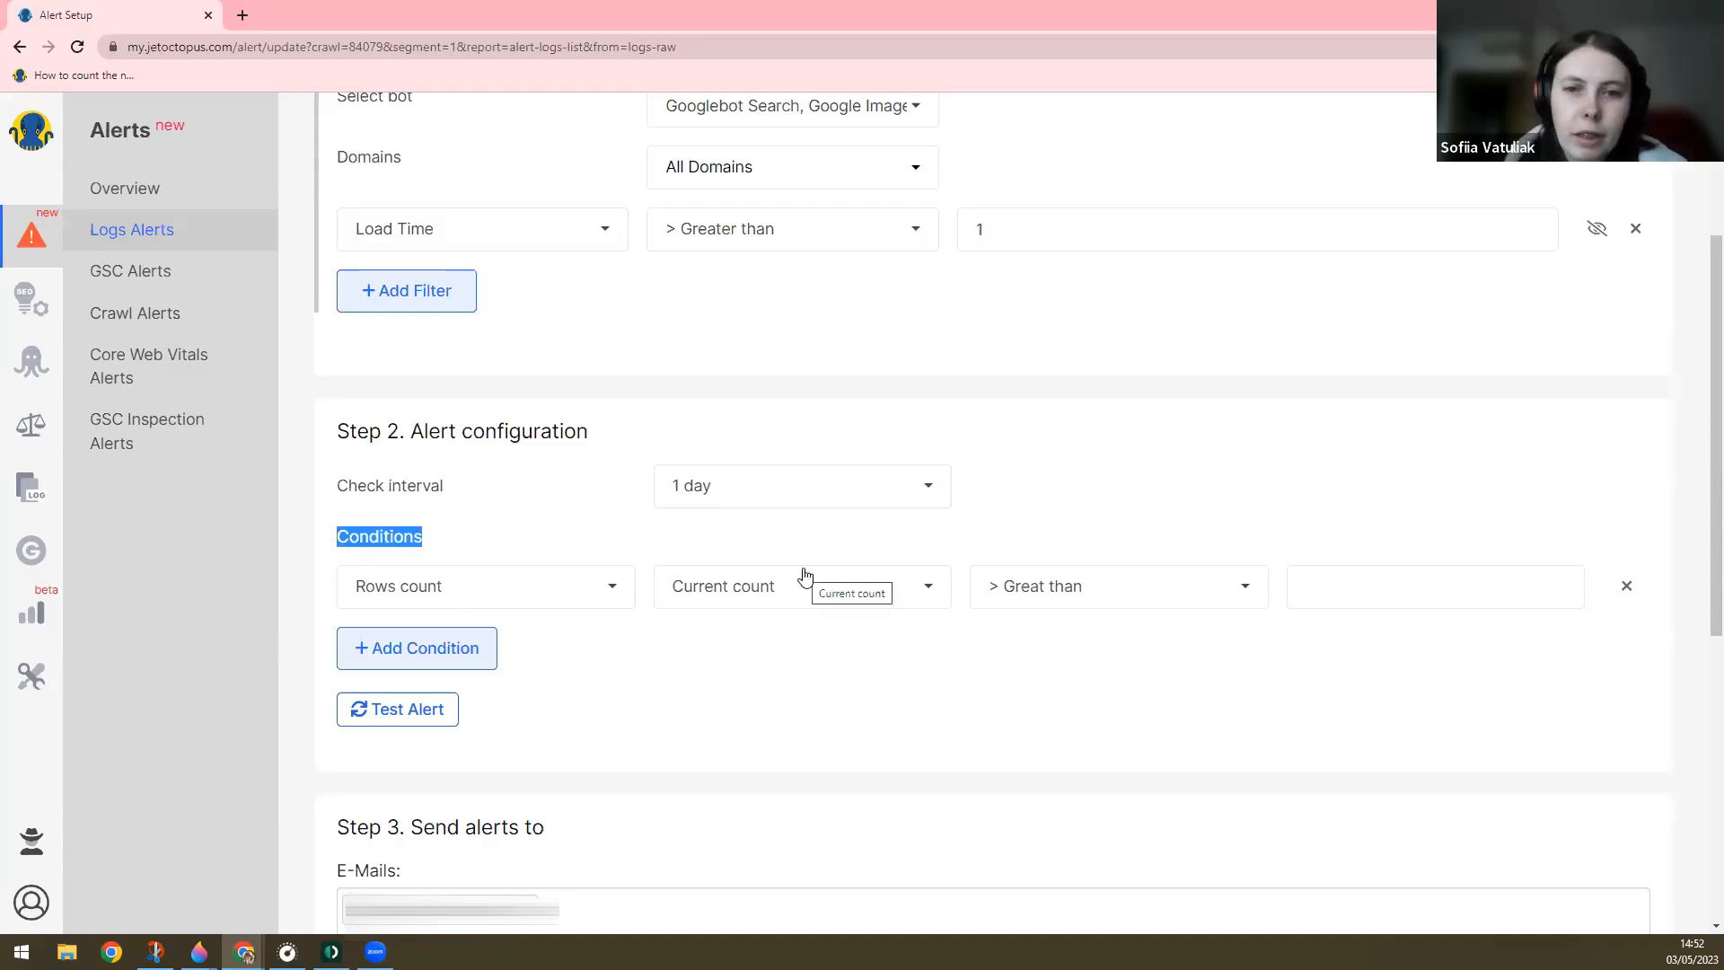
pyautogui.click(1124, 596)
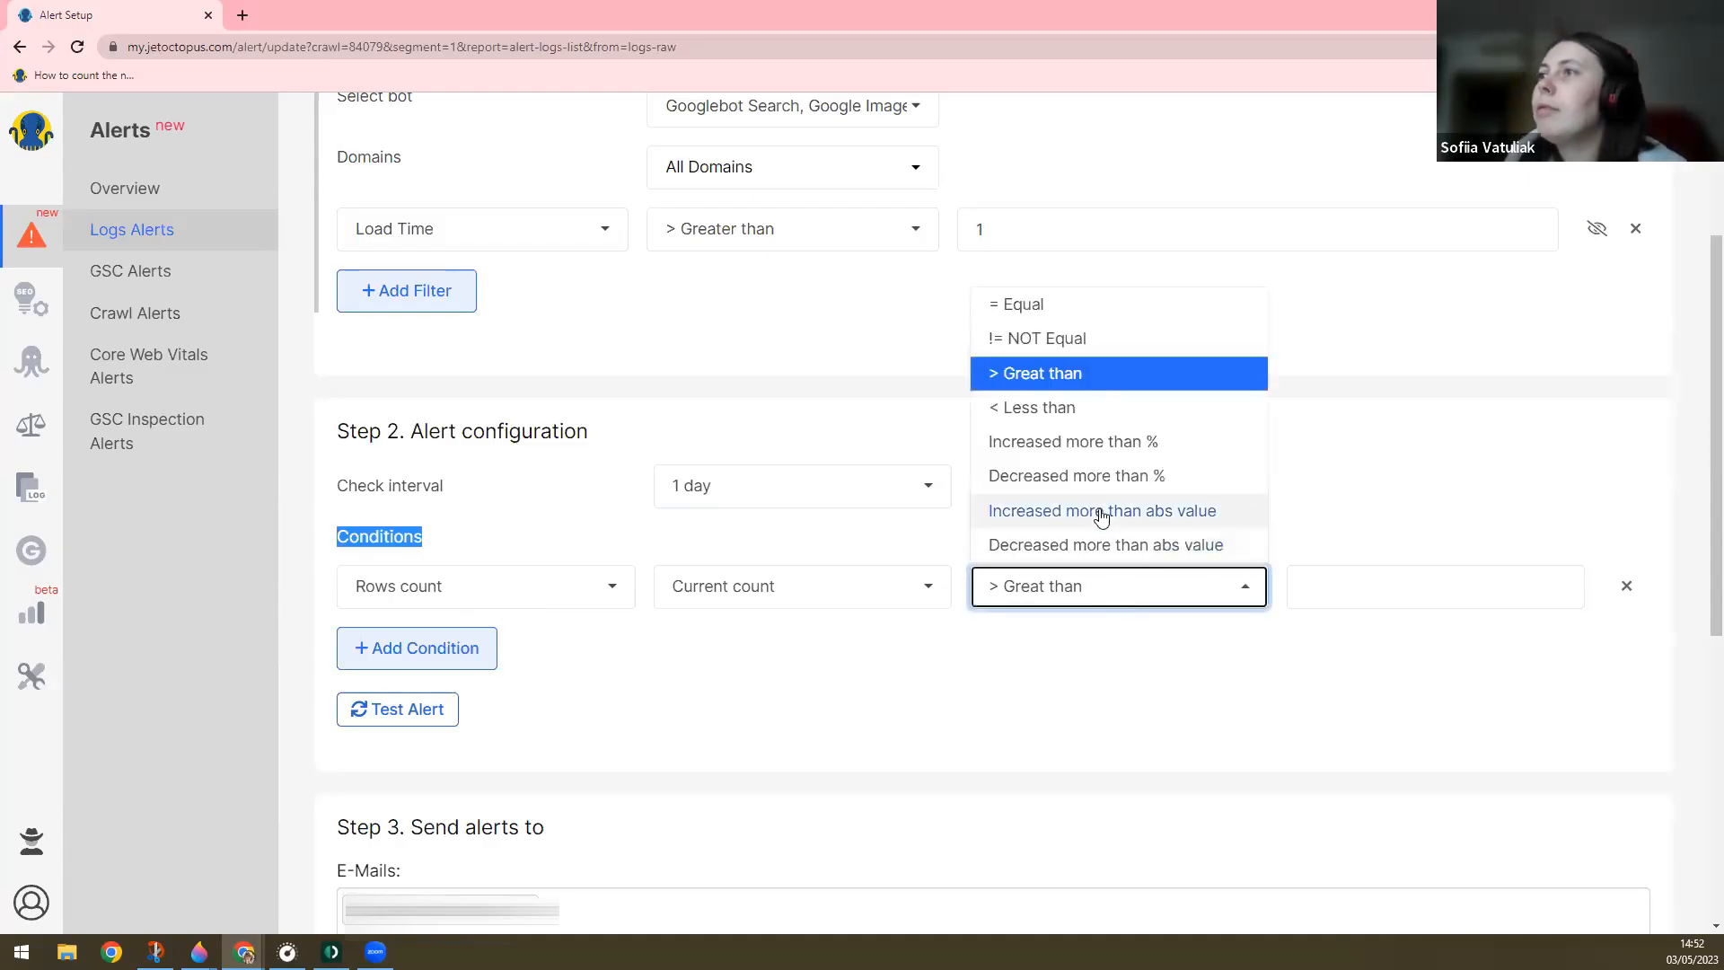
pyautogui.click(1102, 512)
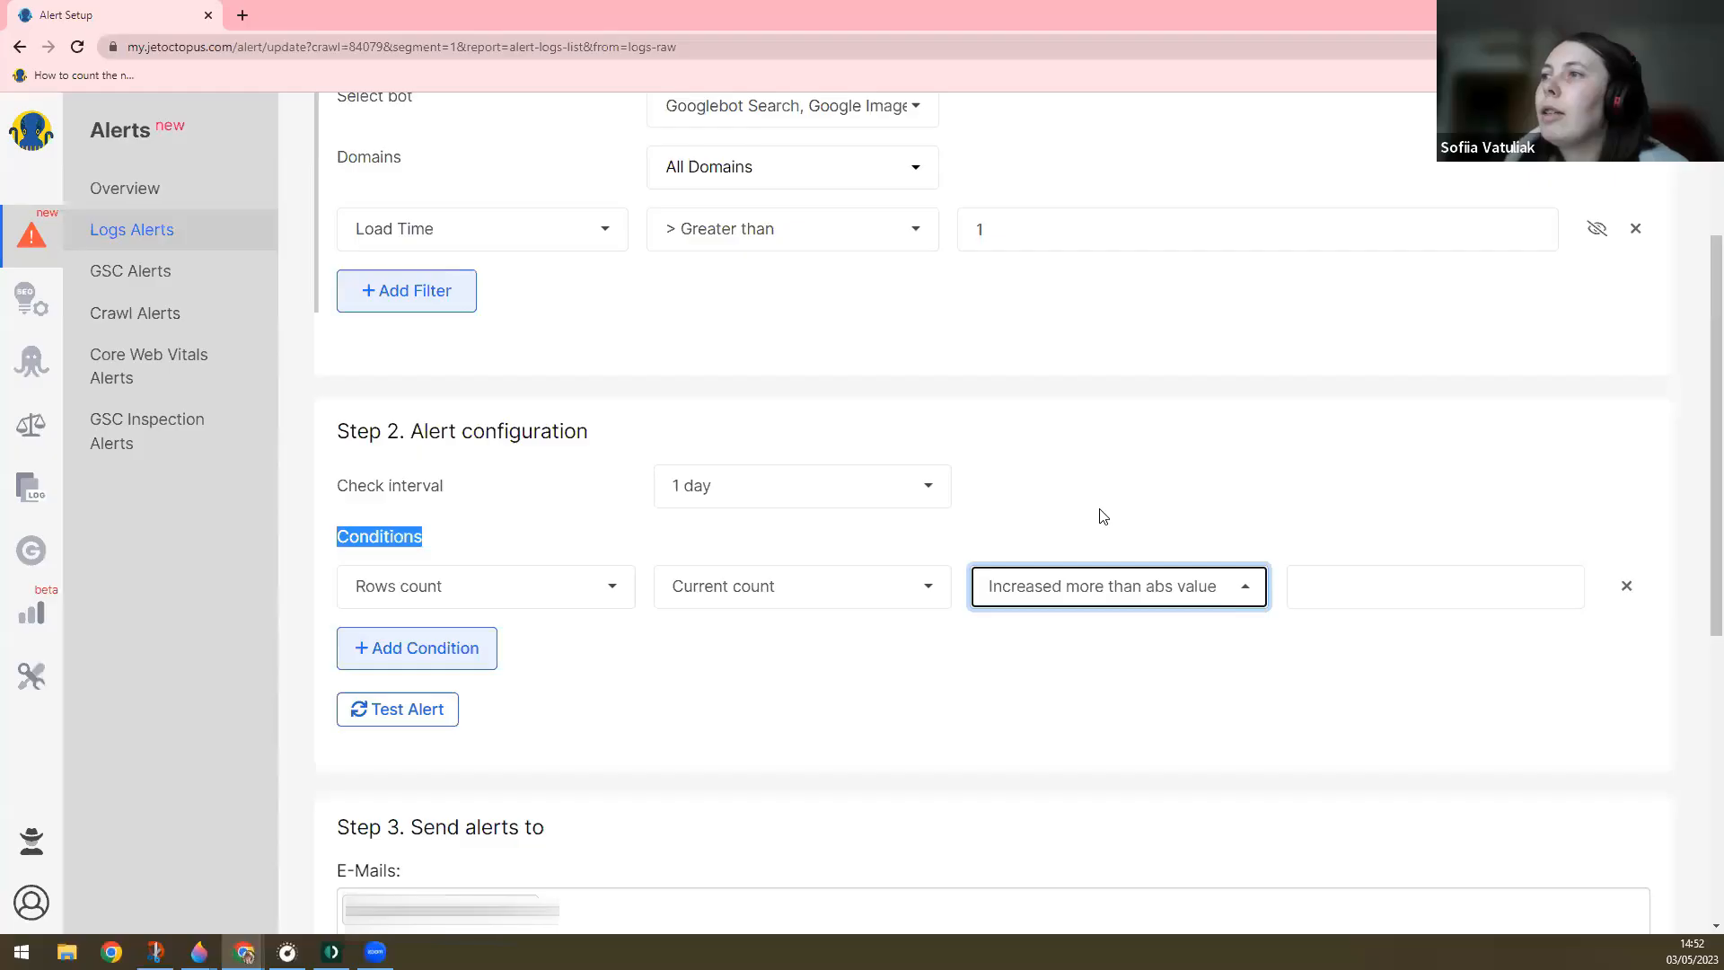
pyautogui.click(1180, 588)
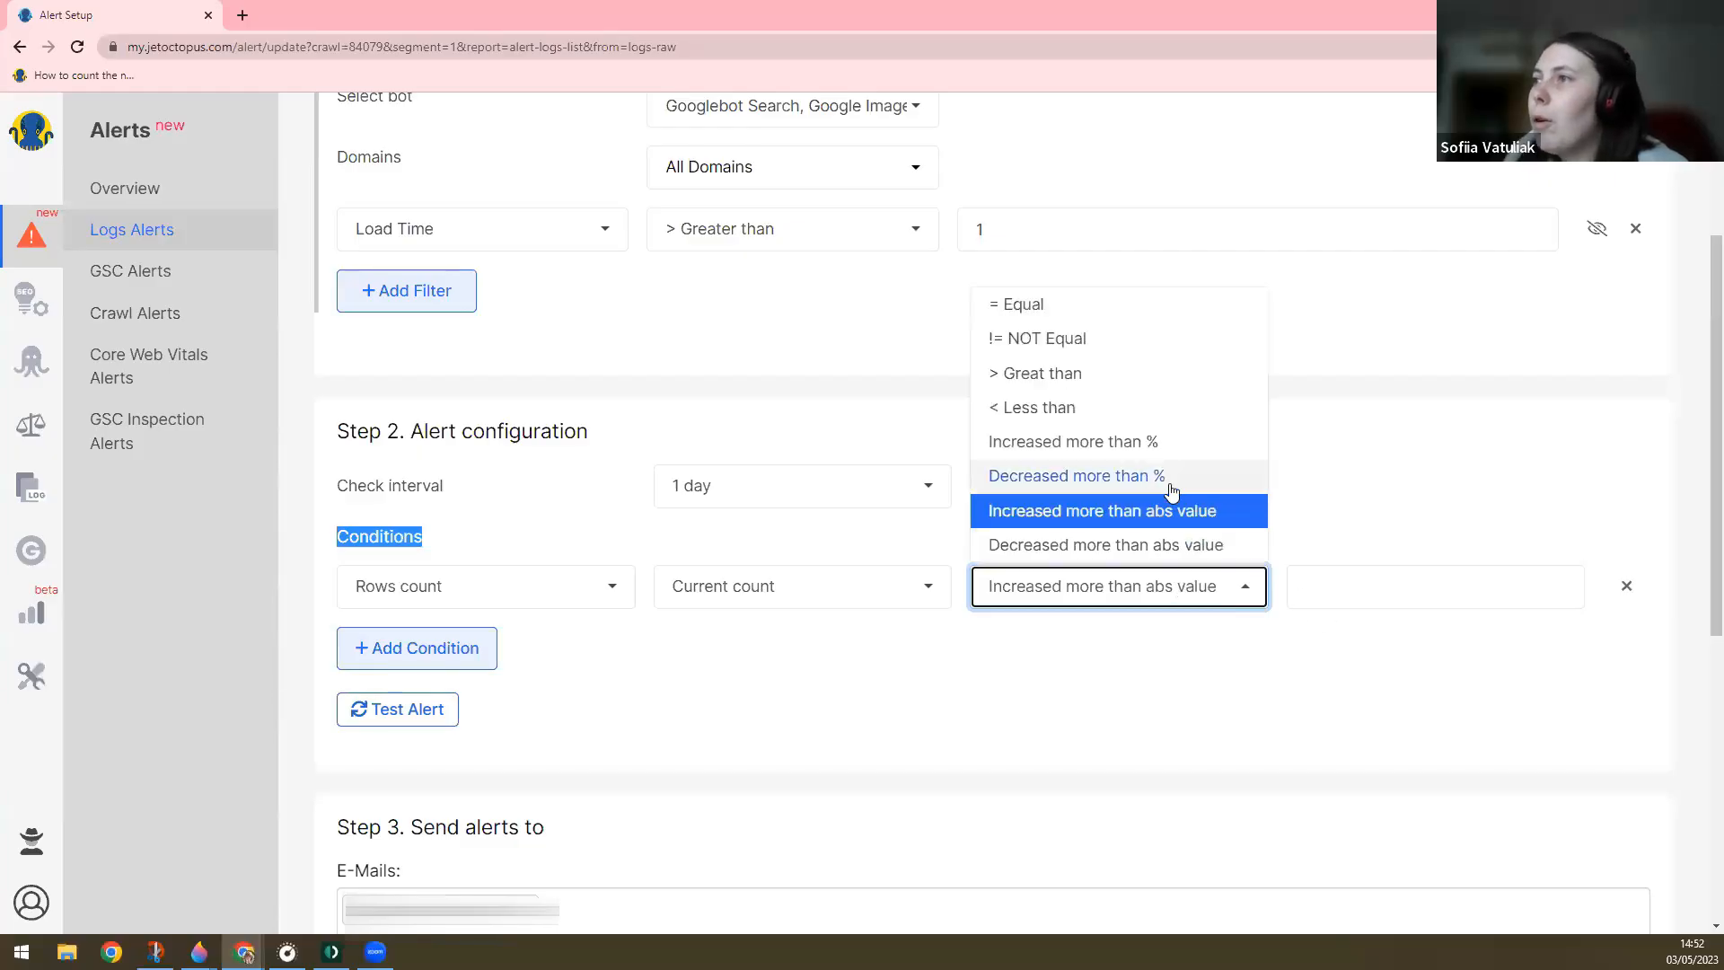
pyautogui.click(1156, 446)
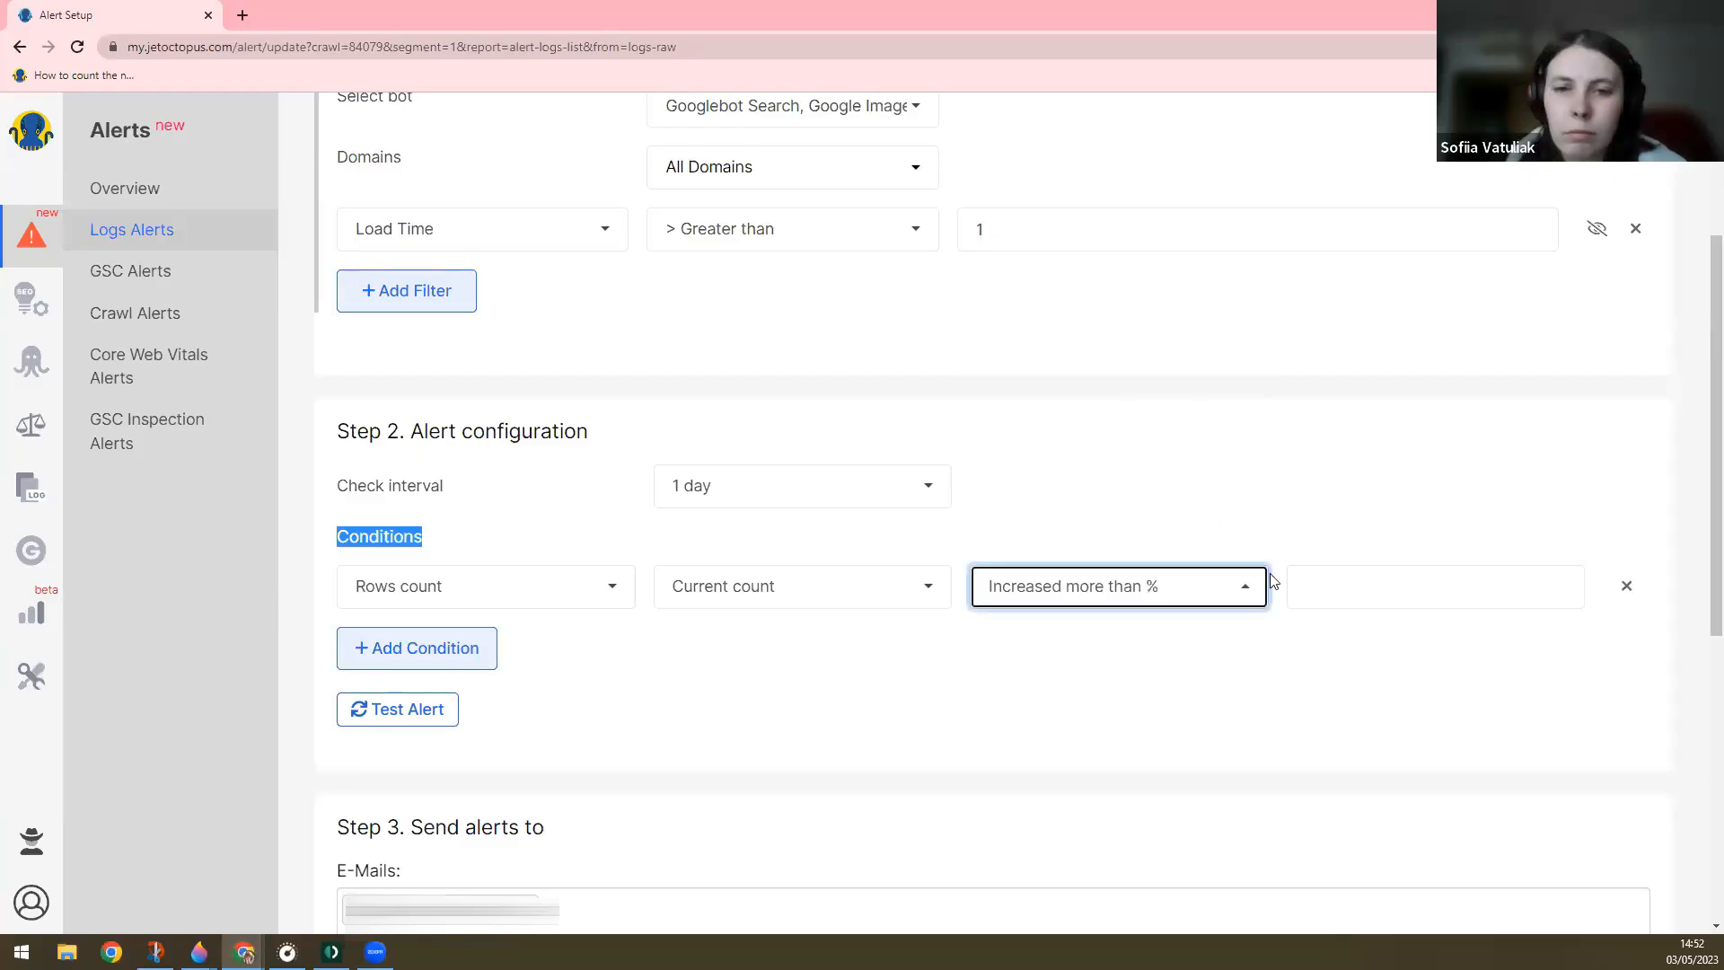
pyautogui.click(1329, 589)
pyautogui.write('10')
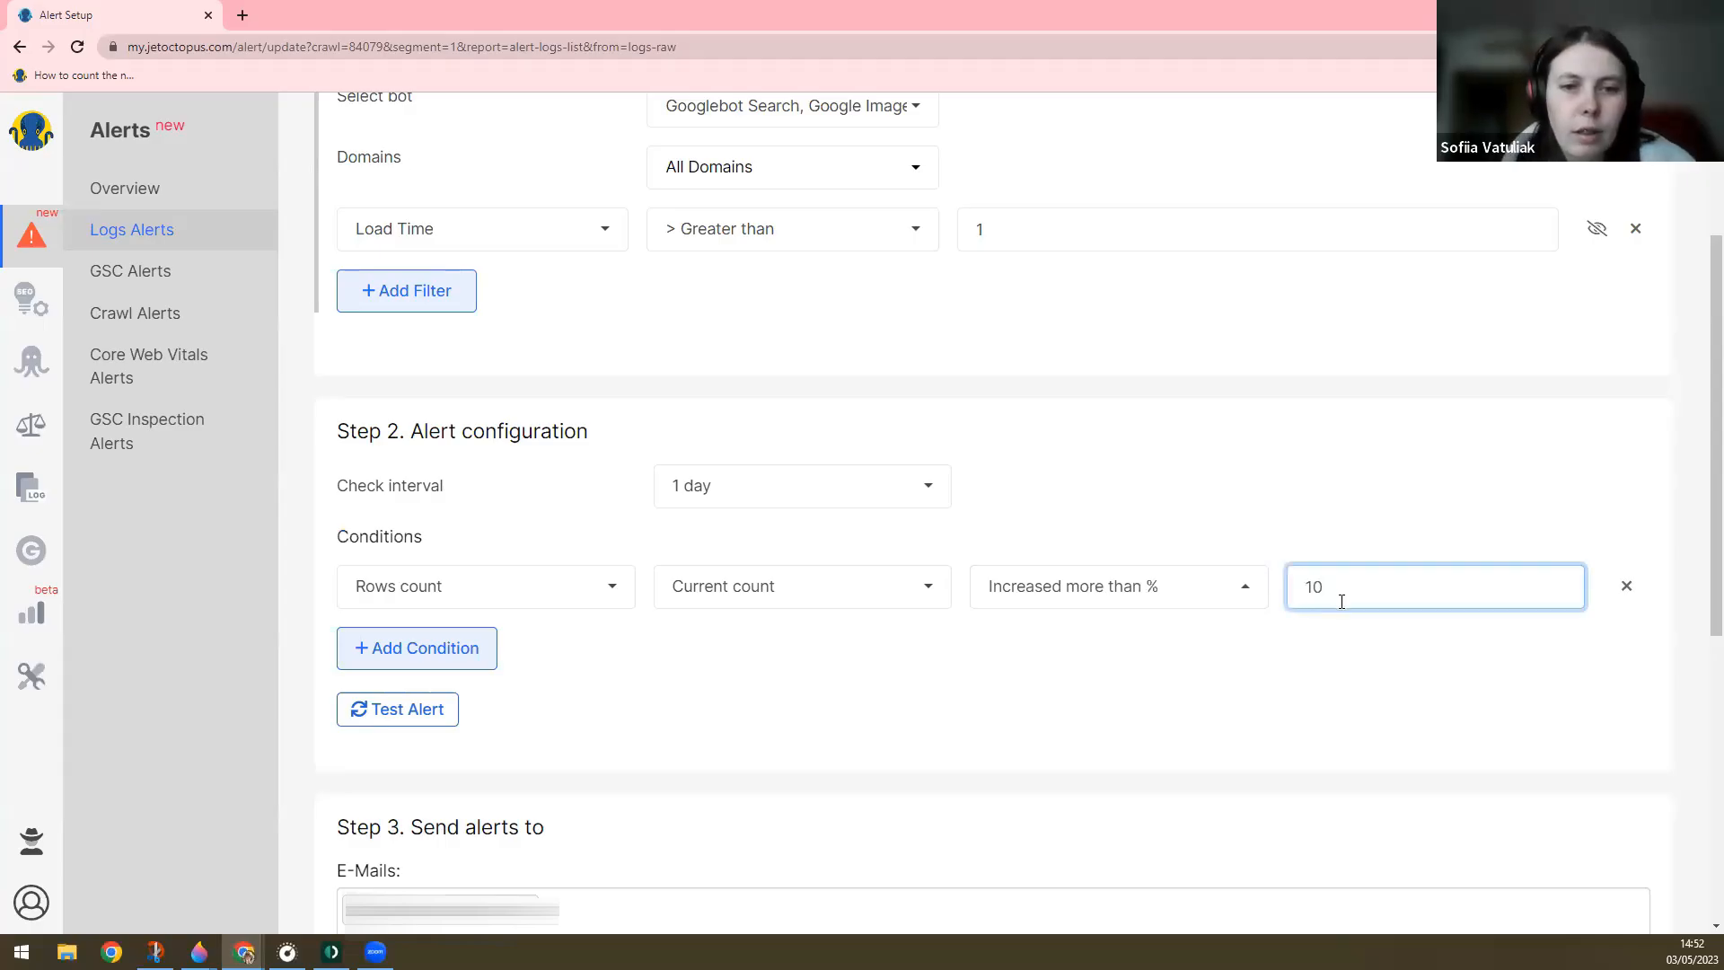
pyautogui.click(757, 587)
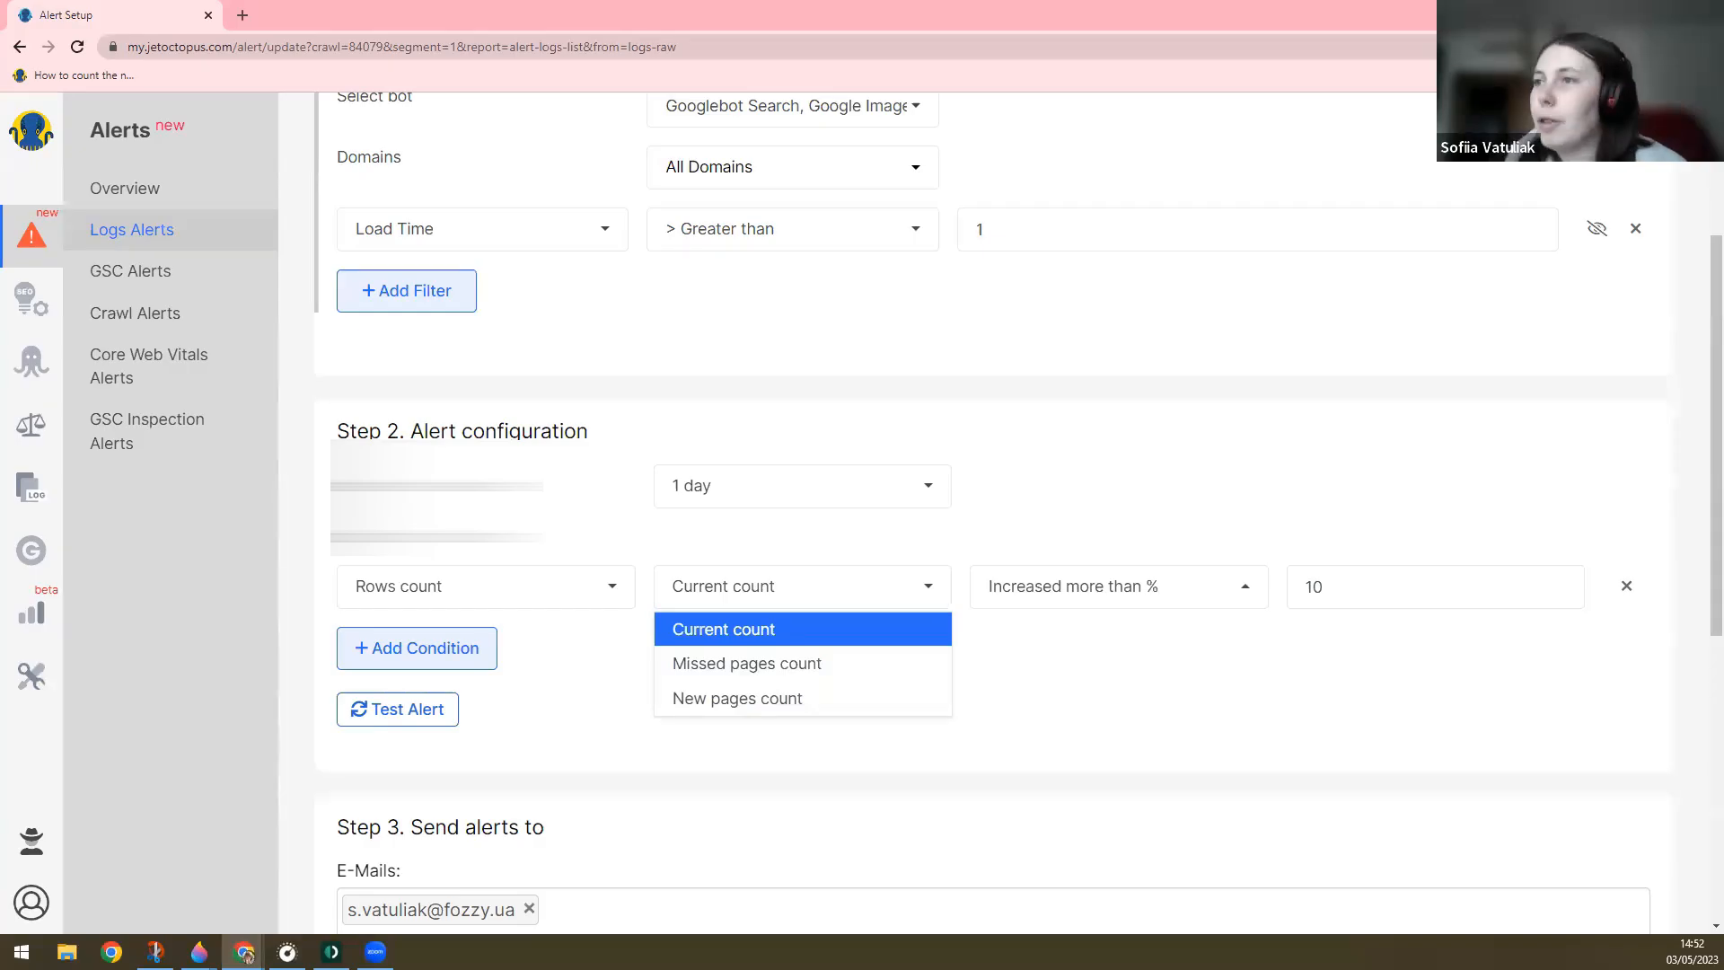
pyautogui.click(808, 700)
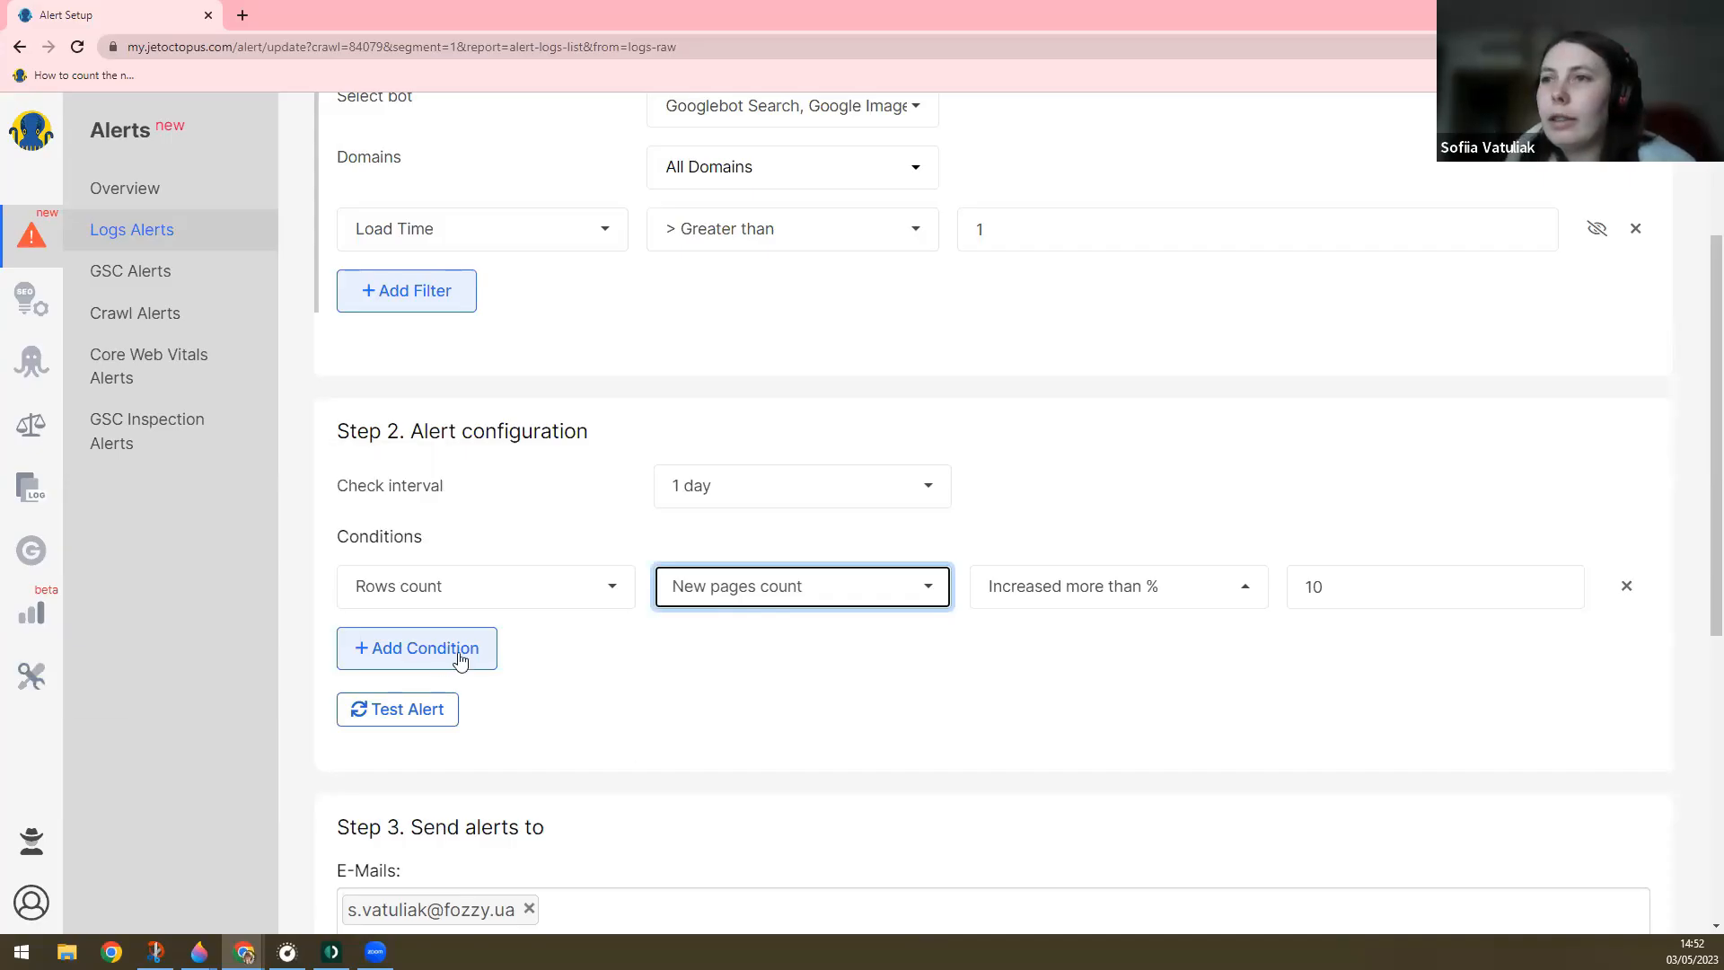
# - Title the alert "Logs load time" and save it
pyautogui.scroll(-1, 669, 690)
pyautogui.scroll(-3, 669, 690)
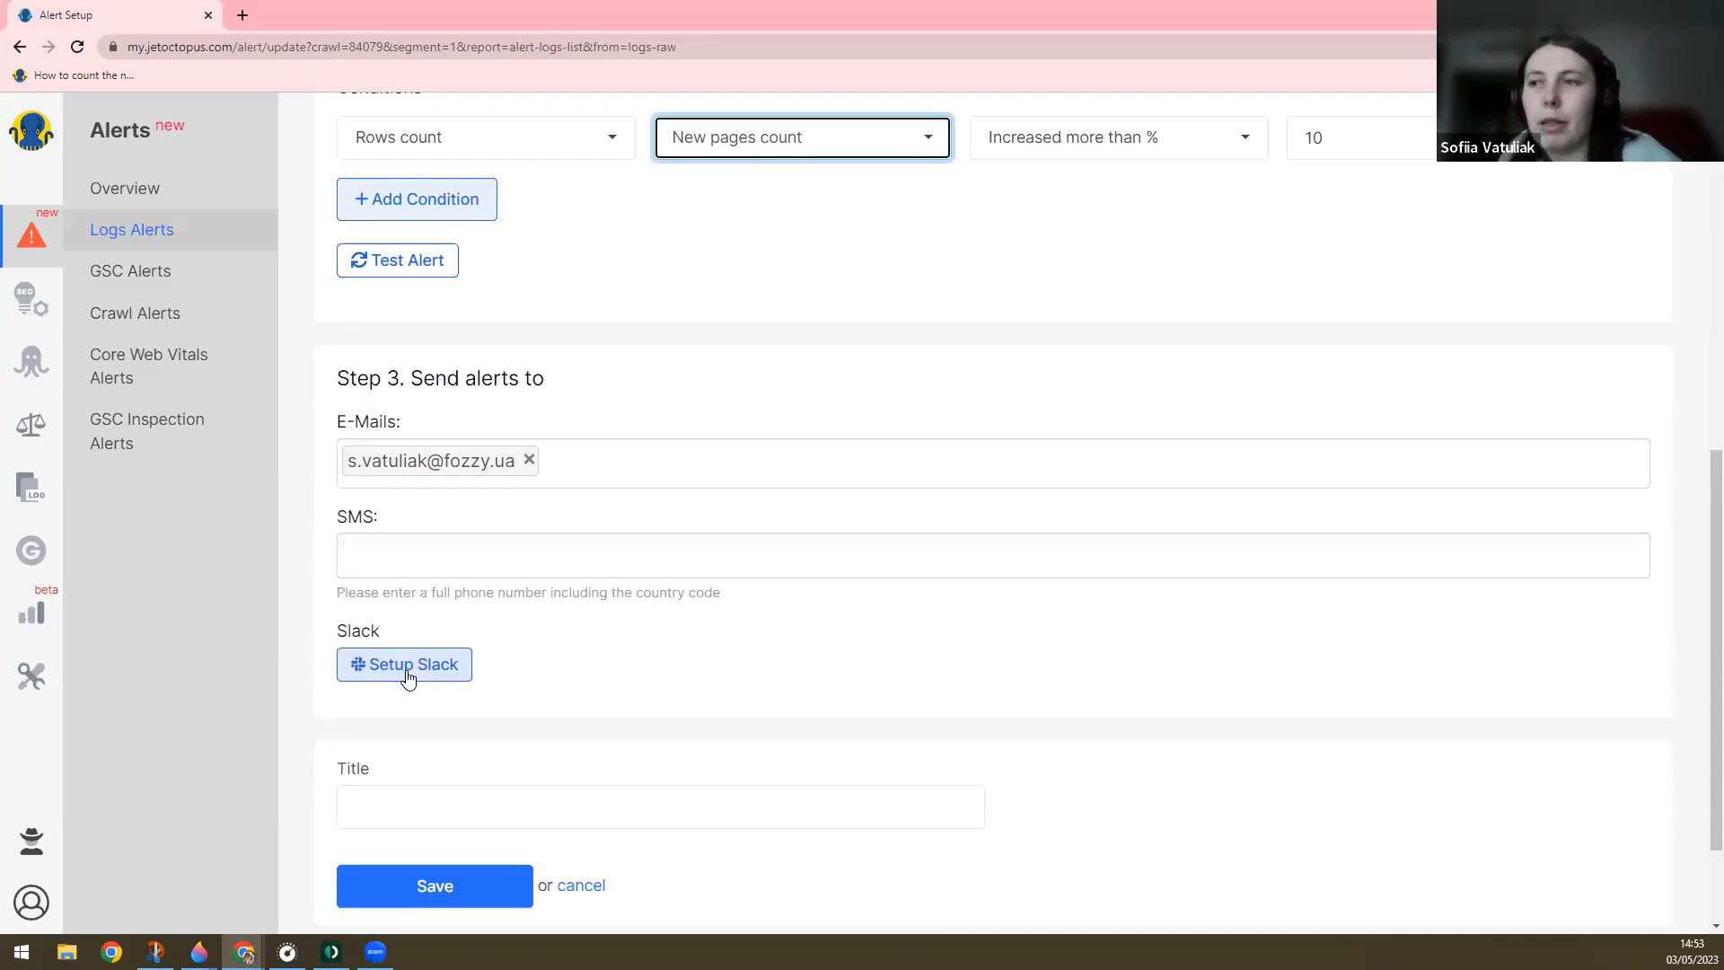
pyautogui.click(449, 884)
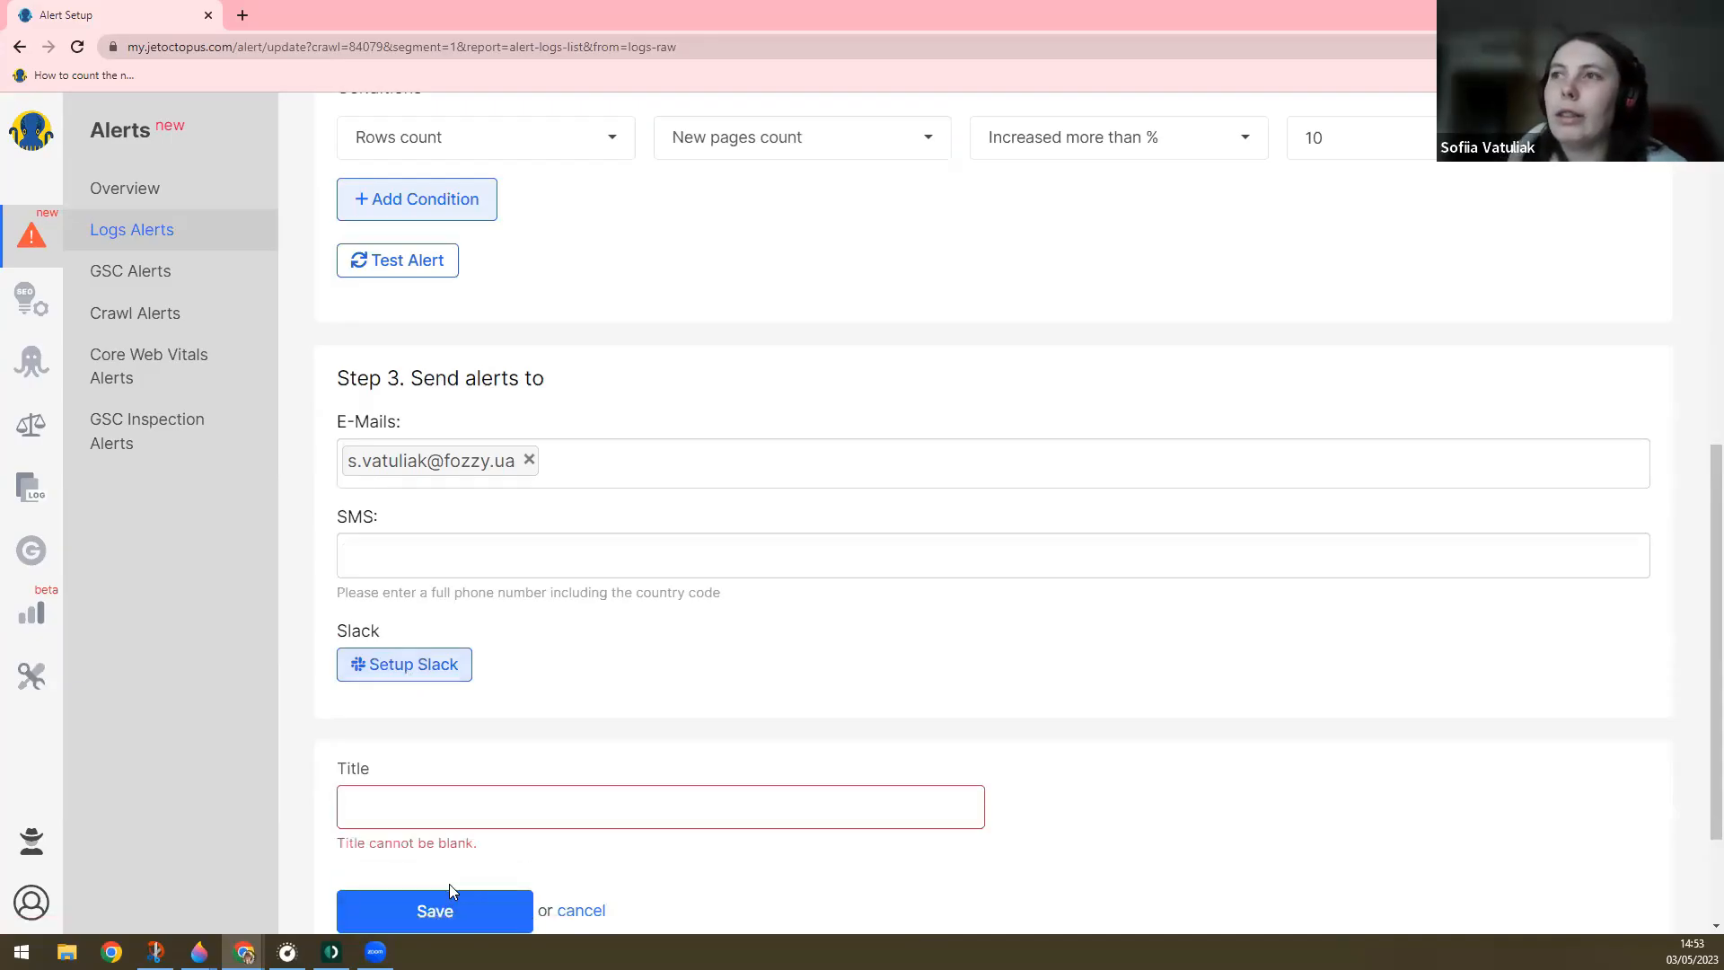
pyautogui.click(435, 793)
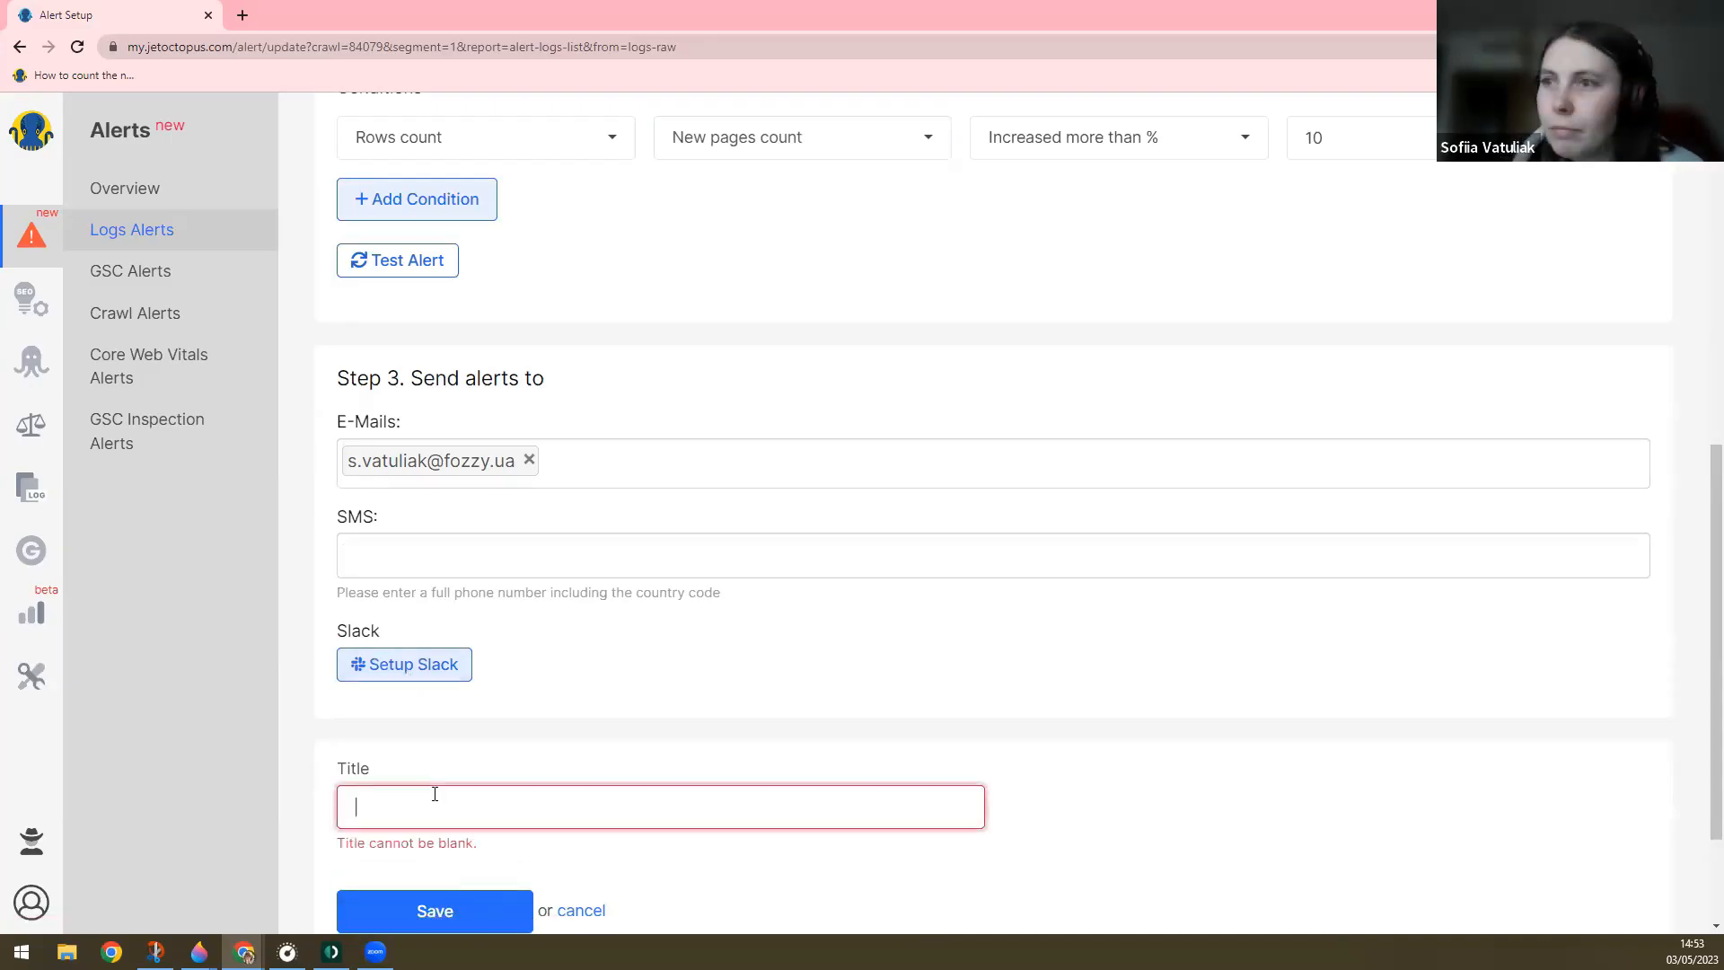
pyautogui.write('Logs')
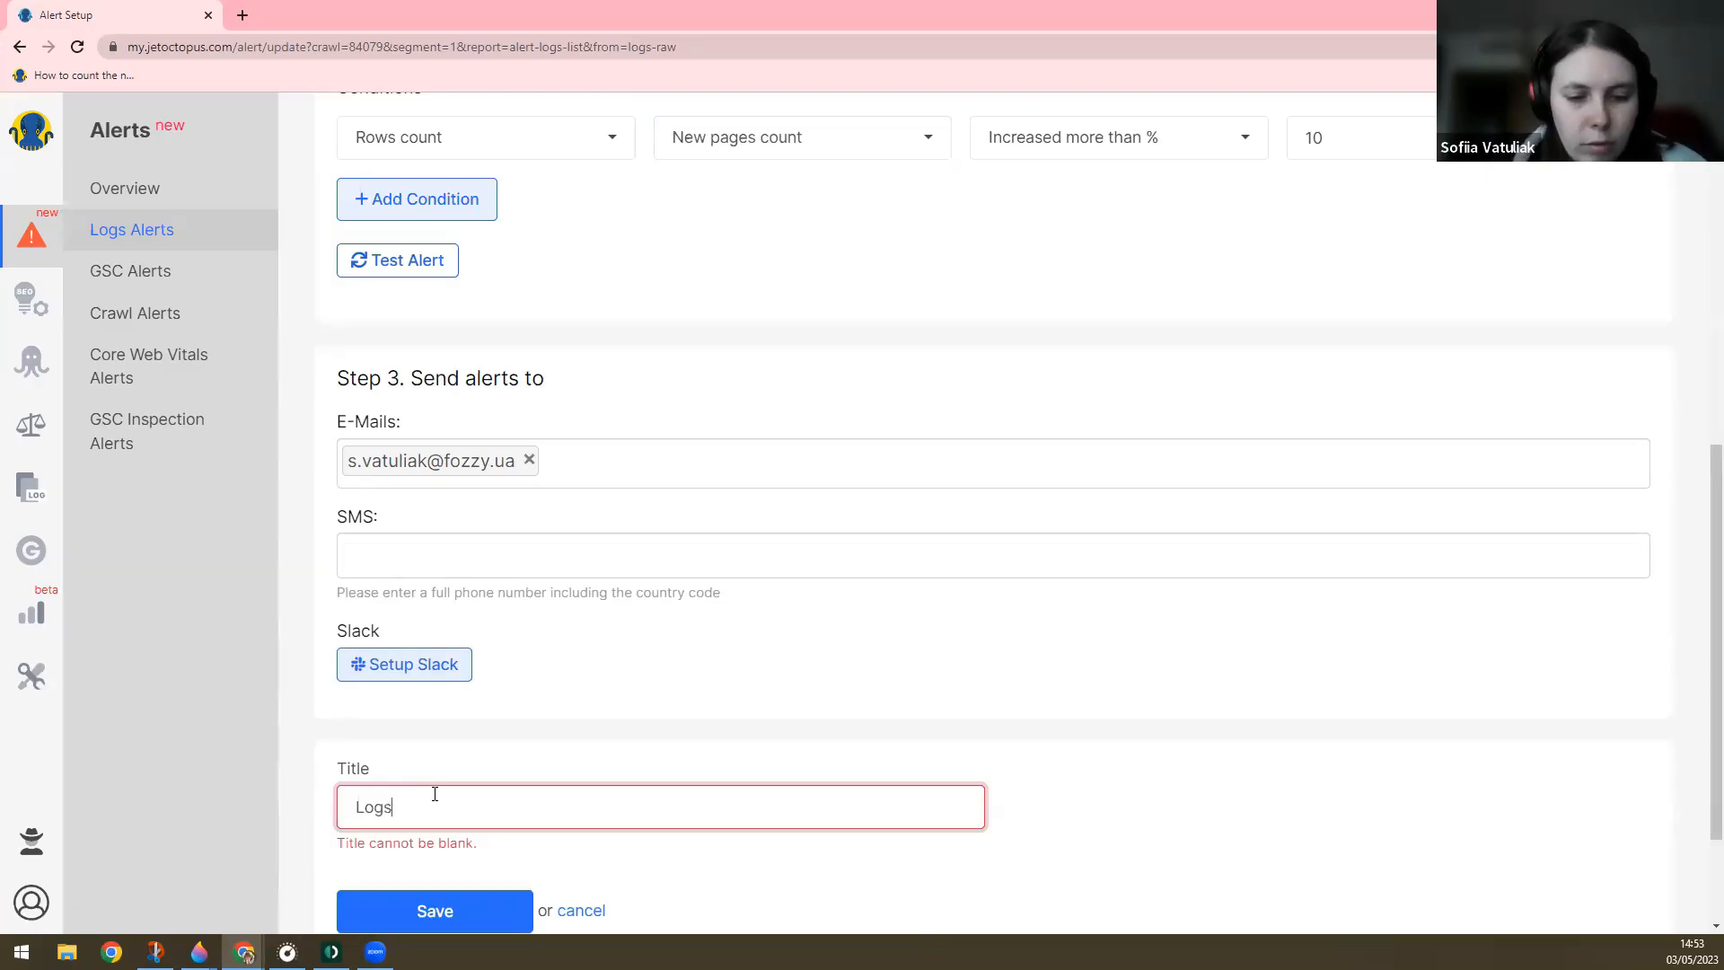
pyautogui.write(' load time')
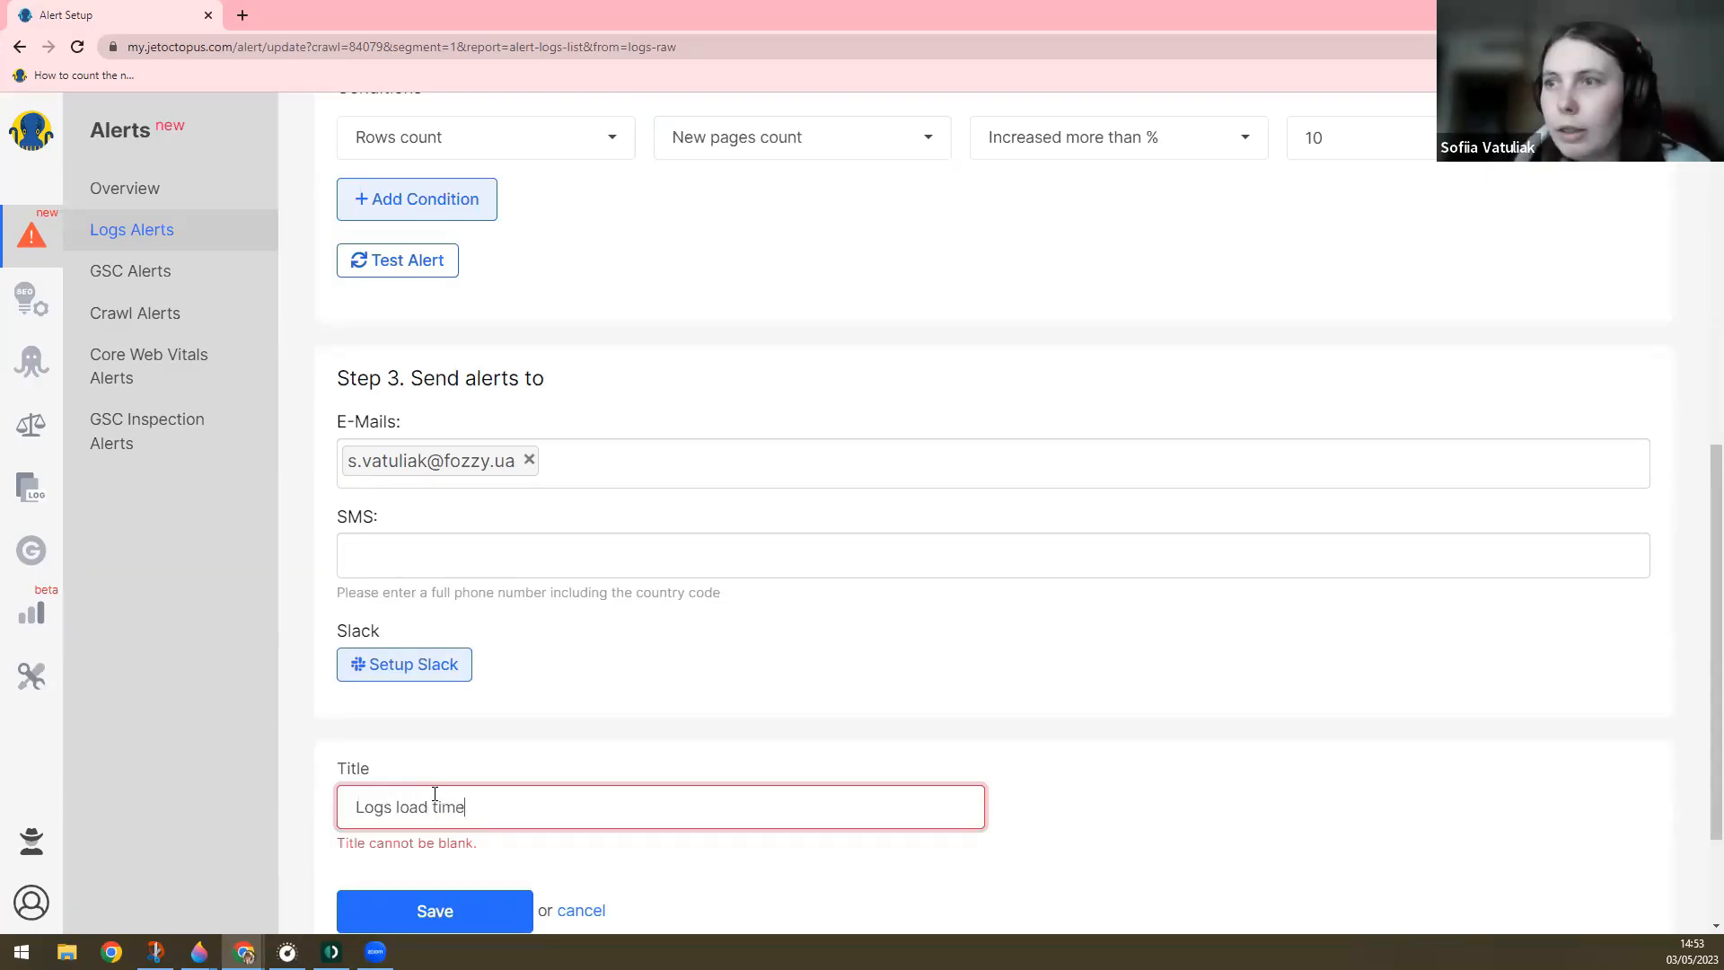
pyautogui.click(429, 908)
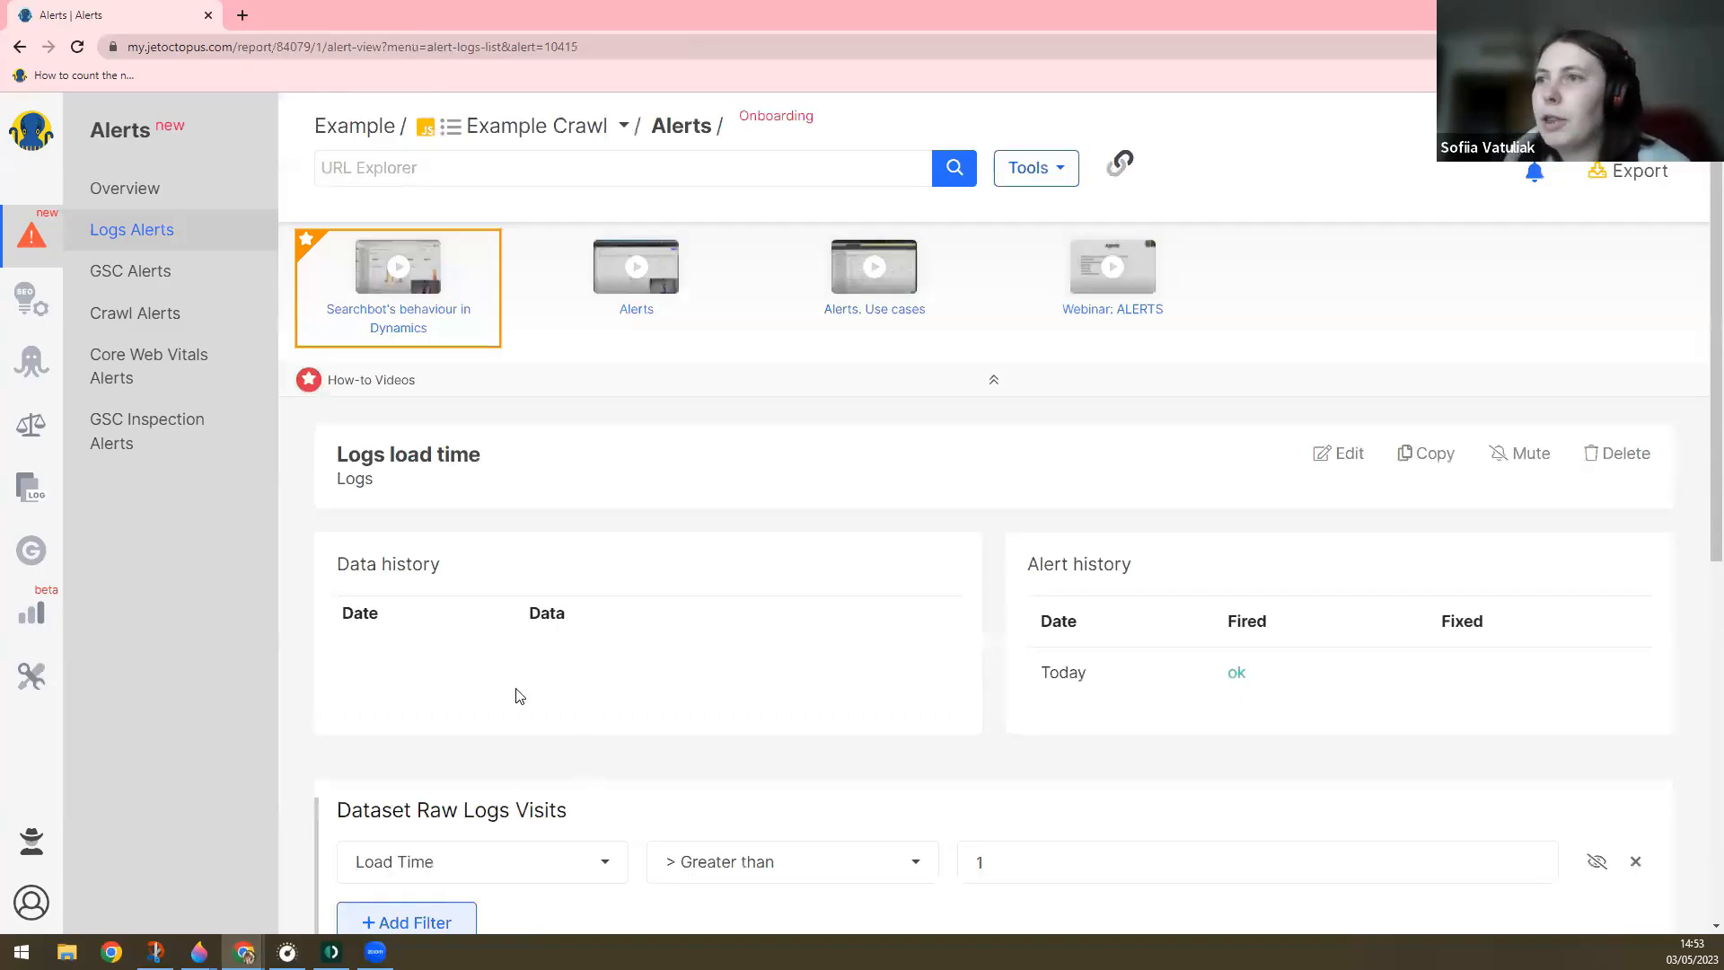
# - Review the saved alert's page, then return to the logs alerts list and show the available actions for "Logs load time"
pyautogui.scroll(-2, 629, 542)
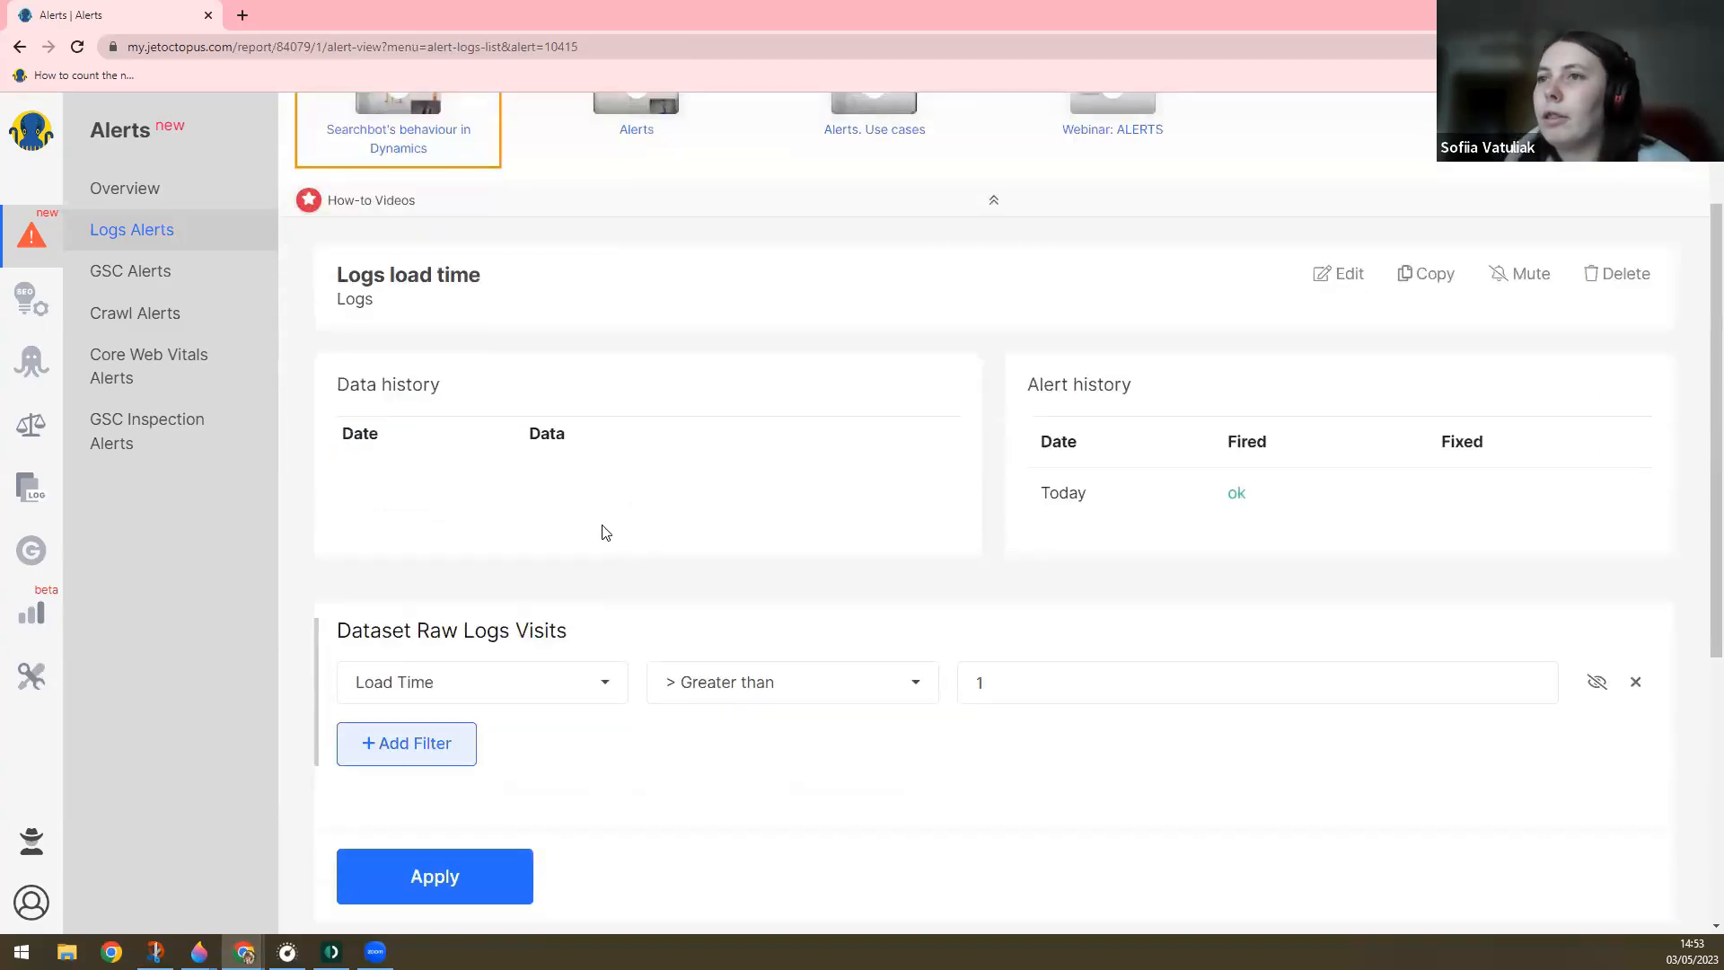
pyautogui.click(152, 231)
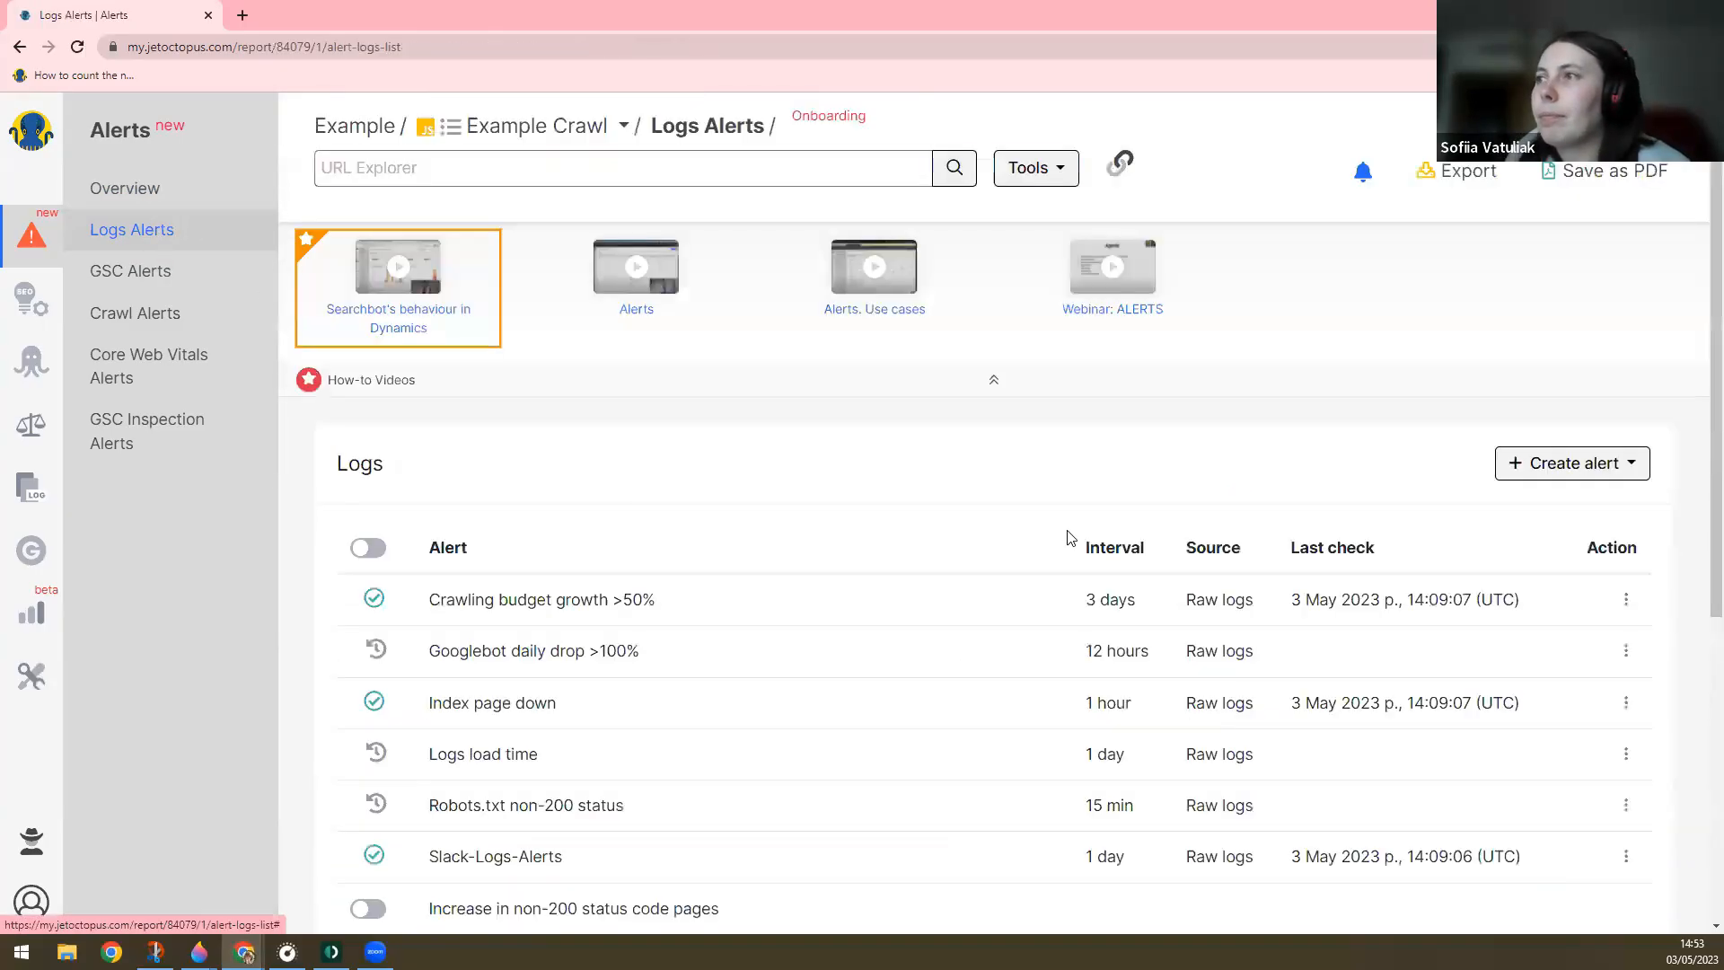
pyautogui.scroll(-3, 616, 660)
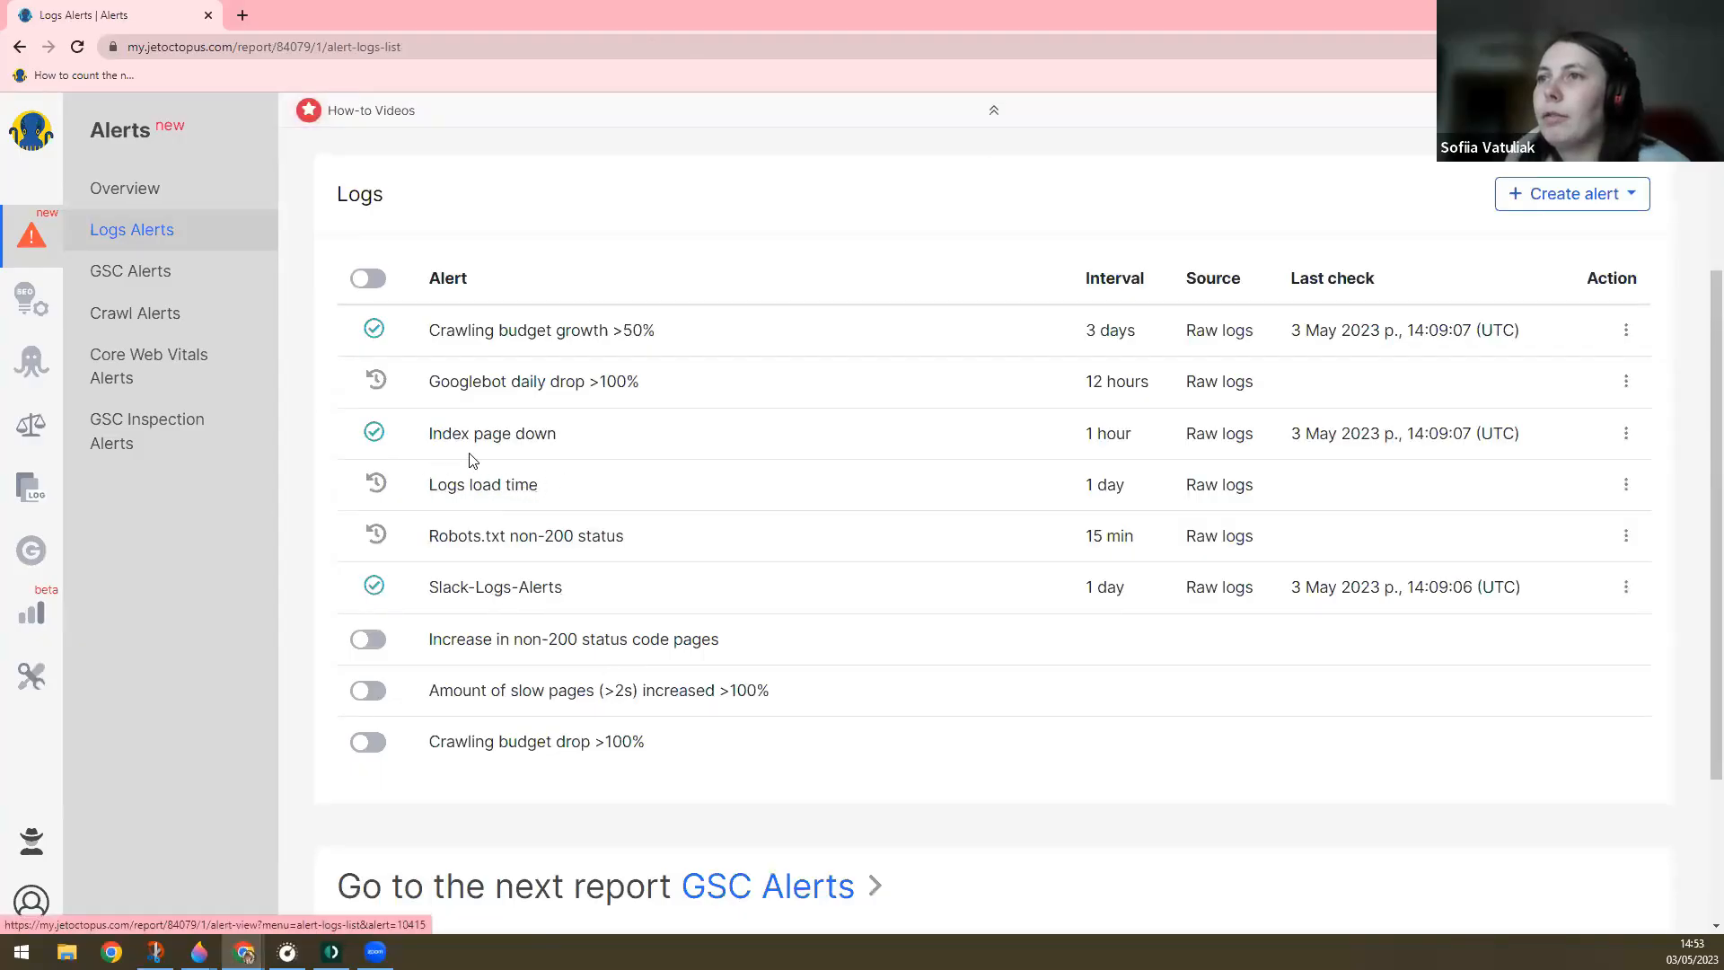
pyautogui.click(1626, 485)
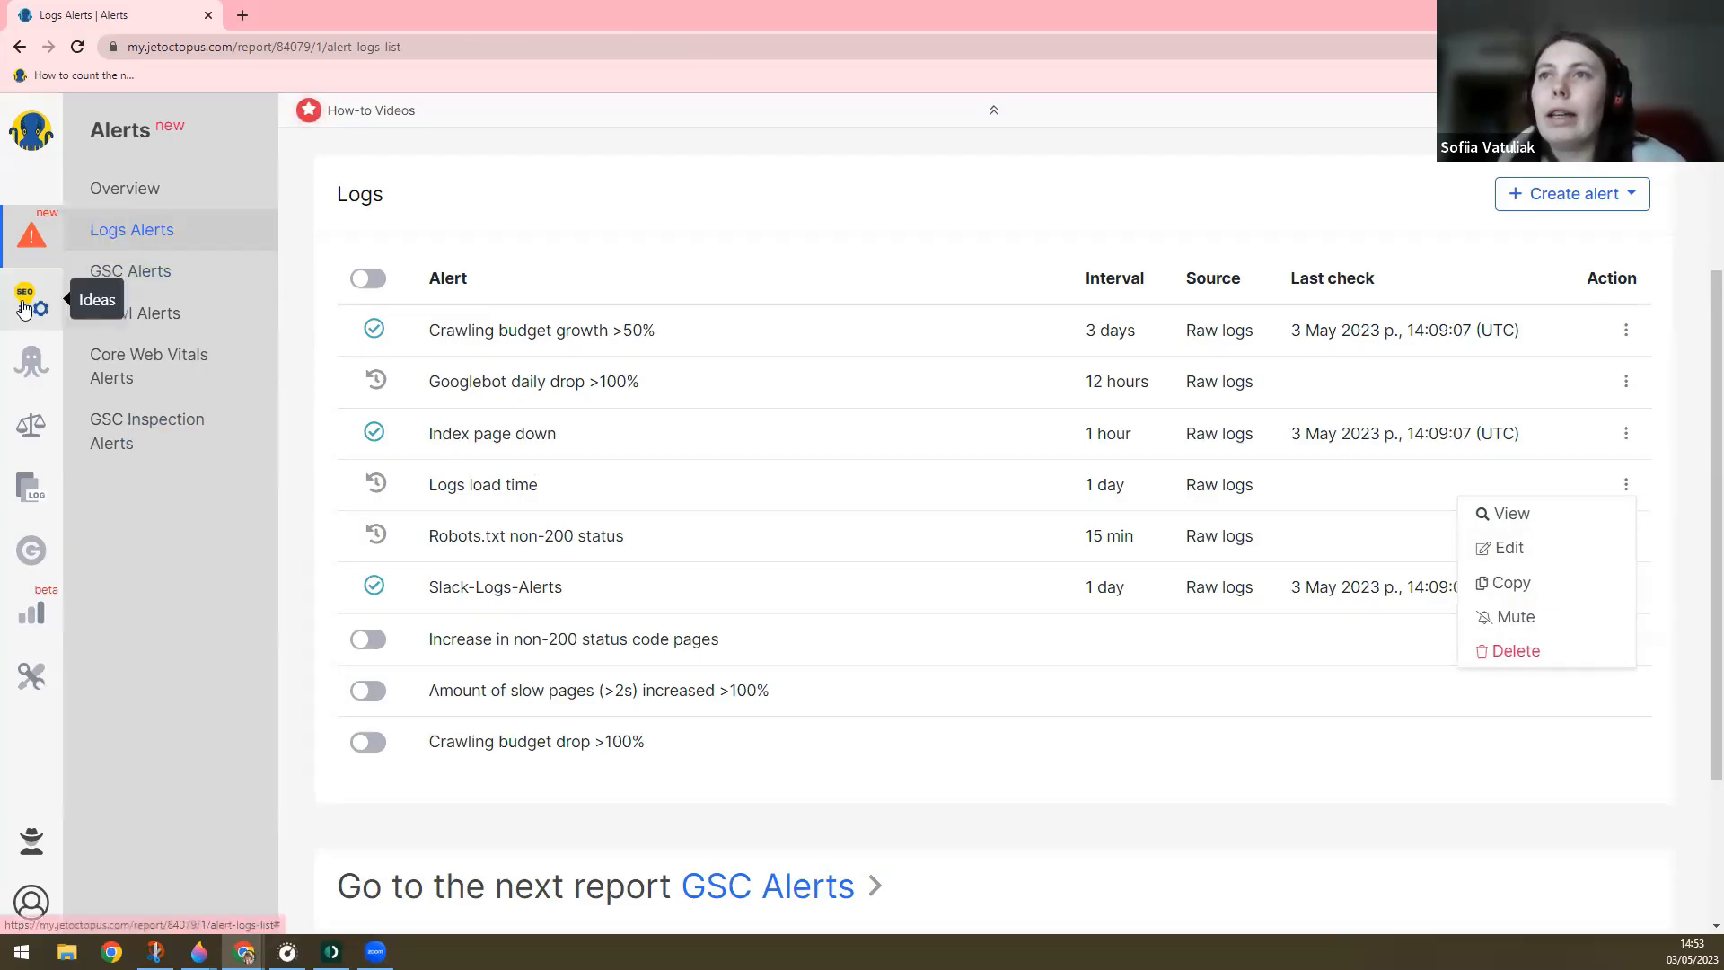
# - Open the SEO Problems report under Ideas and review its issues down to the Logs section
pyautogui.click(202, 311)
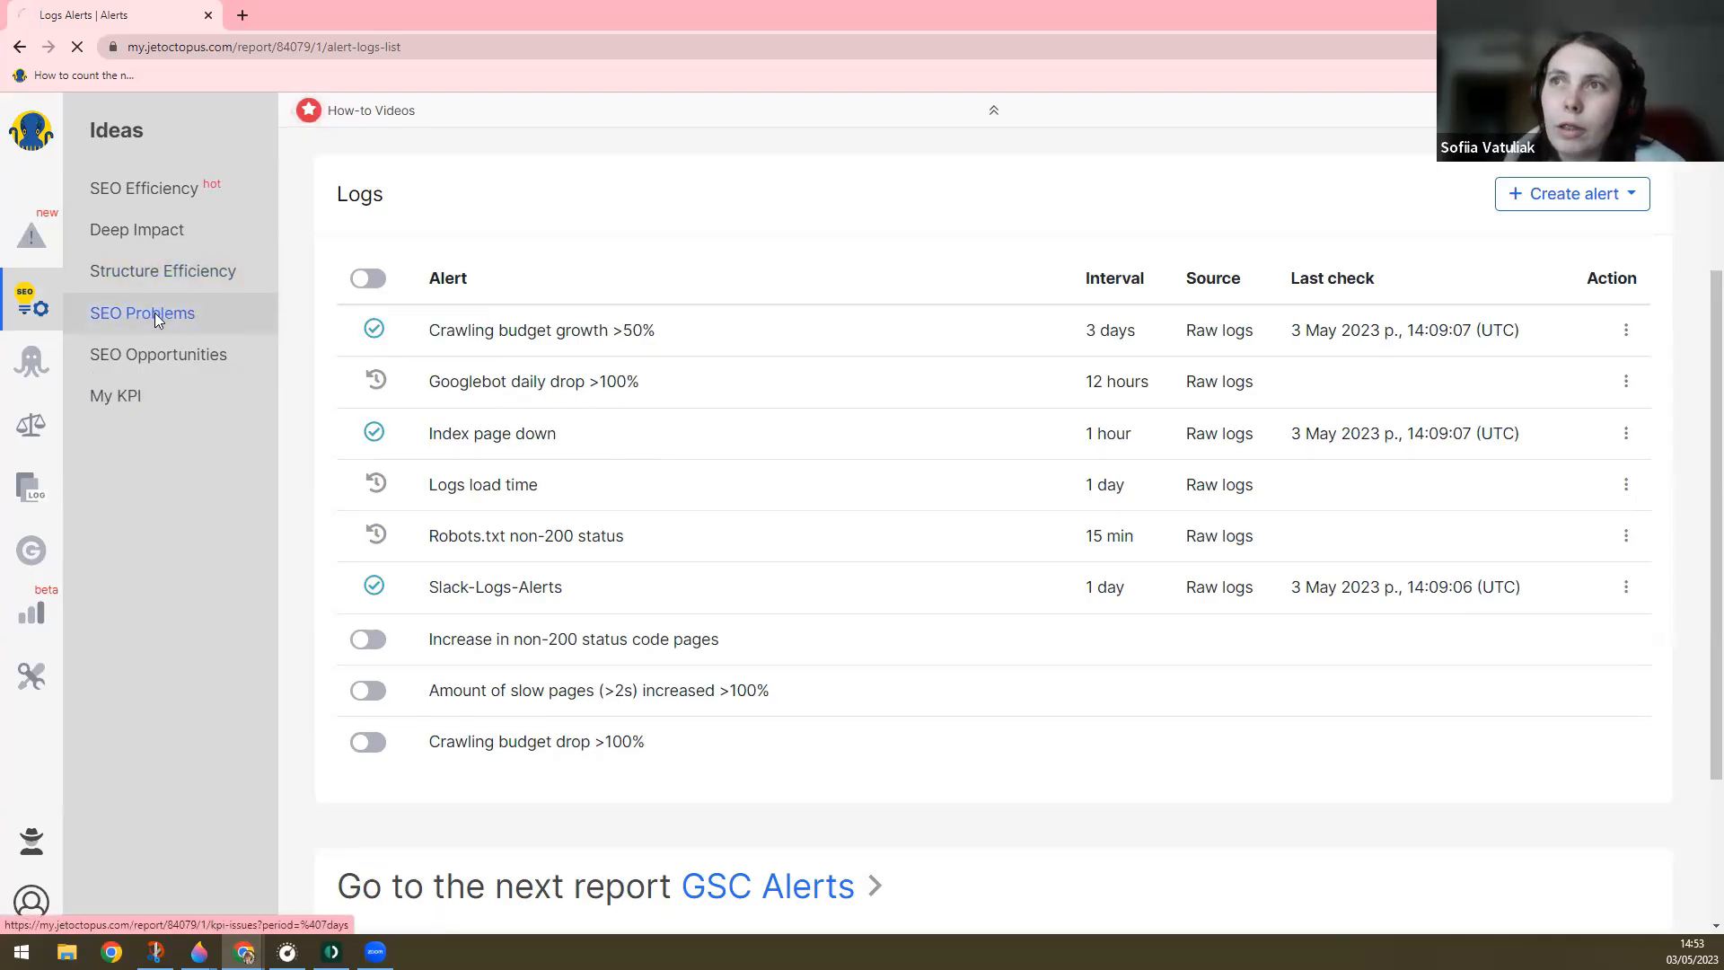
pyautogui.scroll(-4, 431, 436)
pyautogui.scroll(-10, 433, 437)
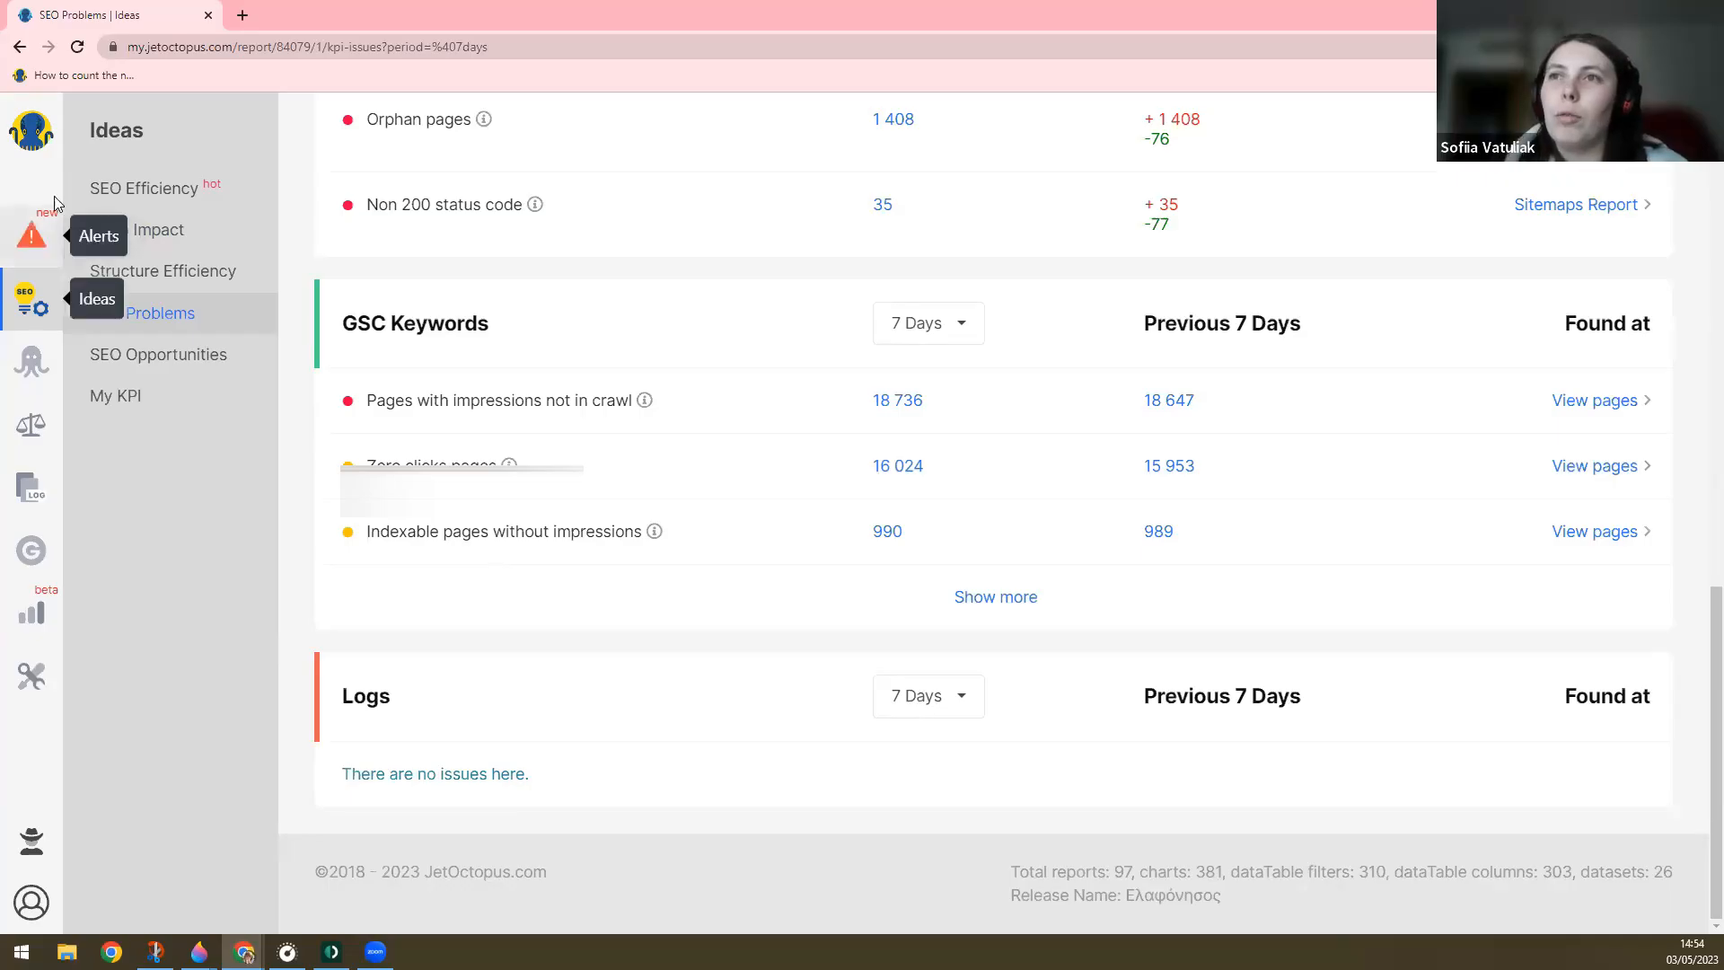
# - Return to the logs alerts list and start creating another alert based on raw logs
pyautogui.click(32, 235)
pyautogui.click(166, 238)
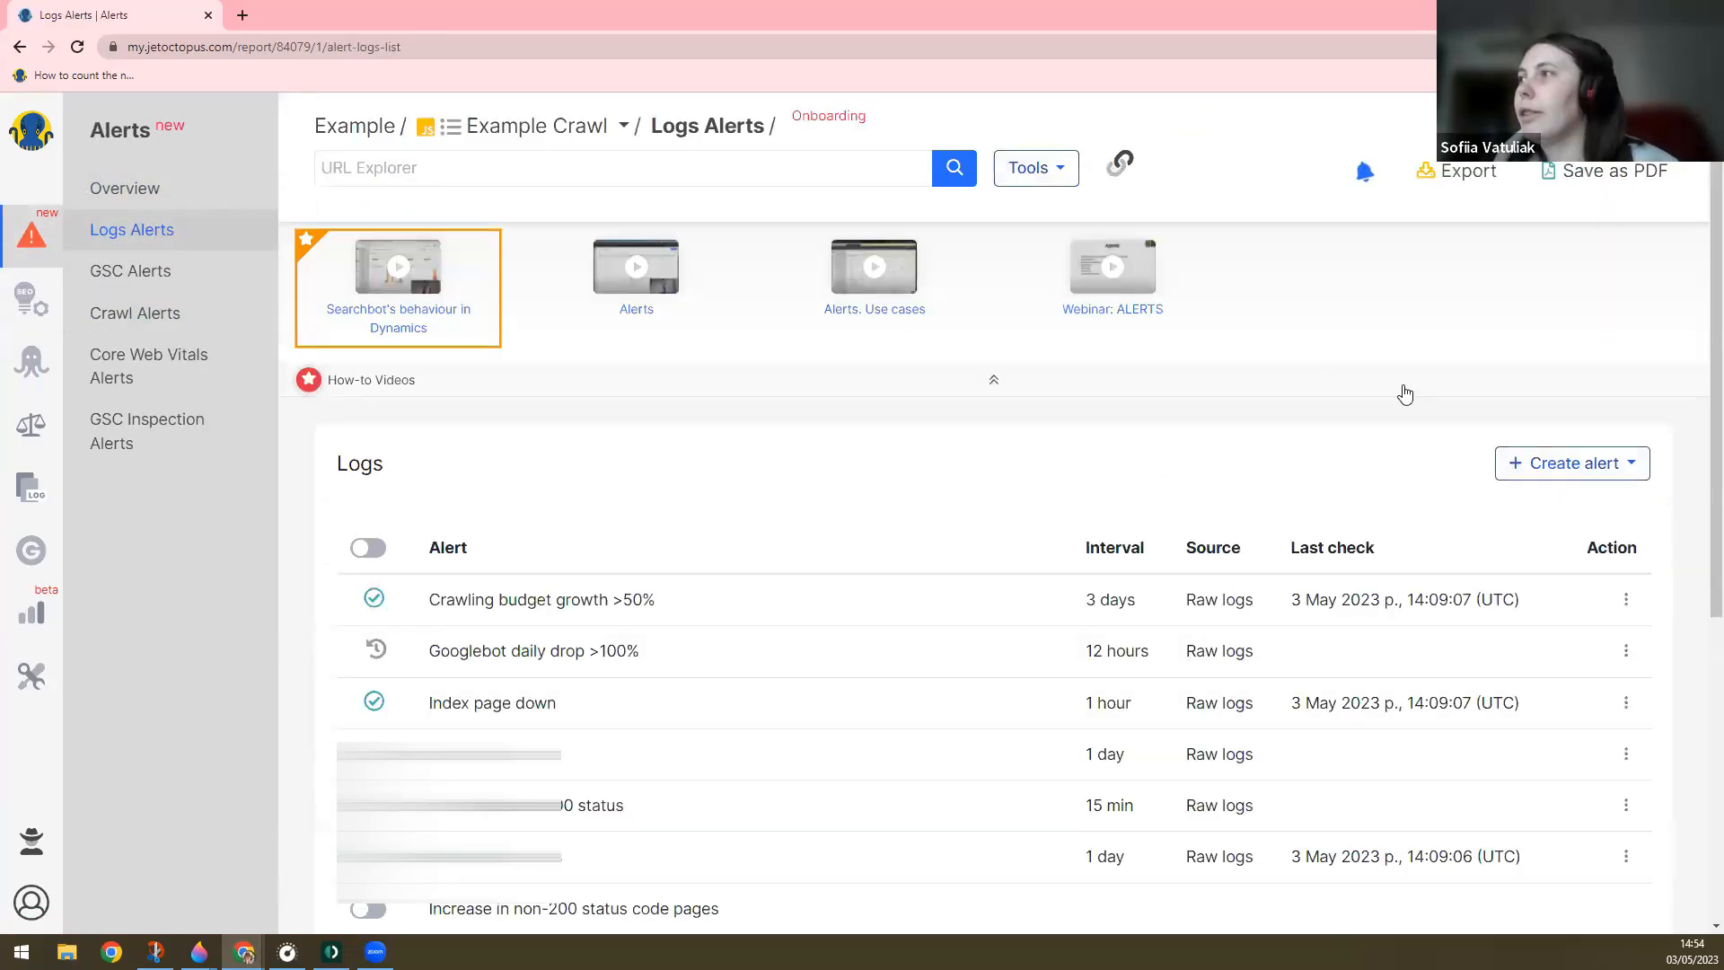
pyautogui.click(1547, 463)
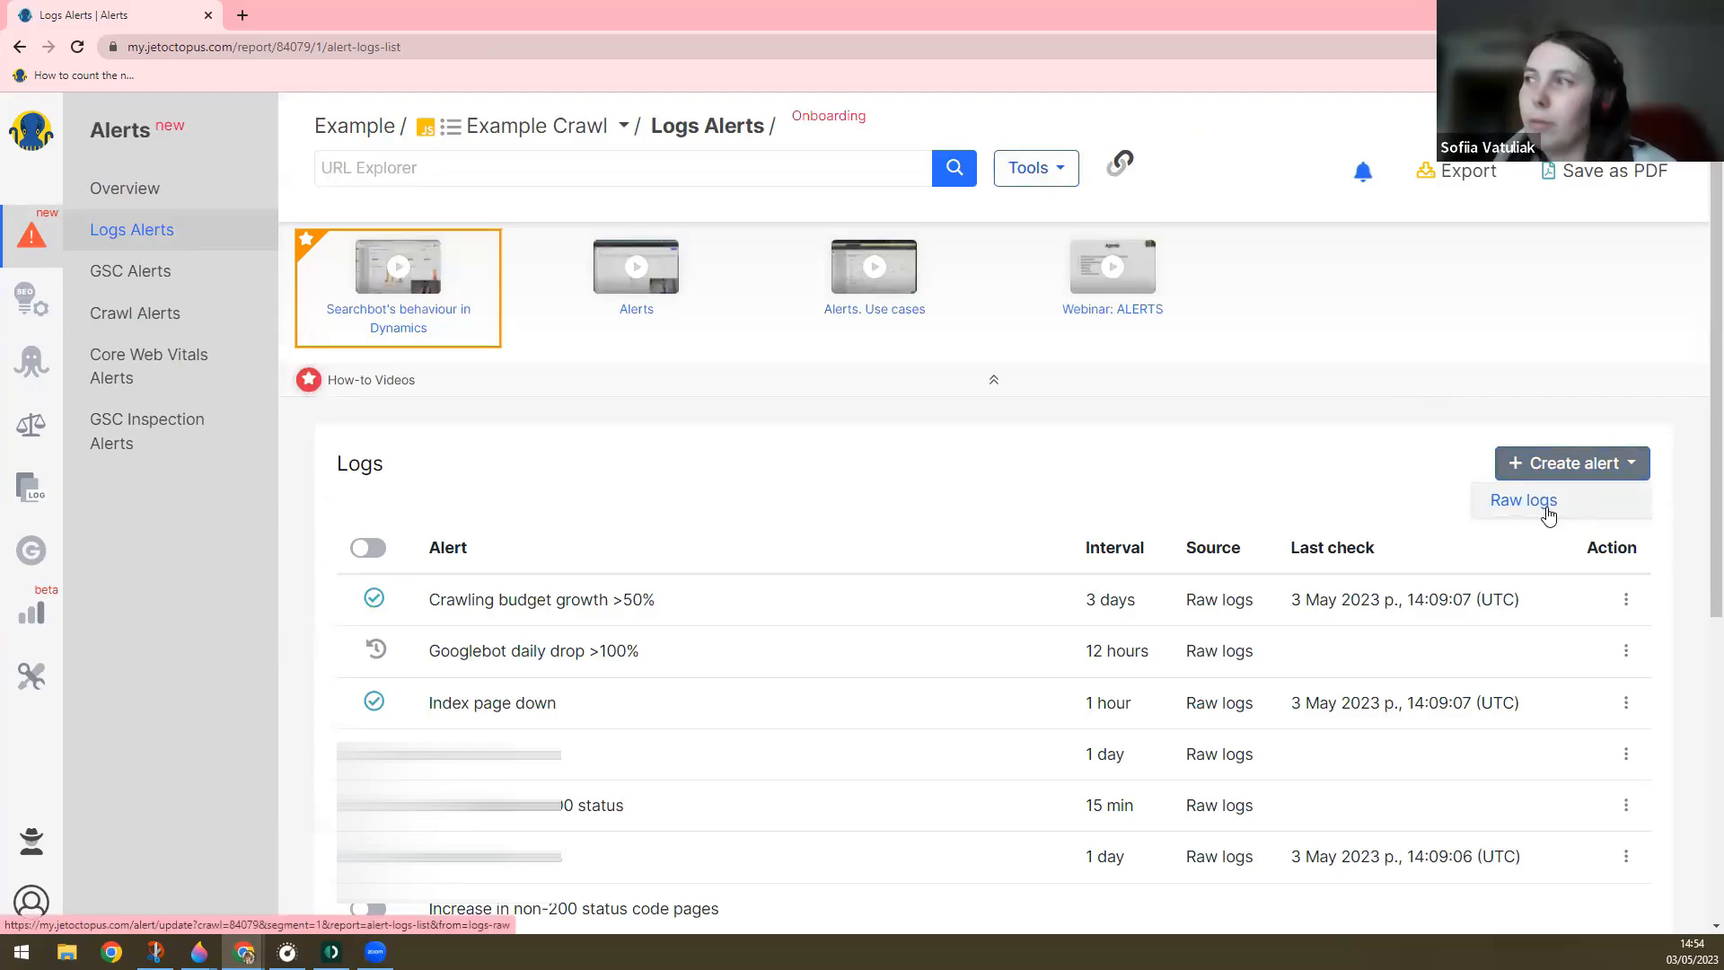
pyautogui.click(1546, 505)
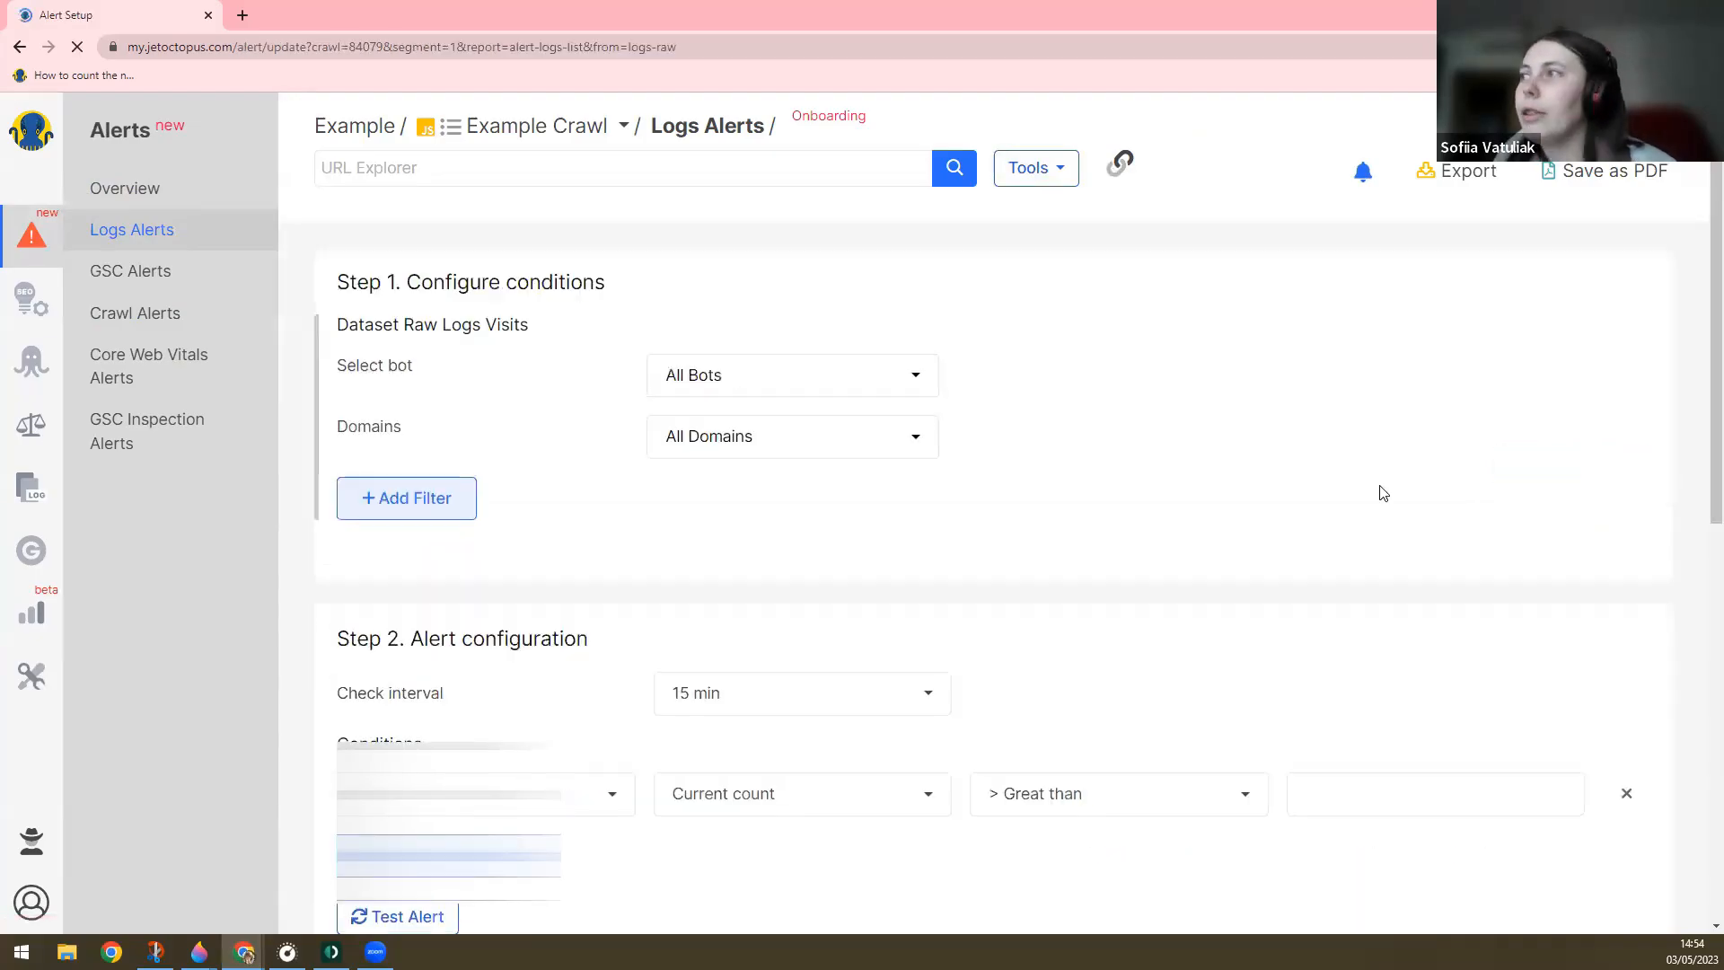
# - Restrict the new alert's dataset to Unknown Bots
pyautogui.click(706, 377)
pyautogui.scroll(-10, 743, 412)
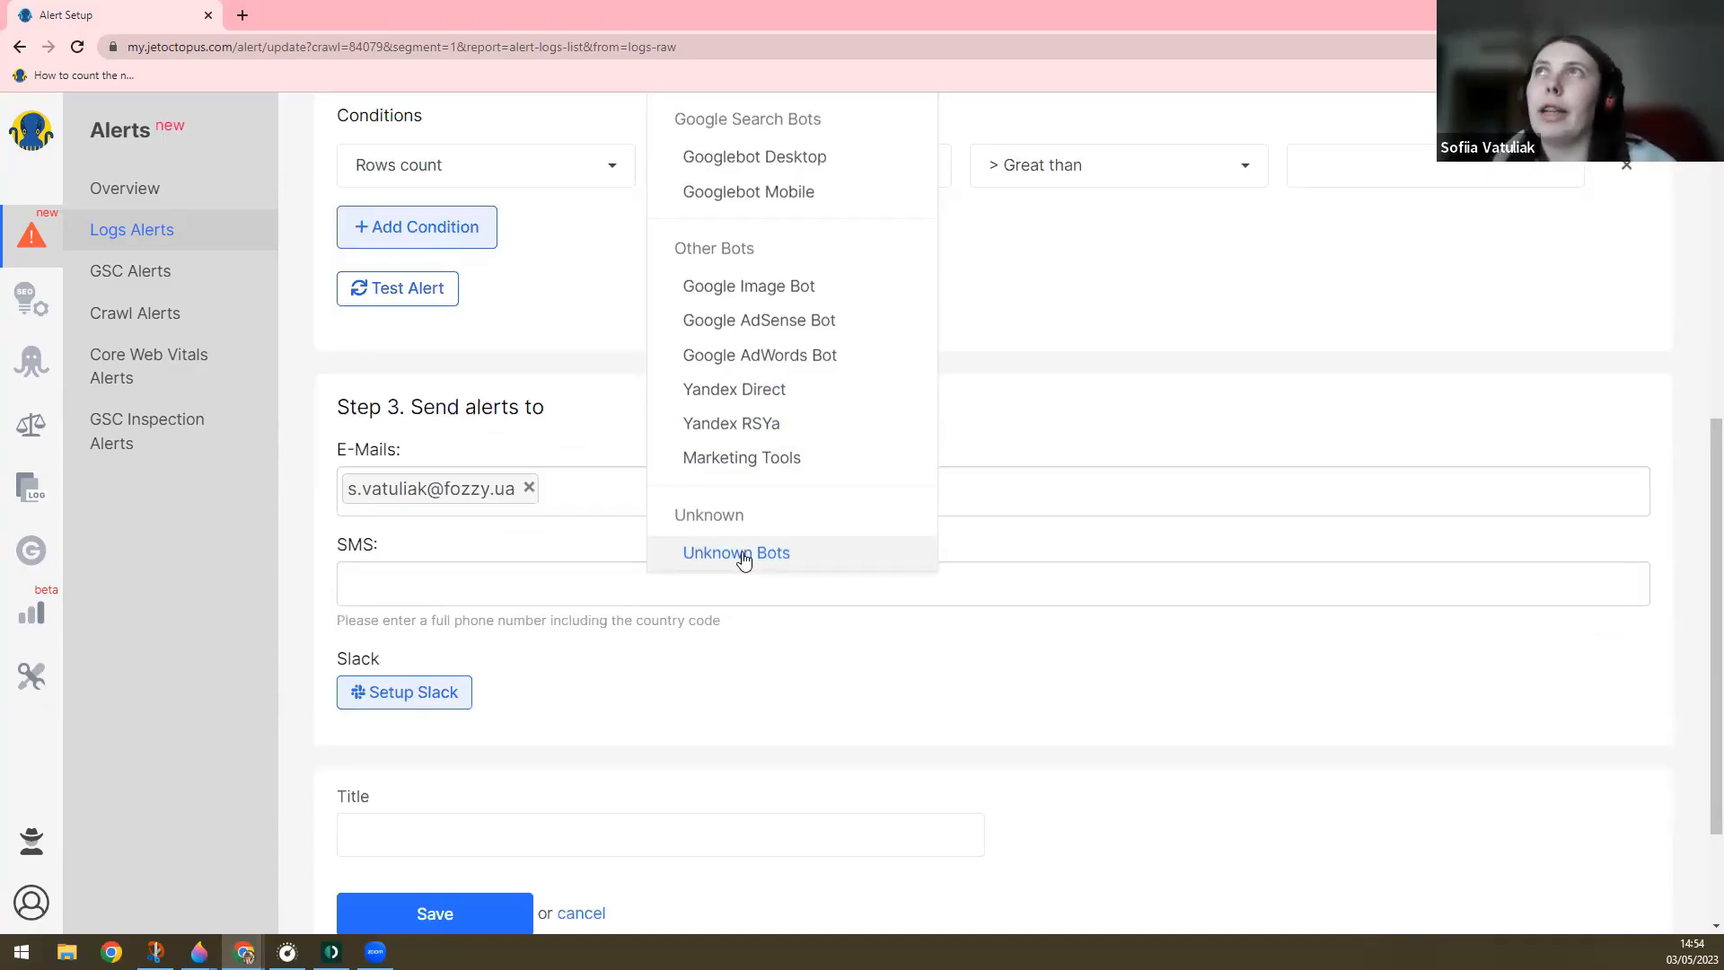
pyautogui.click(744, 554)
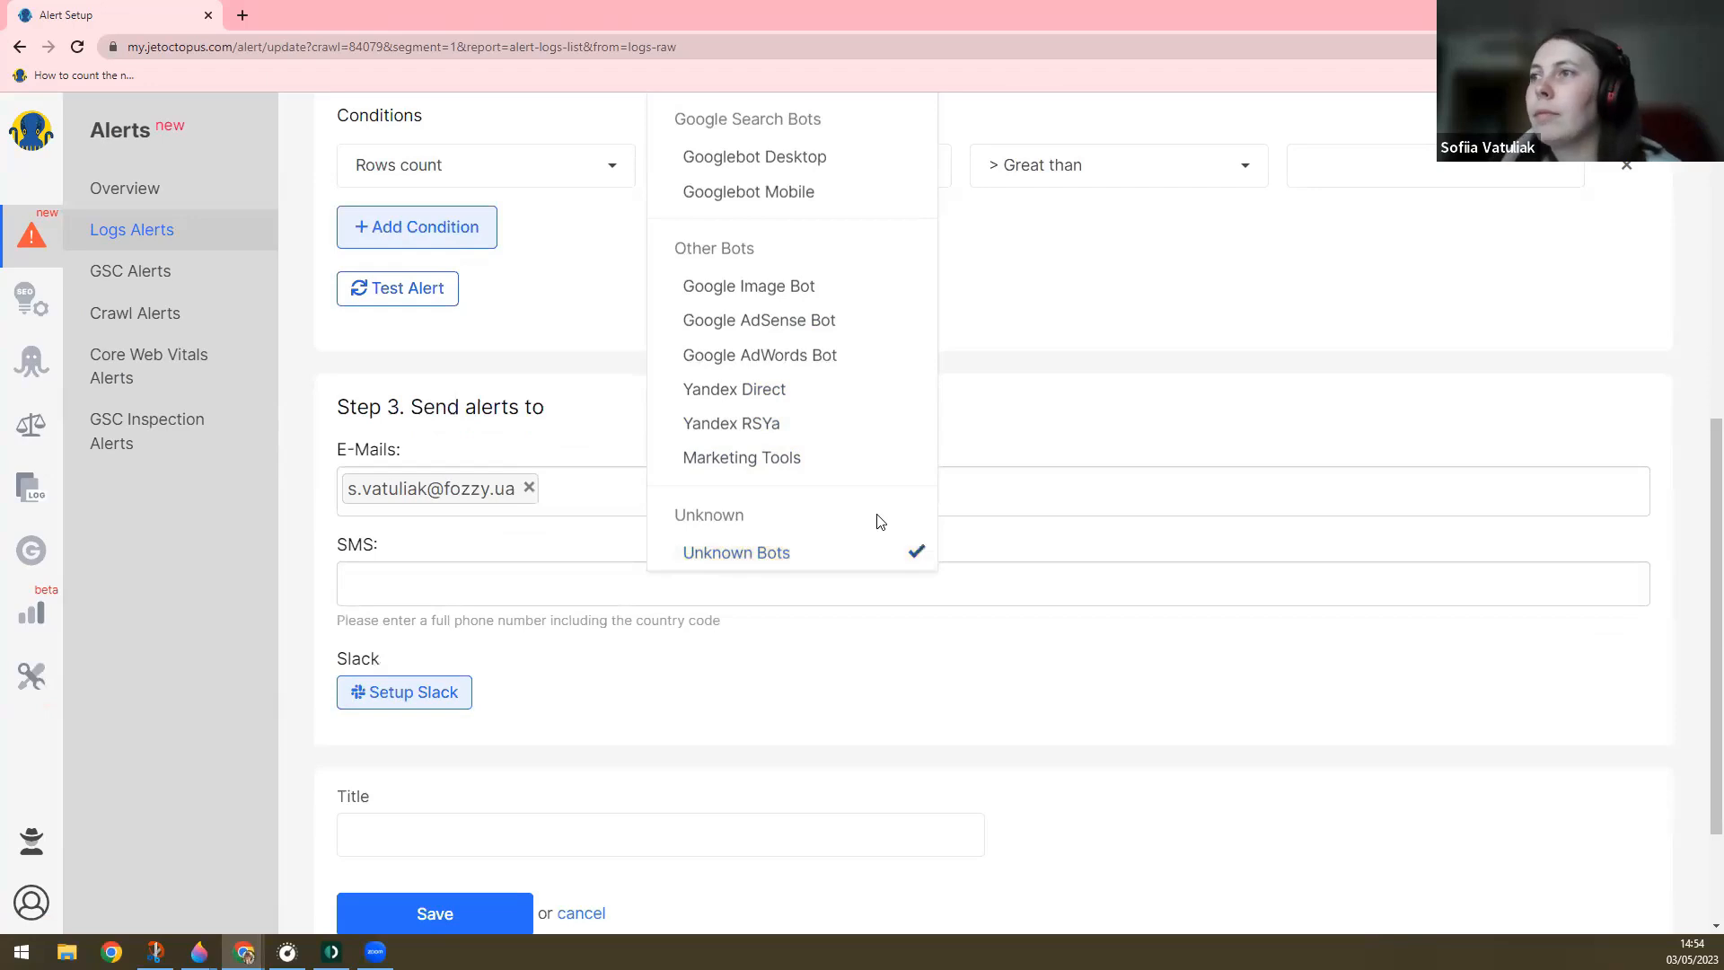
pyautogui.scroll(2, 884, 489)
pyautogui.scroll(1, 885, 482)
pyautogui.moveTo(404, 389); pyautogui.dragTo(399, 392)
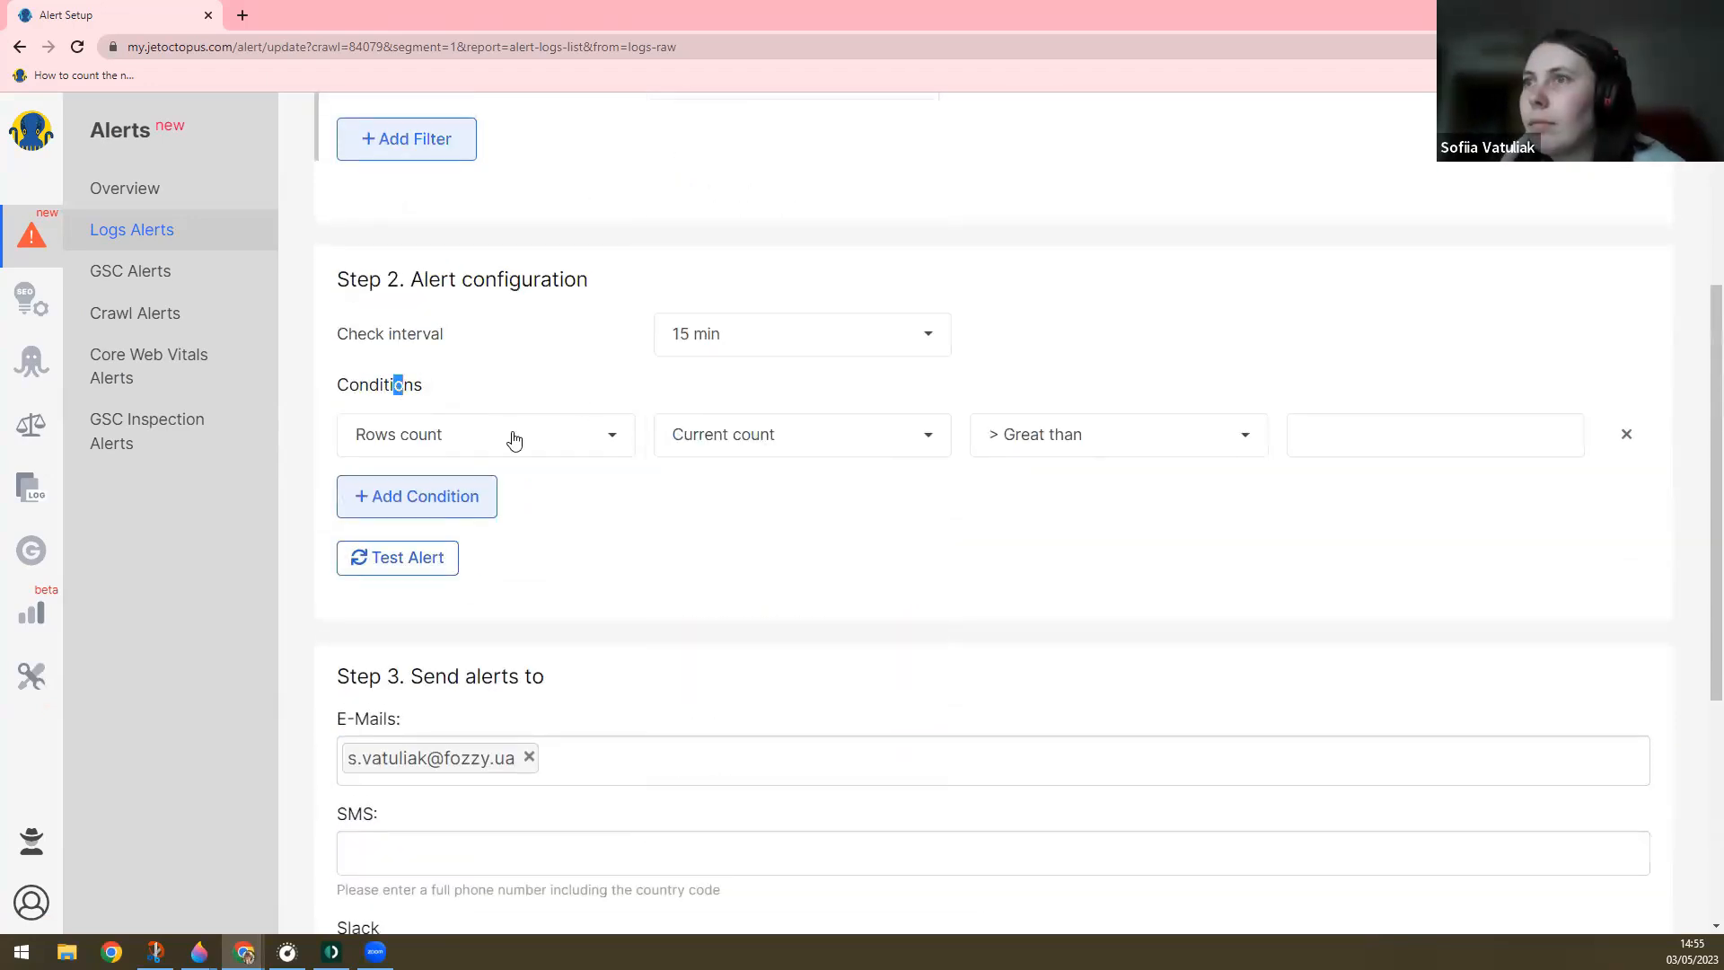
pyautogui.scroll(1, 568, 400)
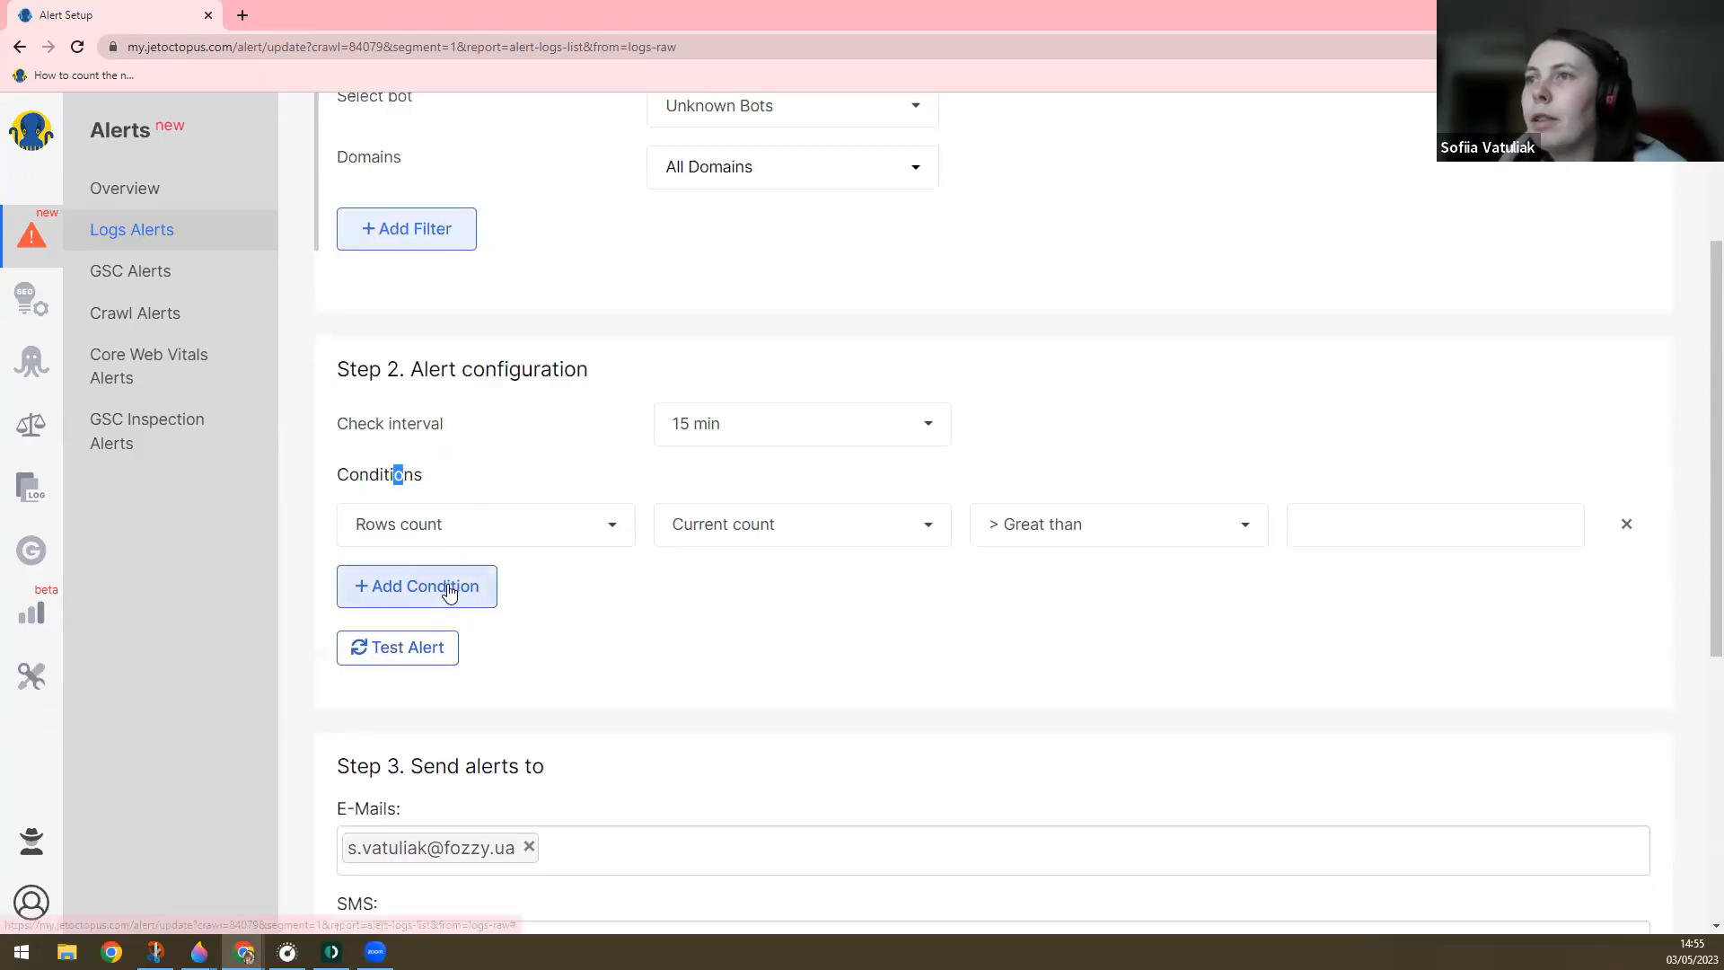
# - Add a dataset filter for Bot Validation Status equal to Fake bot
pyautogui.scroll(3, 503, 539)
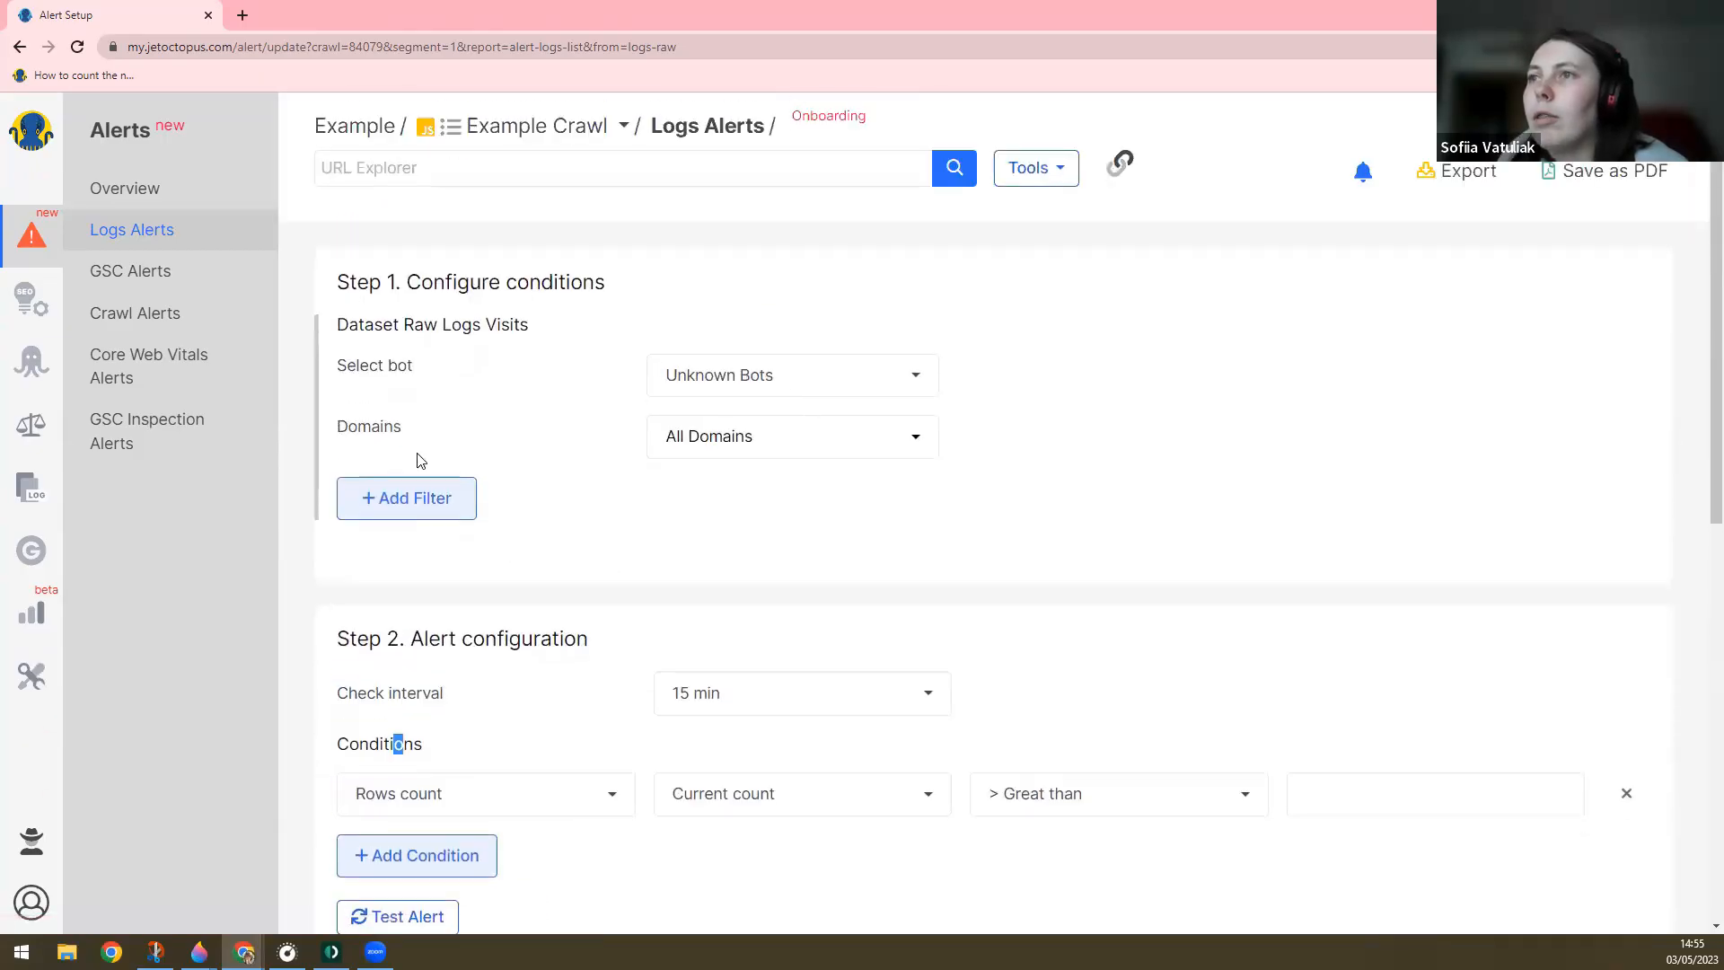
pyautogui.click(429, 499)
pyautogui.click(431, 500)
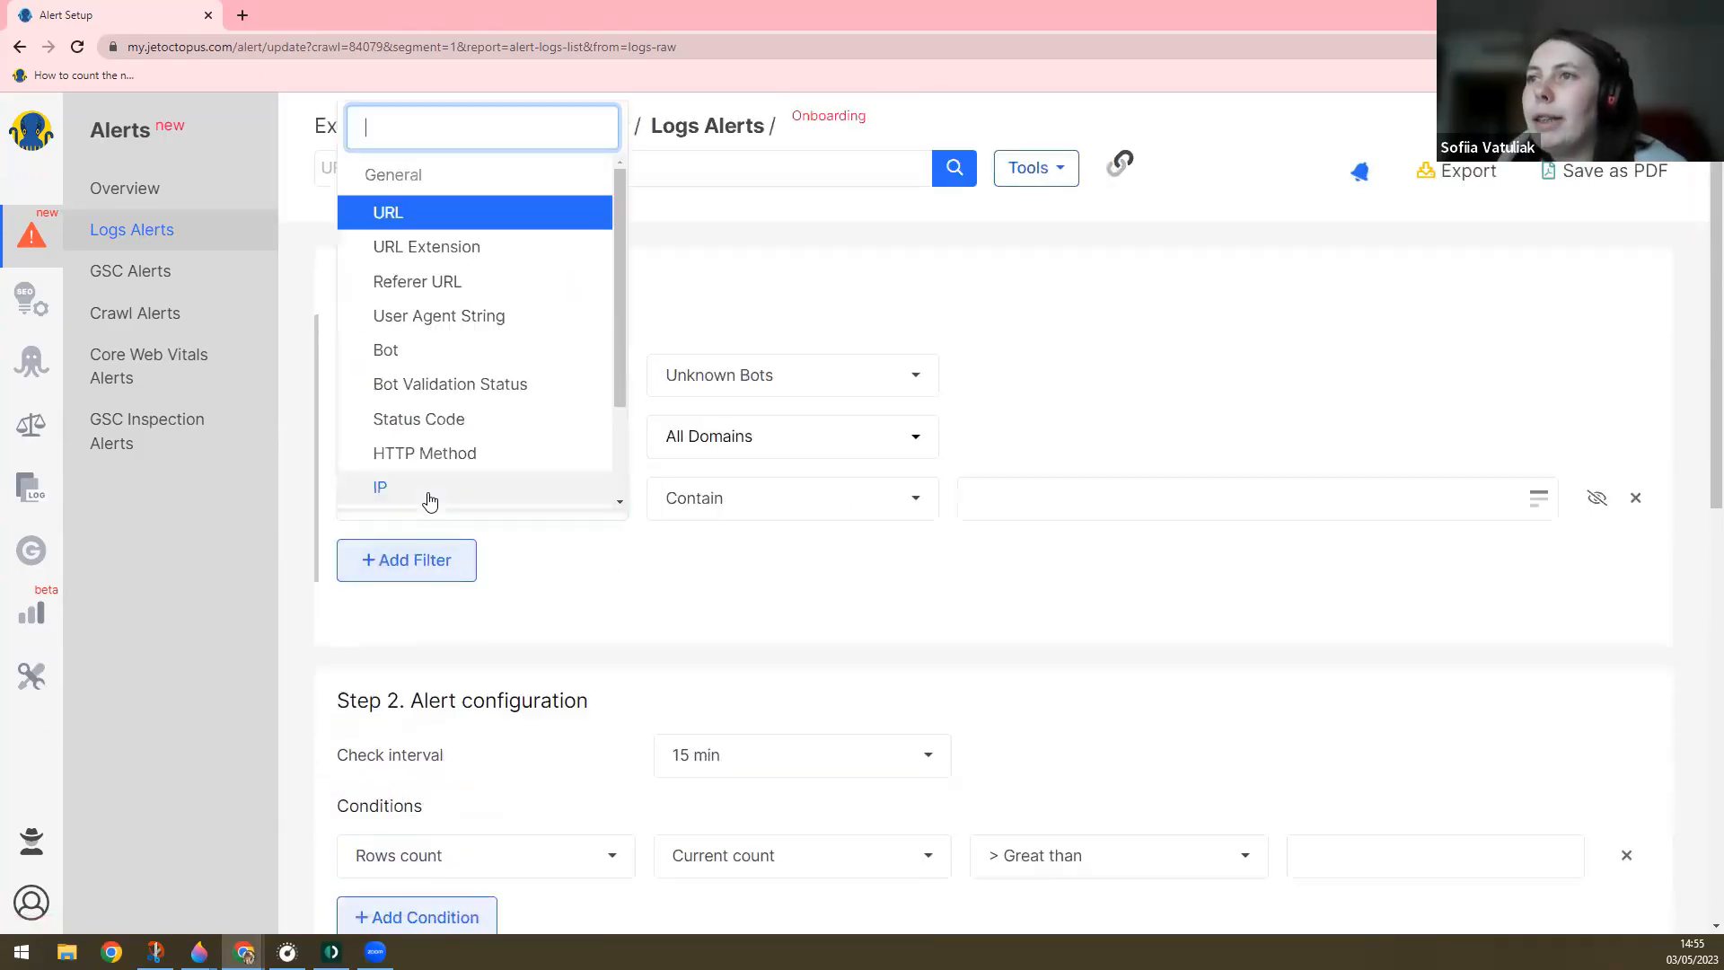
pyautogui.click(460, 392)
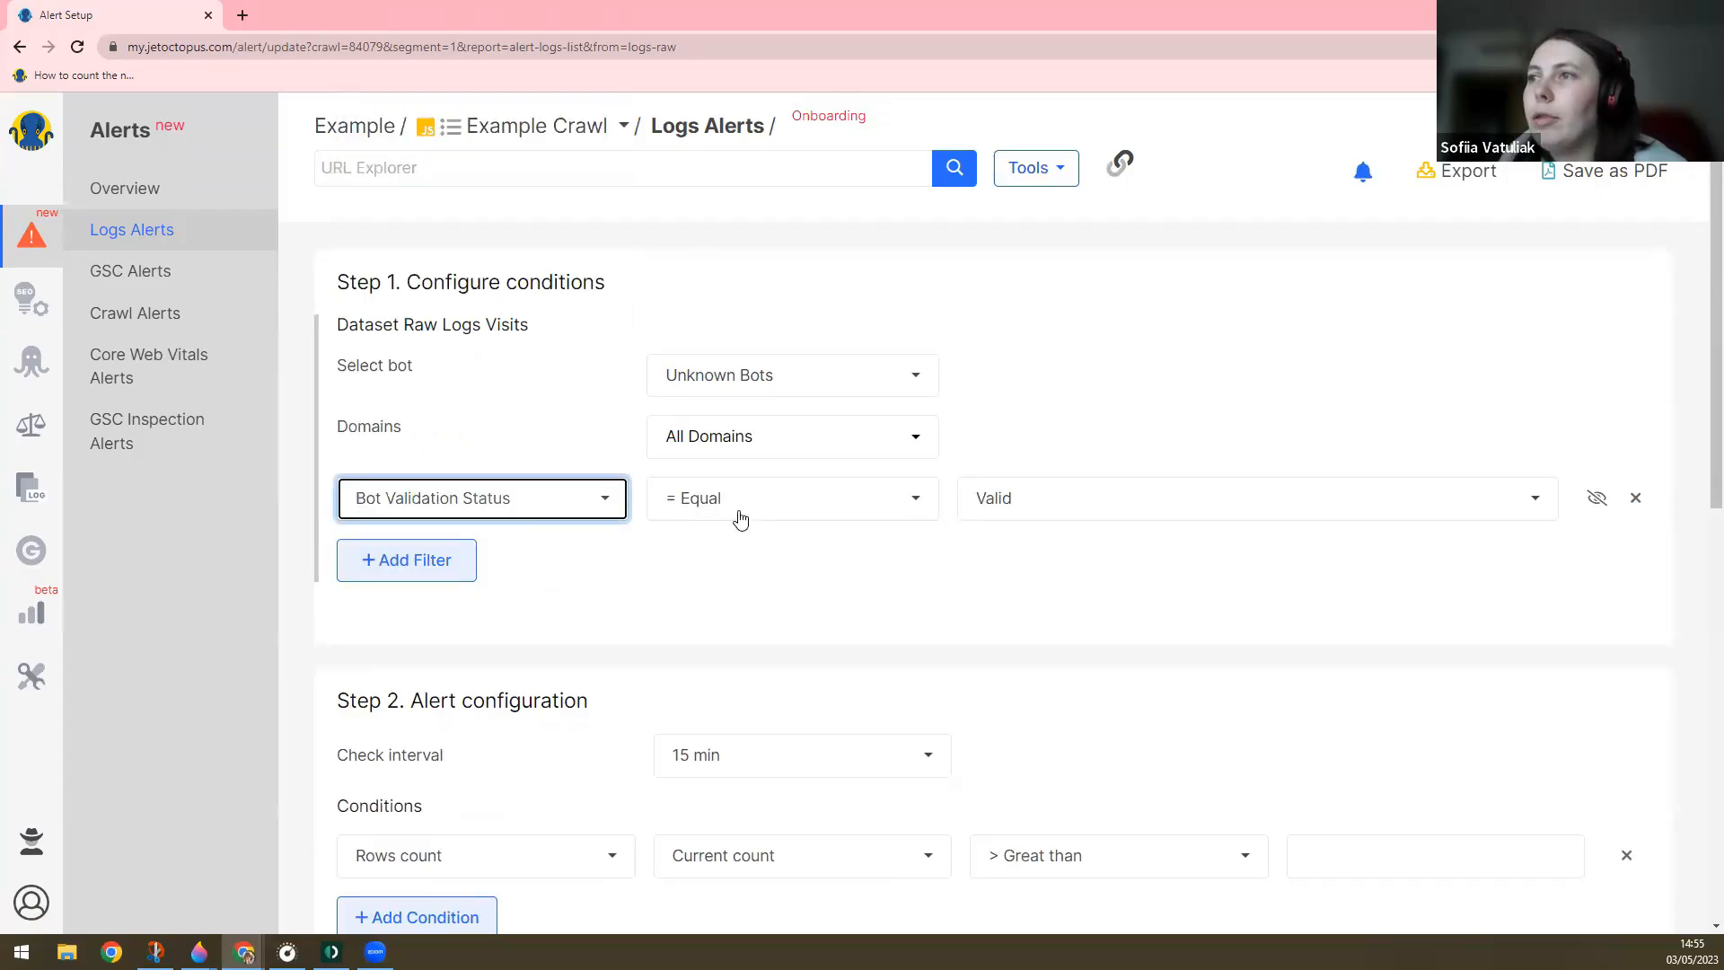
pyautogui.click(1000, 501)
pyautogui.click(1014, 627)
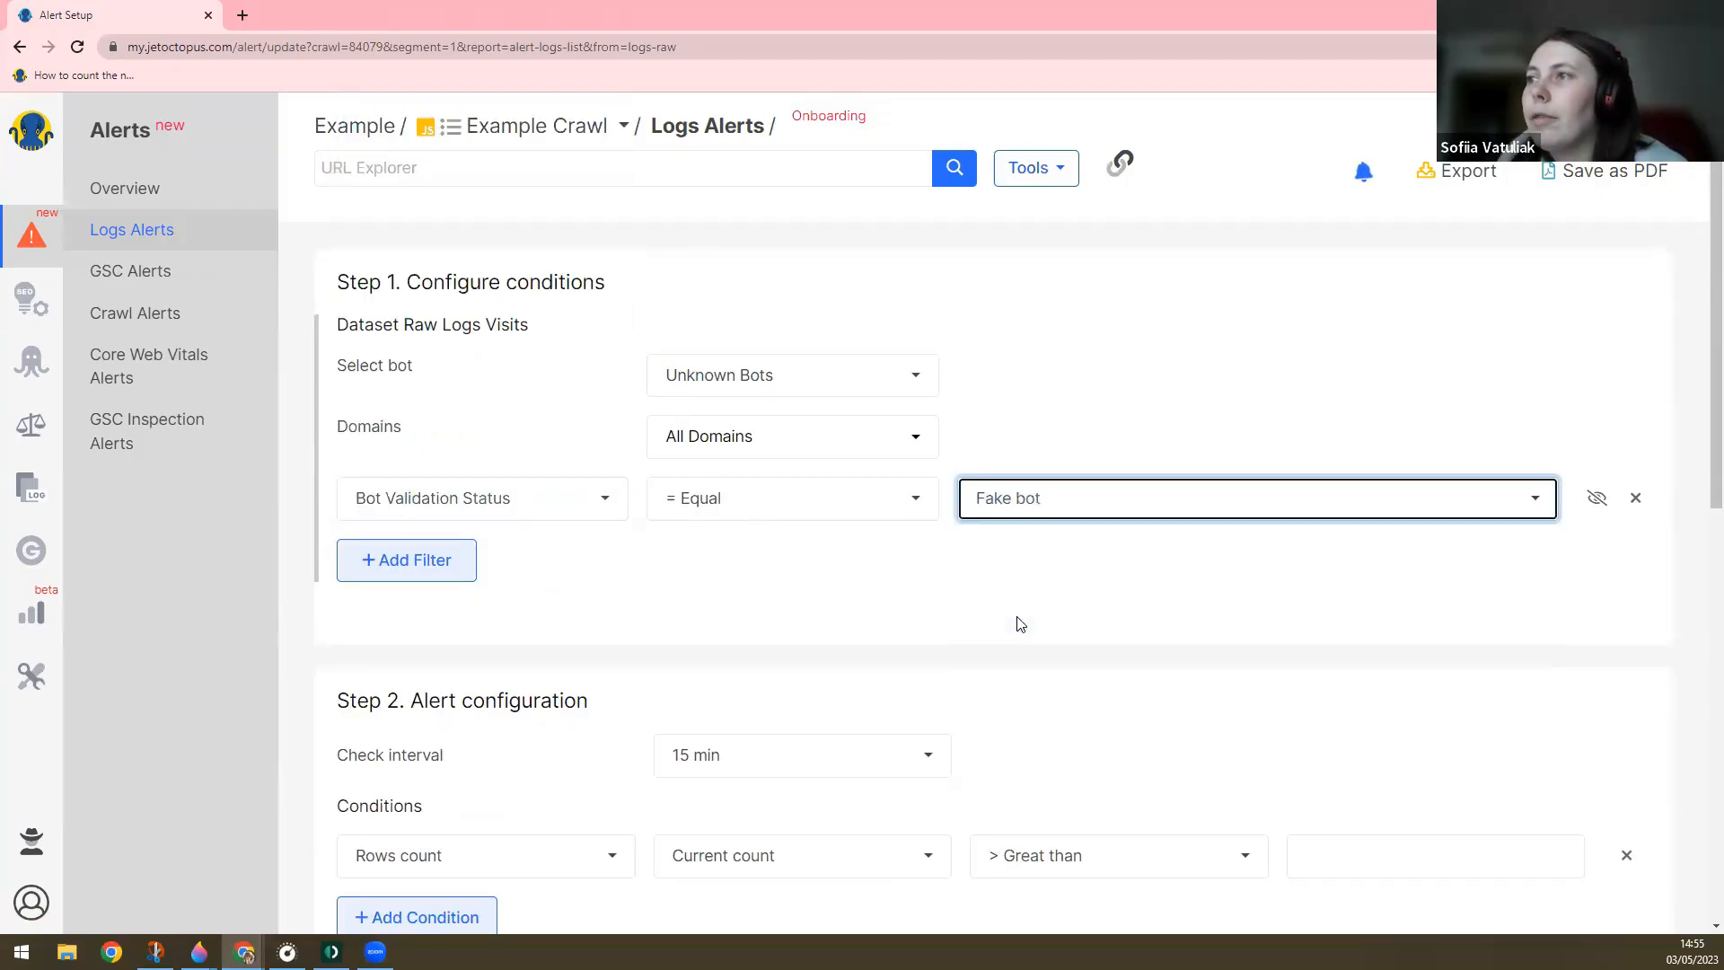
# - Set the fake bot alert's check interval to Week
pyautogui.scroll(-1, 761, 527)
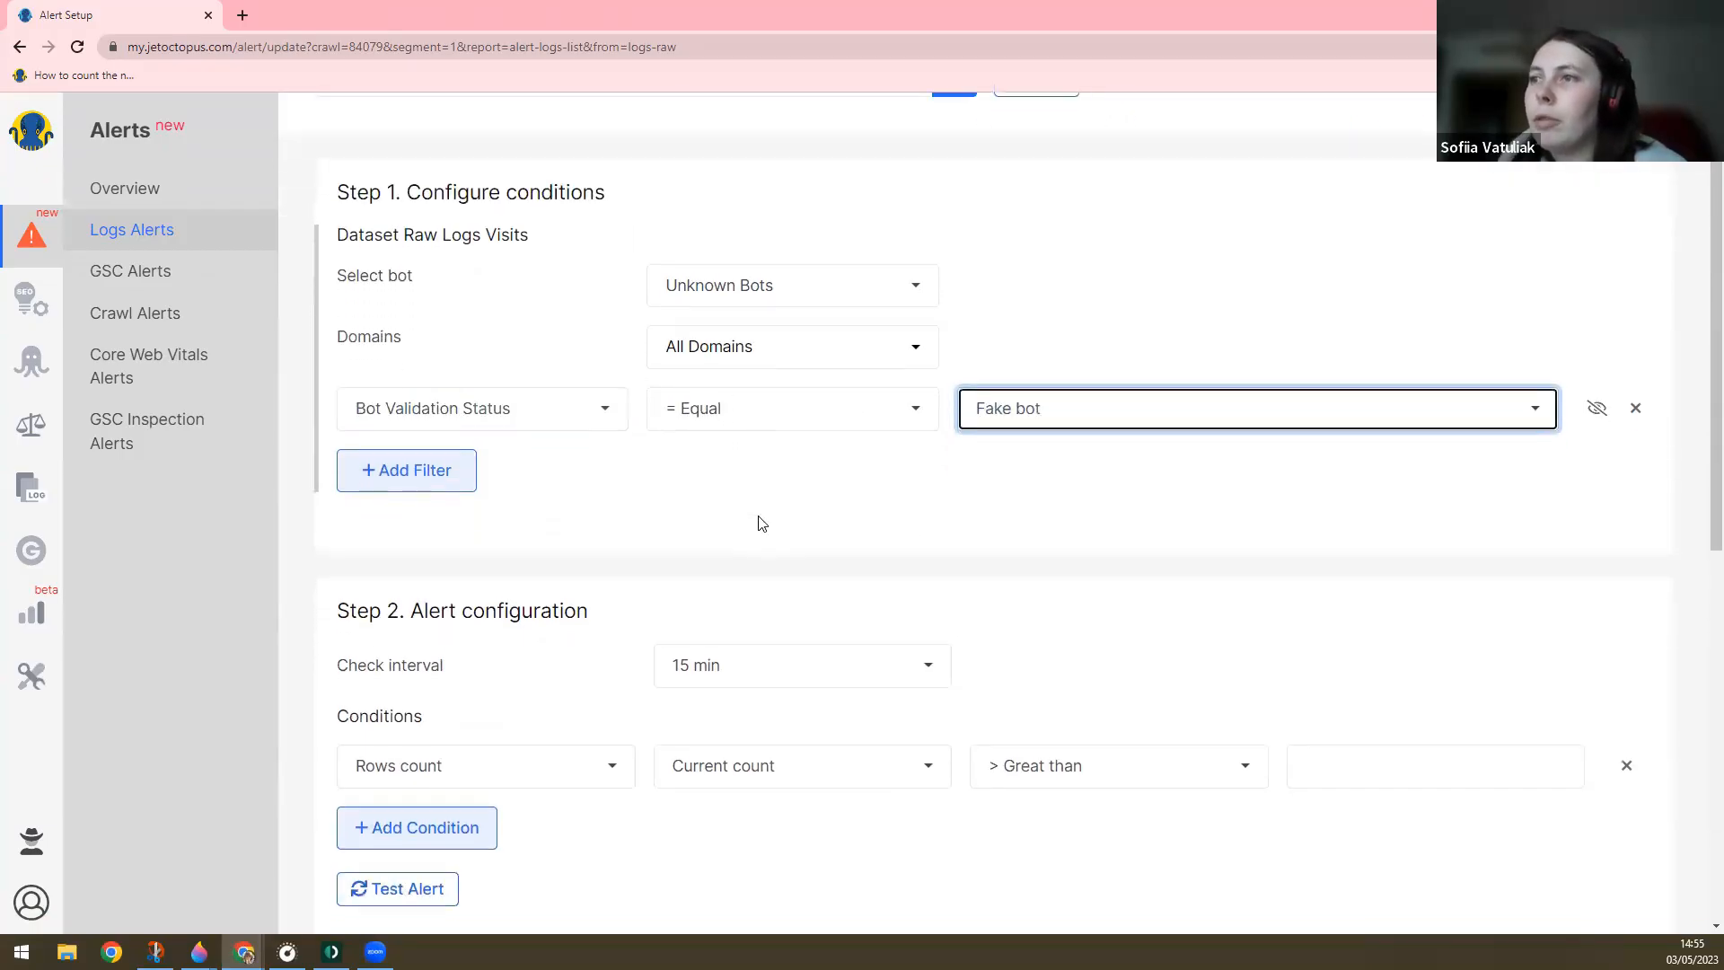
pyautogui.click(732, 672)
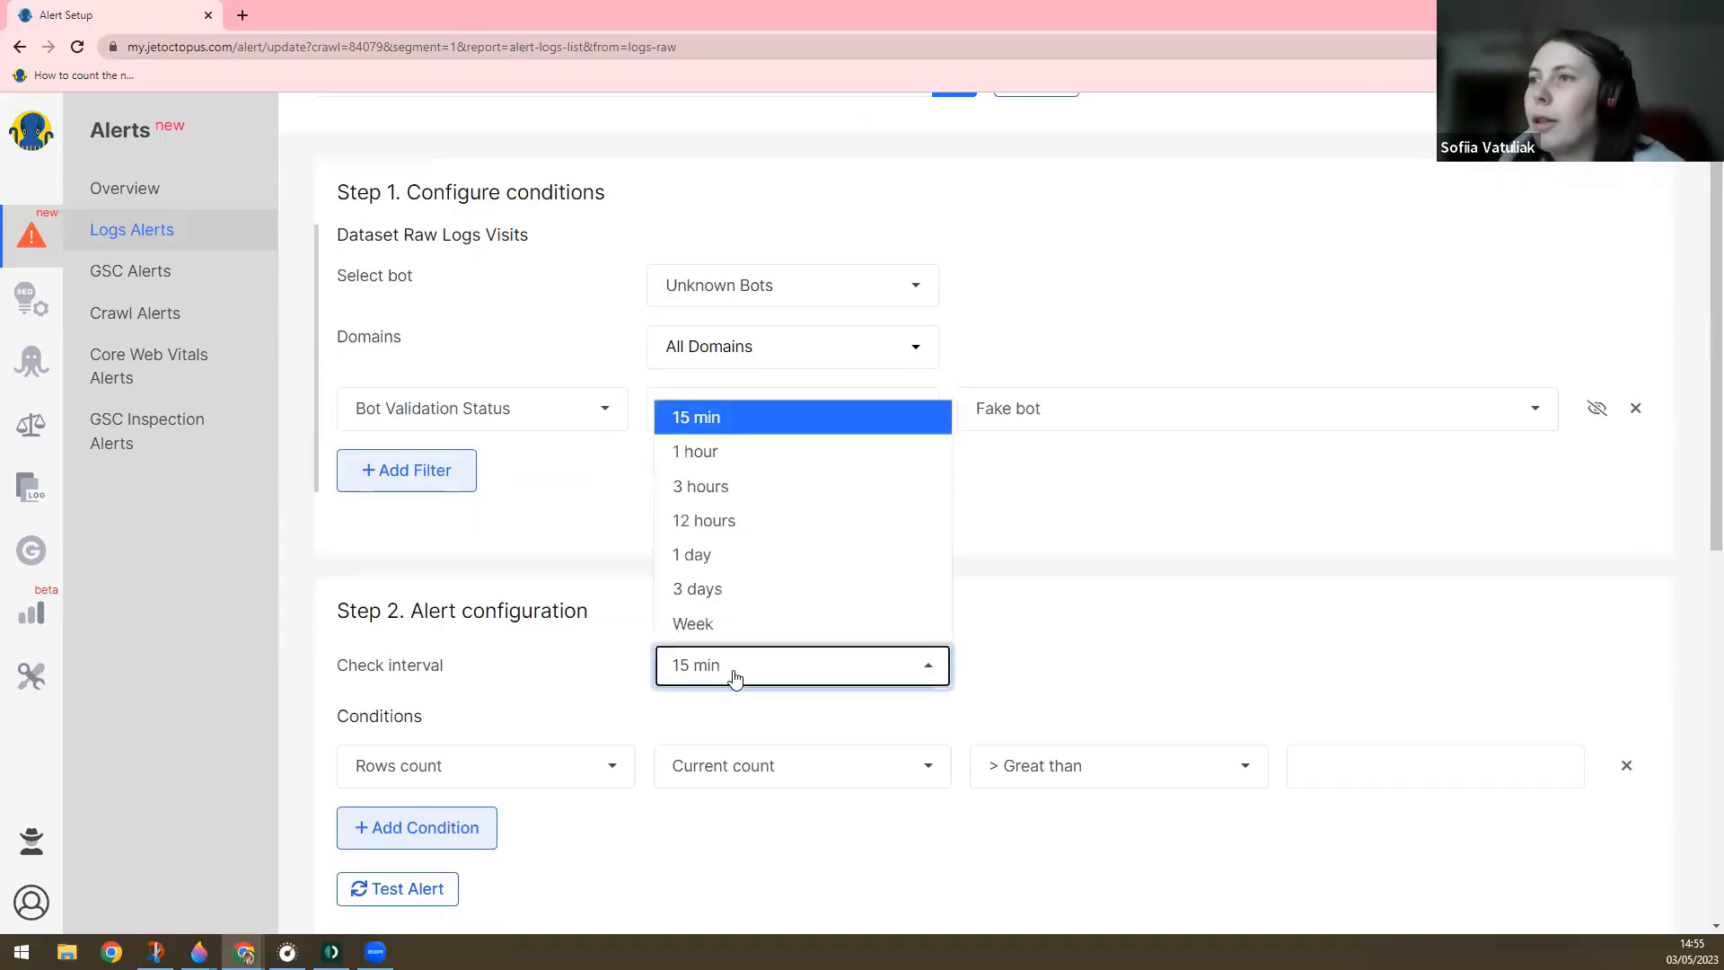
pyautogui.click(733, 624)
pyautogui.scroll(-1, 727, 628)
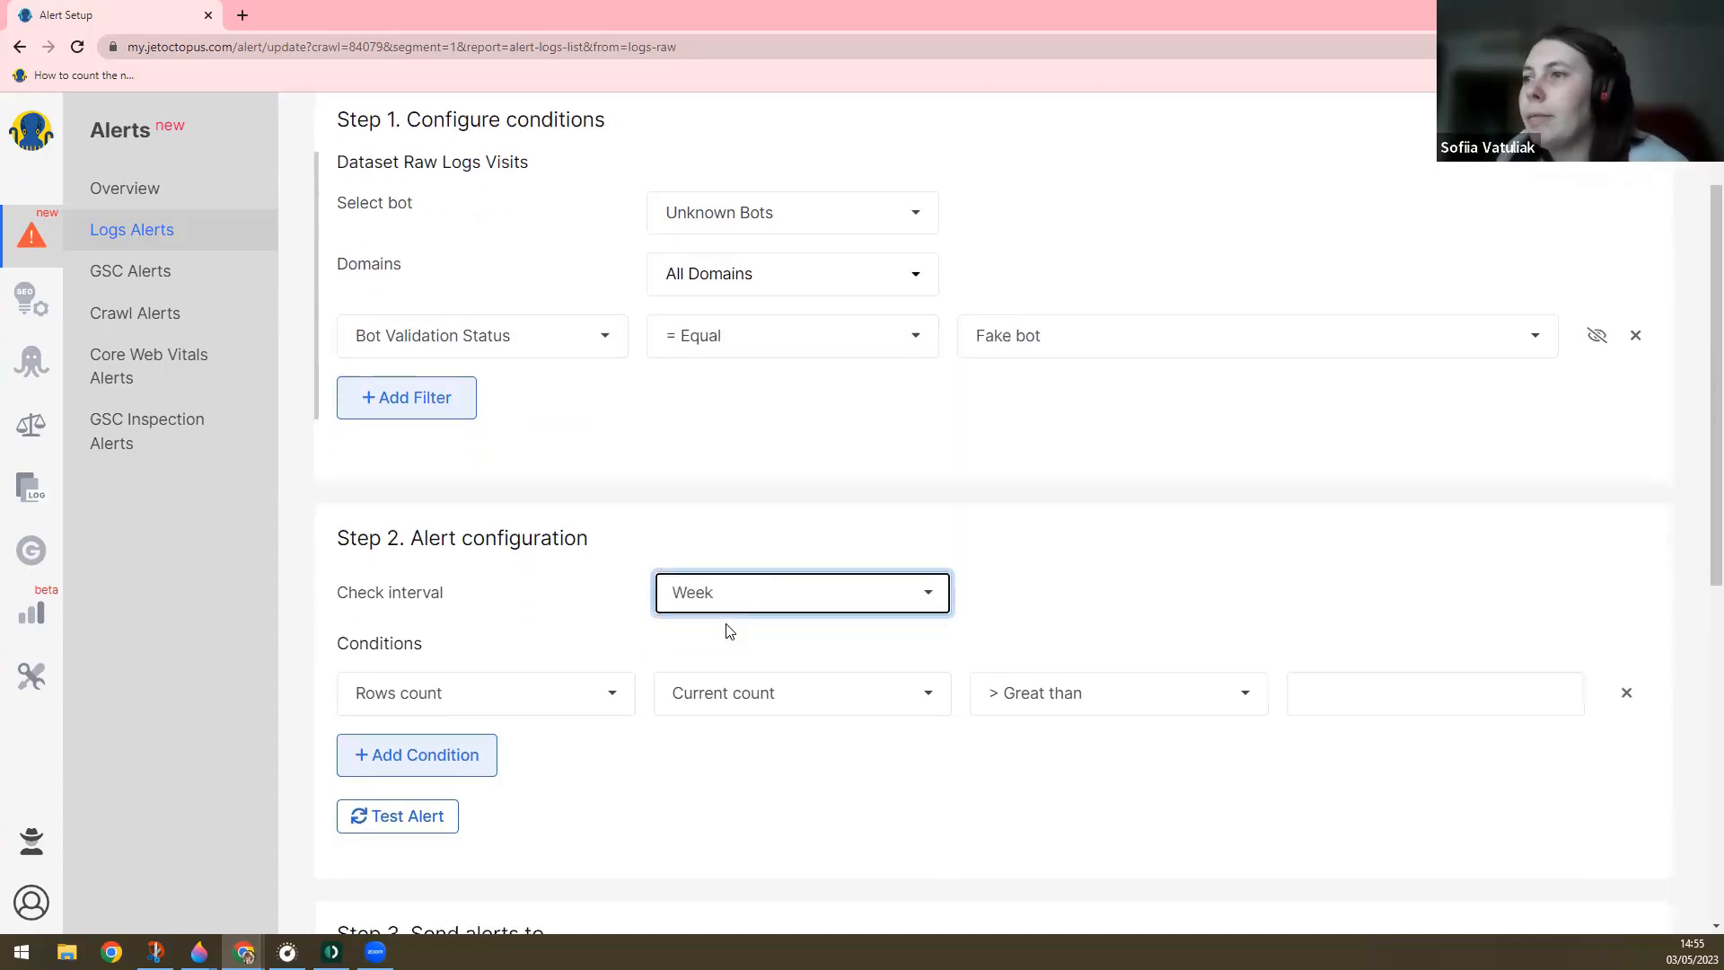
# - Configure the rows count condition to trigger when the current count has increased more than 50 %
pyautogui.click(709, 687)
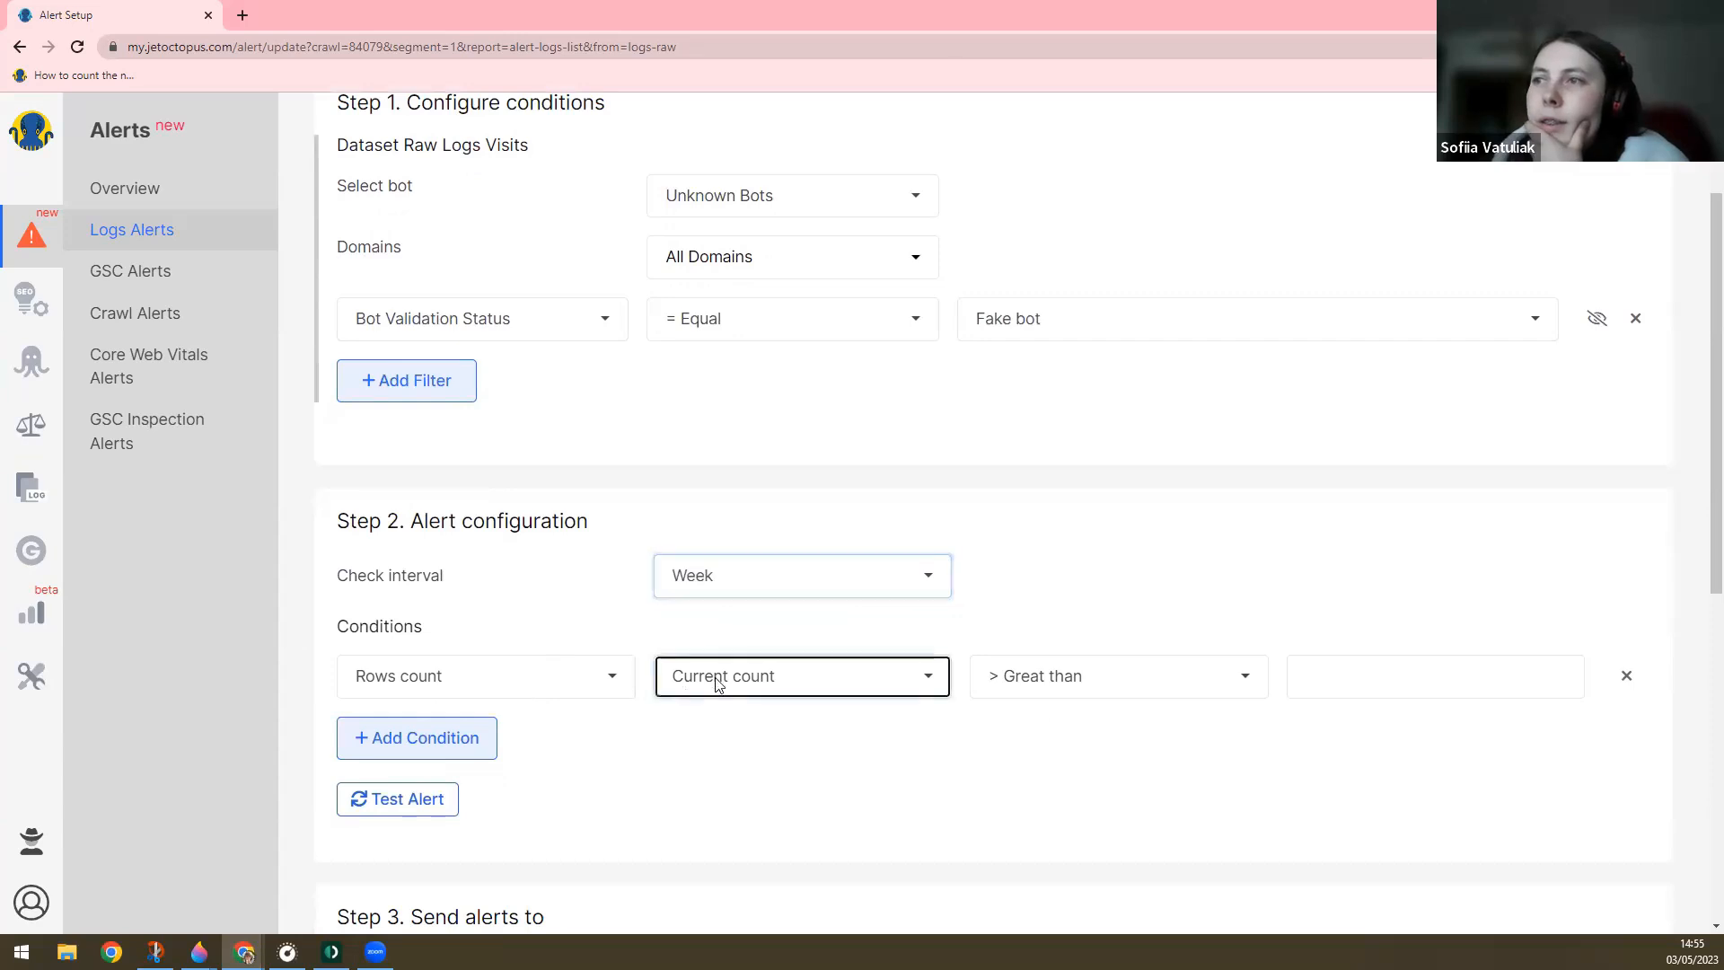
pyautogui.click(548, 680)
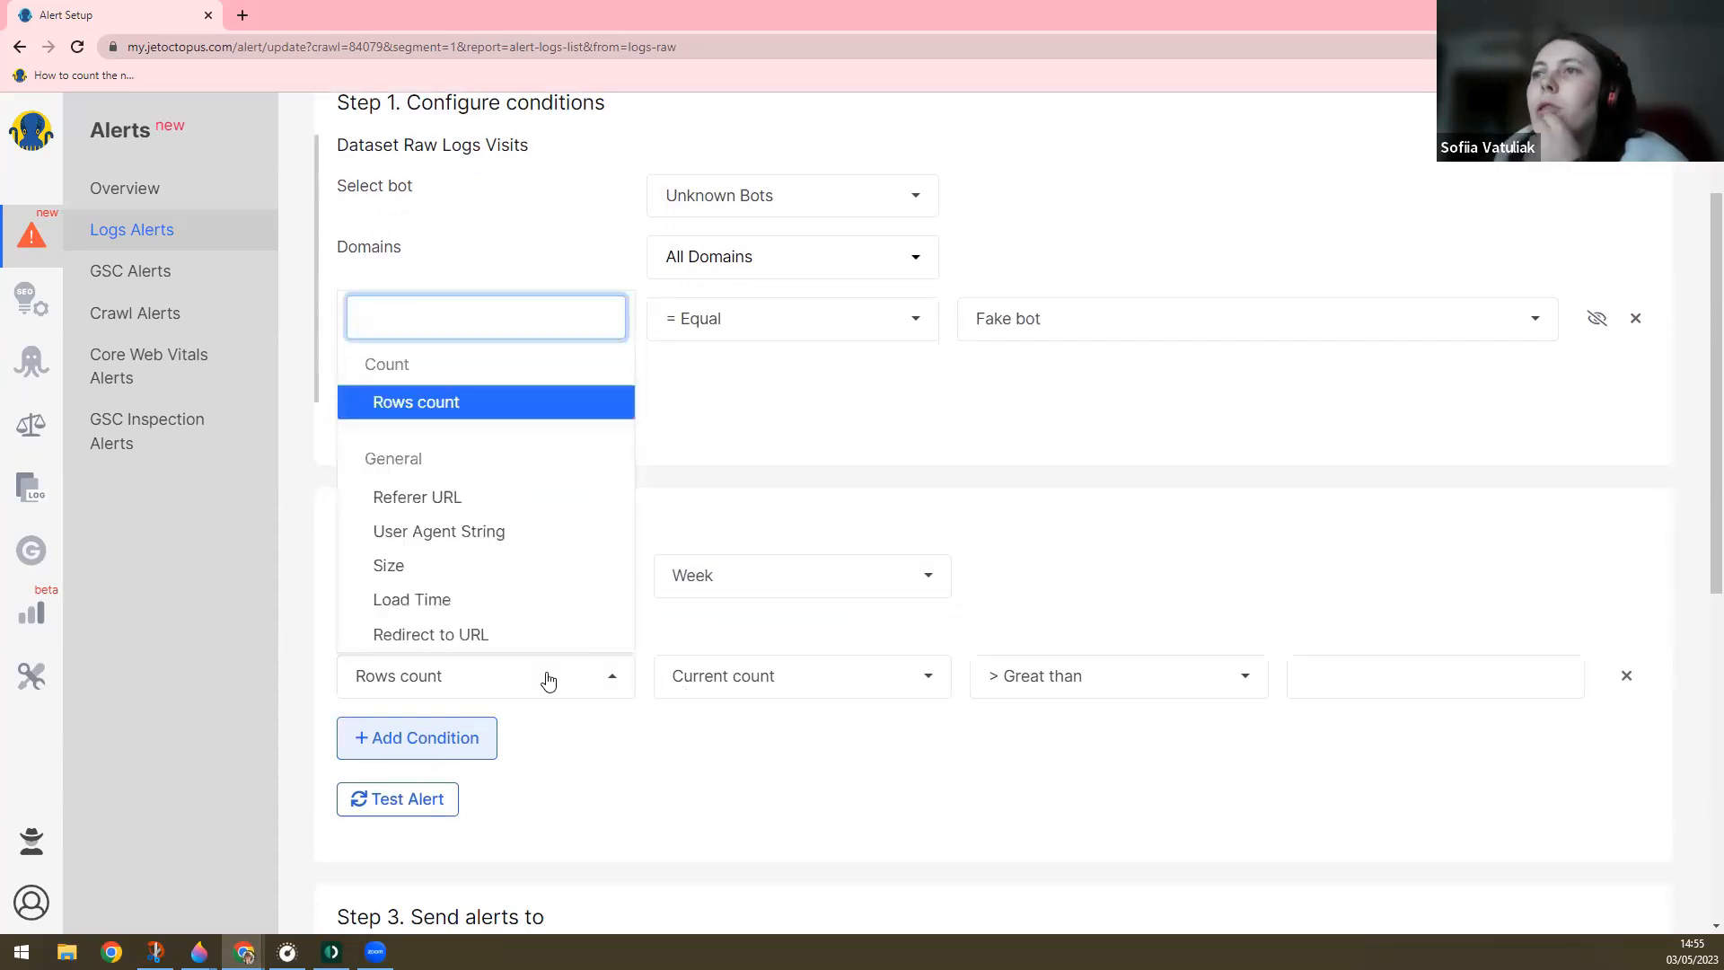
pyautogui.click(744, 681)
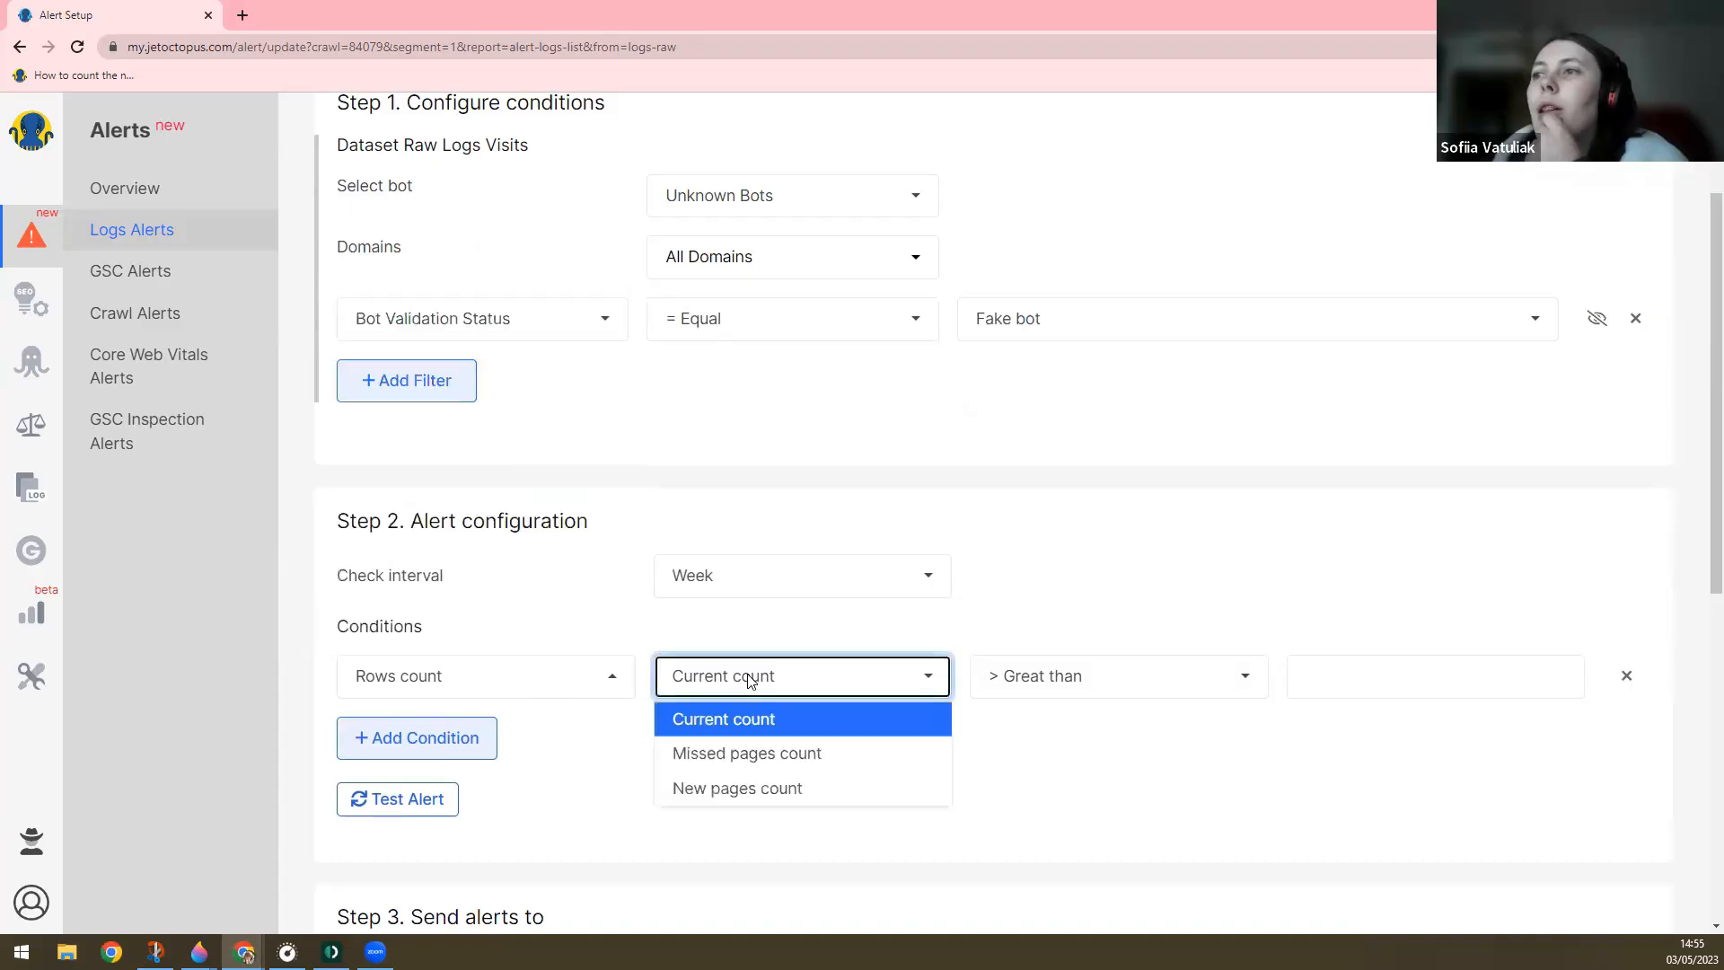
pyautogui.click(771, 718)
pyautogui.click(1054, 680)
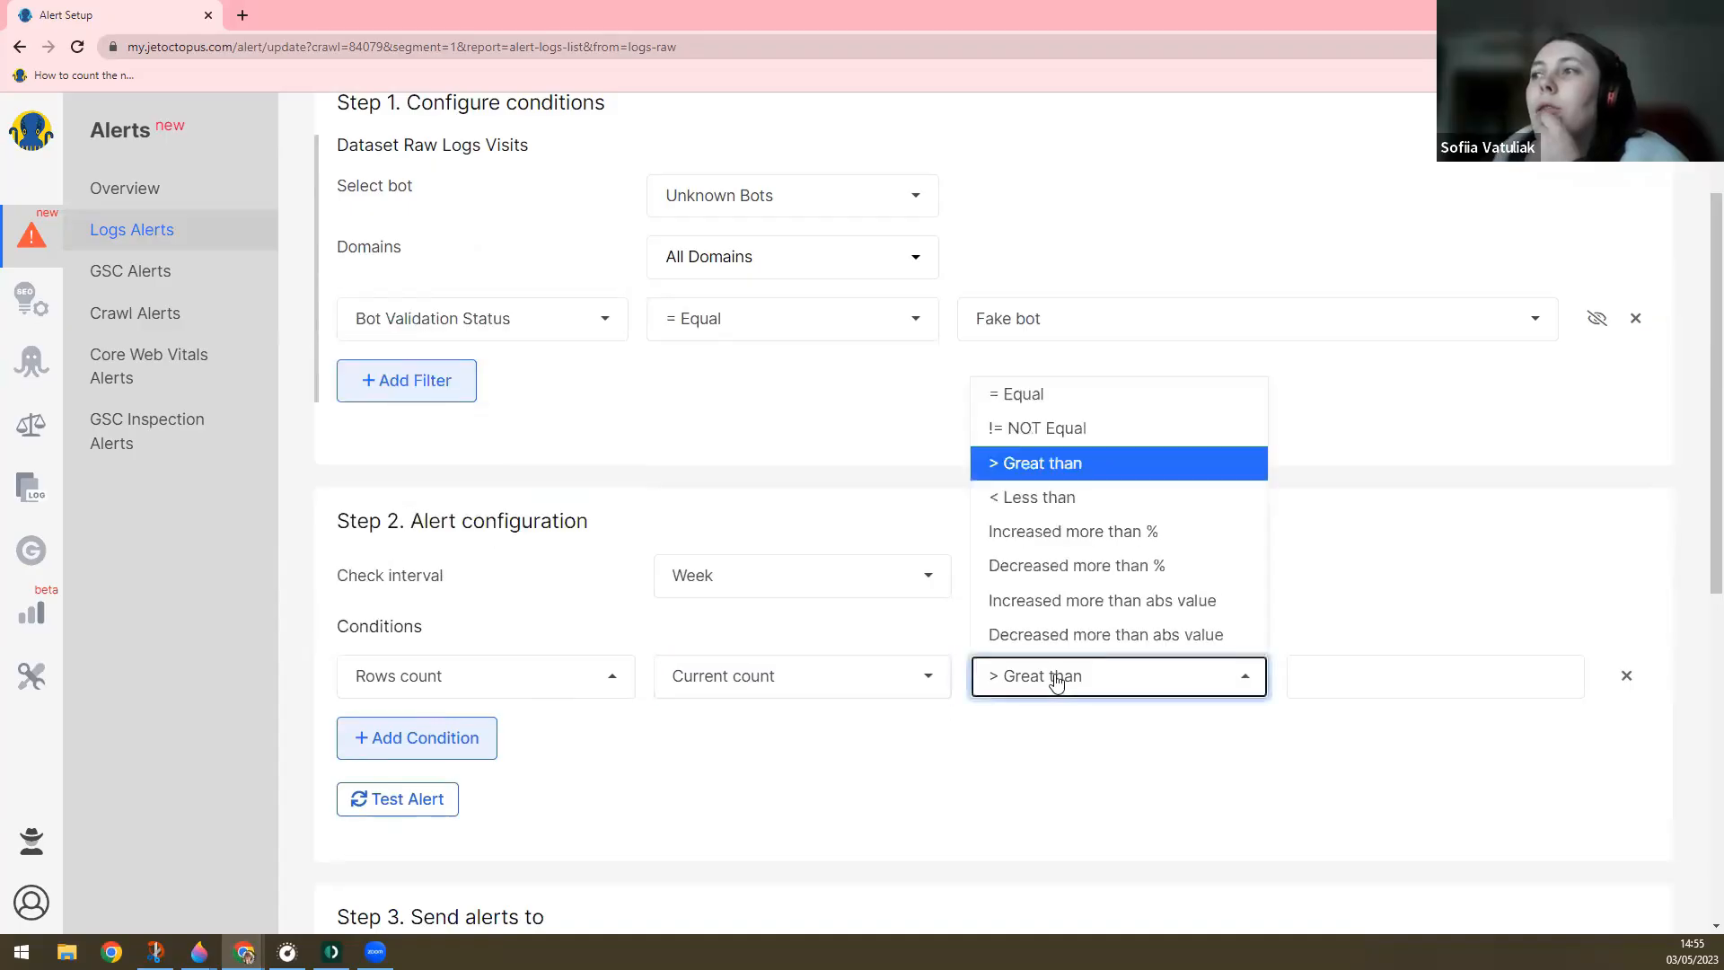
pyautogui.click(1070, 532)
pyautogui.click(1304, 688)
pyautogui.write('50')
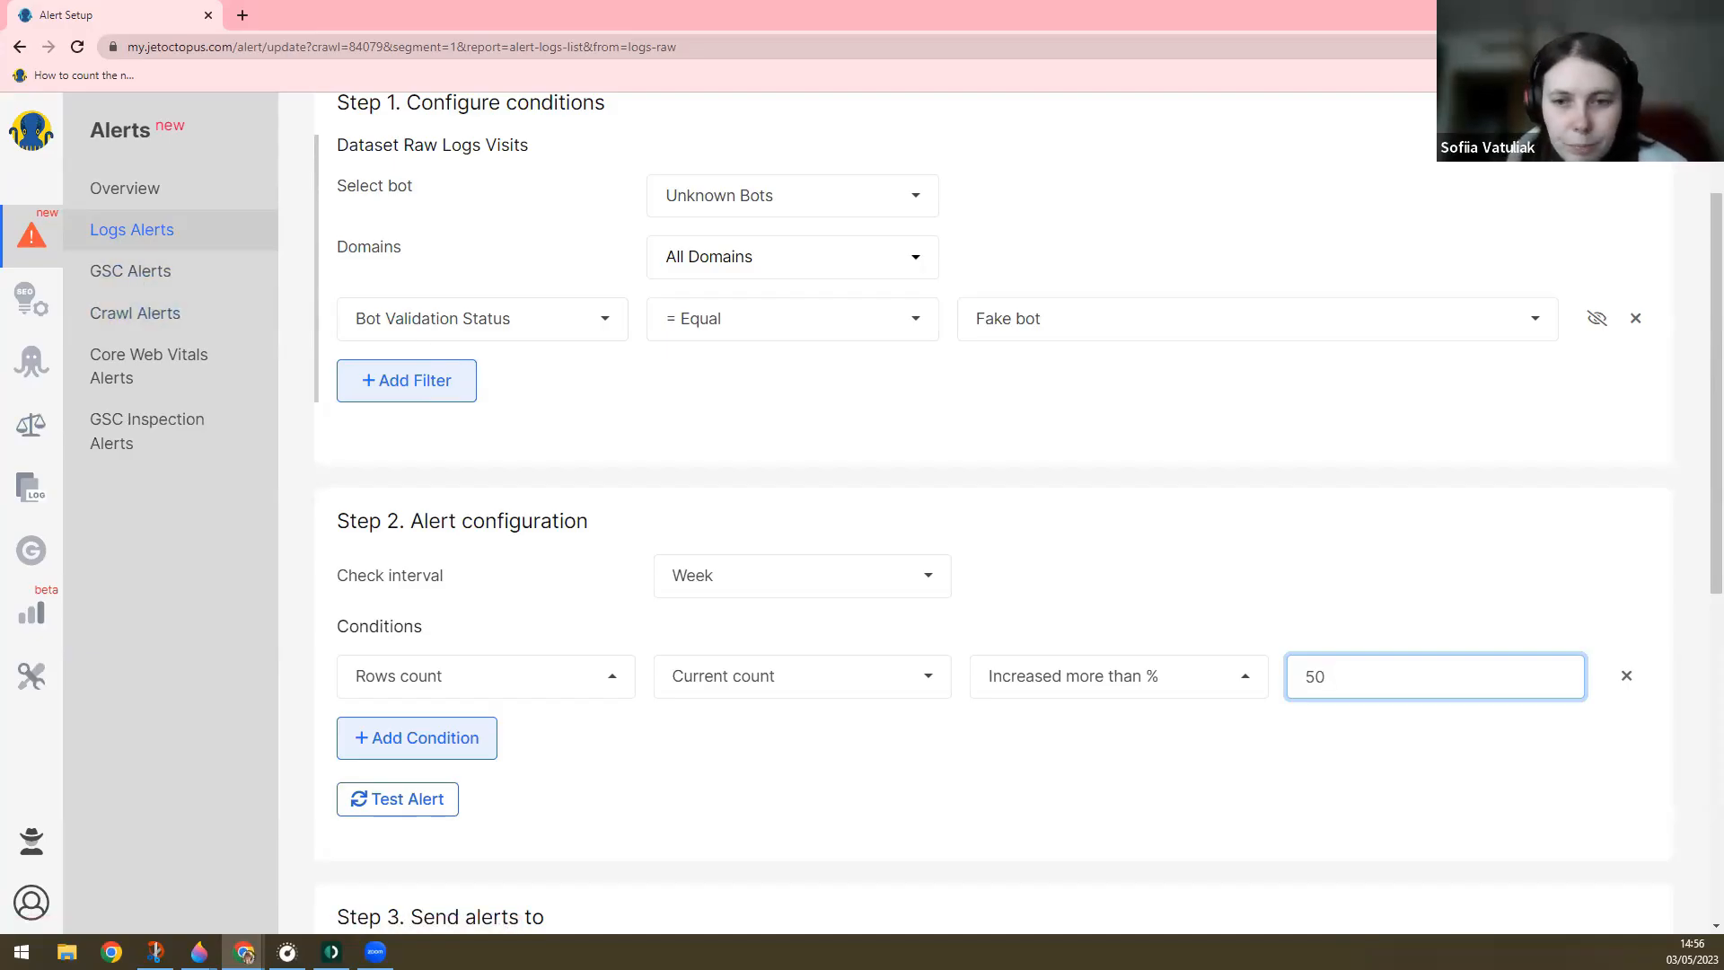
pyautogui.click(1033, 779)
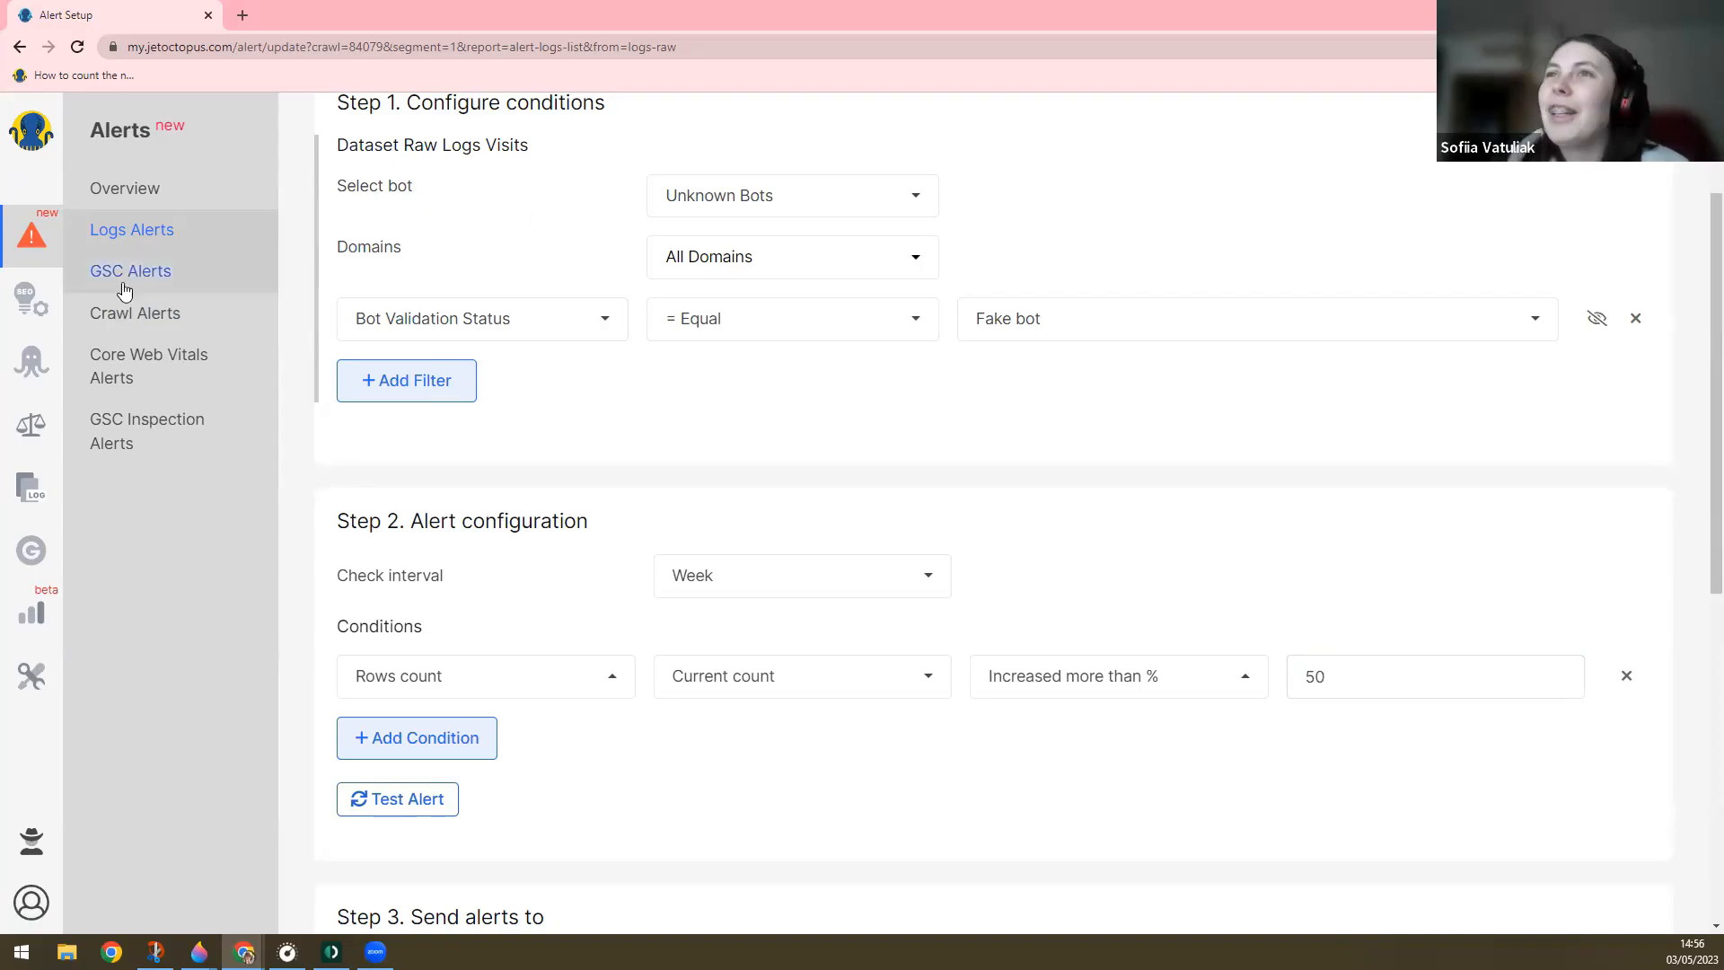
# - View the GSC alerts list, then return to the logs alerts list and review its entries
pyautogui.click(151, 271)
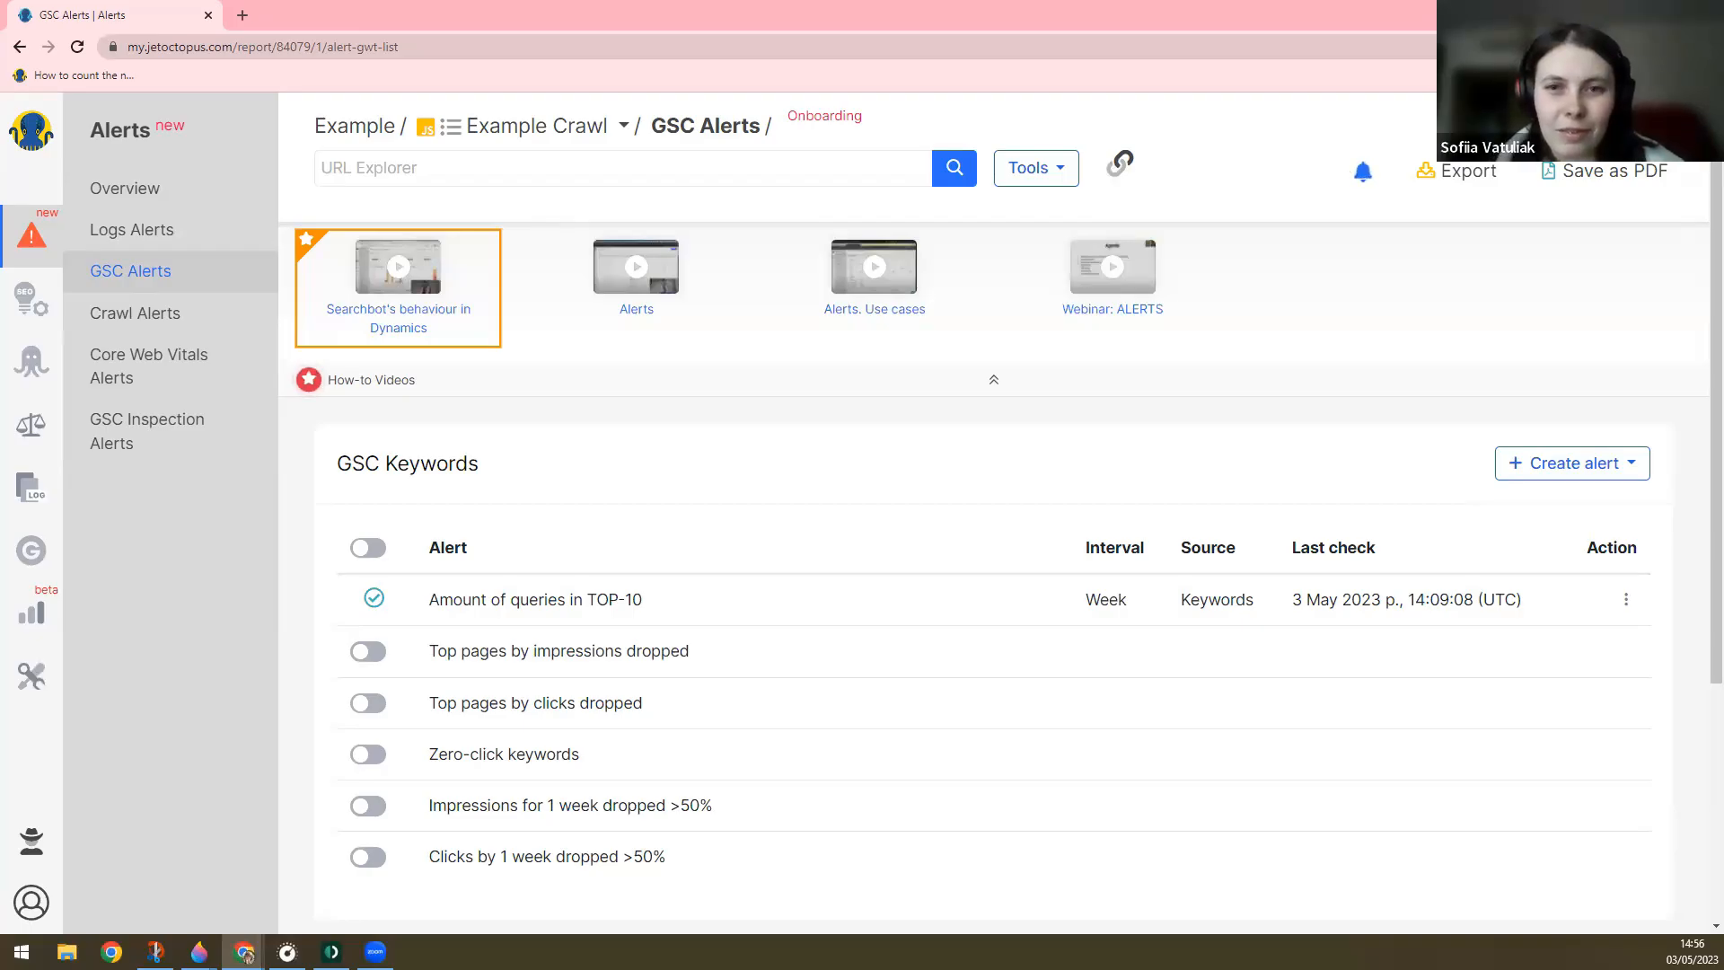
pyautogui.click(174, 233)
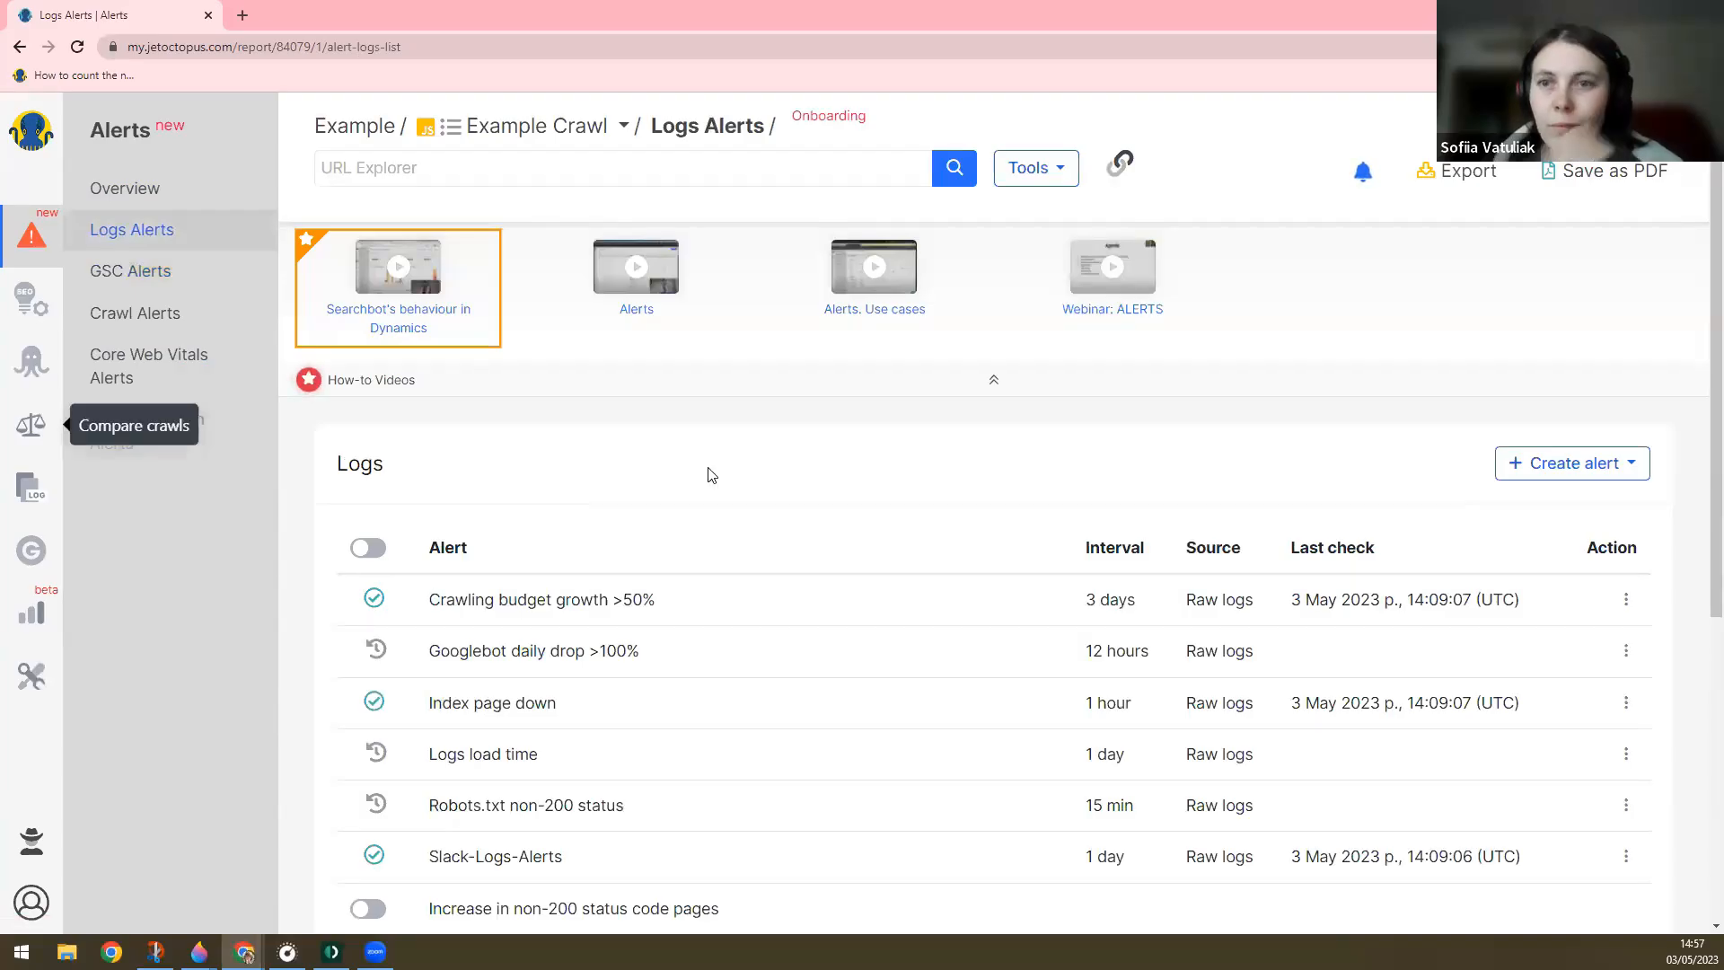
pyautogui.scroll(-3, 616, 639)
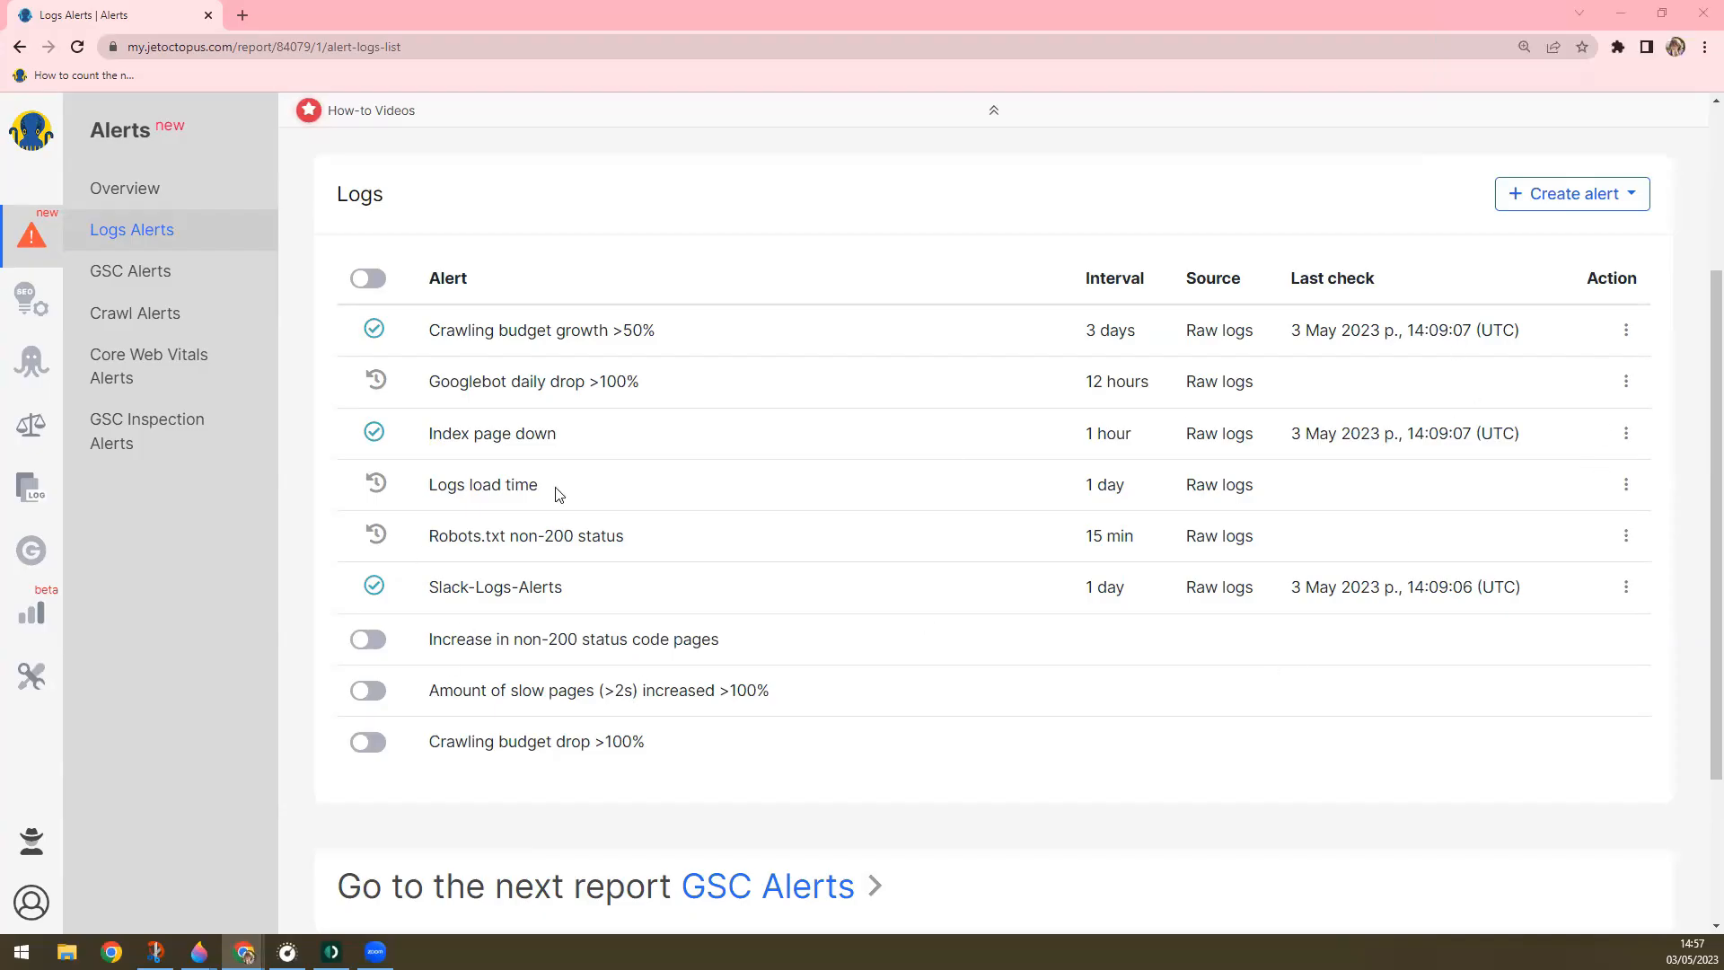
# - Open the Logs load time alert for editing and review its dataset filter, check interval and trigger condition
pyautogui.click(1627, 485)
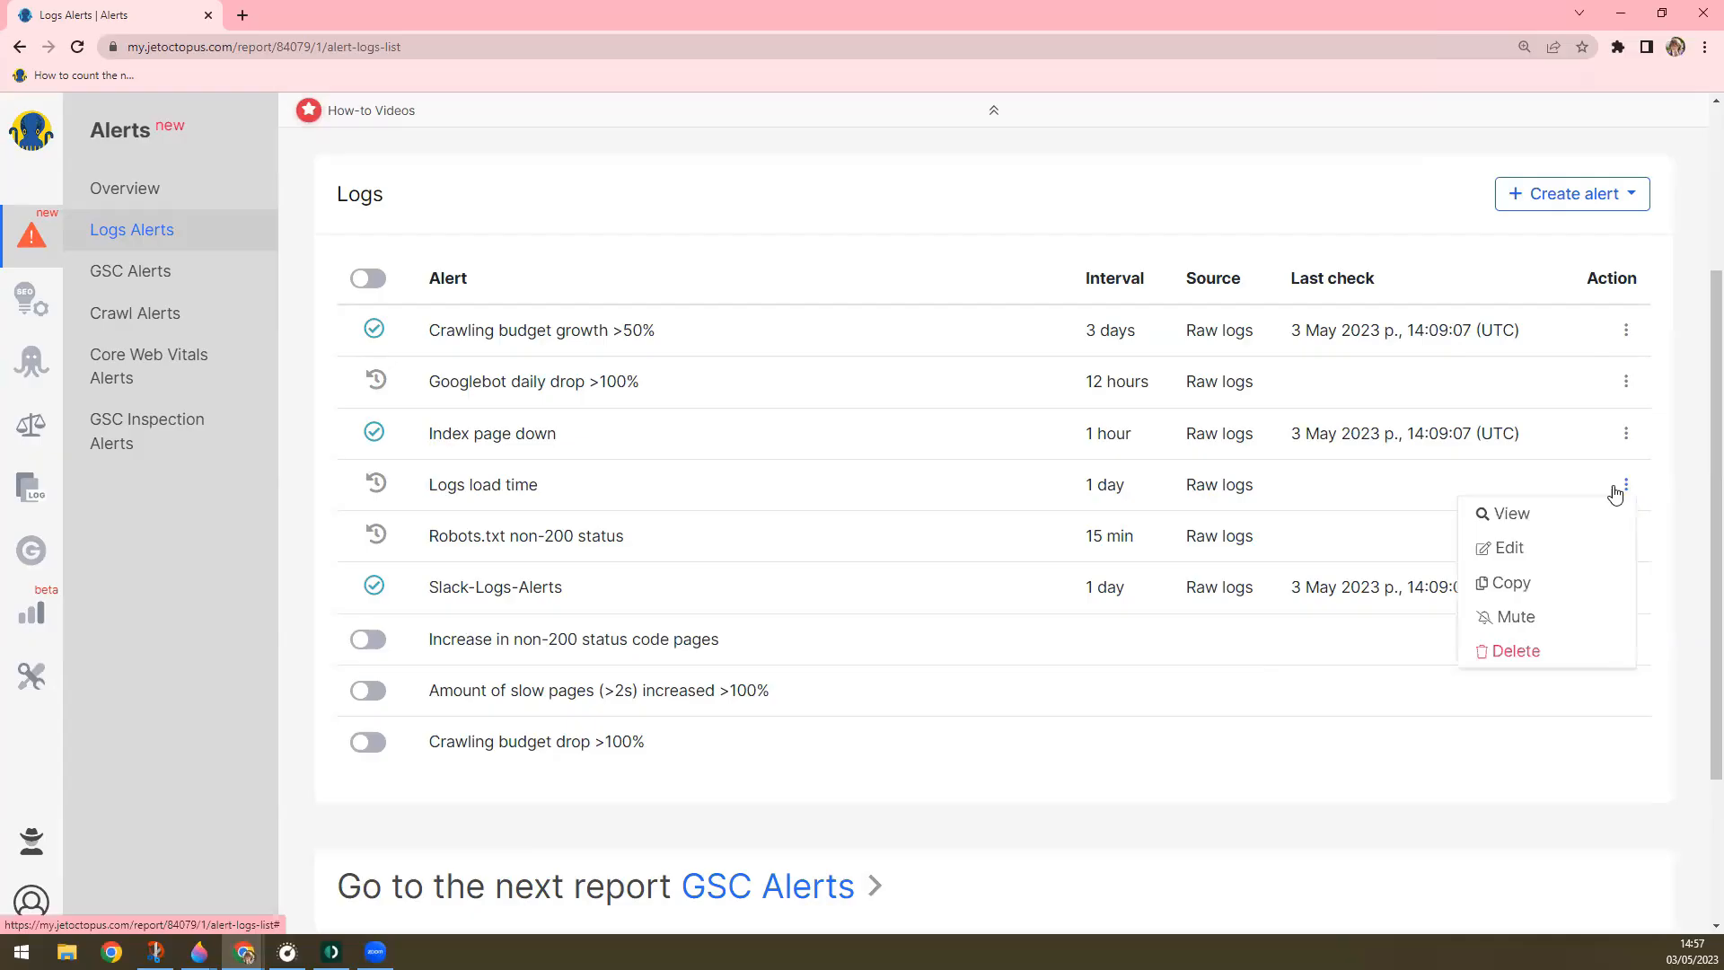
pyautogui.click(1517, 547)
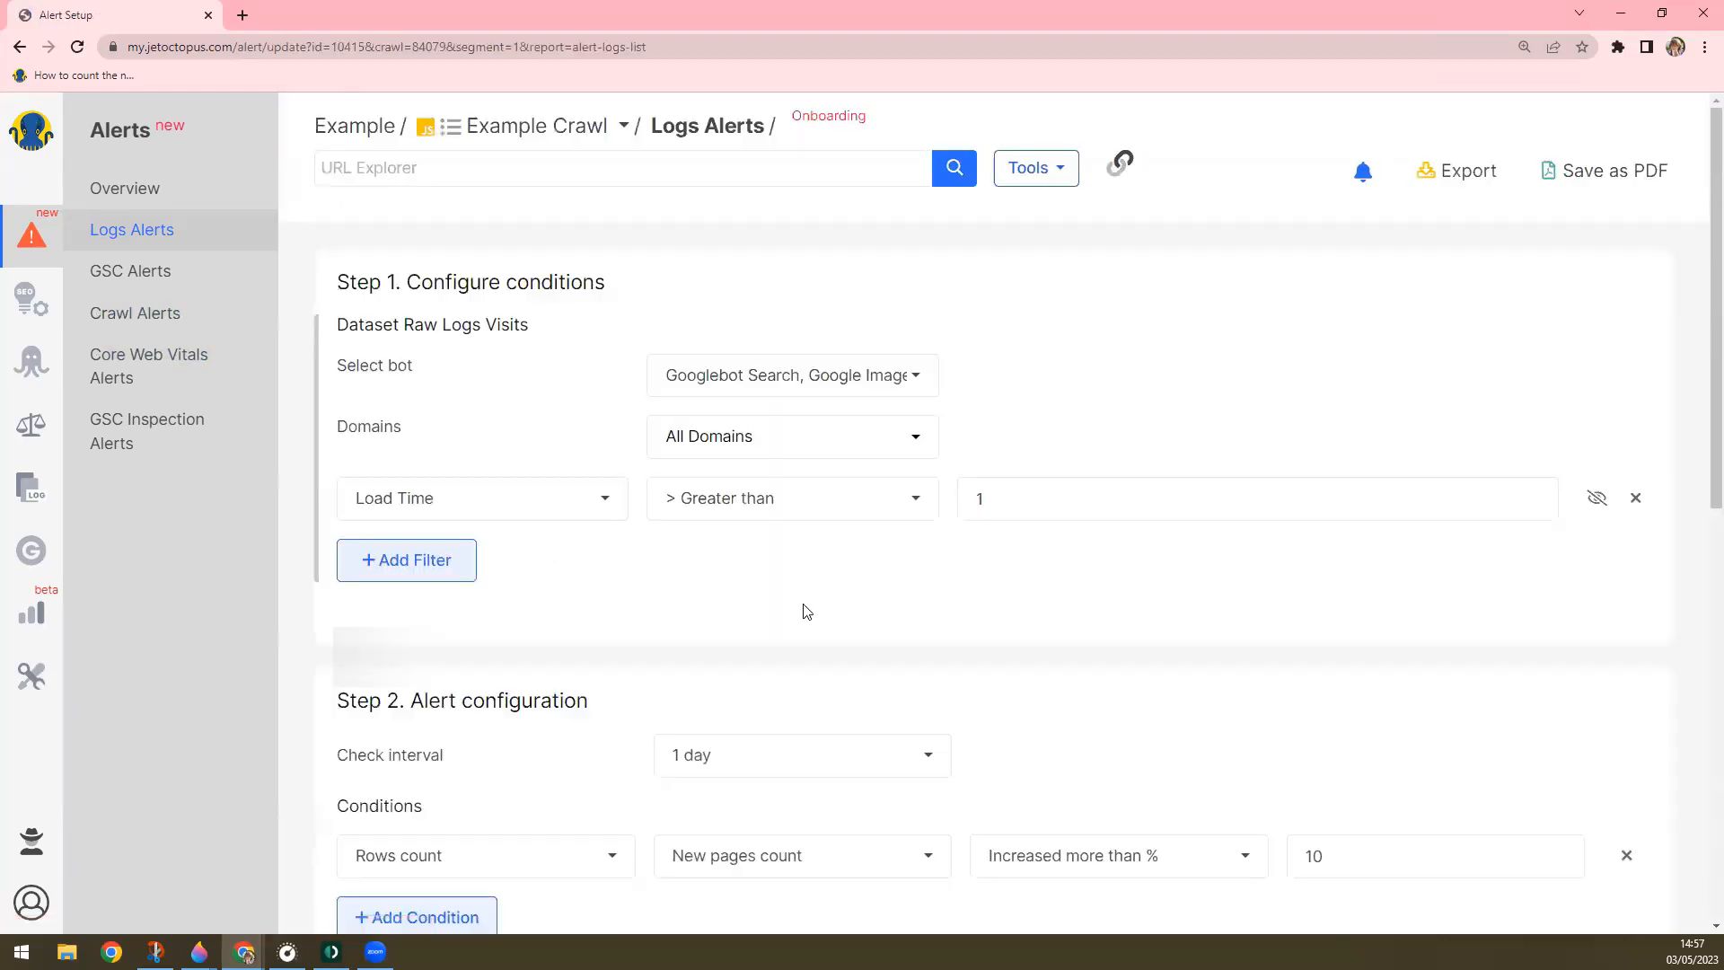
pyautogui.scroll(-5, 800, 608)
pyautogui.doubleClick(1368, 327)
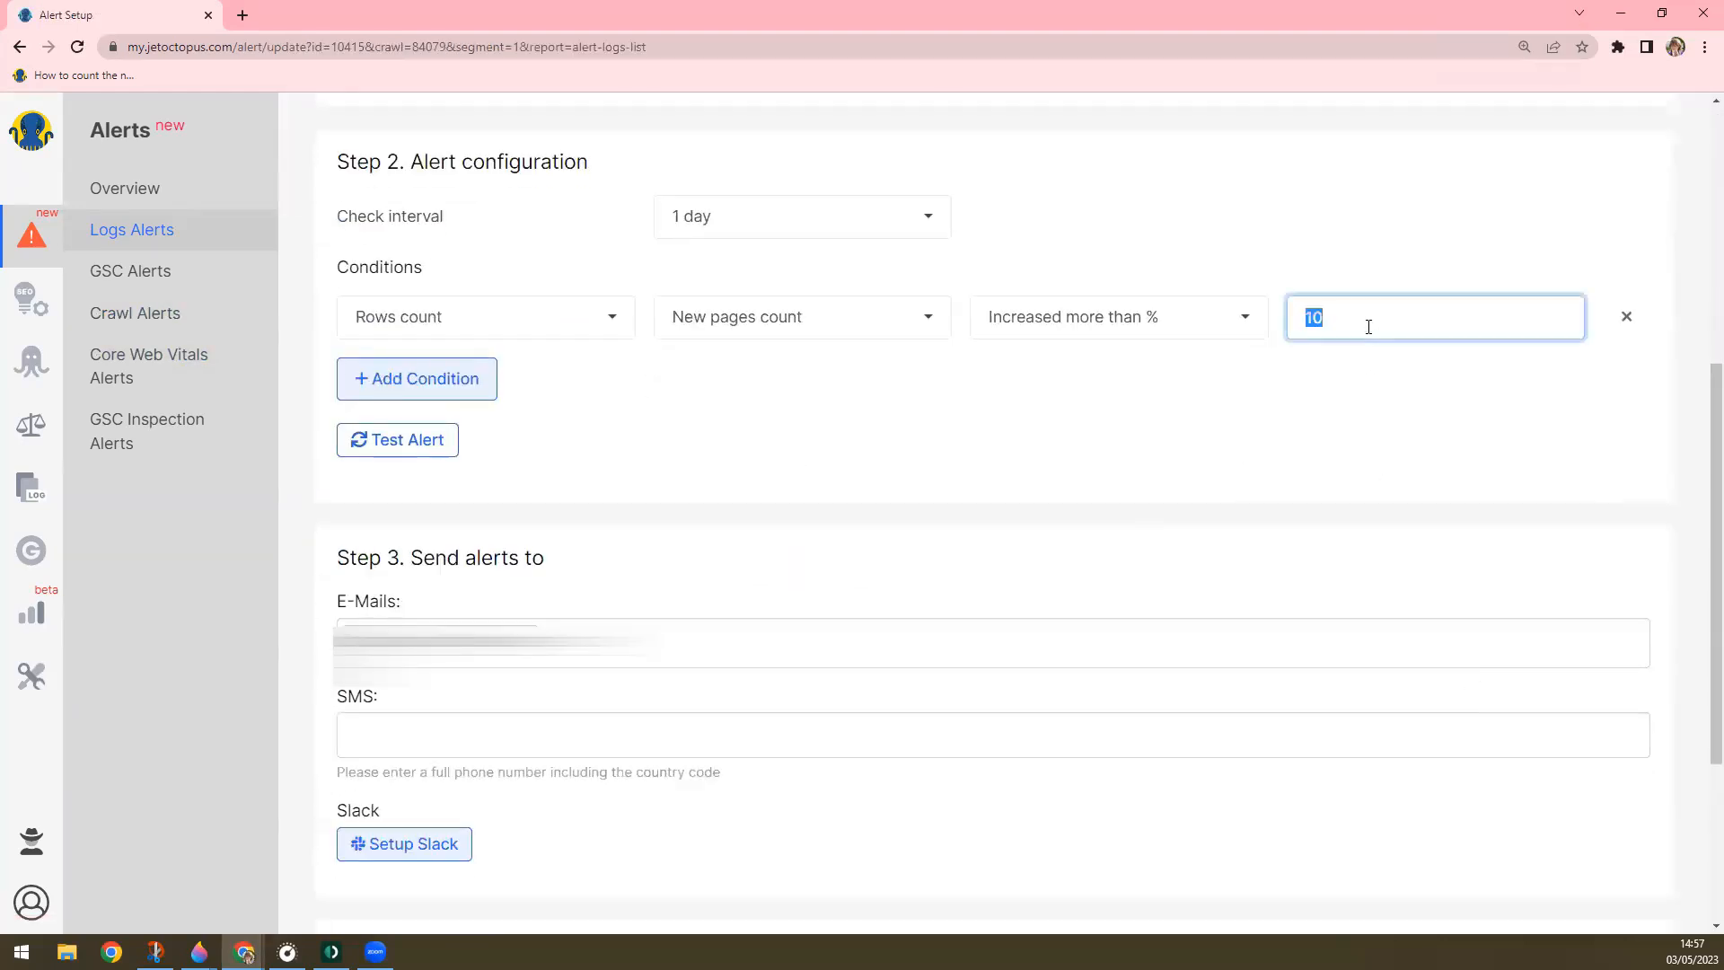
pyautogui.scroll(4, 1328, 454)
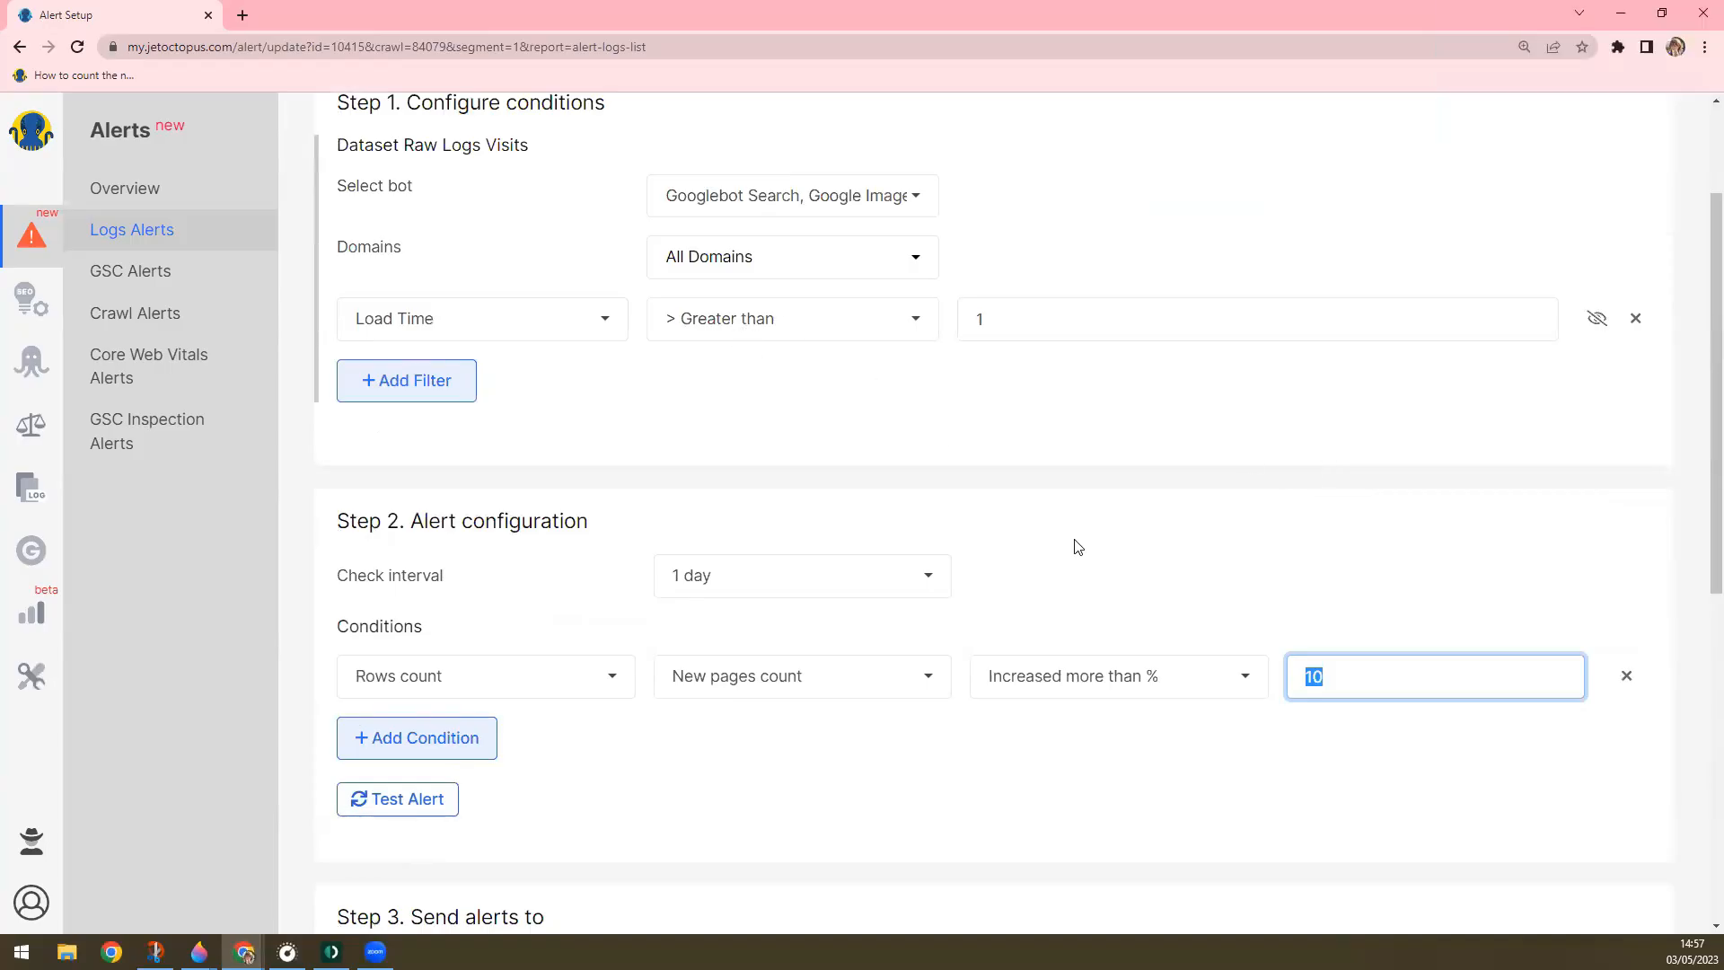
pyautogui.scroll(2, 1068, 538)
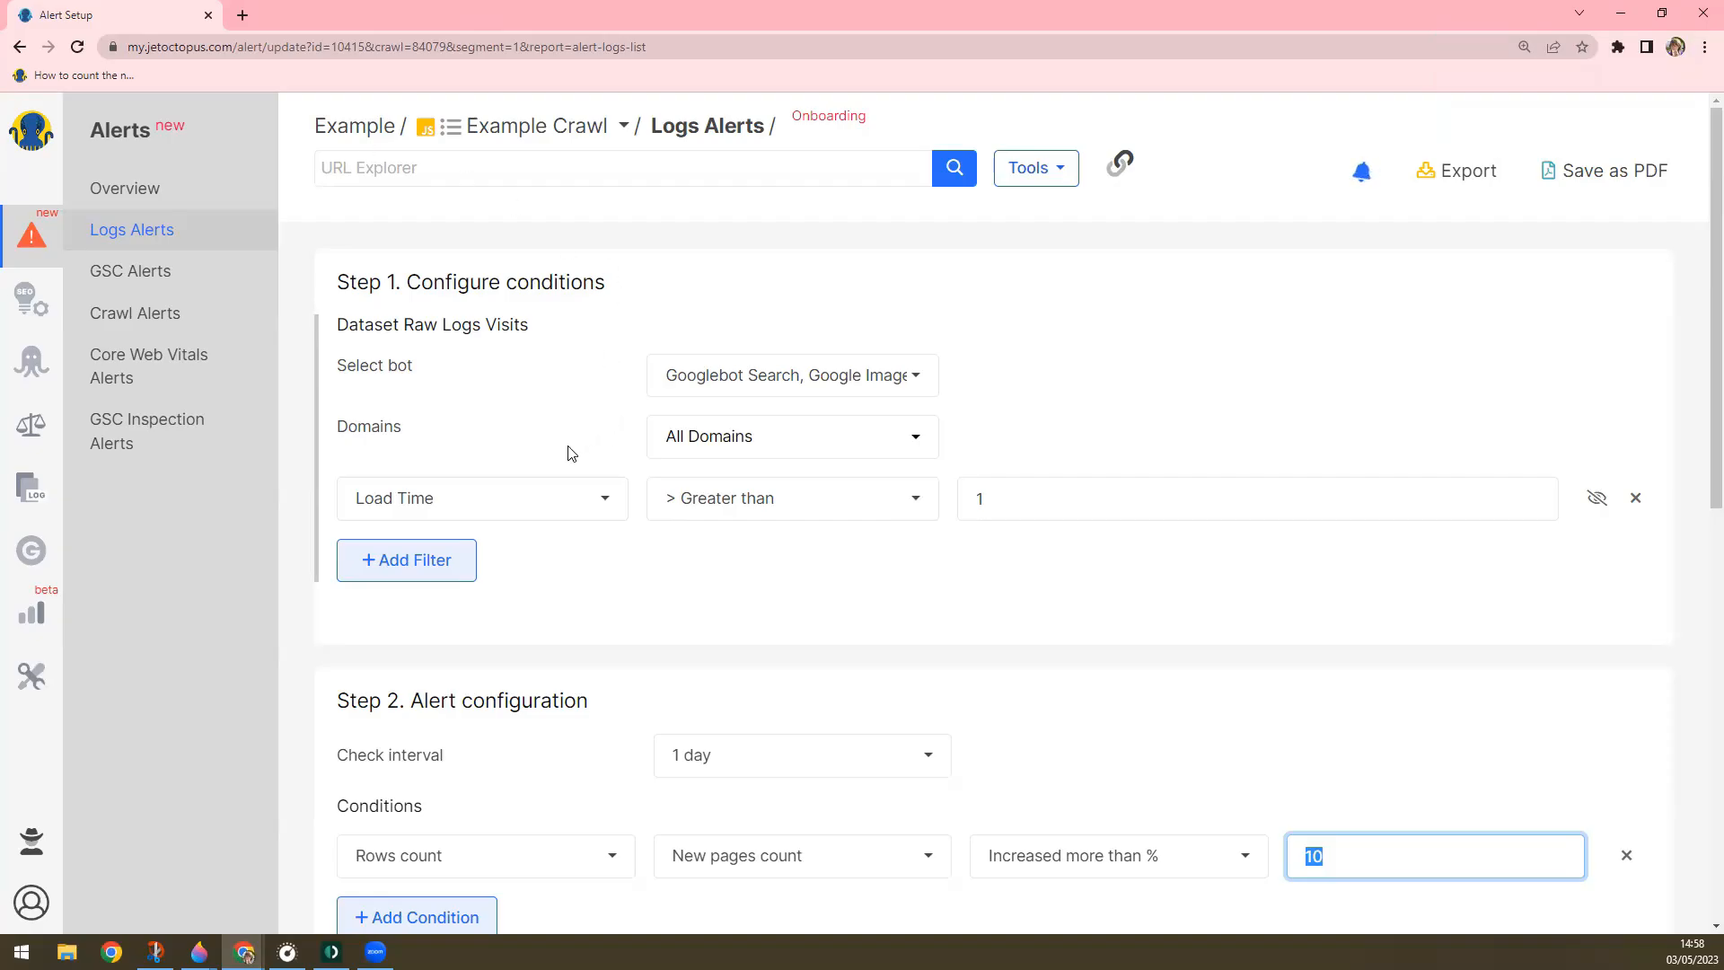
# - Set the Logs load time alert's check interval to 15 min
pyautogui.click(708, 763)
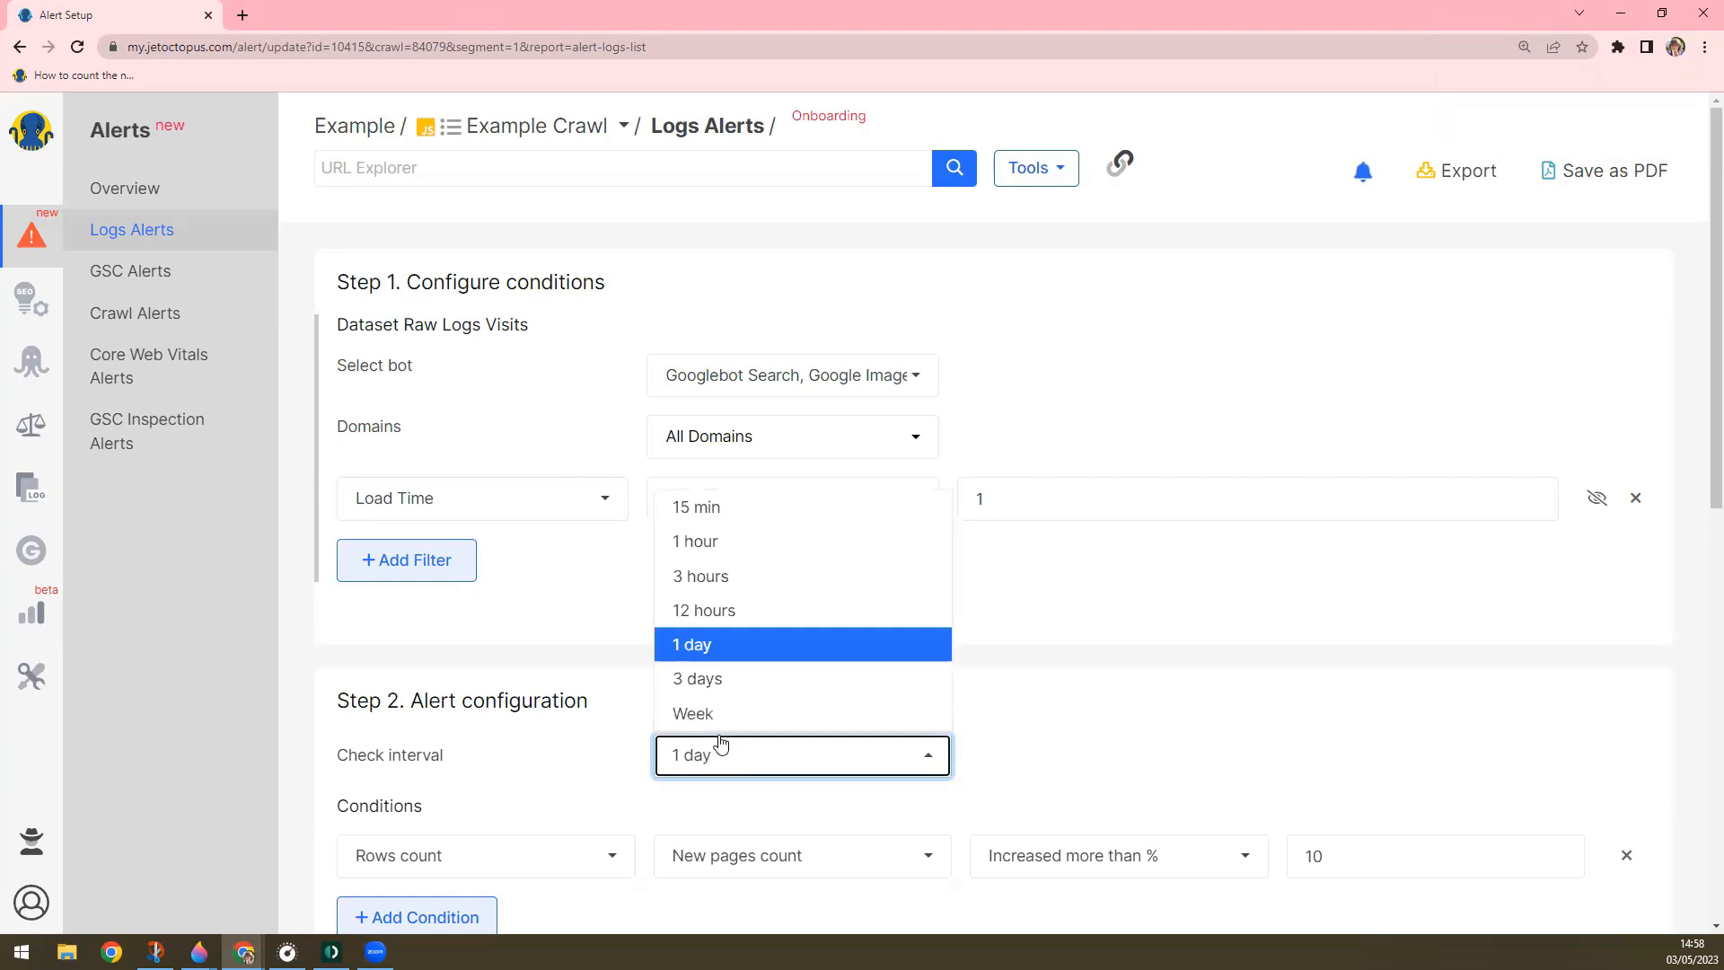
pyautogui.click(729, 508)
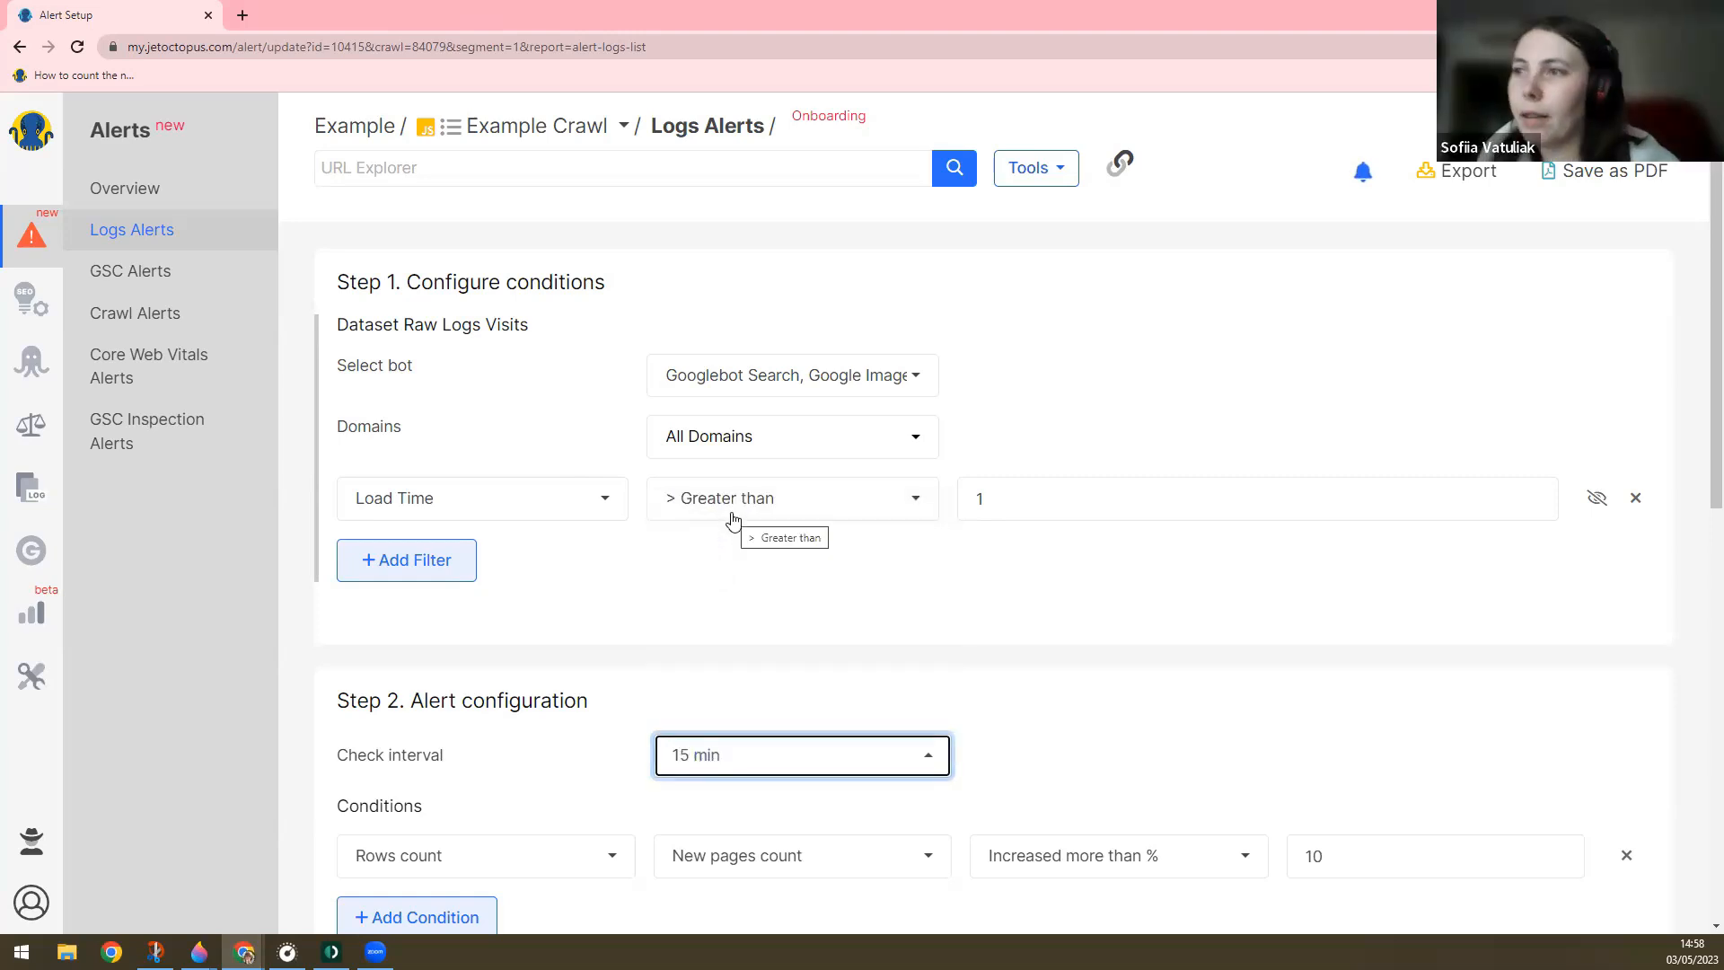
pyautogui.scroll(-1, 696, 643)
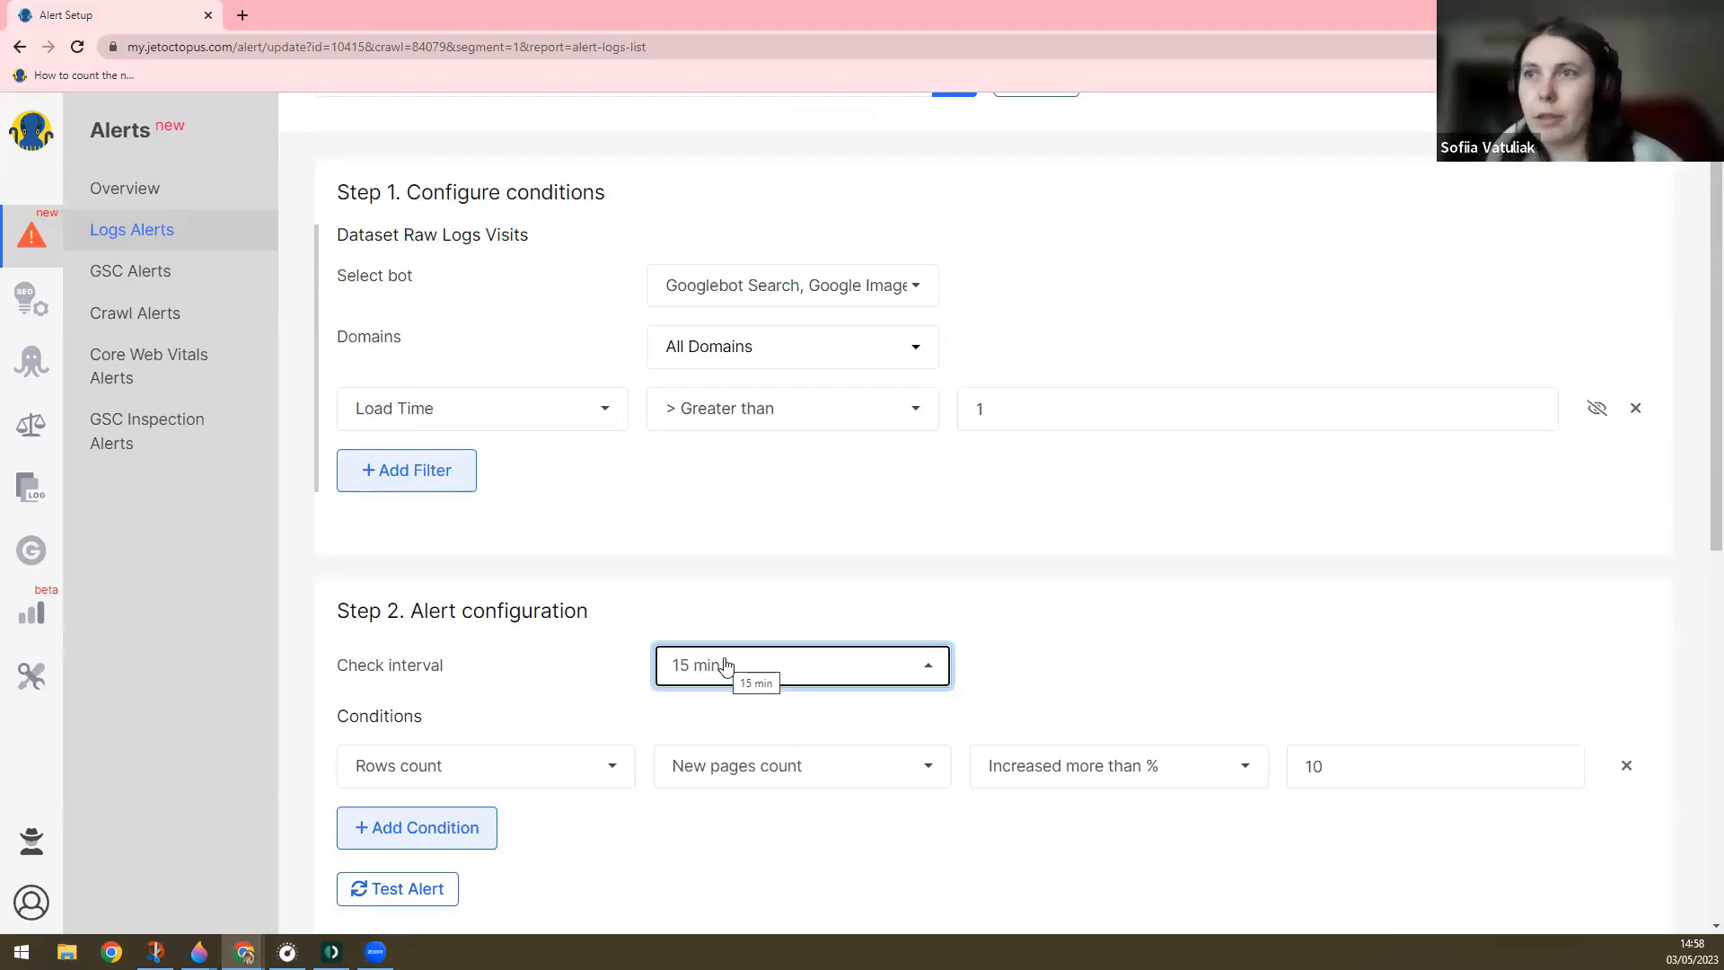
# - Examine the options available for the alert condition's metric, count type and comparison
pyautogui.click(31, 486)
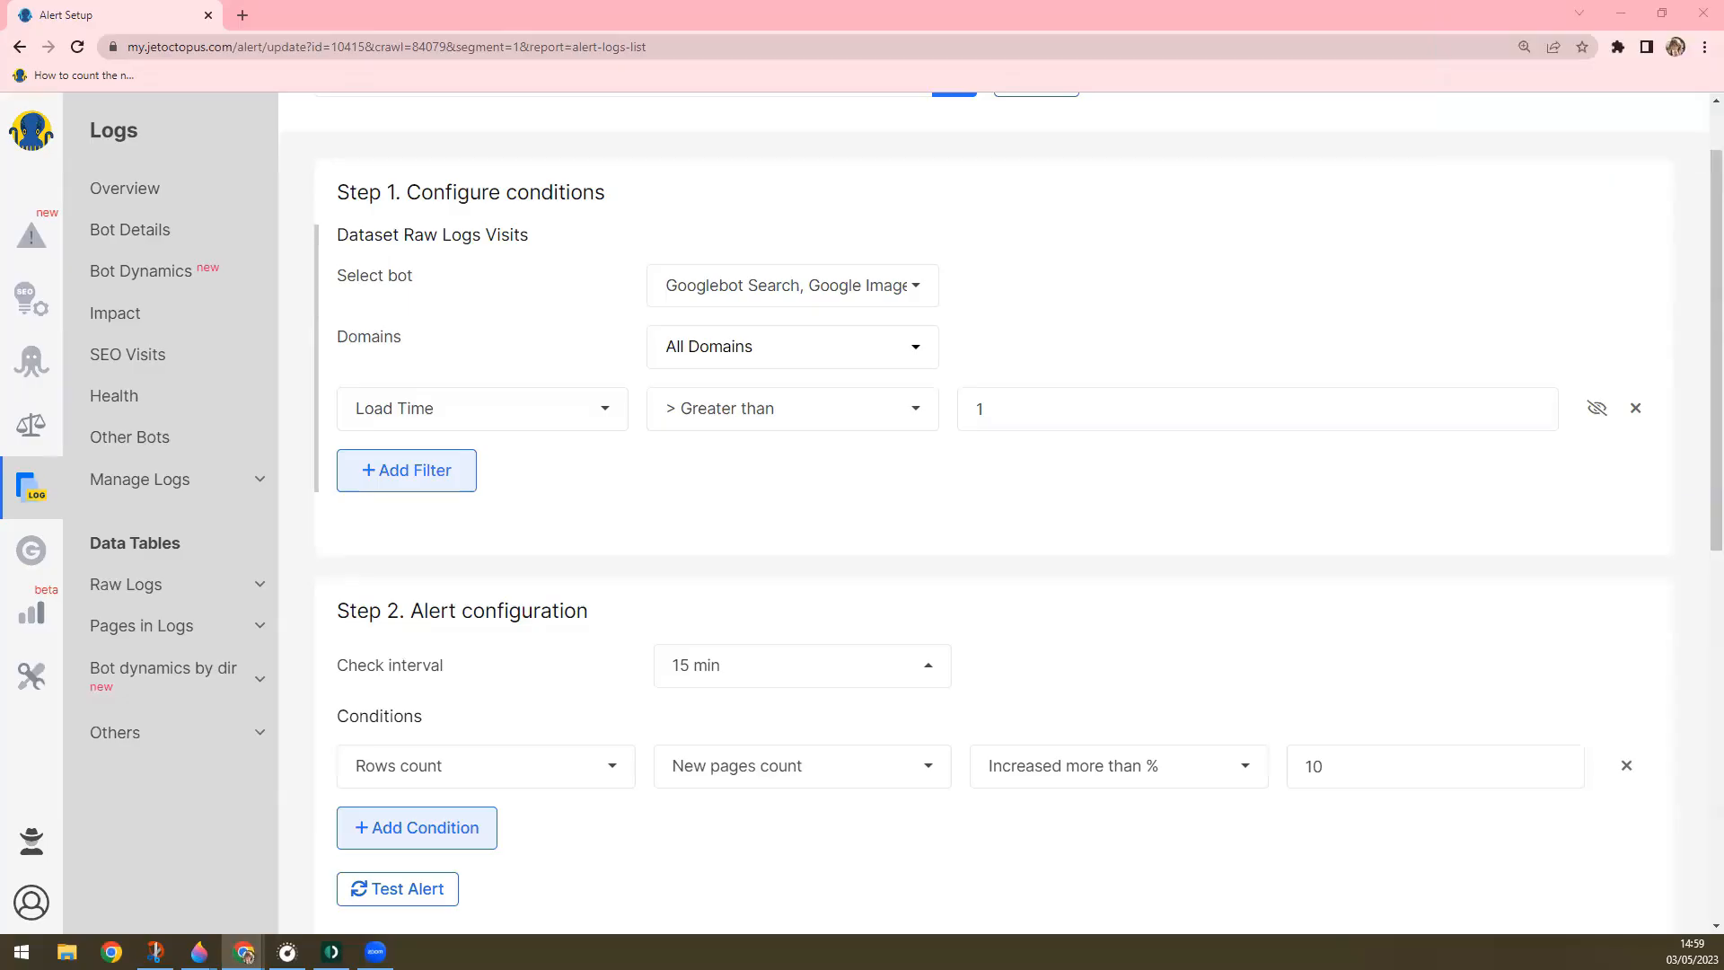
pyautogui.click(842, 772)
pyautogui.click(457, 772)
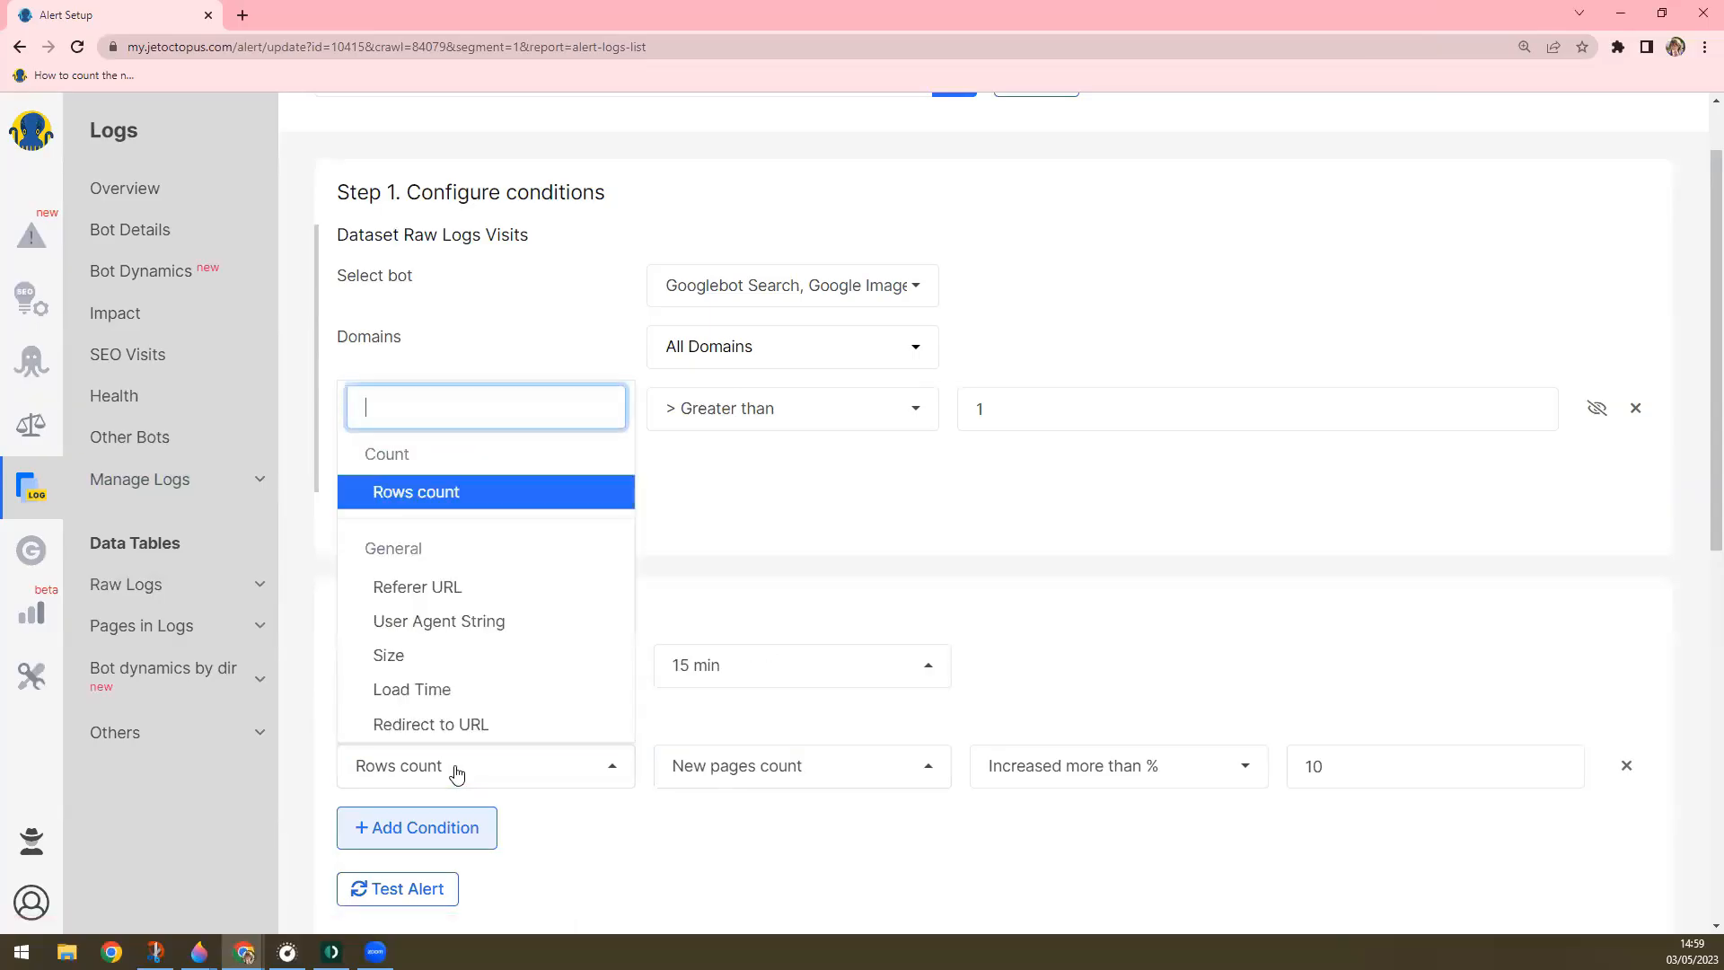
pyautogui.click(759, 772)
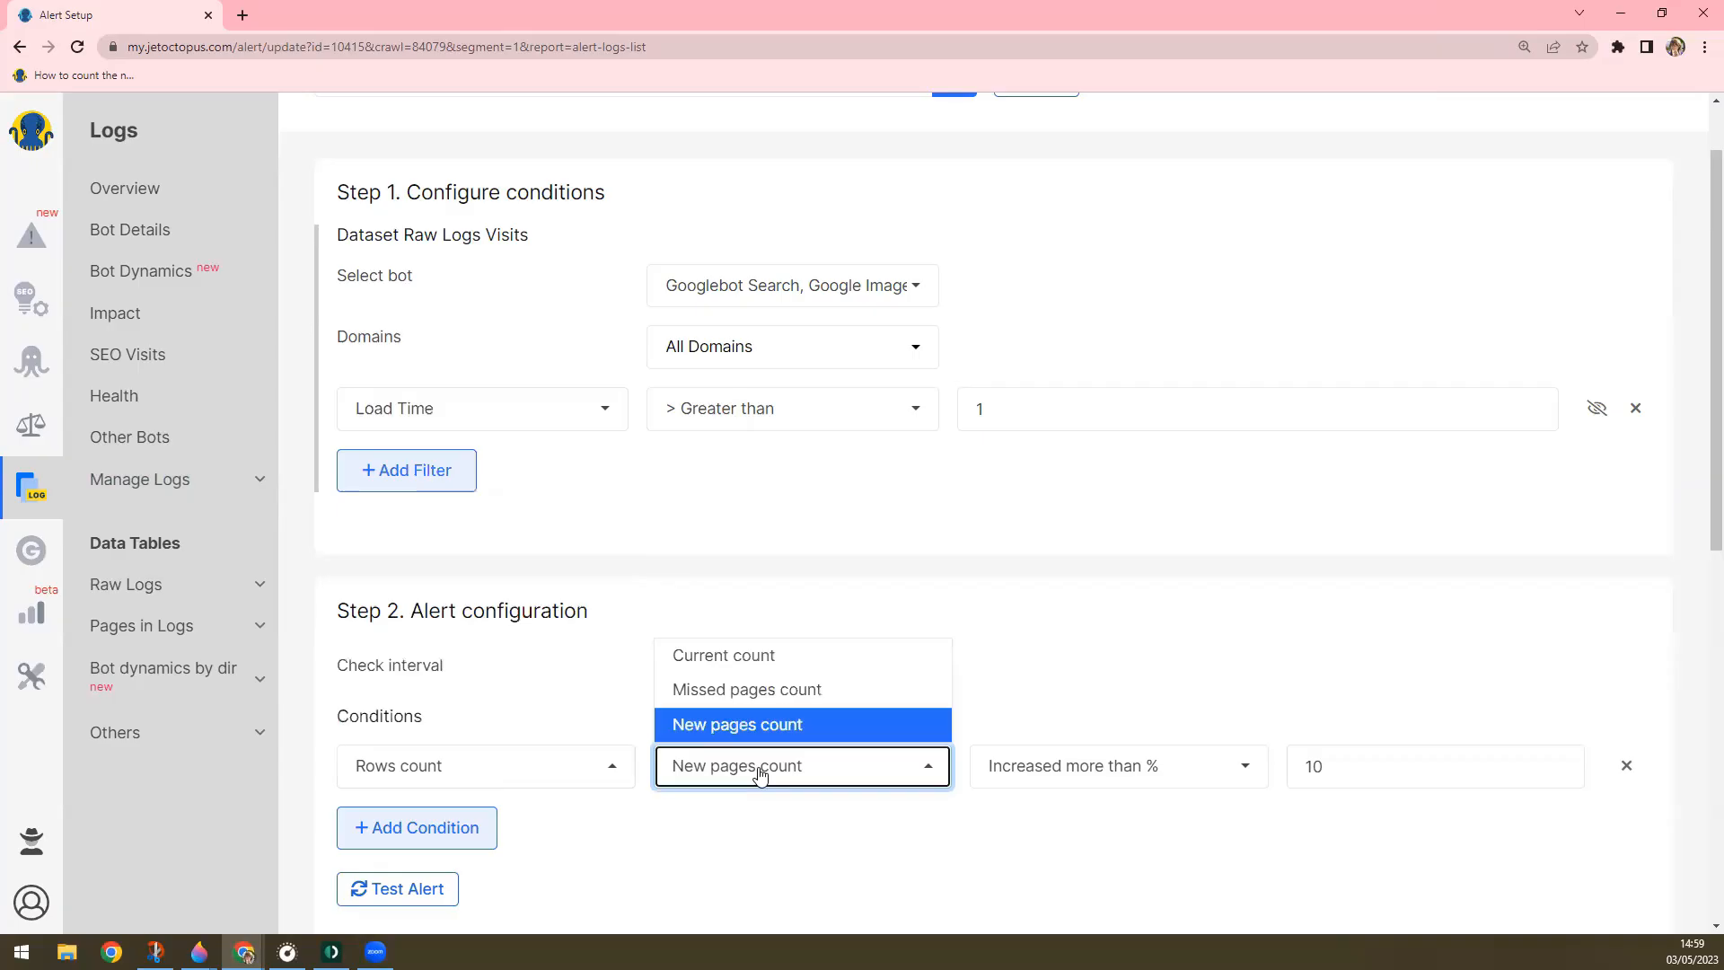
pyautogui.click(1077, 782)
pyautogui.click(1073, 828)
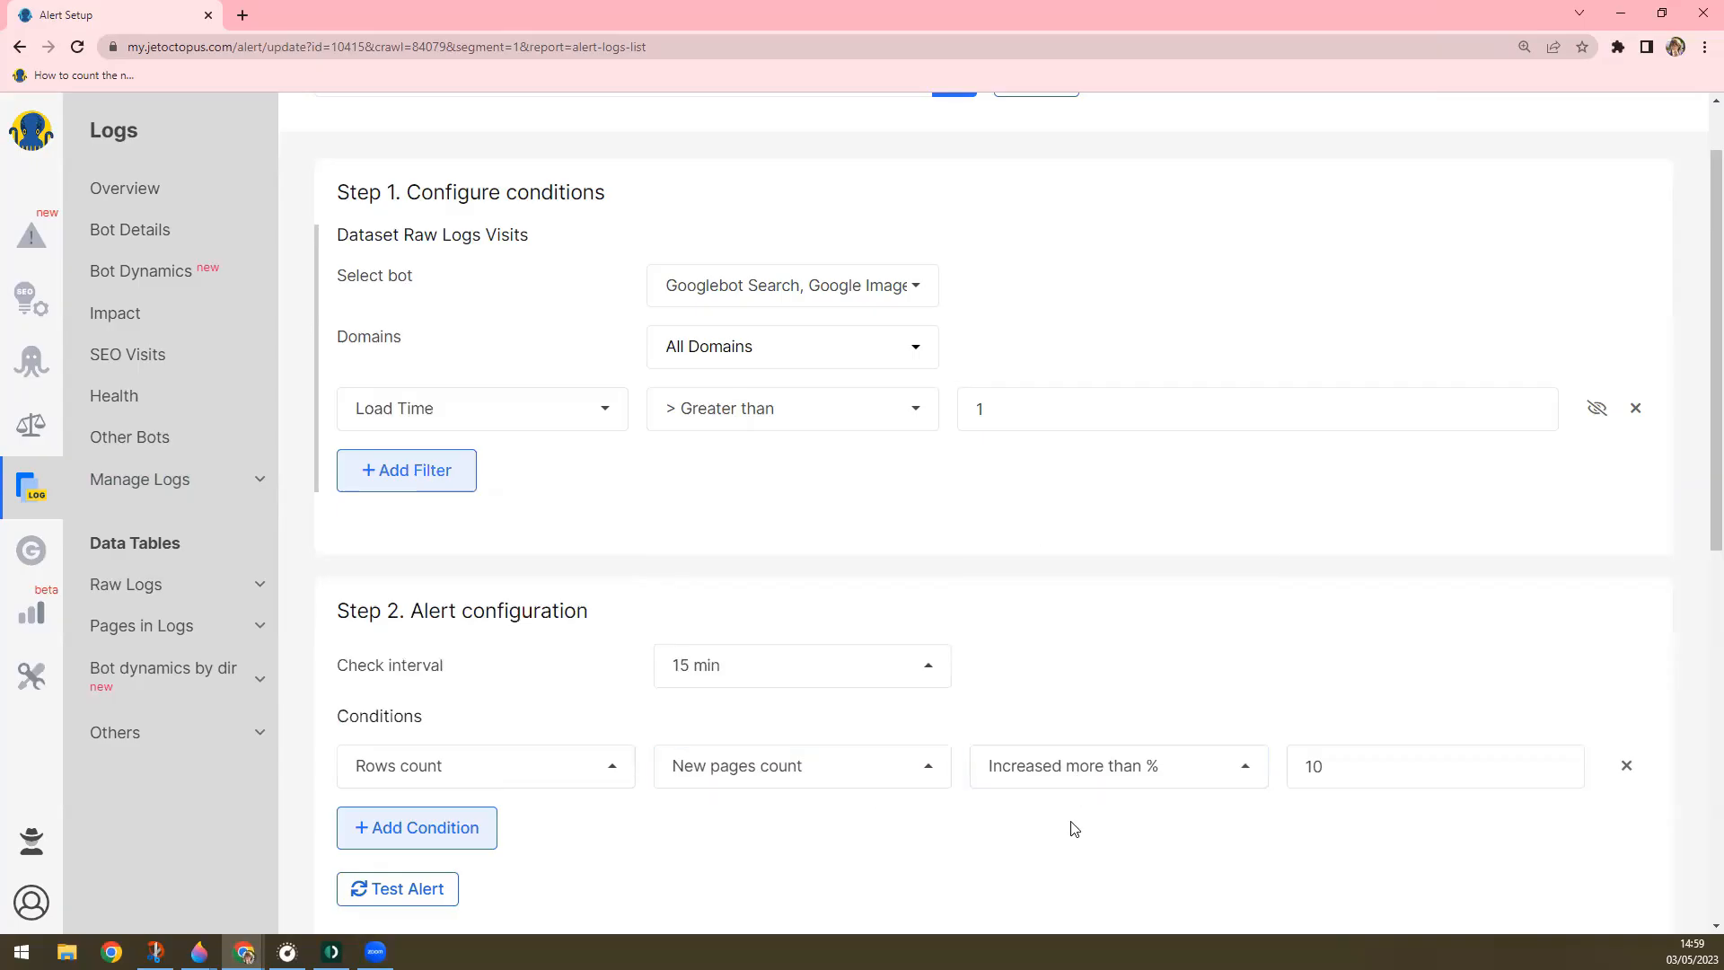
# - Set the rows count condition to Decreased more than abs value with a threshold of 101000
pyautogui.click(1095, 772)
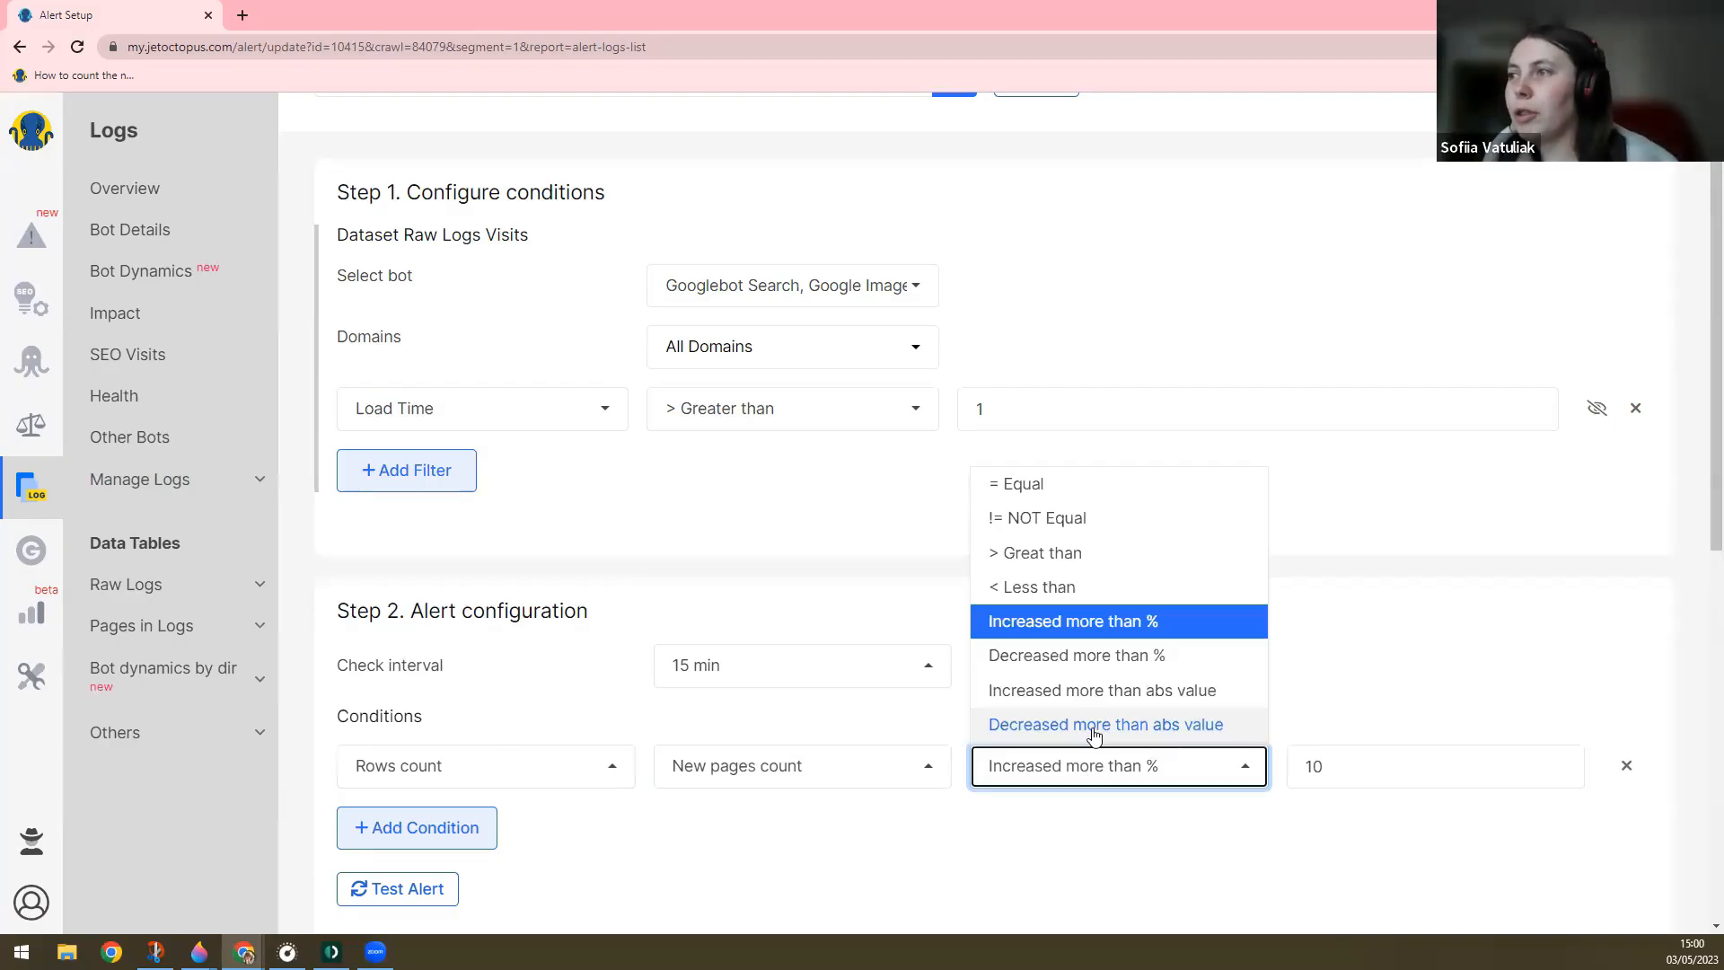
pyautogui.click(1093, 735)
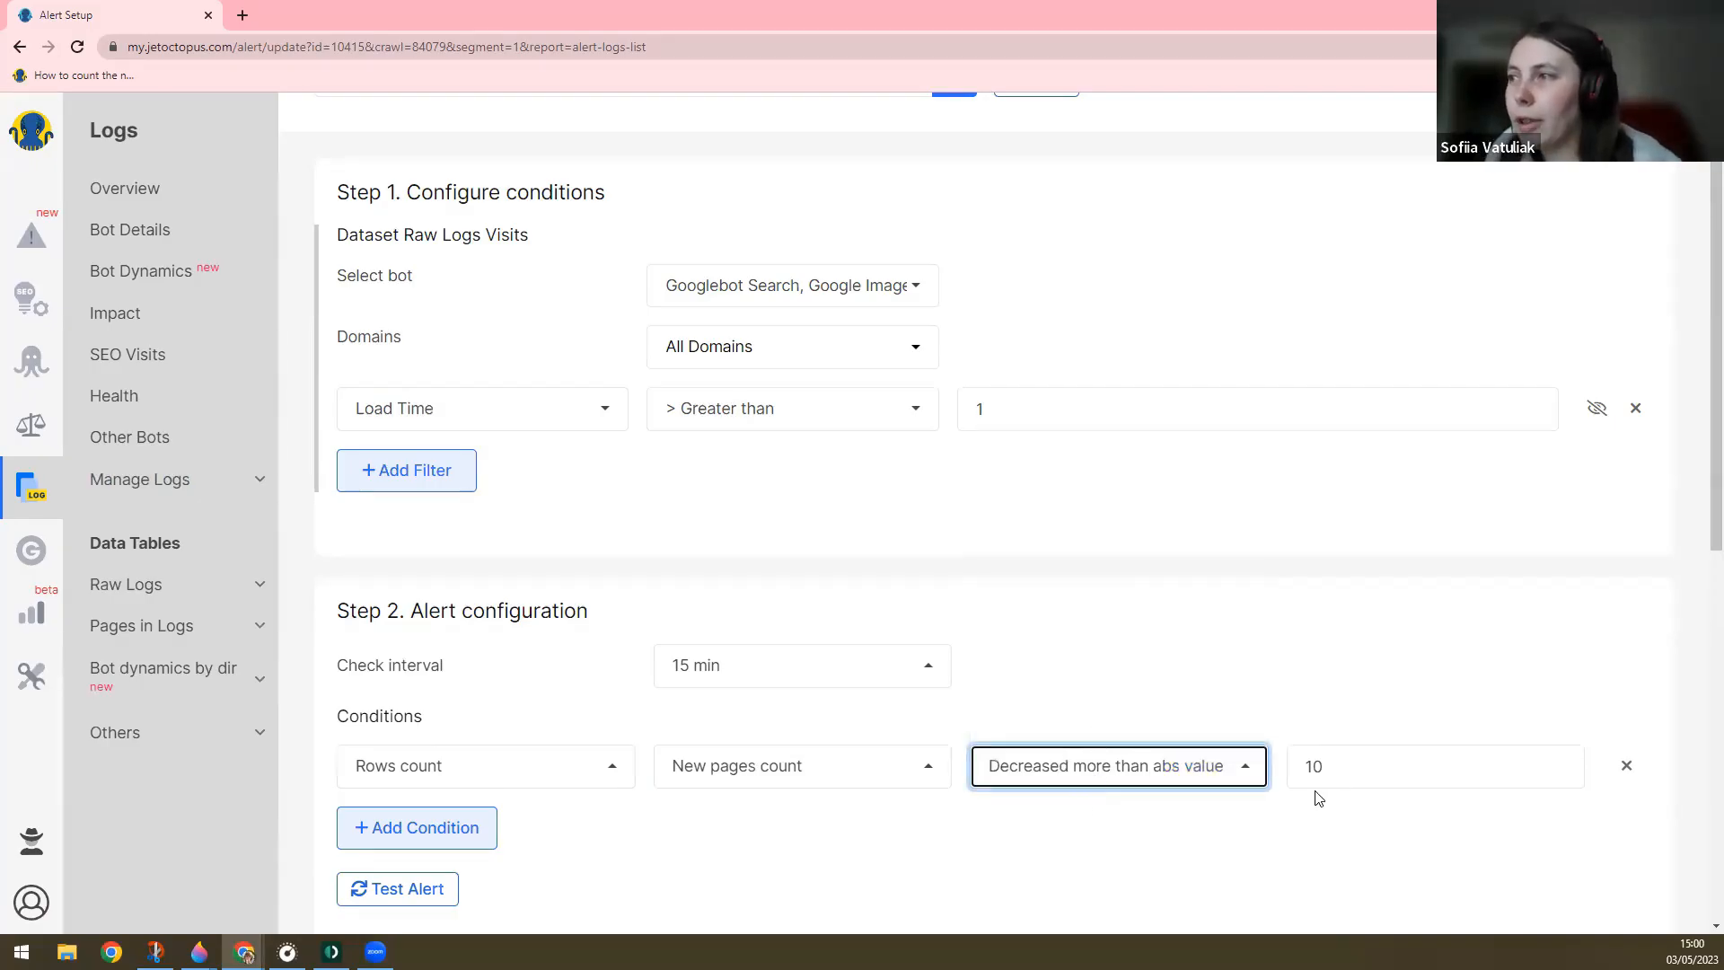
pyautogui.click(1344, 768)
pyautogui.write('1000')
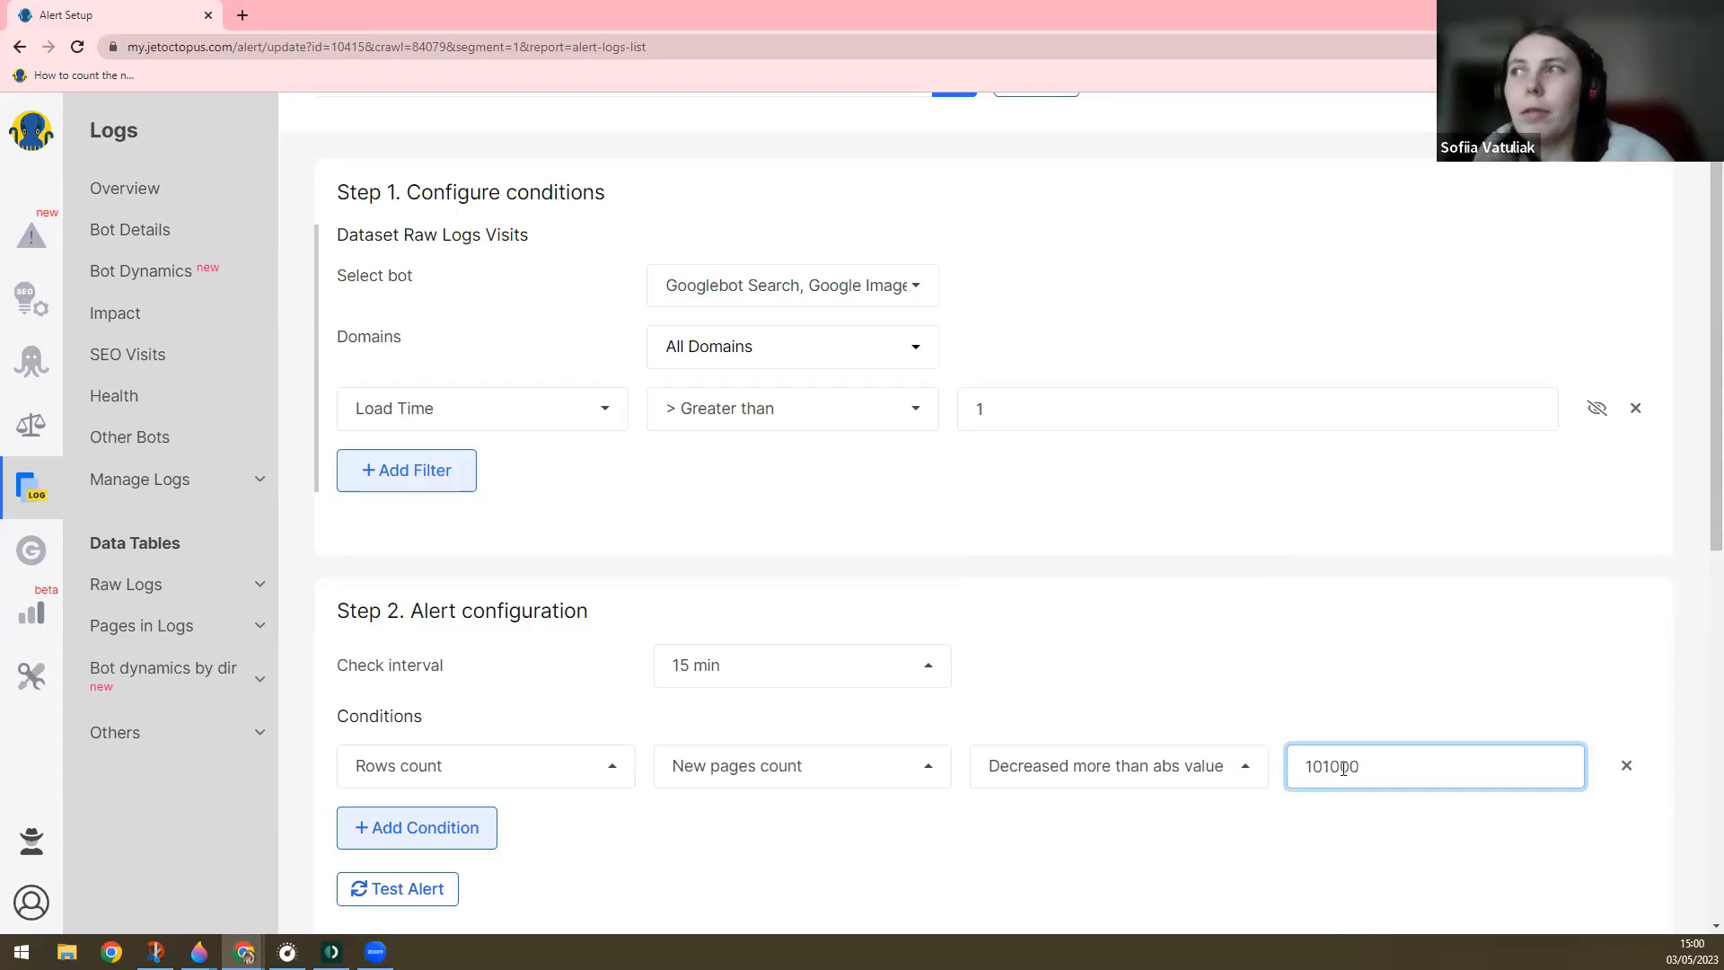
pyautogui.click(1031, 412)
pyautogui.doubleClick(1376, 765)
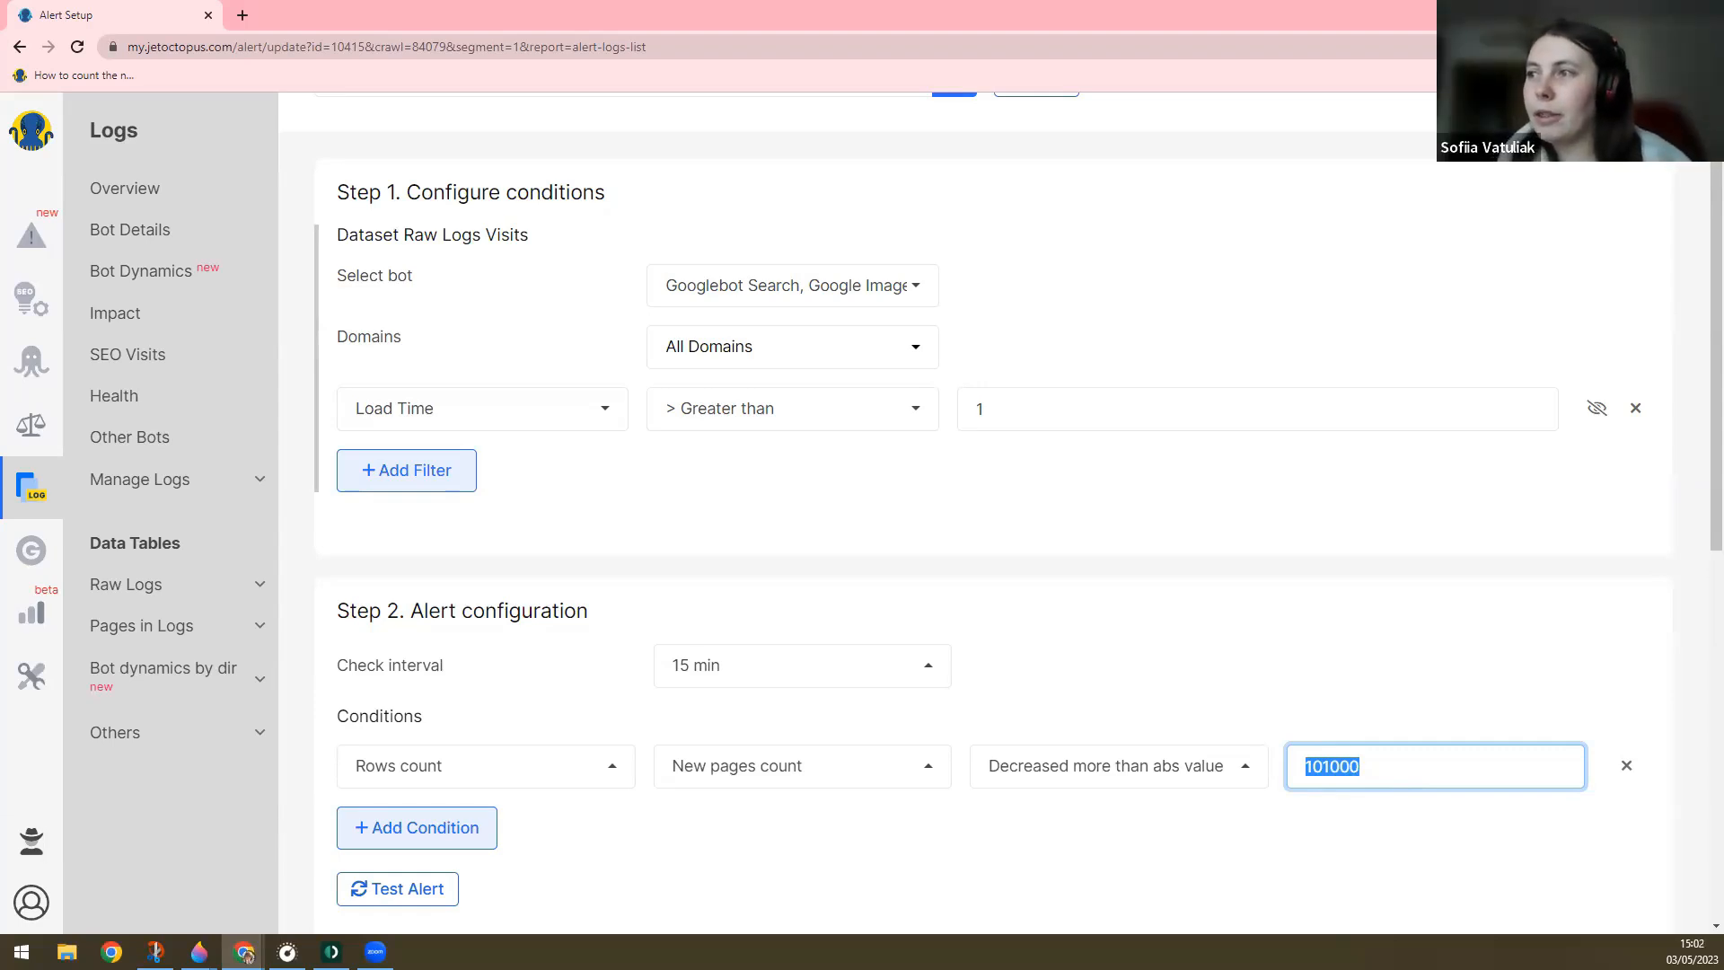
# - Switch the rows count condition's comparison to Increased more than %
pyautogui.click(1150, 774)
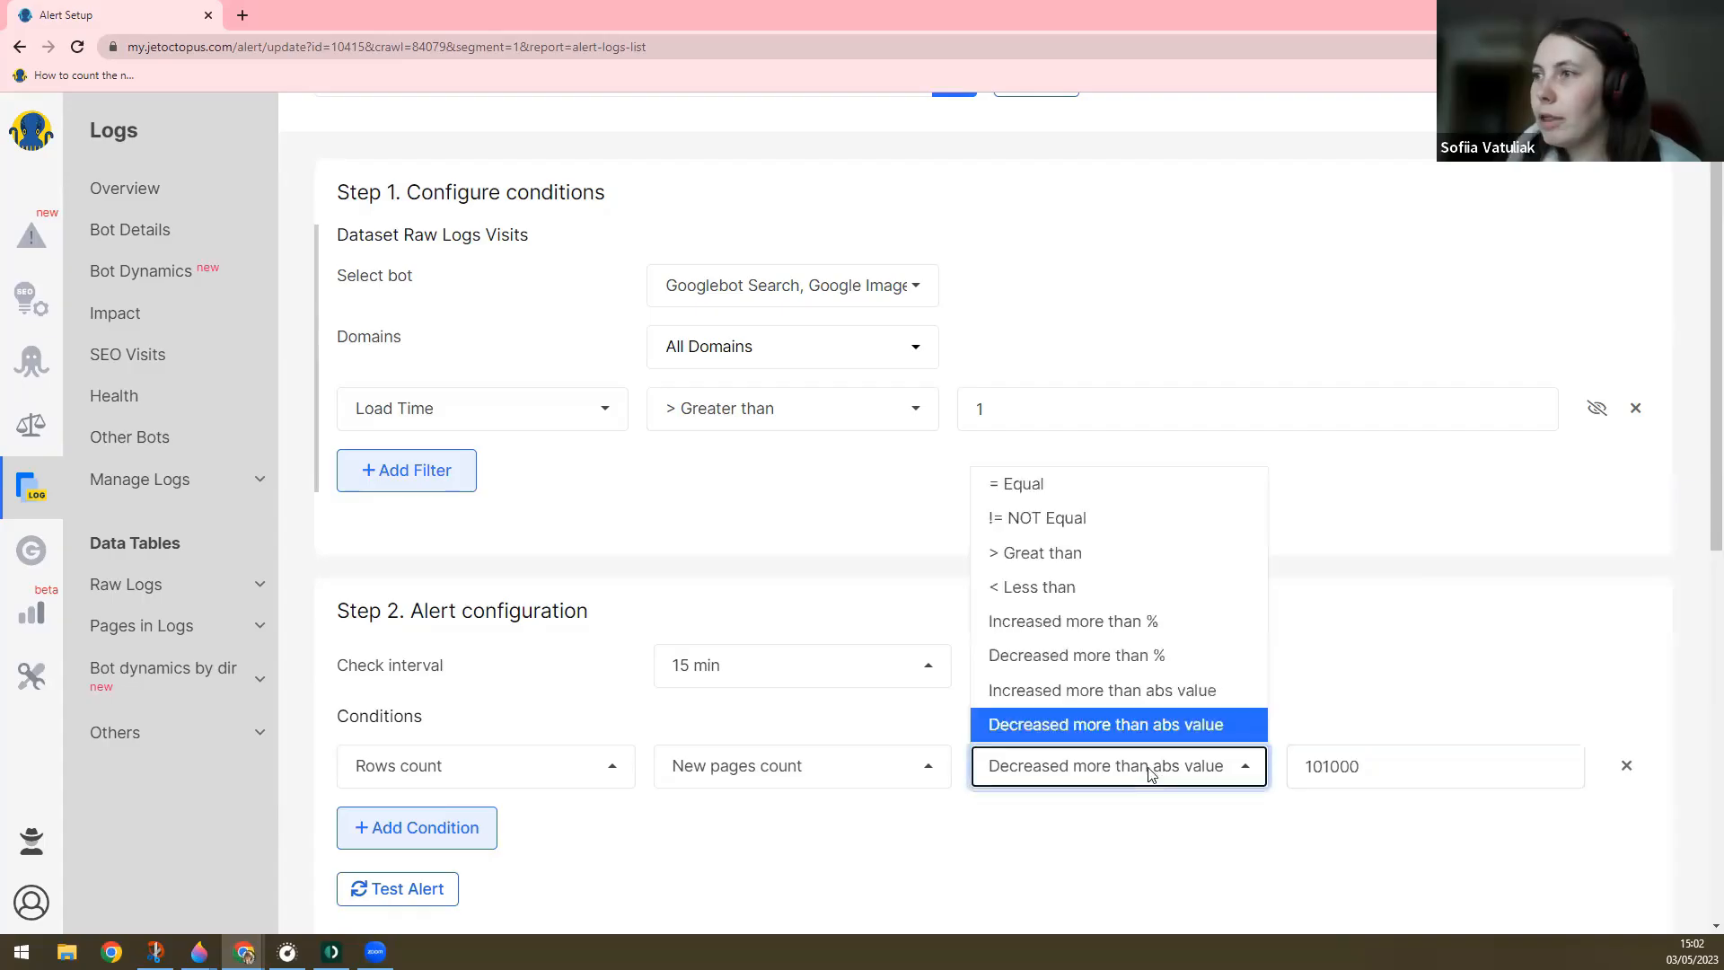
pyautogui.click(1127, 630)
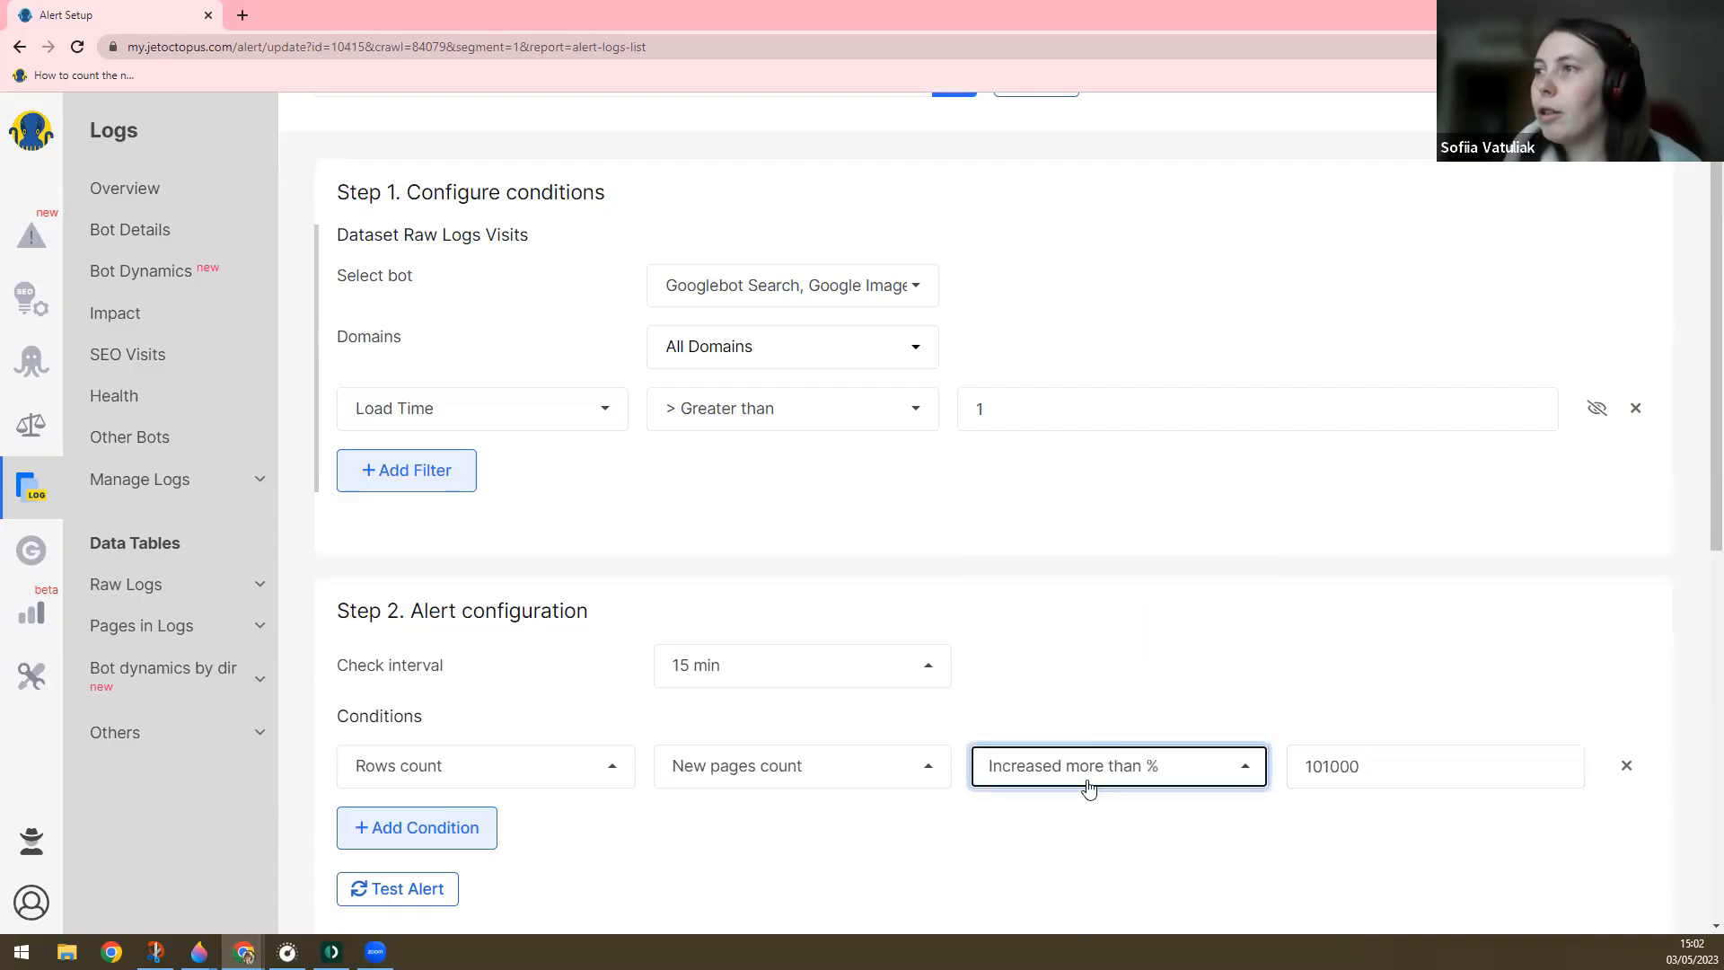
pyautogui.click(1107, 777)
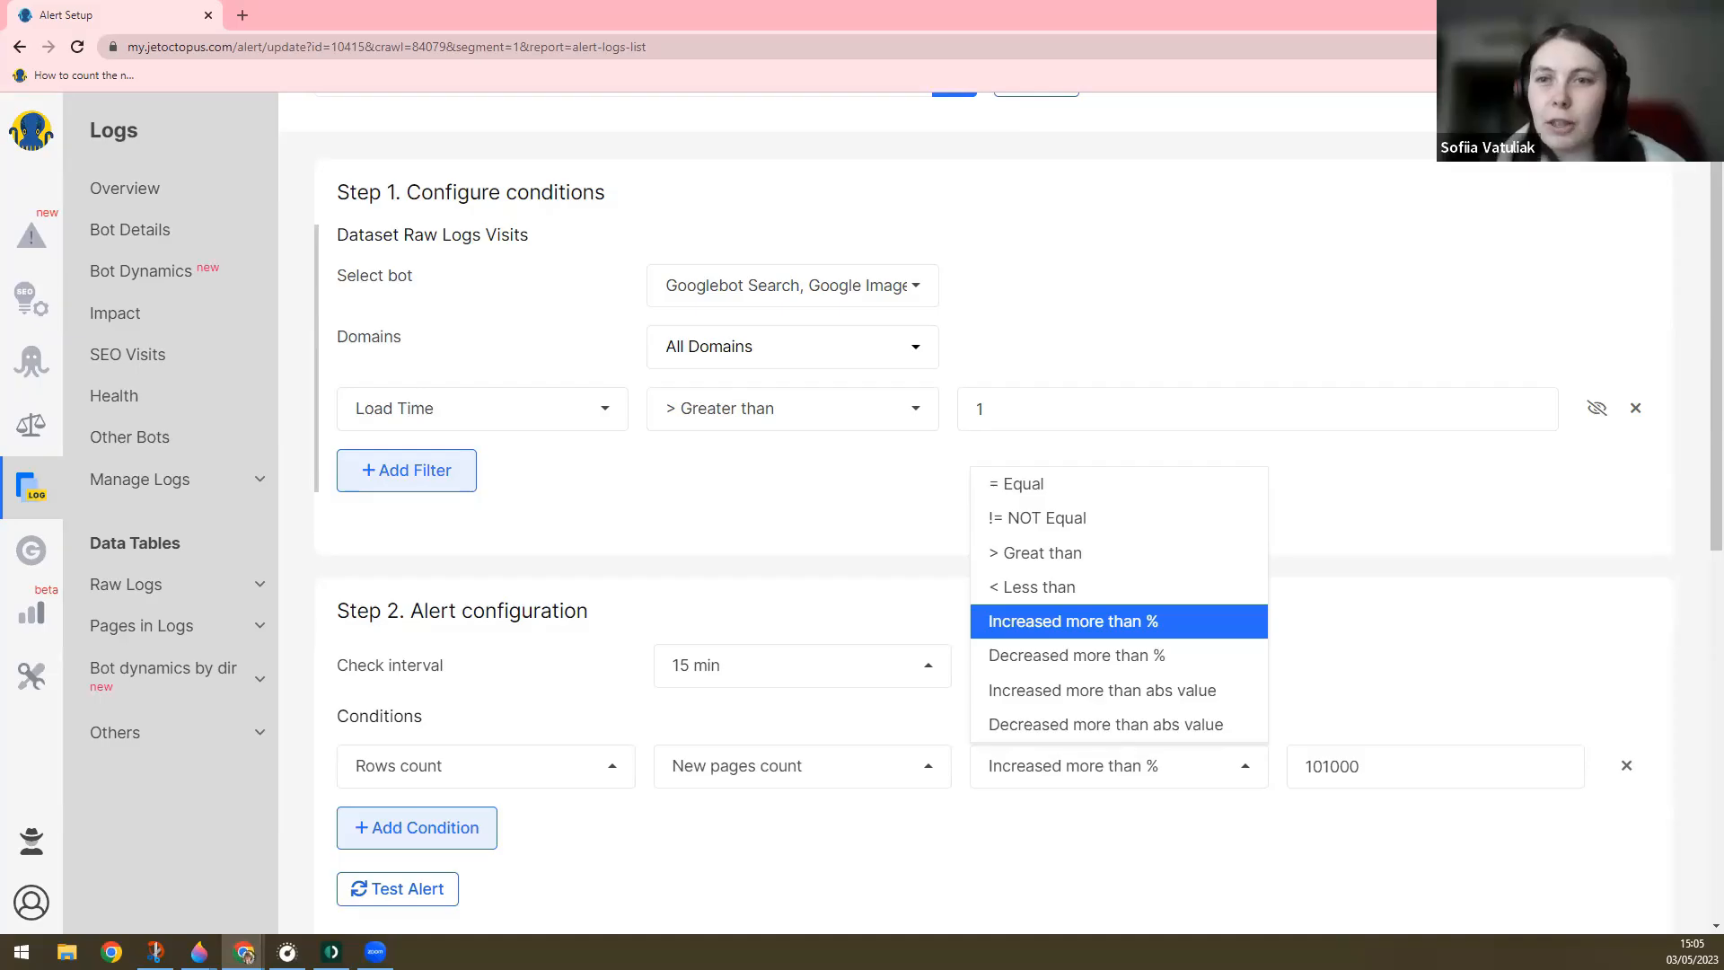
pyautogui.click(1043, 627)
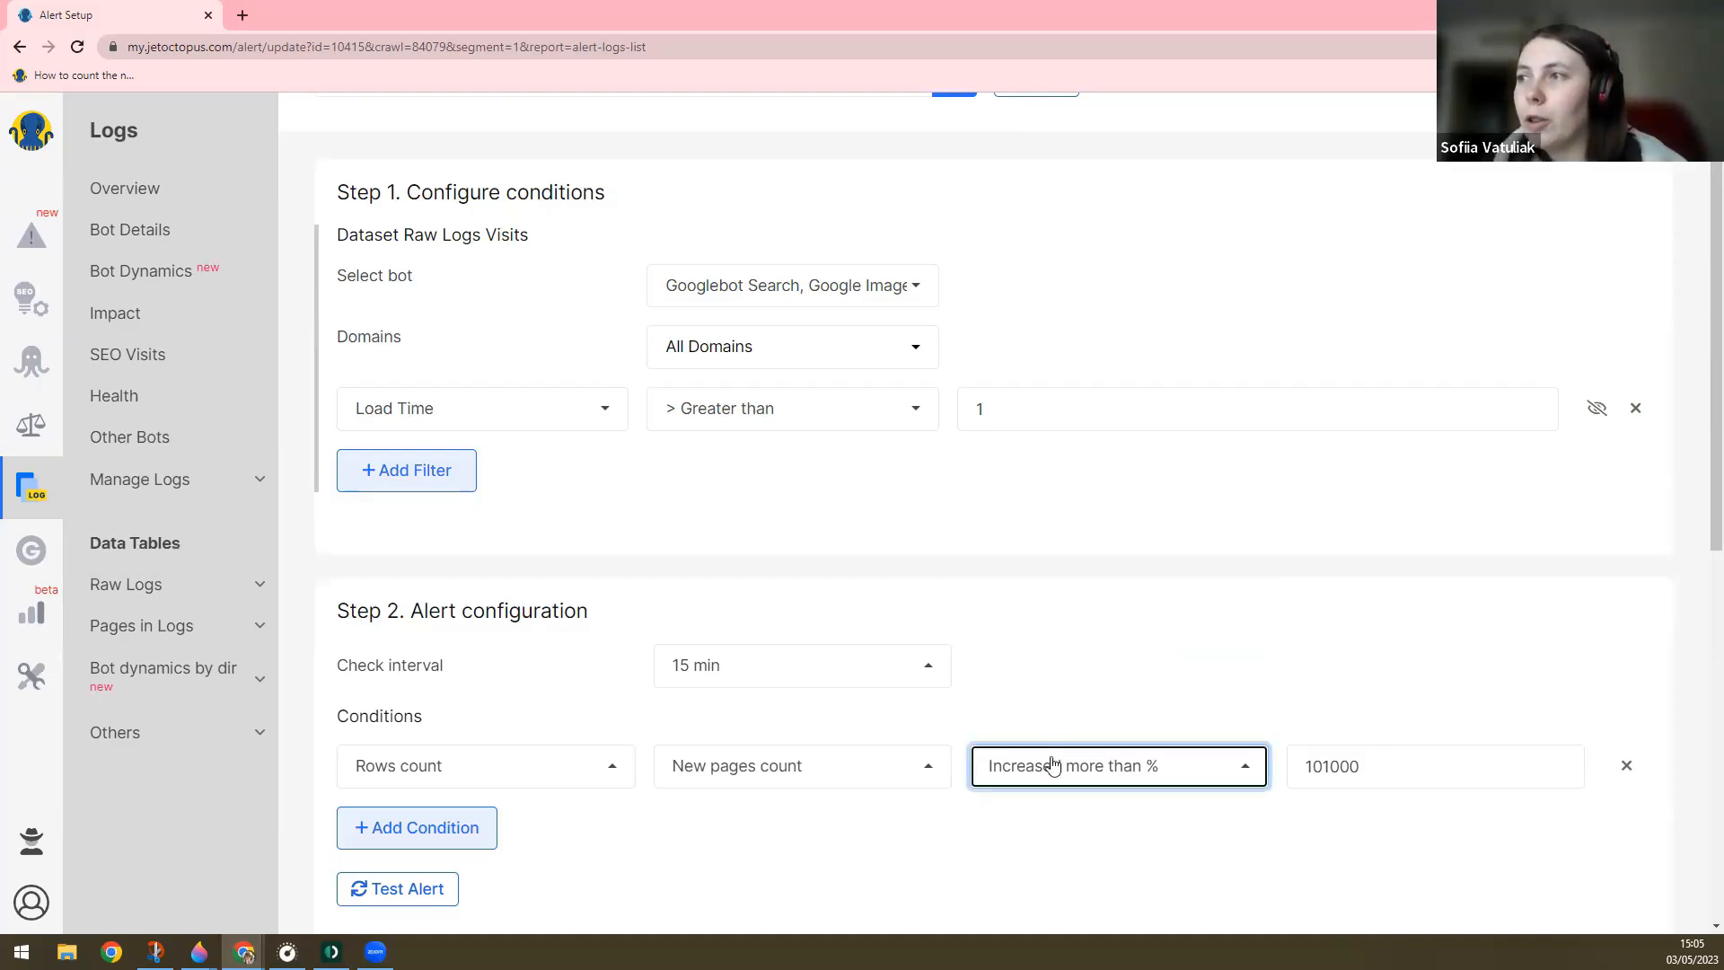
# - Change the rows count condition's comparison to Increased more than abs value
pyautogui.click(1133, 777)
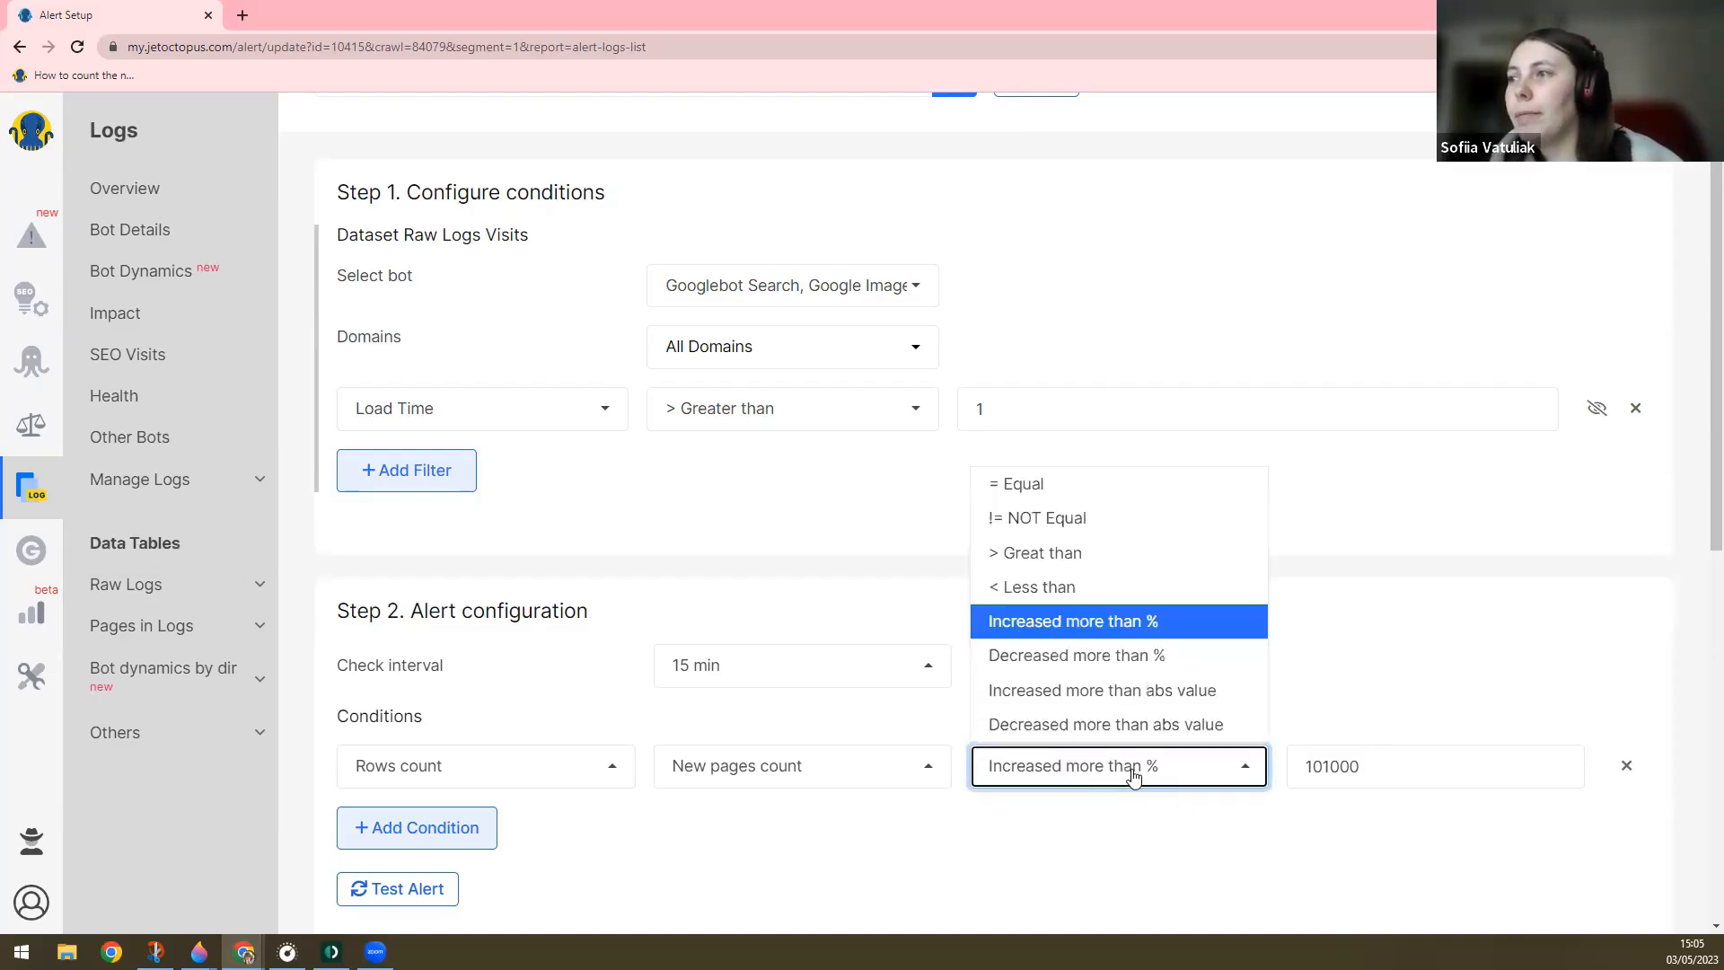
pyautogui.doubleClick(1352, 768)
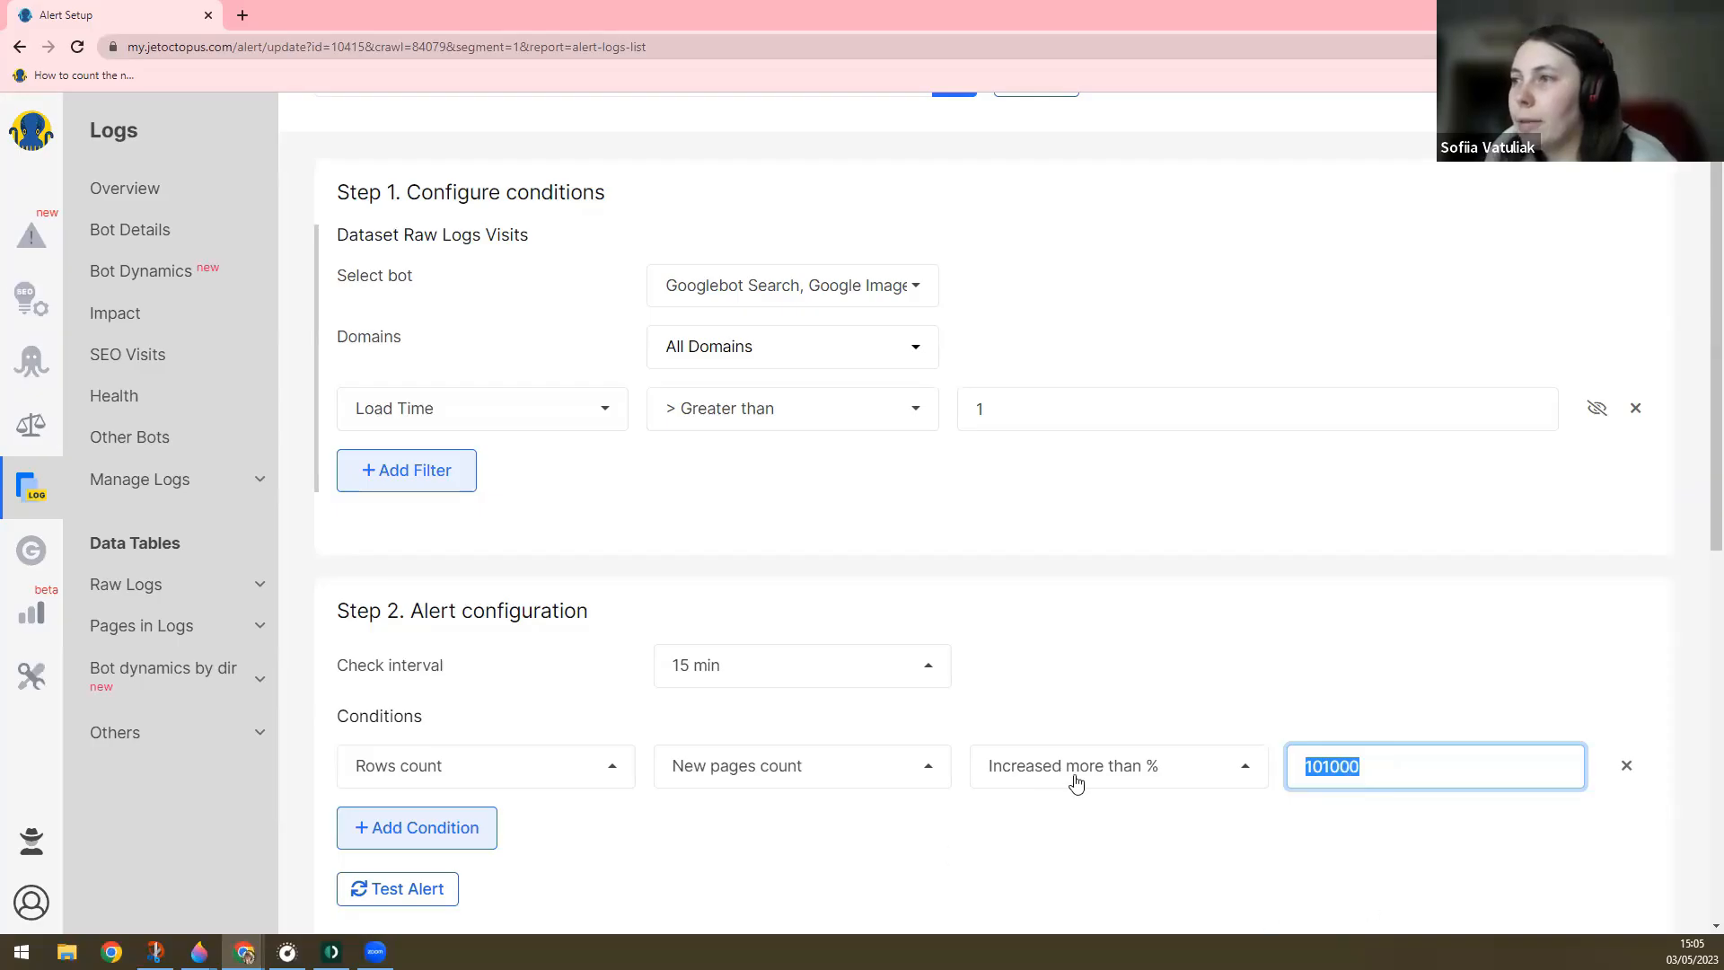
pyautogui.click(1108, 761)
pyautogui.click(1112, 690)
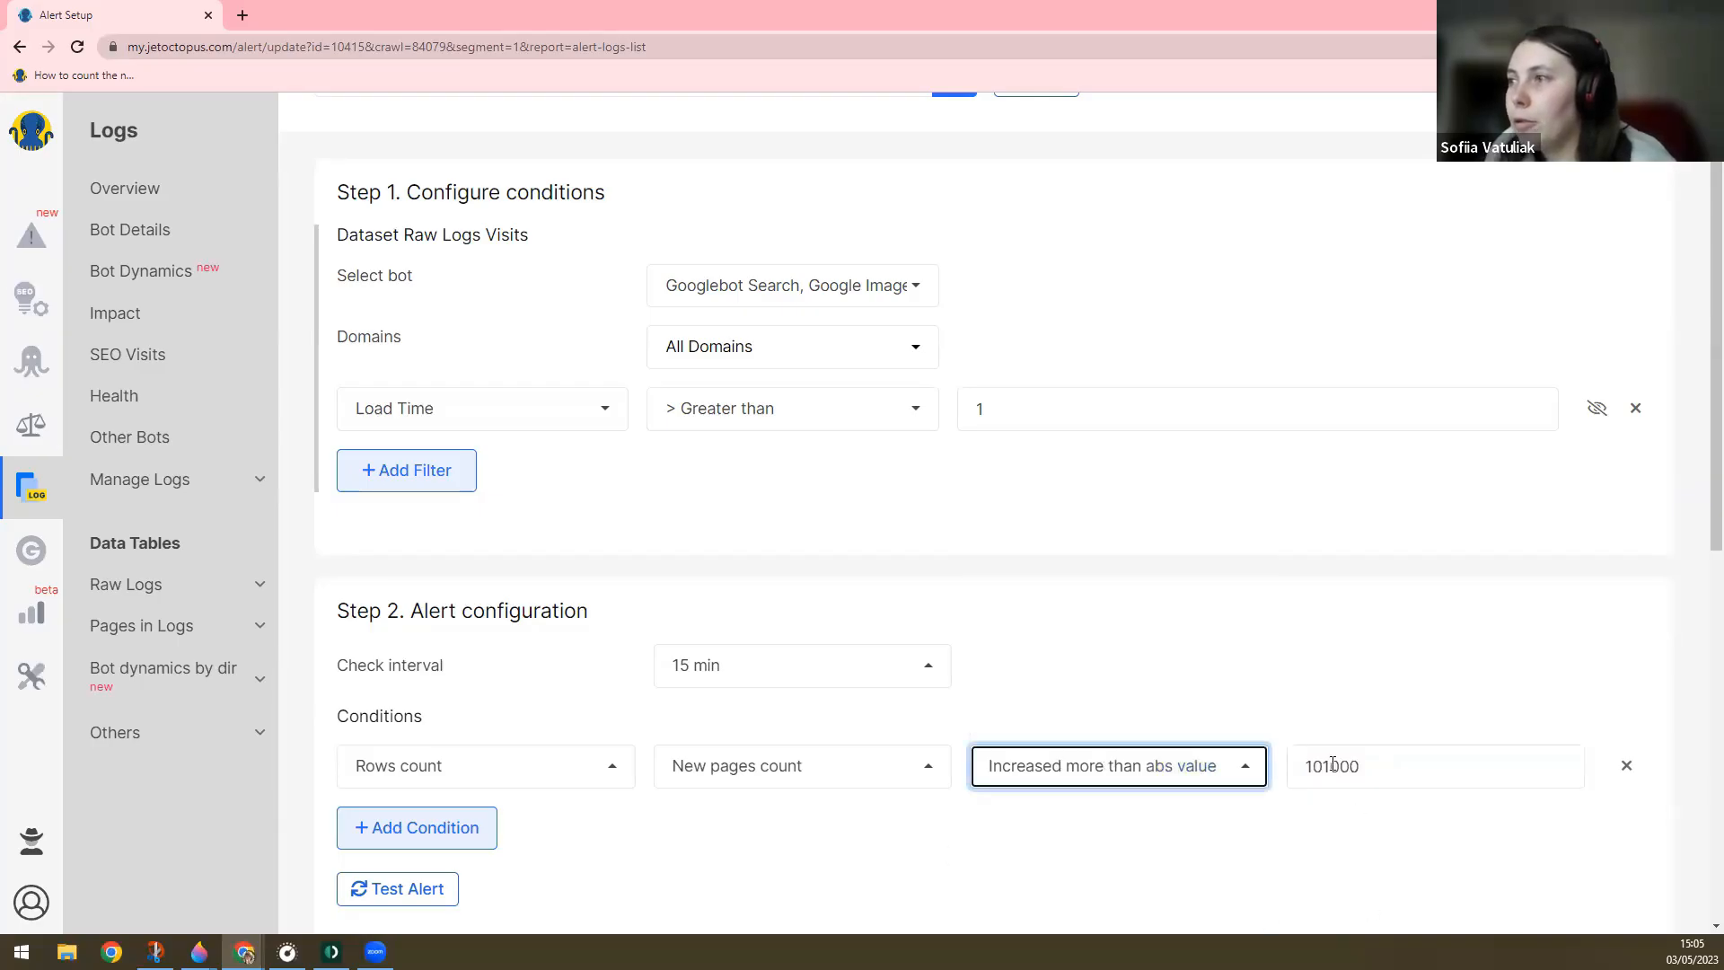
pyautogui.doubleClick(1332, 765)
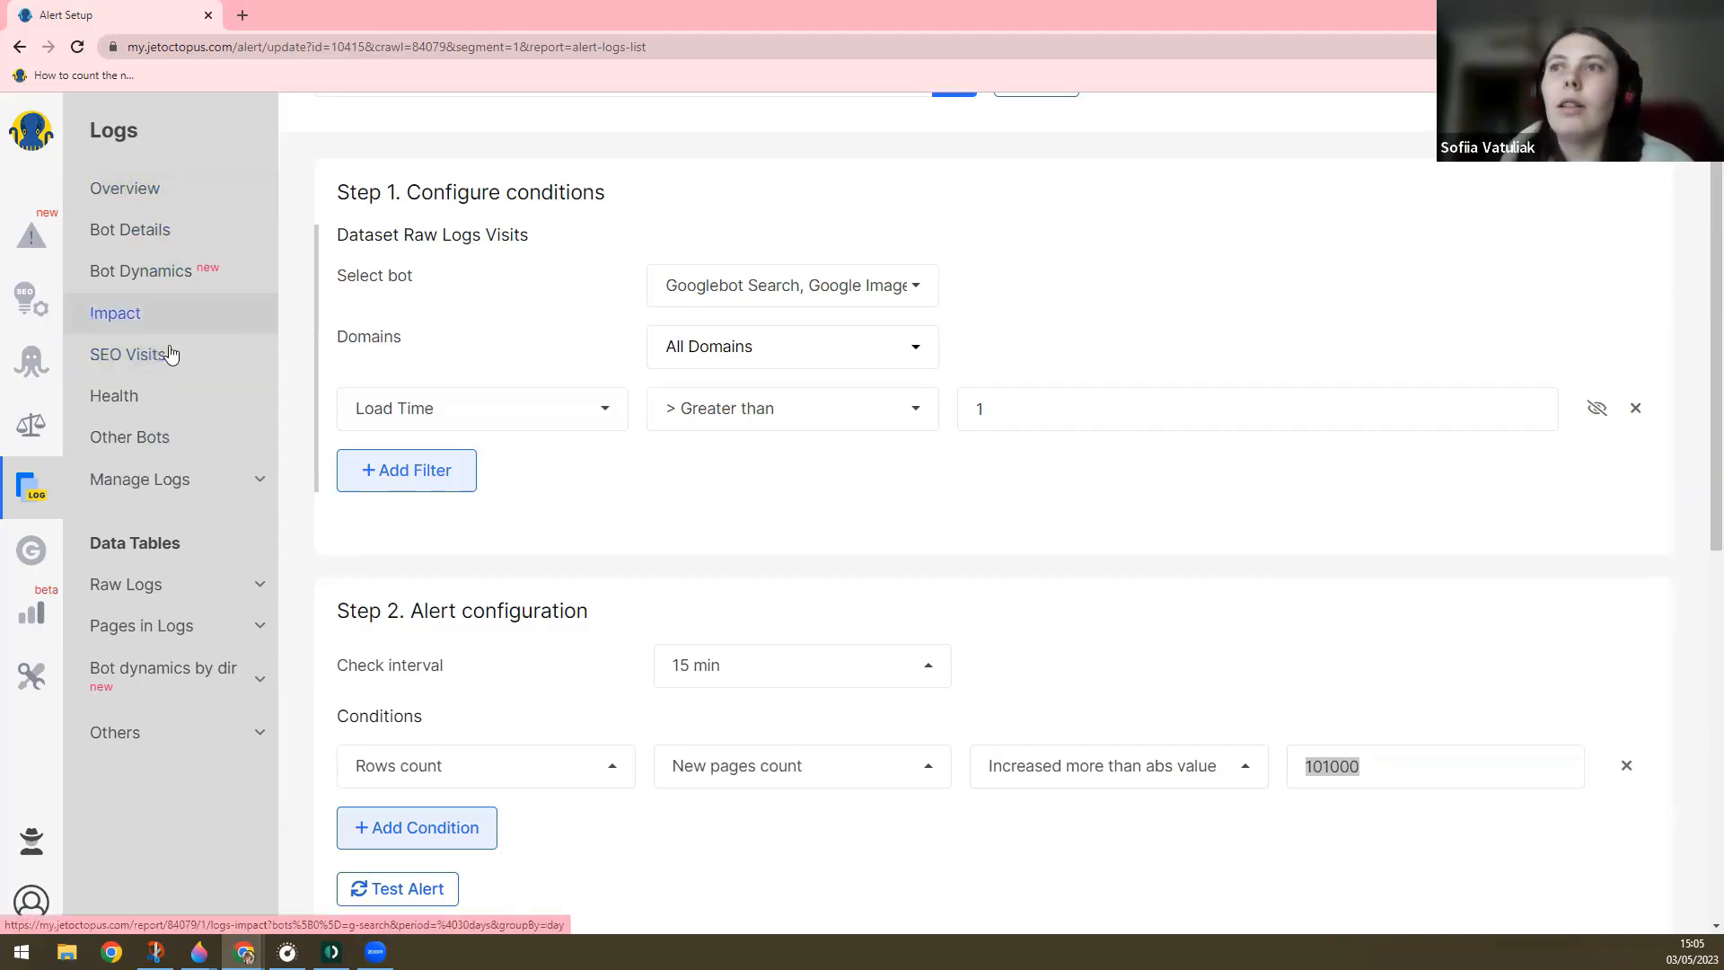
# - Open the GSC alerts list and view which data sources a new alert can be created from
pyautogui.click(36, 253)
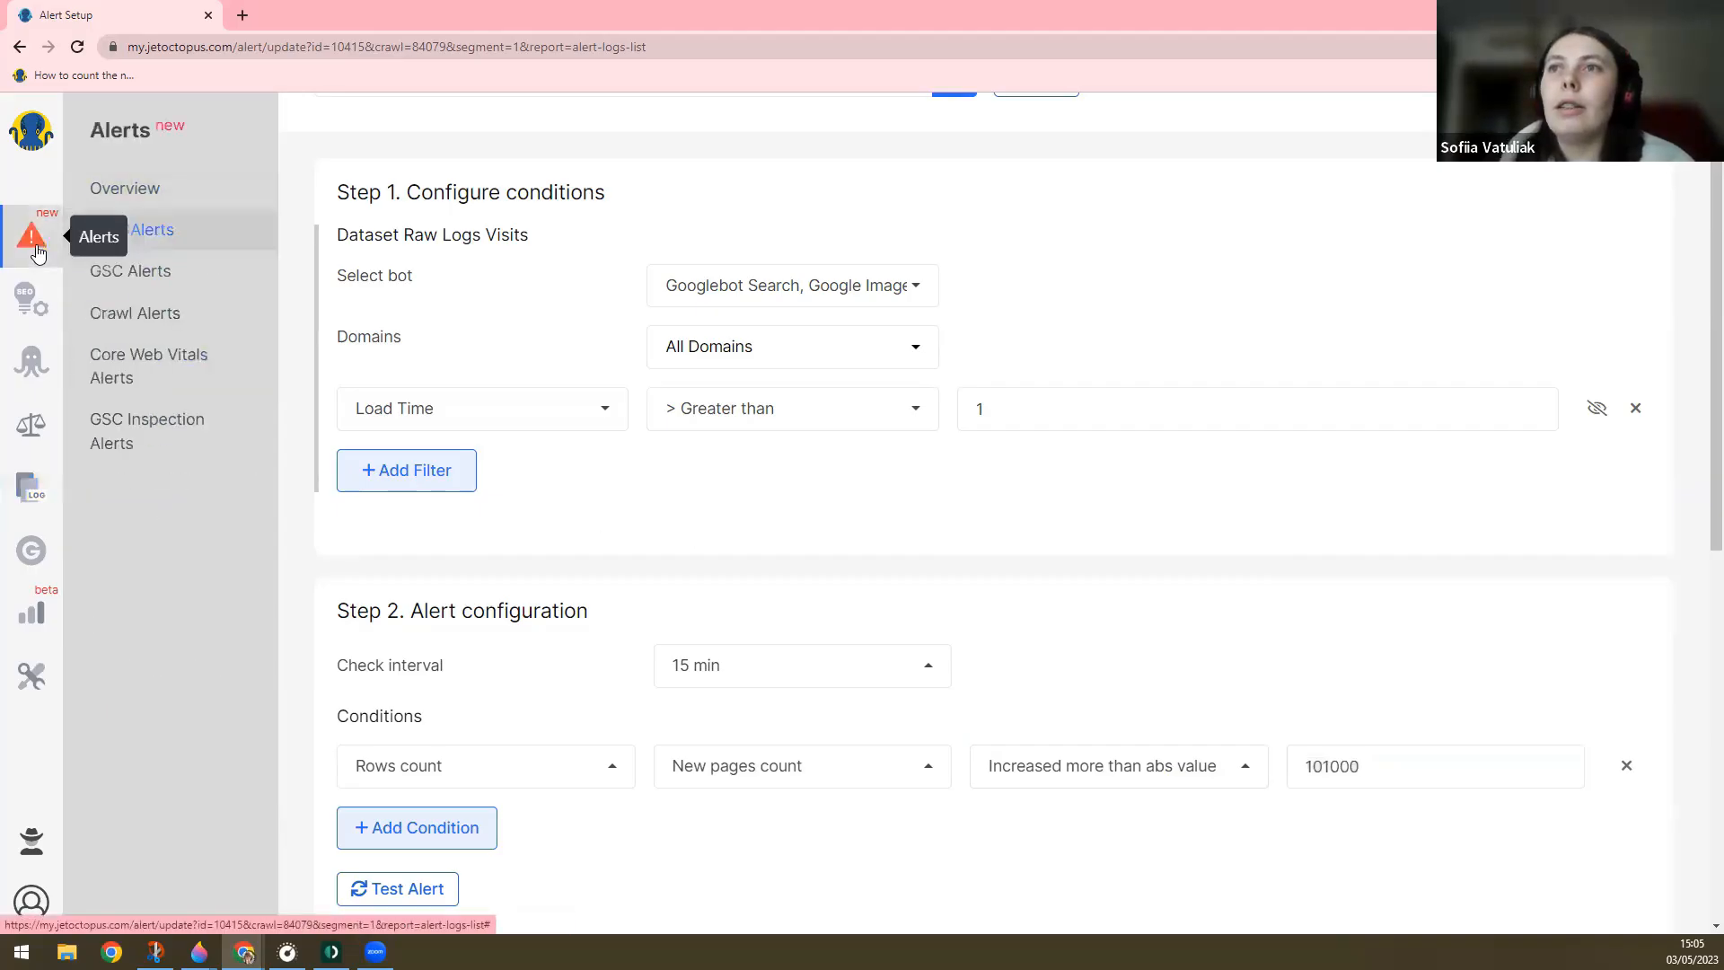
pyautogui.click(146, 276)
pyautogui.scroll(-1, 724, 608)
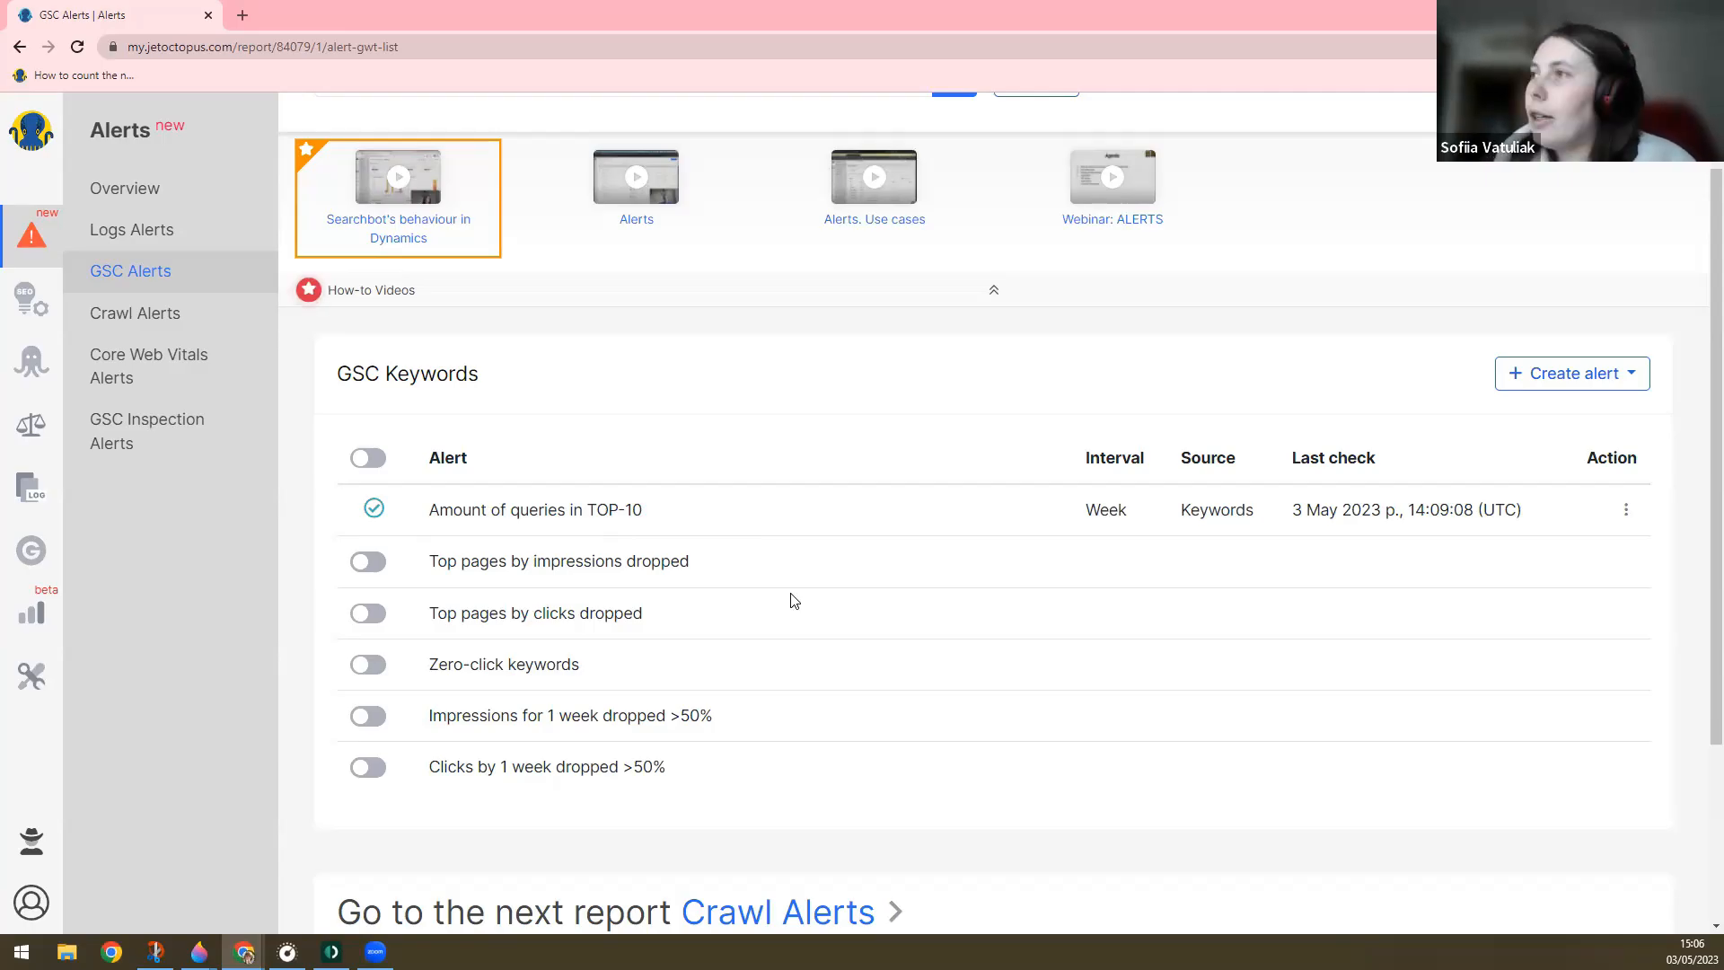
pyautogui.click(1563, 377)
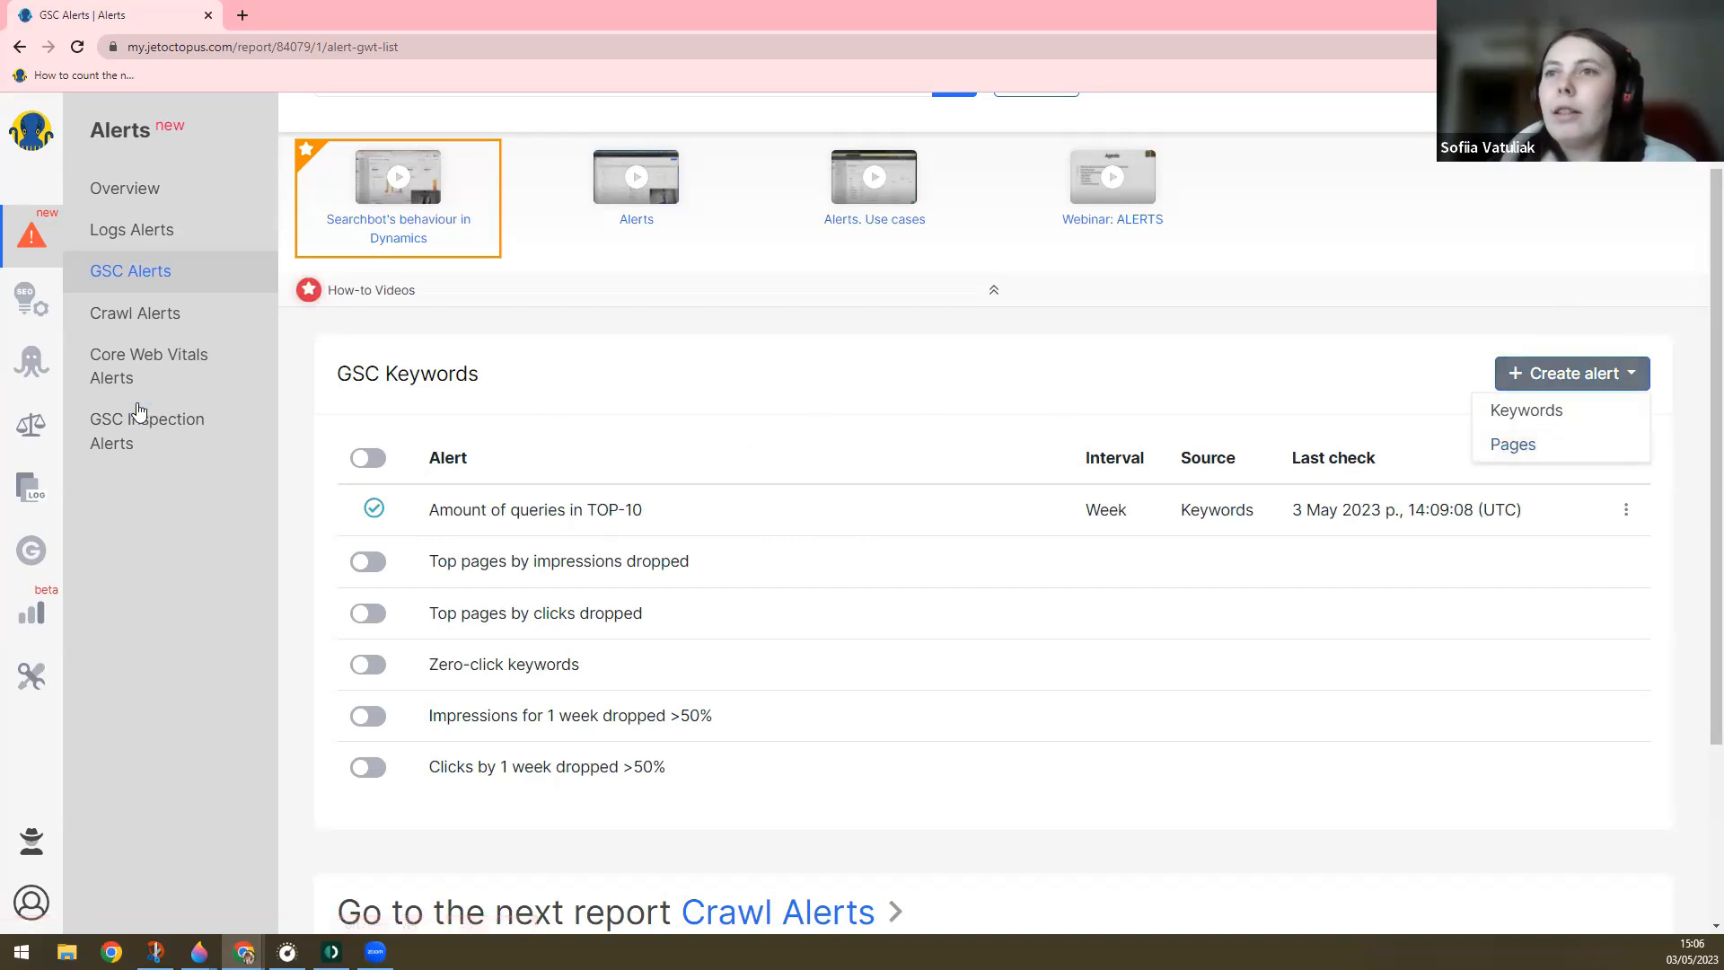
# - Expand the keyword data tables in the GSC Keywords section and open the Losers report
pyautogui.click(33, 553)
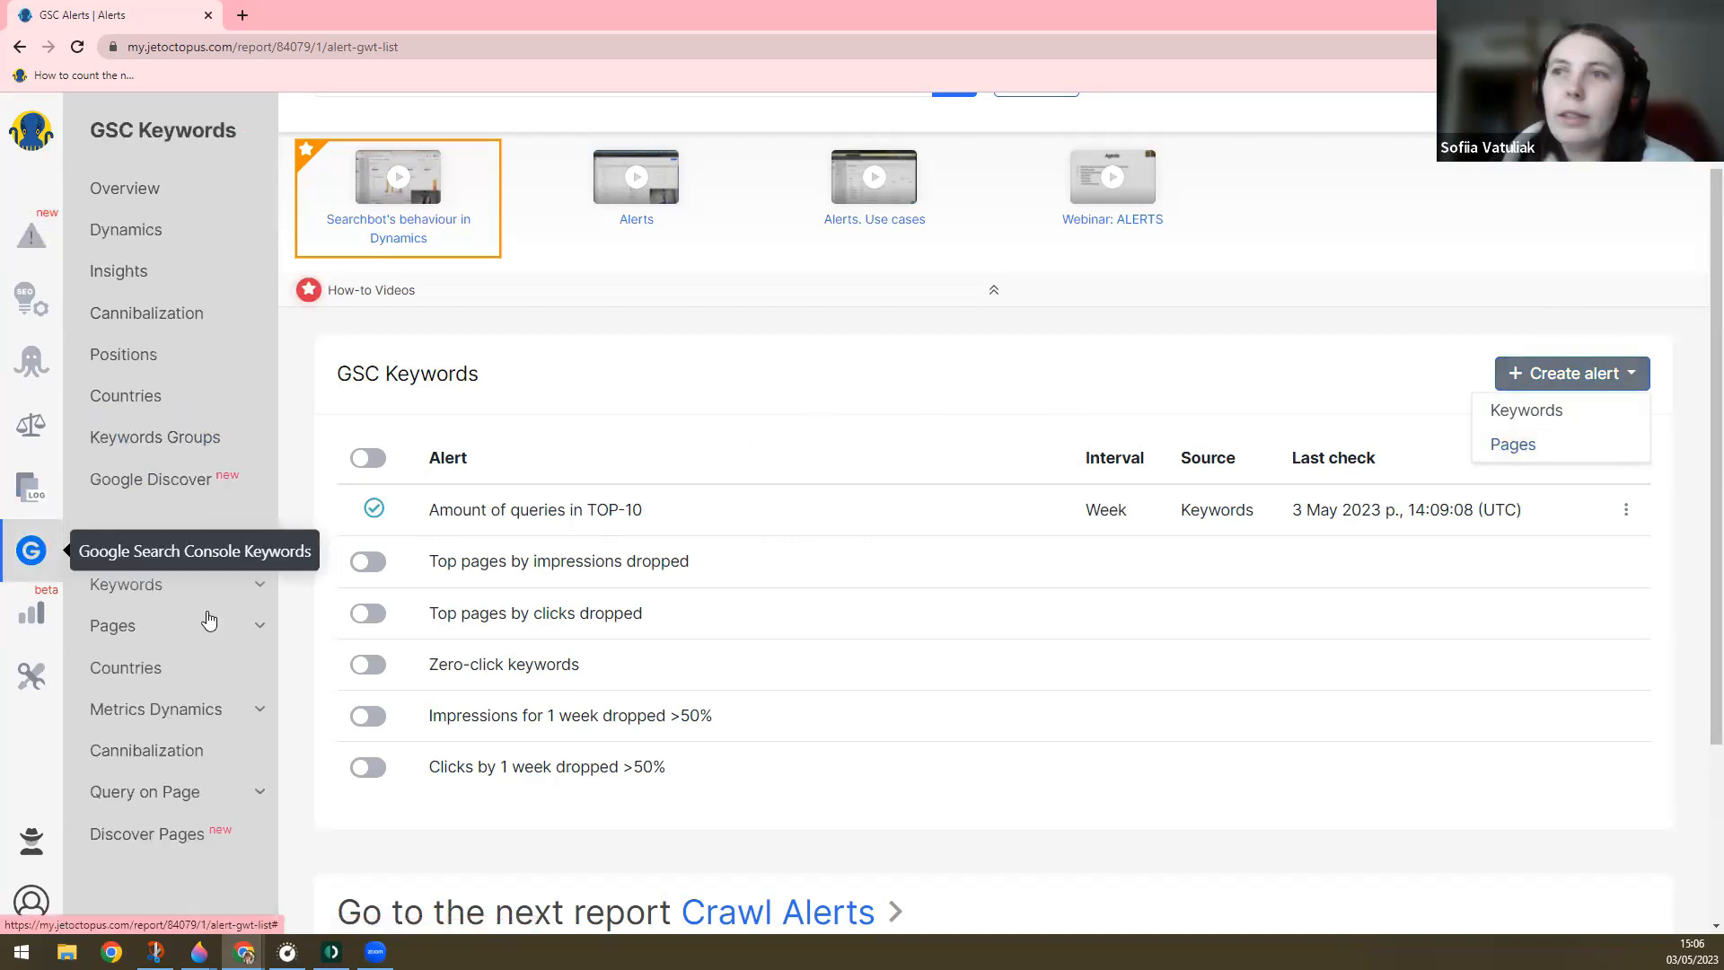
pyautogui.click(126, 584)
pyautogui.scroll(-3, 159, 588)
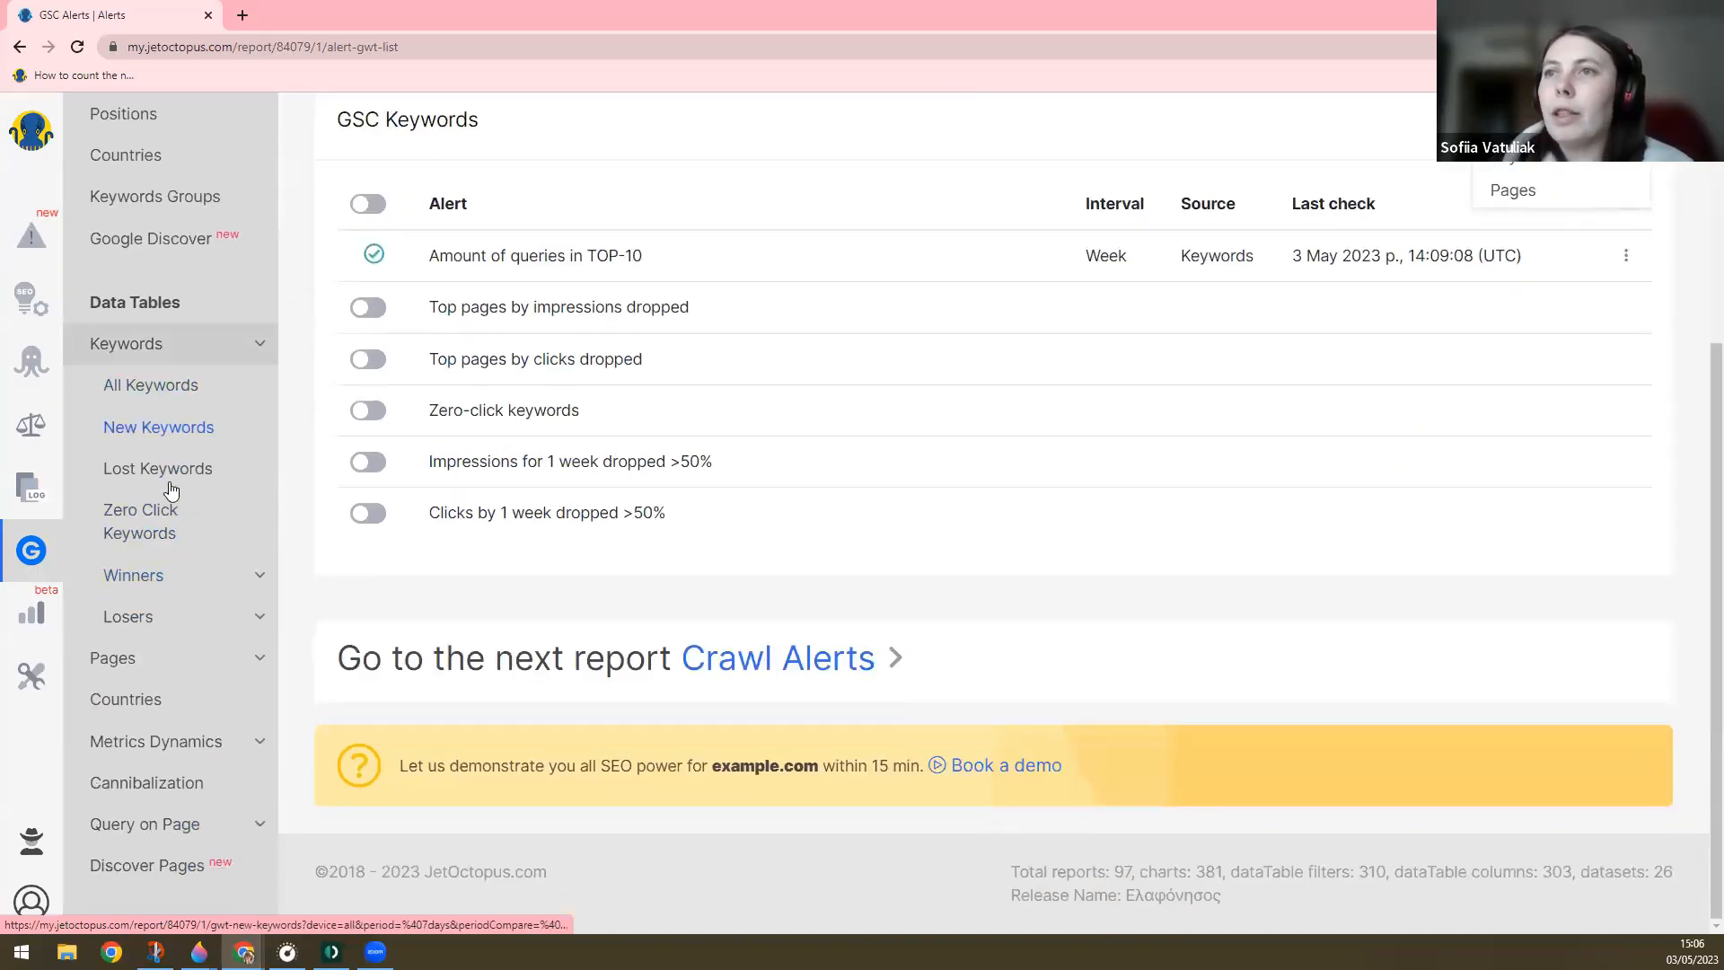
pyautogui.click(207, 611)
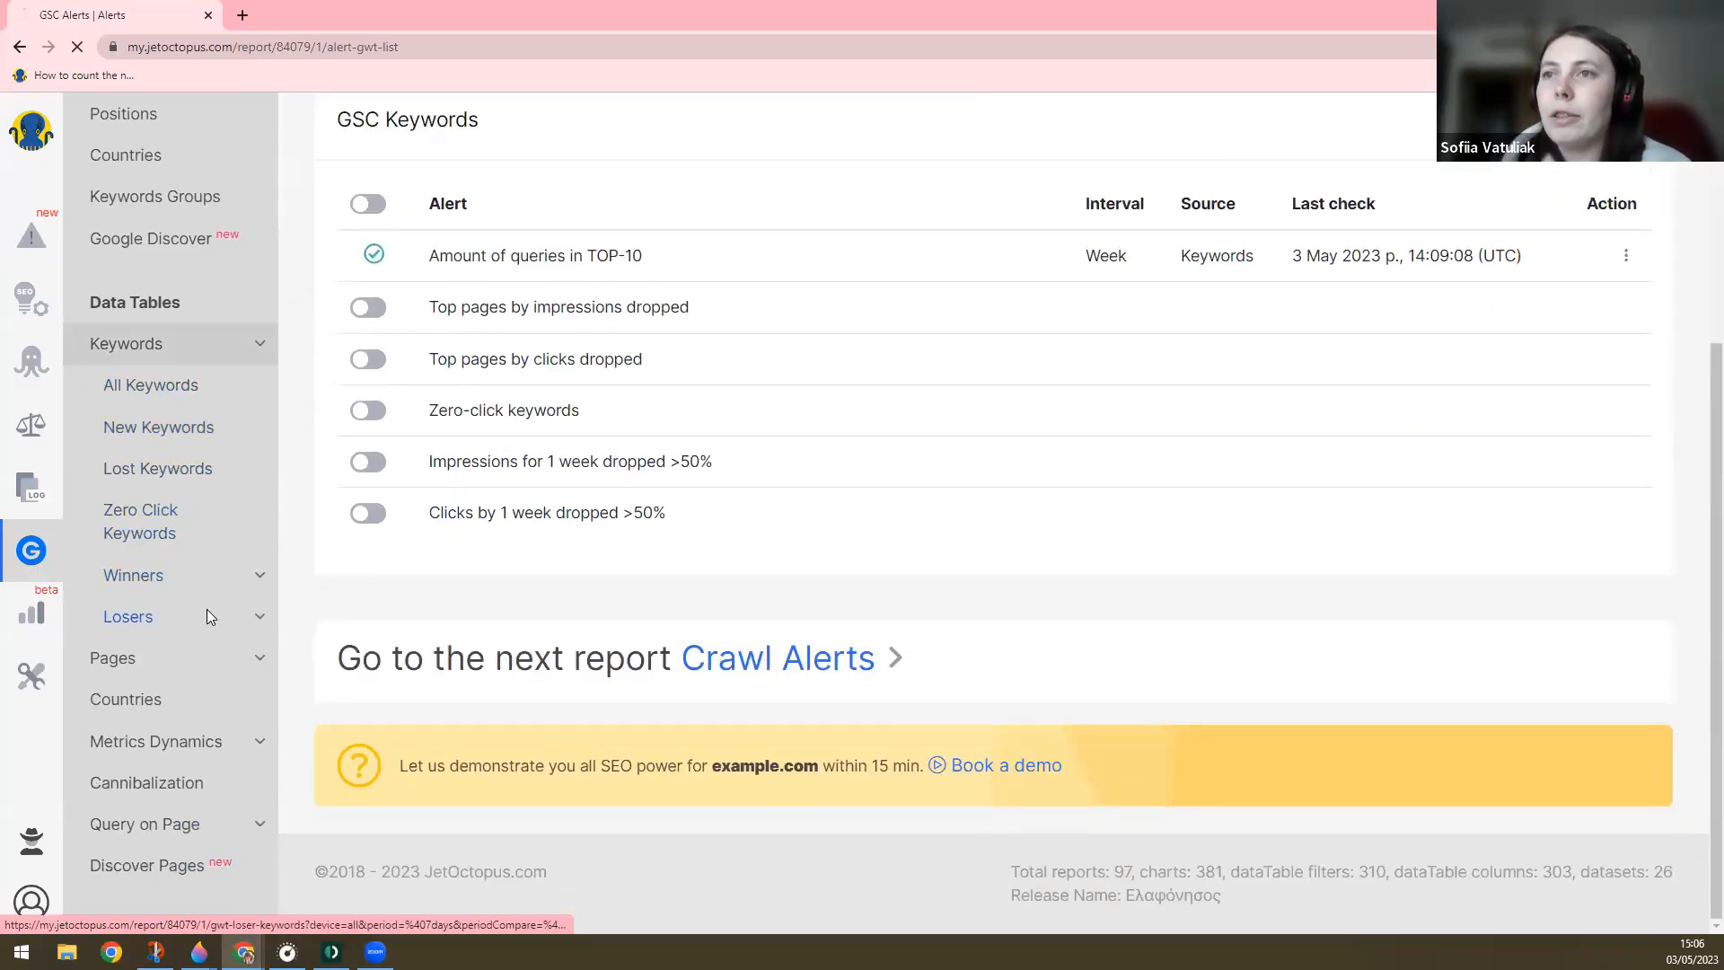
# - View the New Keywords report and the Zero Click Keywords report with their dataset filters
pyautogui.scroll(-5, 209, 618)
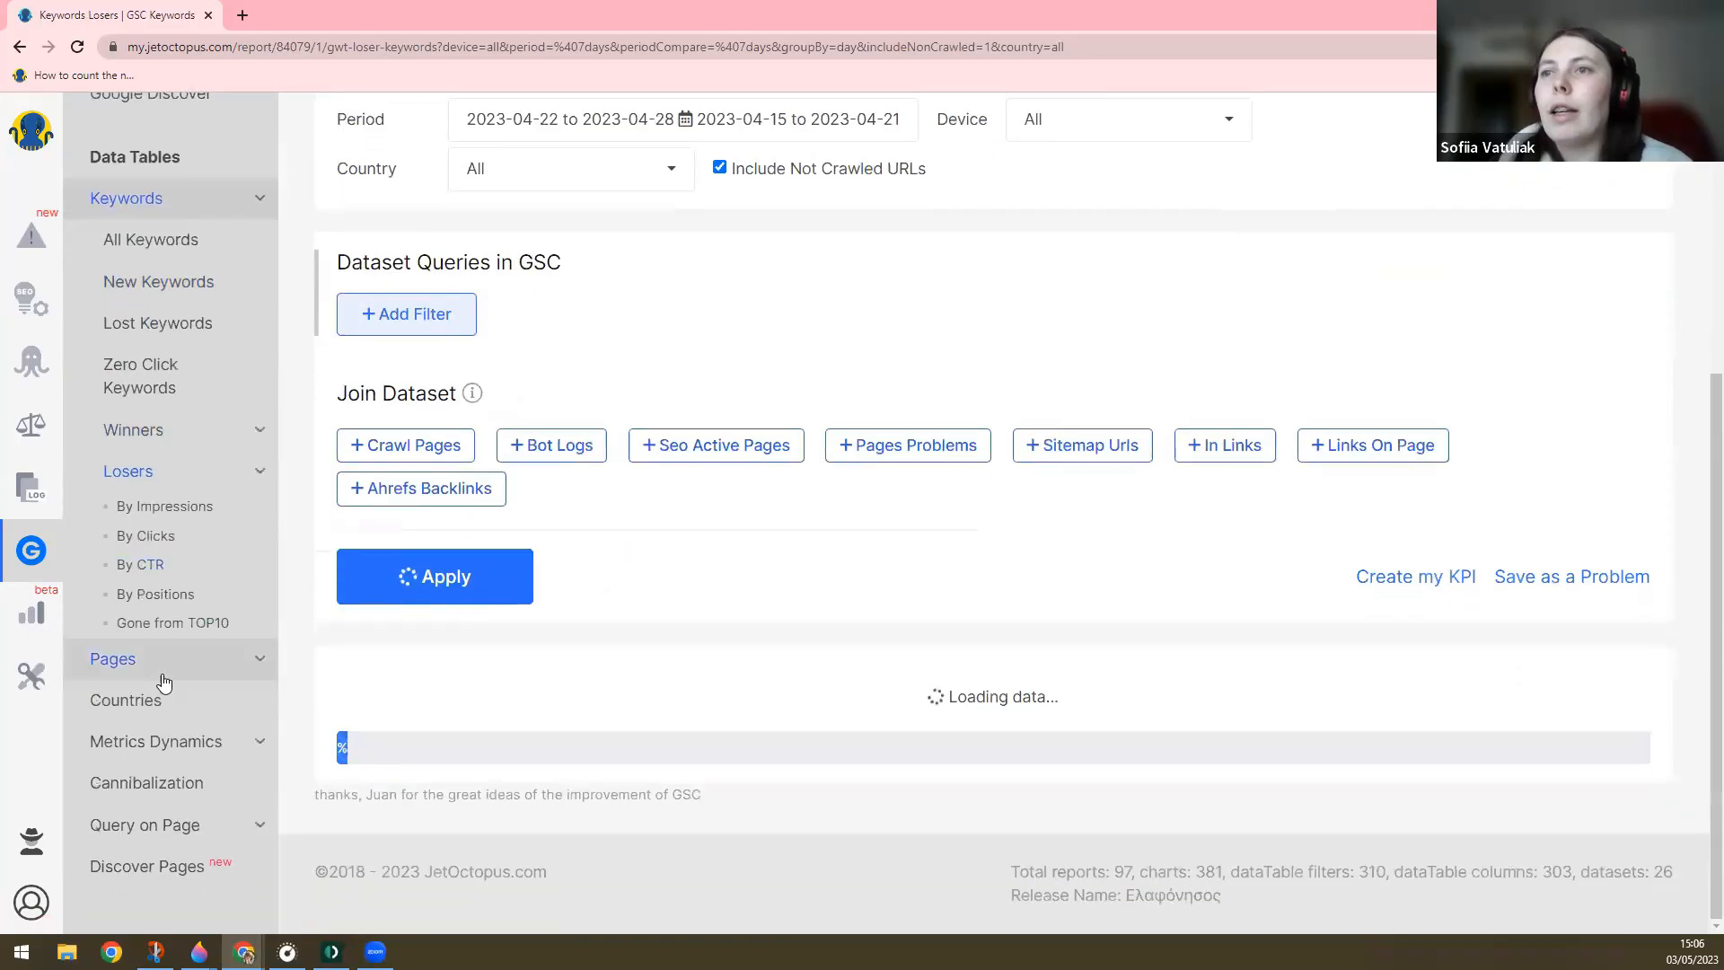
pyautogui.scroll(-5, 175, 723)
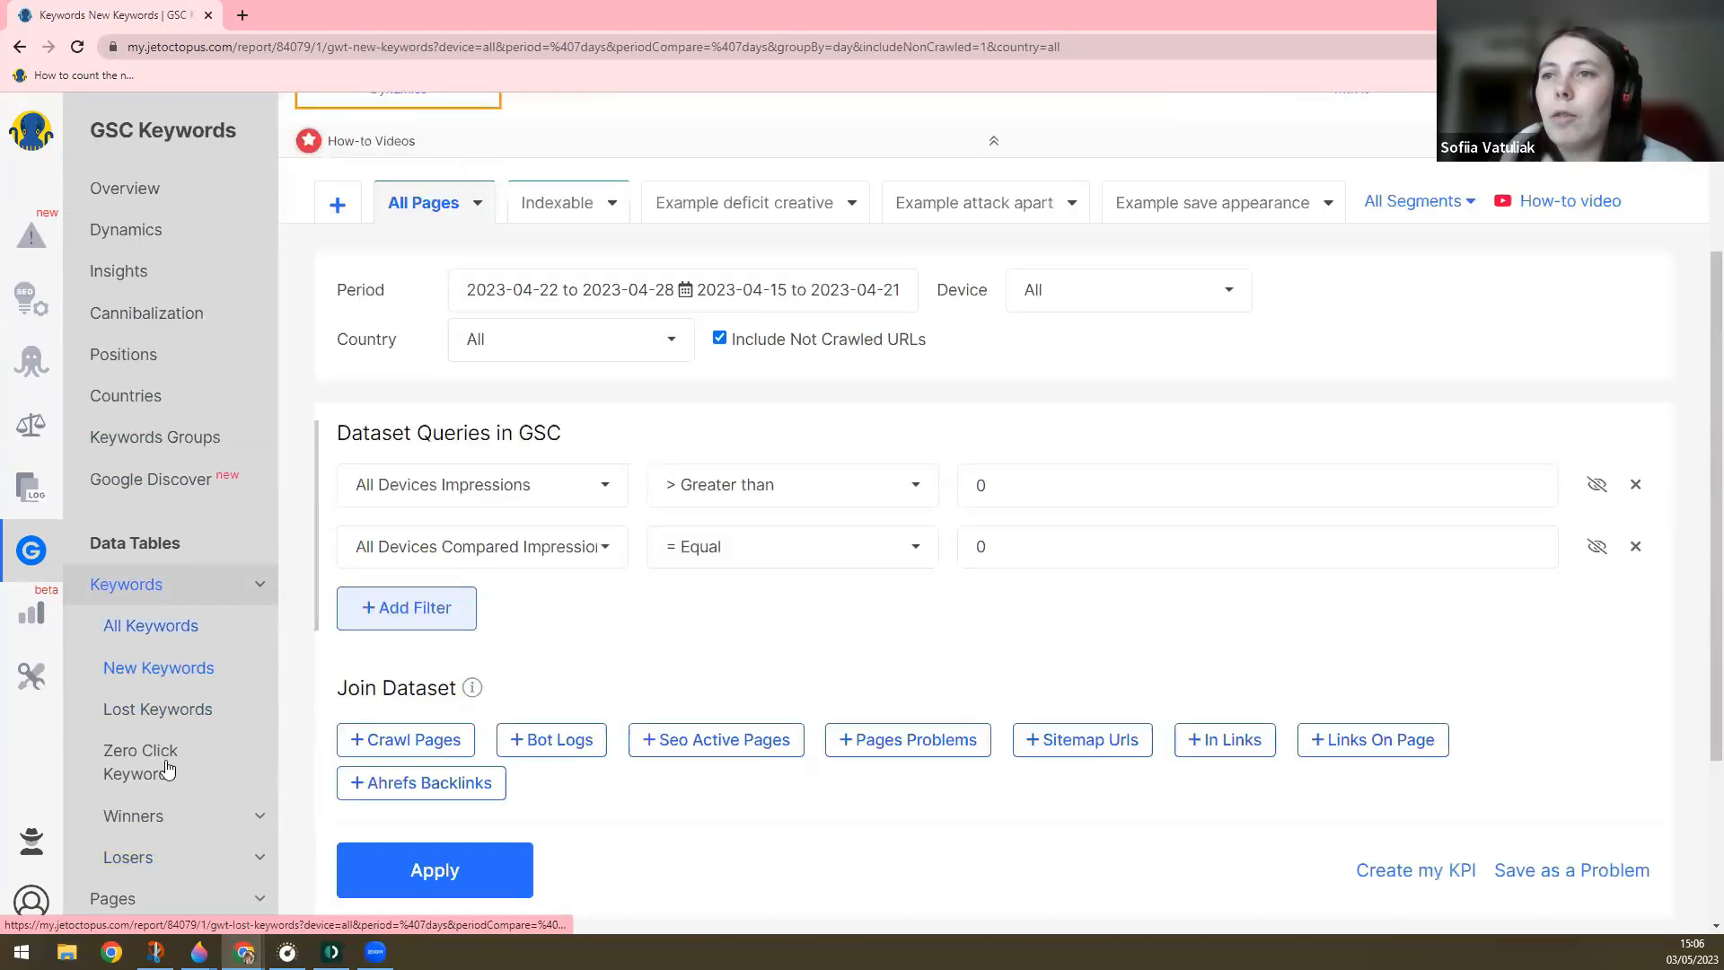
pyautogui.click(160, 792)
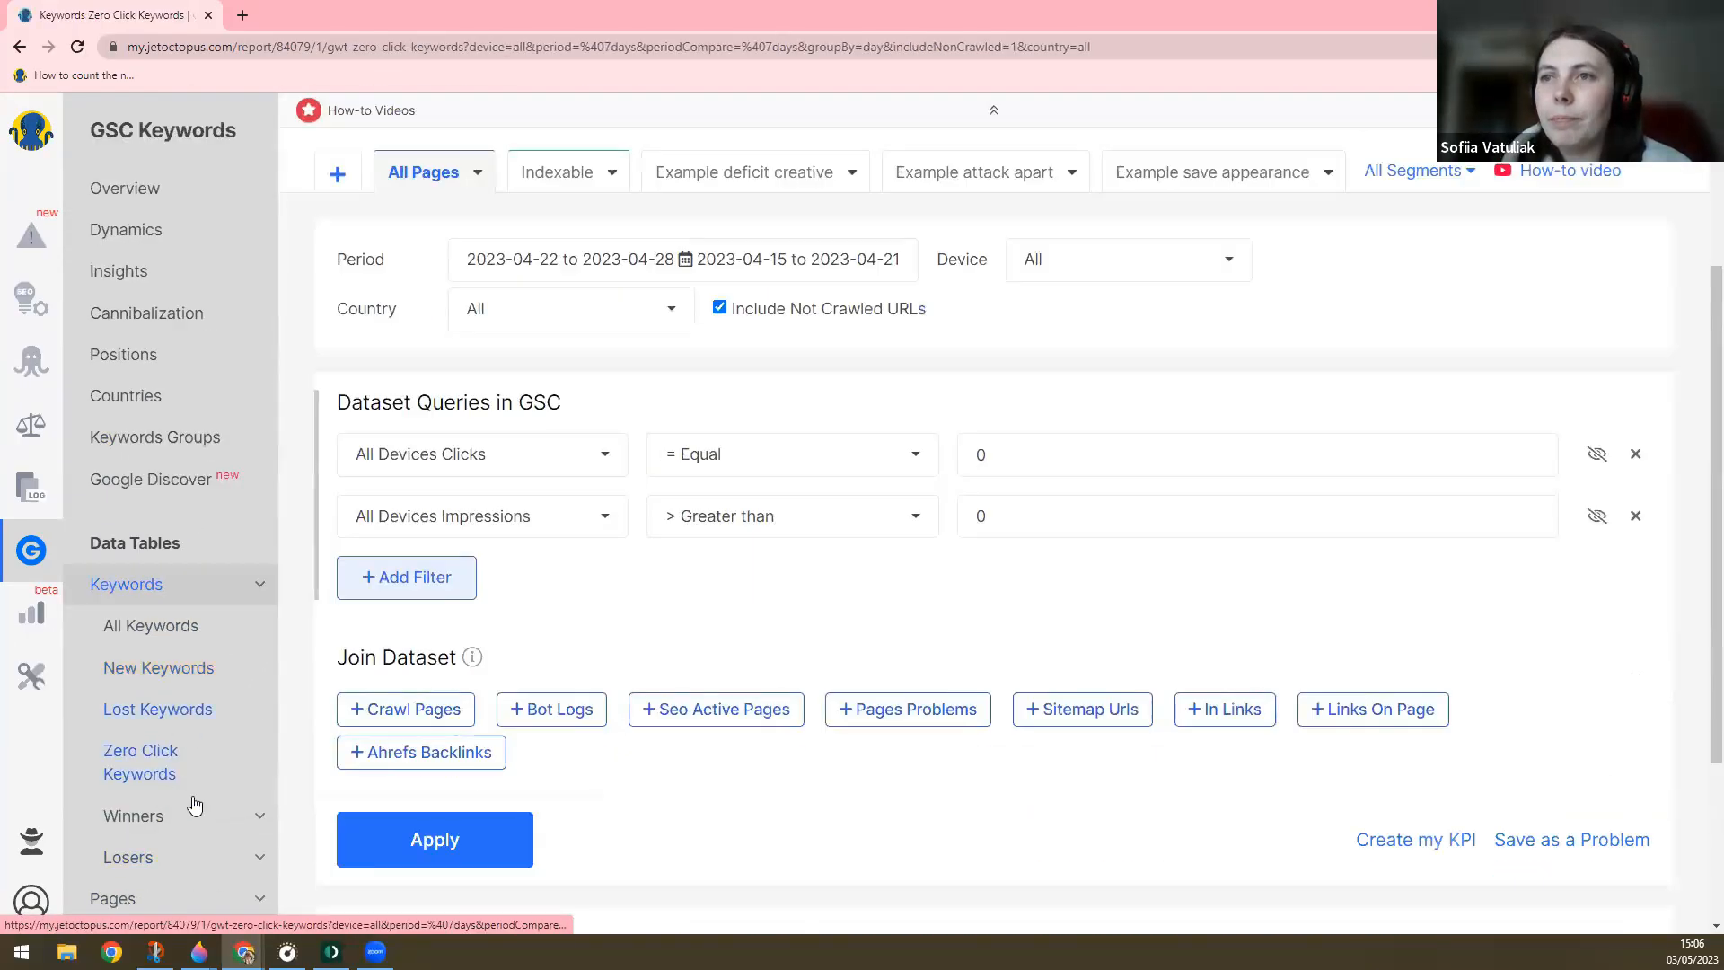
# - Return to the keyword Losers report and examine the impression, click and position changes in its data table
pyautogui.click(212, 855)
pyautogui.scroll(-5, 184, 692)
pyautogui.scroll(-15, 184, 763)
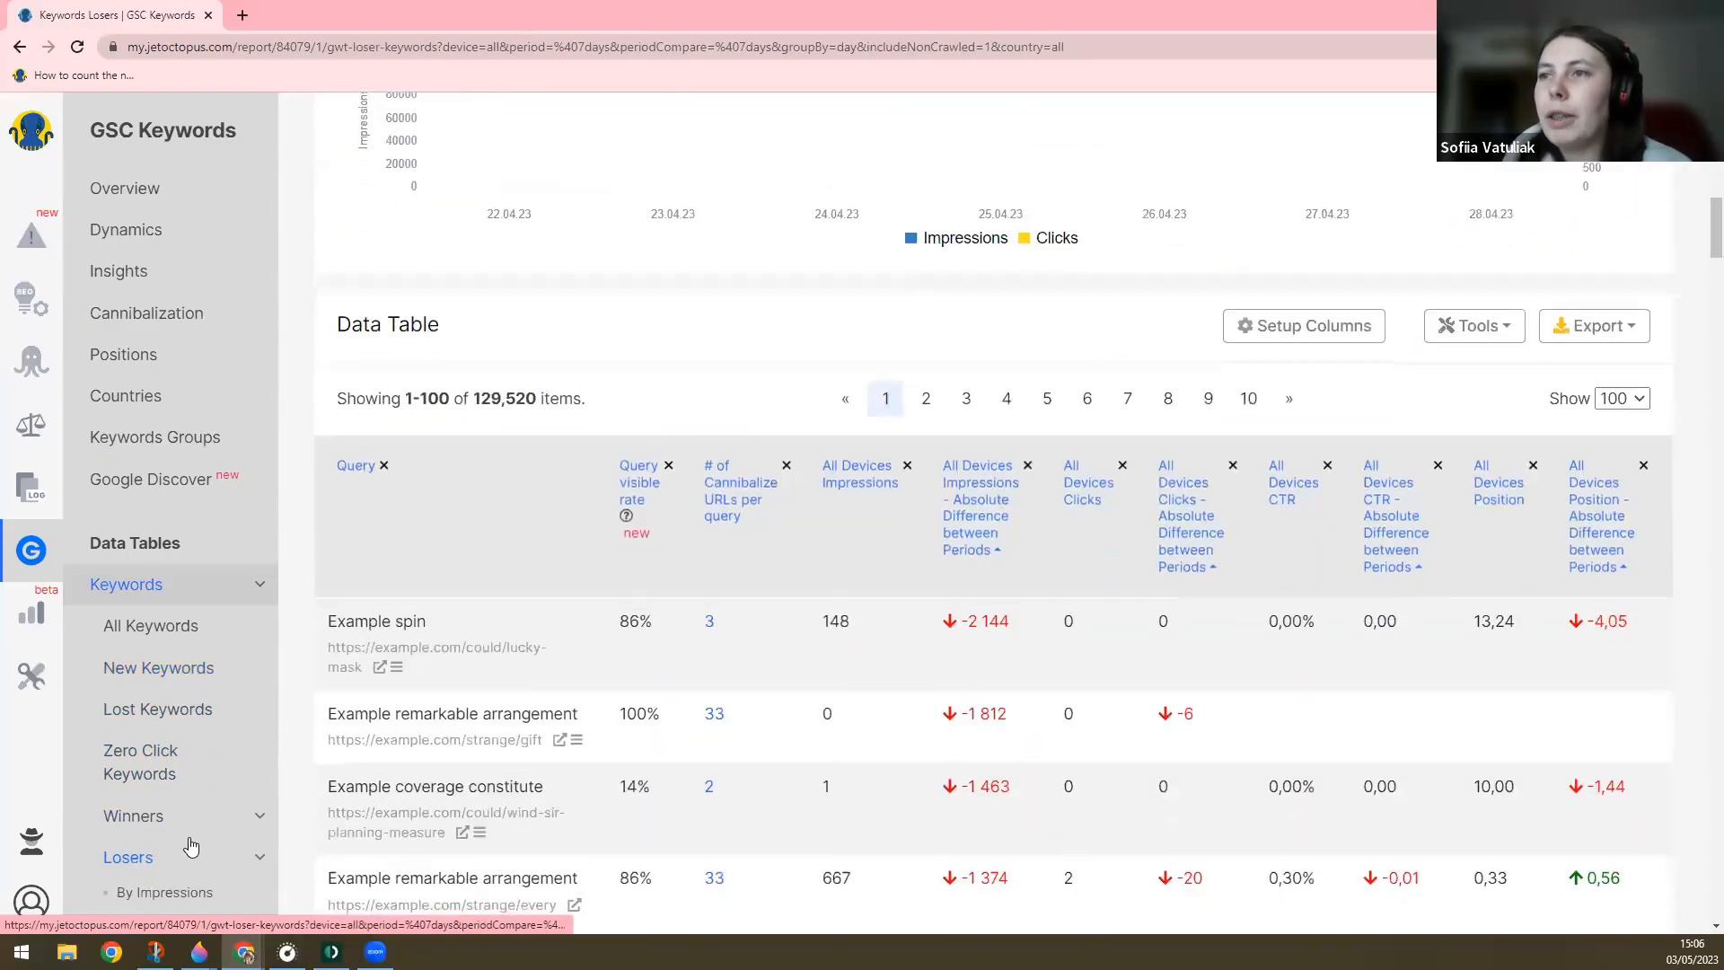
pyautogui.scroll(-6, 180, 764)
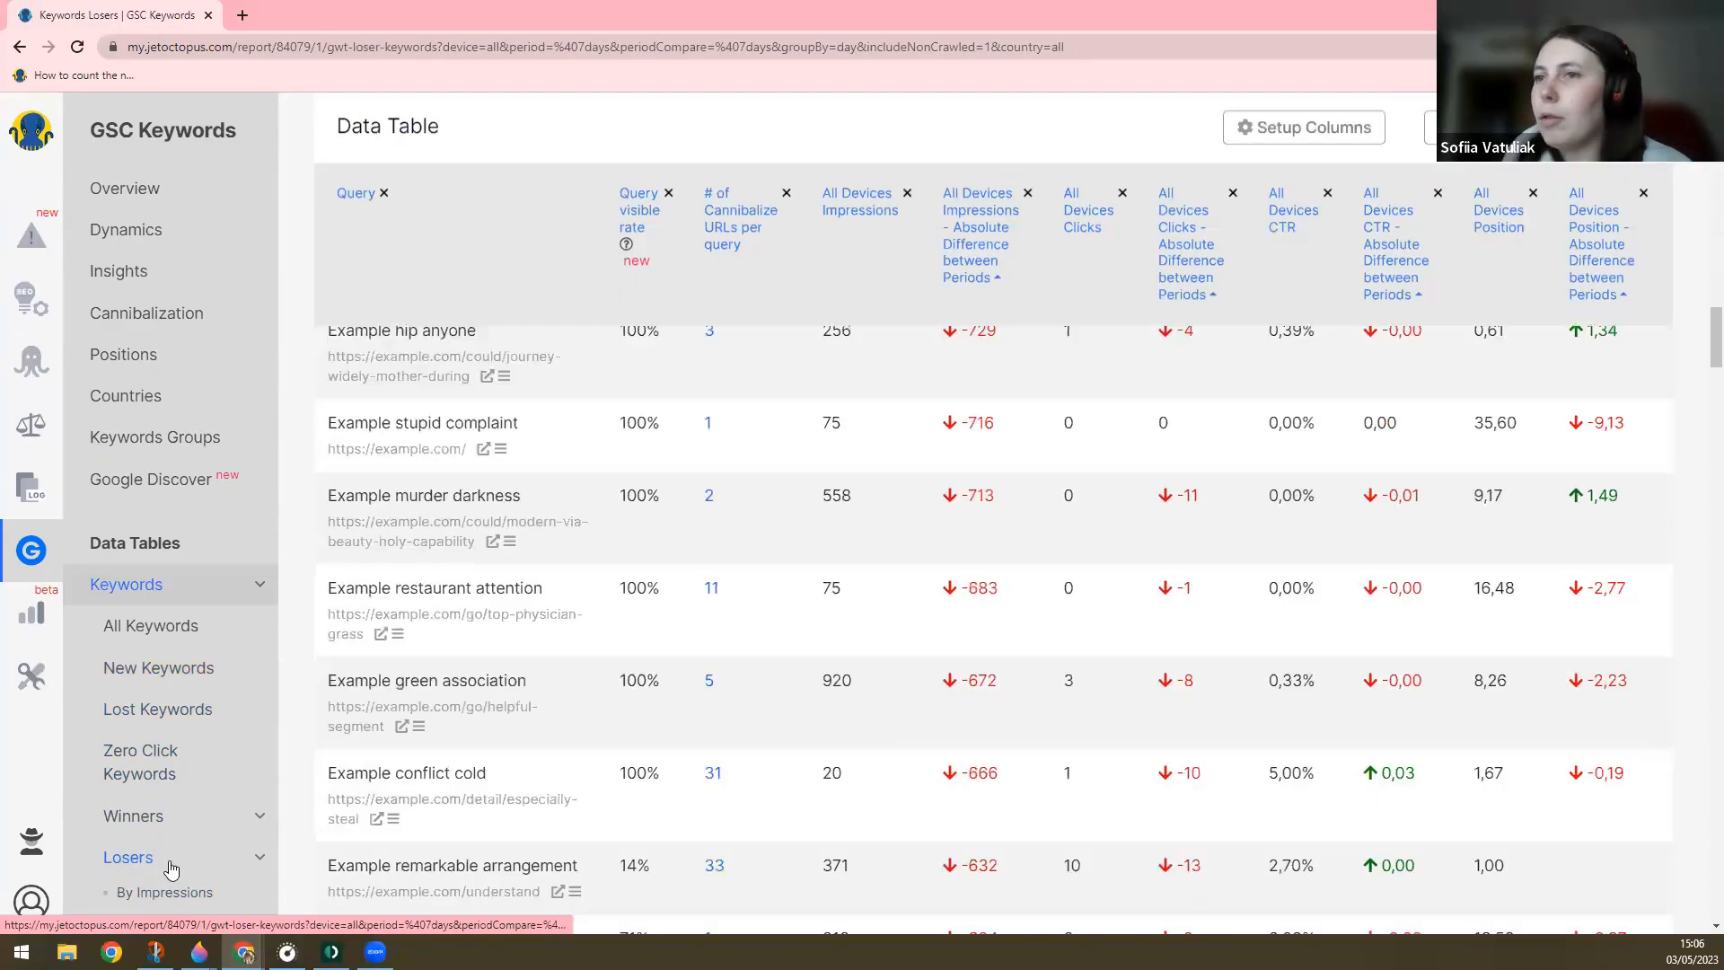
# - Examine the rest of the keyword Losers data table and expand the Pages data tables group
pyautogui.scroll(-15, 177, 628)
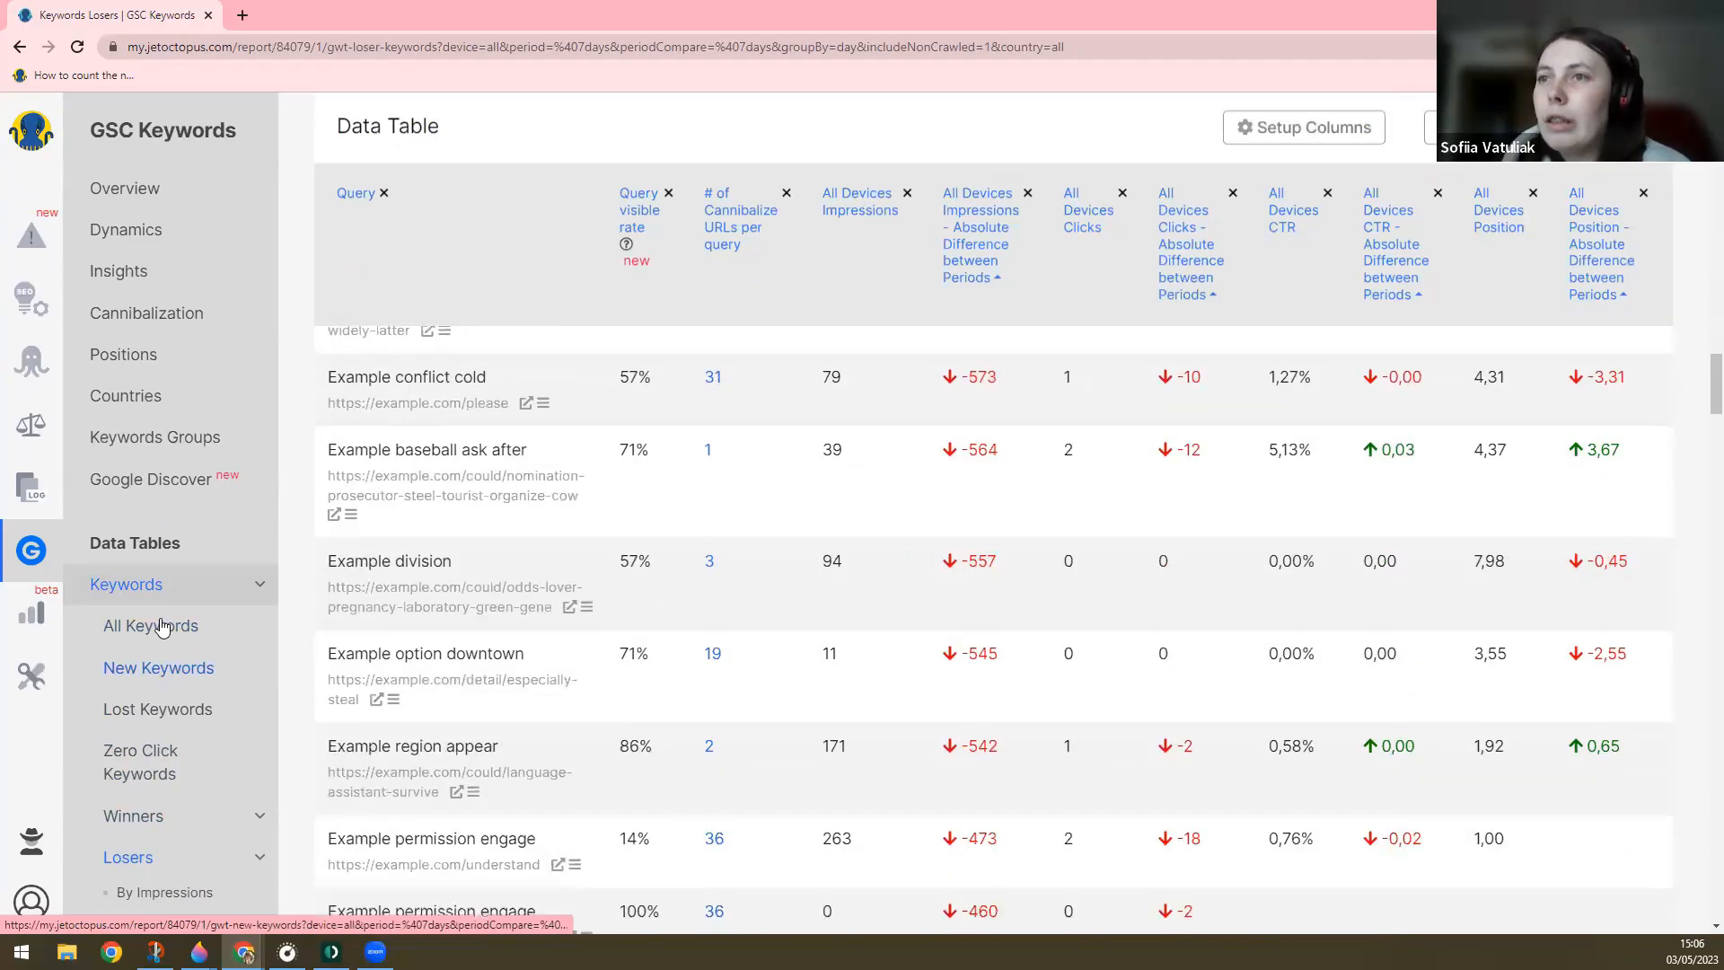
pyautogui.scroll(-10, 164, 680)
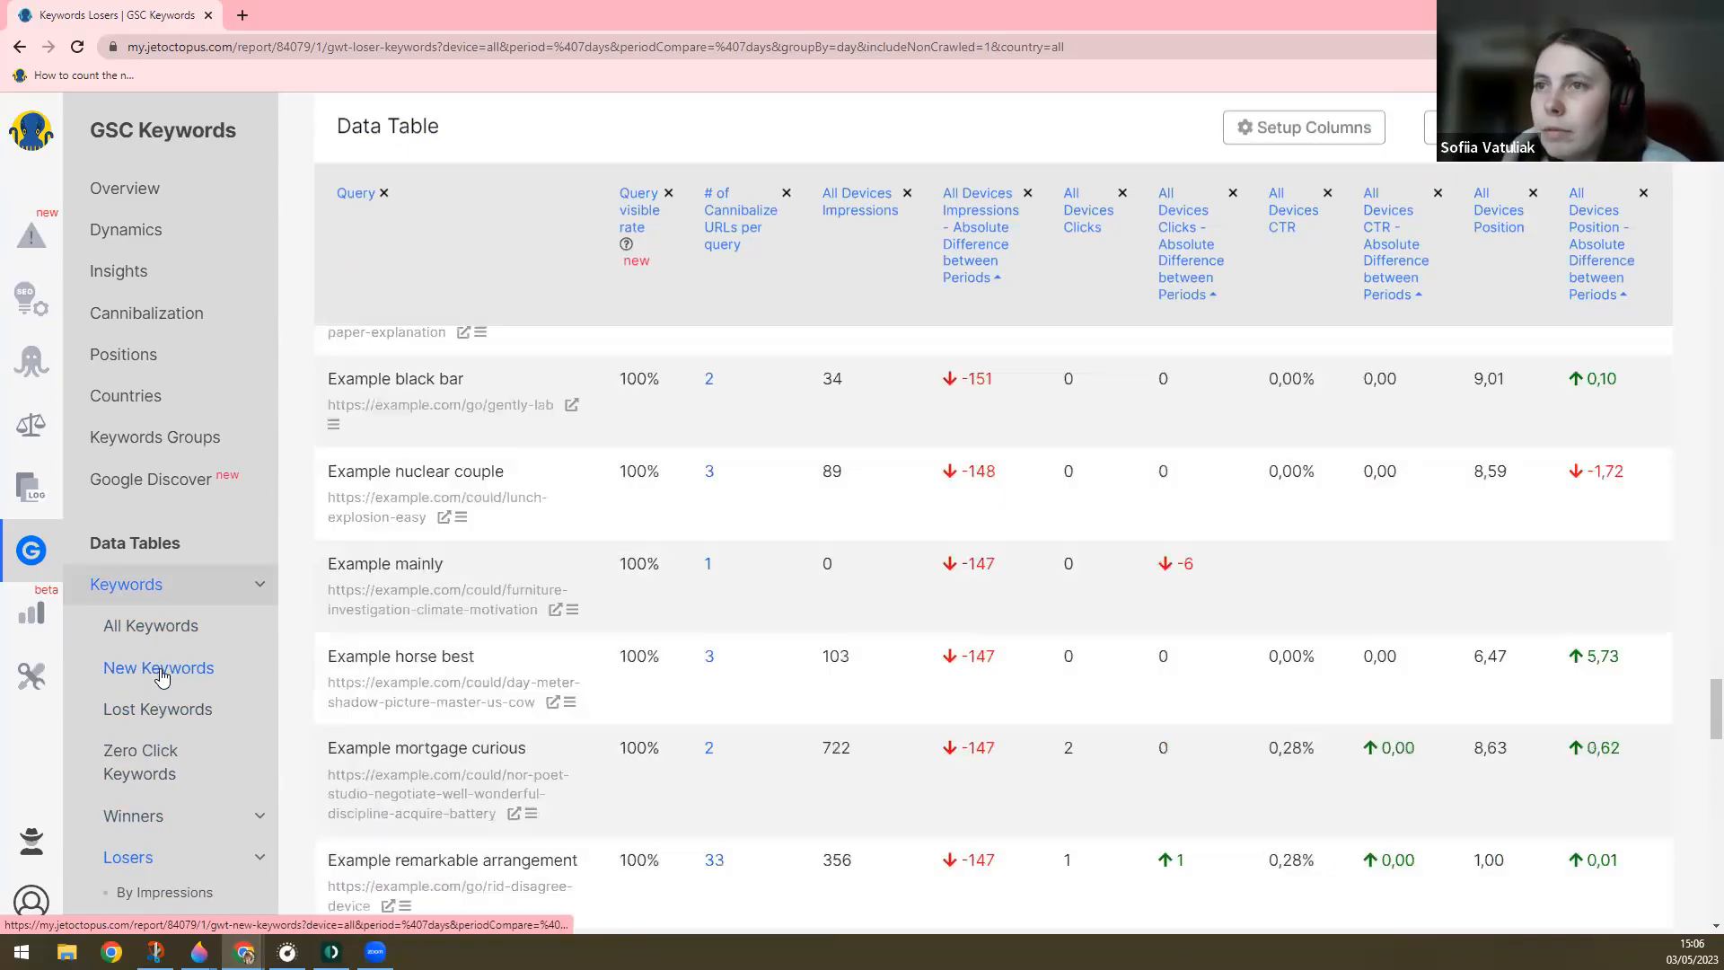
pyautogui.scroll(-3, 156, 675)
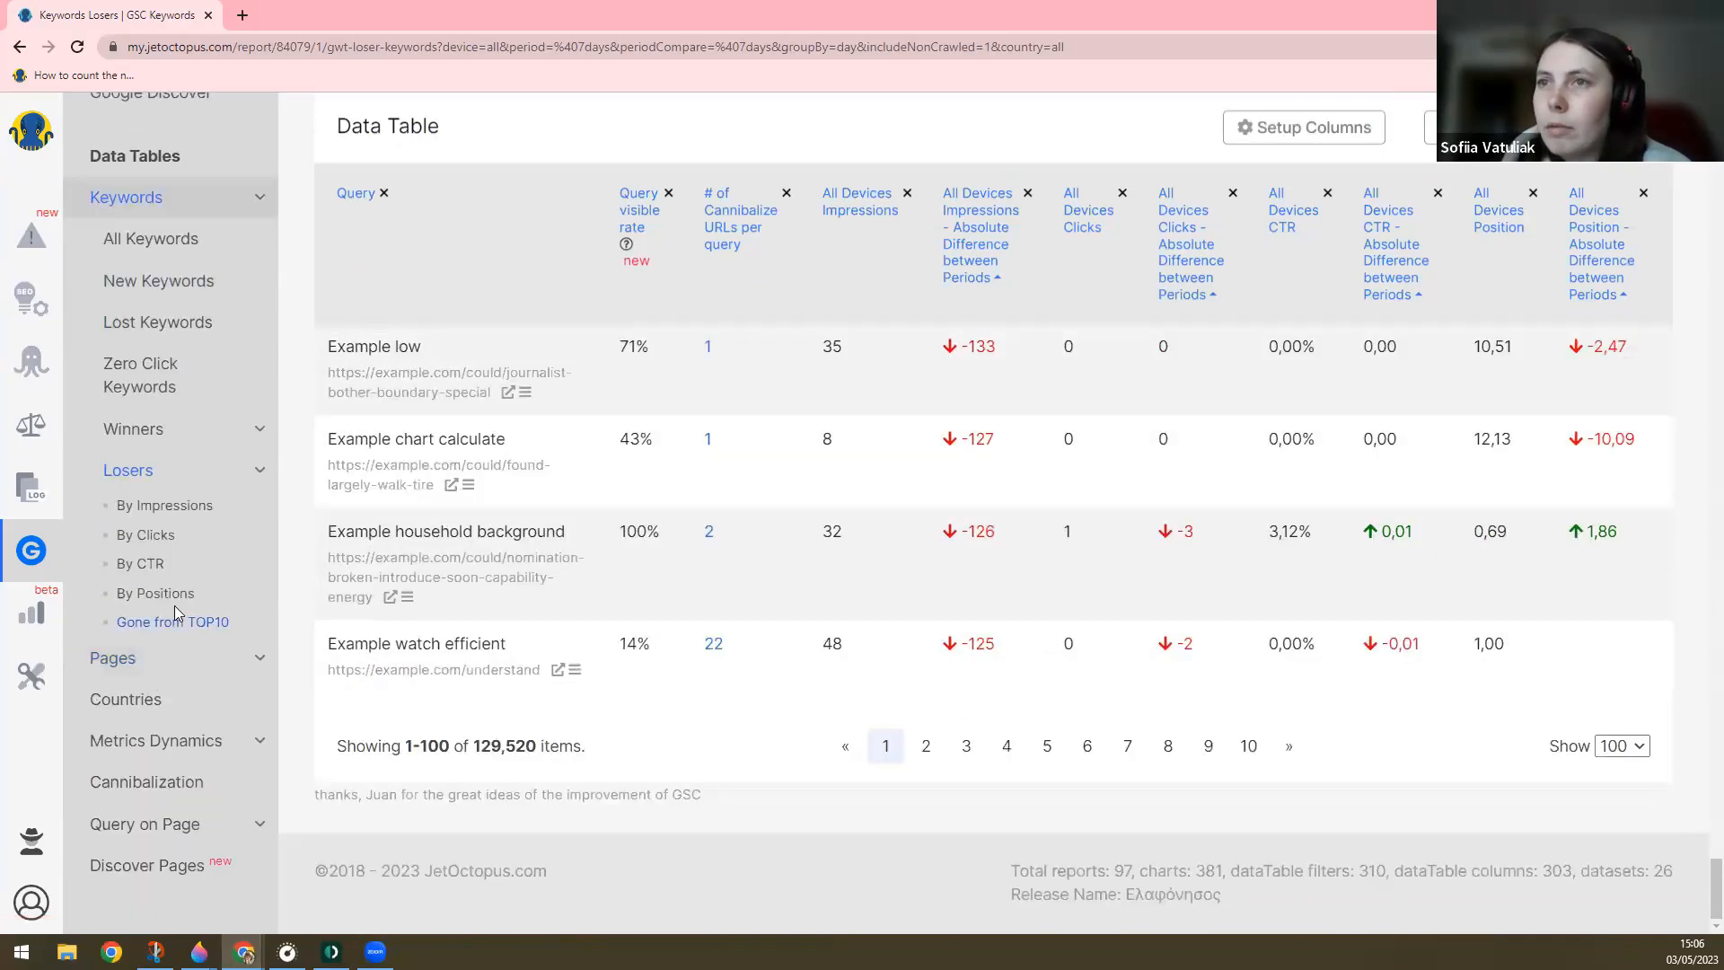
pyautogui.click(156, 669)
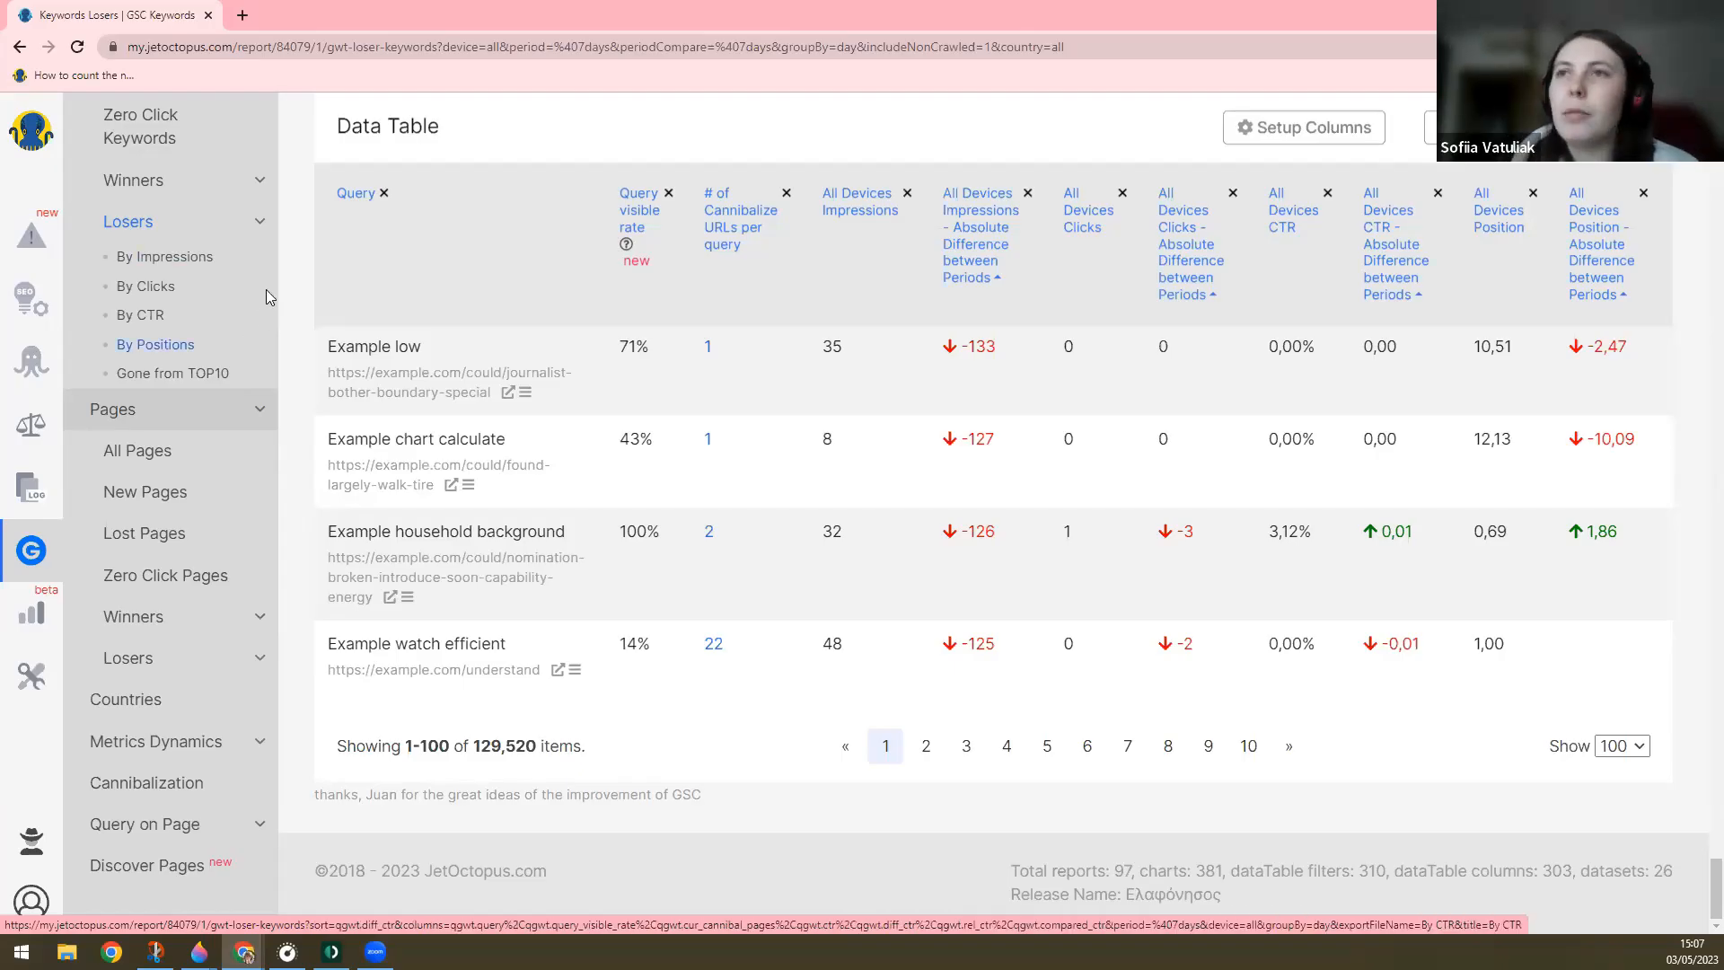
# - Go back to the GSC alerts list and start a new alert based on the Pages dataset
pyautogui.click(37, 240)
pyautogui.click(166, 281)
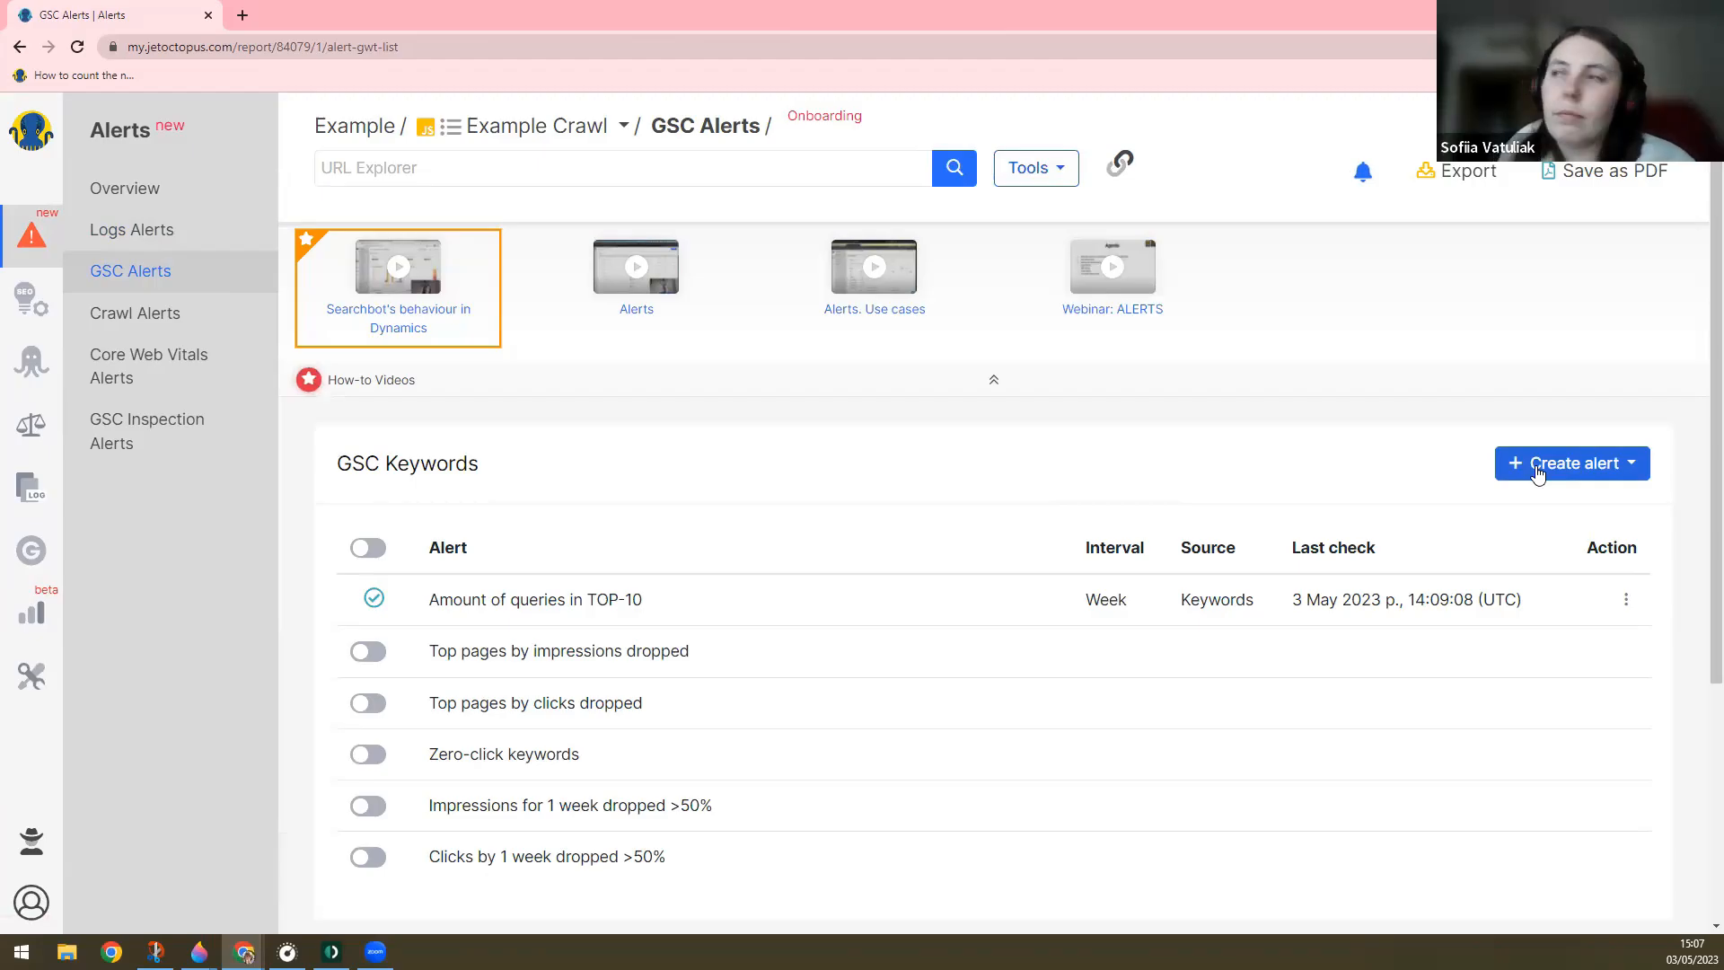
pyautogui.click(1538, 473)
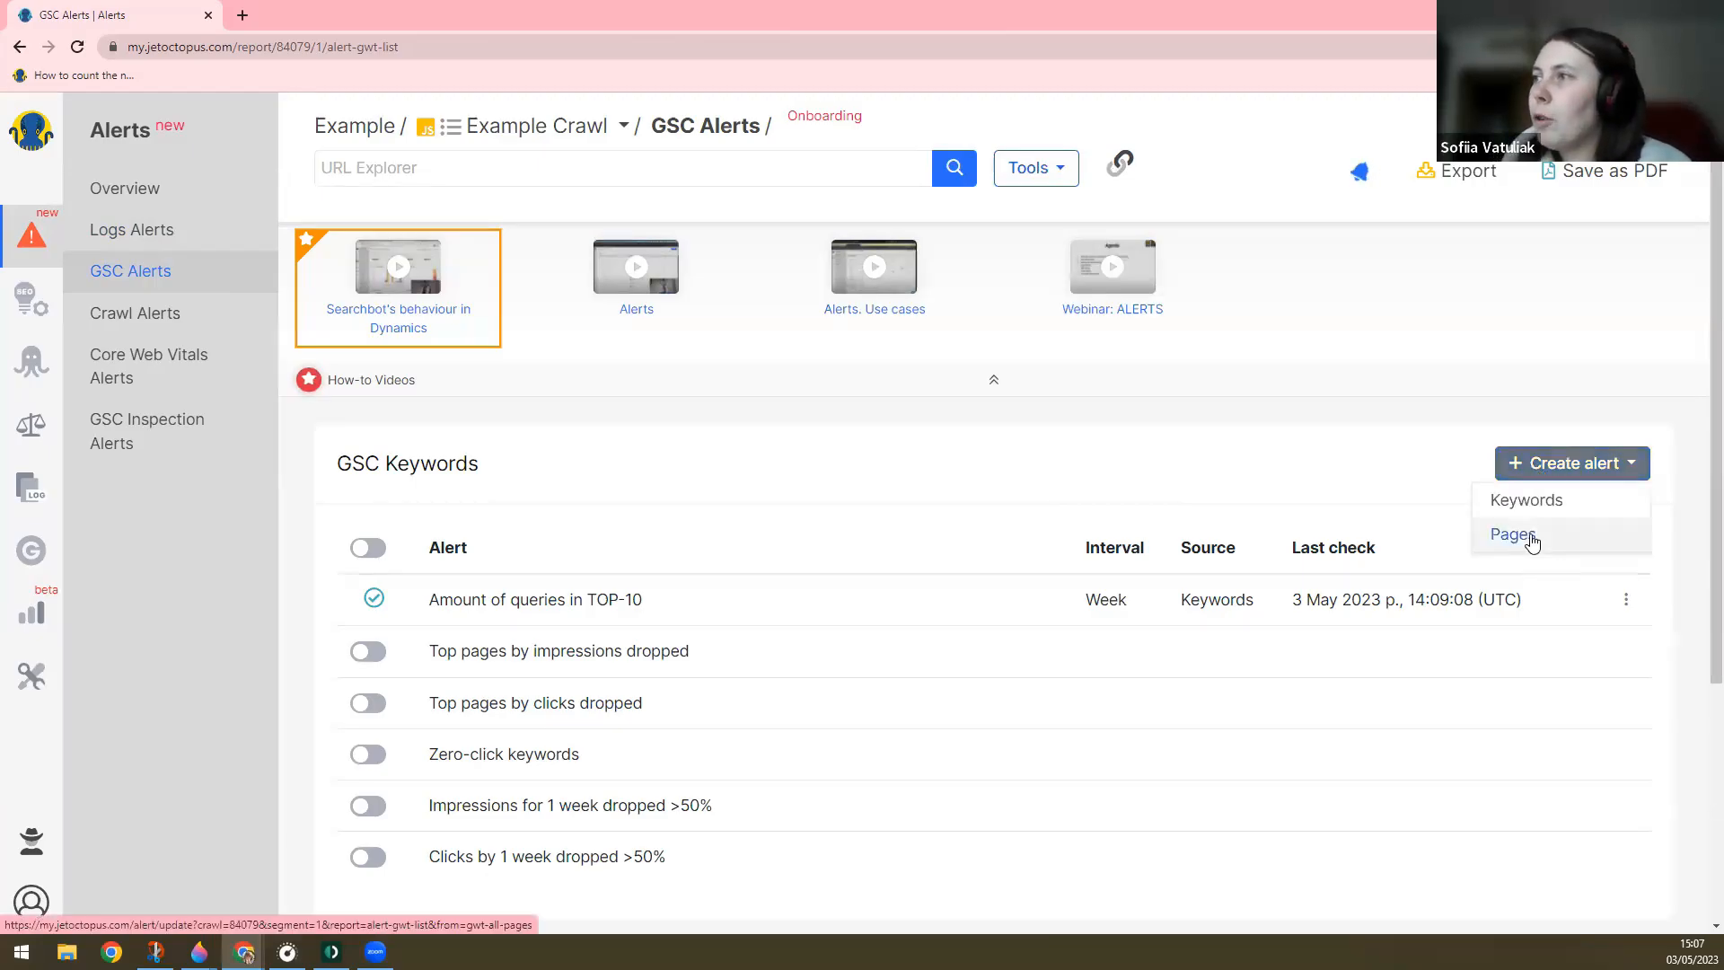
pyautogui.click(1531, 537)
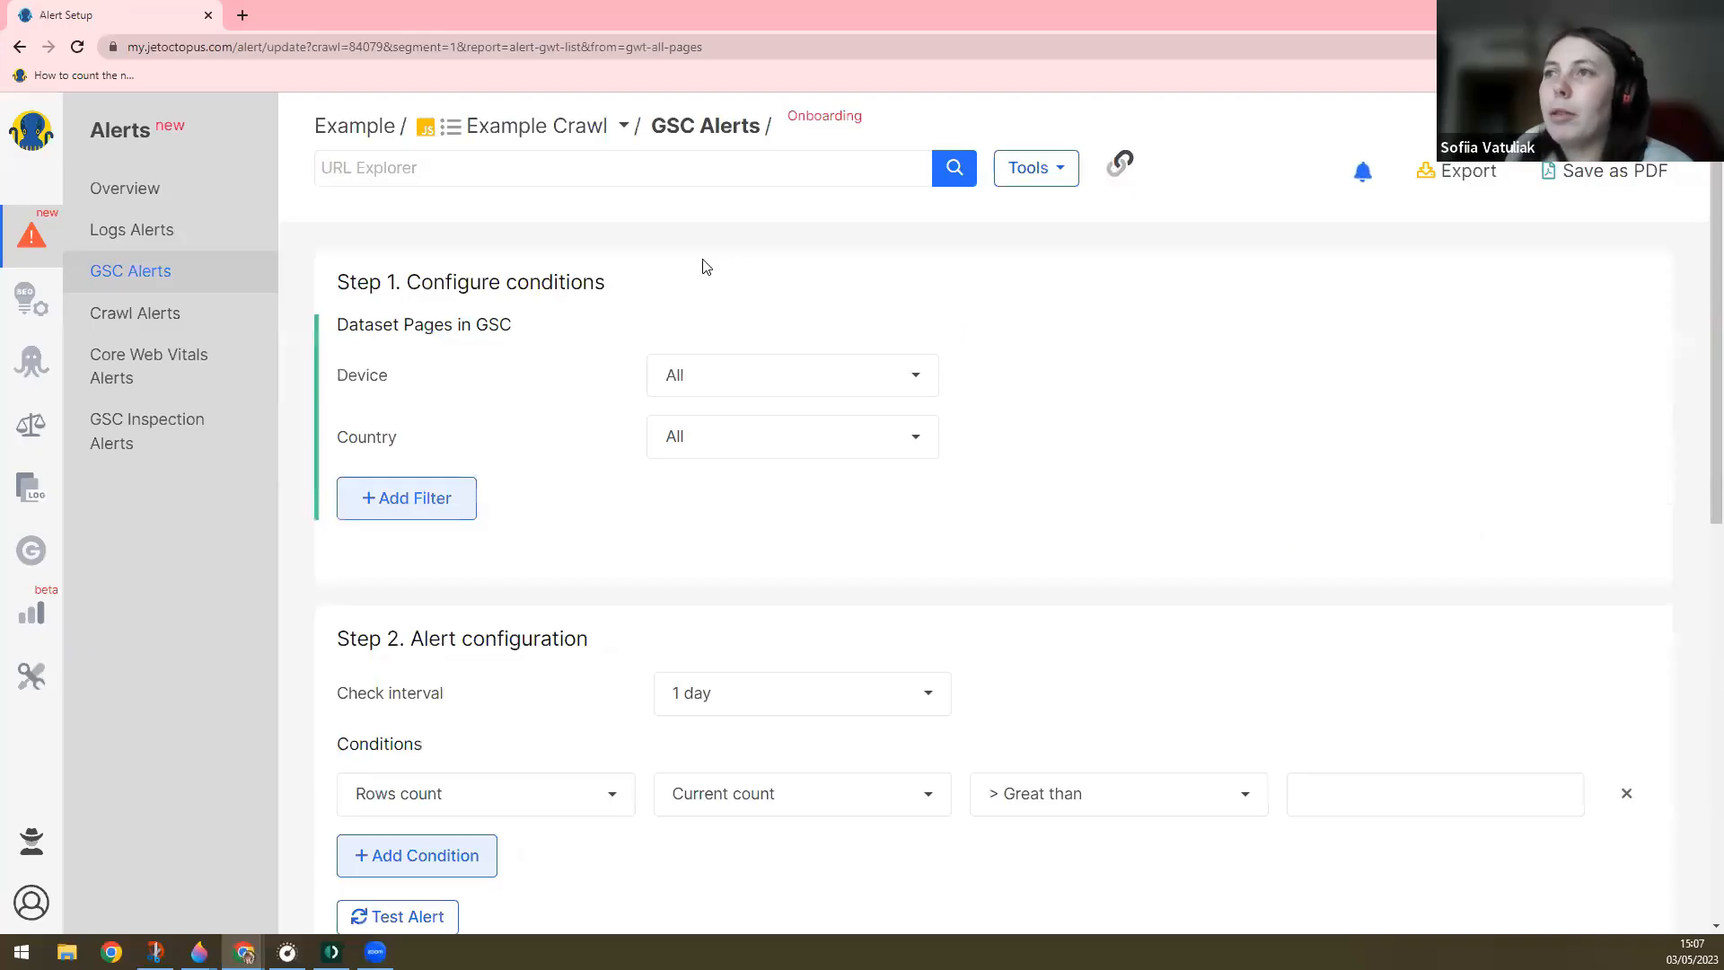
# - Check the device options for the Pages dataset and set its country to United States
pyautogui.click(731, 386)
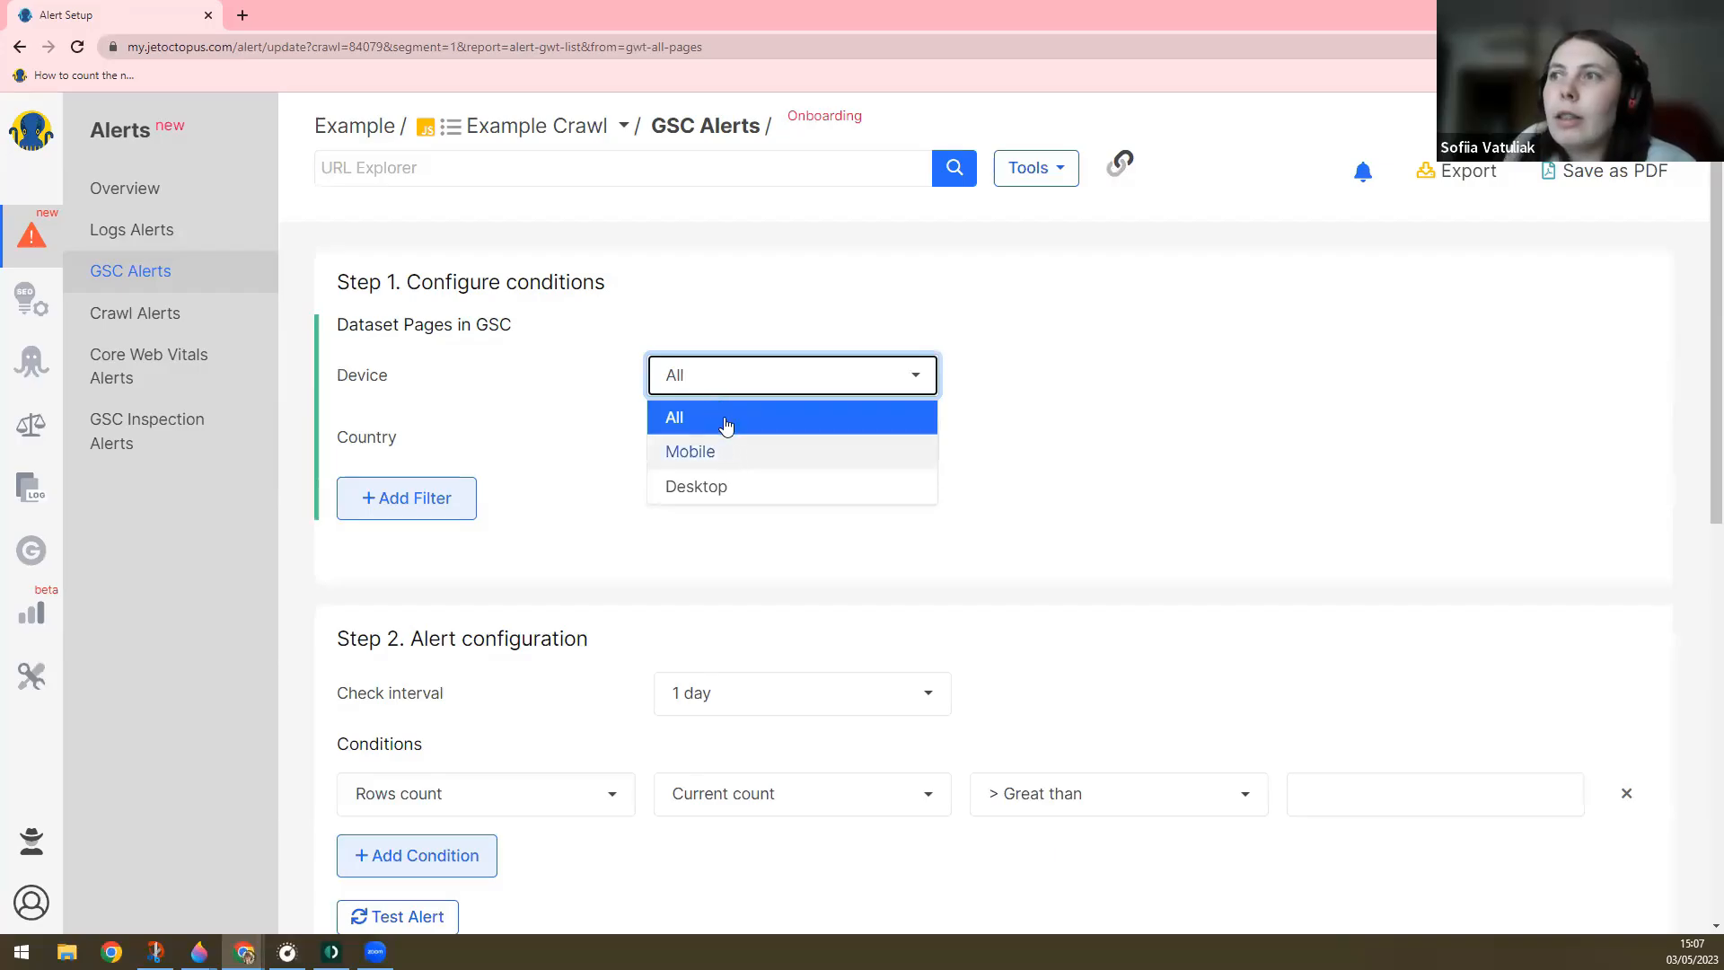
pyautogui.click(729, 389)
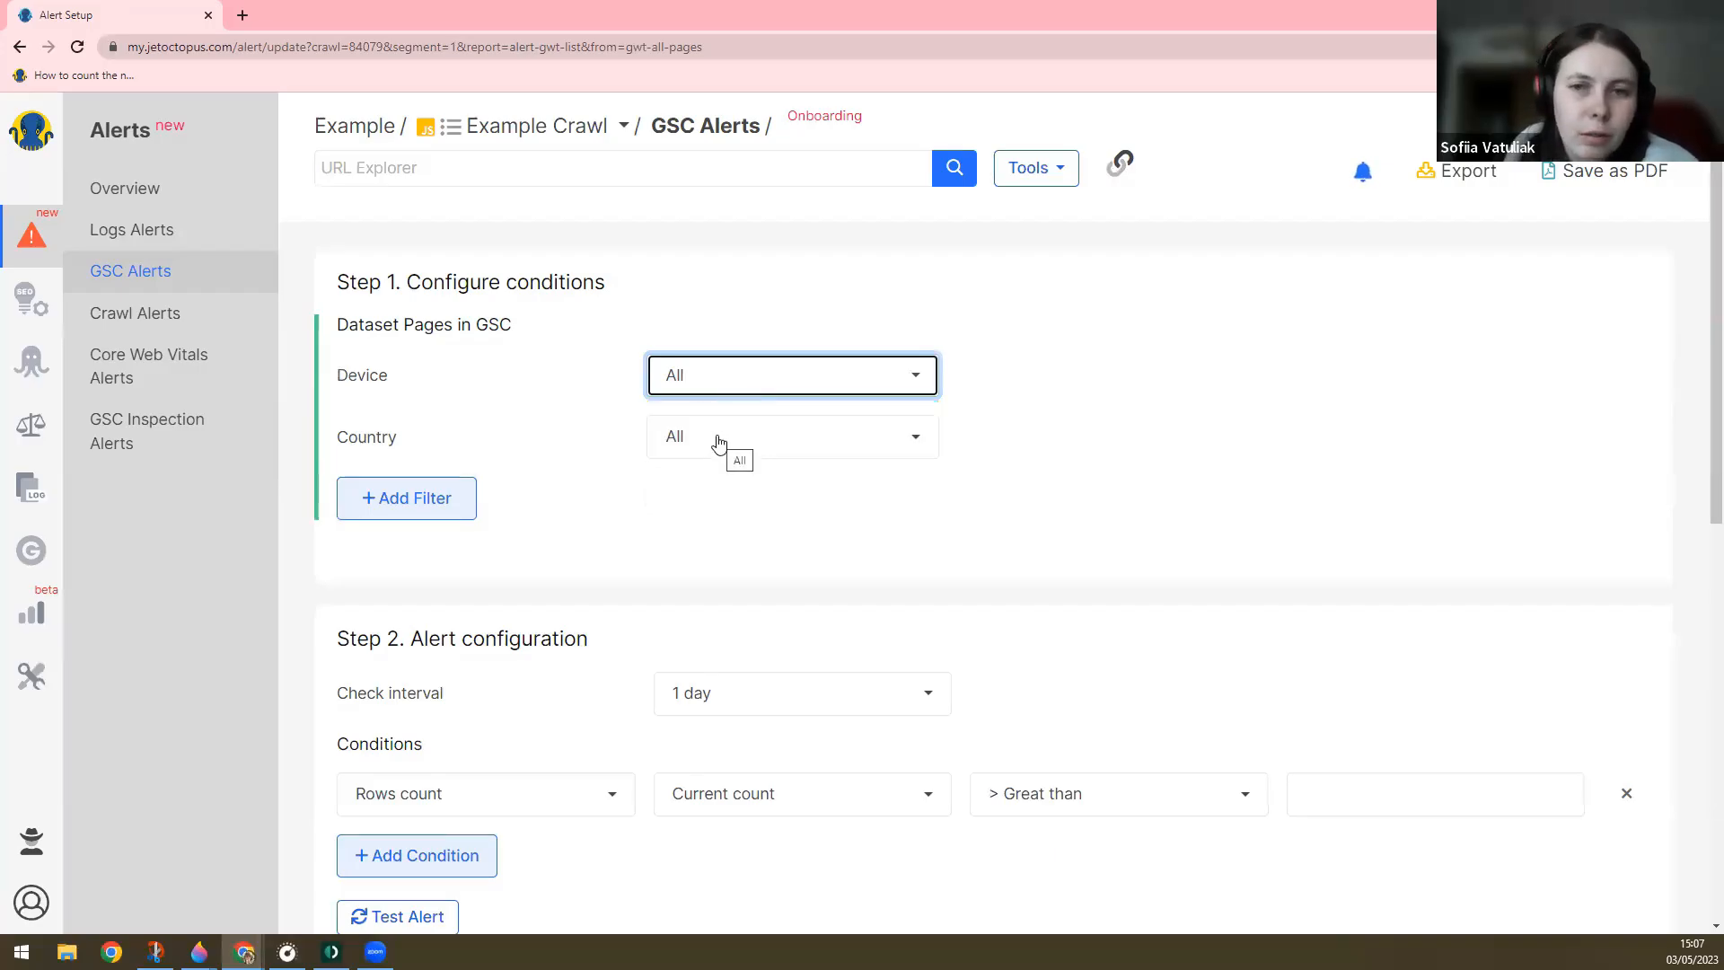
pyautogui.click(736, 439)
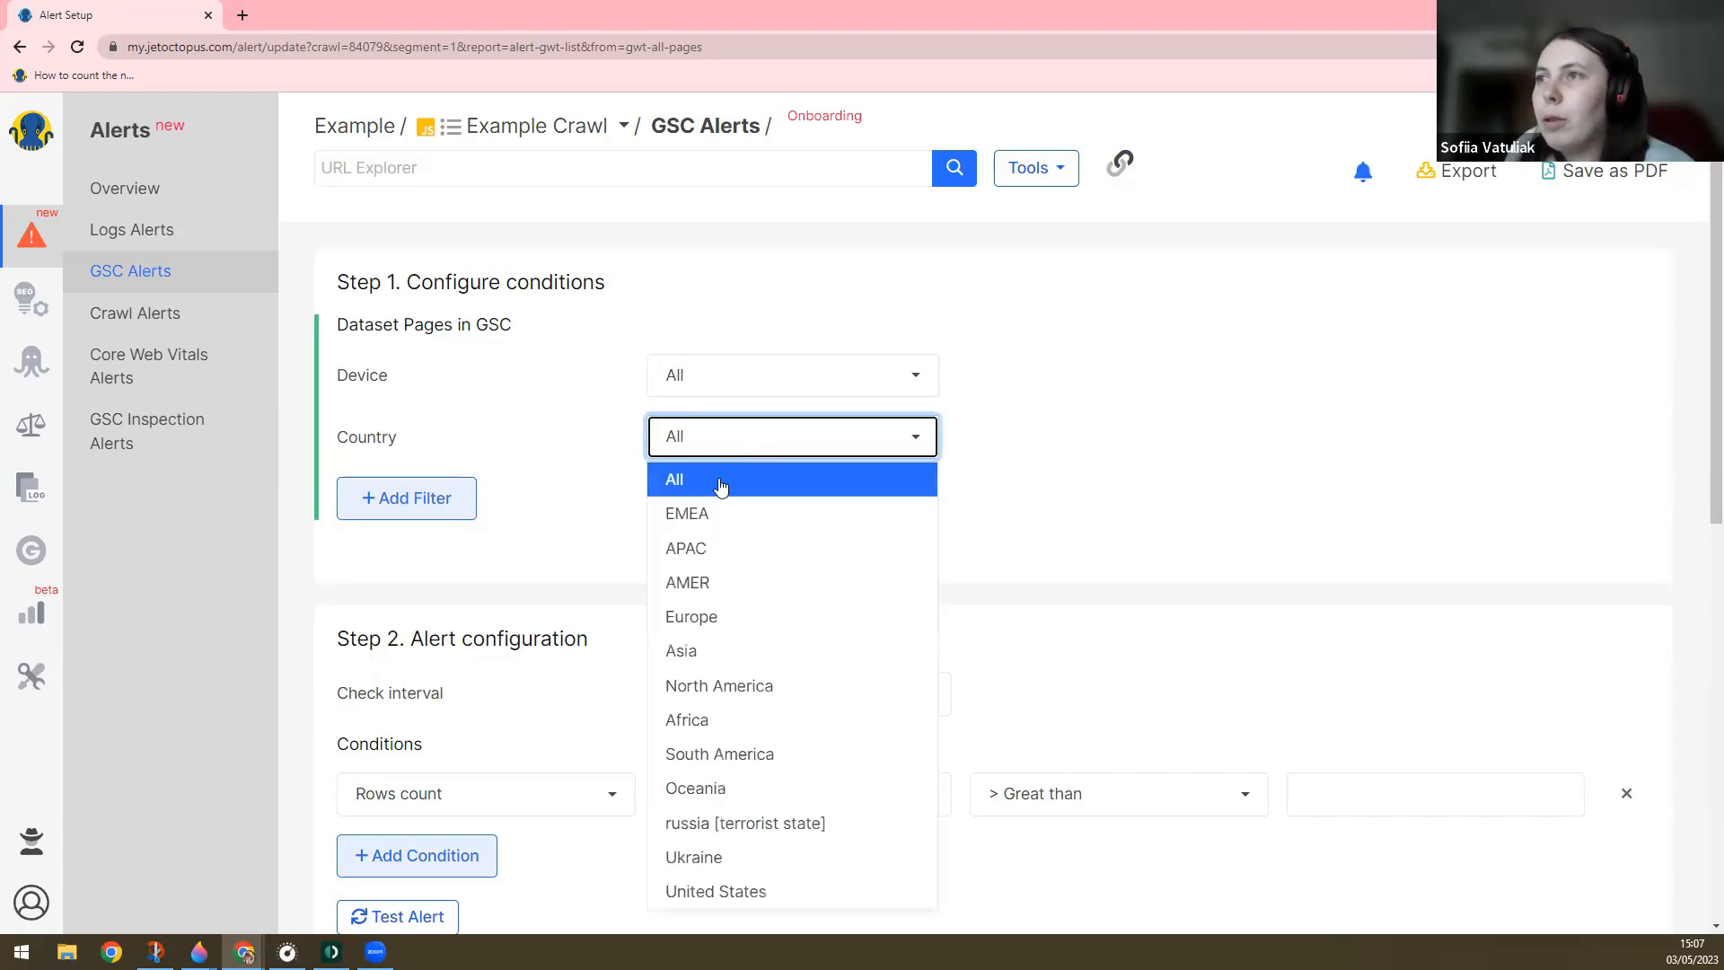
pyautogui.scroll(-1, 777, 678)
pyautogui.scroll(-3, 777, 678)
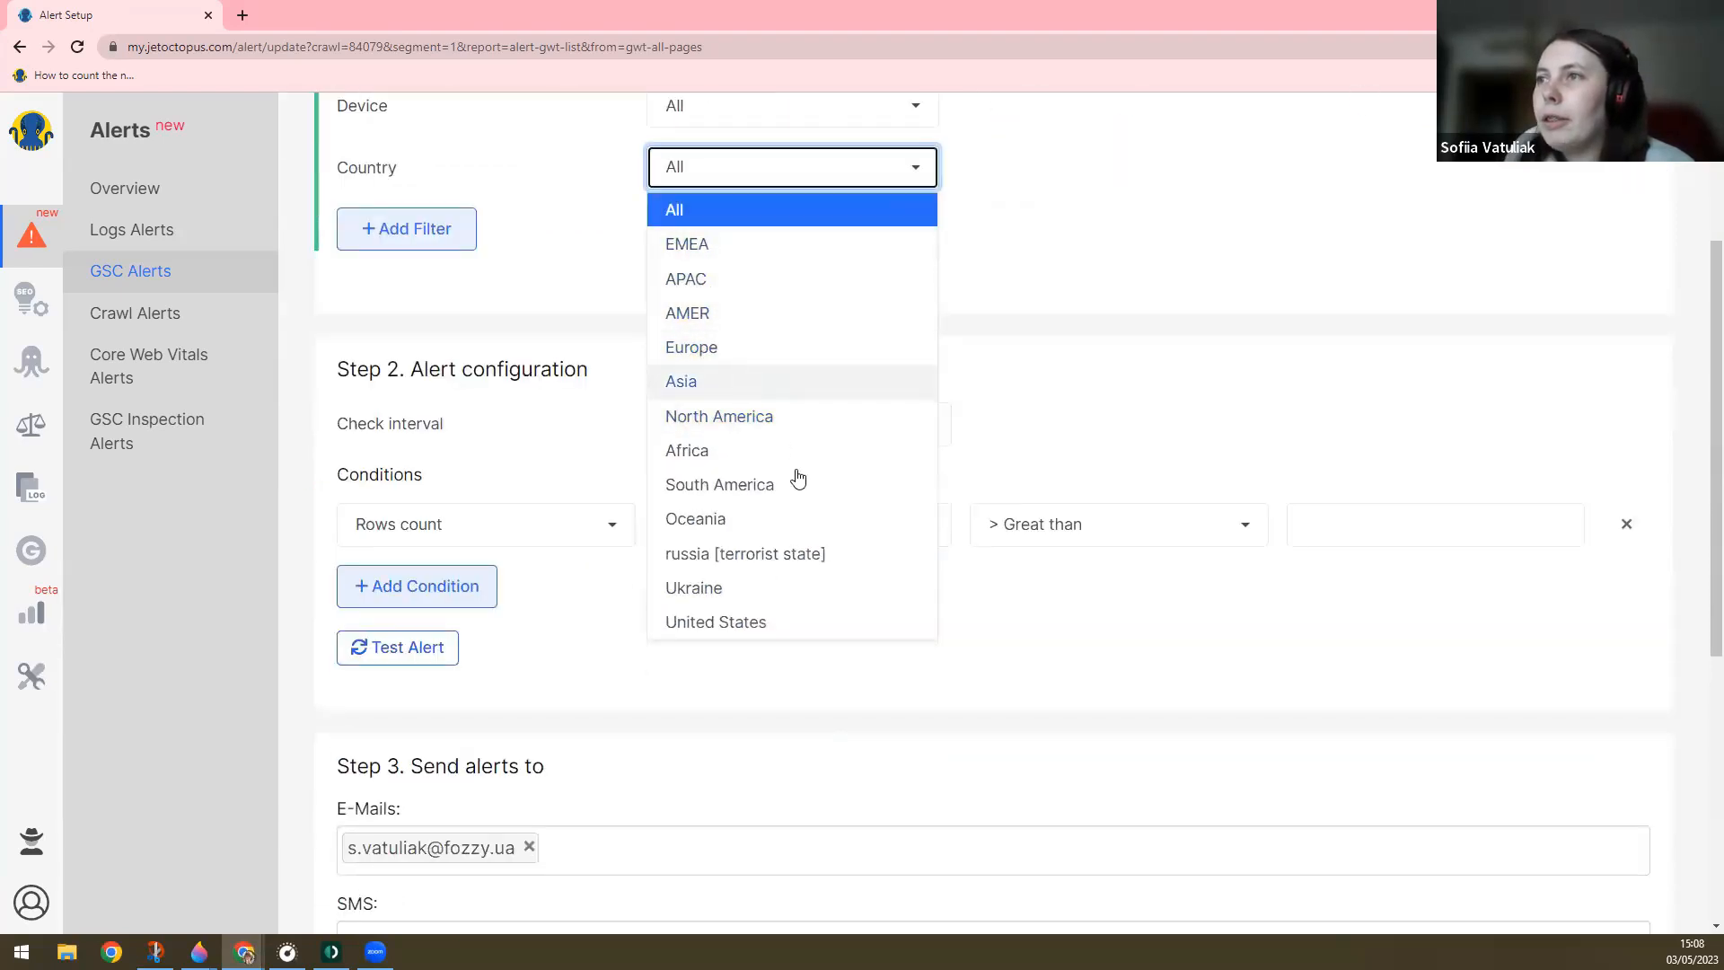
pyautogui.click(768, 624)
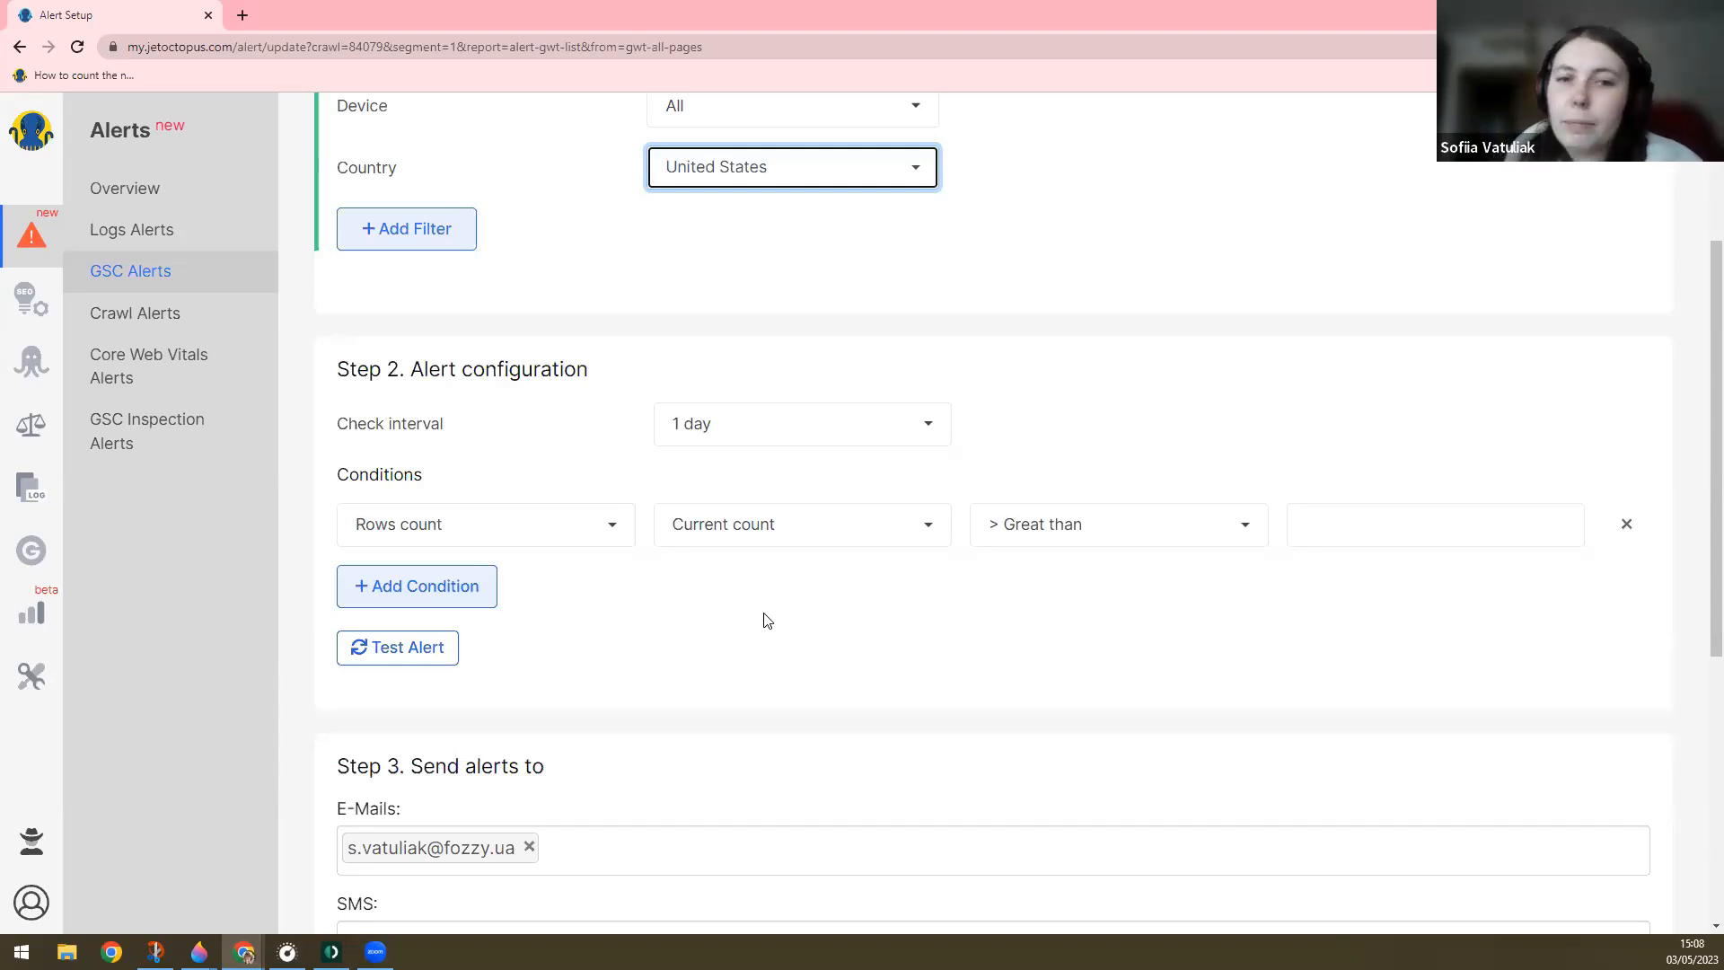
# - Add a dataset filter for All Devices Position less than 4
pyautogui.scroll(2, 812, 377)
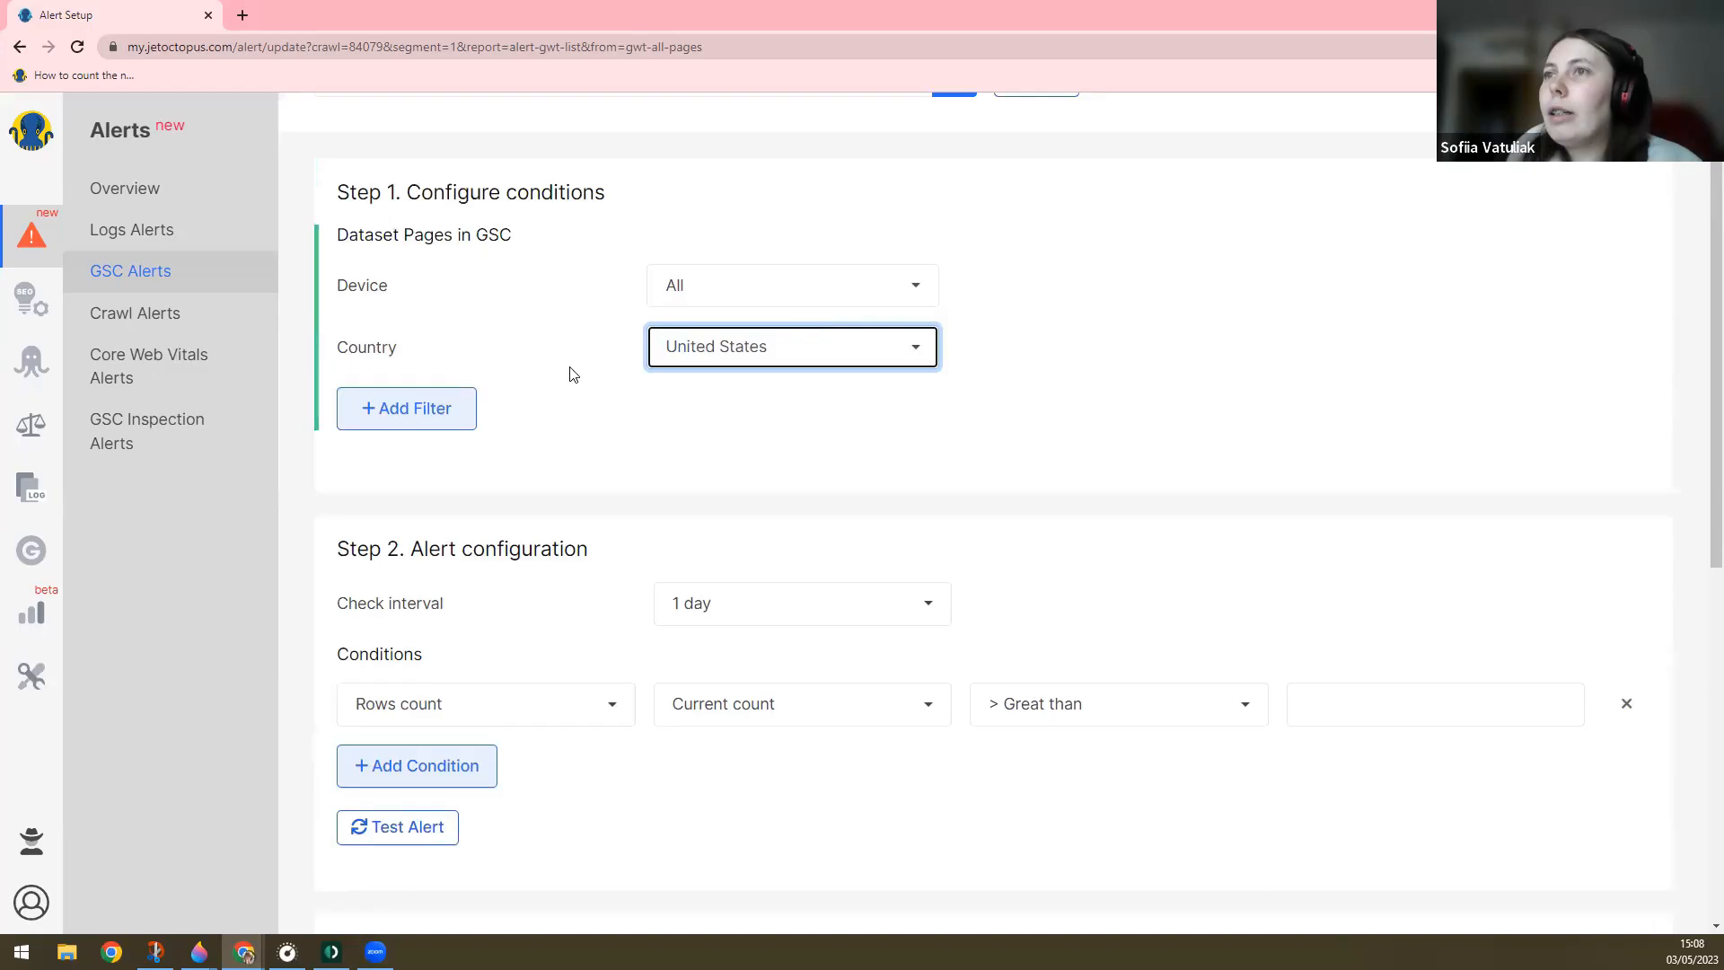
pyautogui.click(407, 409)
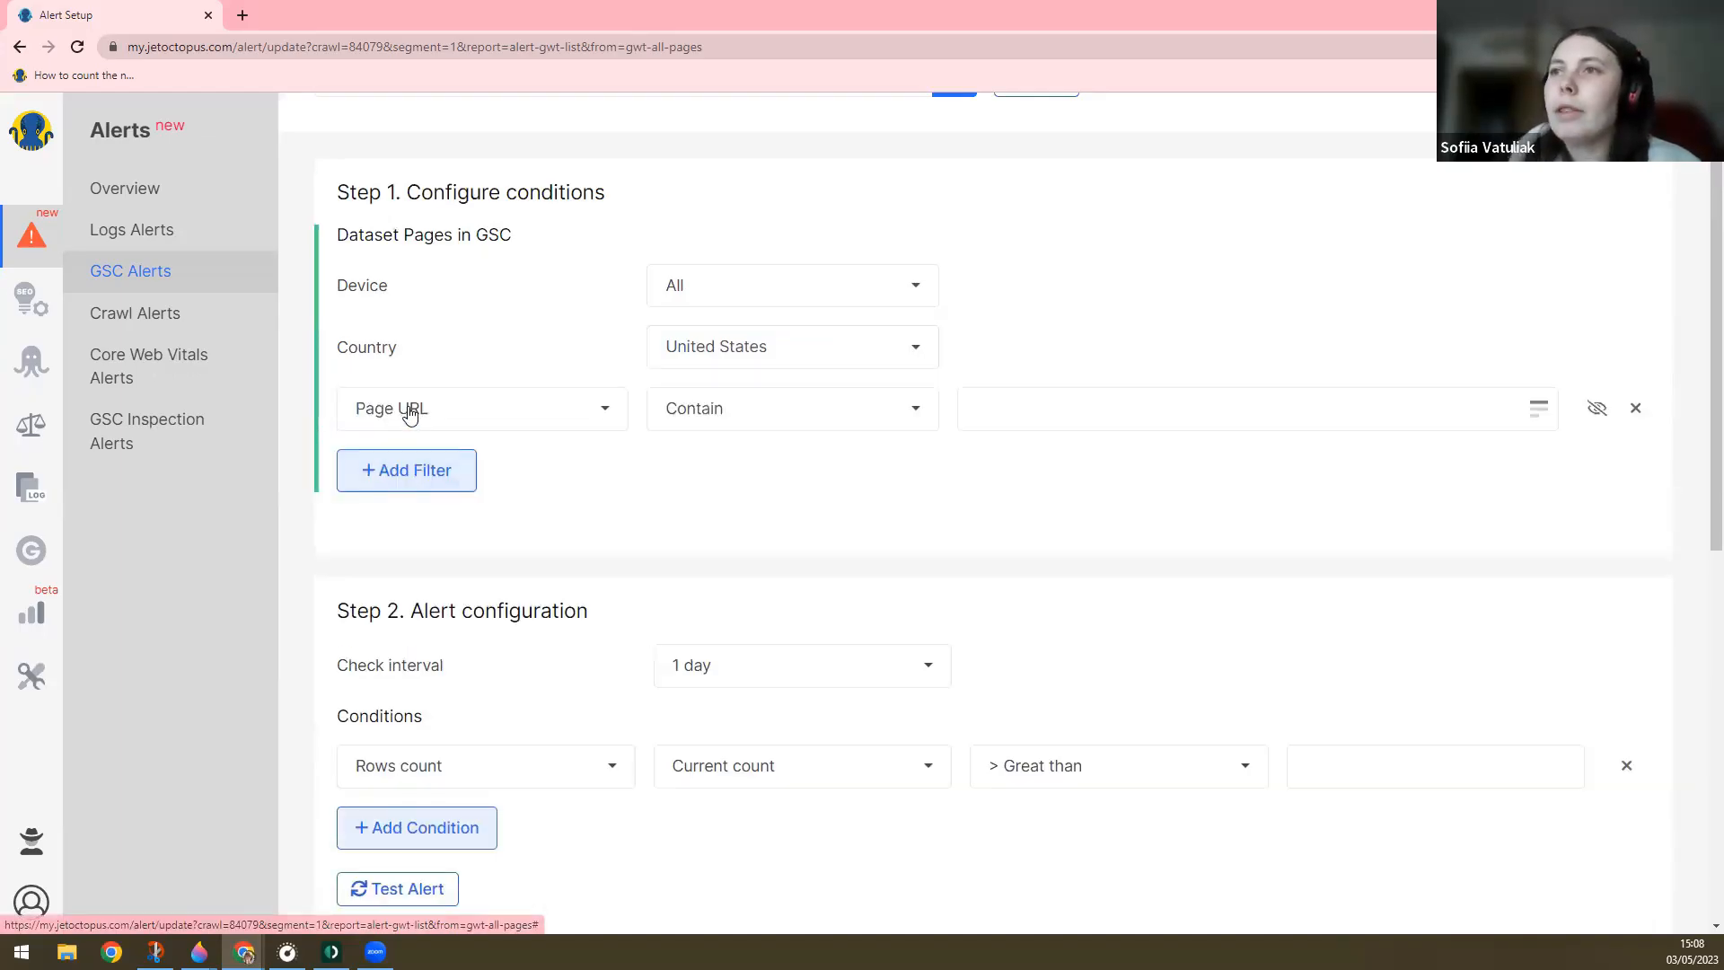
pyautogui.click(411, 406)
pyautogui.scroll(-2, 546, 296)
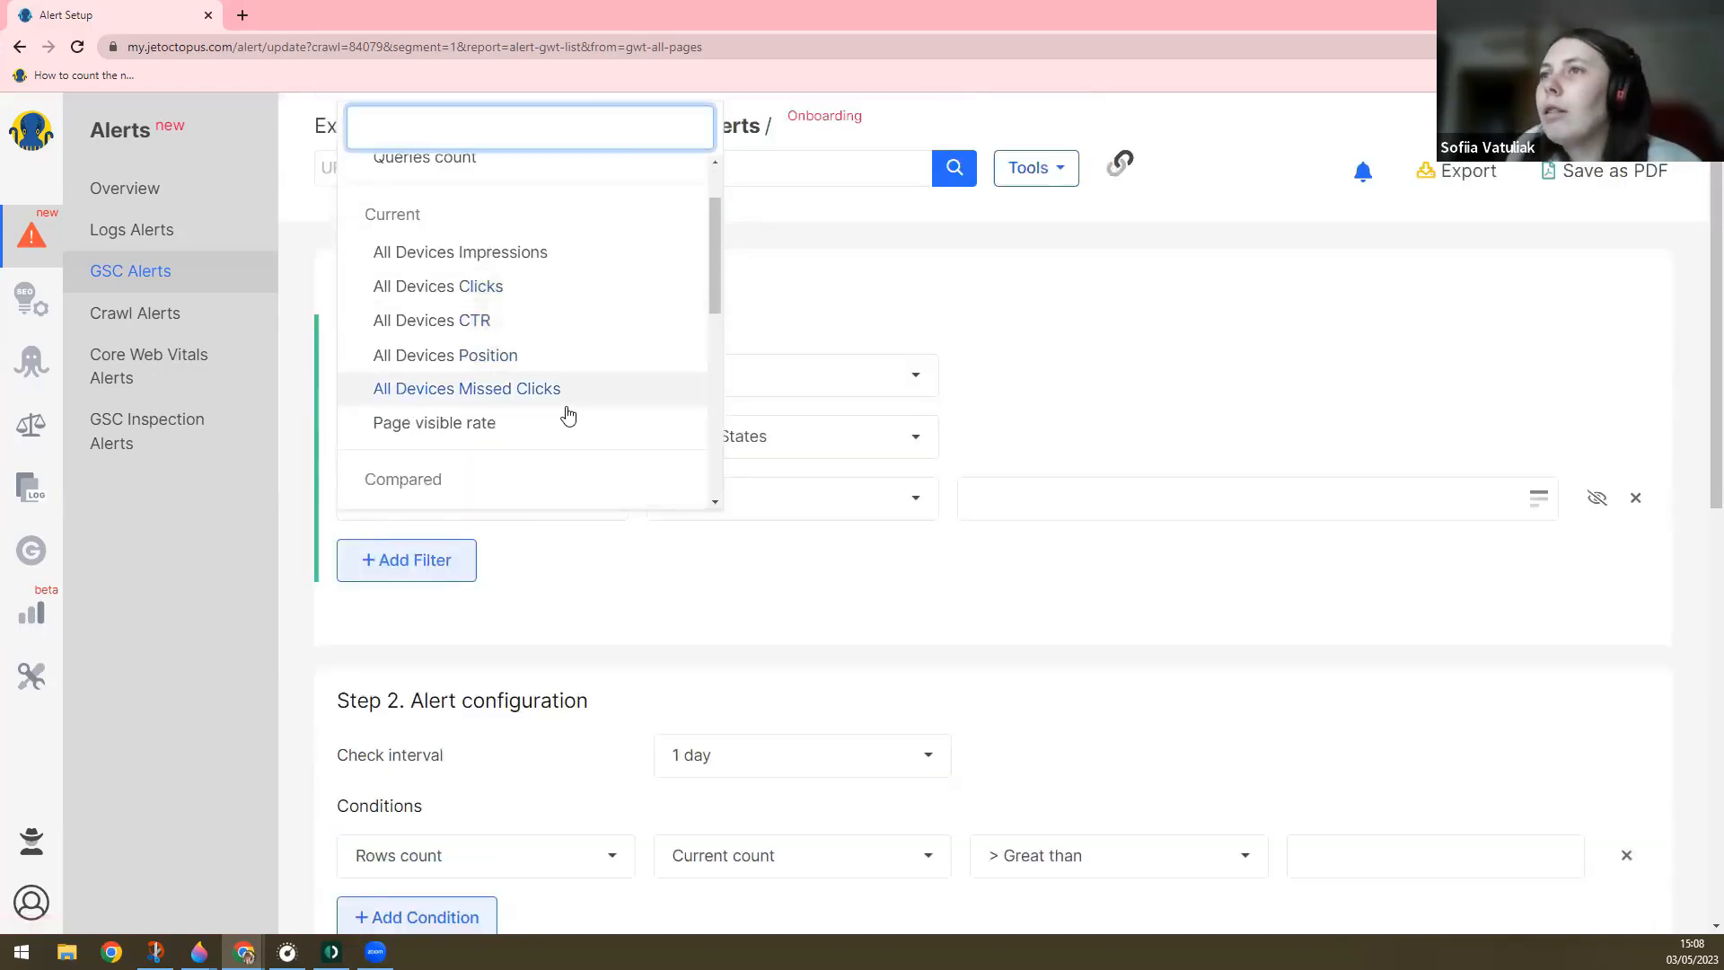
pyautogui.scroll(2, 515, 437)
pyautogui.click(507, 444)
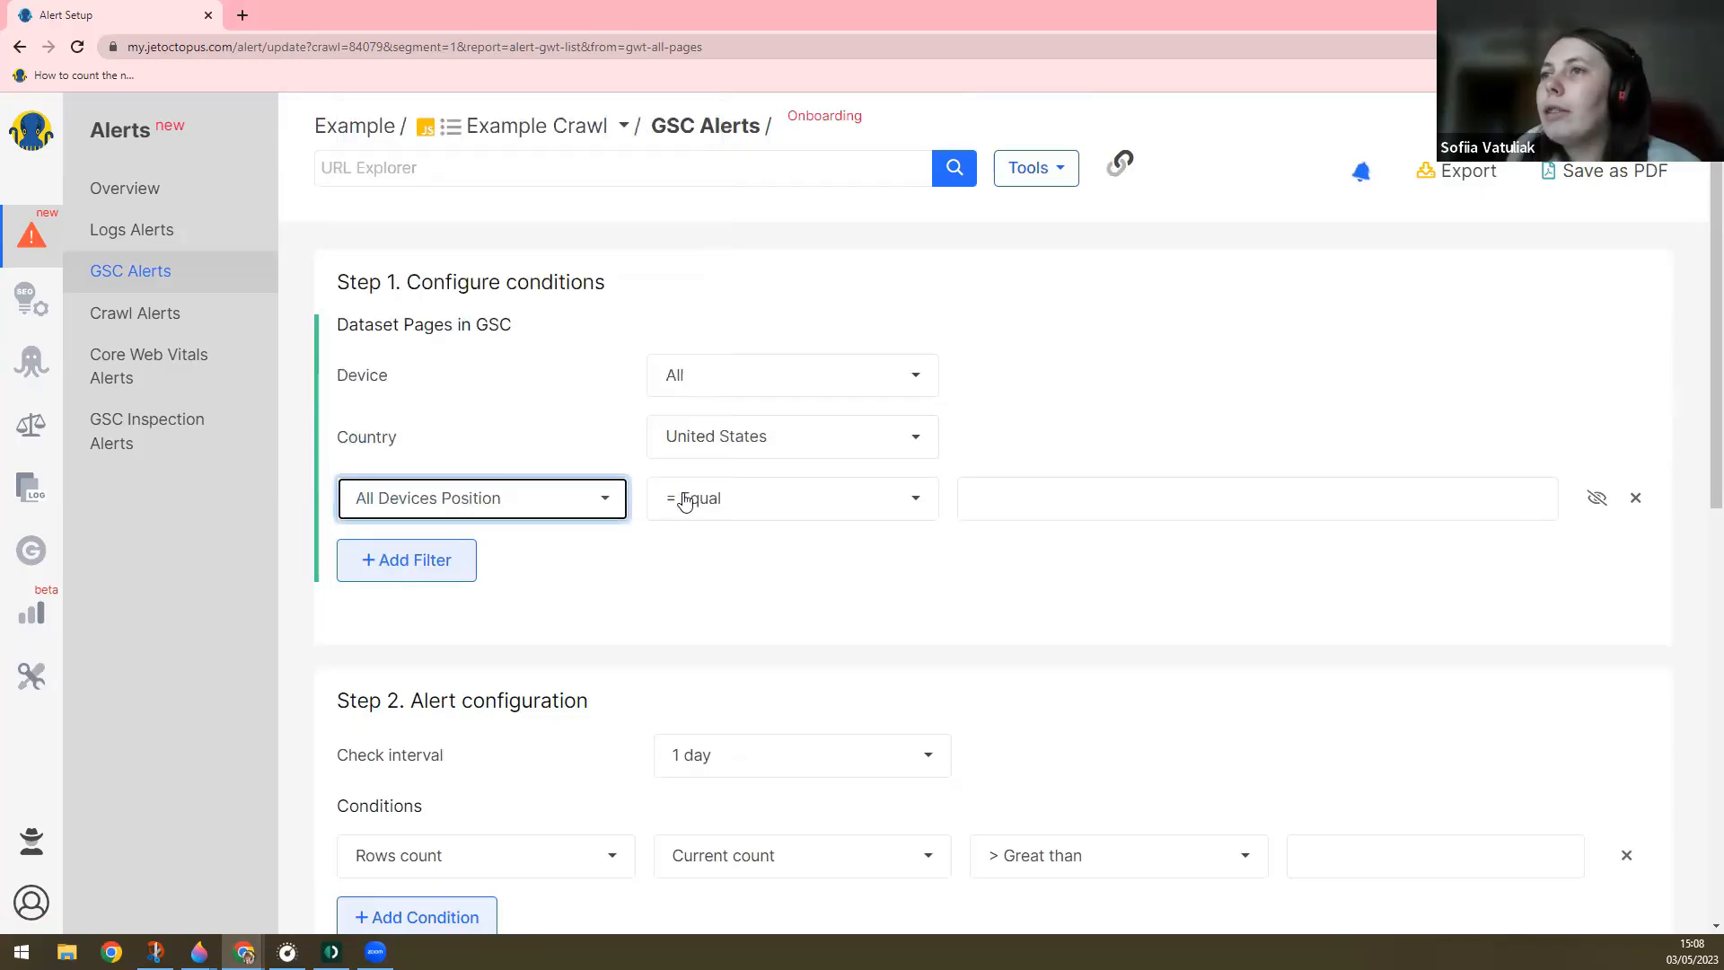
pyautogui.click(727, 508)
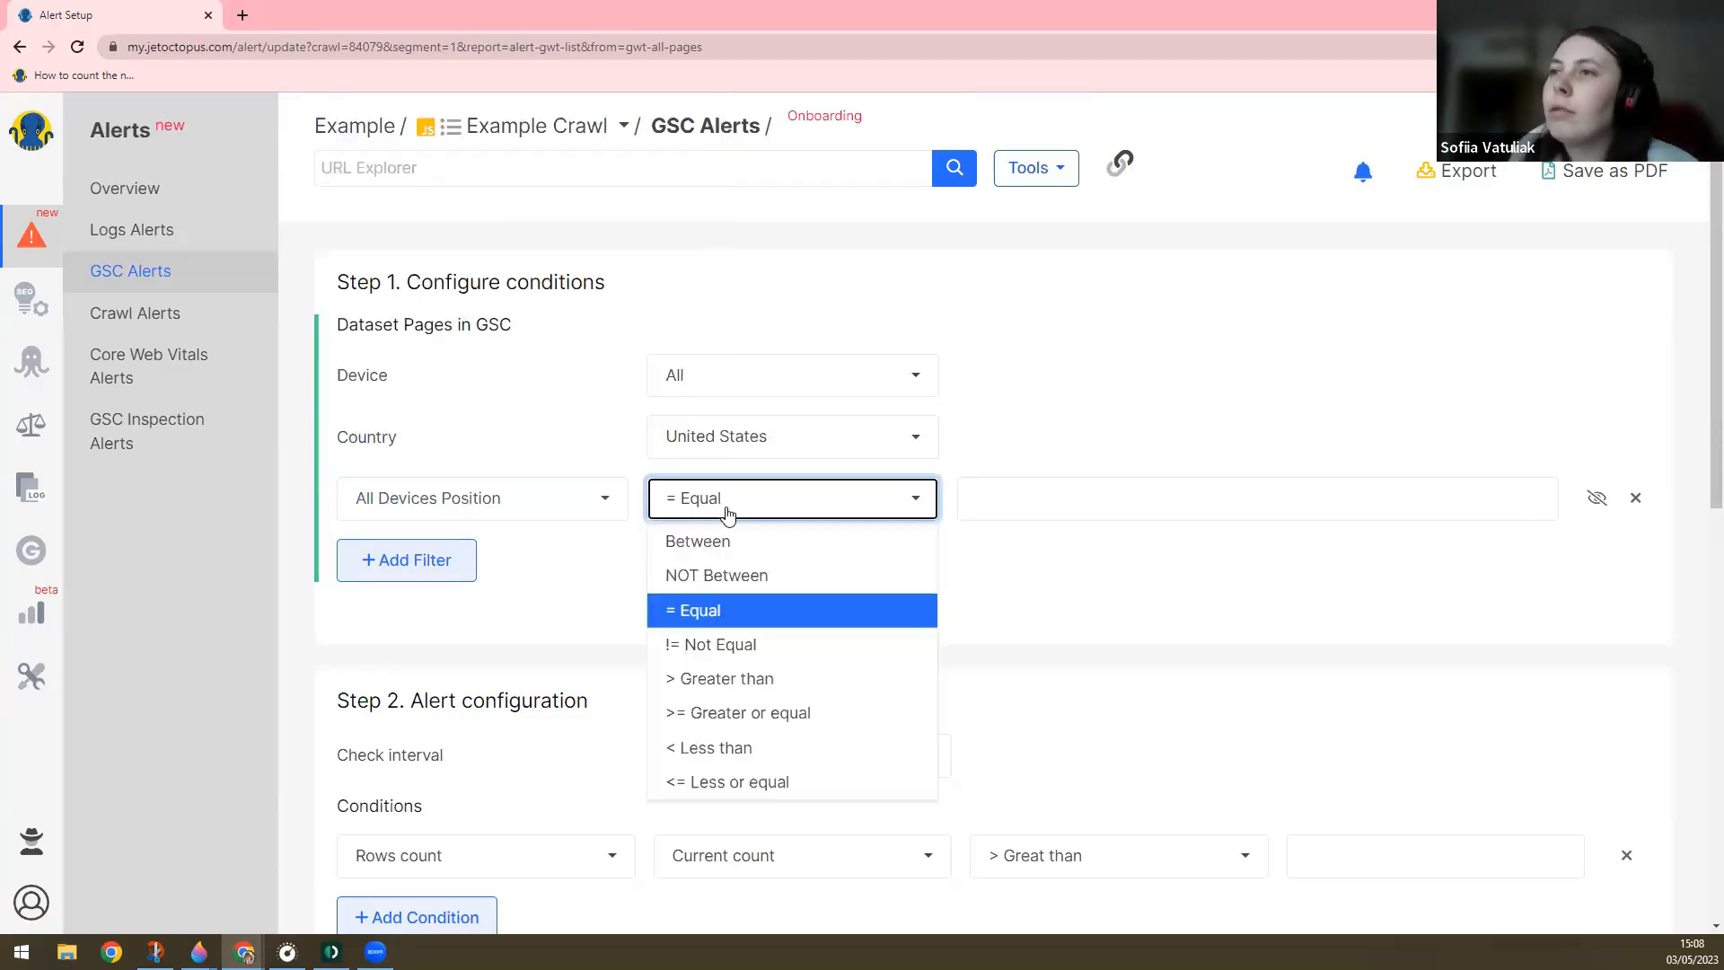
pyautogui.click(753, 747)
pyautogui.click(991, 501)
pyautogui.write('4')
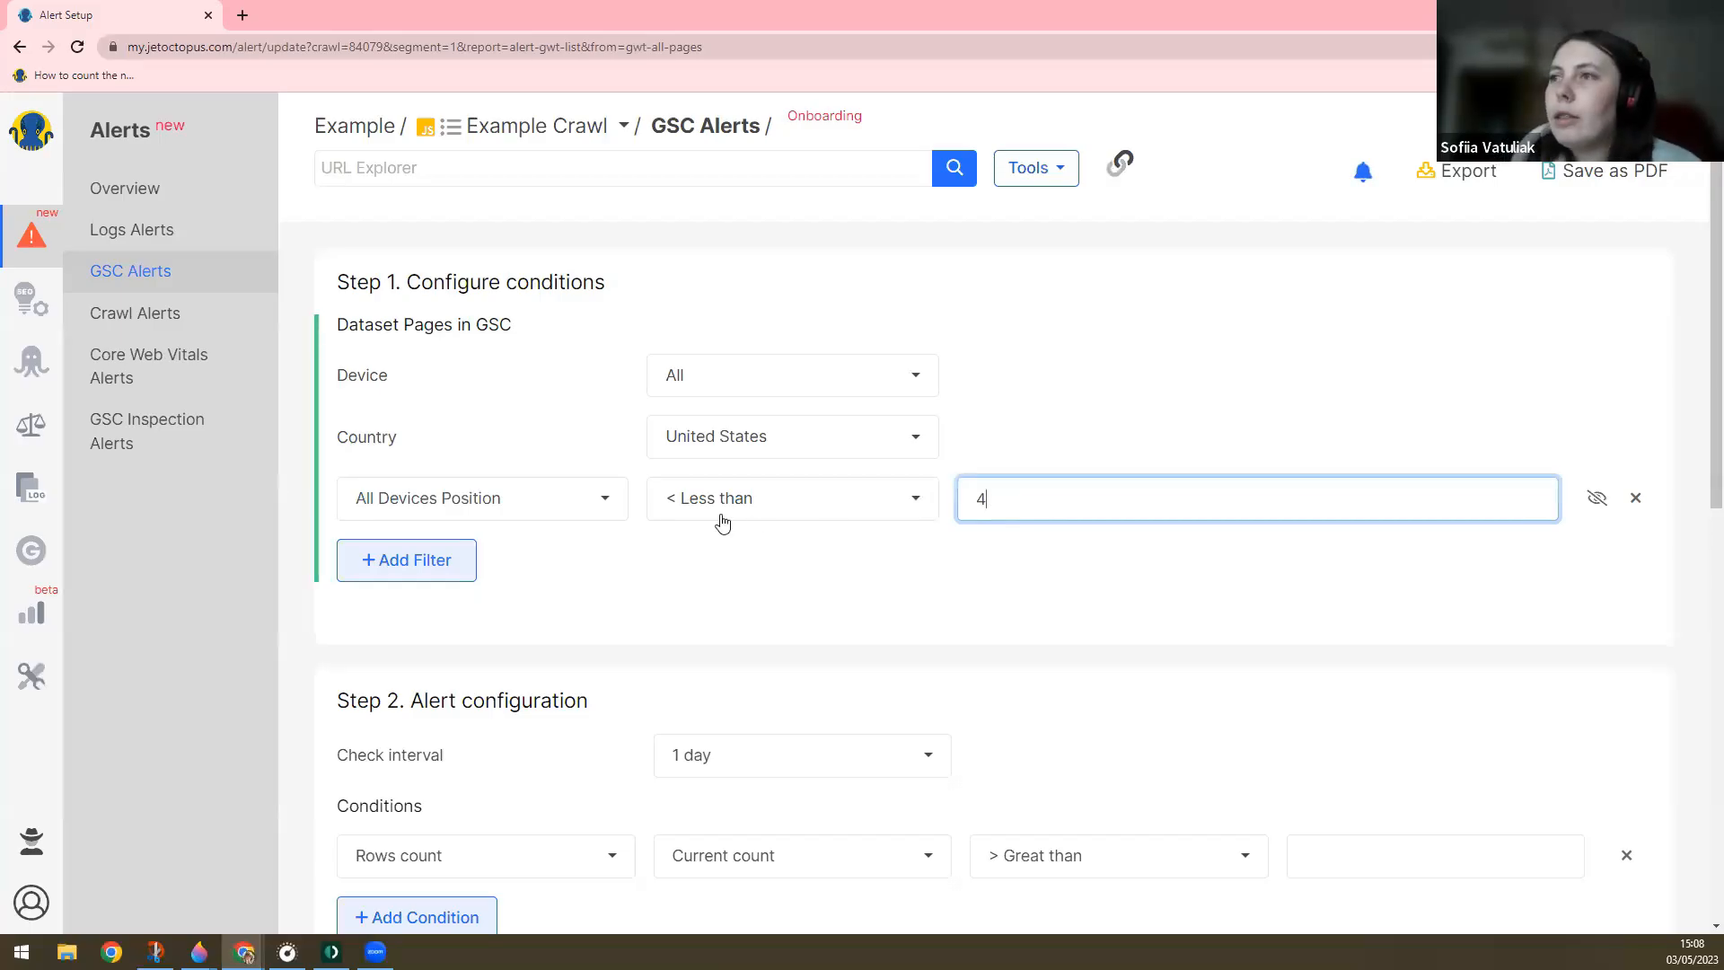
# - Set the alert's check interval to 3 days in the alert configuration
pyautogui.scroll(-2, 719, 520)
pyautogui.click(458, 521)
pyautogui.tripleClick(457, 520)
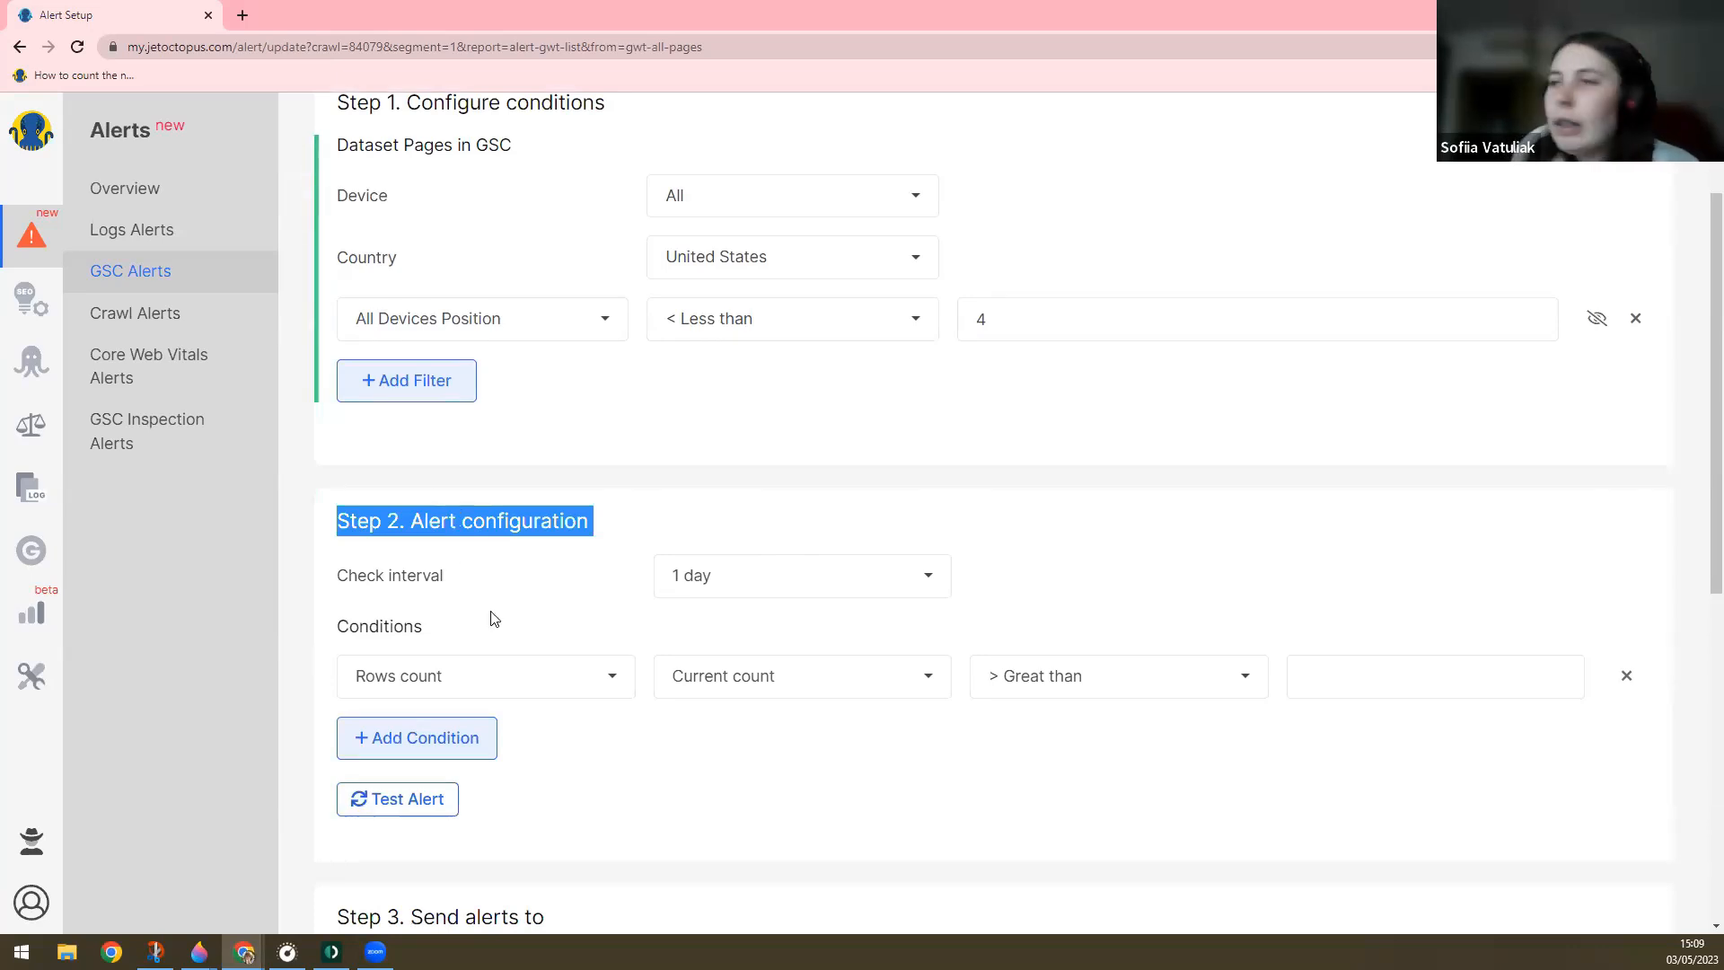
pyautogui.click(727, 579)
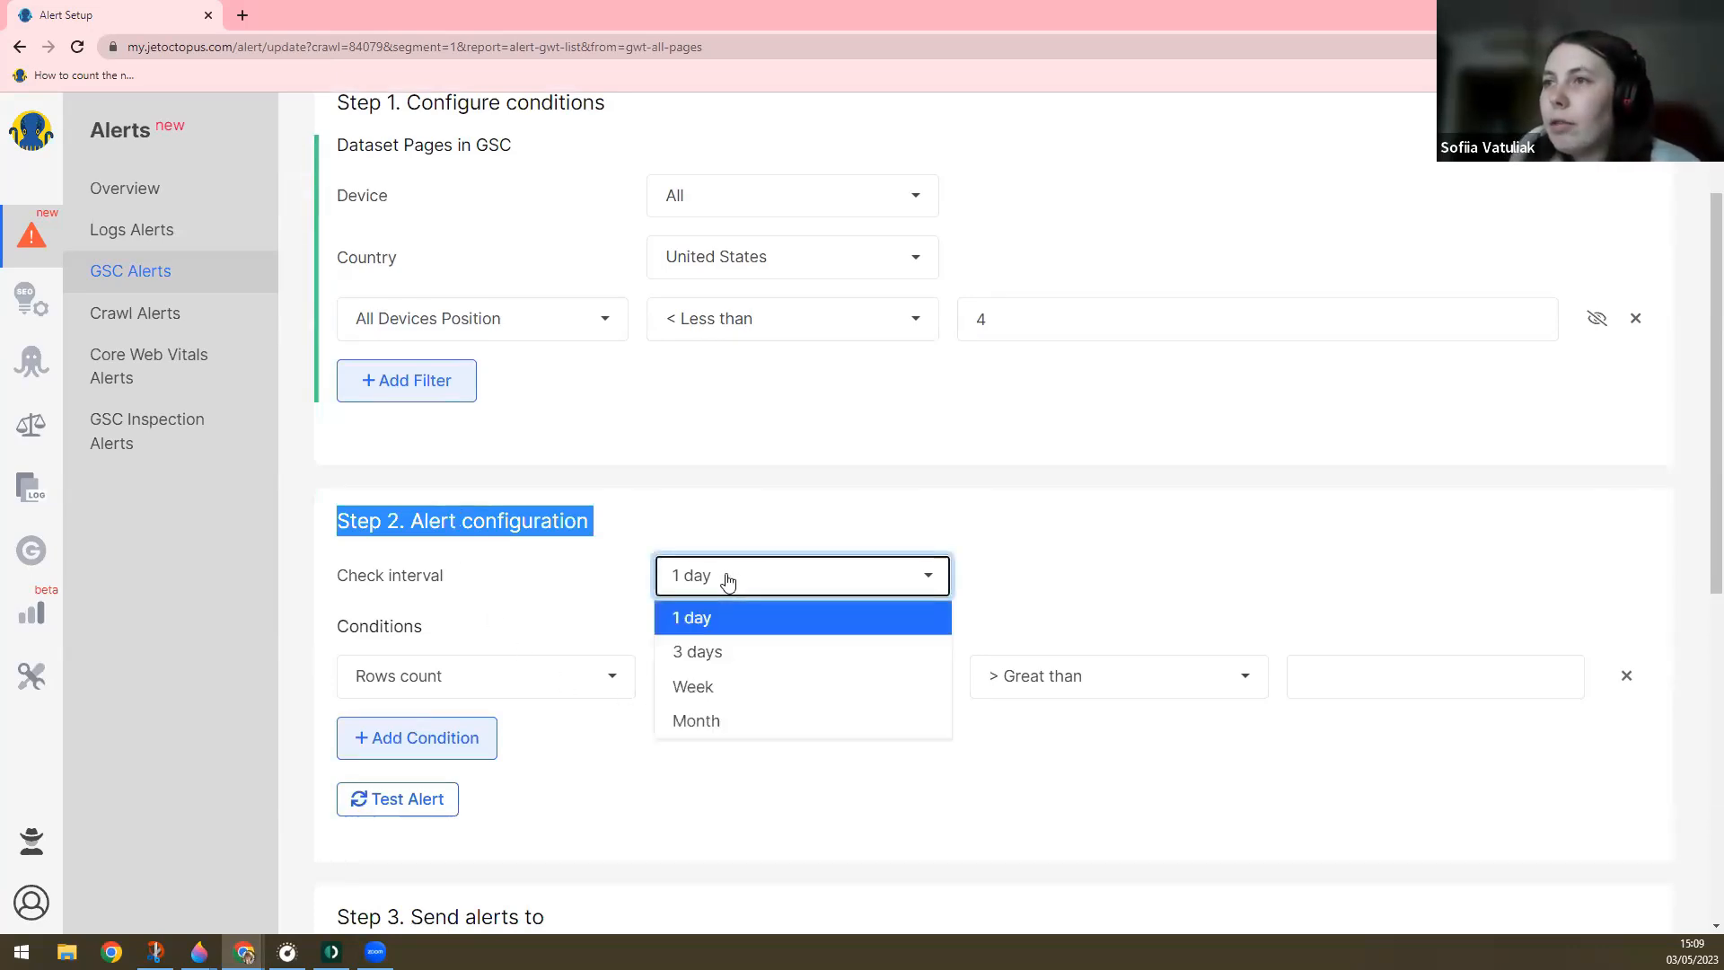
pyautogui.click(741, 653)
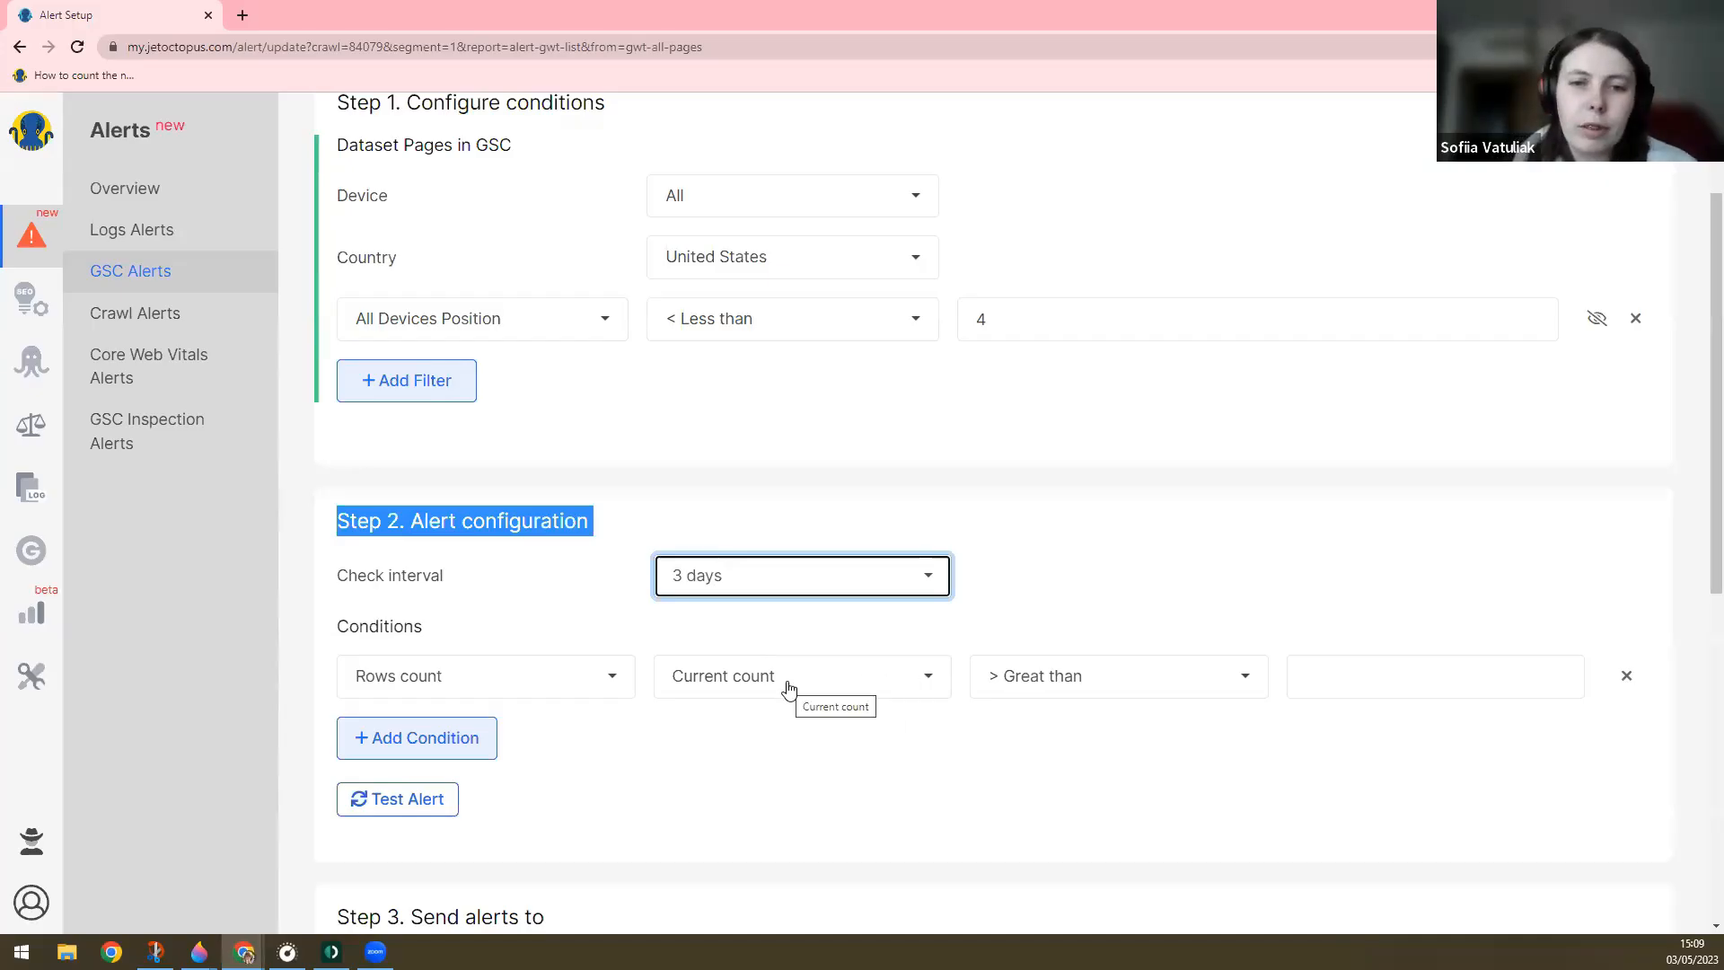
# - Set the rows count condition to trigger when the current count has decreased more than an absolute value of 25
pyautogui.click(1079, 681)
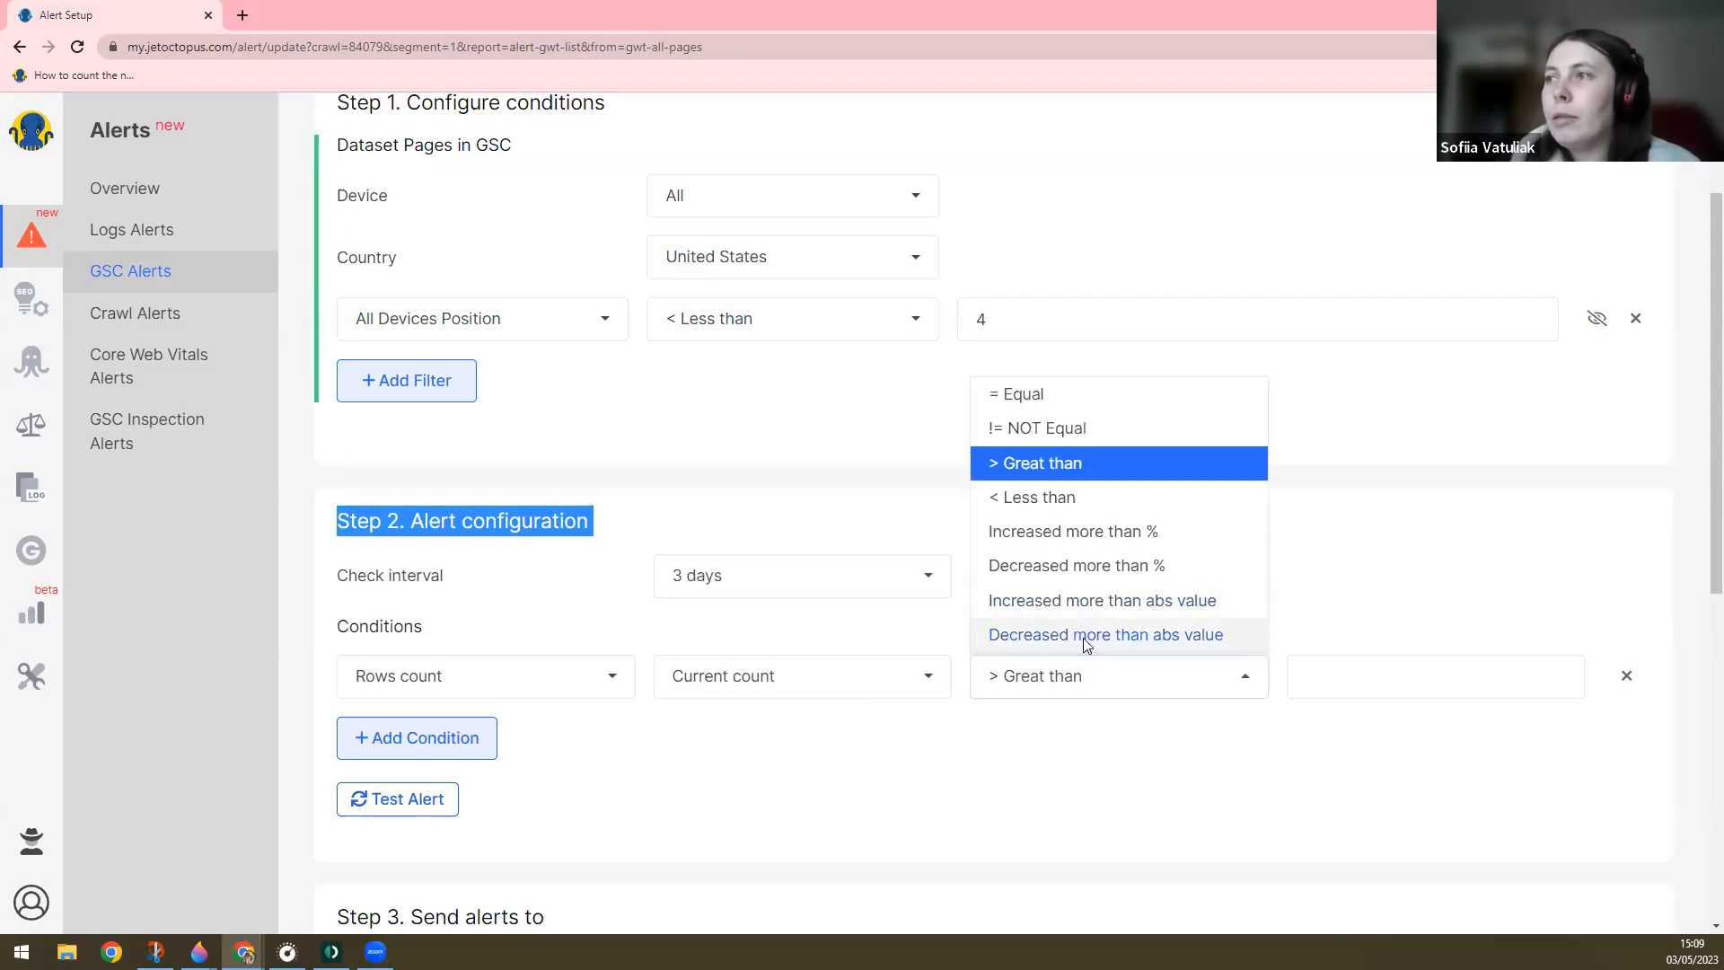
pyautogui.click(1086, 636)
pyautogui.click(1327, 681)
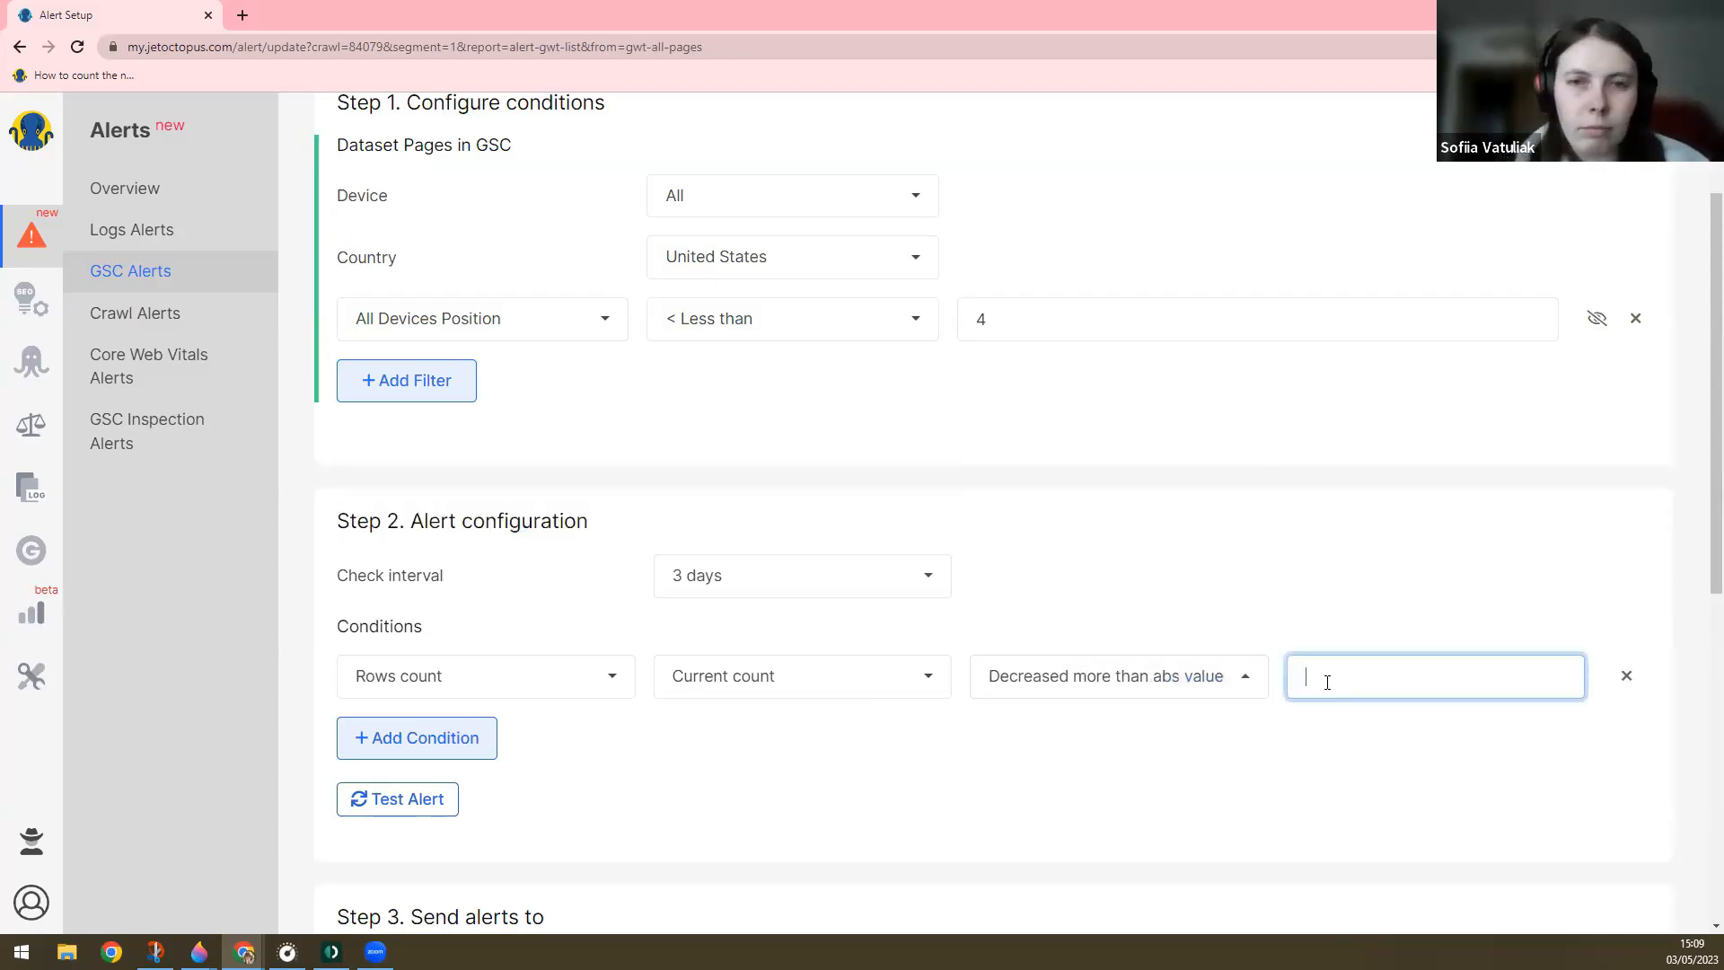
pyautogui.write('25')
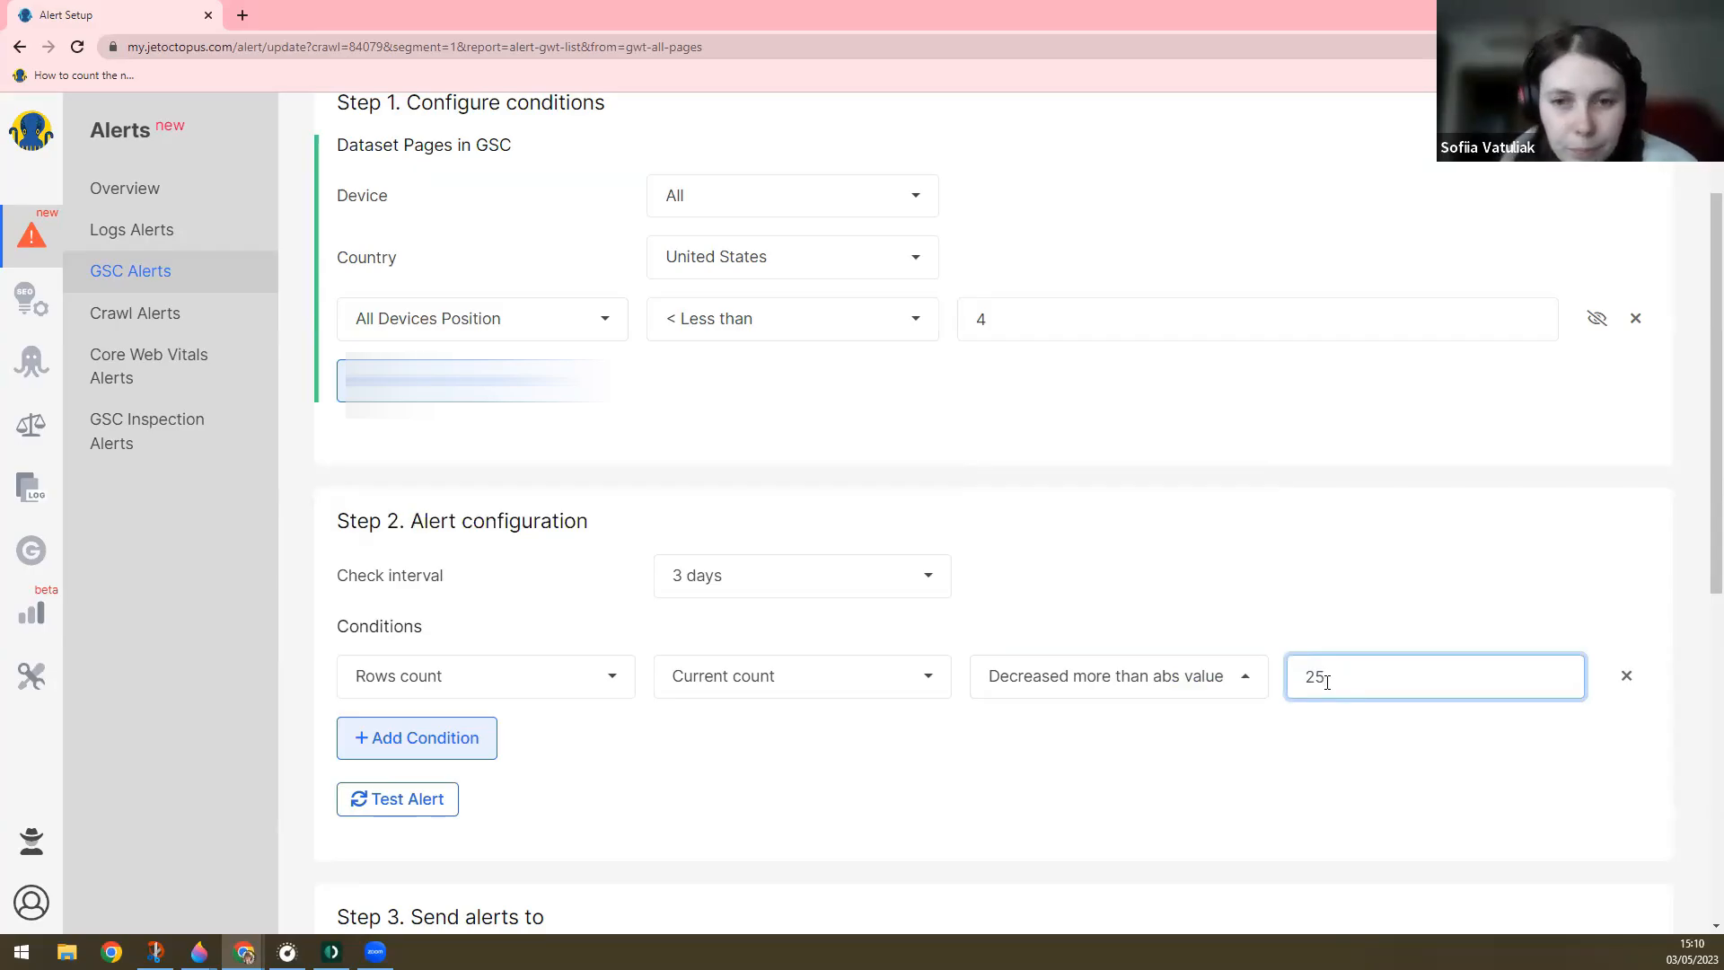
pyautogui.doubleClick(1343, 688)
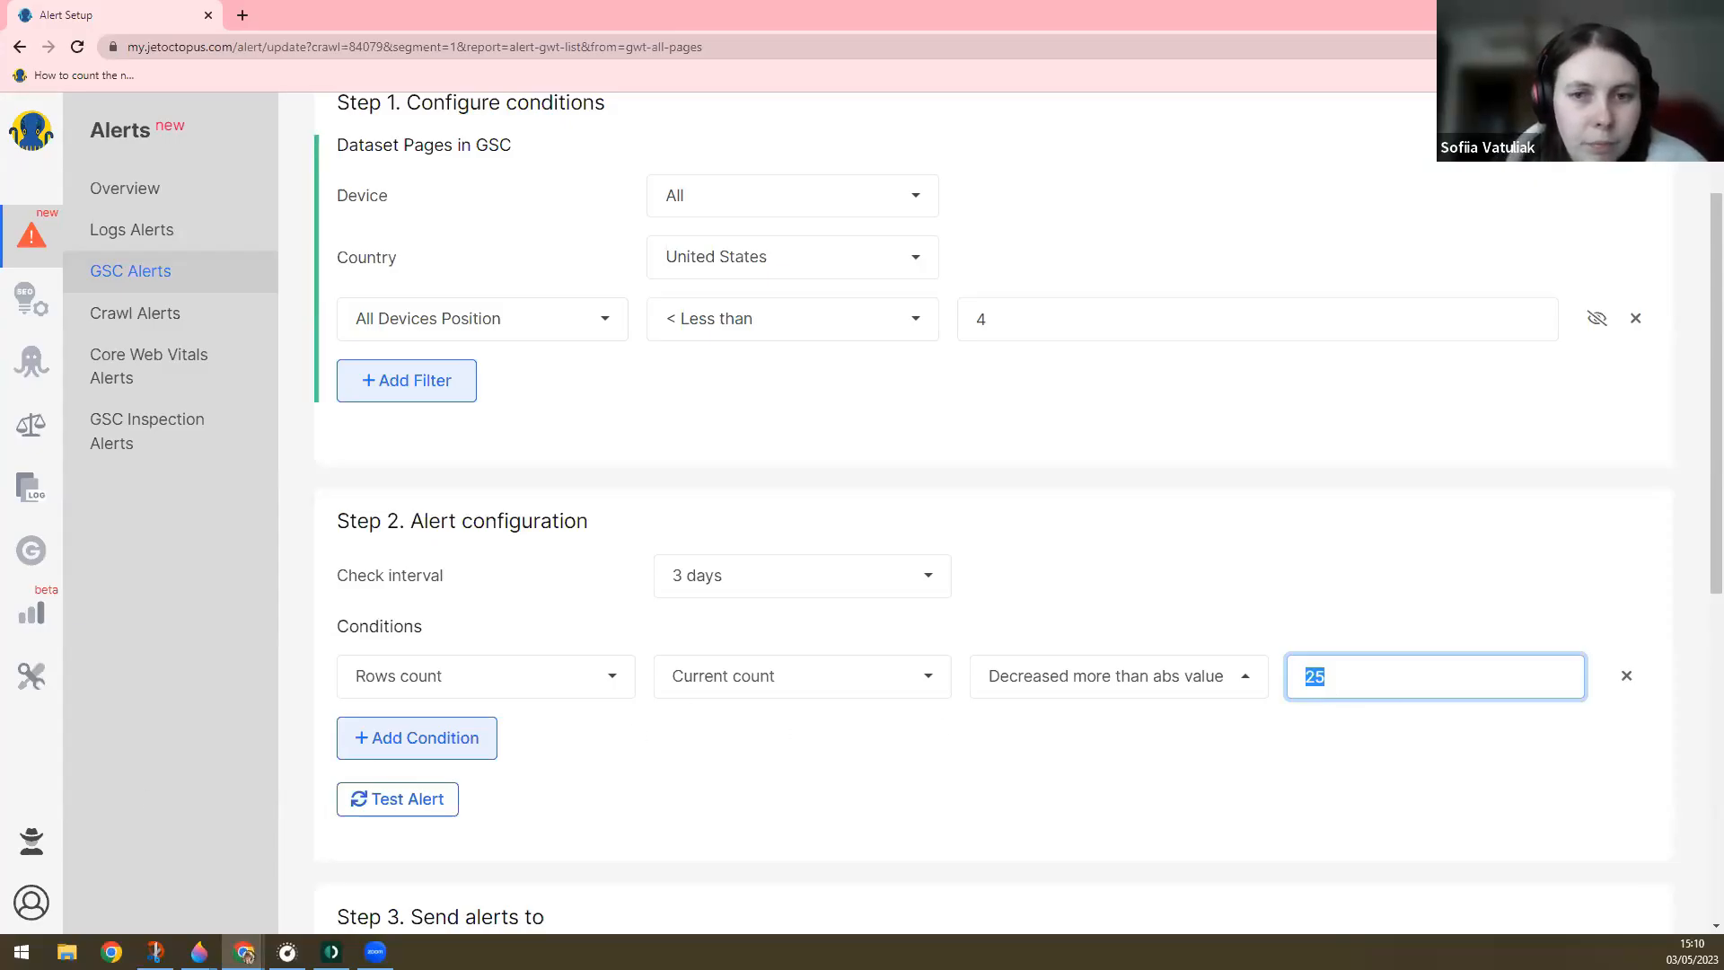
# - Title the alert "Position in USA" and save it
pyautogui.scroll(-4, 462, 693)
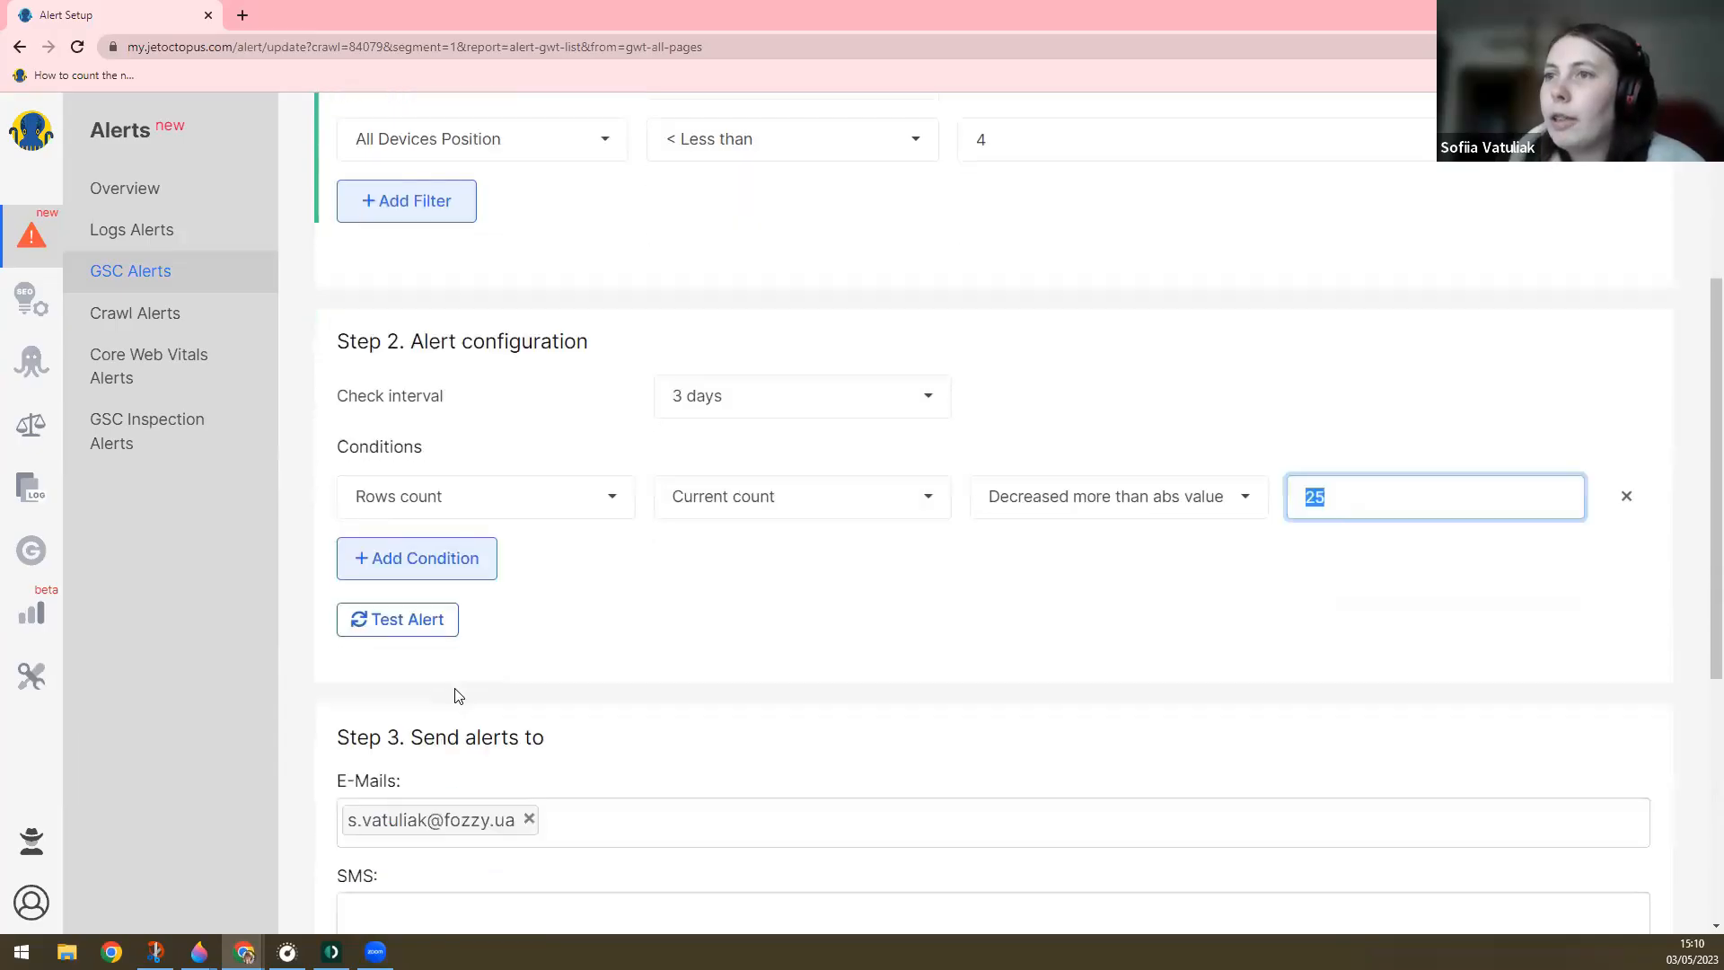
pyautogui.scroll(-3, 467, 753)
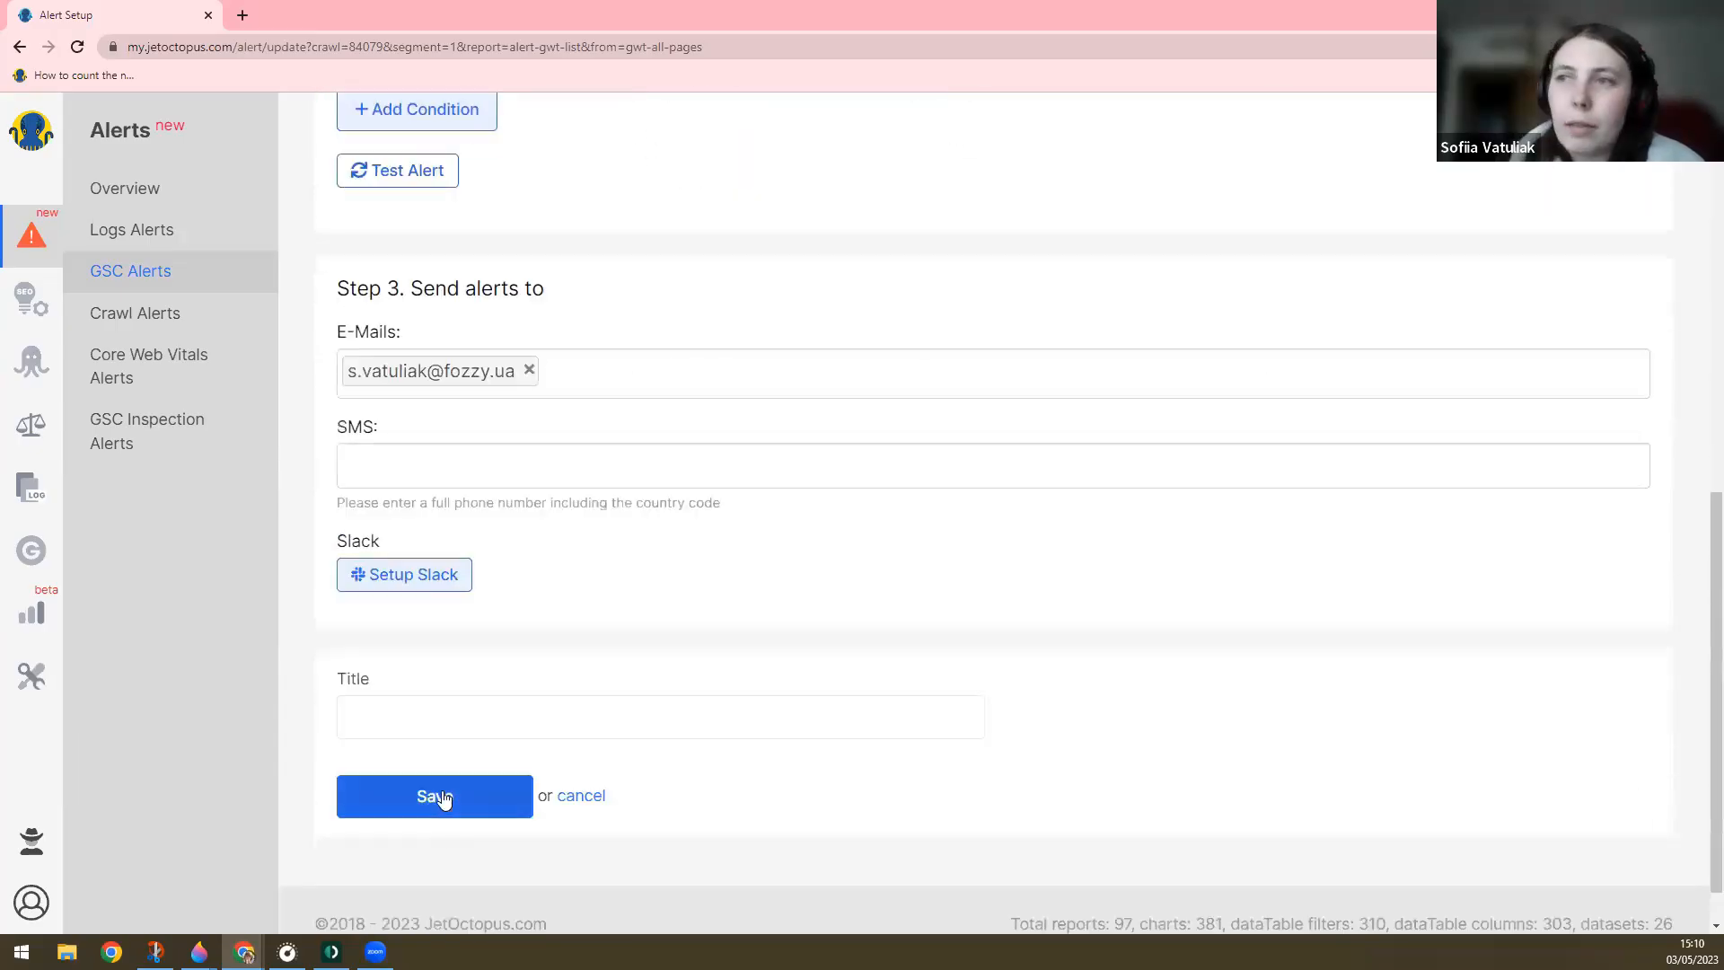
pyautogui.click(442, 798)
pyautogui.click(391, 722)
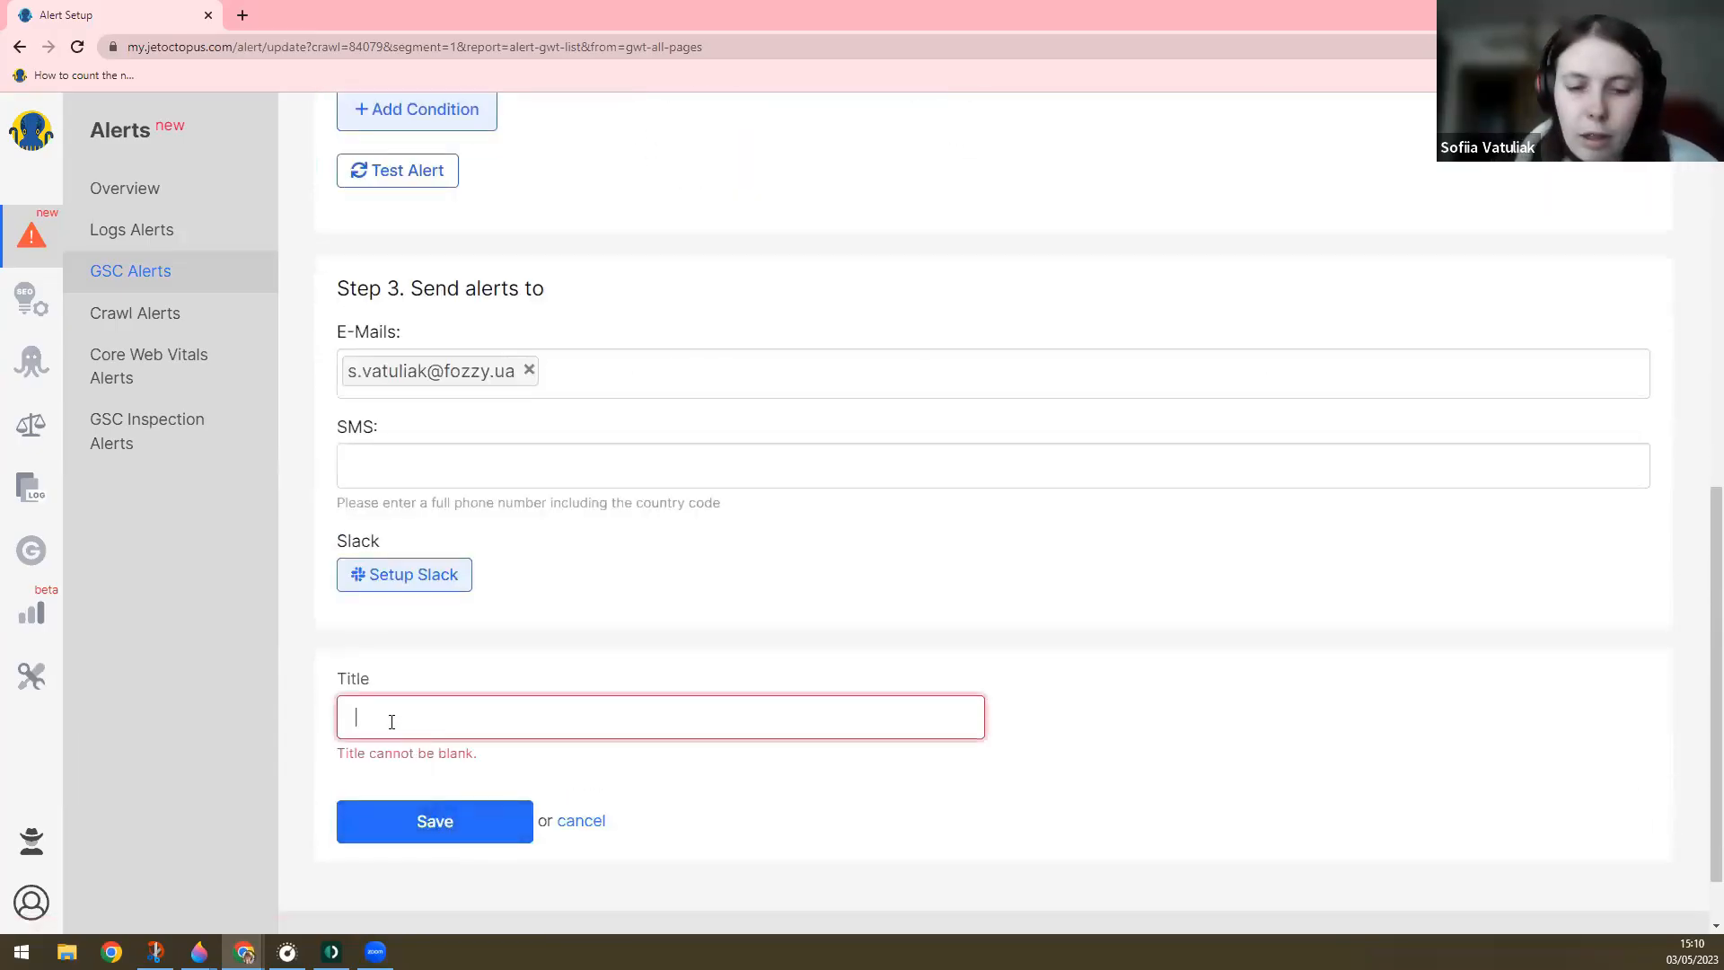
pyautogui.write('Posi')
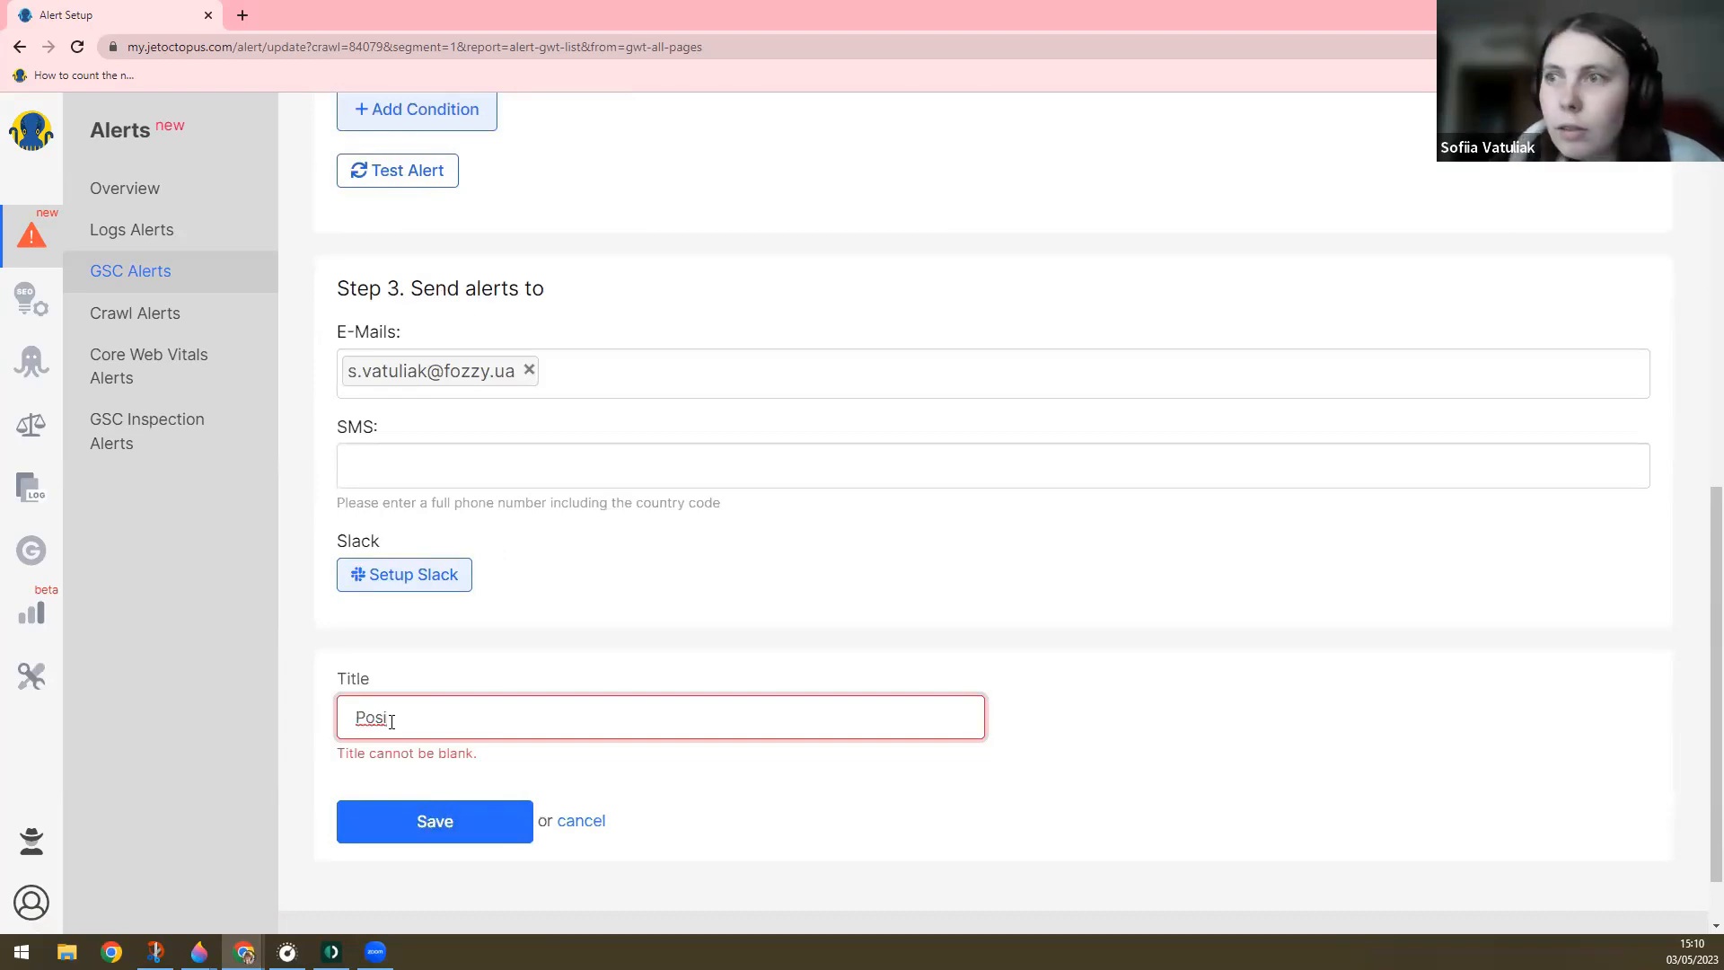
pyautogui.write('tion i')
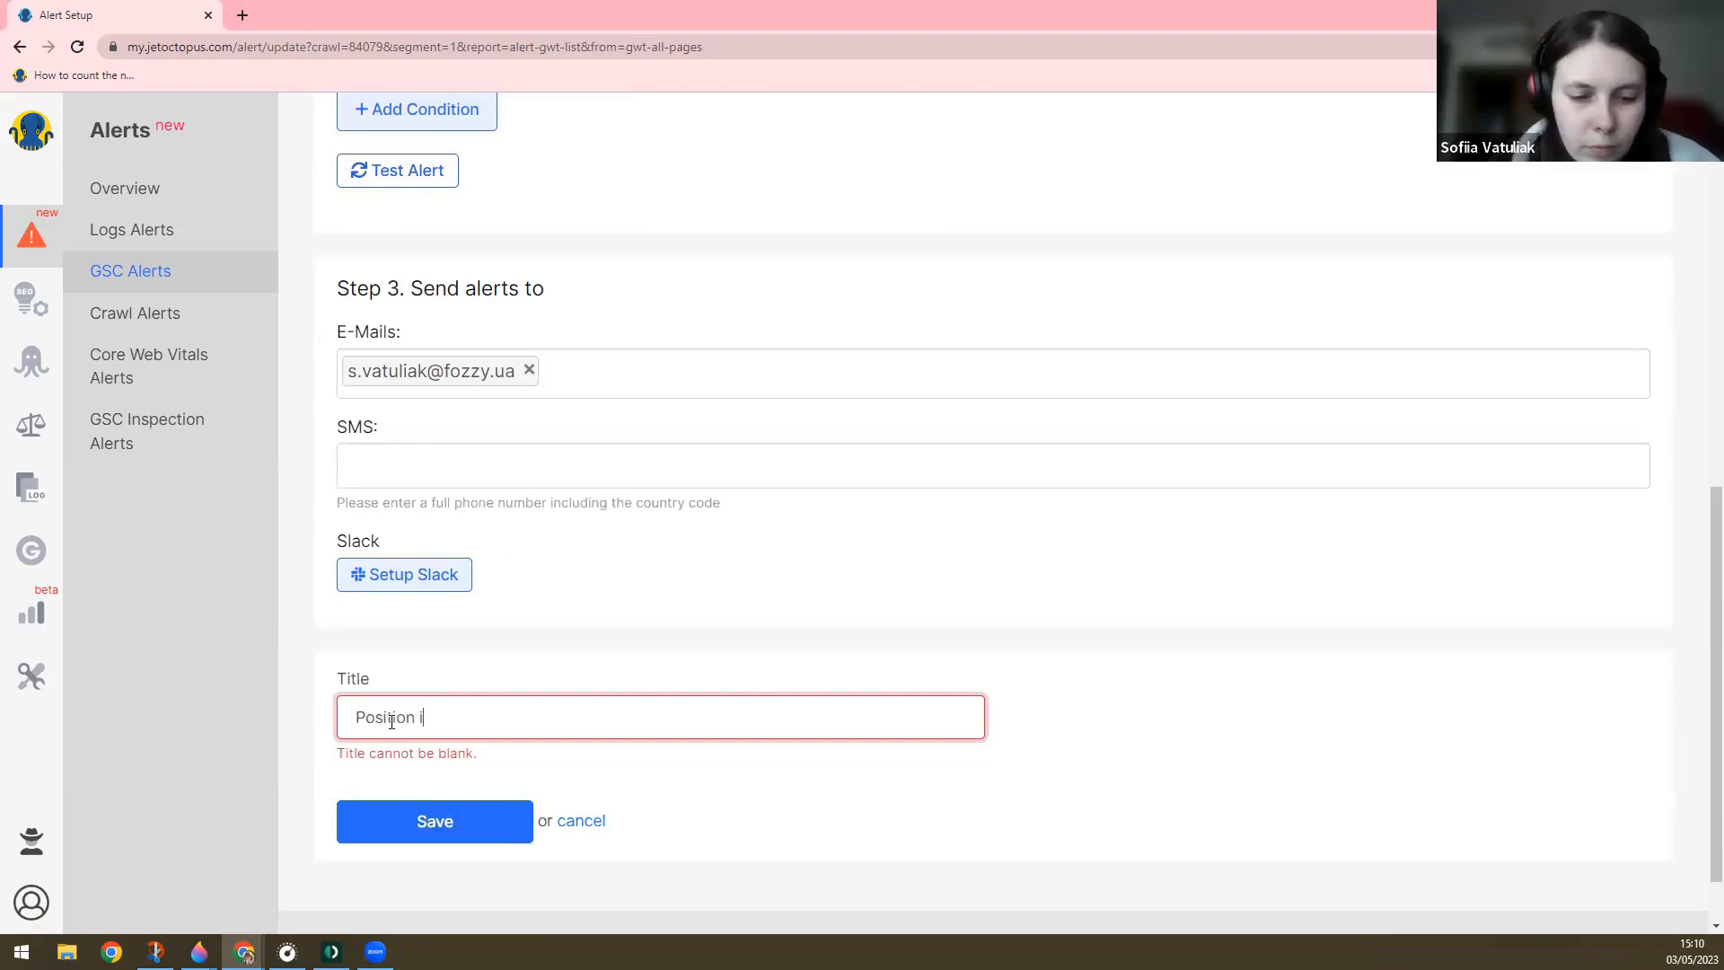
pyautogui.write('n USA')
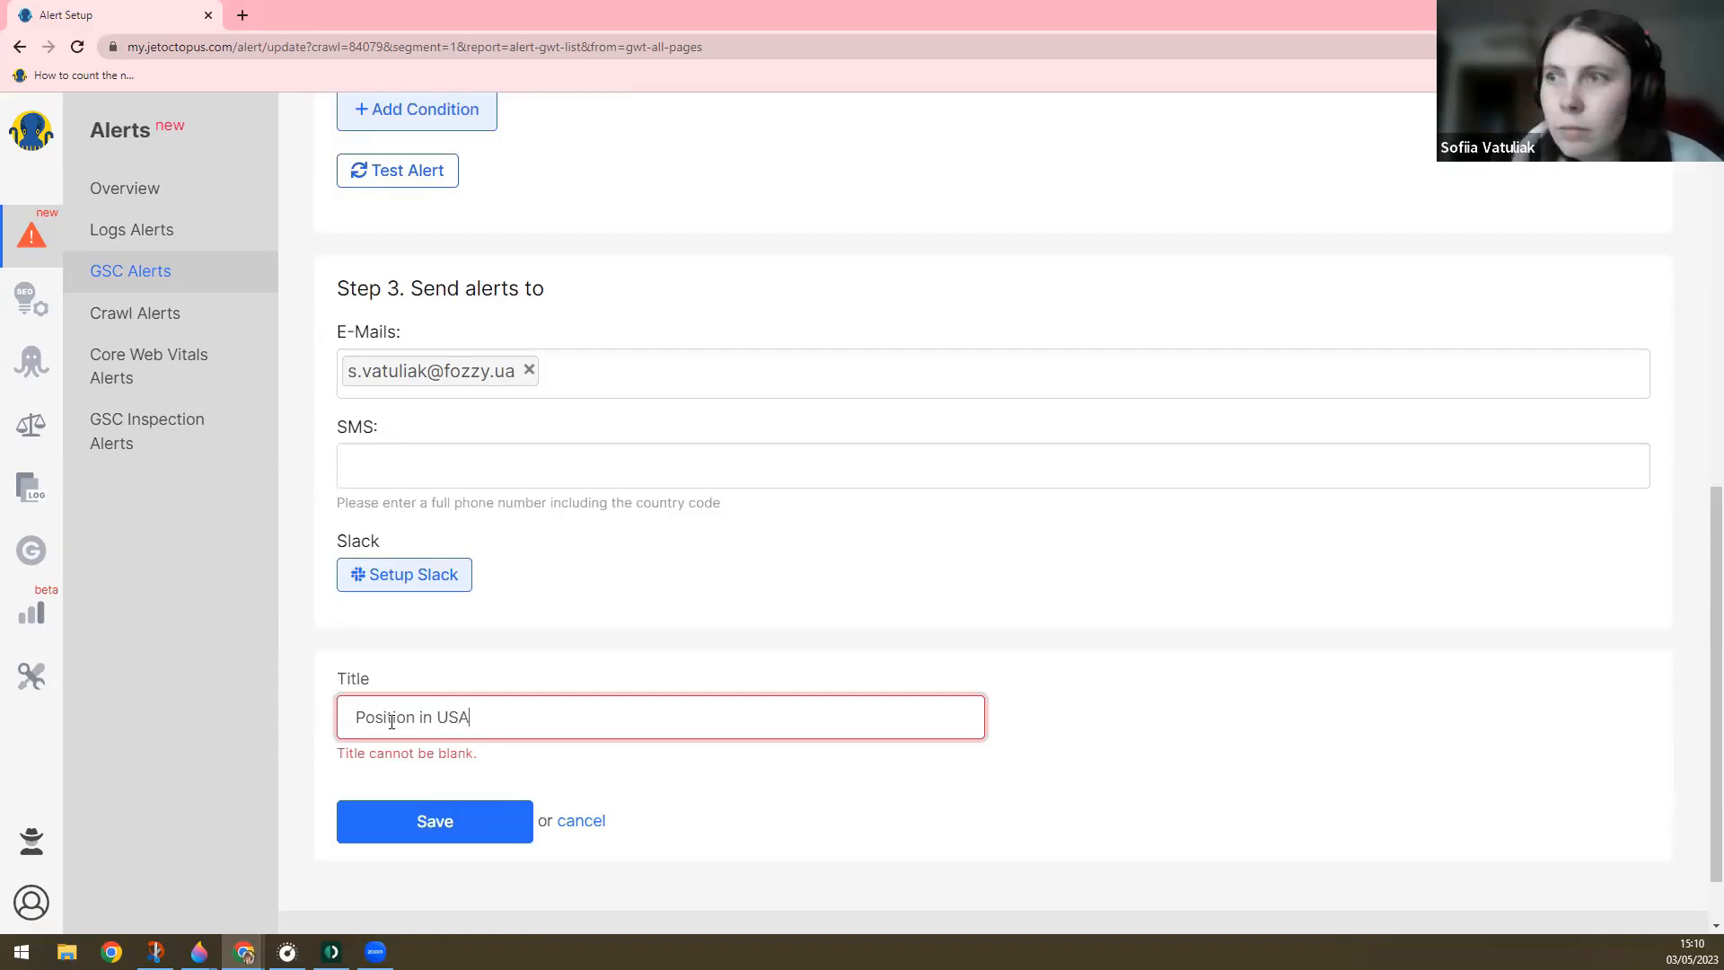
pyautogui.click(434, 824)
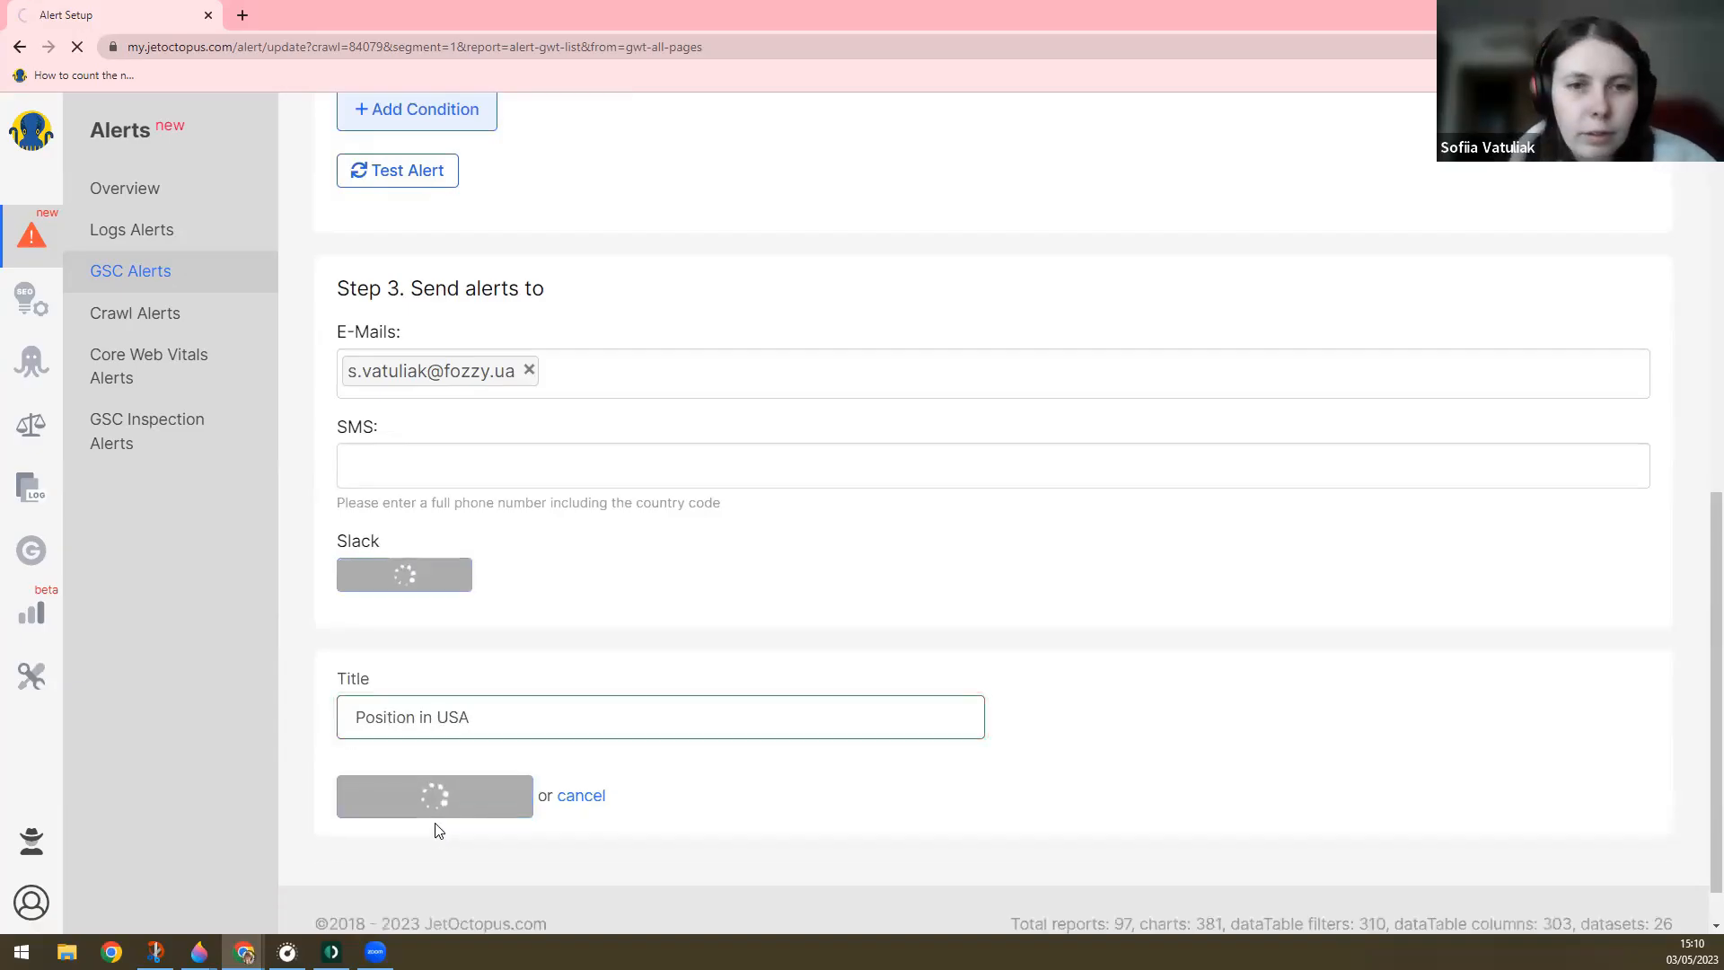
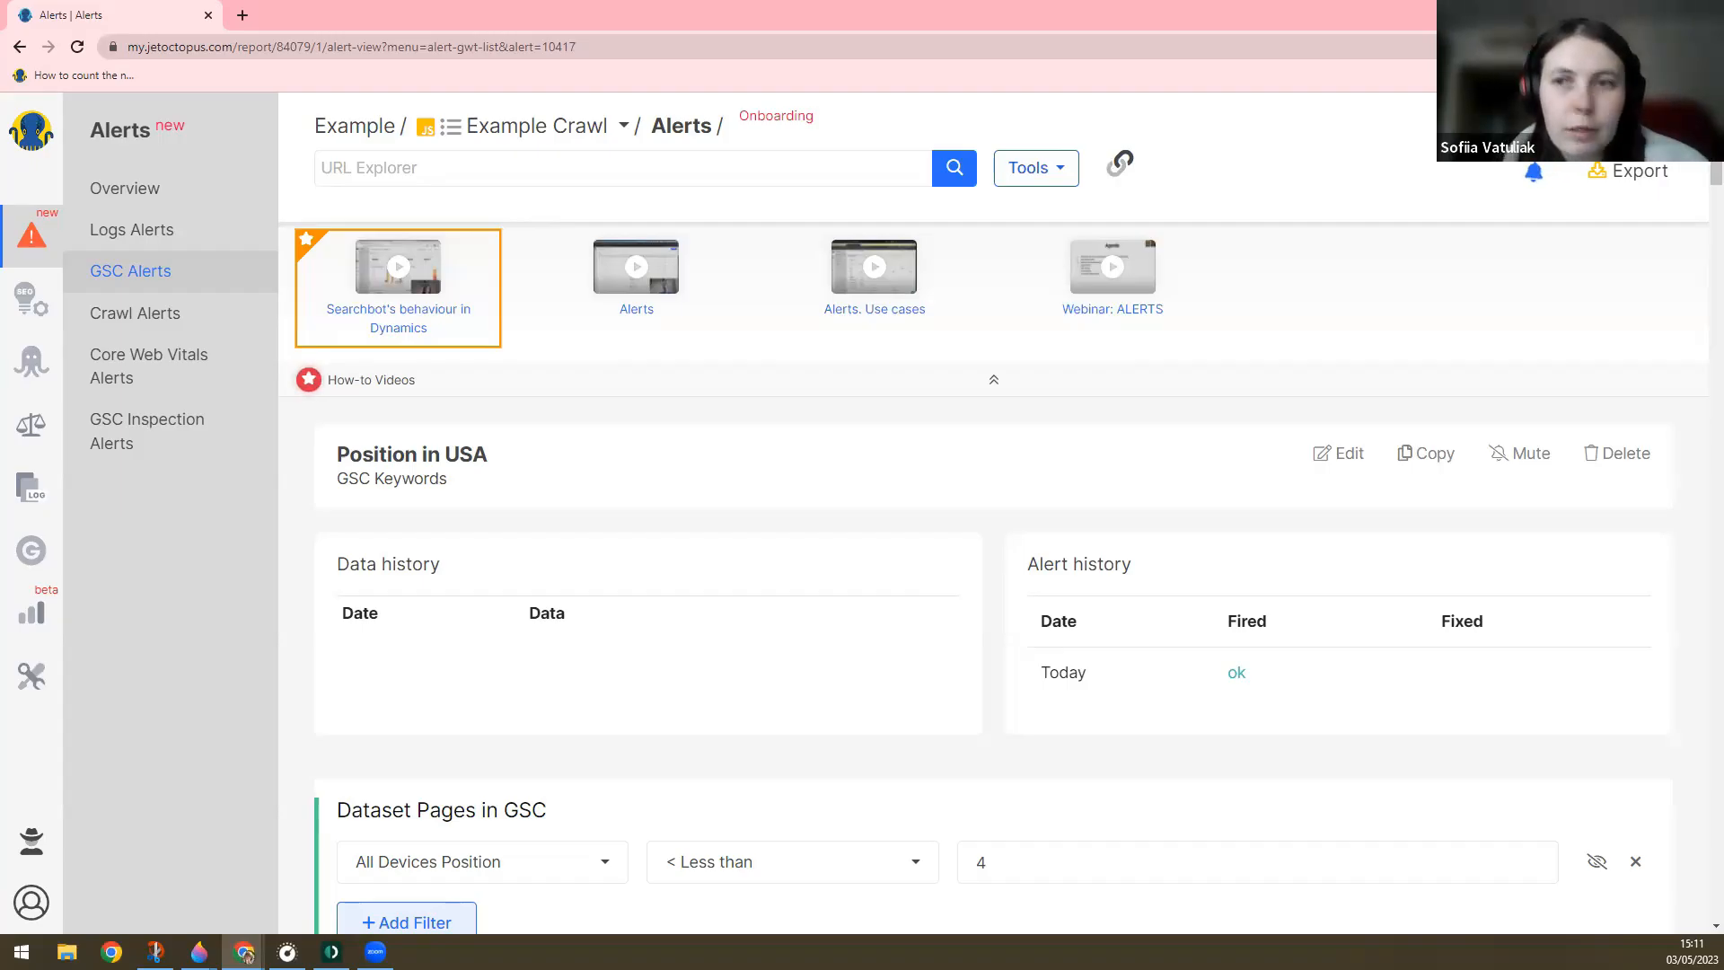
# - Open the crawl alerts and delete the existing crawl schedule, confirming the deletion
pyautogui.click(130, 314)
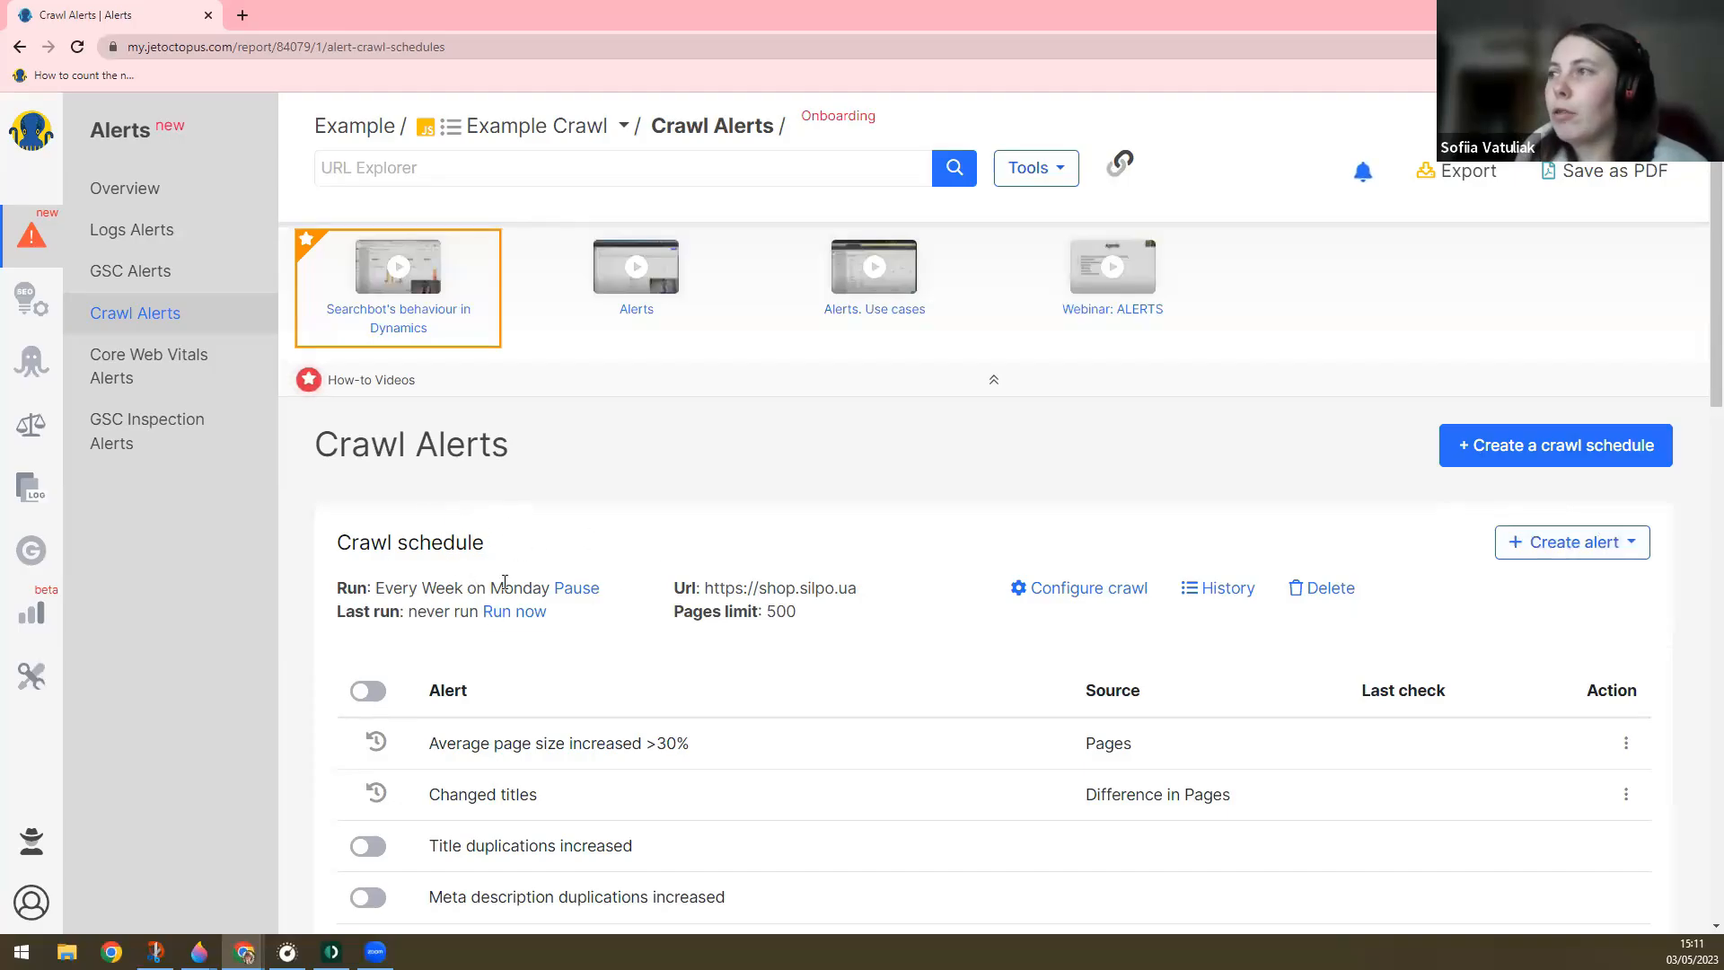
pyautogui.click(1333, 598)
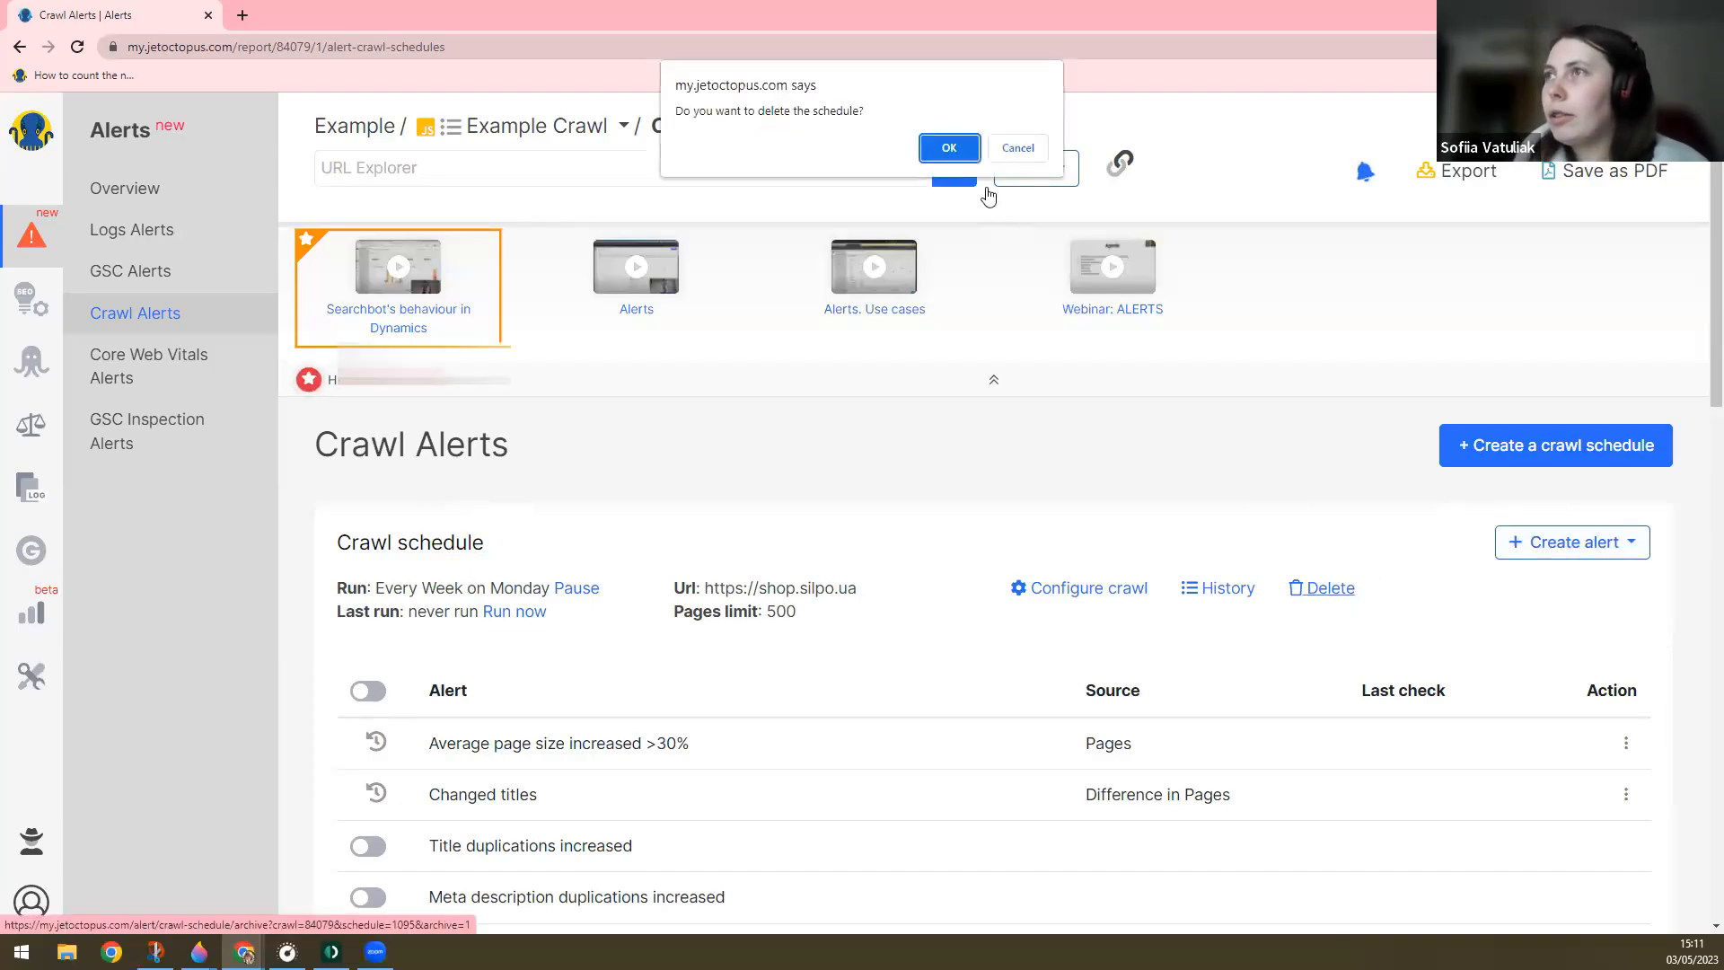
pyautogui.click(952, 150)
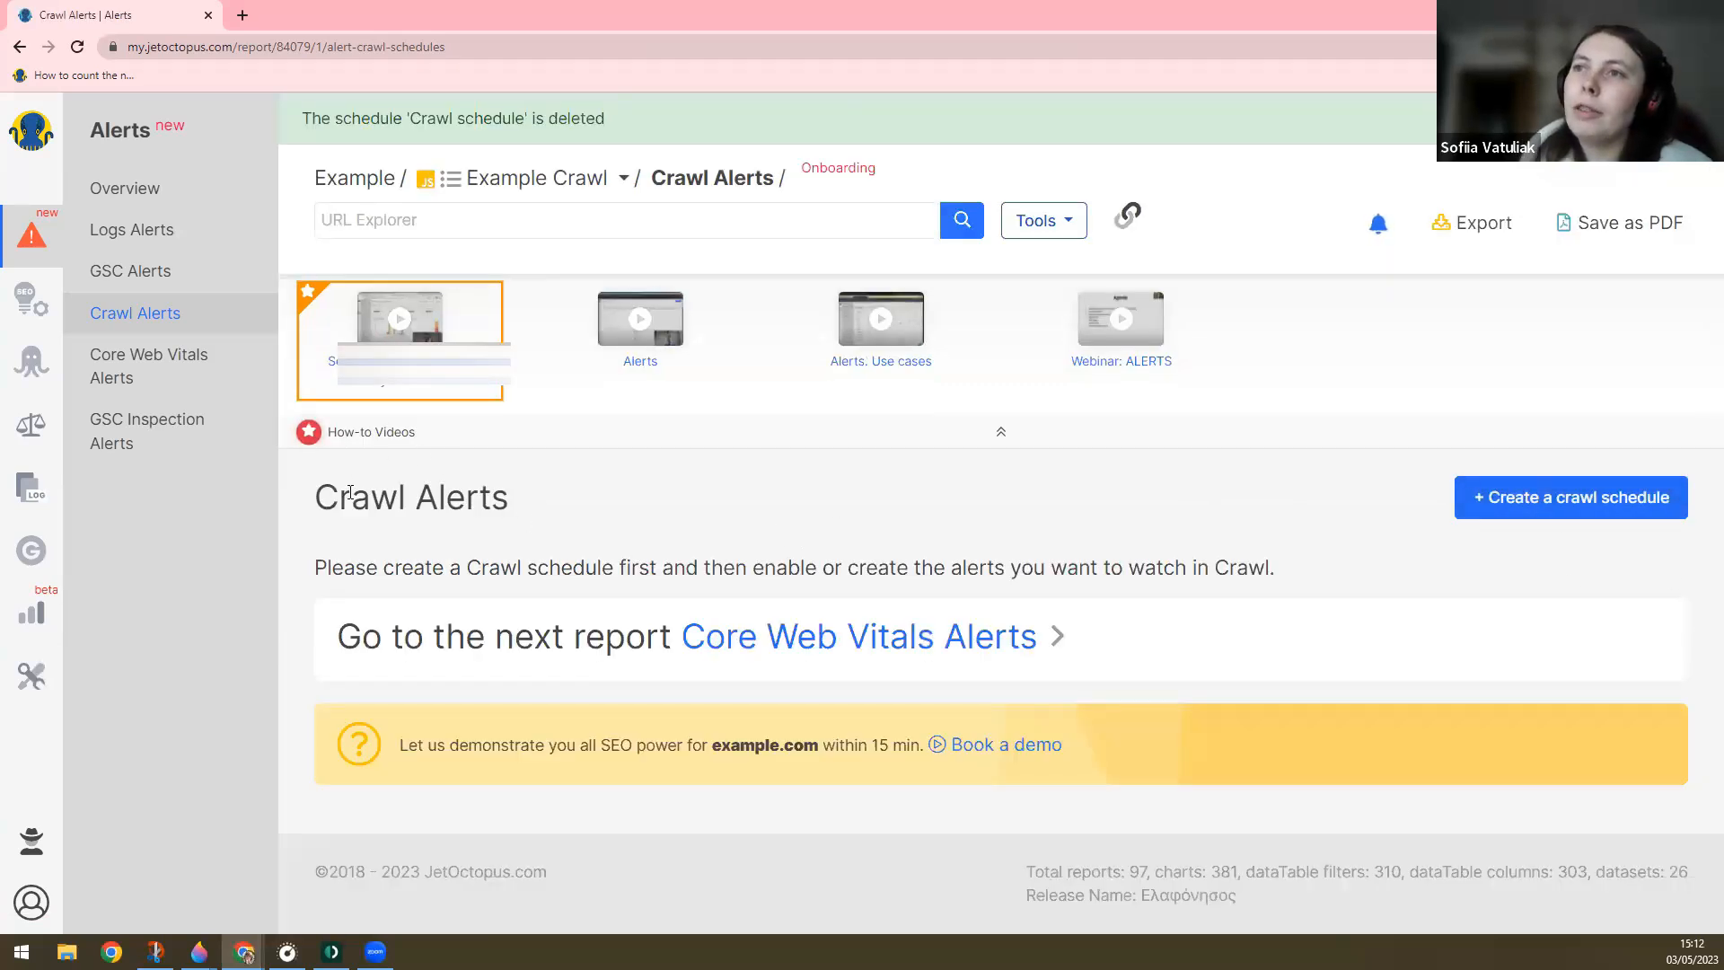
pyautogui.moveTo(325, 500); pyautogui.dragTo(516, 519)
pyautogui.moveTo(320, 564); pyautogui.dragTo(1173, 647)
pyautogui.click(1186, 642)
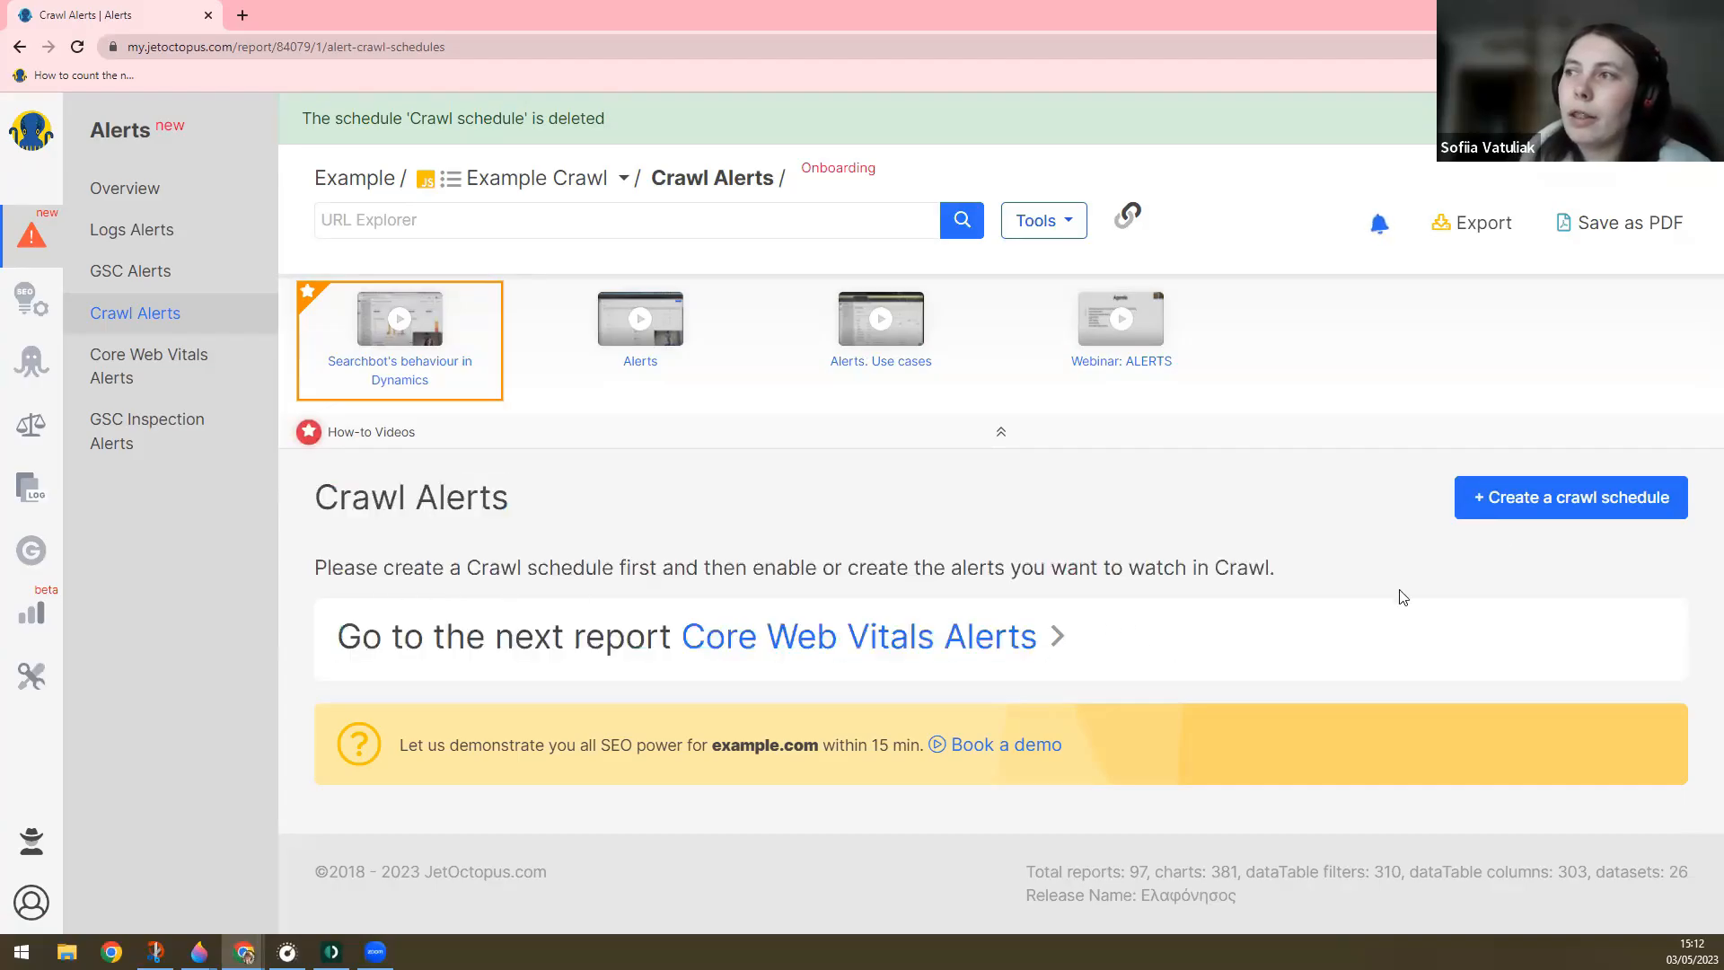
# - Start a new crawl schedule with Execute JavaScript enabled and Process sitemaps disabled
pyautogui.click(1518, 508)
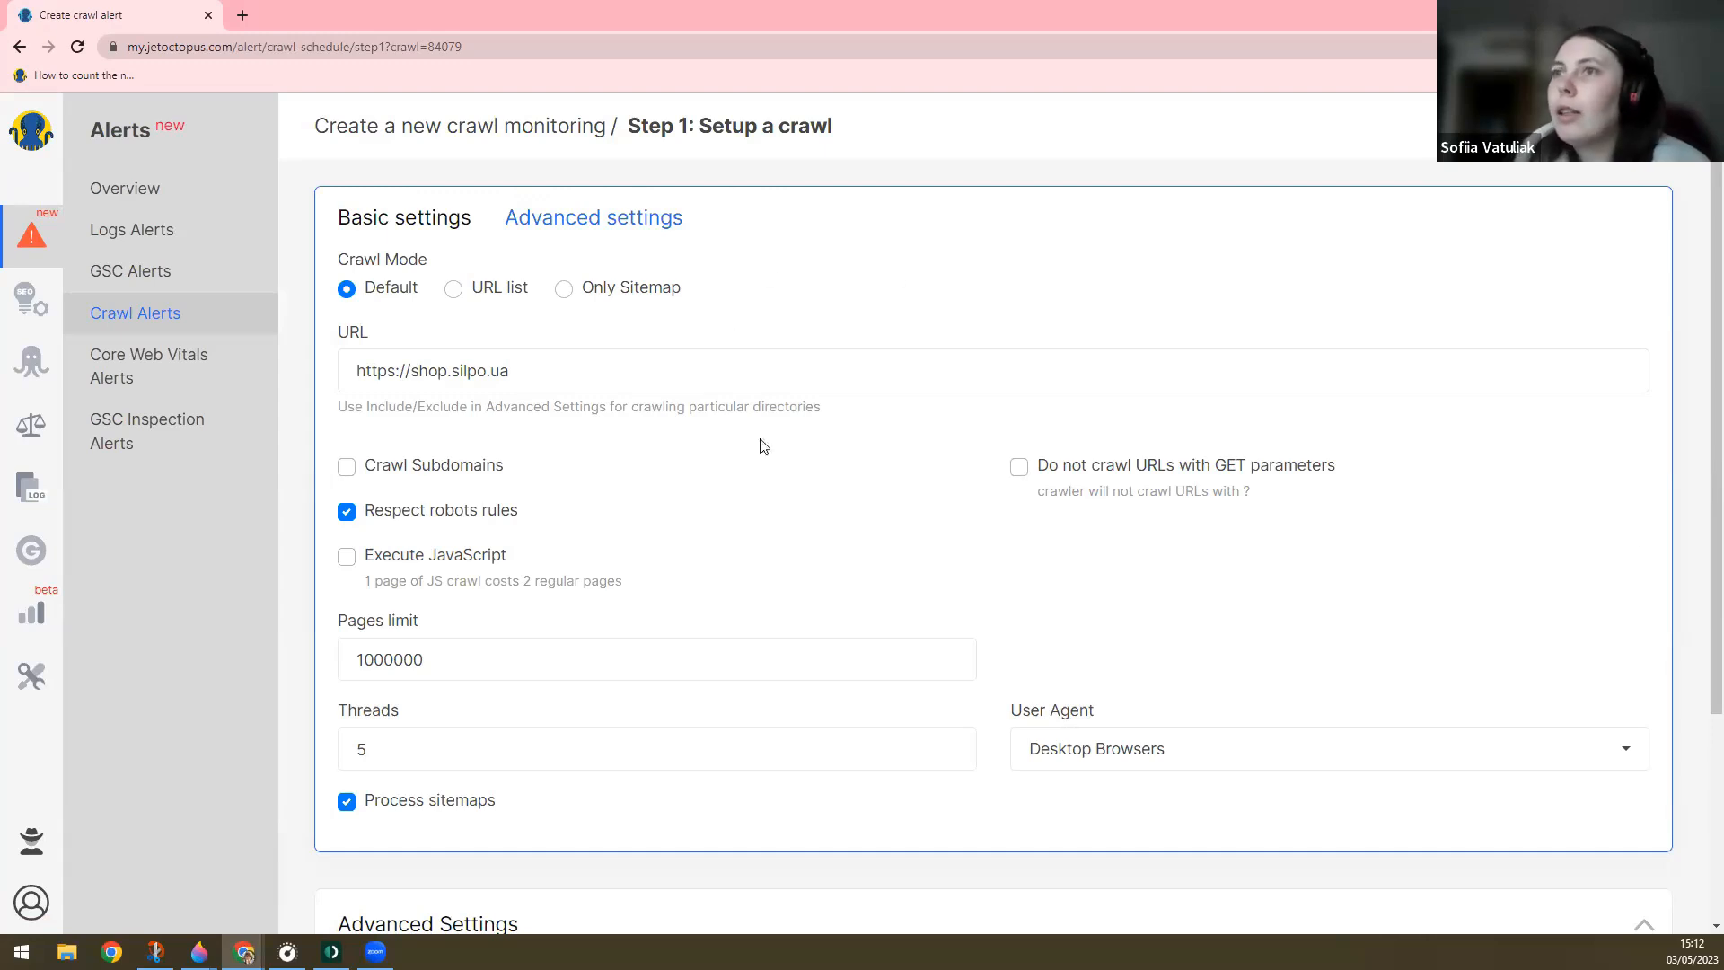
pyautogui.click(347, 556)
pyautogui.scroll(-3, 435, 585)
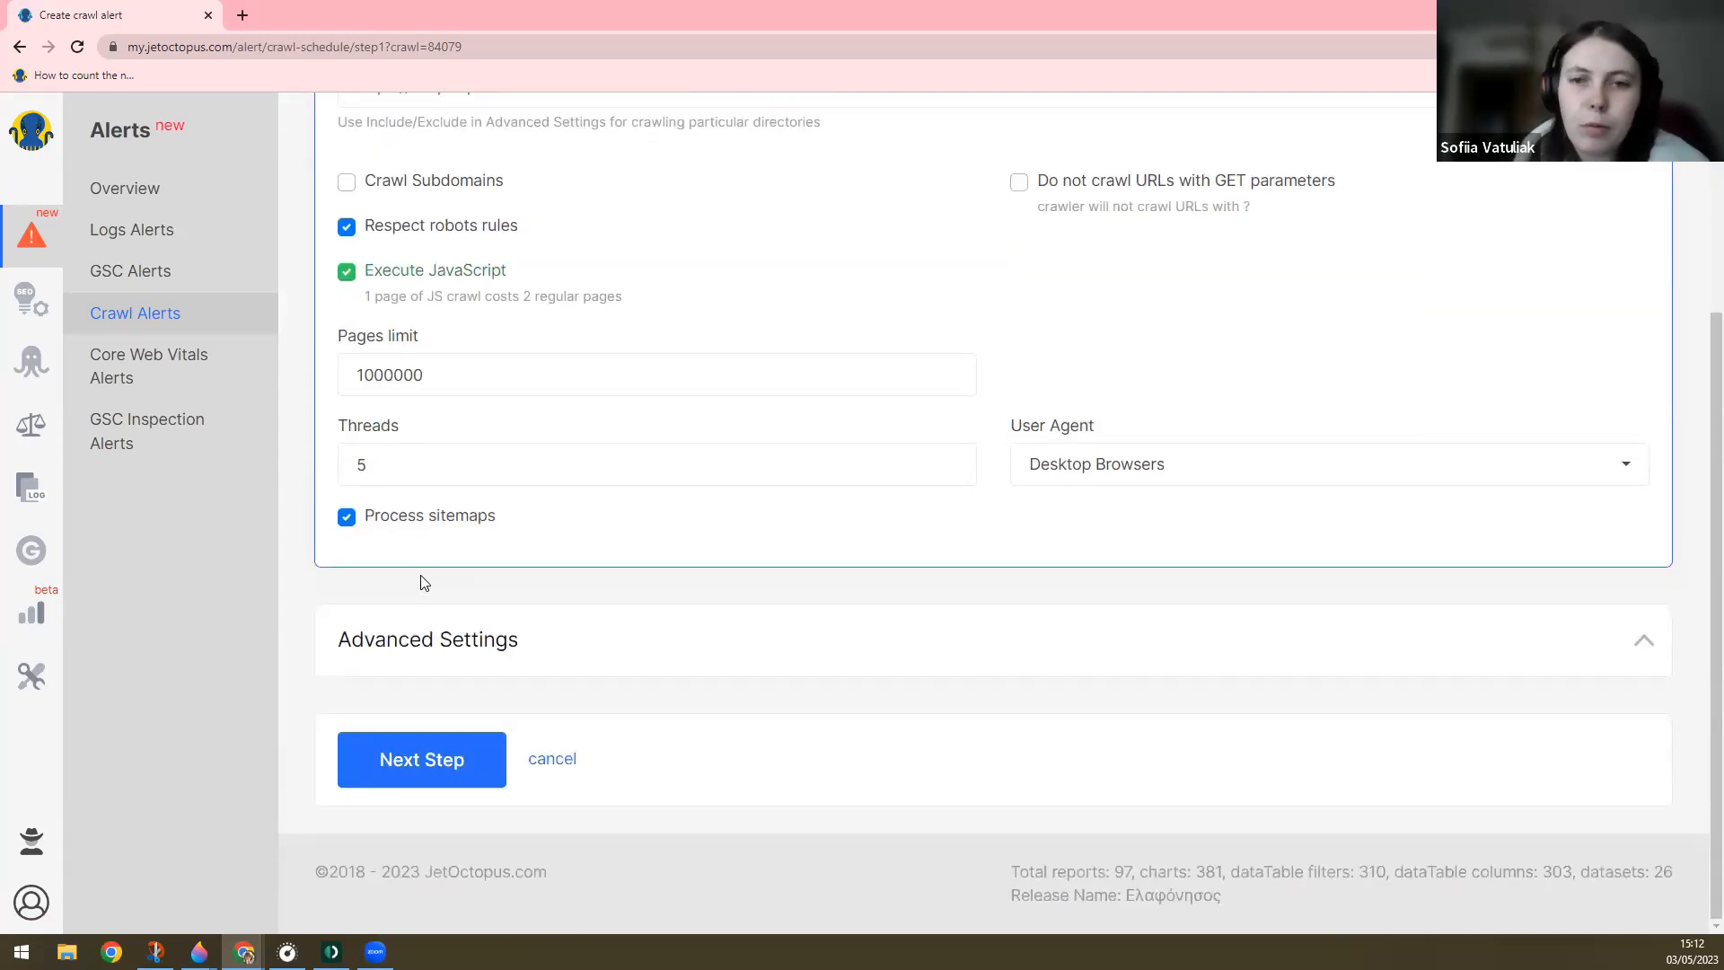
pyautogui.moveTo(509, 281); pyautogui.dragTo(366, 272)
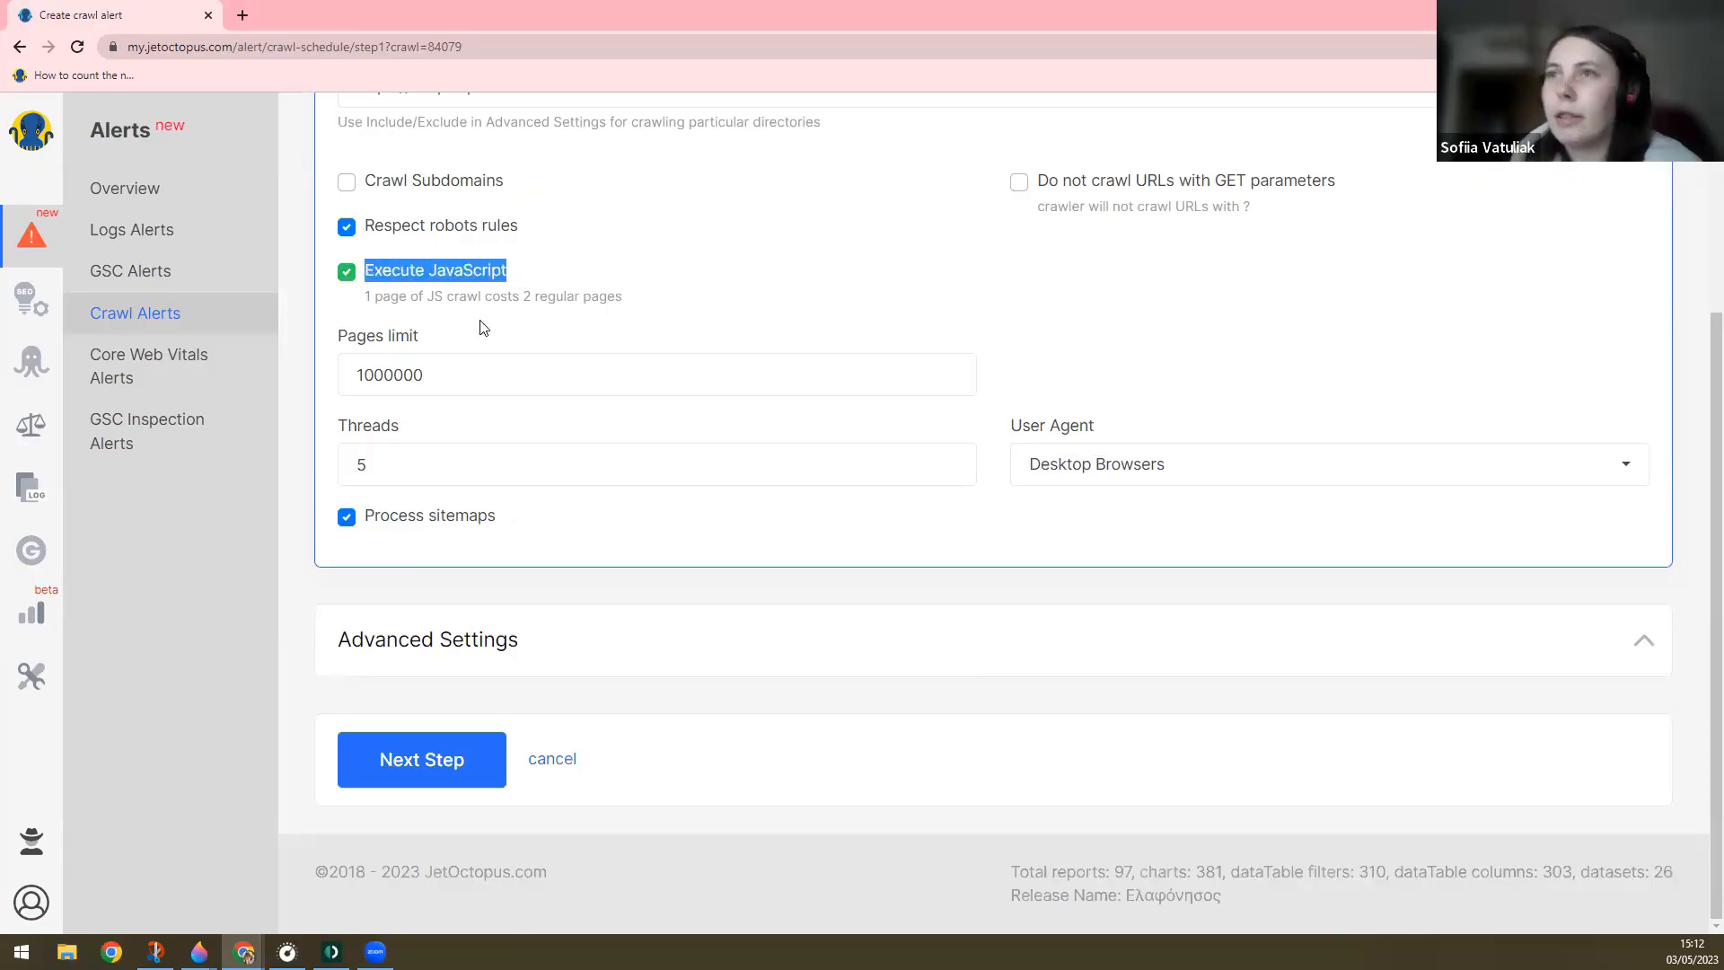
pyautogui.click(347, 521)
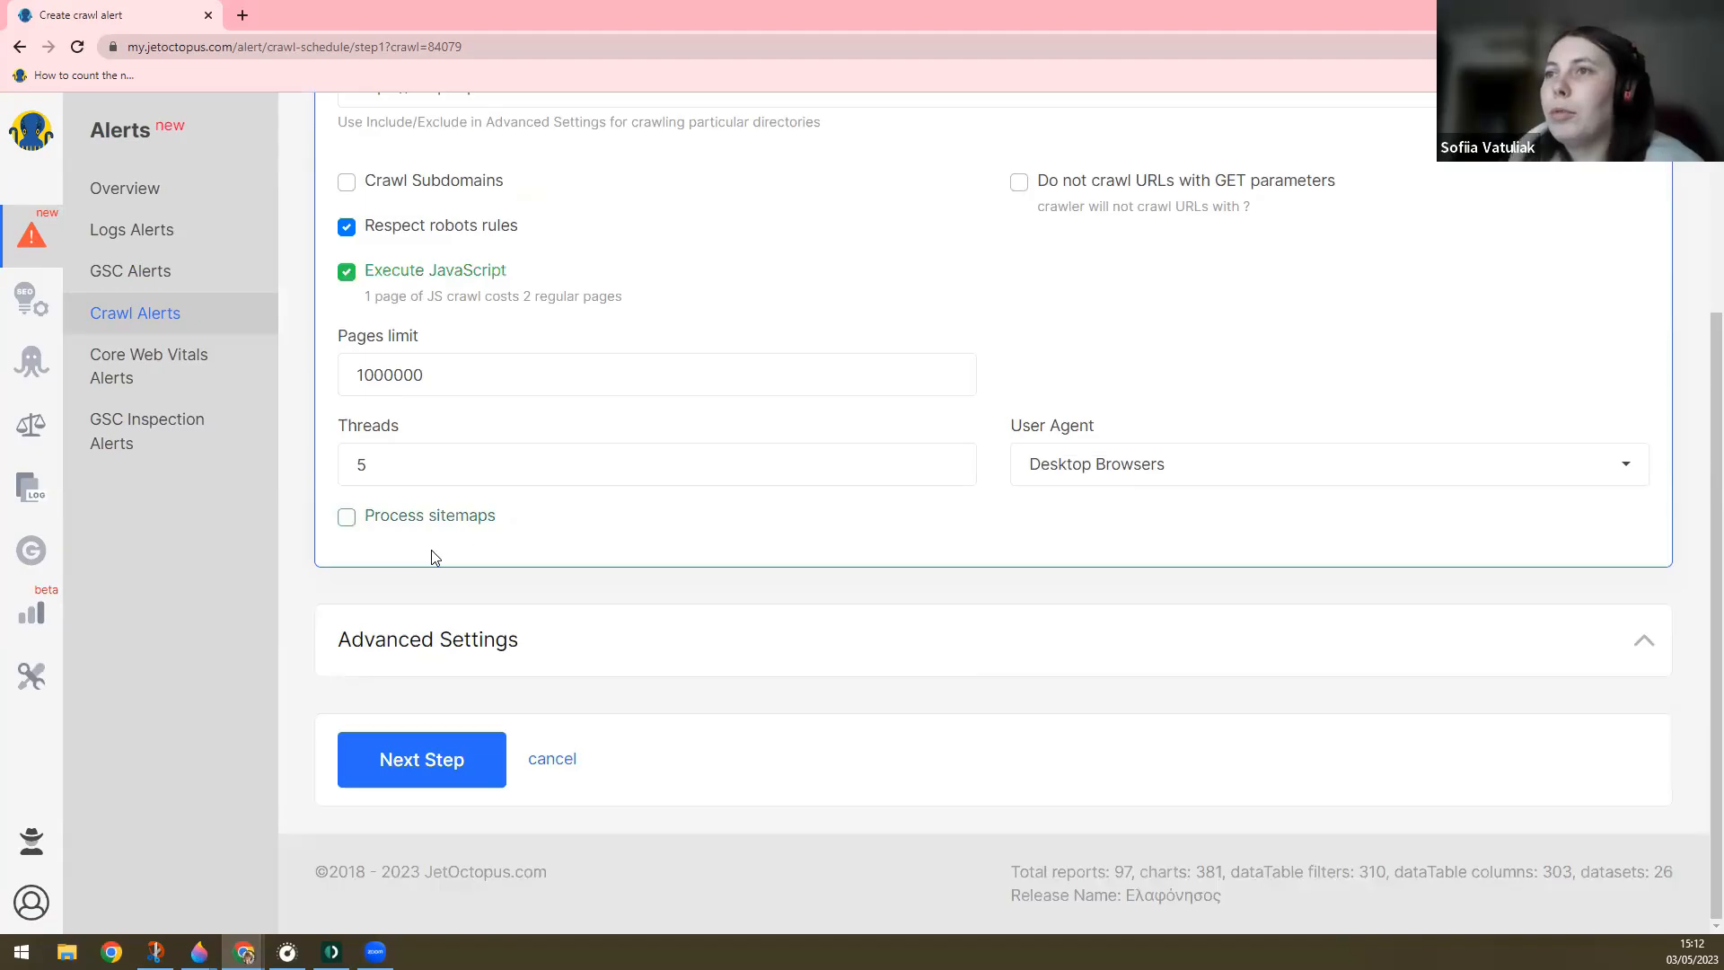
# - Limit the crawl to 500 pages with the Mobile Browsers user agent, and continue to the schedule setup
pyautogui.moveTo(435, 378); pyautogui.dragTo(325, 369)
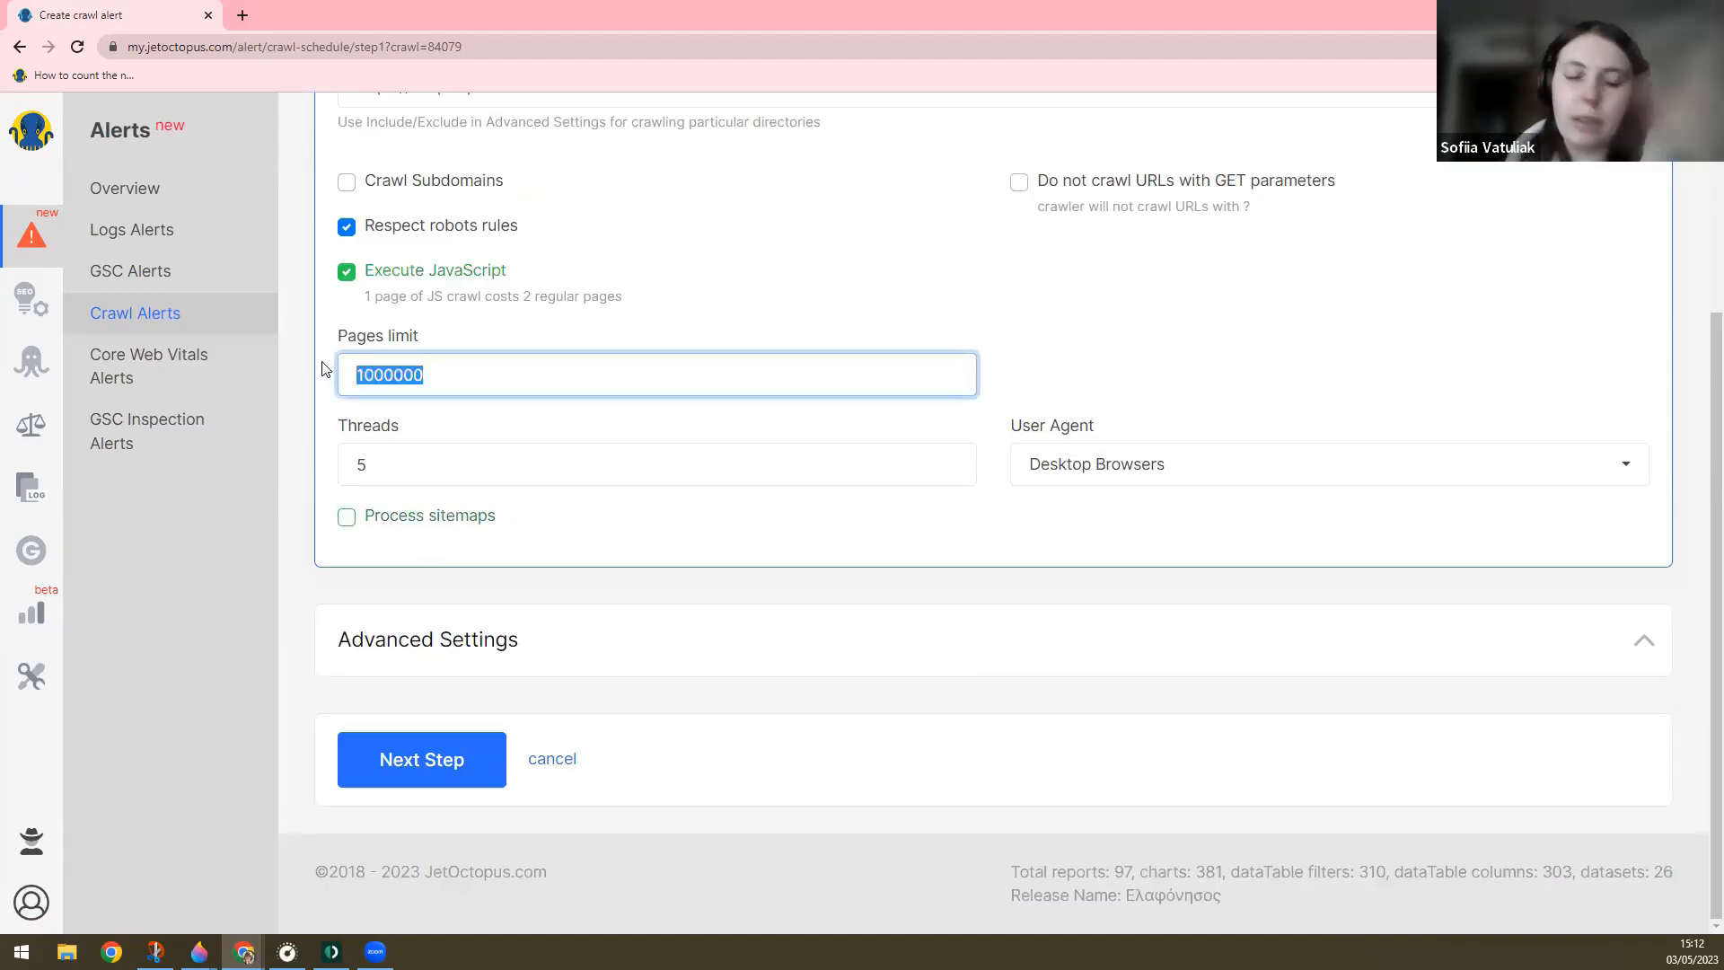
pyautogui.write('500')
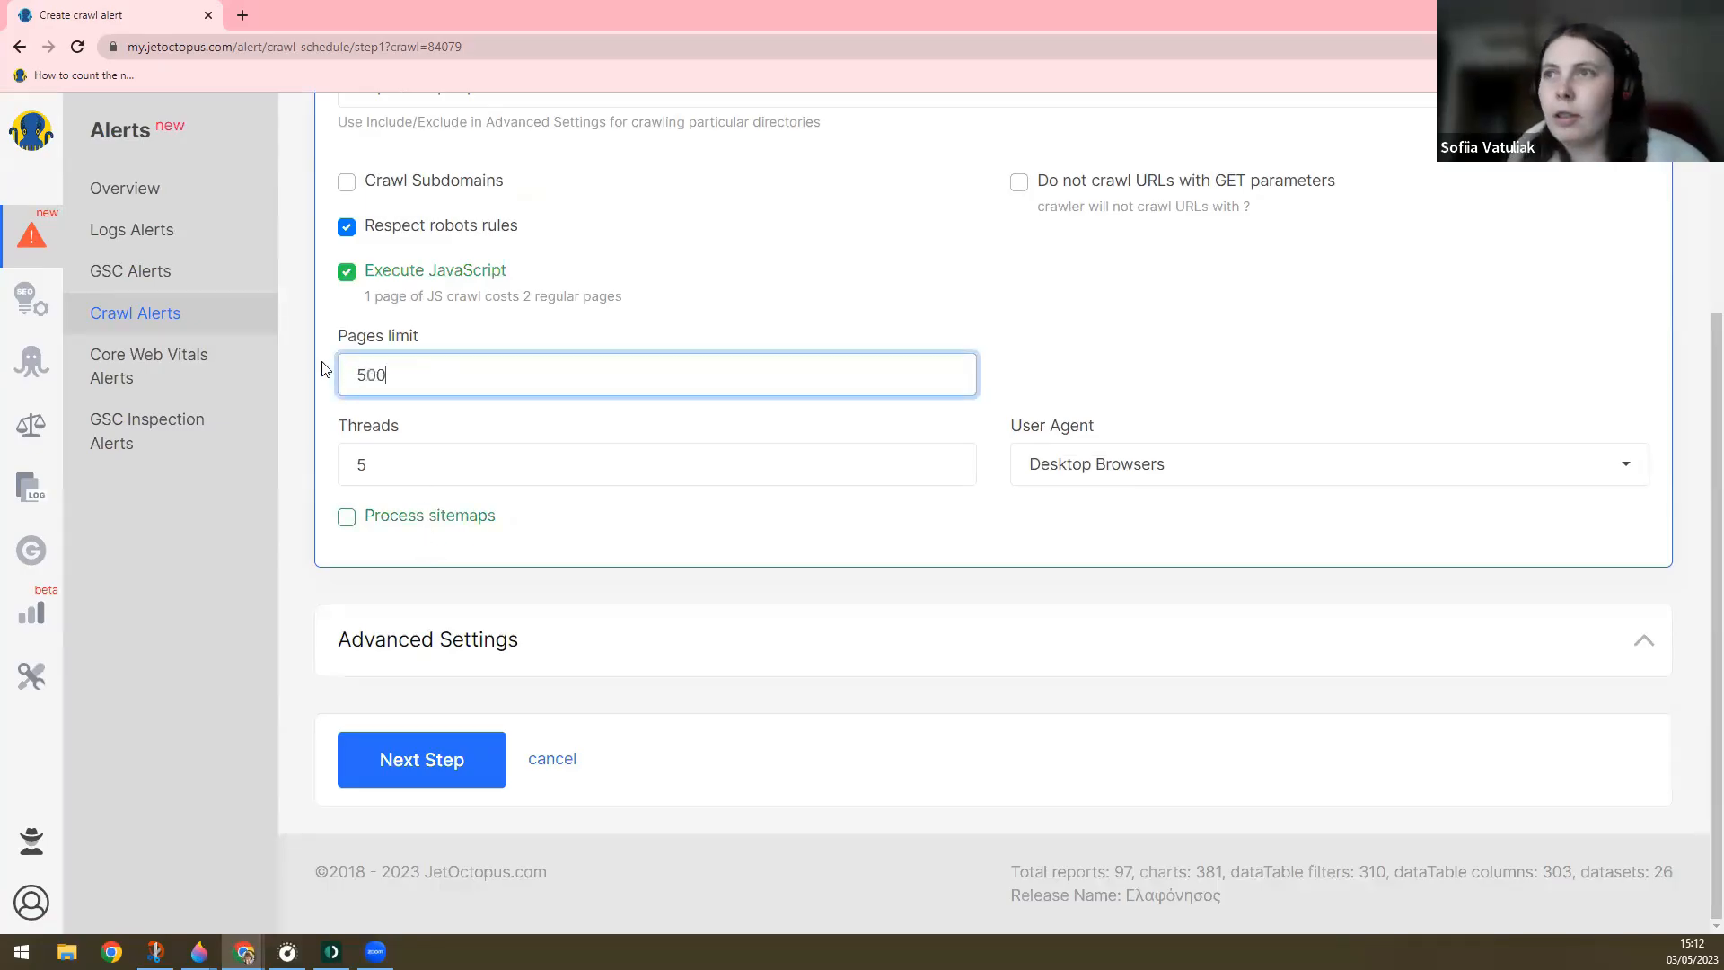
pyautogui.click(1089, 465)
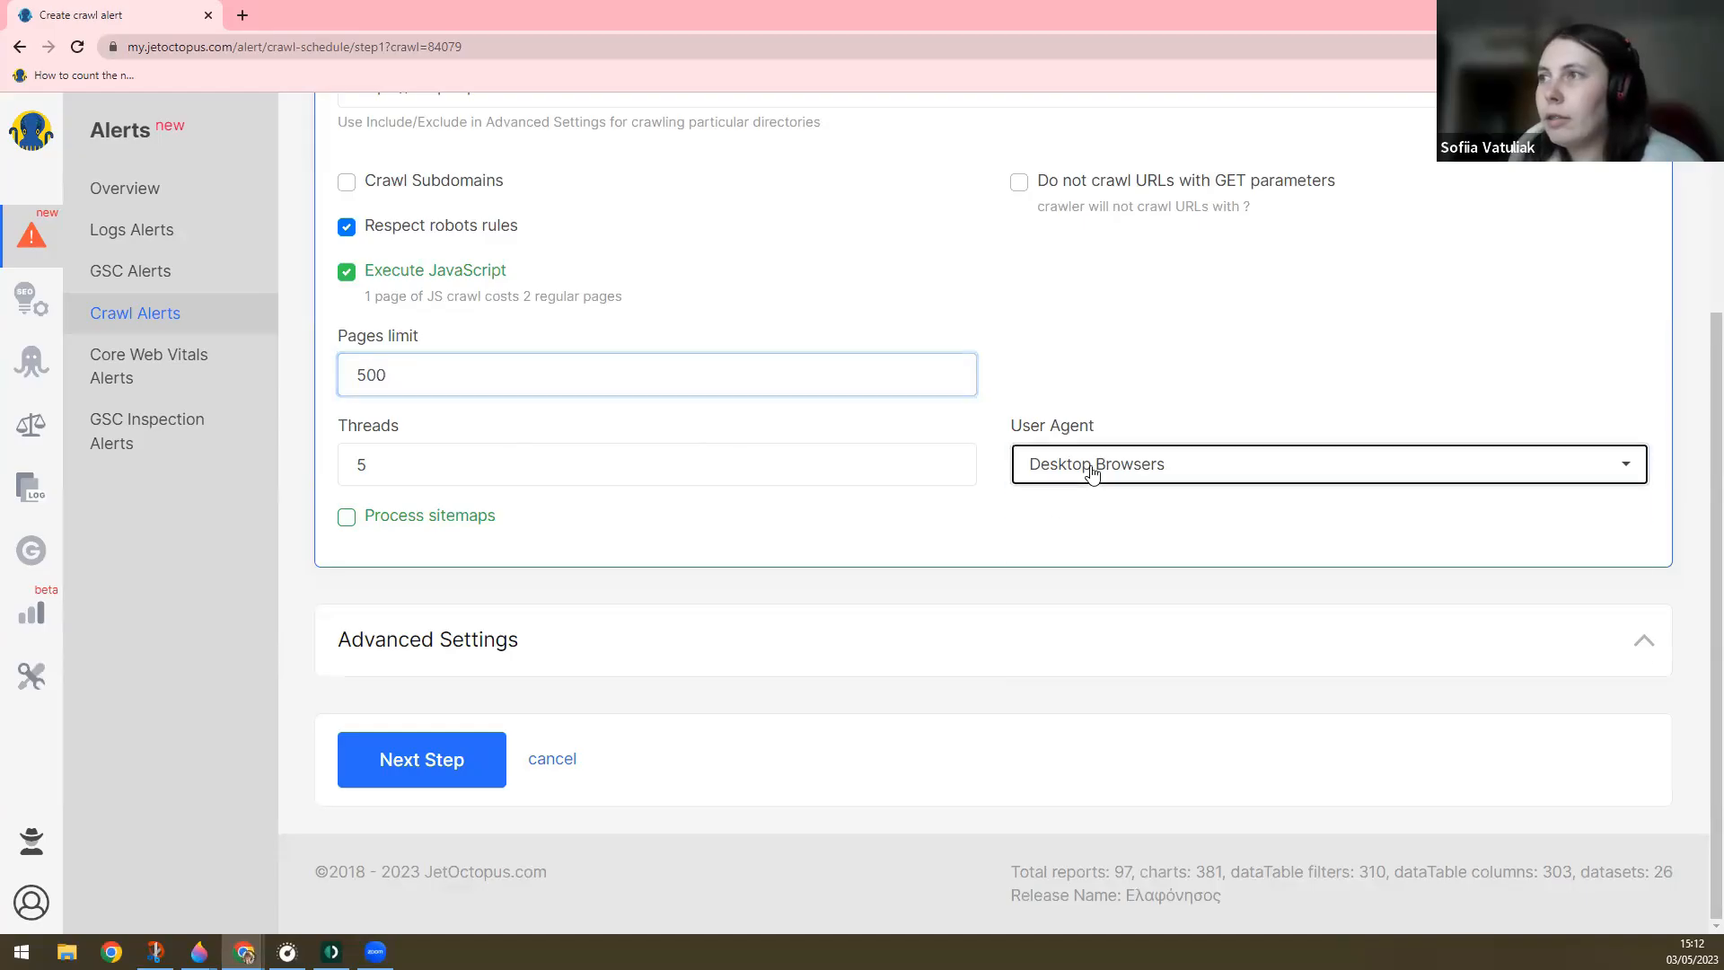
pyautogui.click(1080, 541)
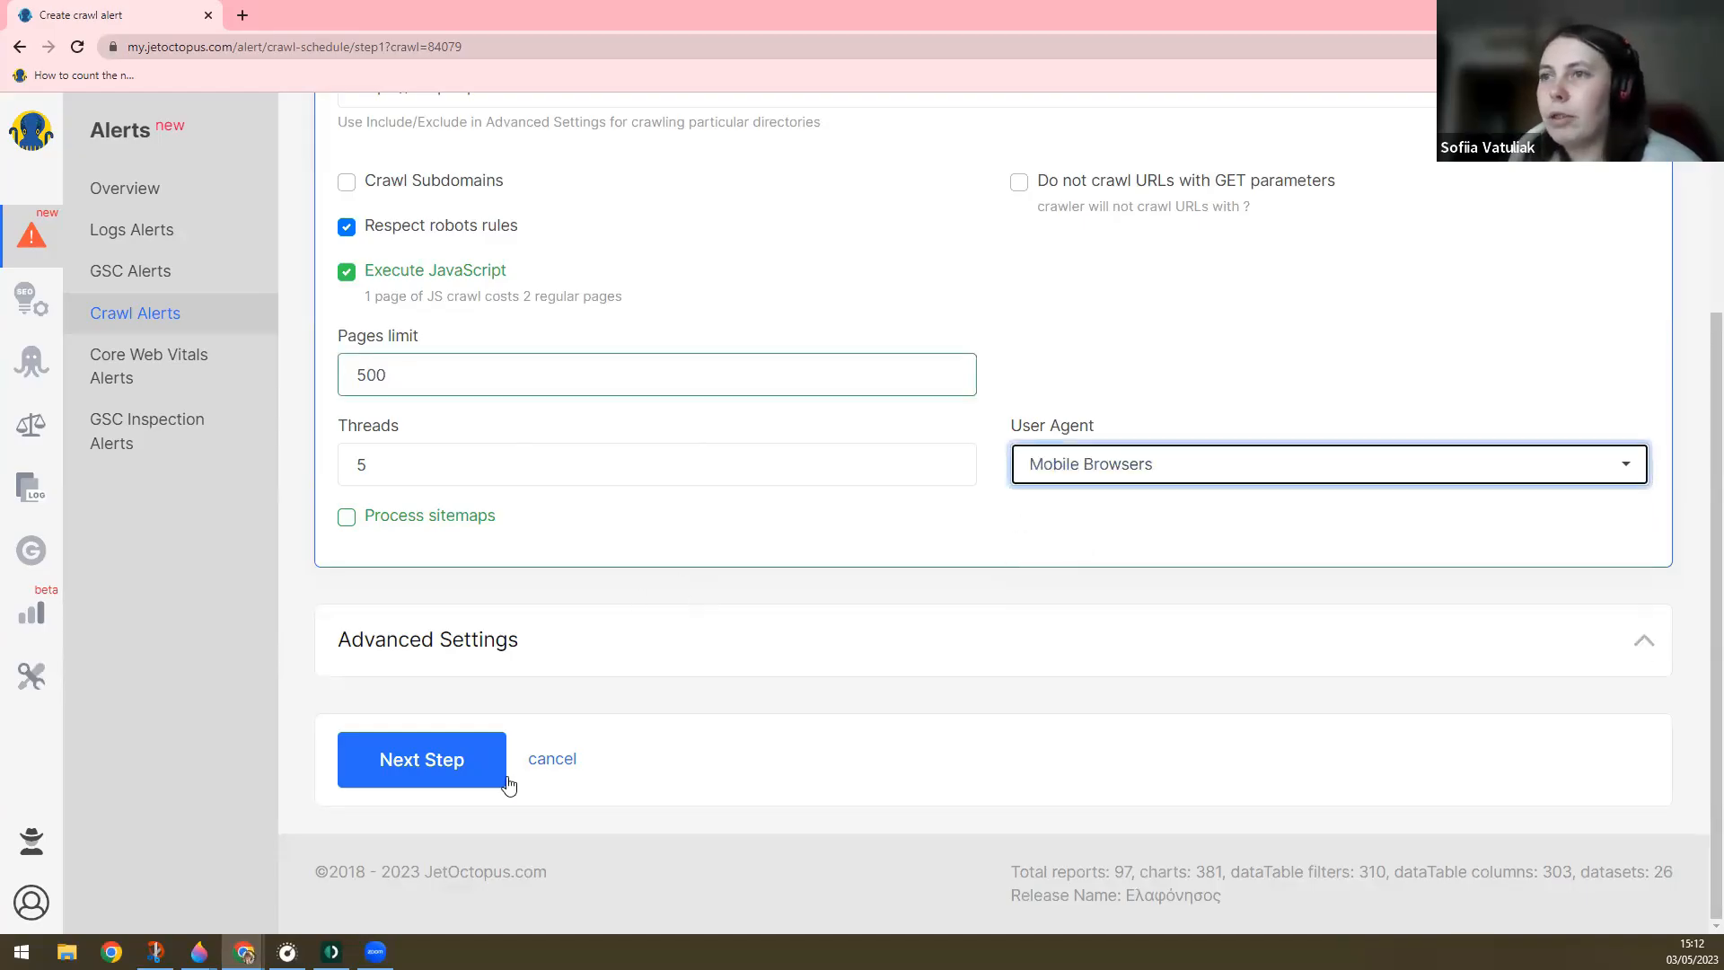
pyautogui.click(429, 764)
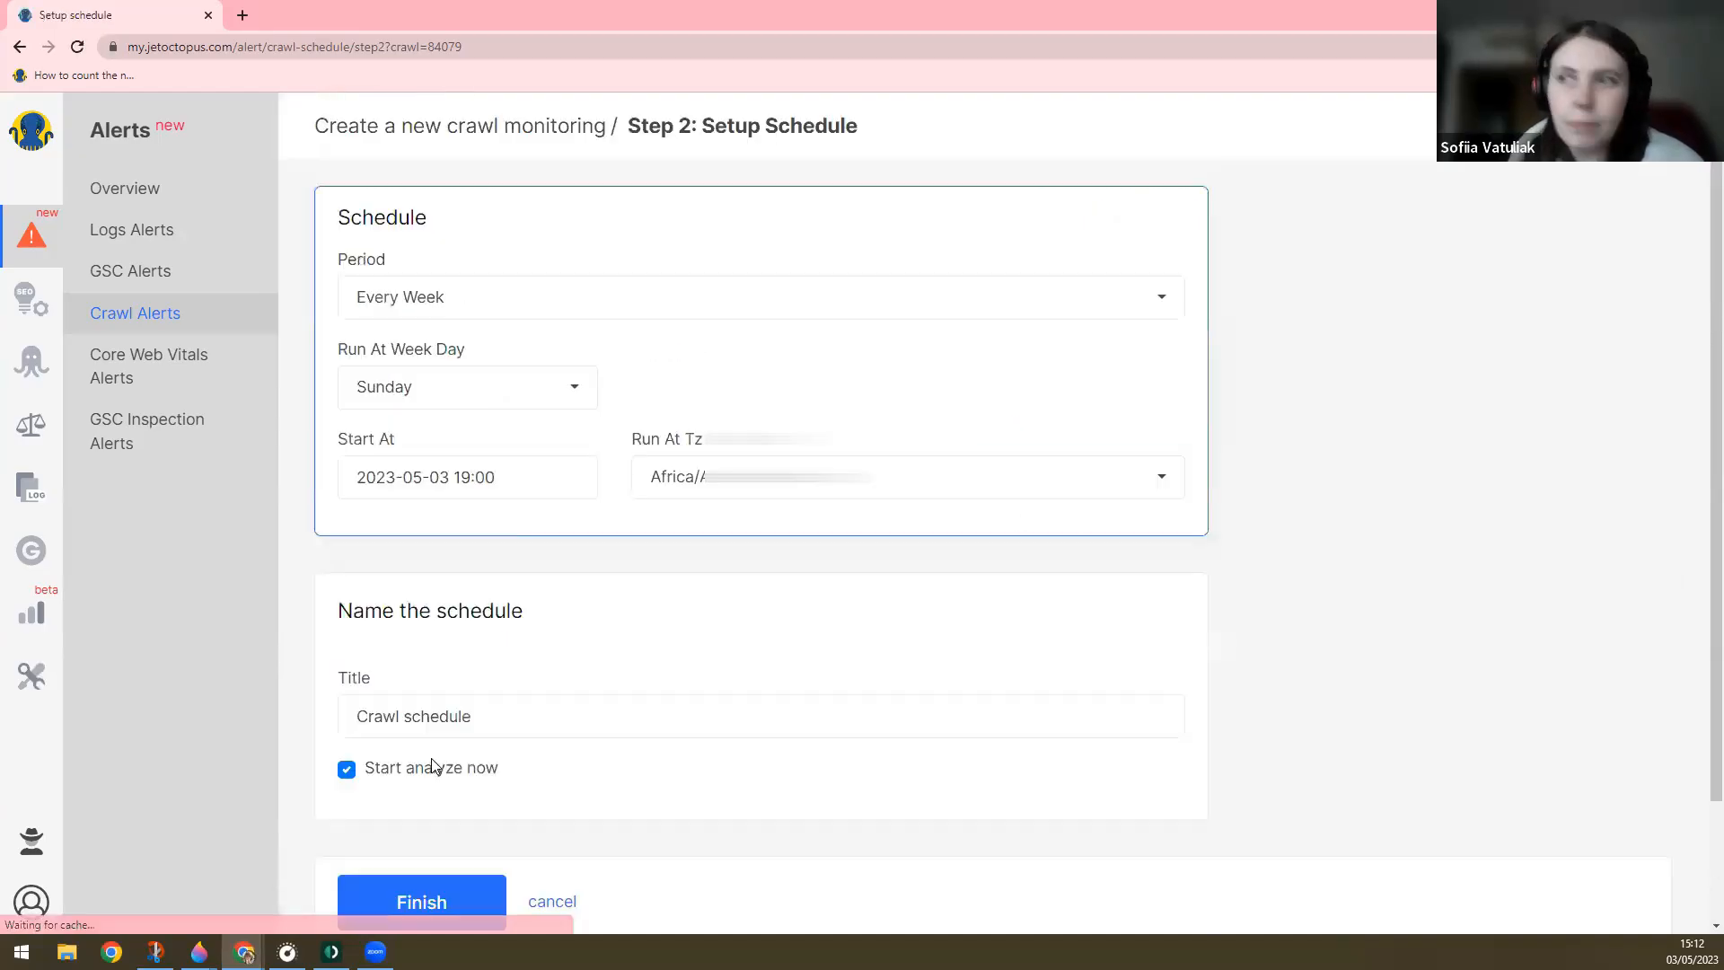
# - Set the weekly crawl to run on Monday with the start time 2023-05-03 7:00
pyautogui.click(493, 400)
pyautogui.click(431, 465)
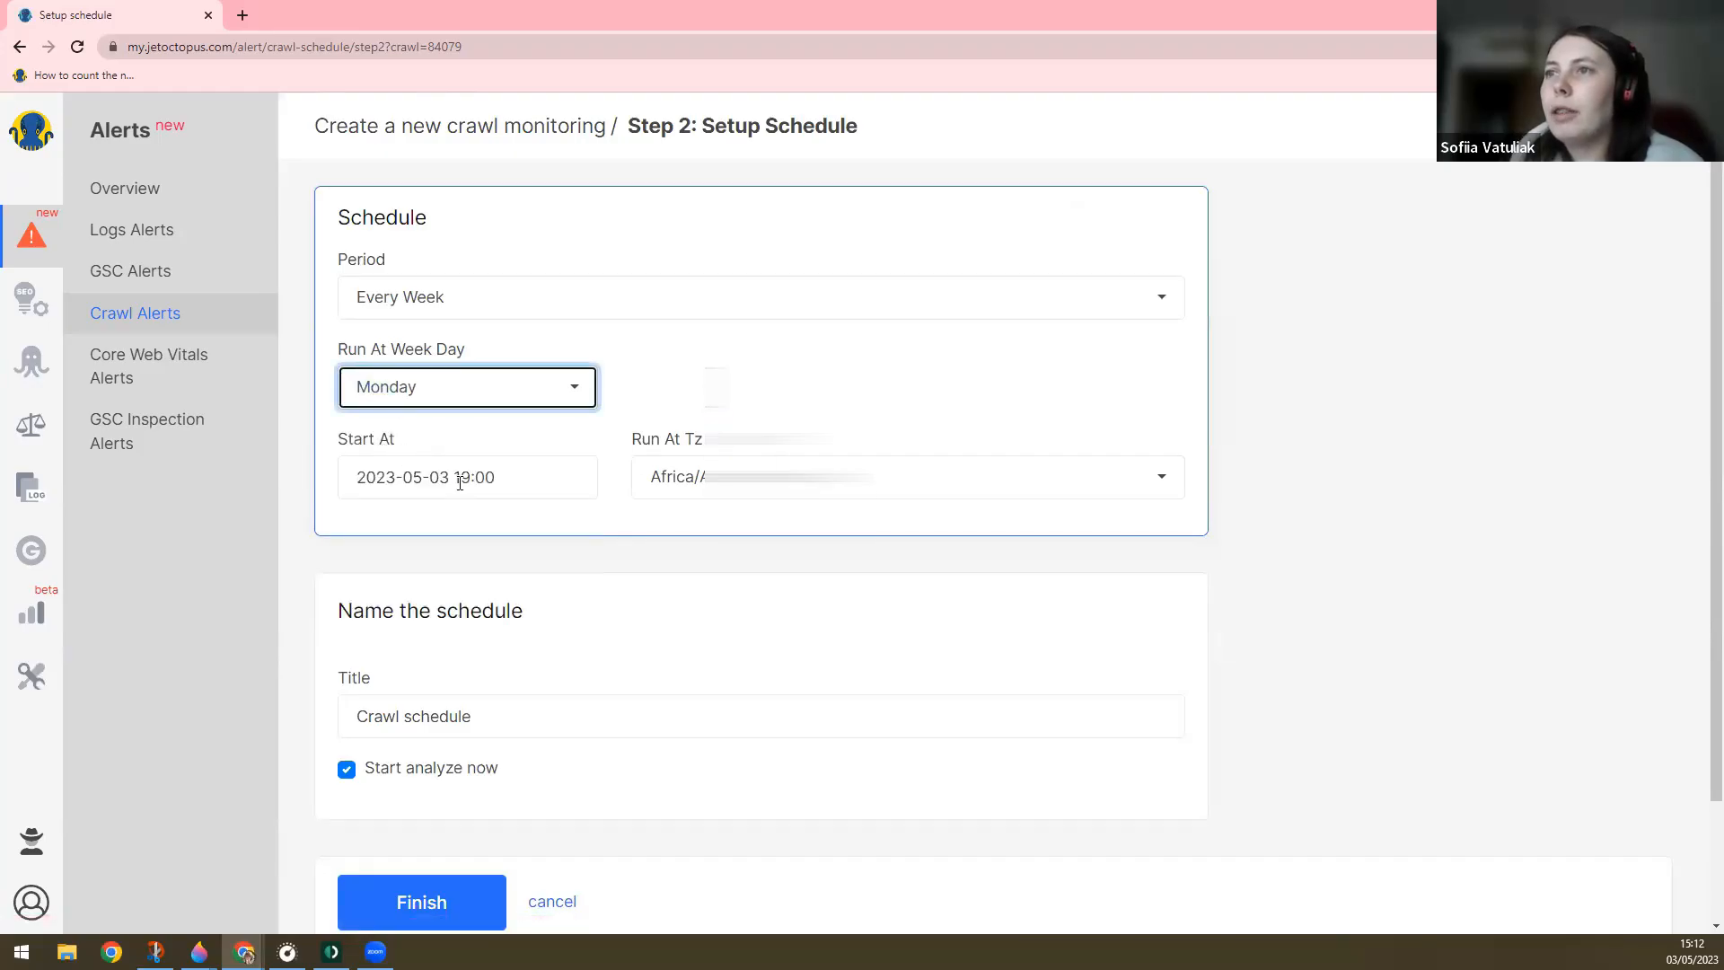
pyautogui.click(460, 478)
pyautogui.moveTo(470, 478); pyautogui.dragTo(459, 480)
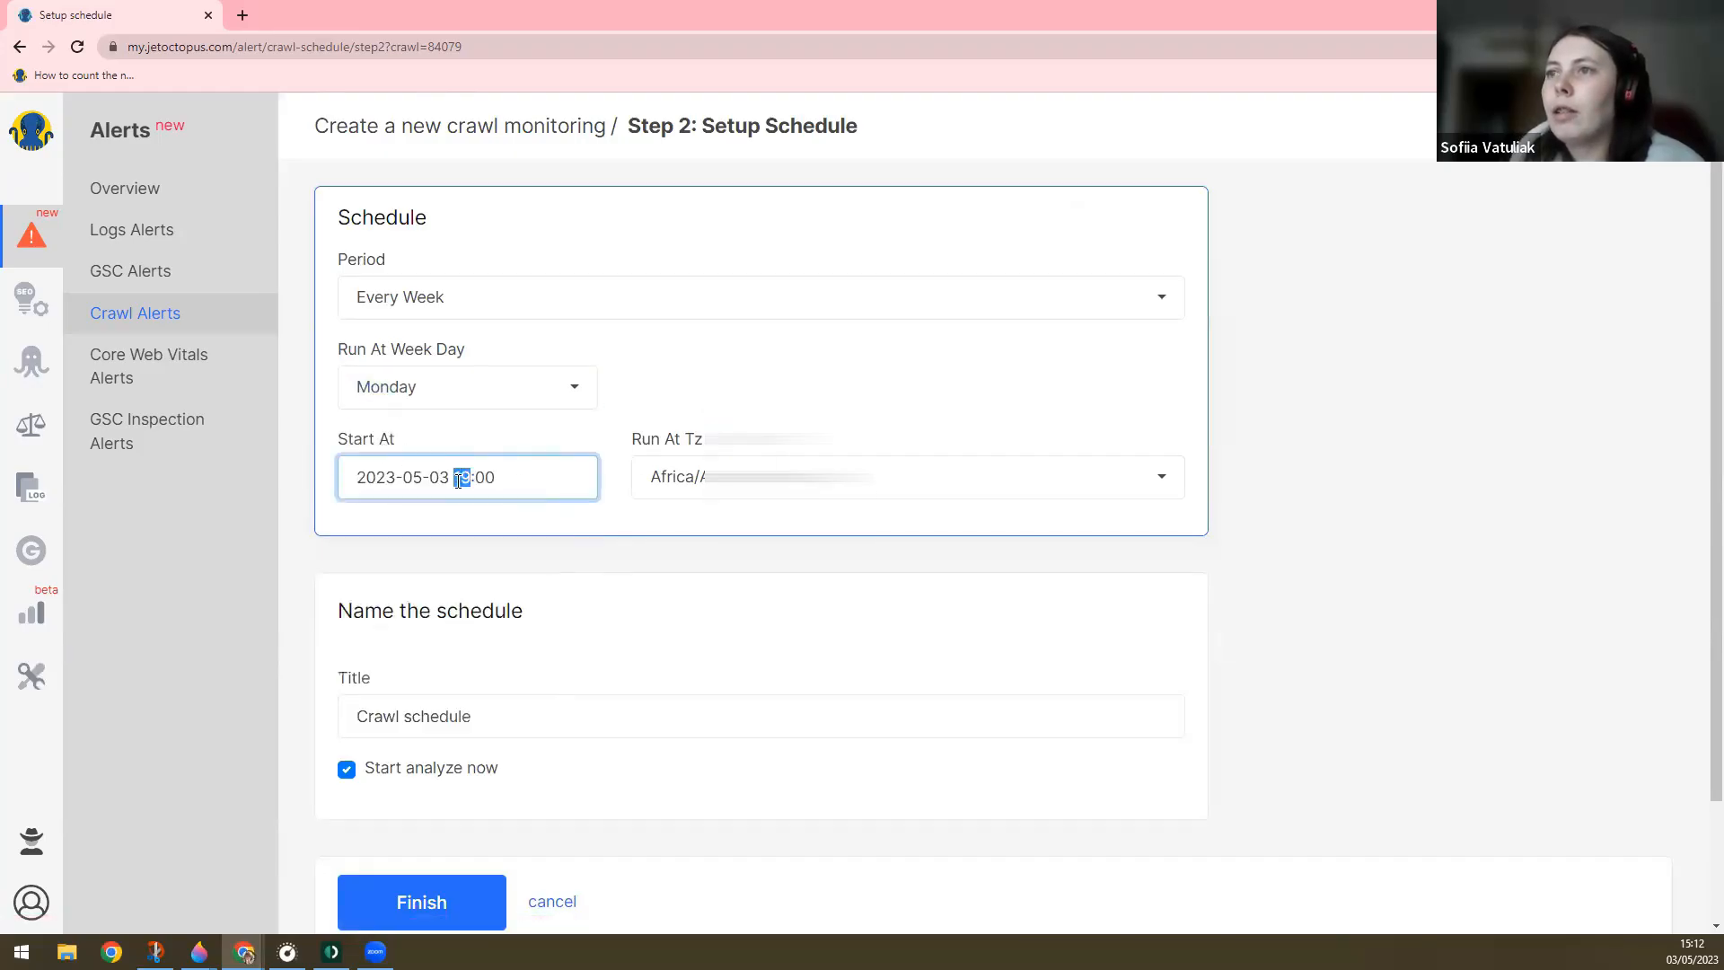
pyautogui.write('e')
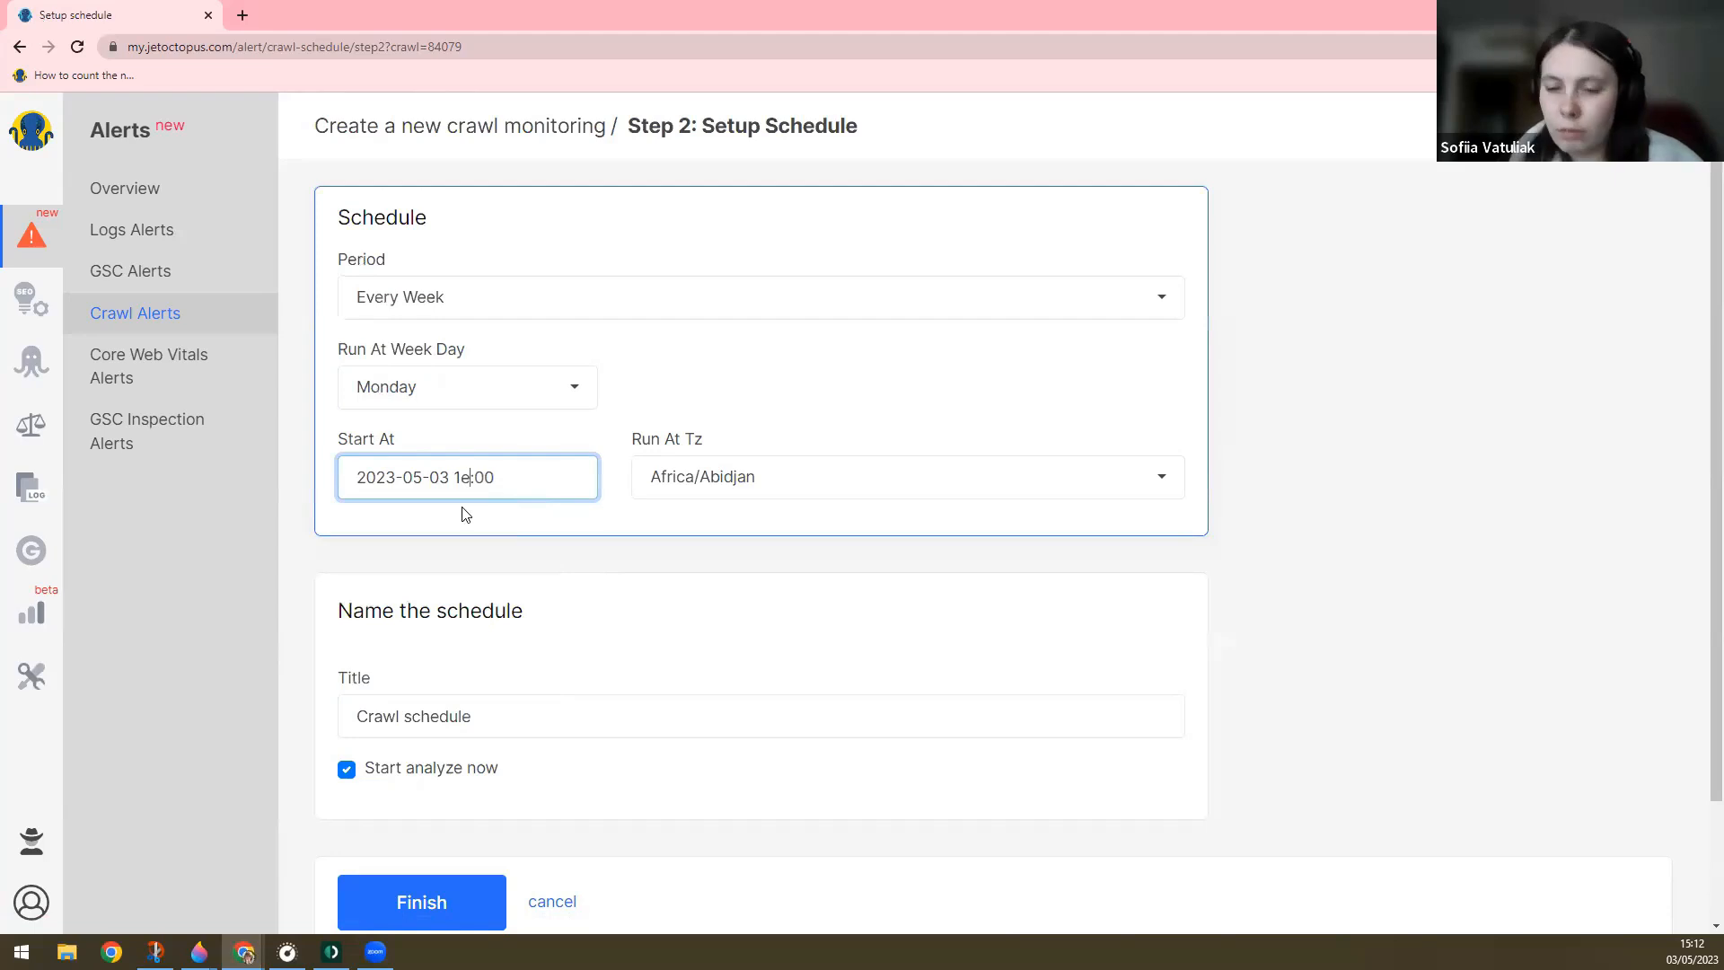
pyautogui.press('Delete')
pyautogui.press('BackSpace')
pyautogui.press('BackSpace')
pyautogui.write('7:')
# - Set the schedule's time zone to Europe/Kyiv and finish creating the crawl schedule
pyautogui.click(777, 480)
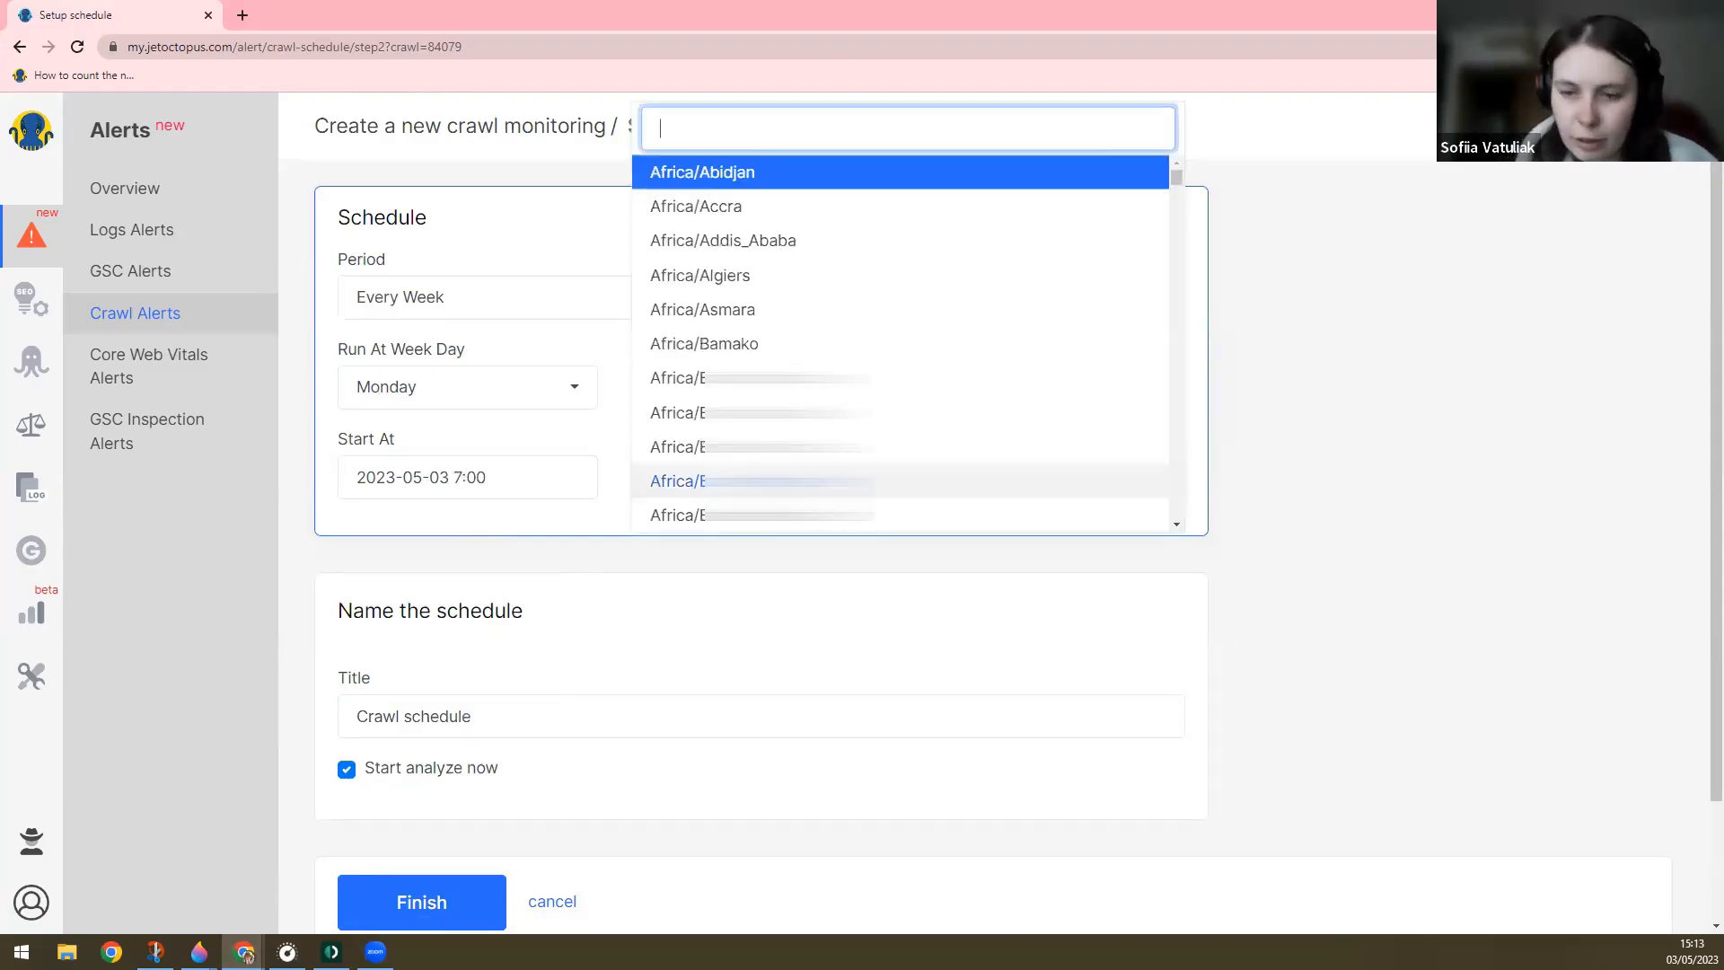
pyautogui.write('kyi')
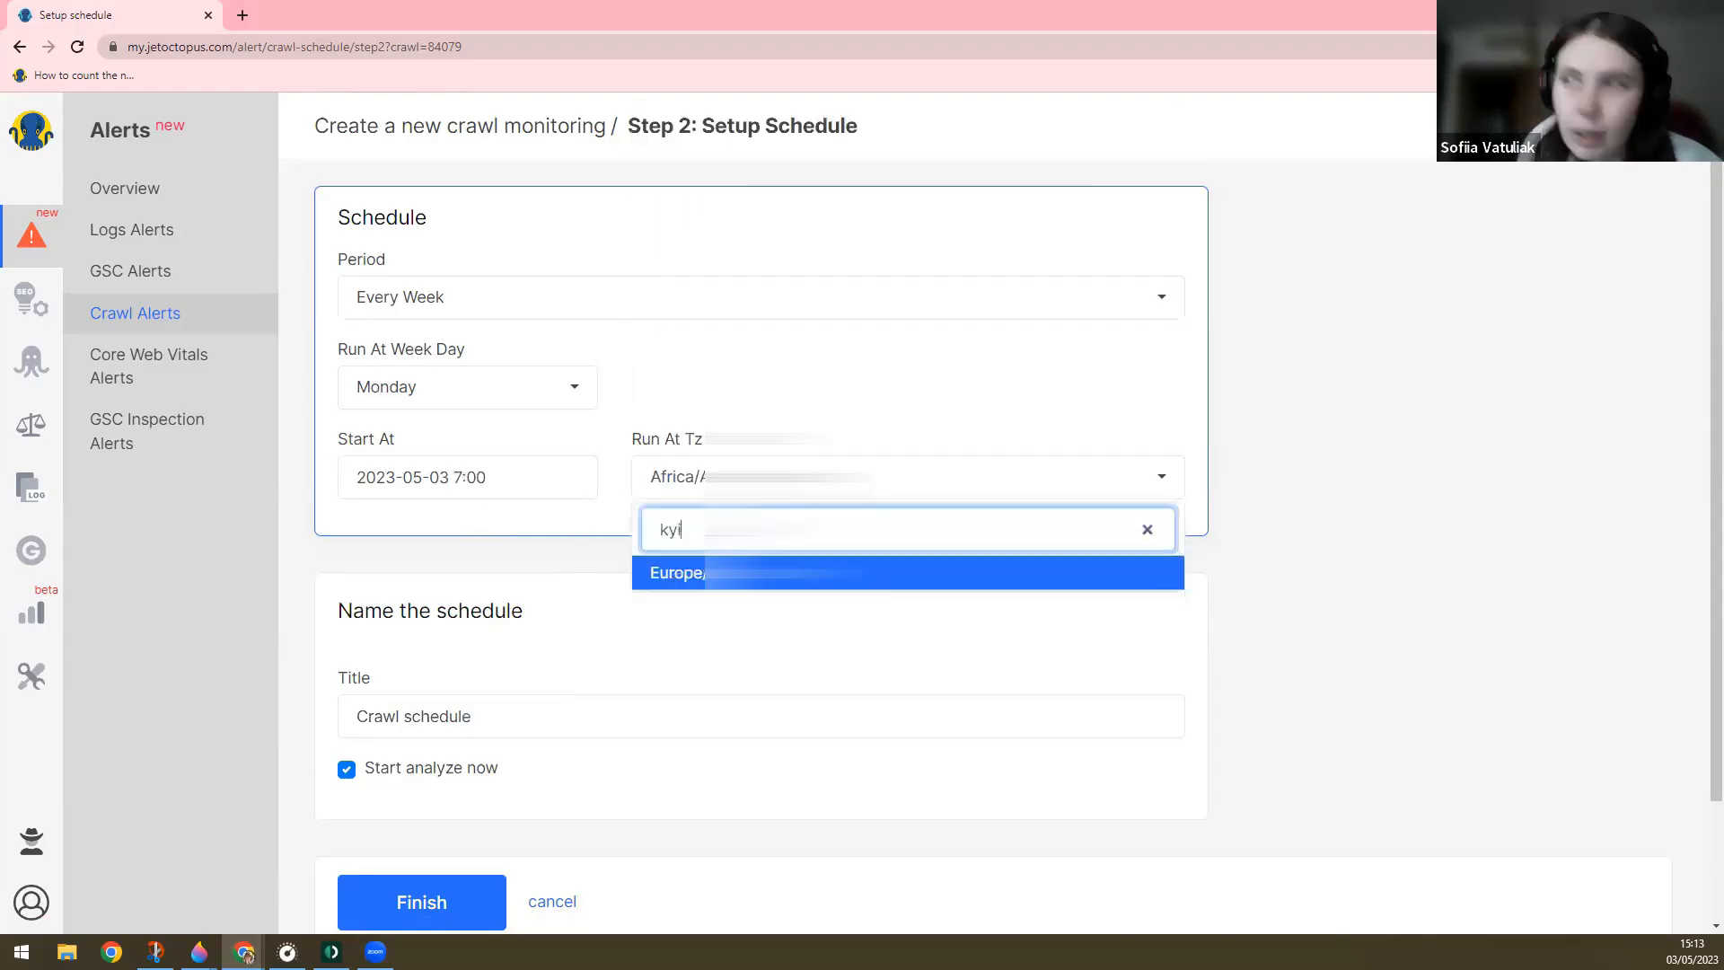
pyautogui.press('Return')
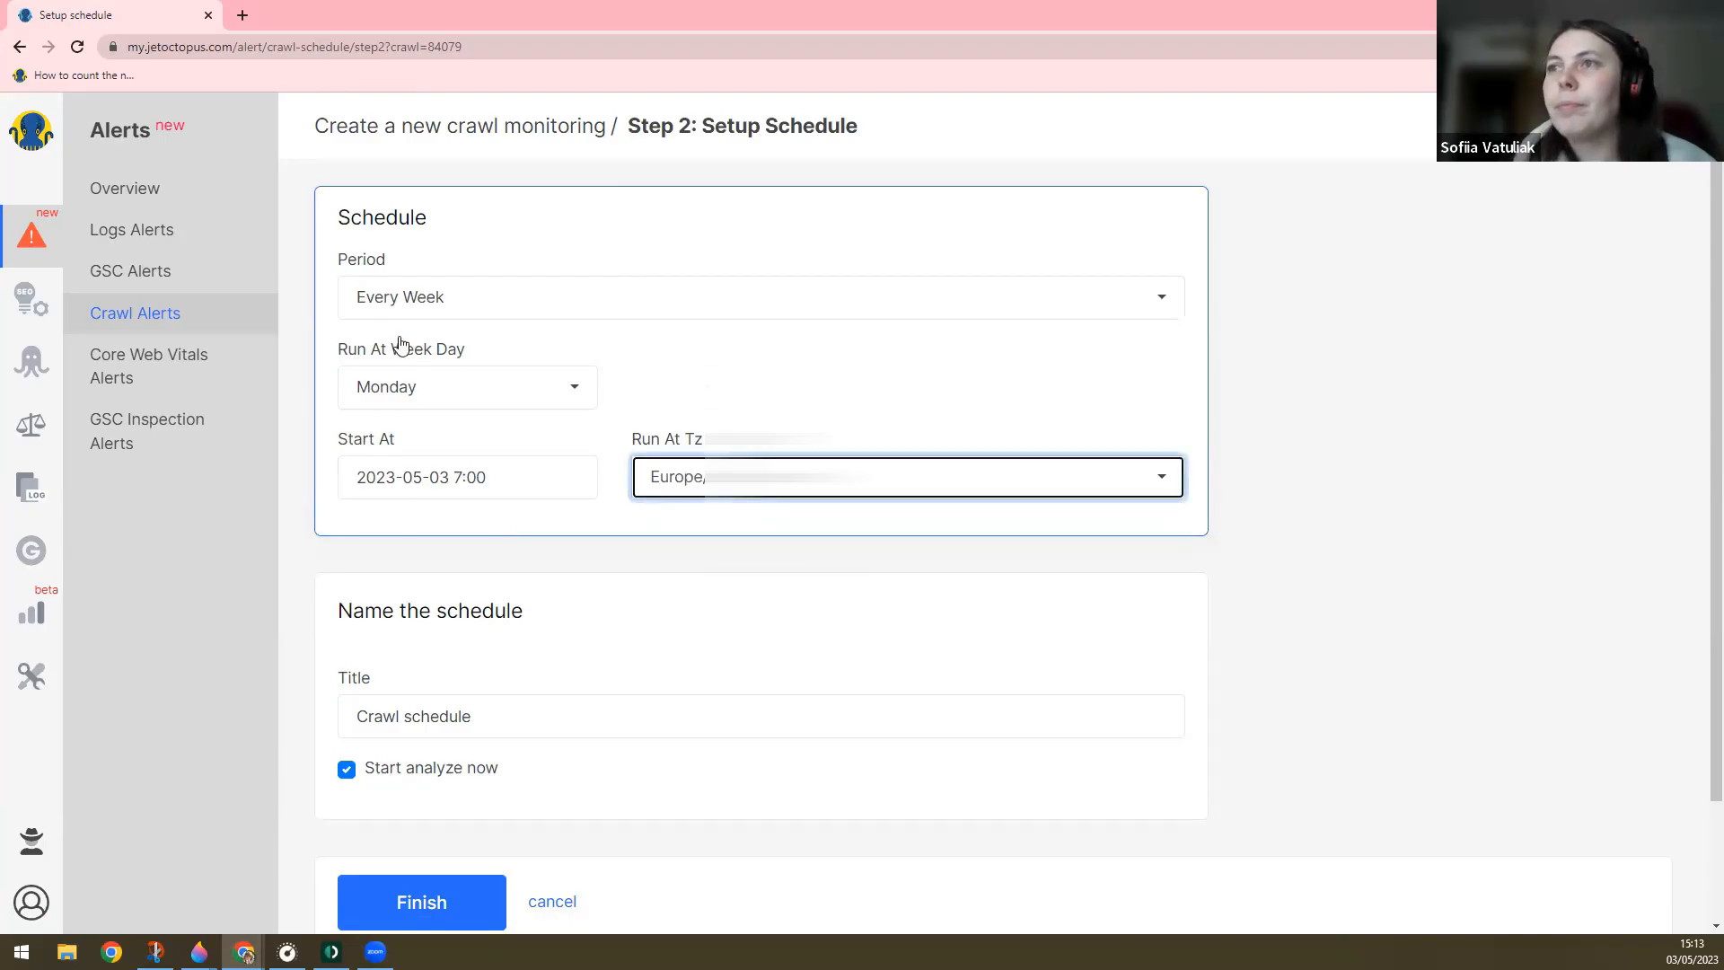
pyautogui.scroll(-2, 440, 780)
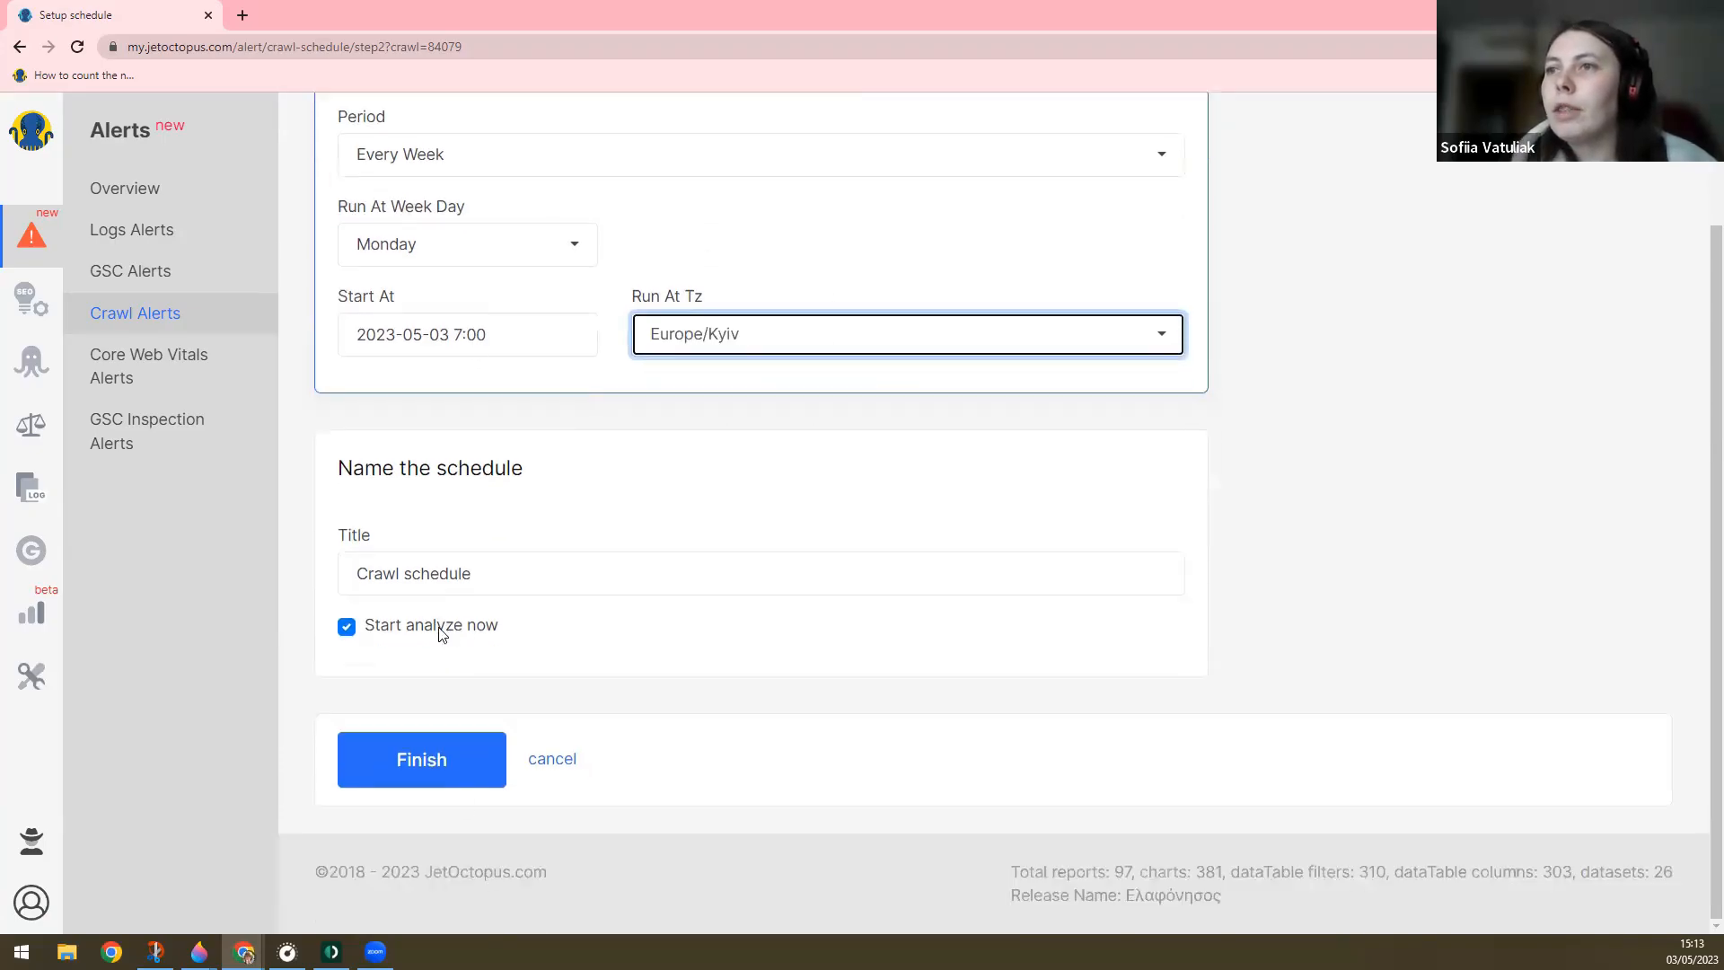
pyautogui.click(452, 763)
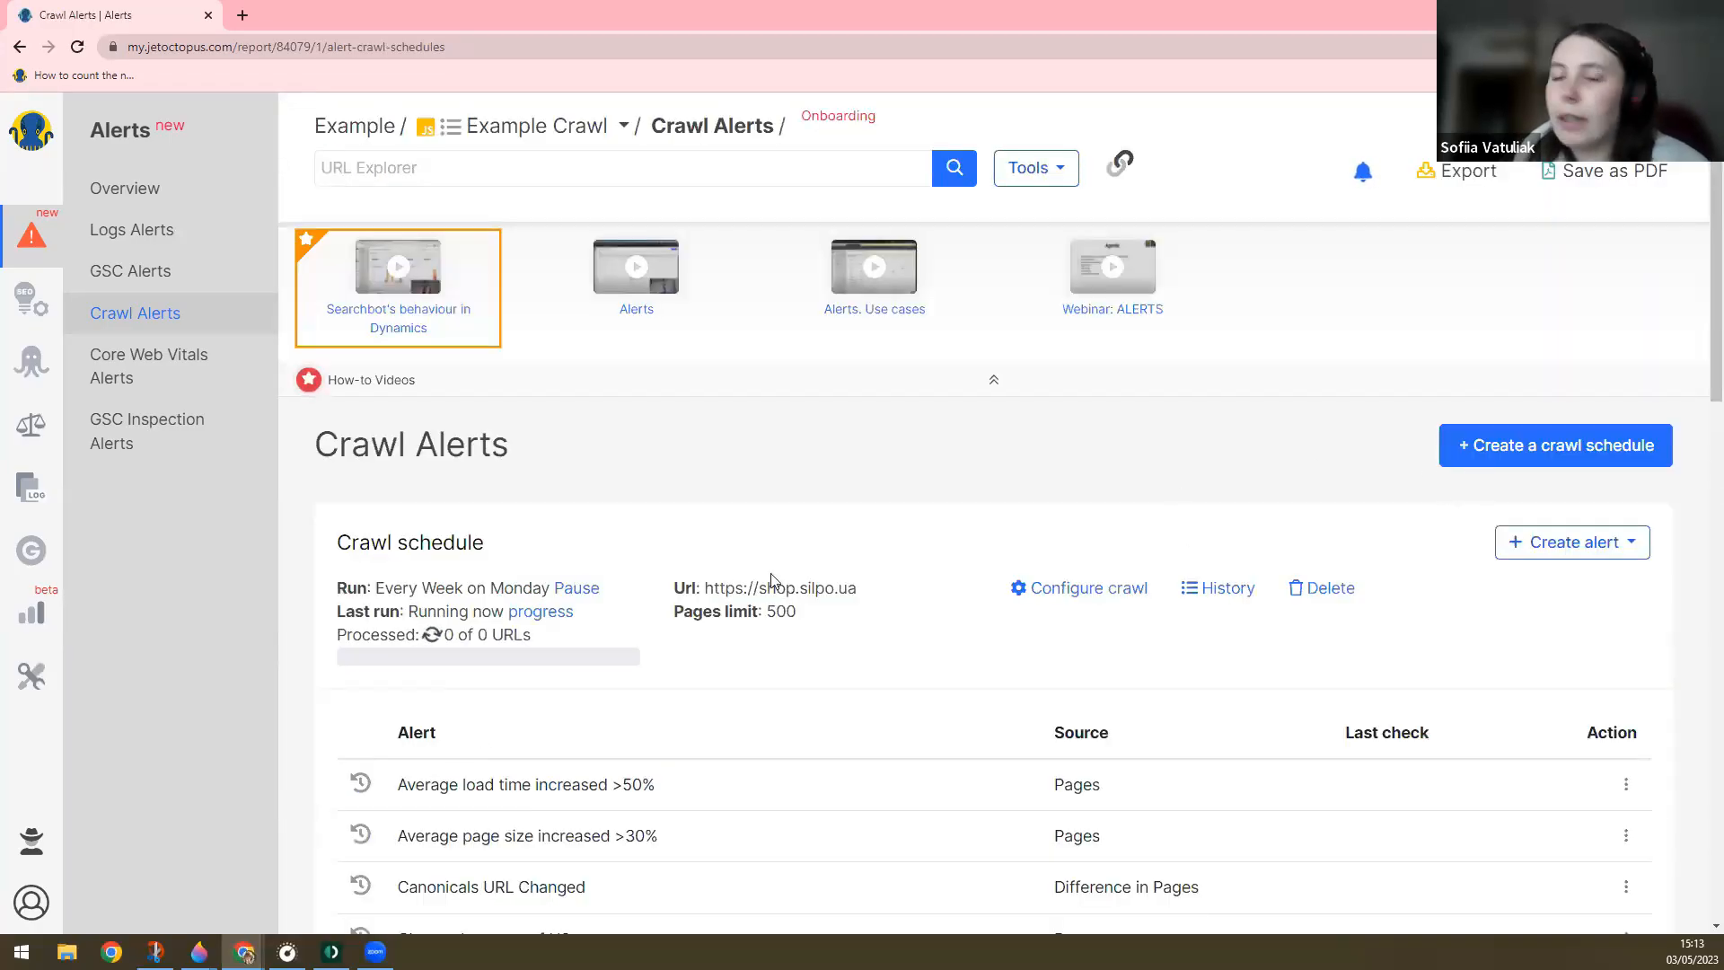
# - Review the full list of preset alerts under the new crawl schedule
pyautogui.scroll(-6, 493, 777)
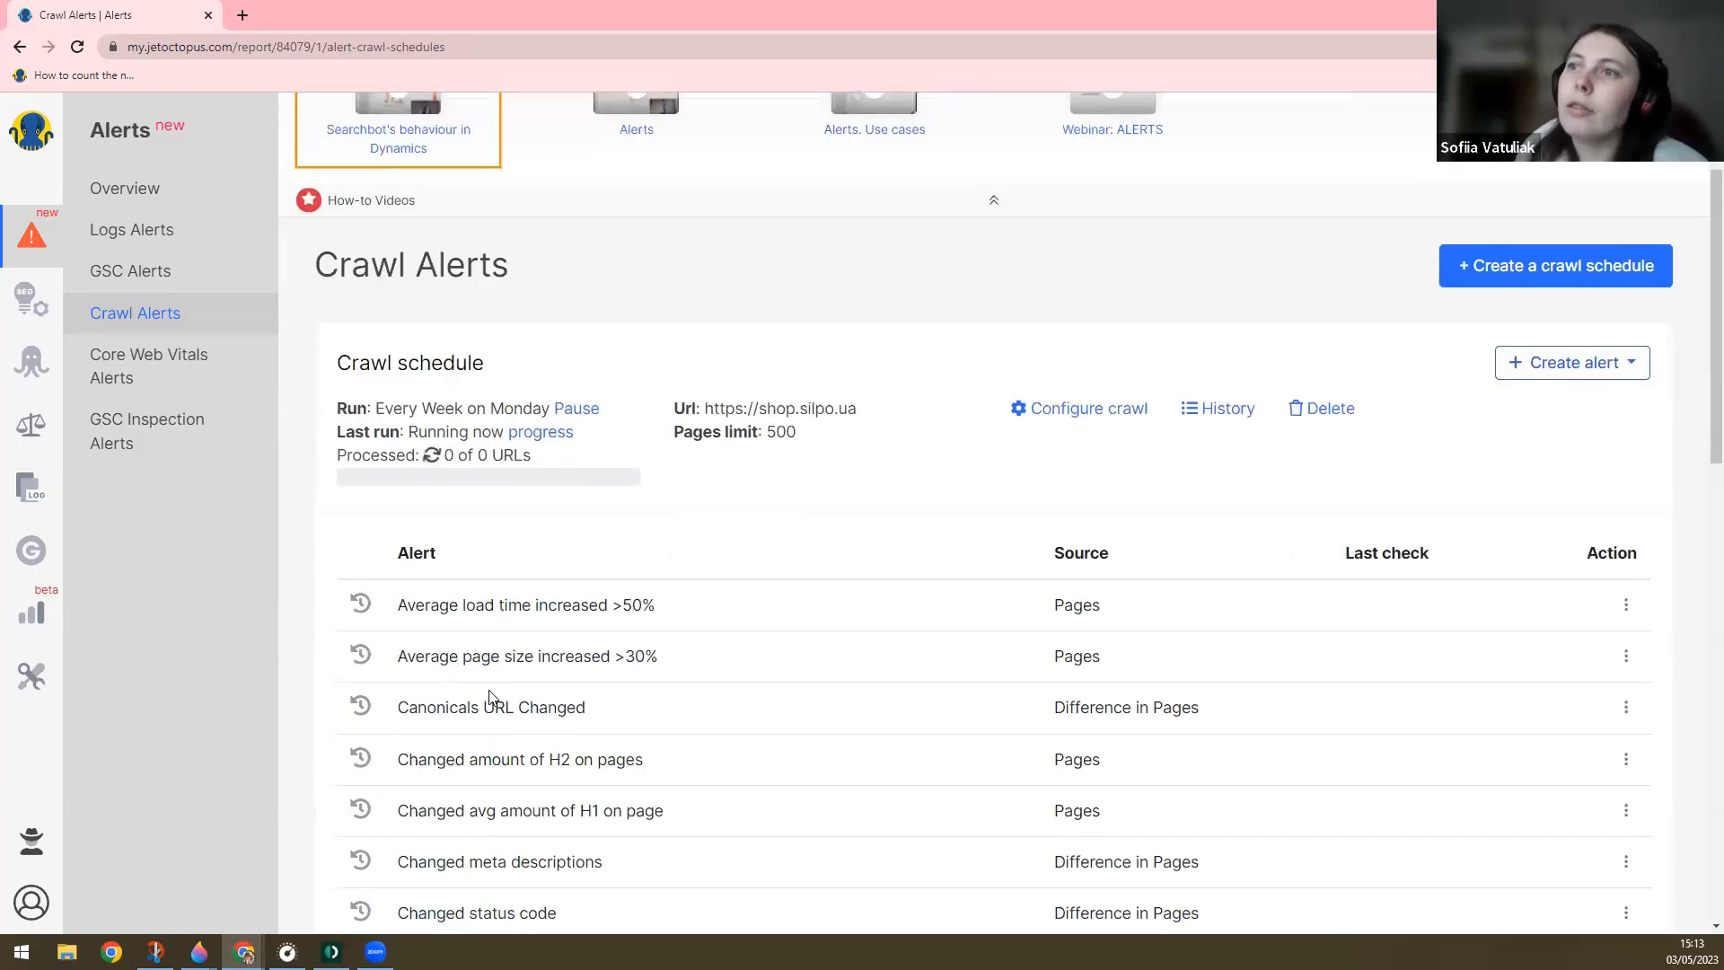
pyautogui.scroll(-4, 656, 740)
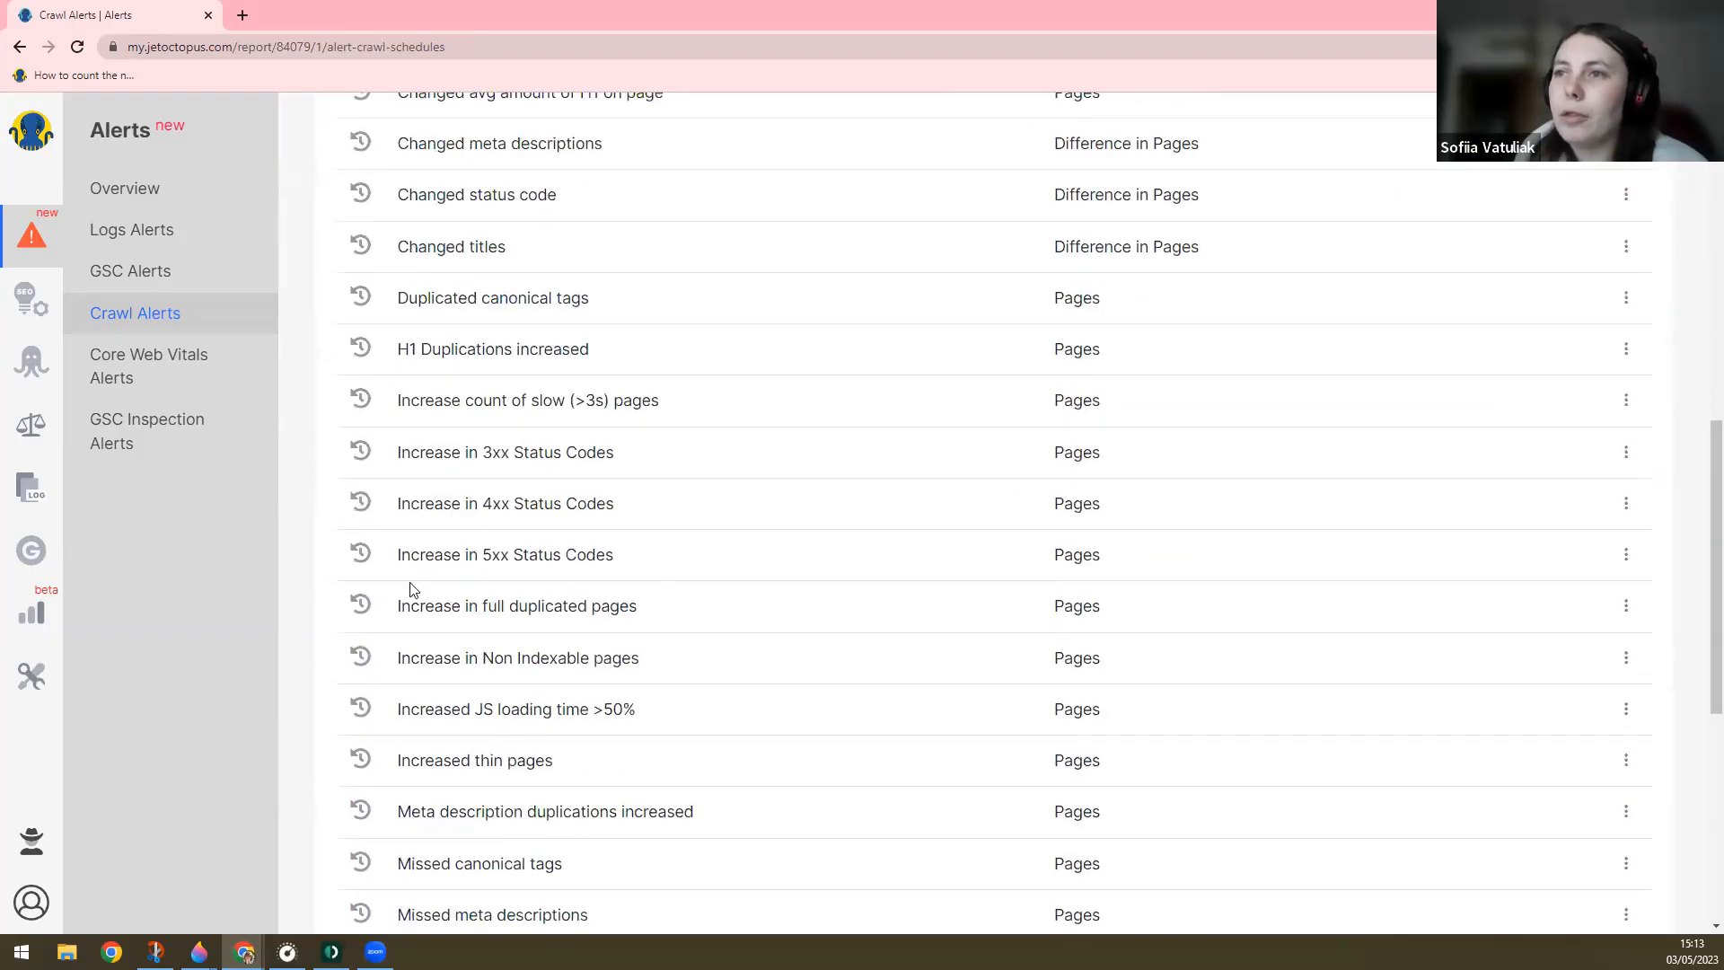
pyautogui.scroll(-7, 457, 714)
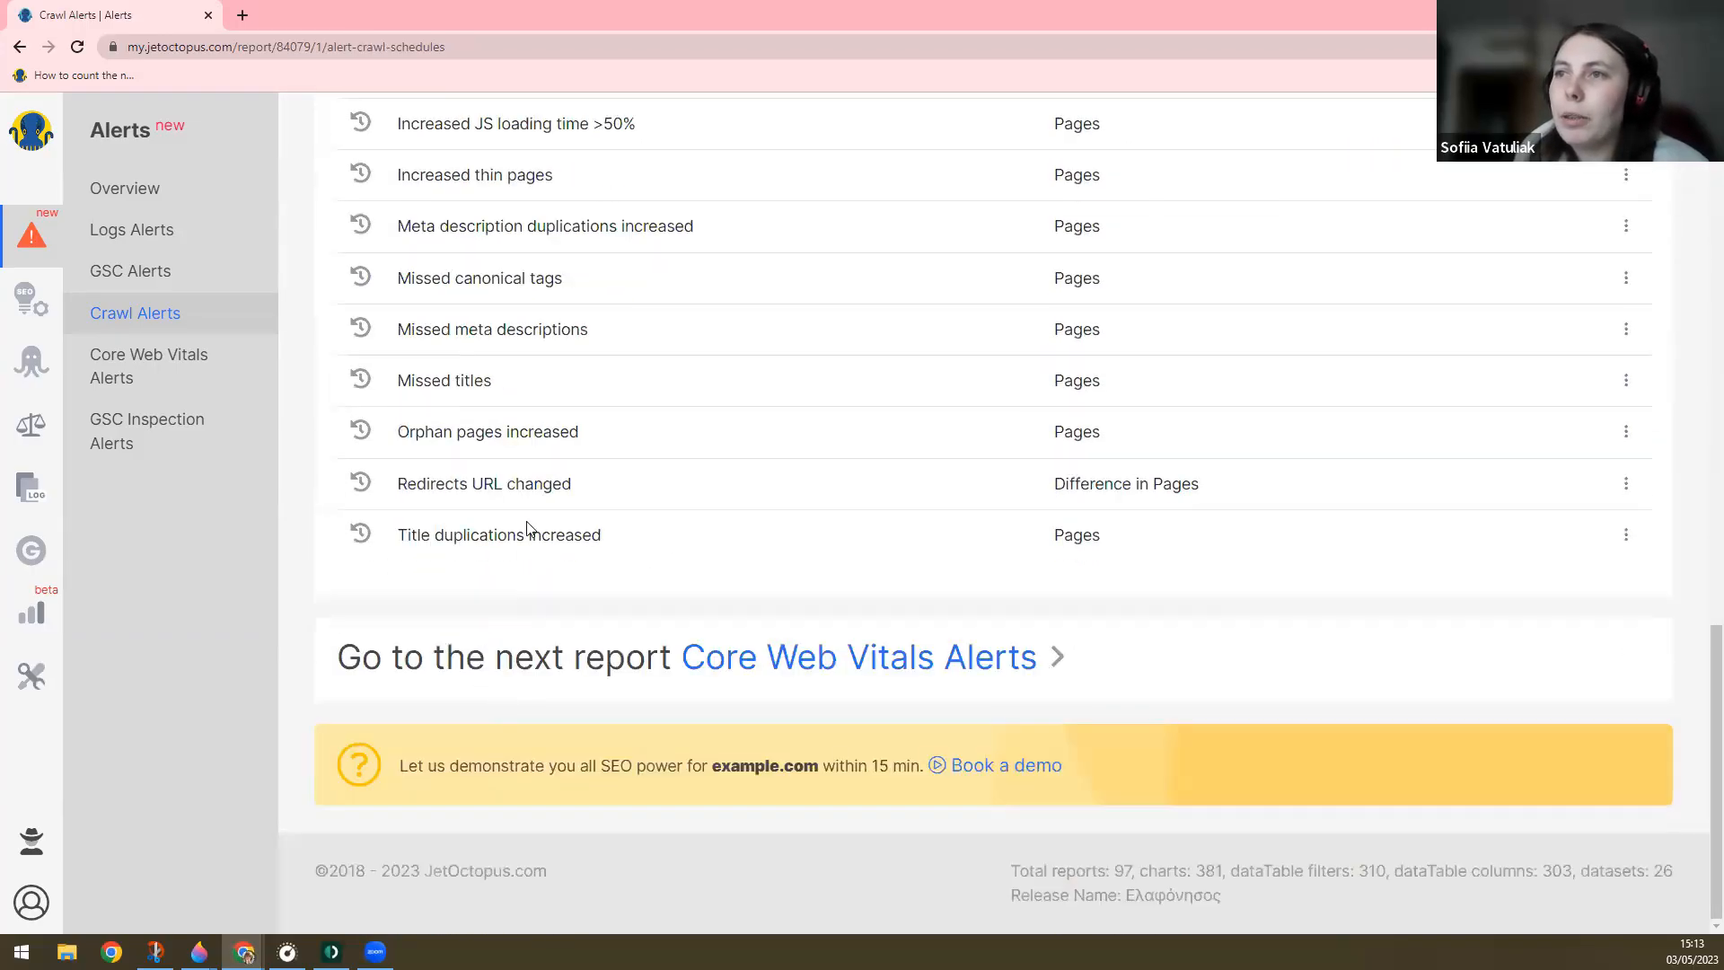
pyautogui.scroll(12, 527, 527)
pyautogui.scroll(5, 527, 526)
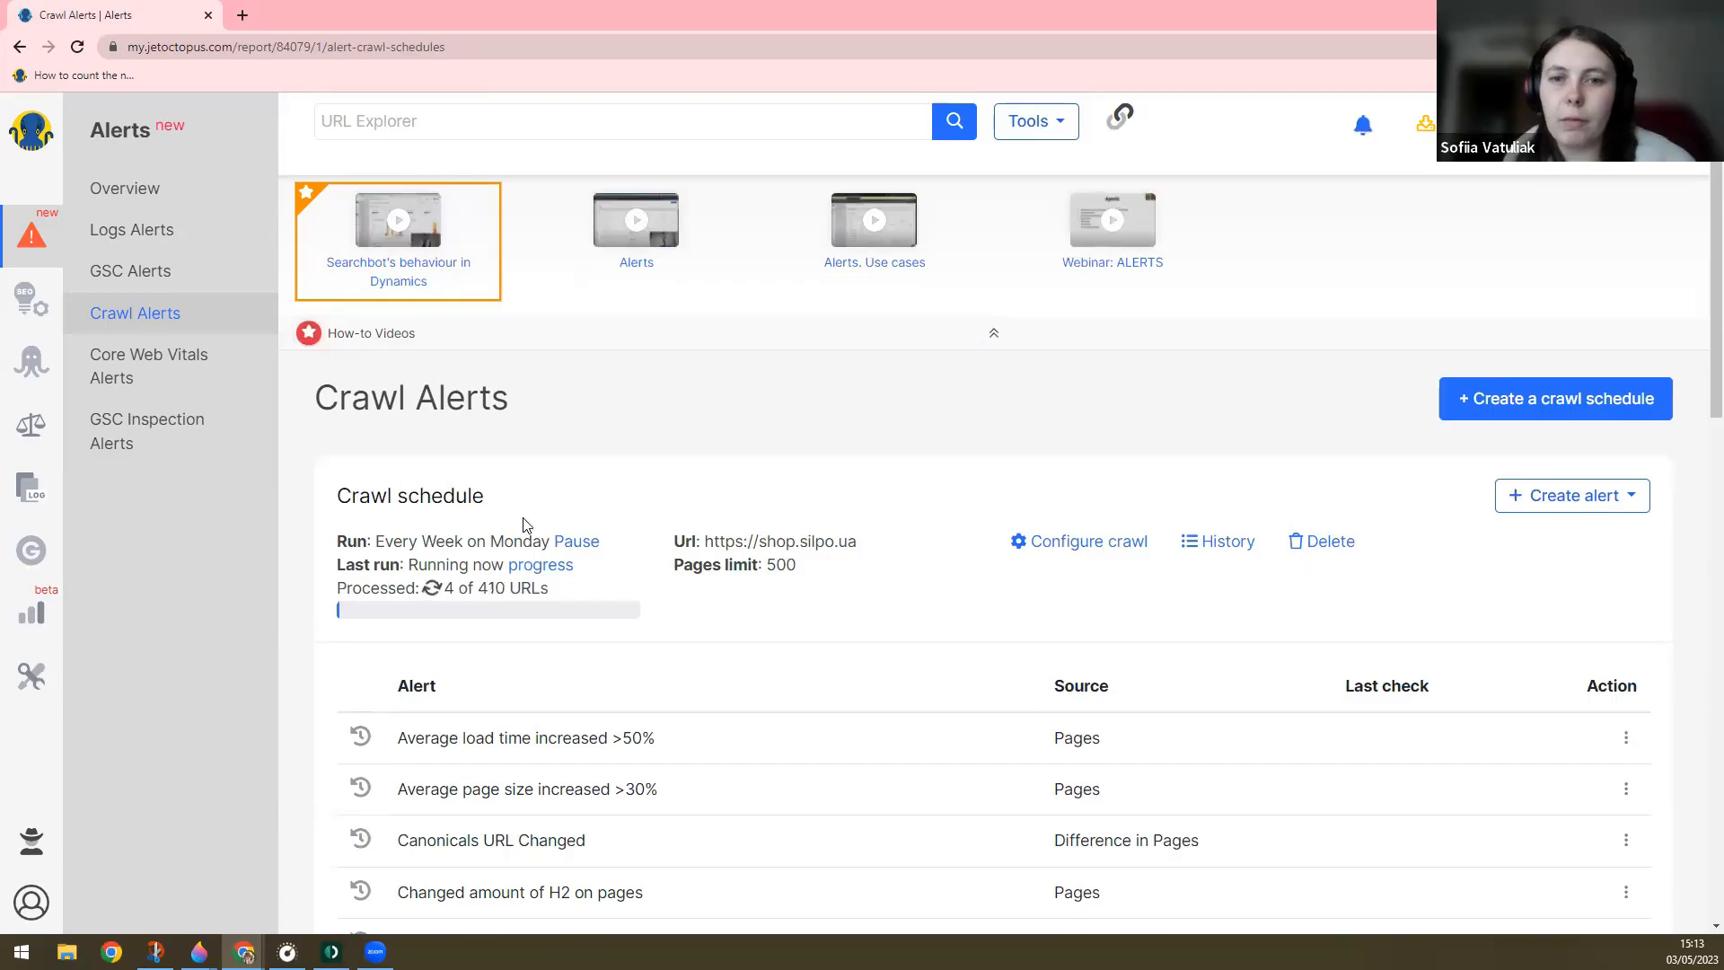
# - Create a new Pages alert for the crawl schedule and add a dataset filter to it
pyautogui.click(1567, 494)
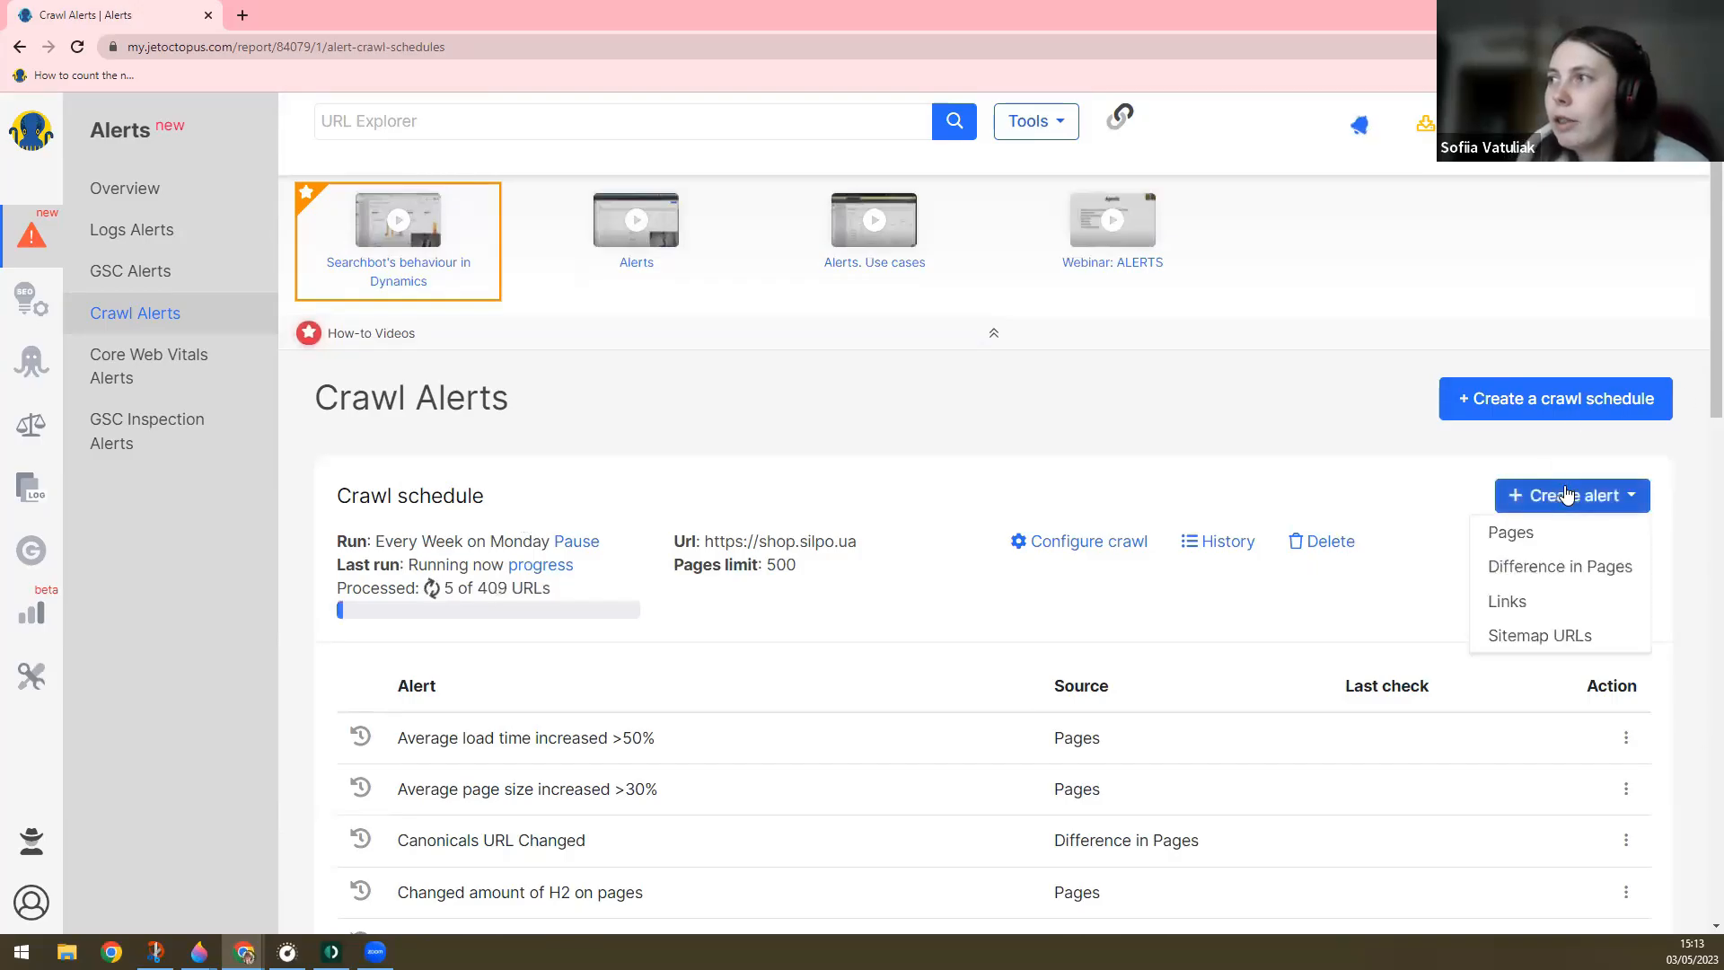
pyautogui.click(1512, 534)
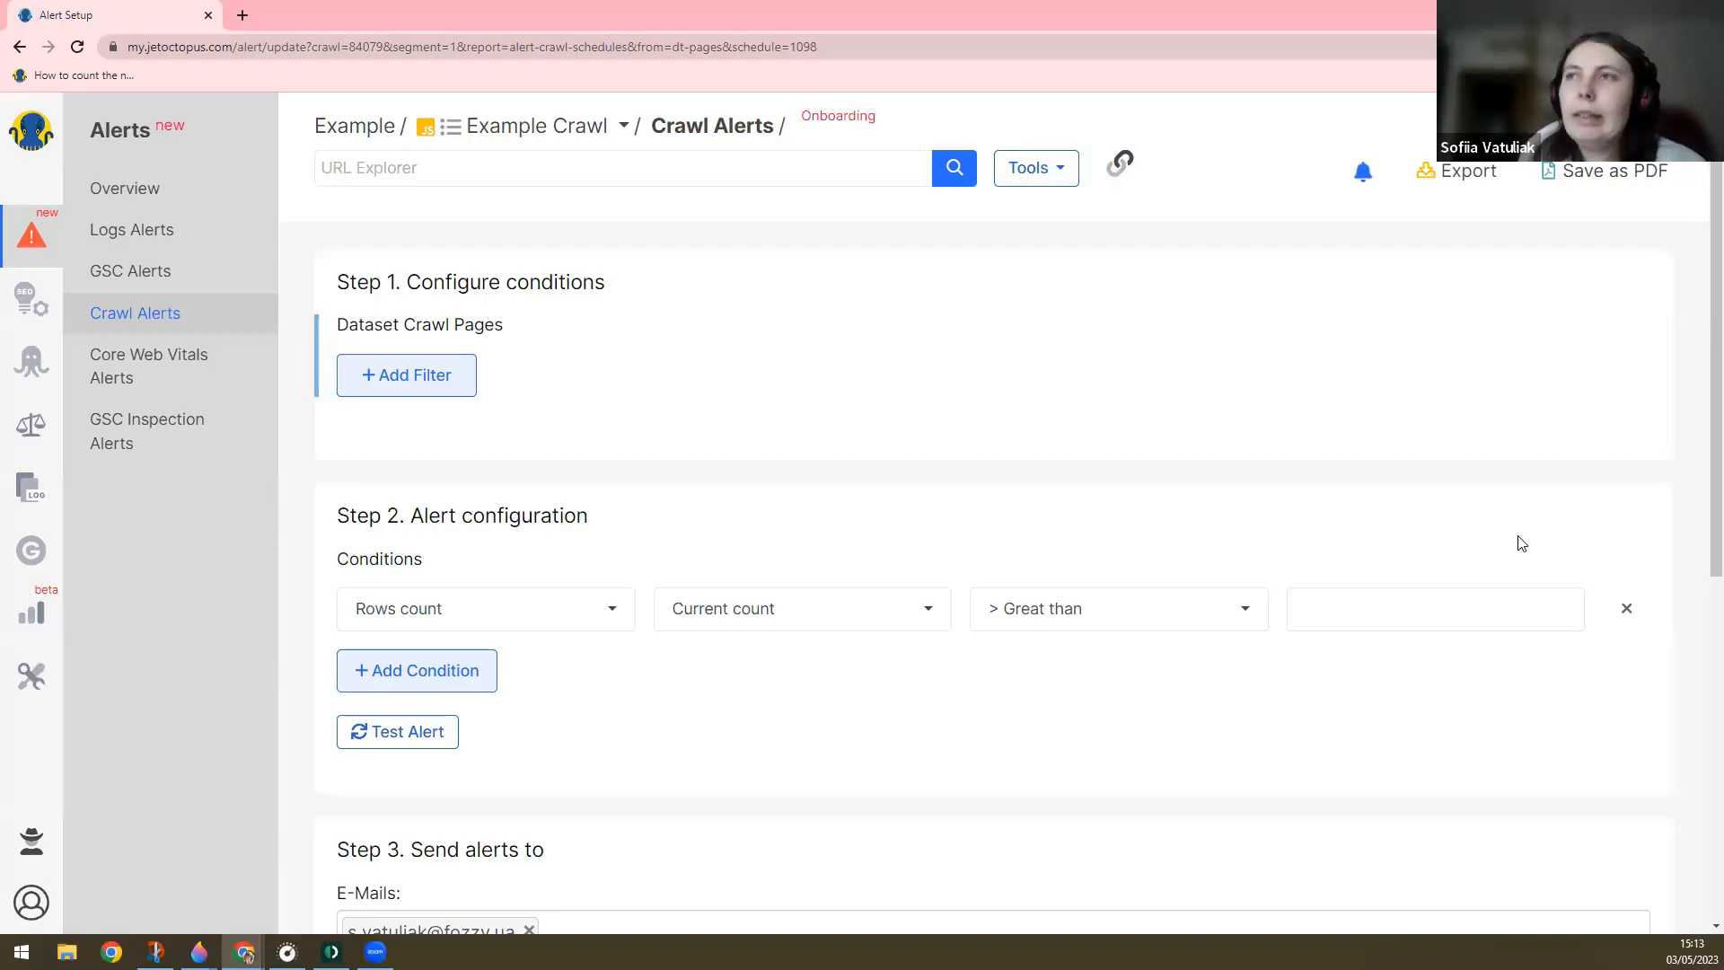
pyautogui.click(430, 380)
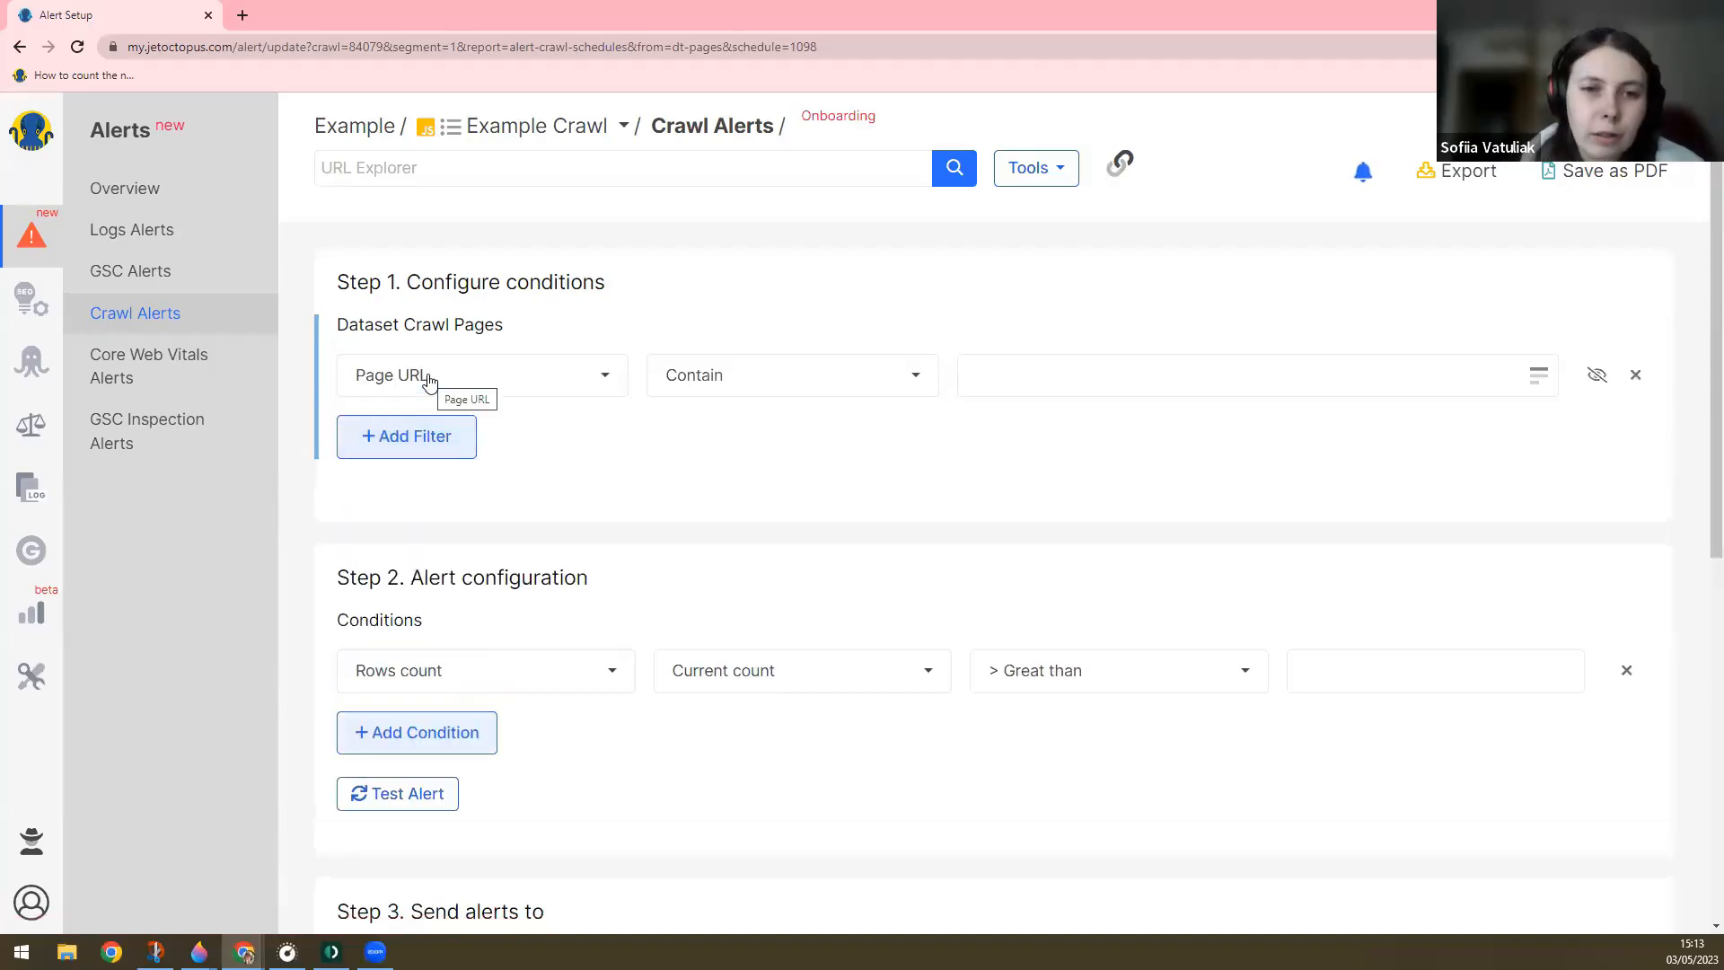
# - Set the first dataset filter to the Js Content Change option Meta Indexation changed, with the value Yes
pyautogui.click(429, 381)
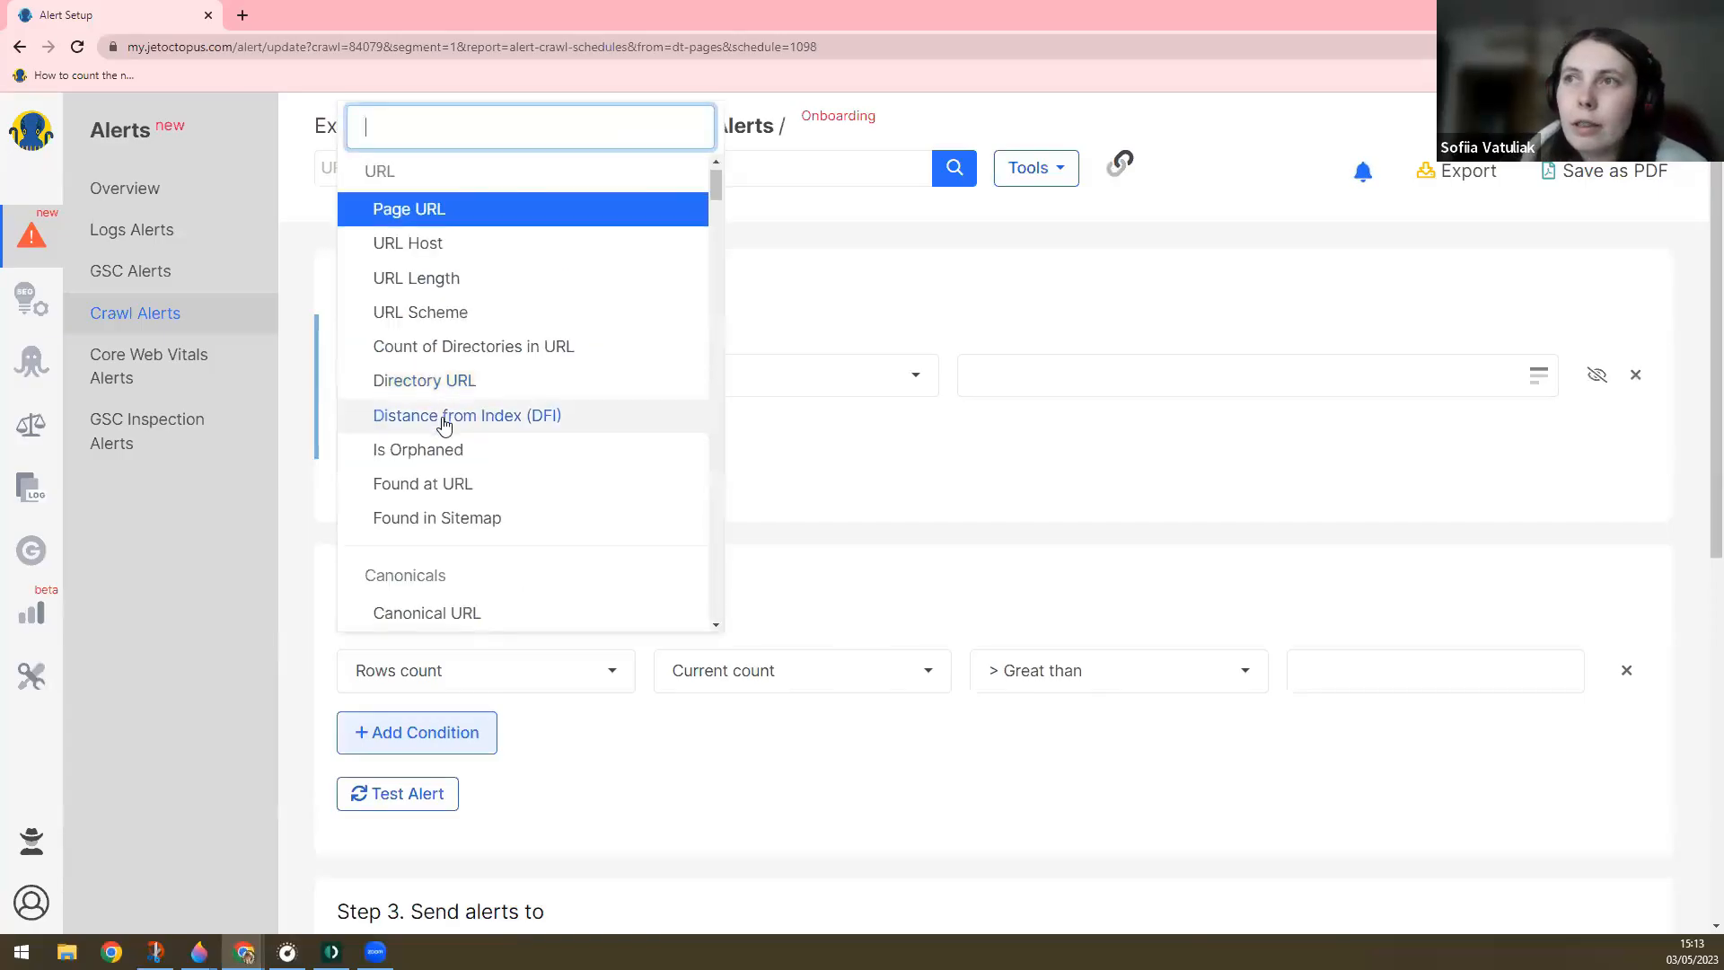
pyautogui.scroll(-3, 442, 409)
pyautogui.scroll(-3, 442, 422)
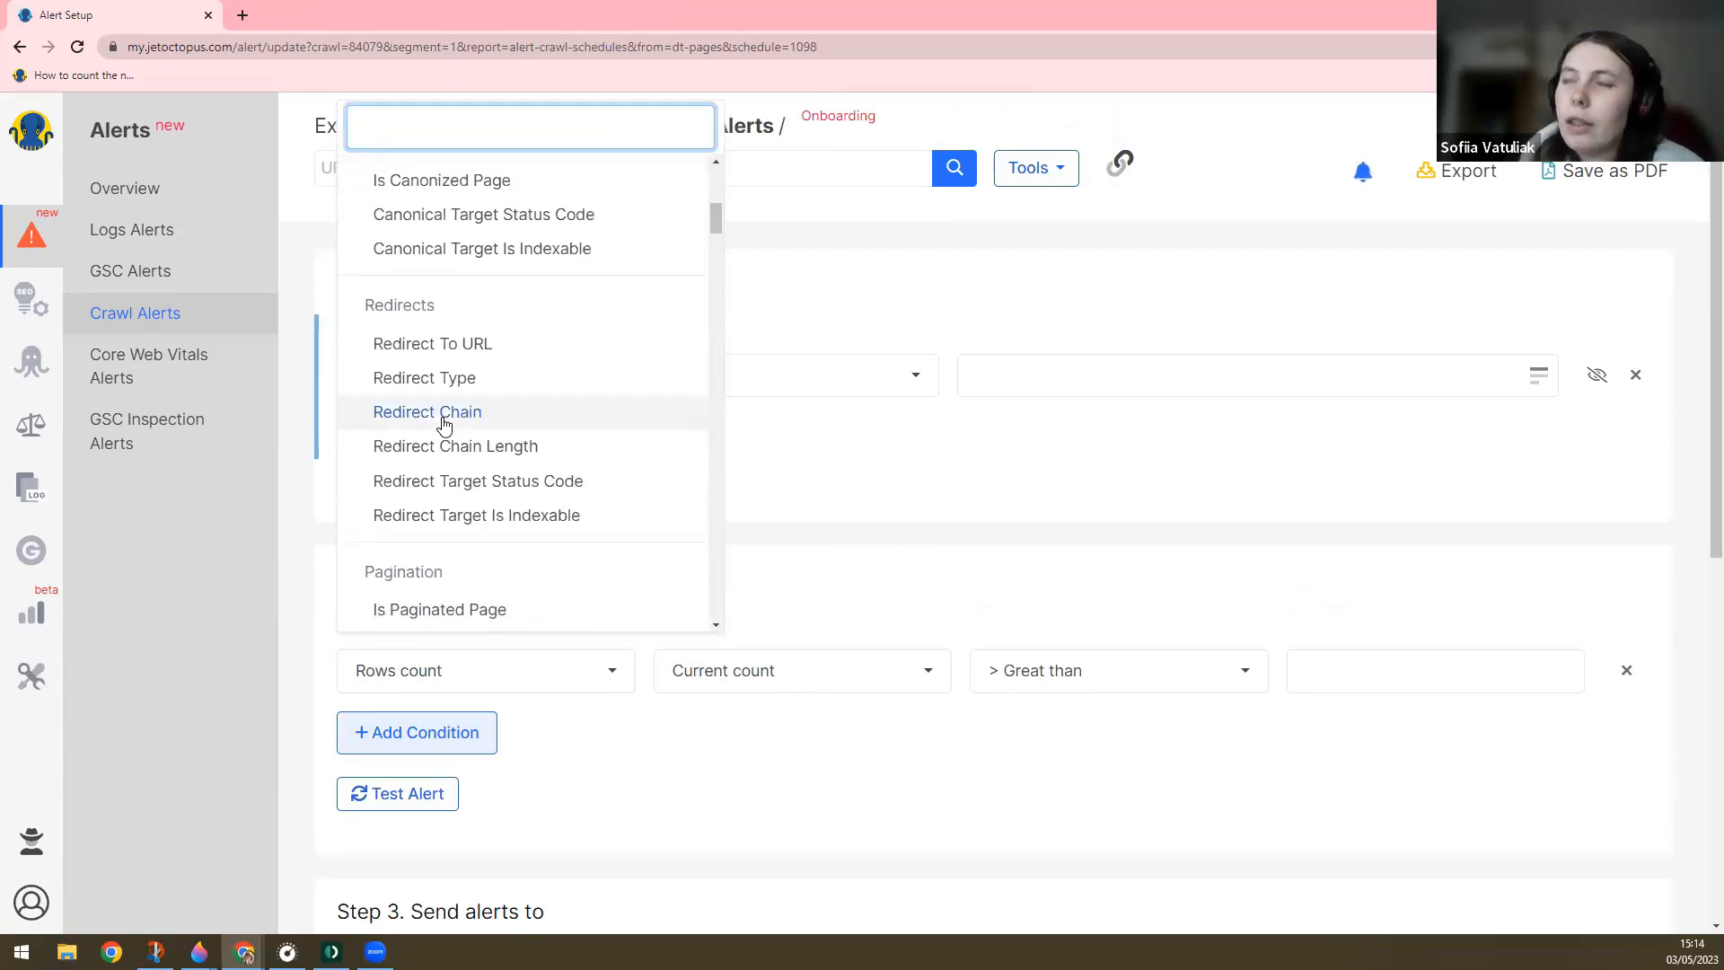
pyautogui.scroll(-5, 444, 422)
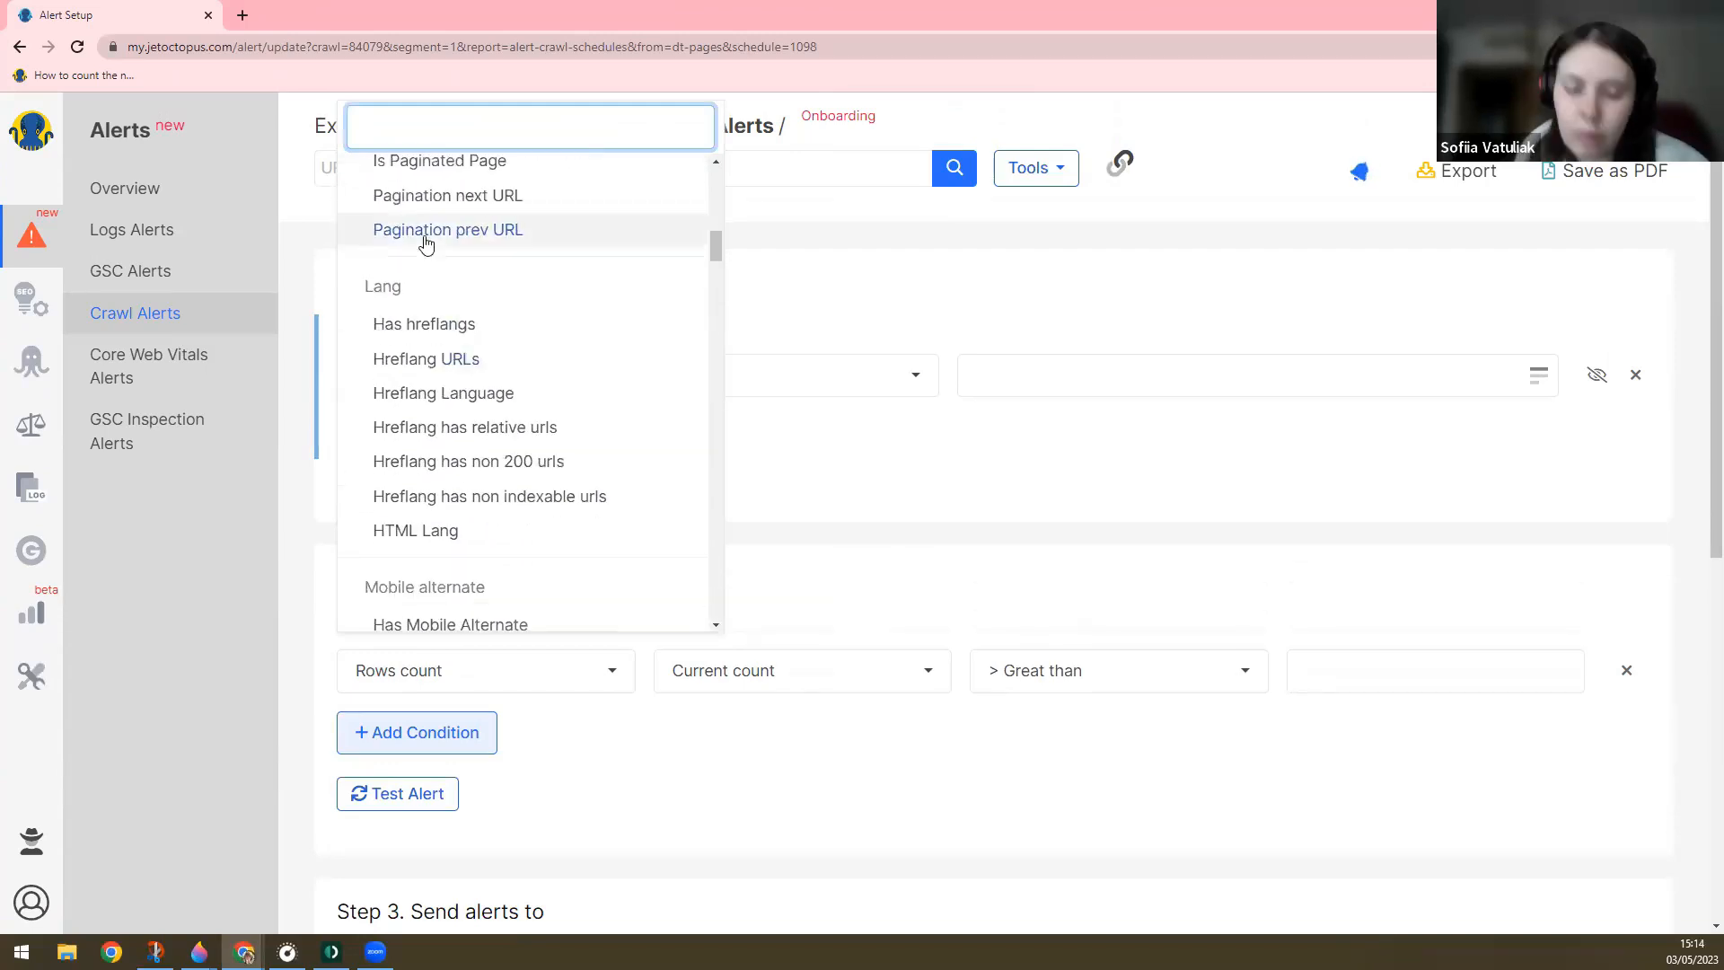
pyautogui.write('cg')
pyautogui.press('BackSpace')
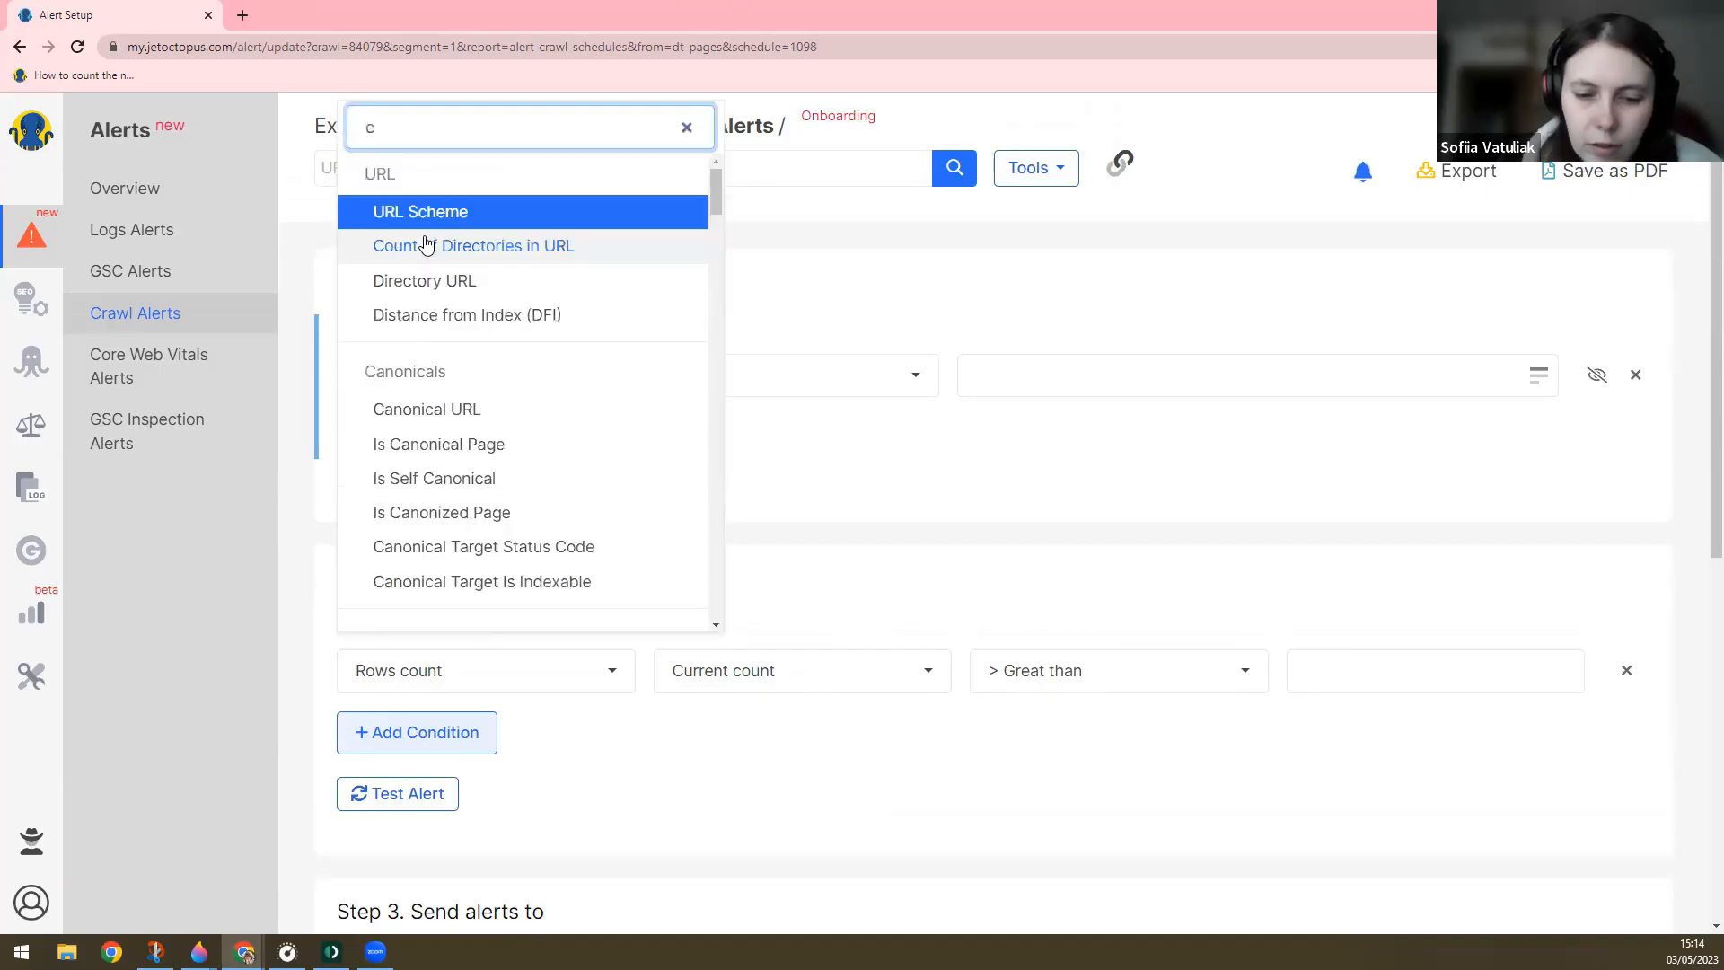
pyautogui.write('han')
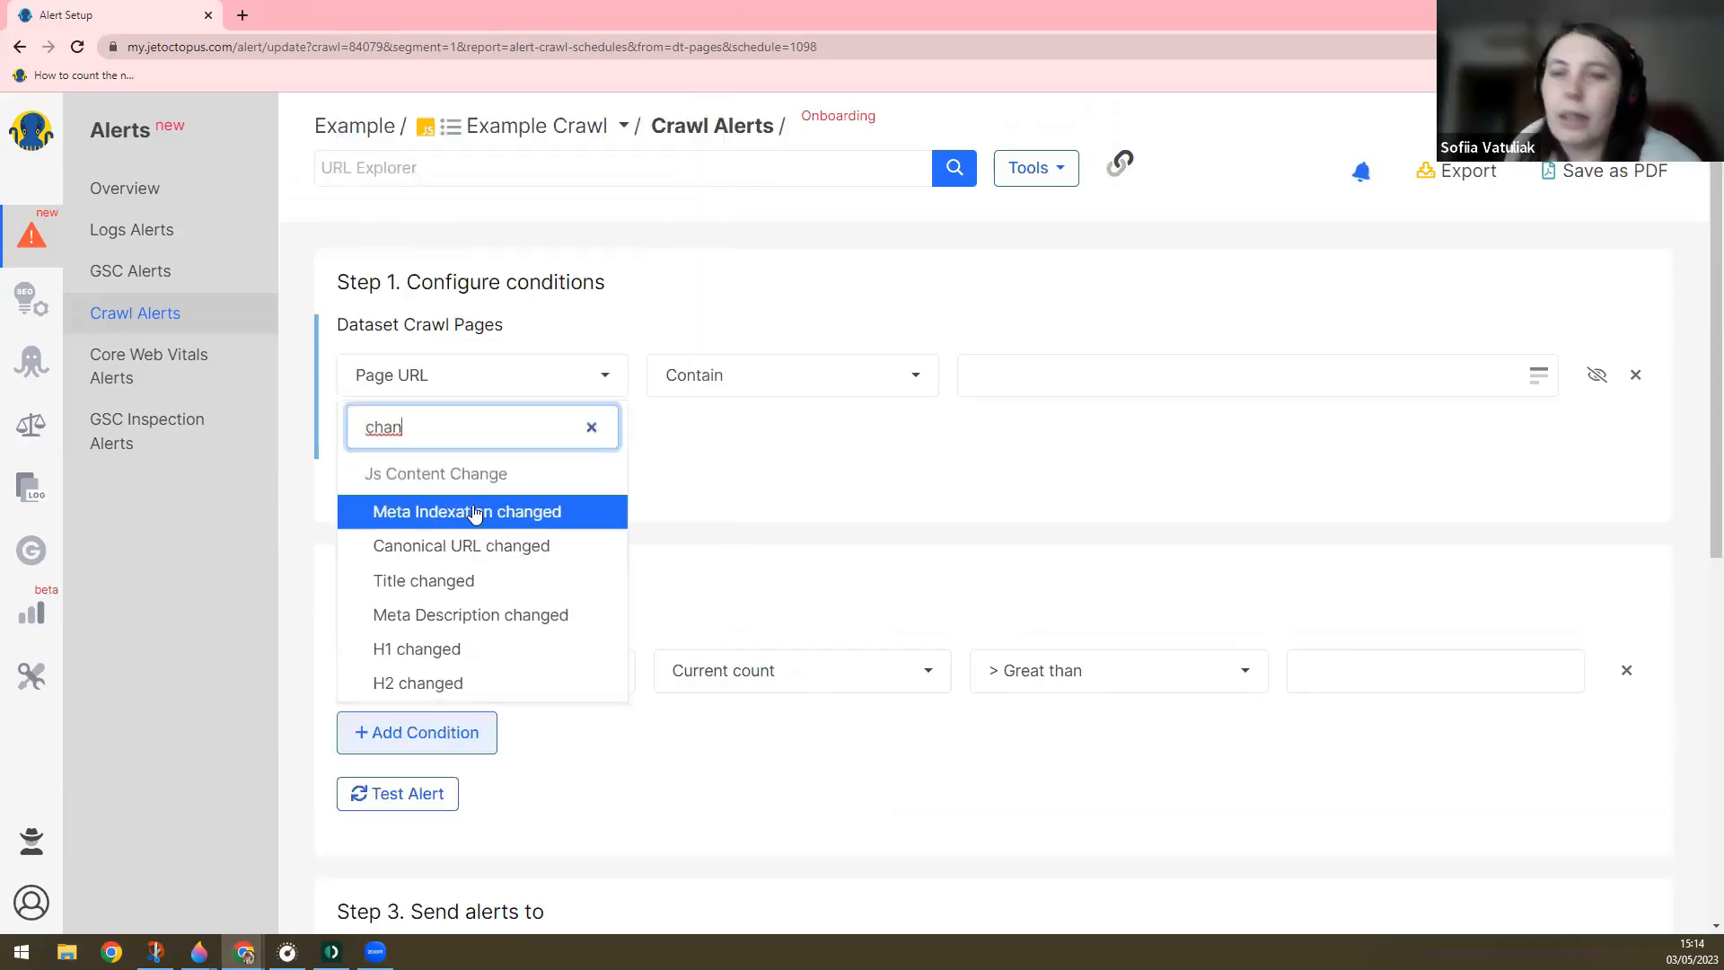
pyautogui.moveTo(371, 474); pyautogui.dragTo(511, 484)
pyautogui.tripleClick(424, 474)
pyautogui.click(424, 474)
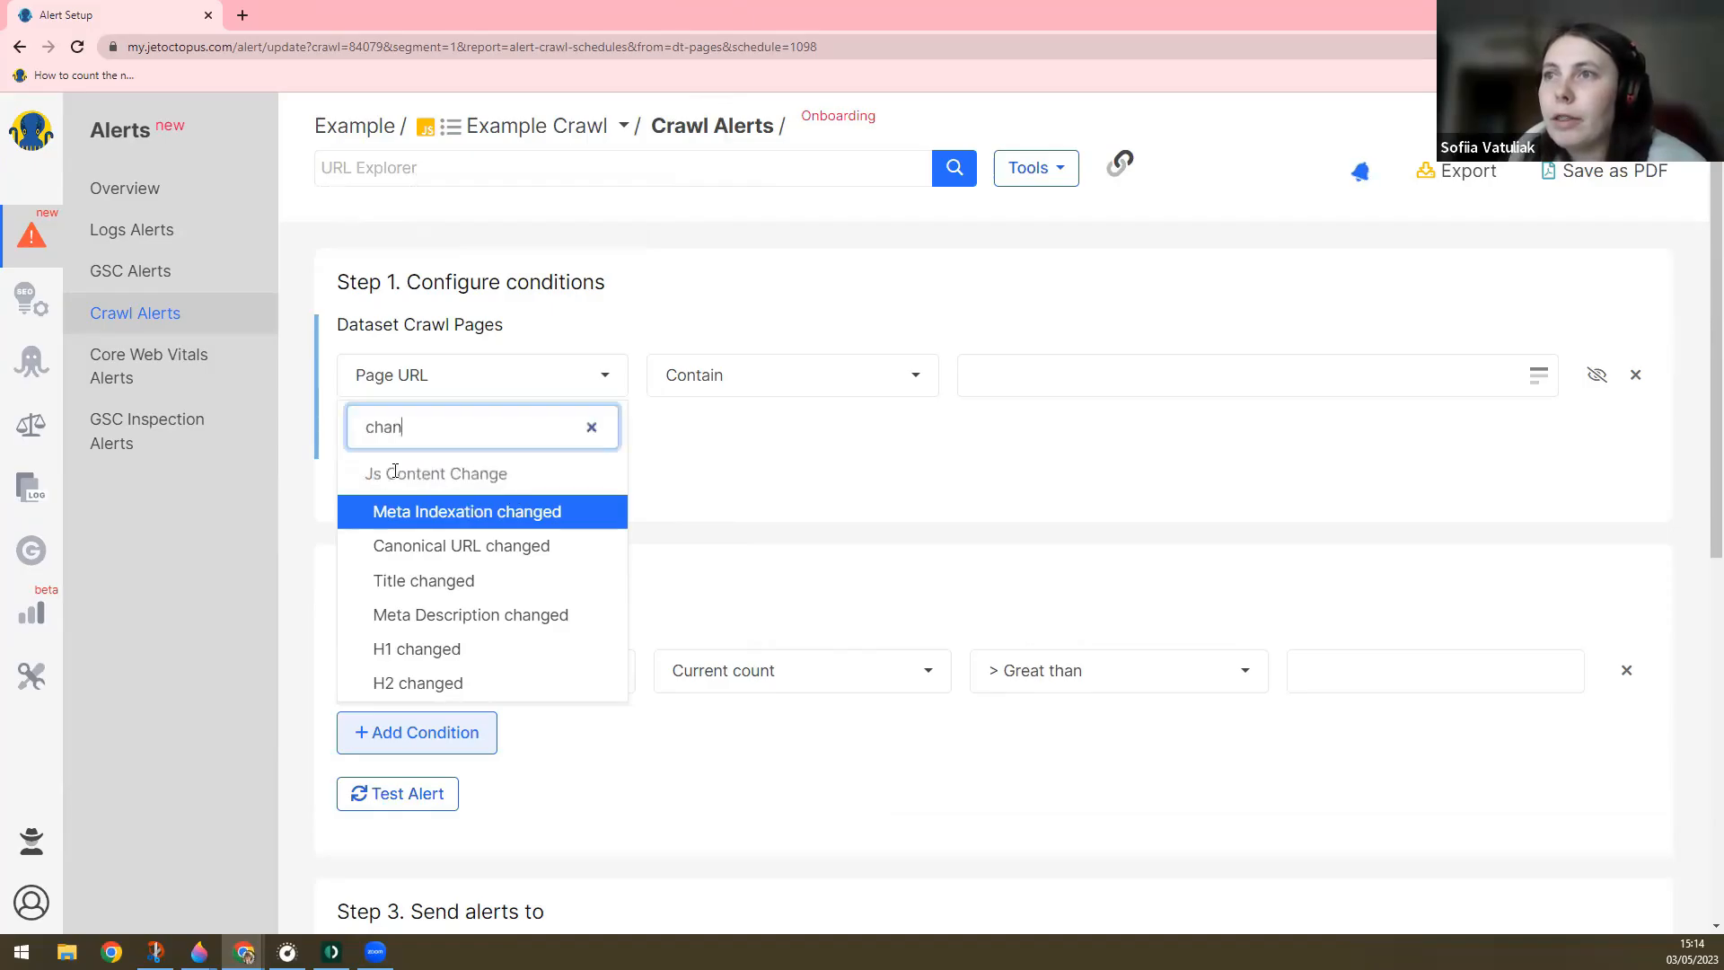
pyautogui.moveTo(372, 474); pyautogui.dragTo(473, 484)
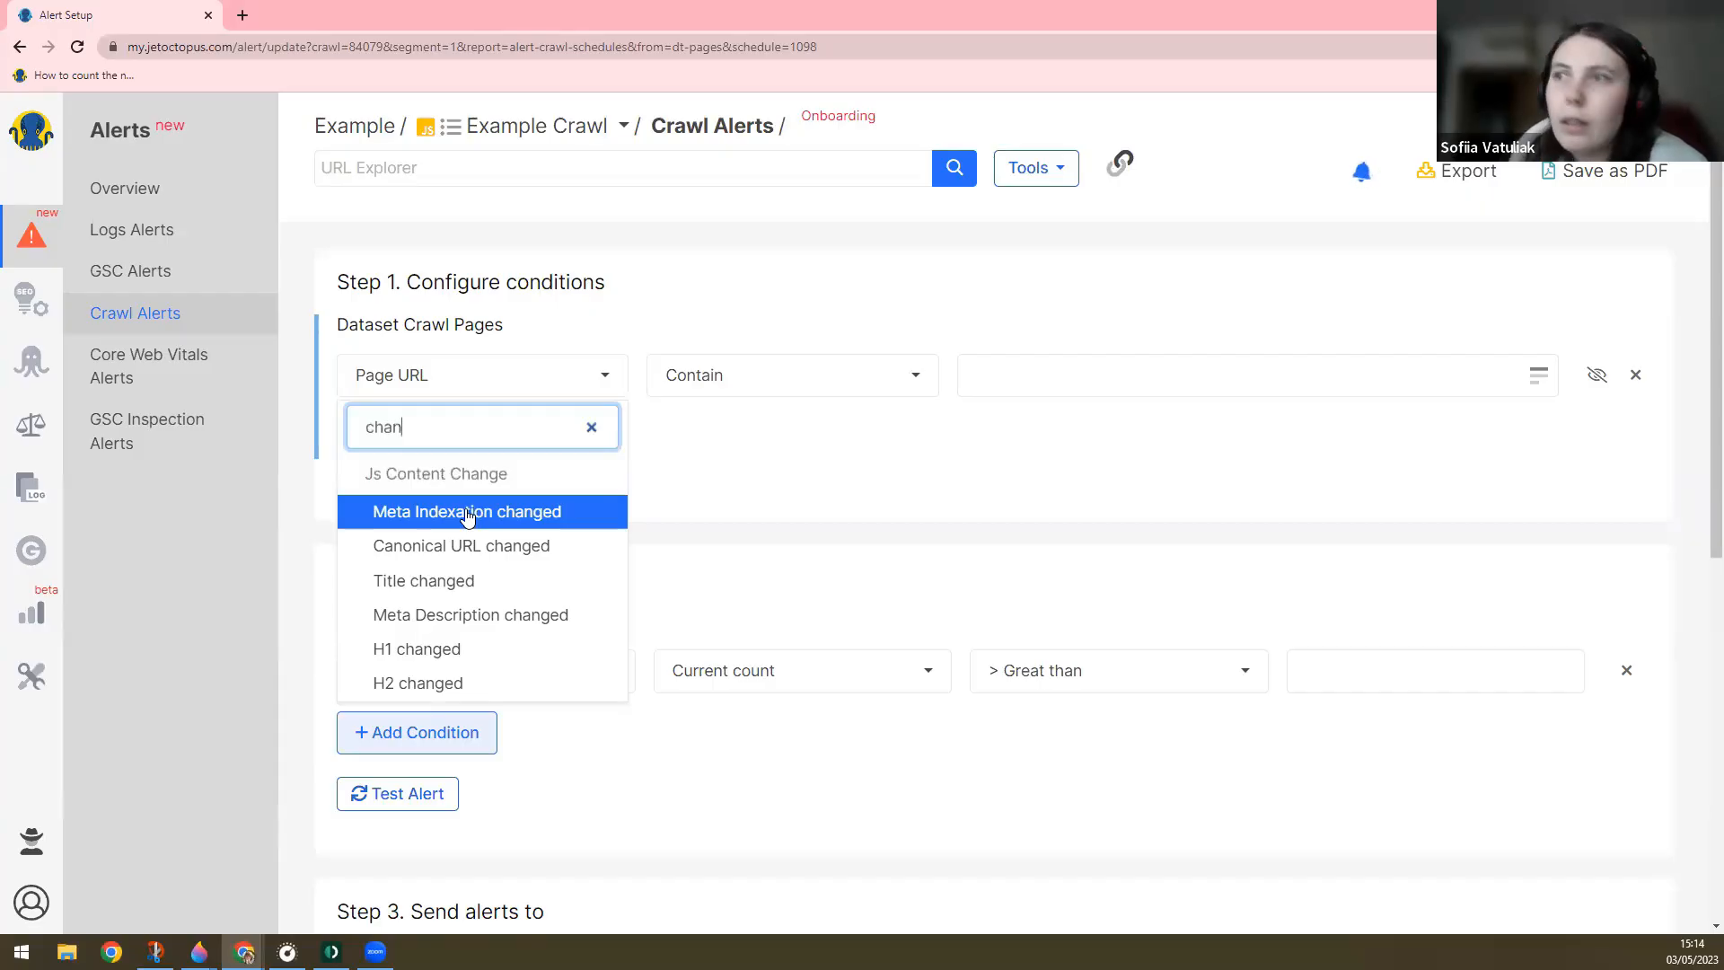
pyautogui.click(468, 513)
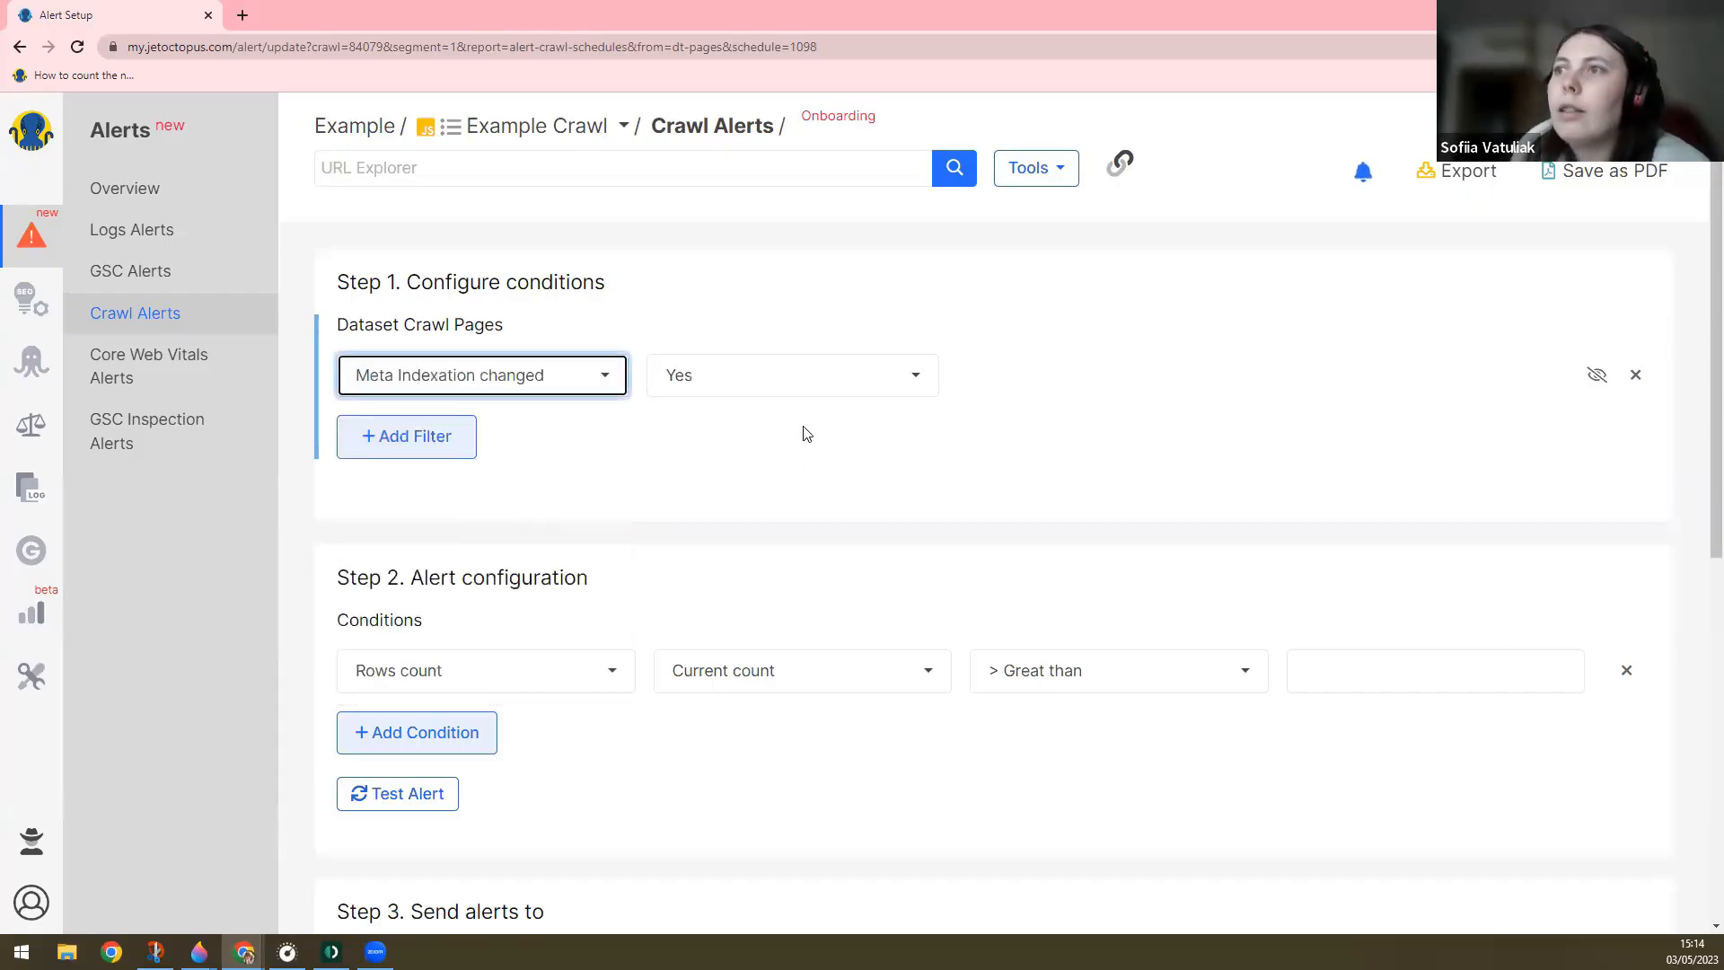
# - Add a second dataset filter requiring the Page URL to Contain by REGEXP the pattern \/category\/
pyautogui.click(422, 447)
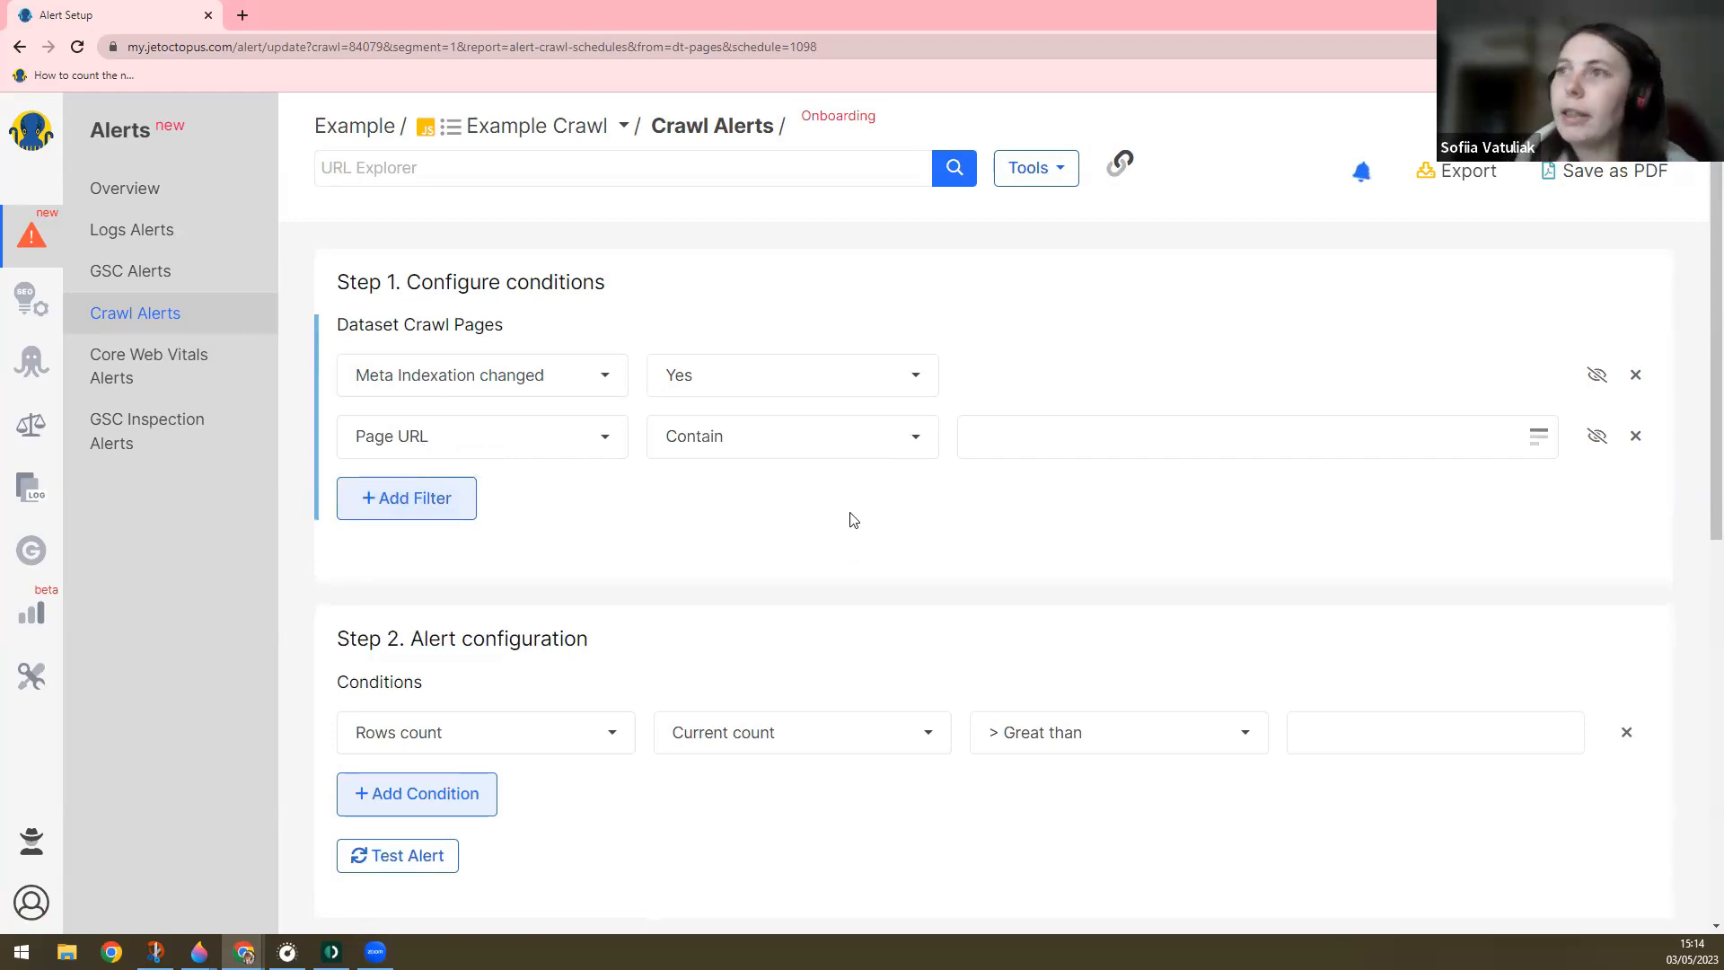
pyautogui.click(729, 437)
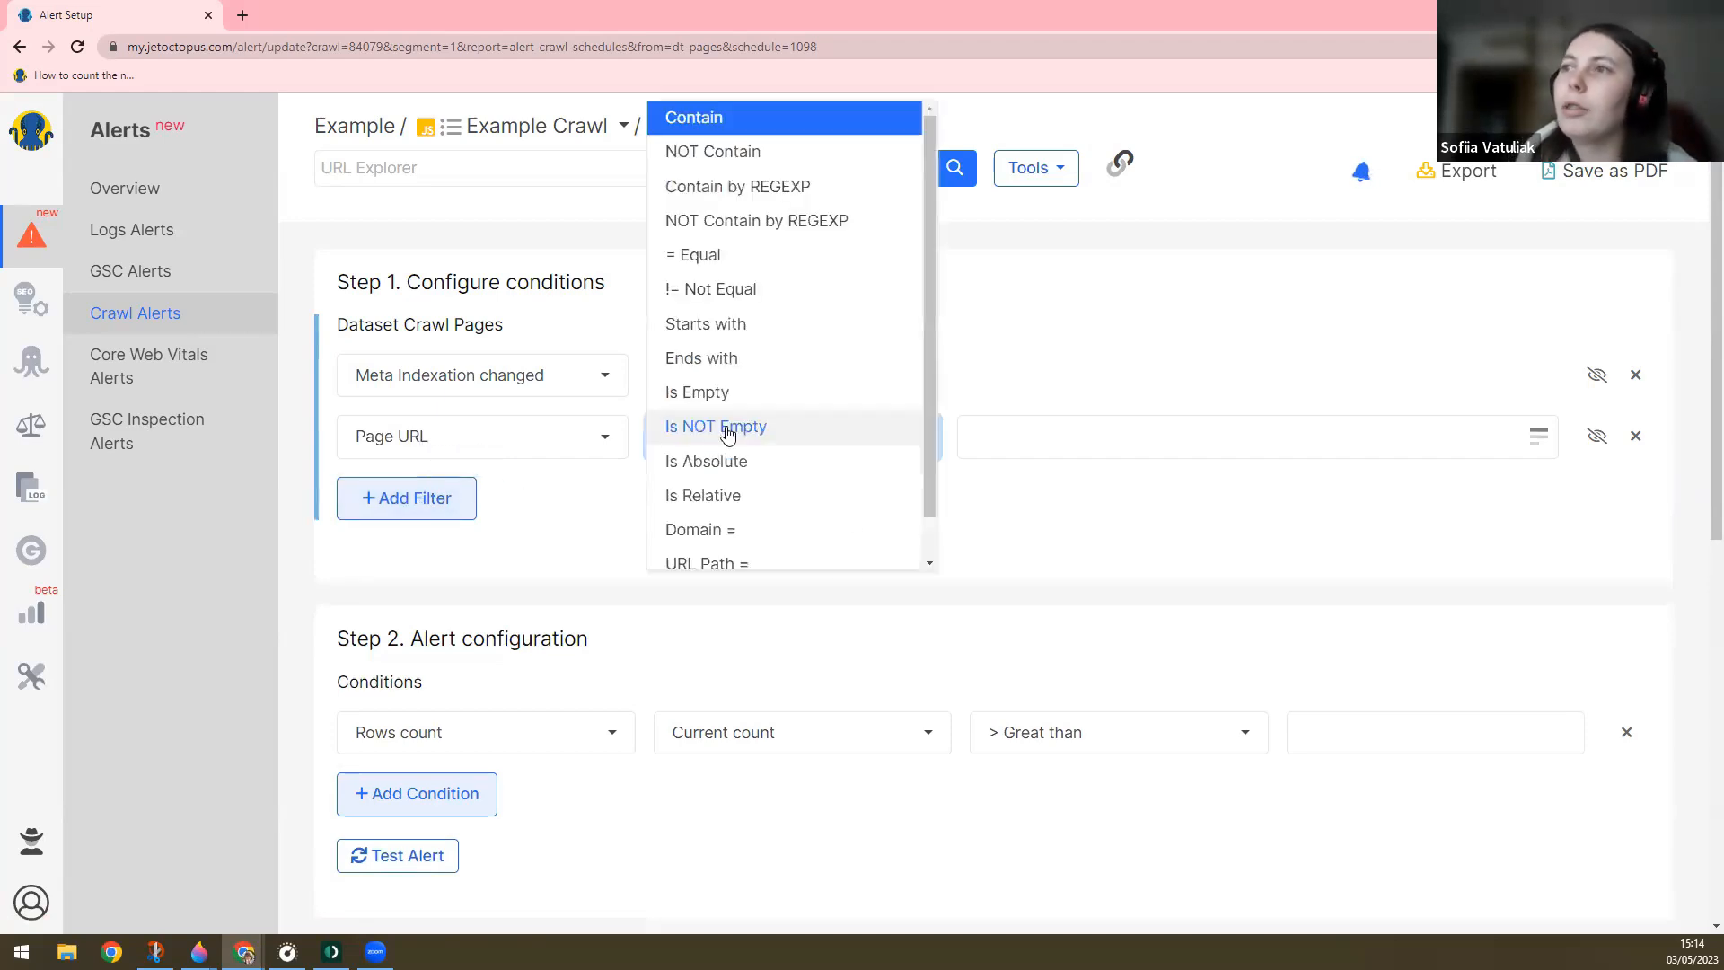
pyautogui.click(732, 185)
pyautogui.click(989, 428)
pyautogui.write('/')
pyautogui.press('BackSpace')
pyautogui.write('/cate')
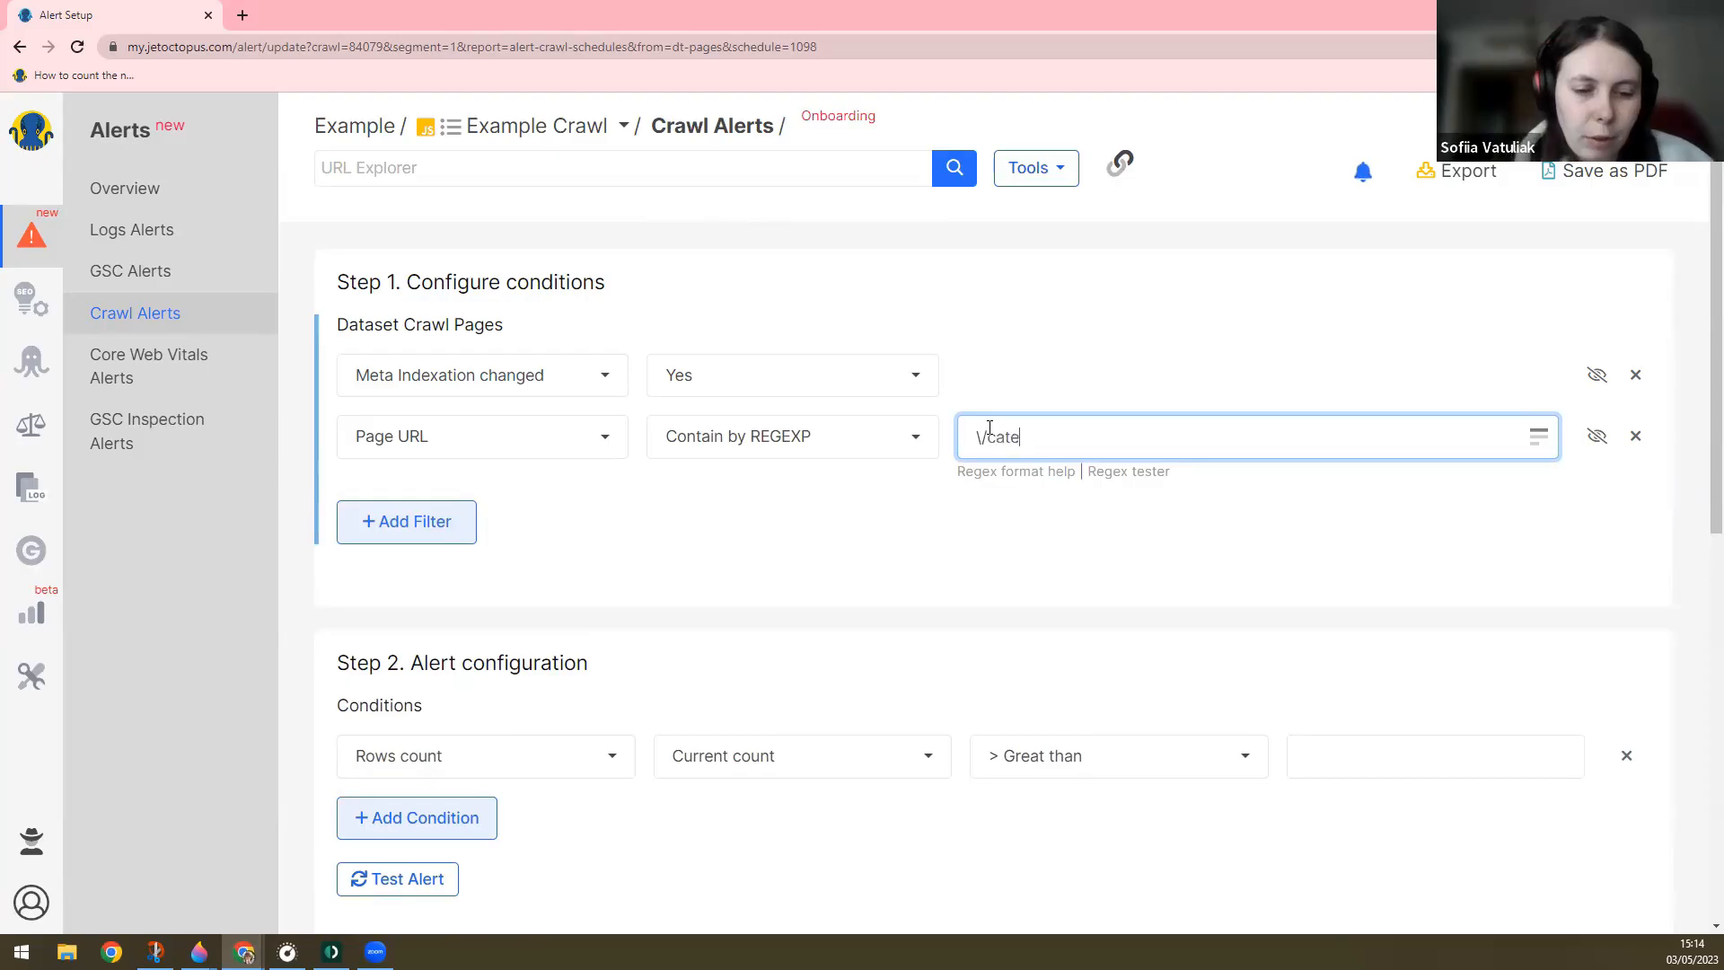
pyautogui.write('gory\\/')
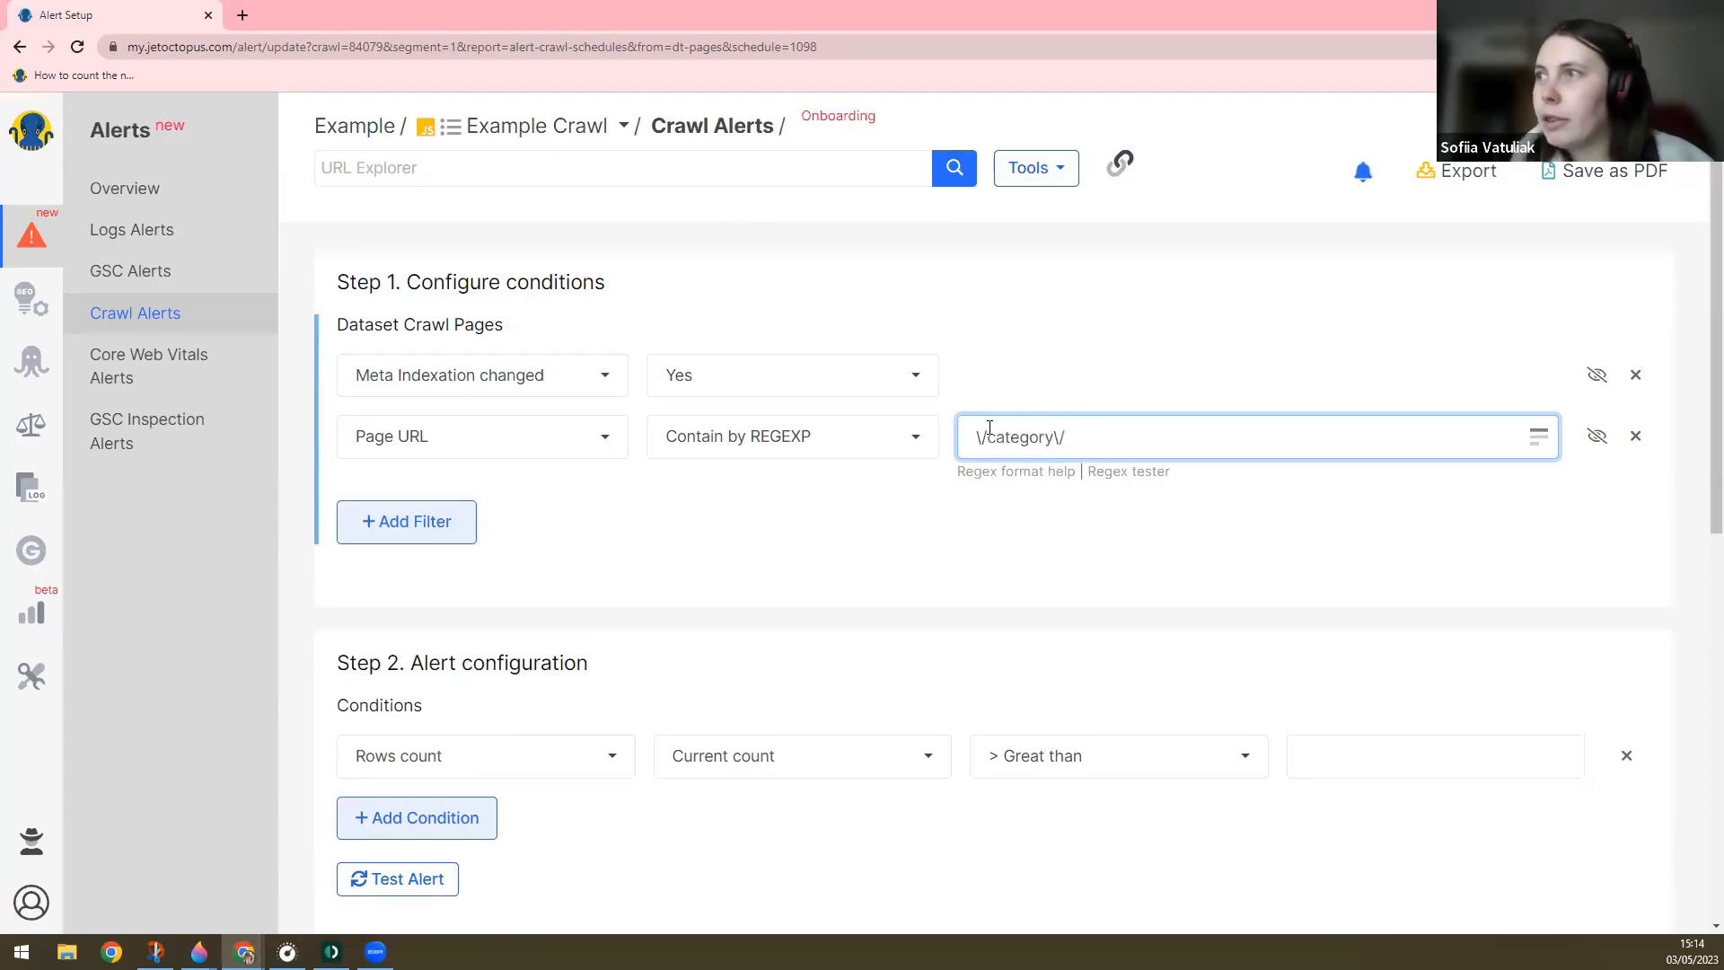
# - Extend the Page URL pattern after the category folder with [a-b-]*\/ to match a subcategory folder
pyautogui.doubleClick(990, 435)
pyautogui.click(1086, 435)
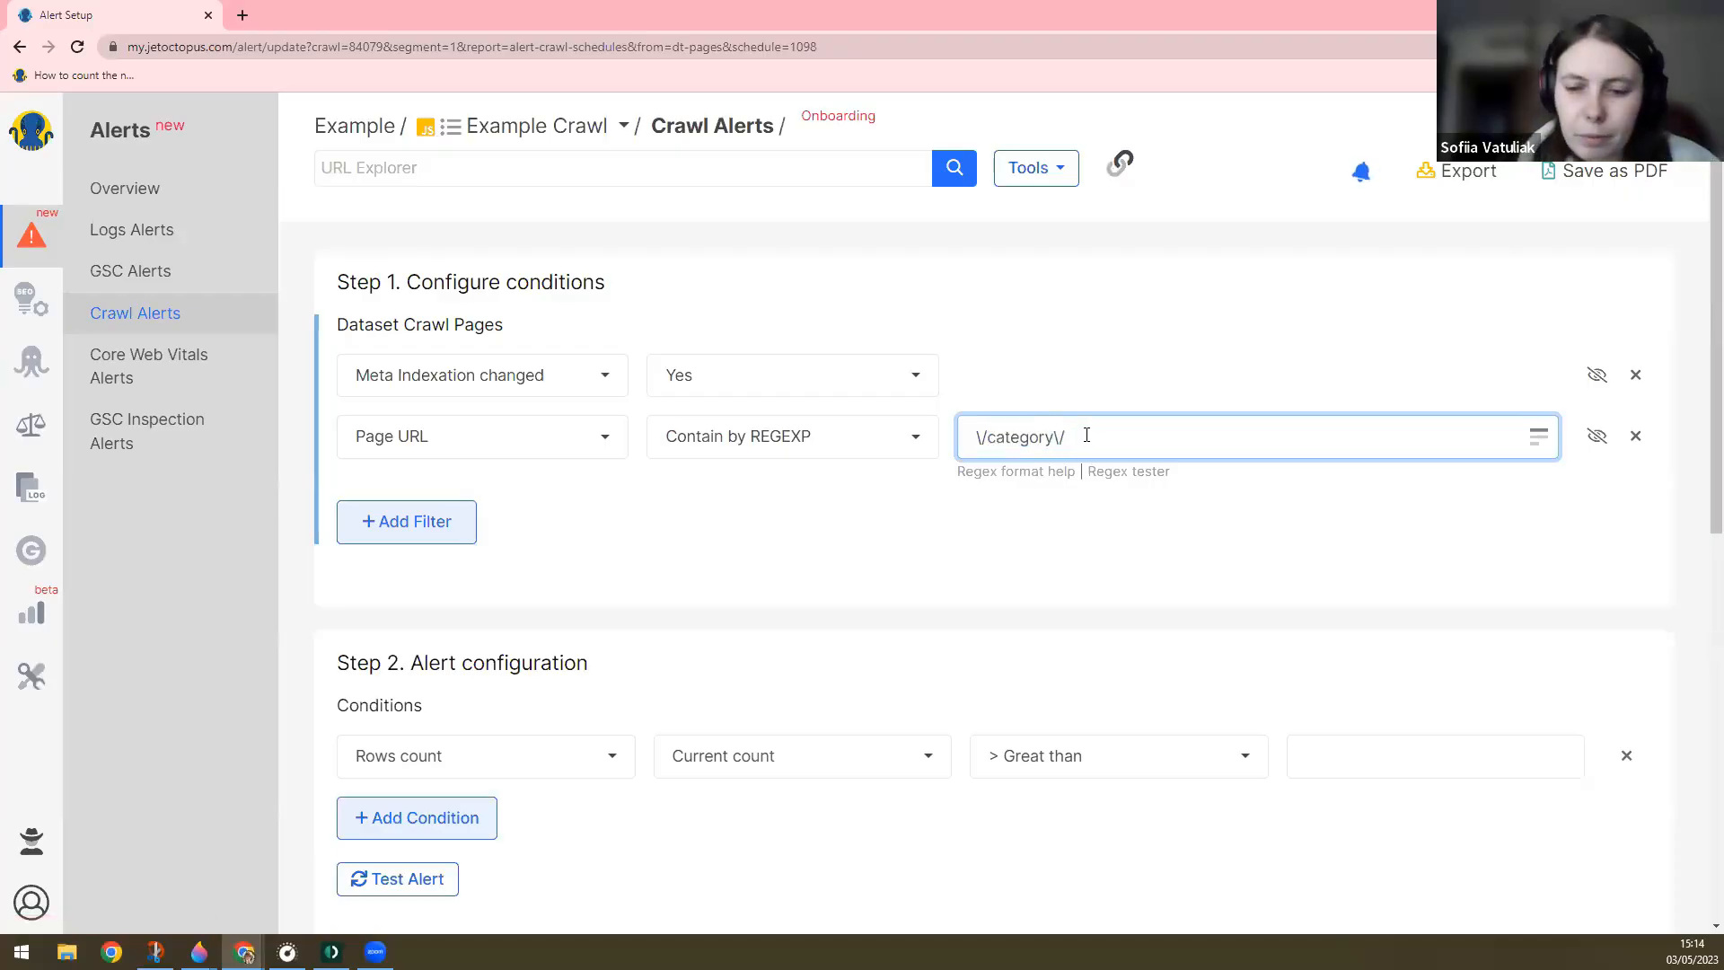
pyautogui.write('(')
pyautogui.press('BackSpace')
pyautogui.write('[')
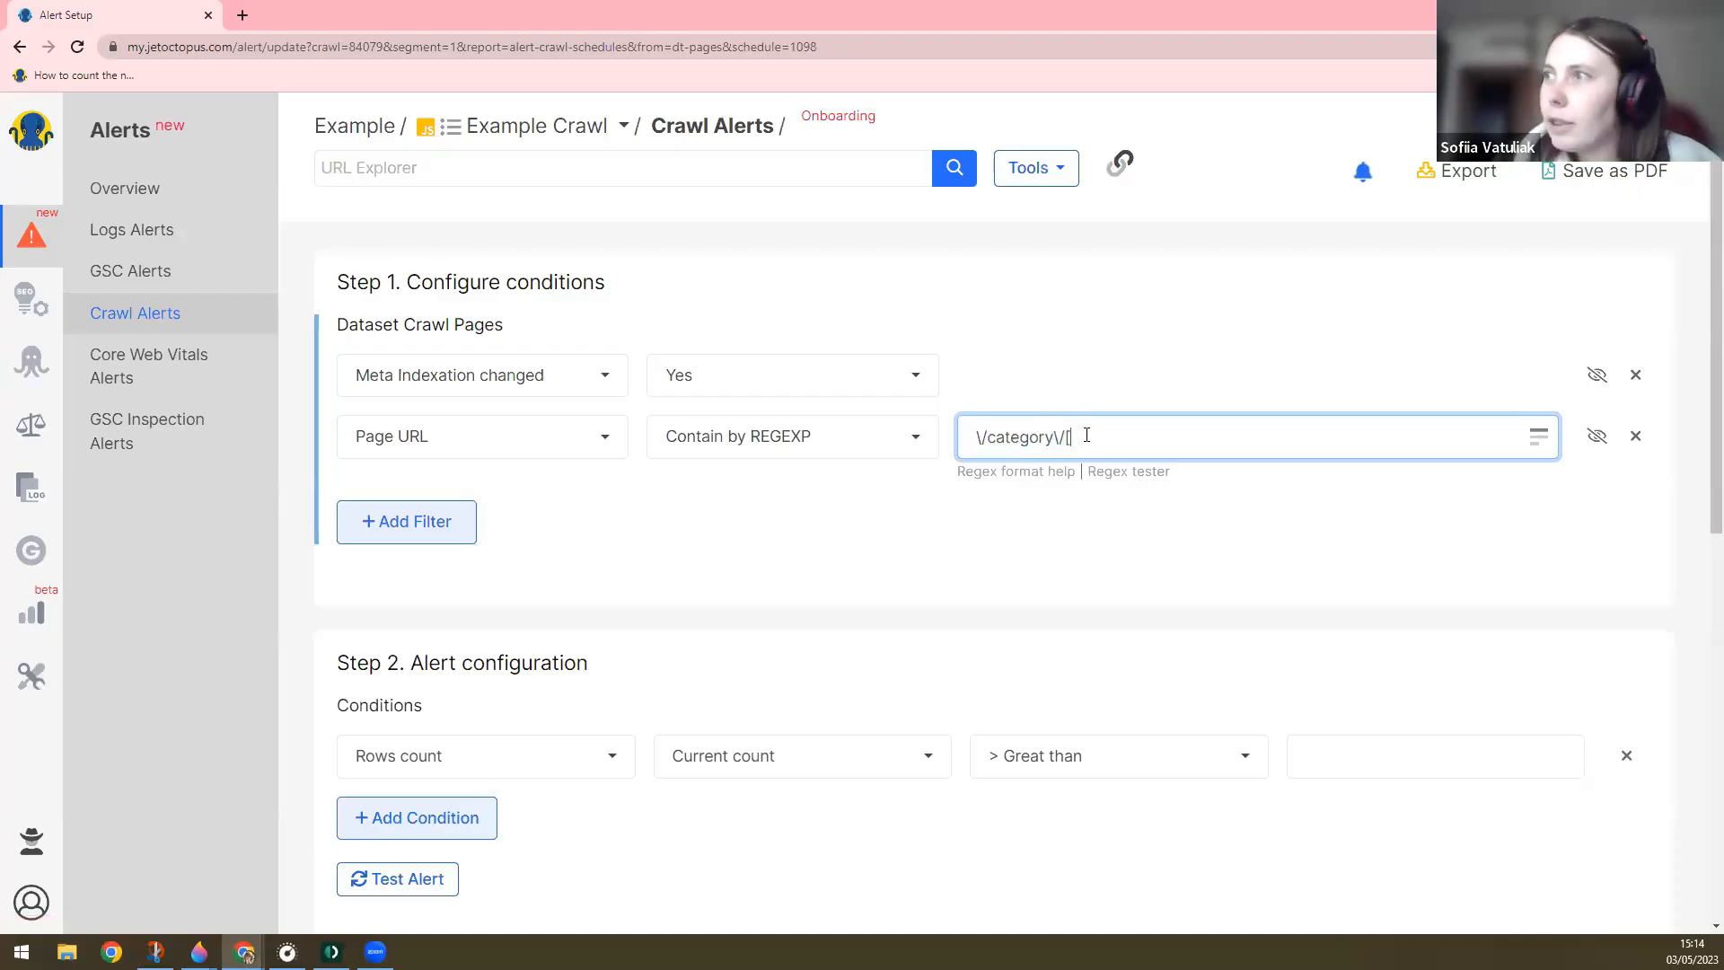
pyautogui.write('a-')
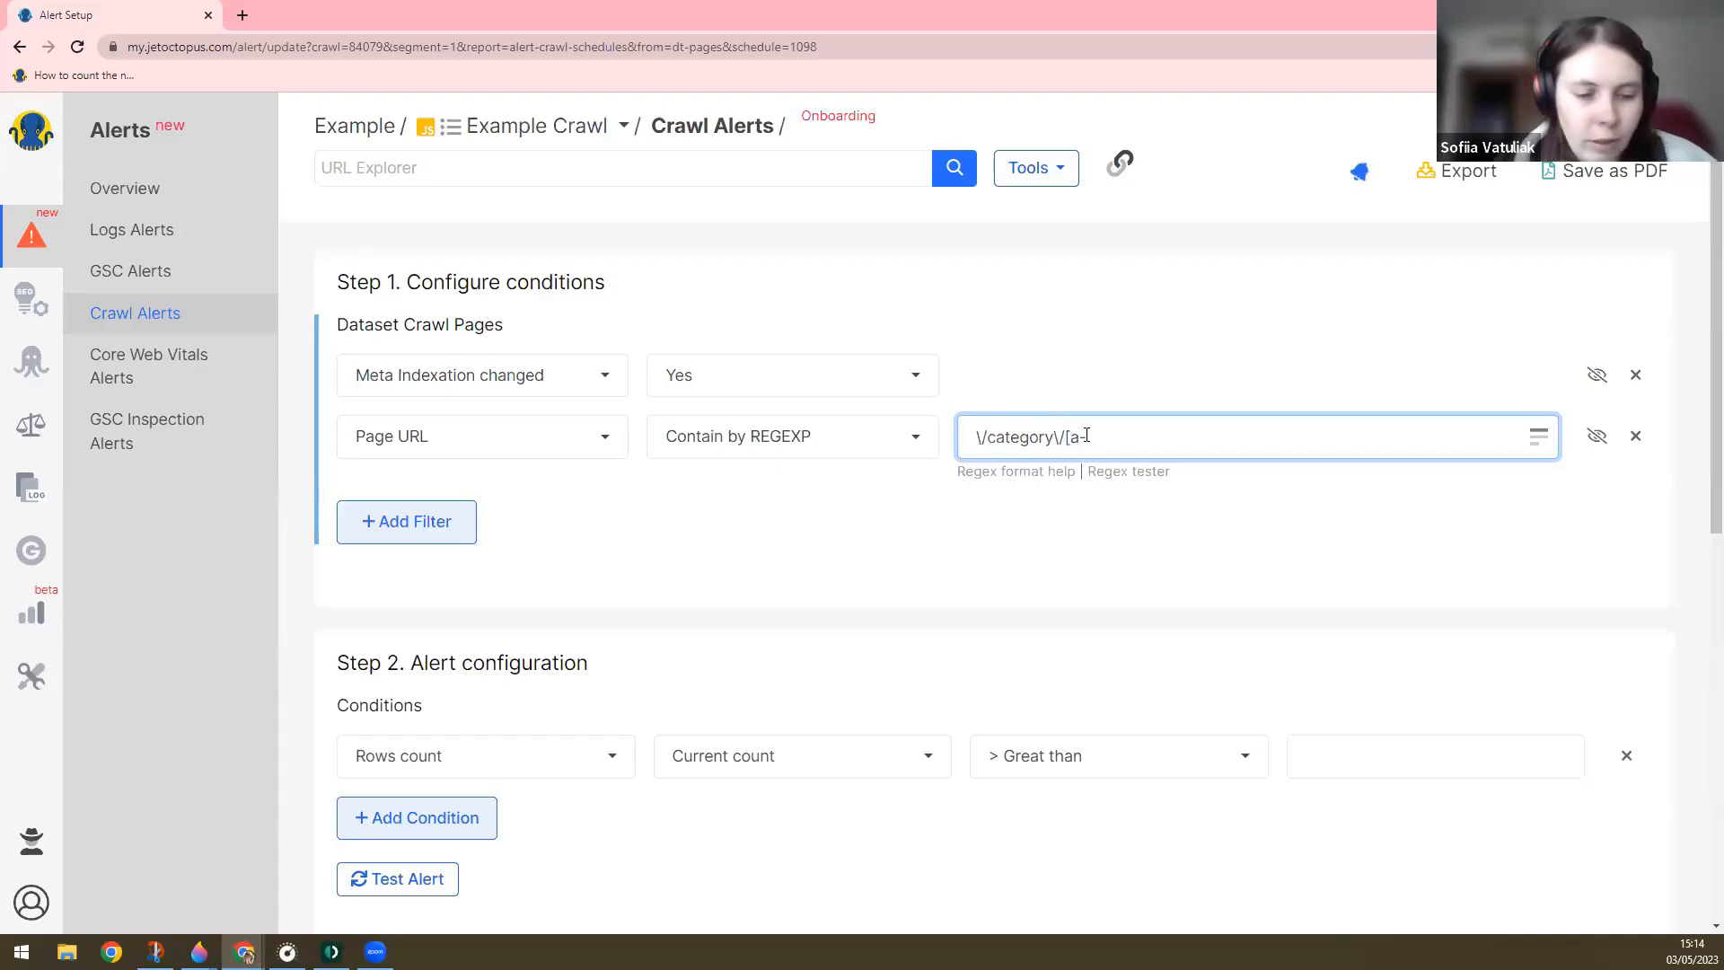
pyautogui.write('b')
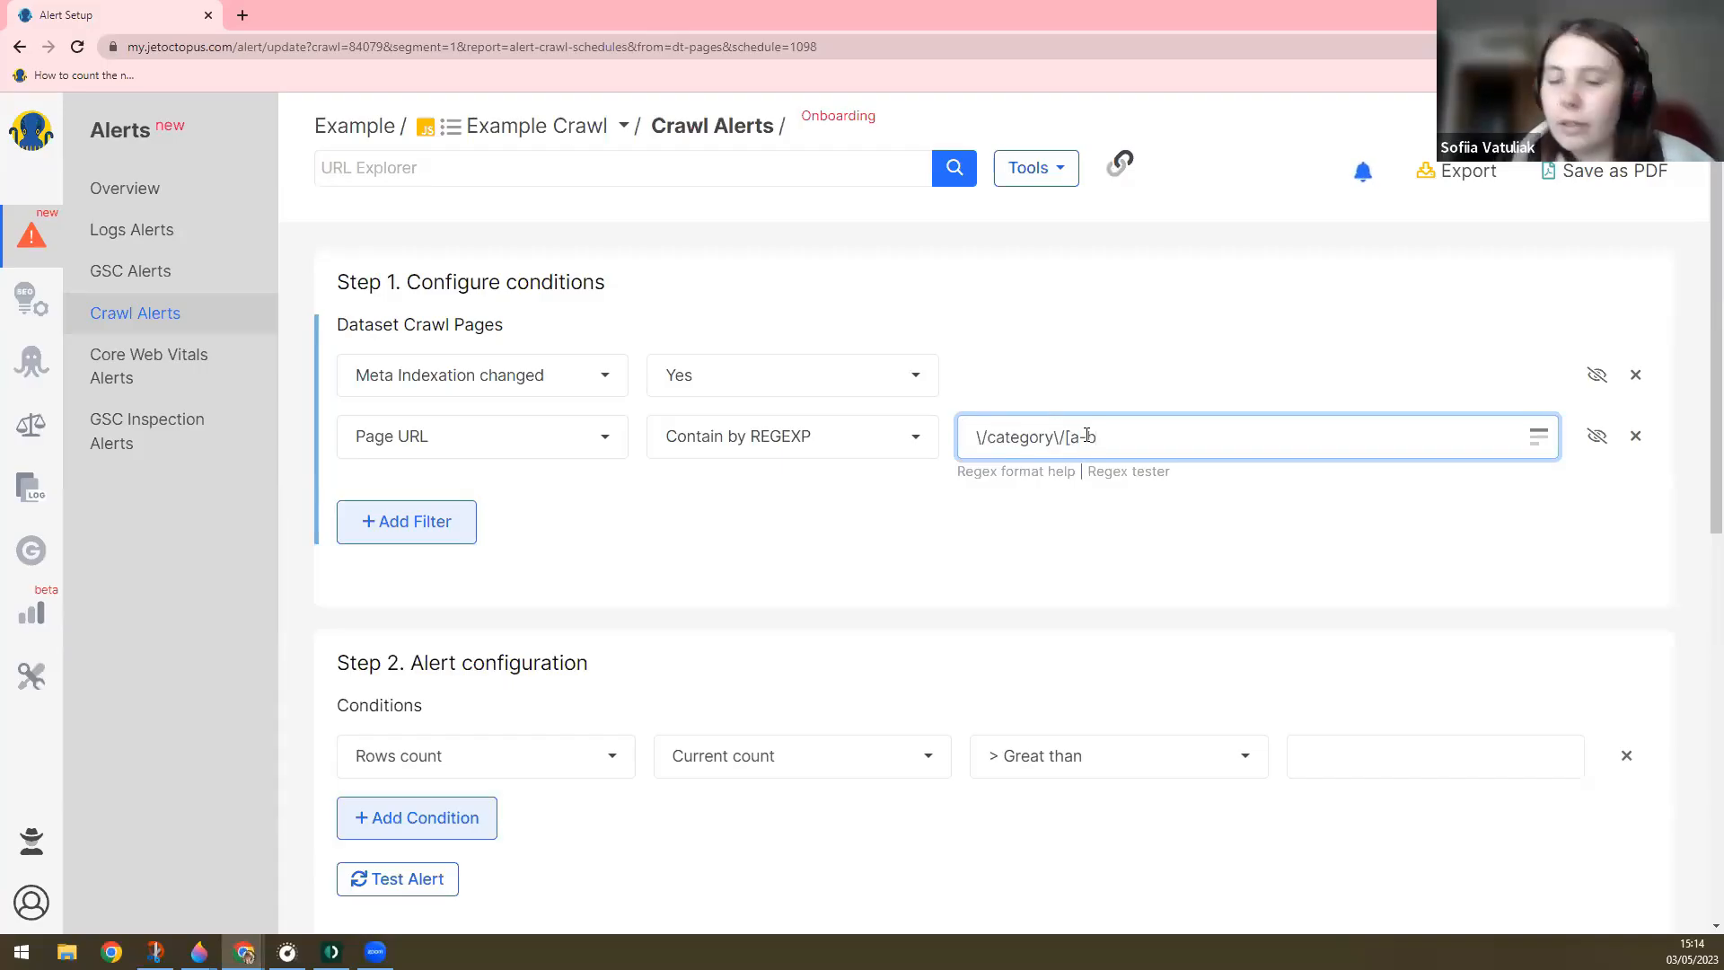
pyautogui.write('-')
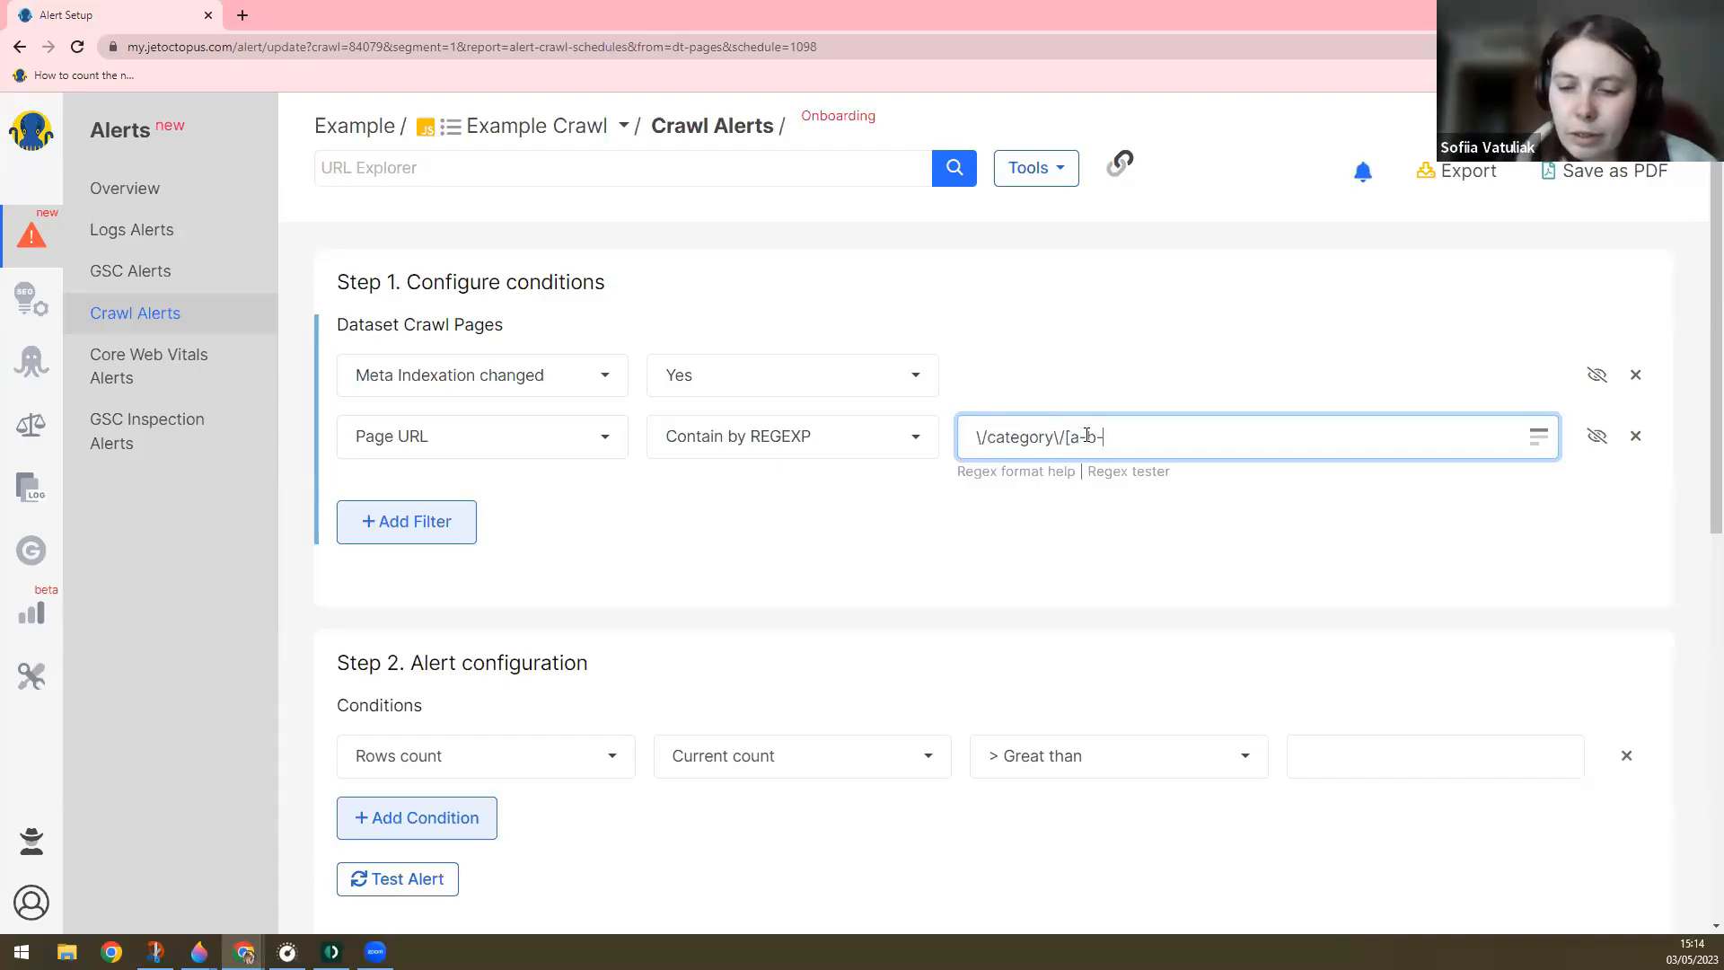
pyautogui.write(']*')
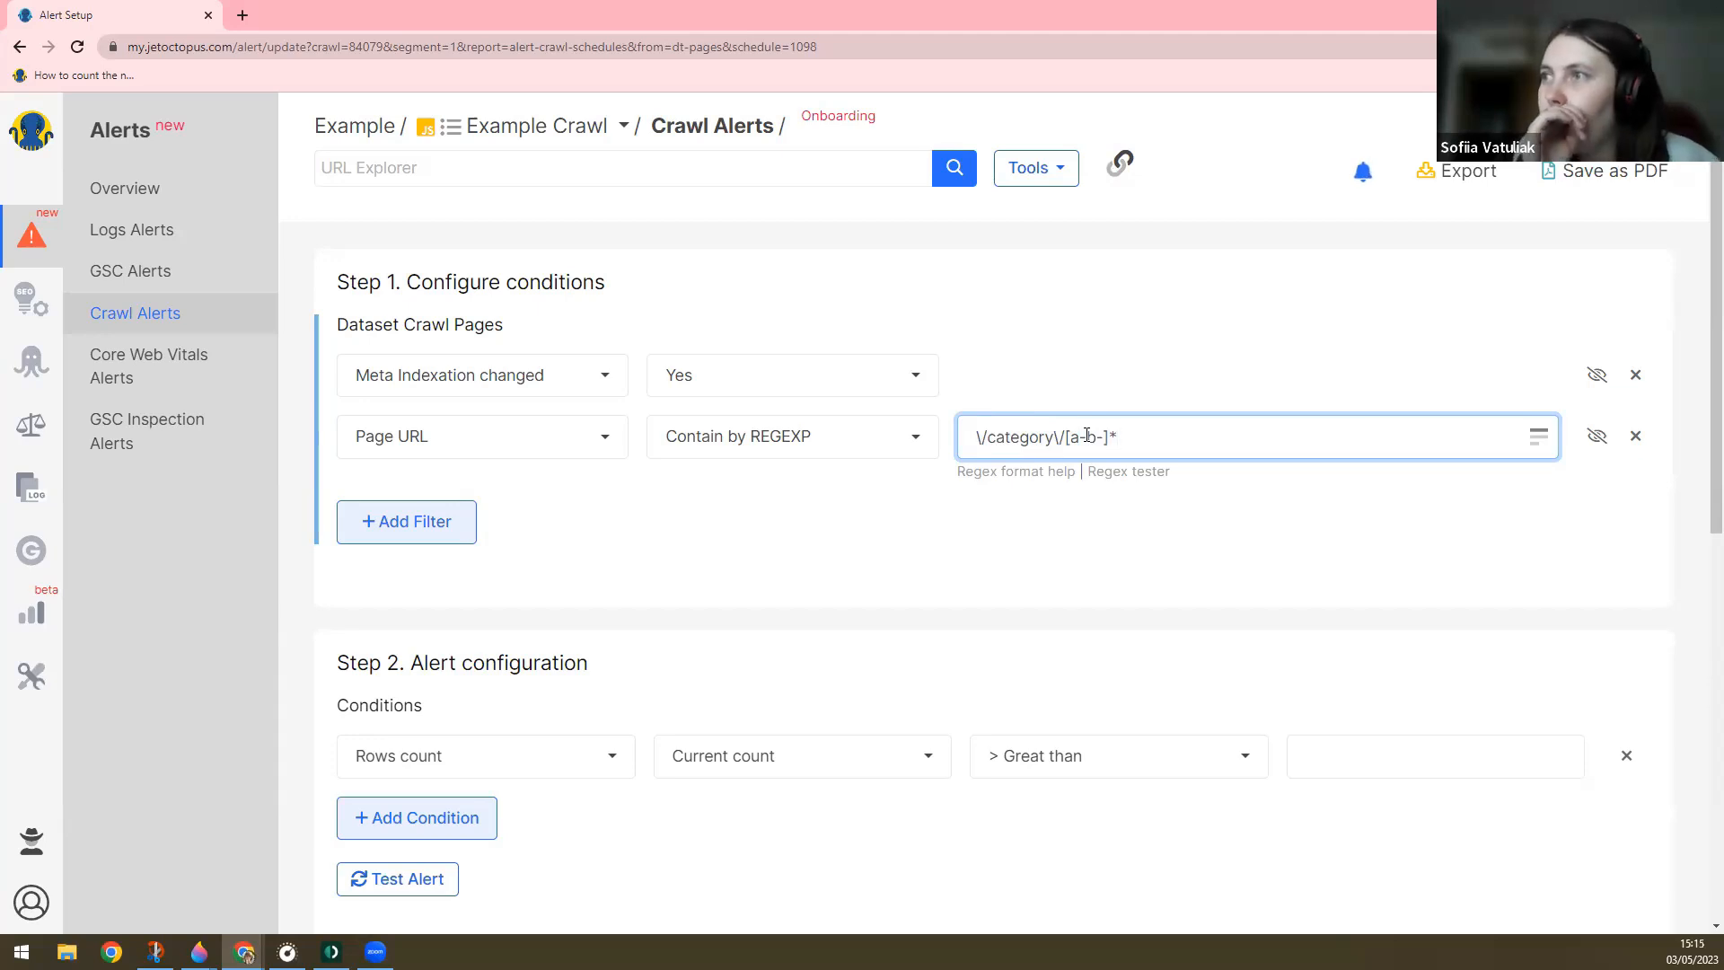
pyautogui.write('\\/')
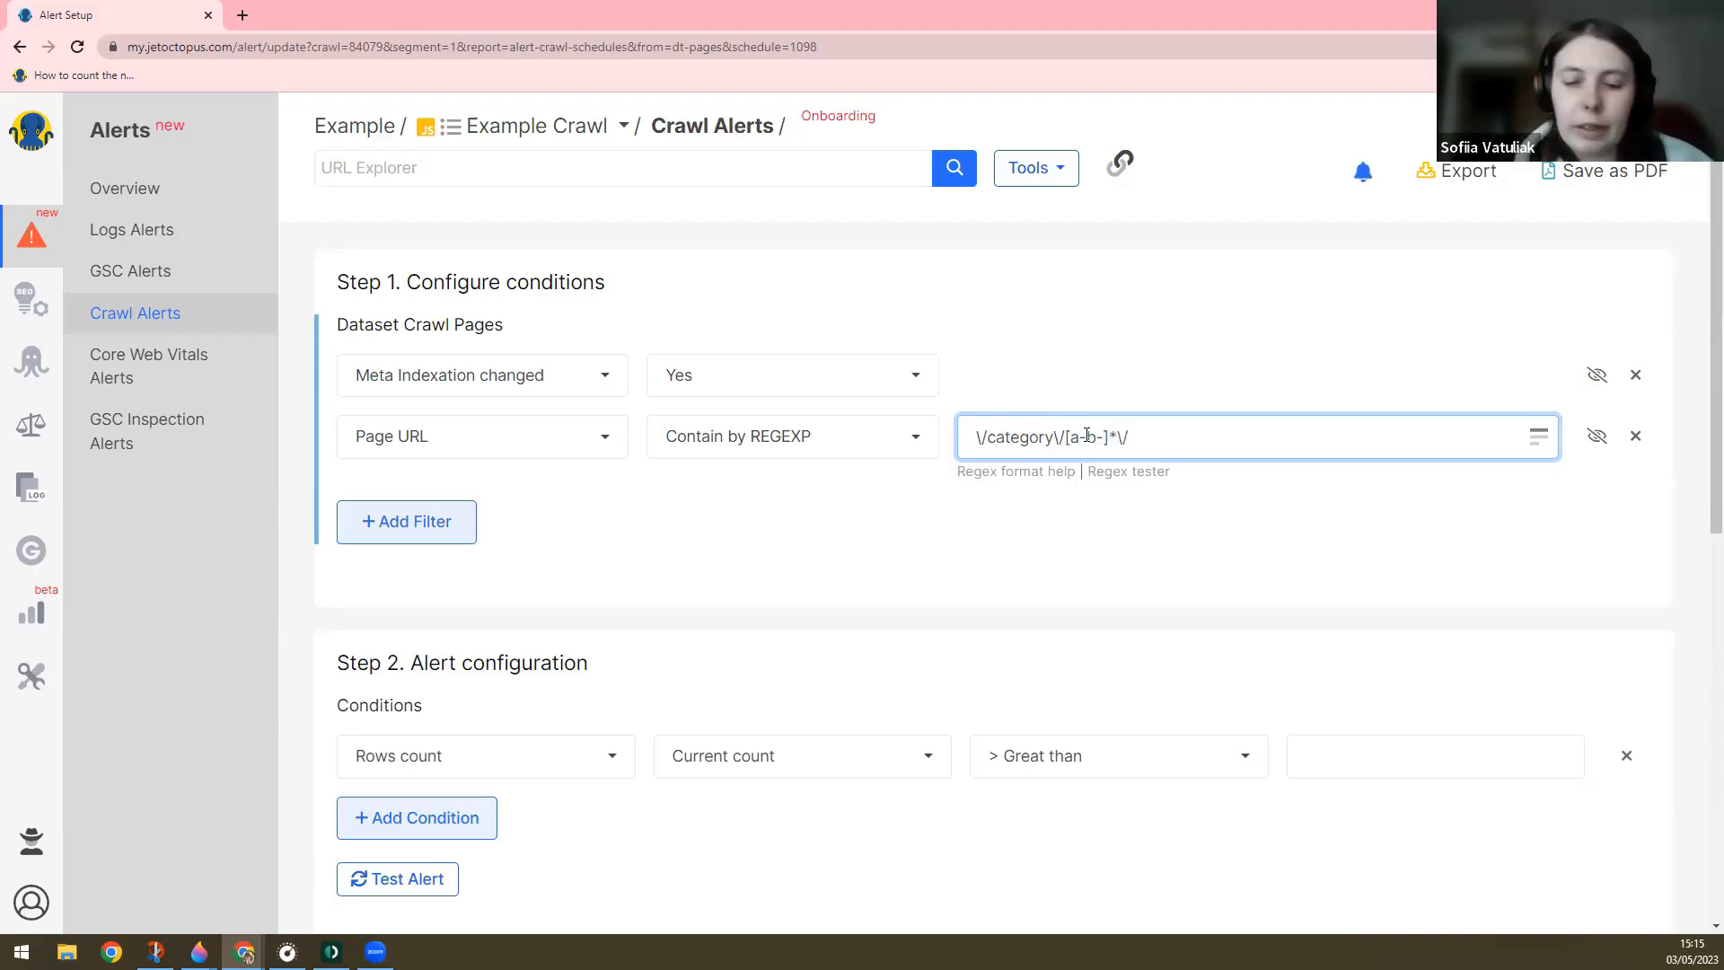
# - Complete the Page URL pattern with [0-9]{3} to match a three-digit number
pyautogui.write('[')
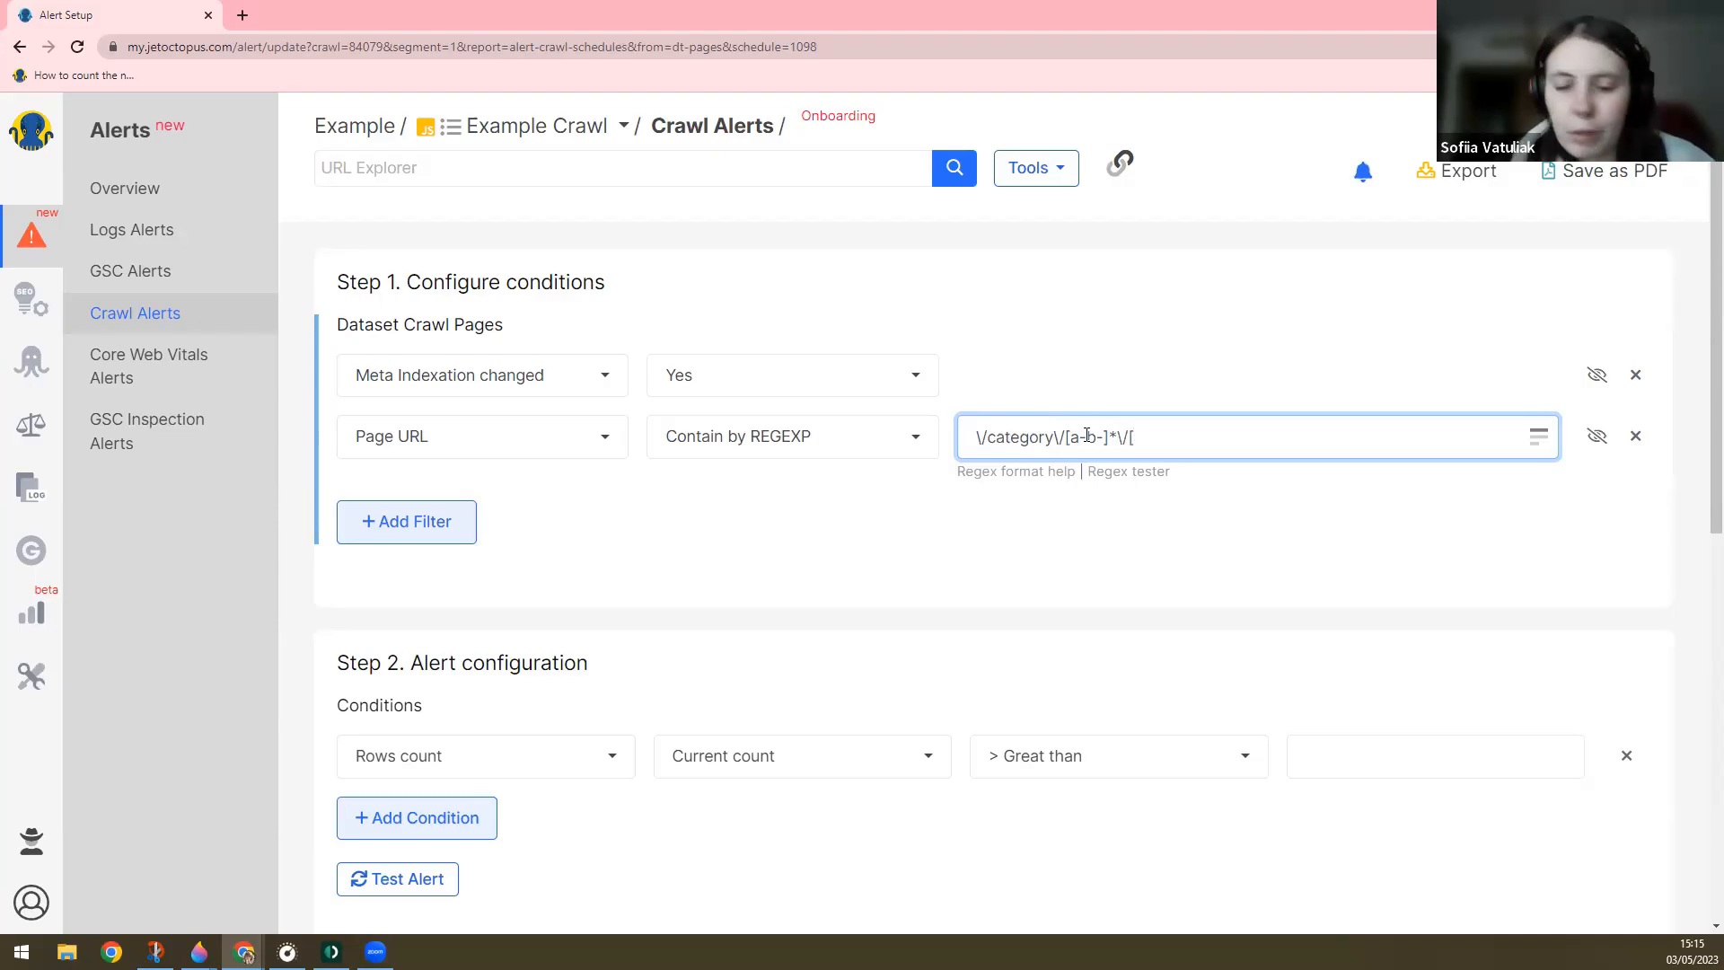
pyautogui.write('0-9]')
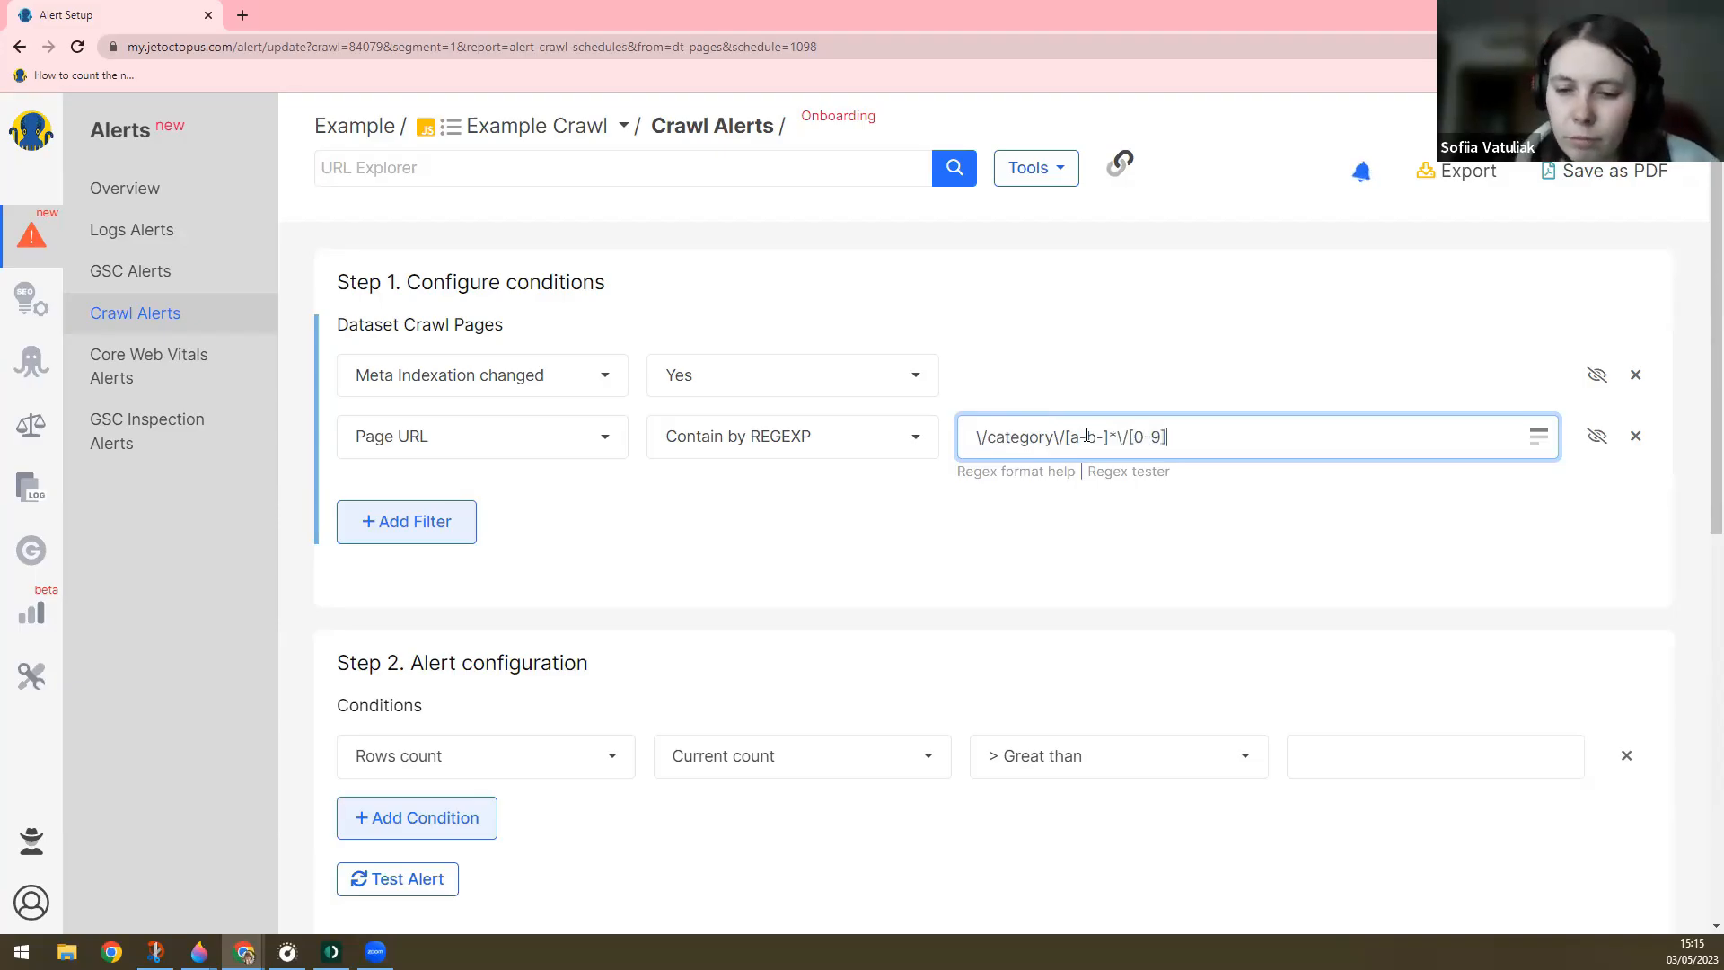
pyautogui.write('[3]')
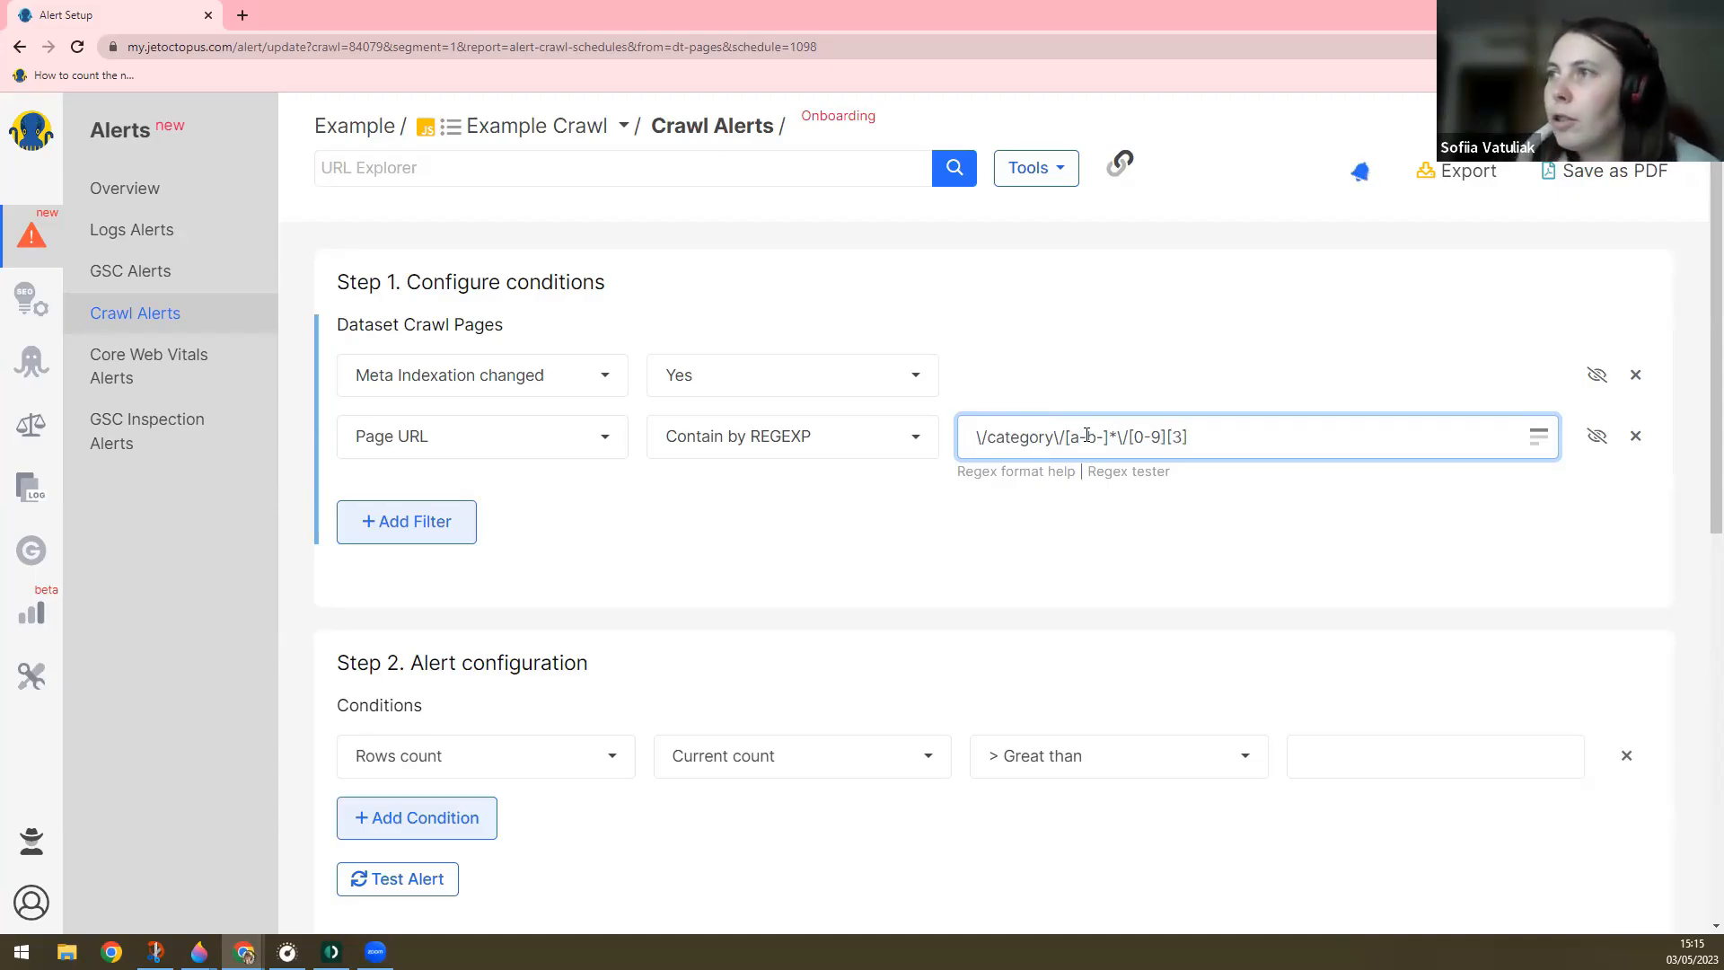
pyautogui.press('BackSpace')
pyautogui.press('BackSpace')
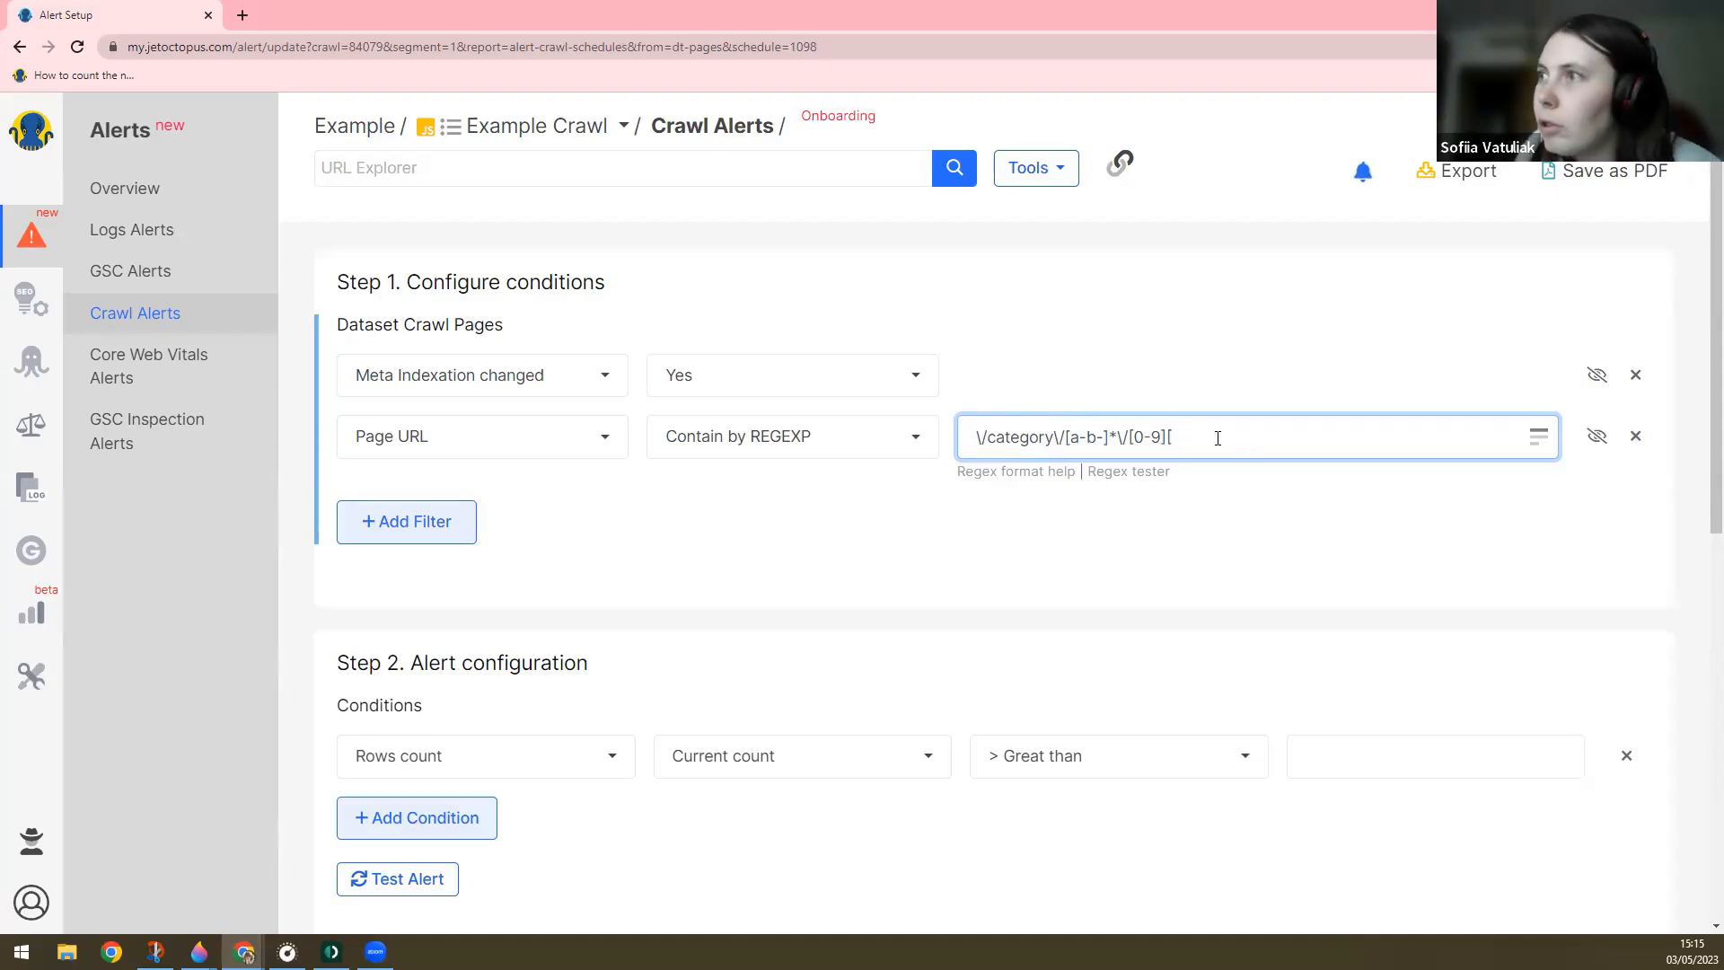
pyautogui.write('{3}')
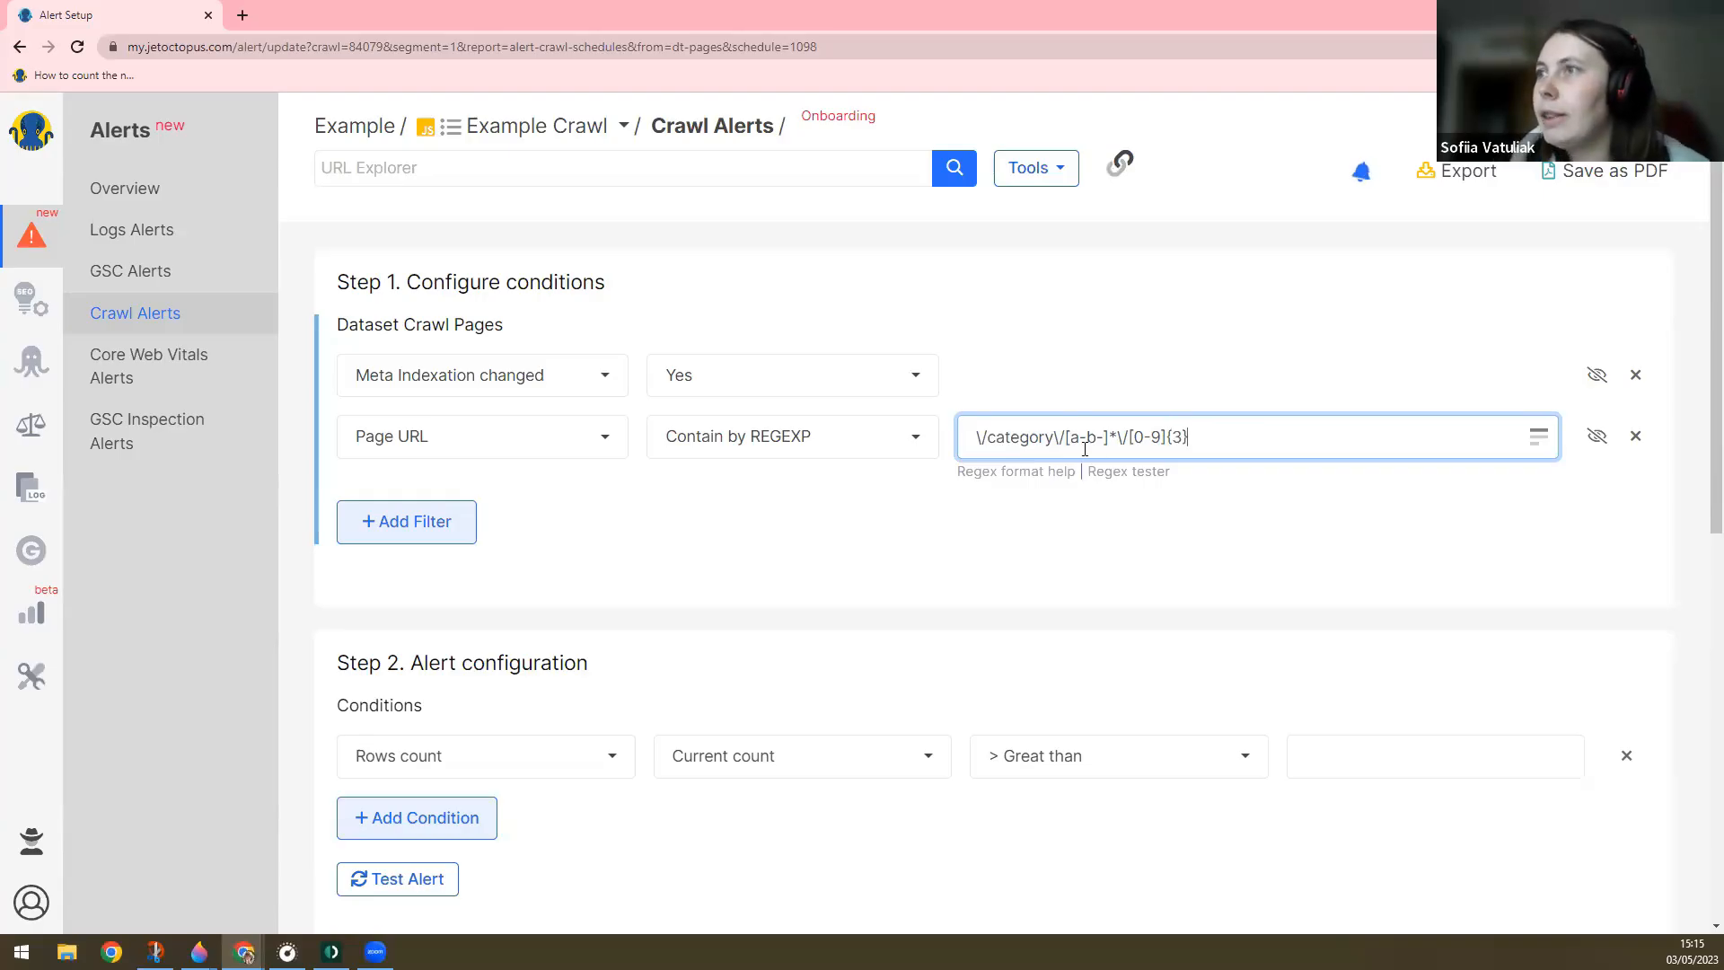
# - Examine each part of the Page URL regular expression: the category folder, the hyphenated letter set, the slash and the digits
pyautogui.hotkey('ctrl', 'a')
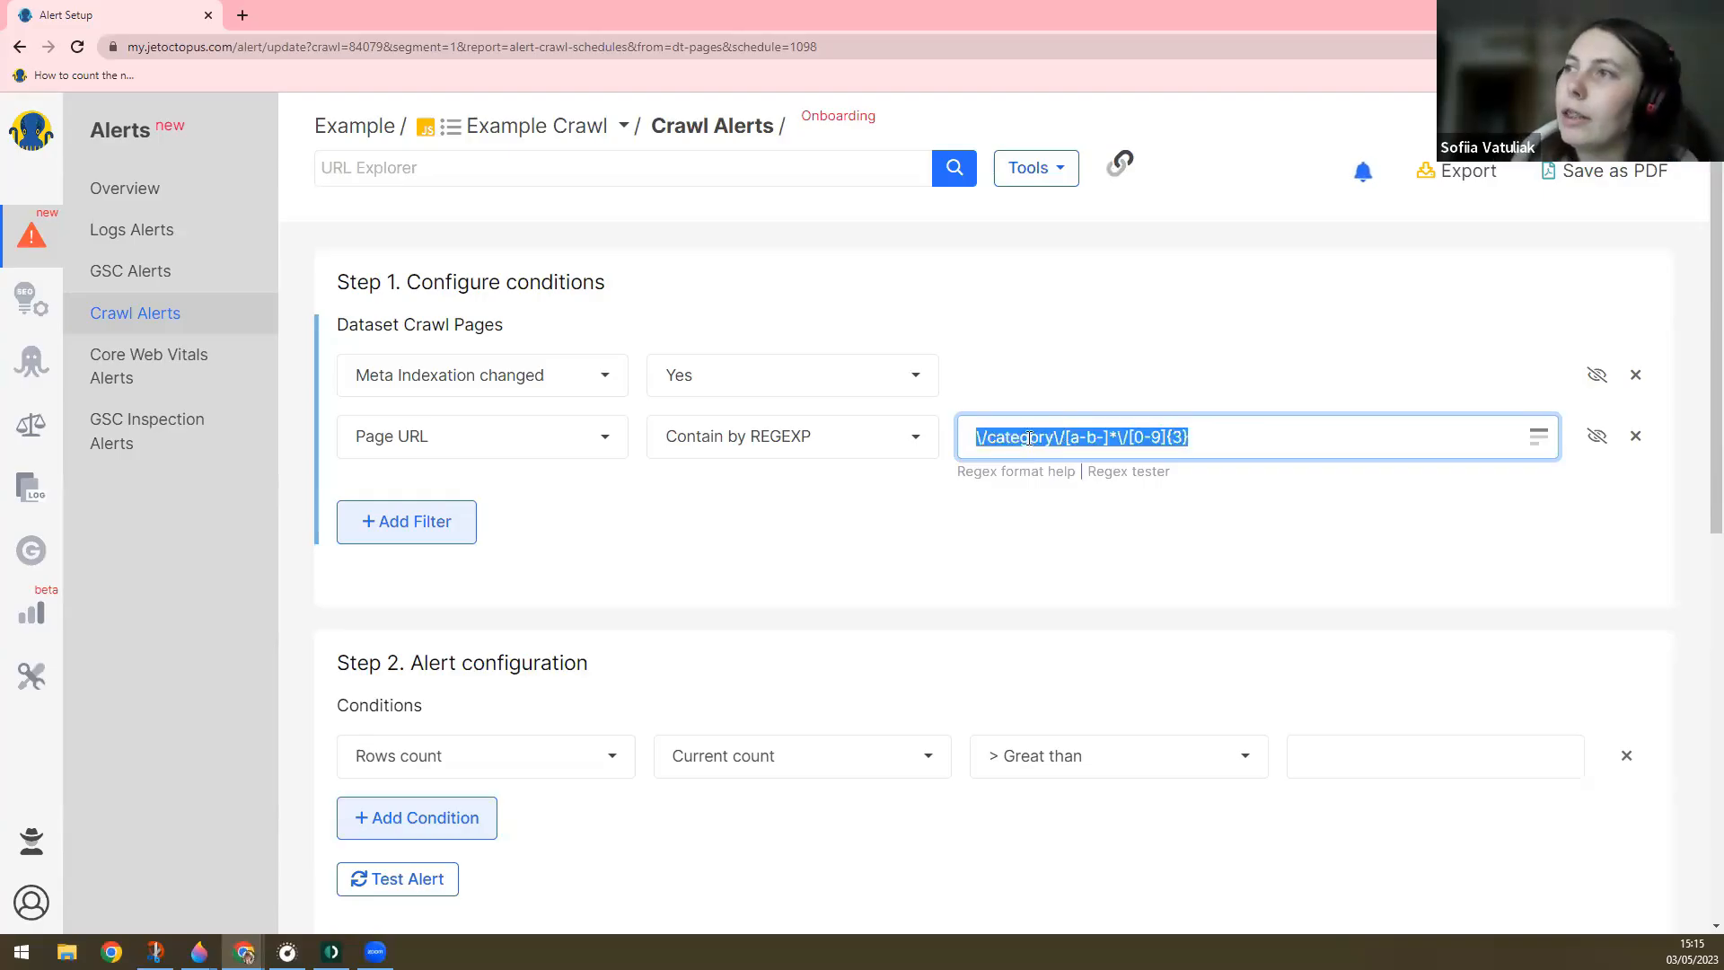
pyautogui.doubleClick(1029, 438)
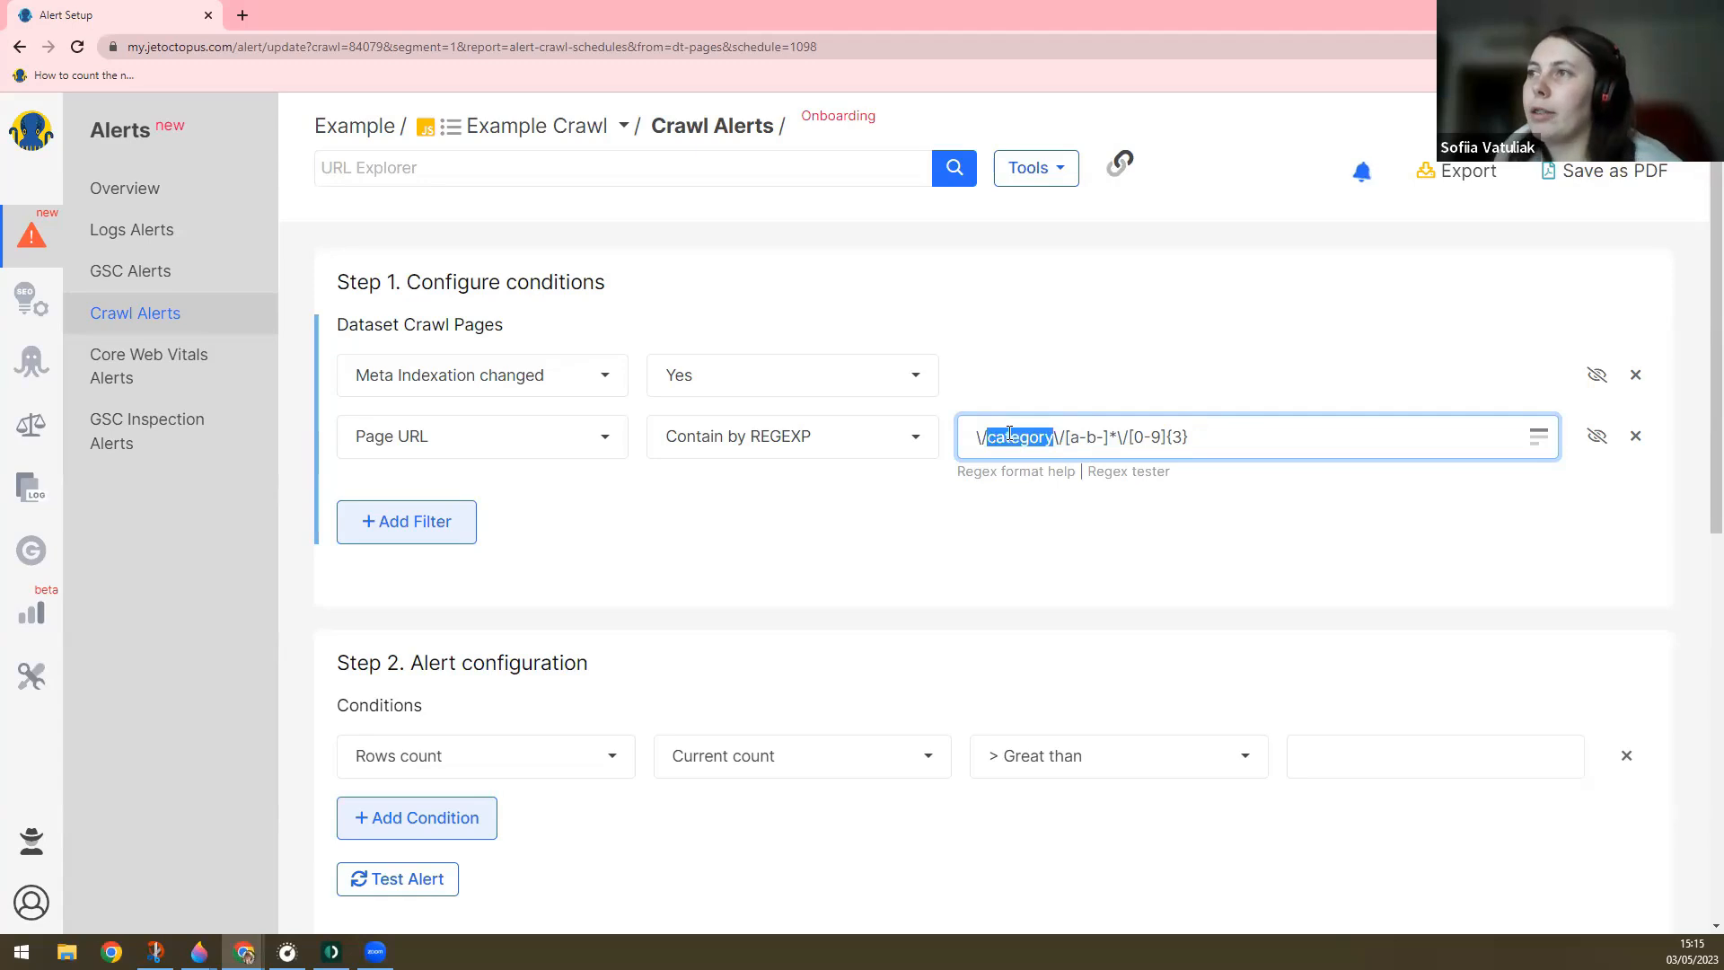
pyautogui.moveTo(1106, 436)
pyautogui.mouseDown()
pyautogui.moveTo(1069, 437)
pyautogui.moveTo(1096, 437)
pyautogui.mouseUp()
pyautogui.click(1094, 437)
pyautogui.click(1105, 438)
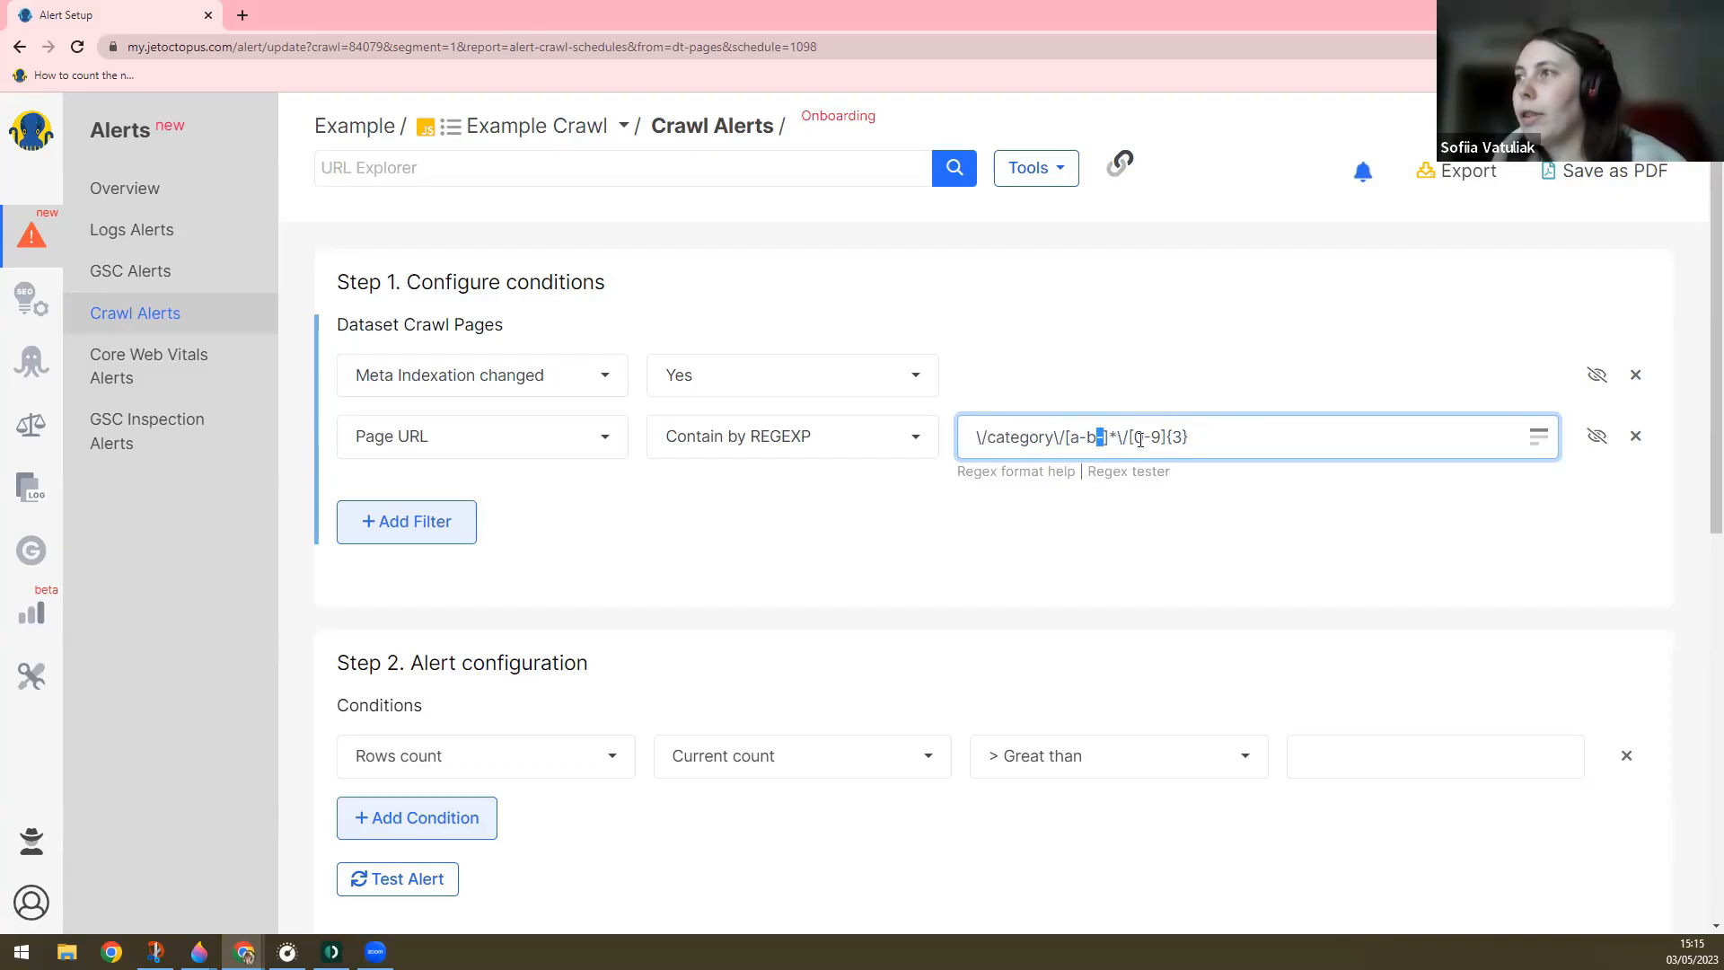
pyautogui.click(1124, 437)
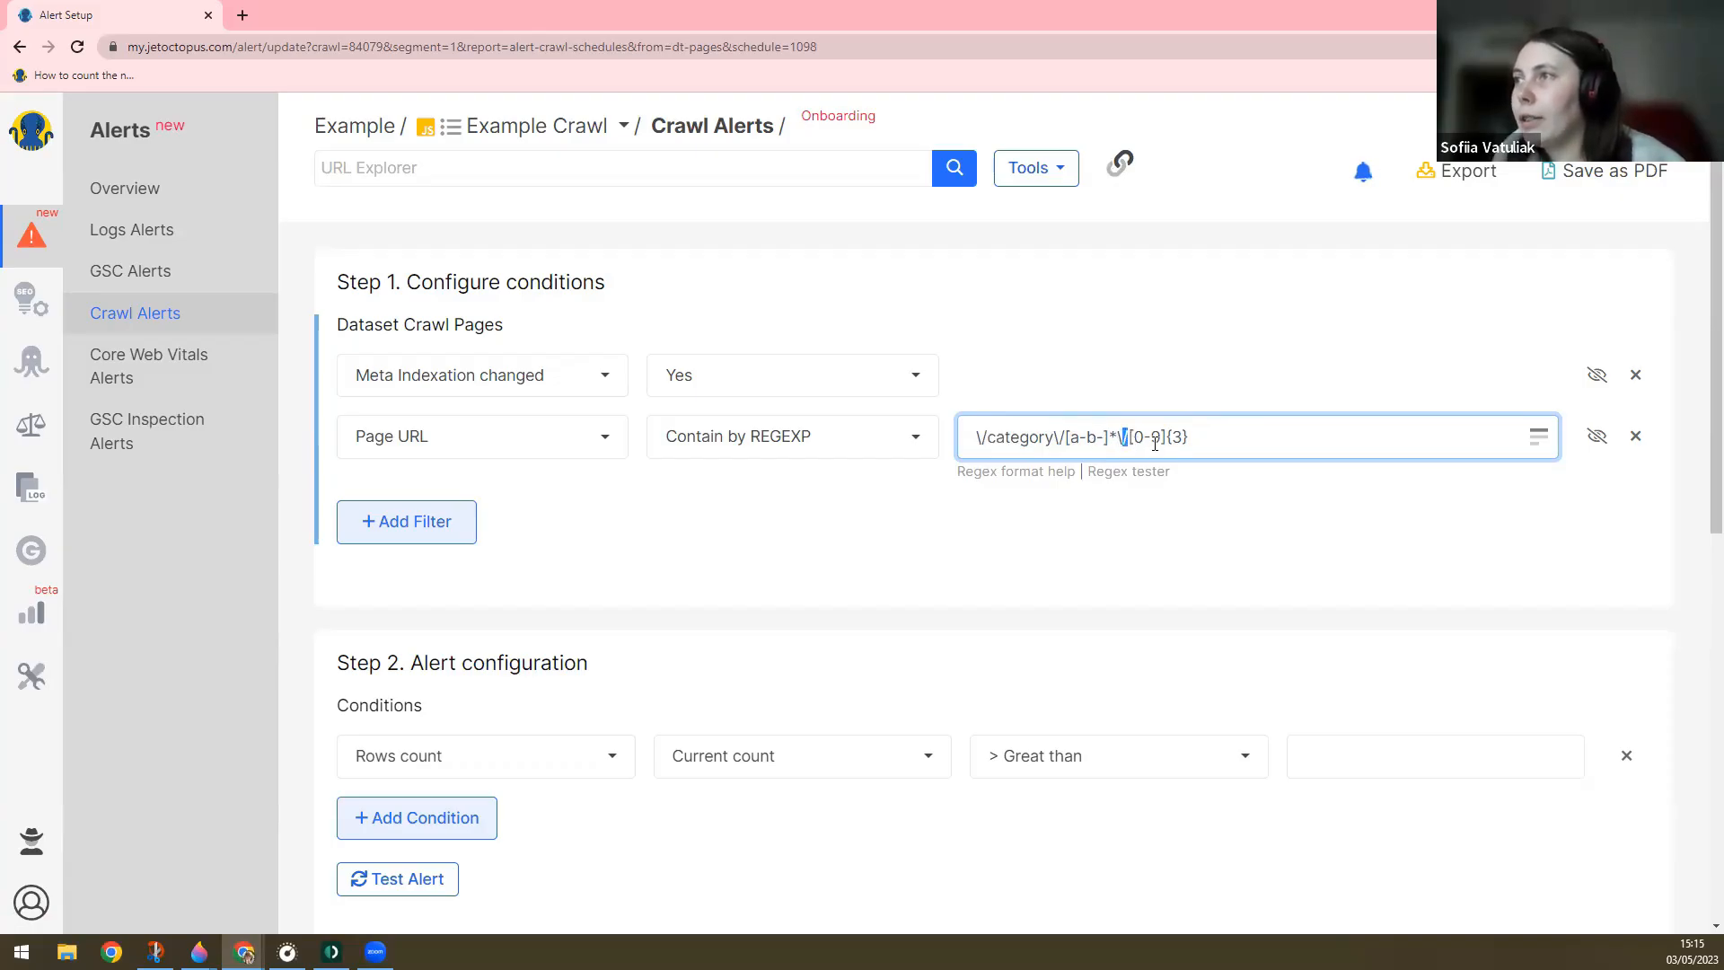
pyautogui.moveTo(1161, 437); pyautogui.dragTo(1129, 437)
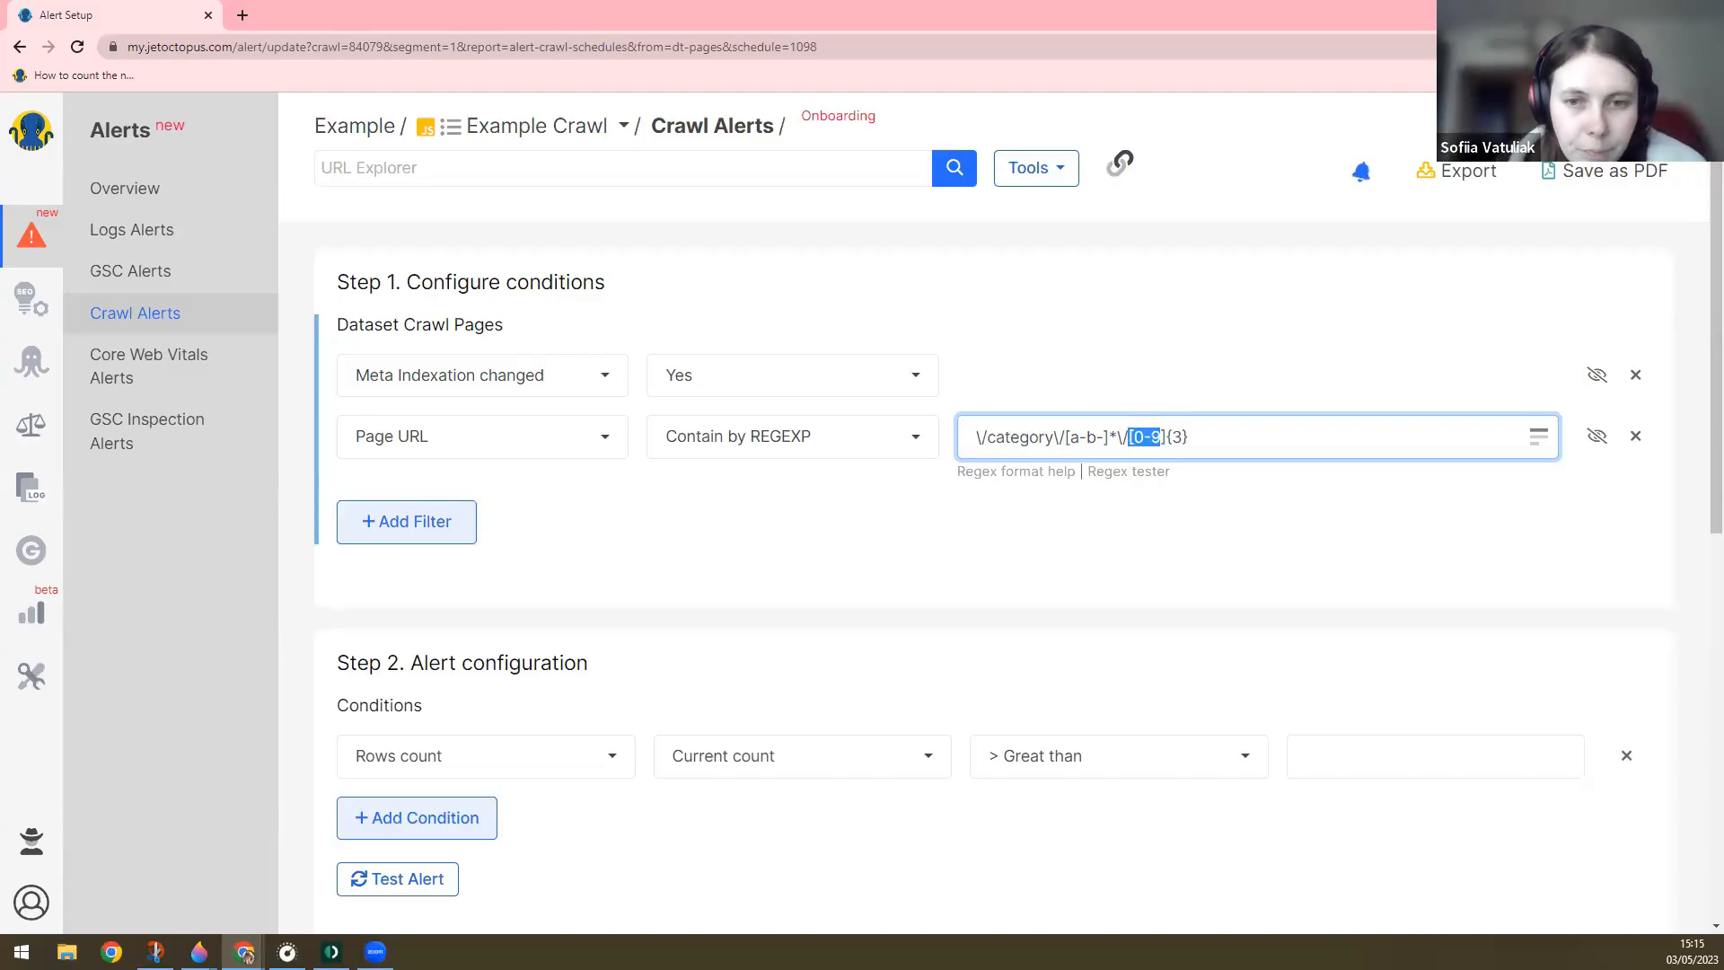
pyautogui.click(783, 567)
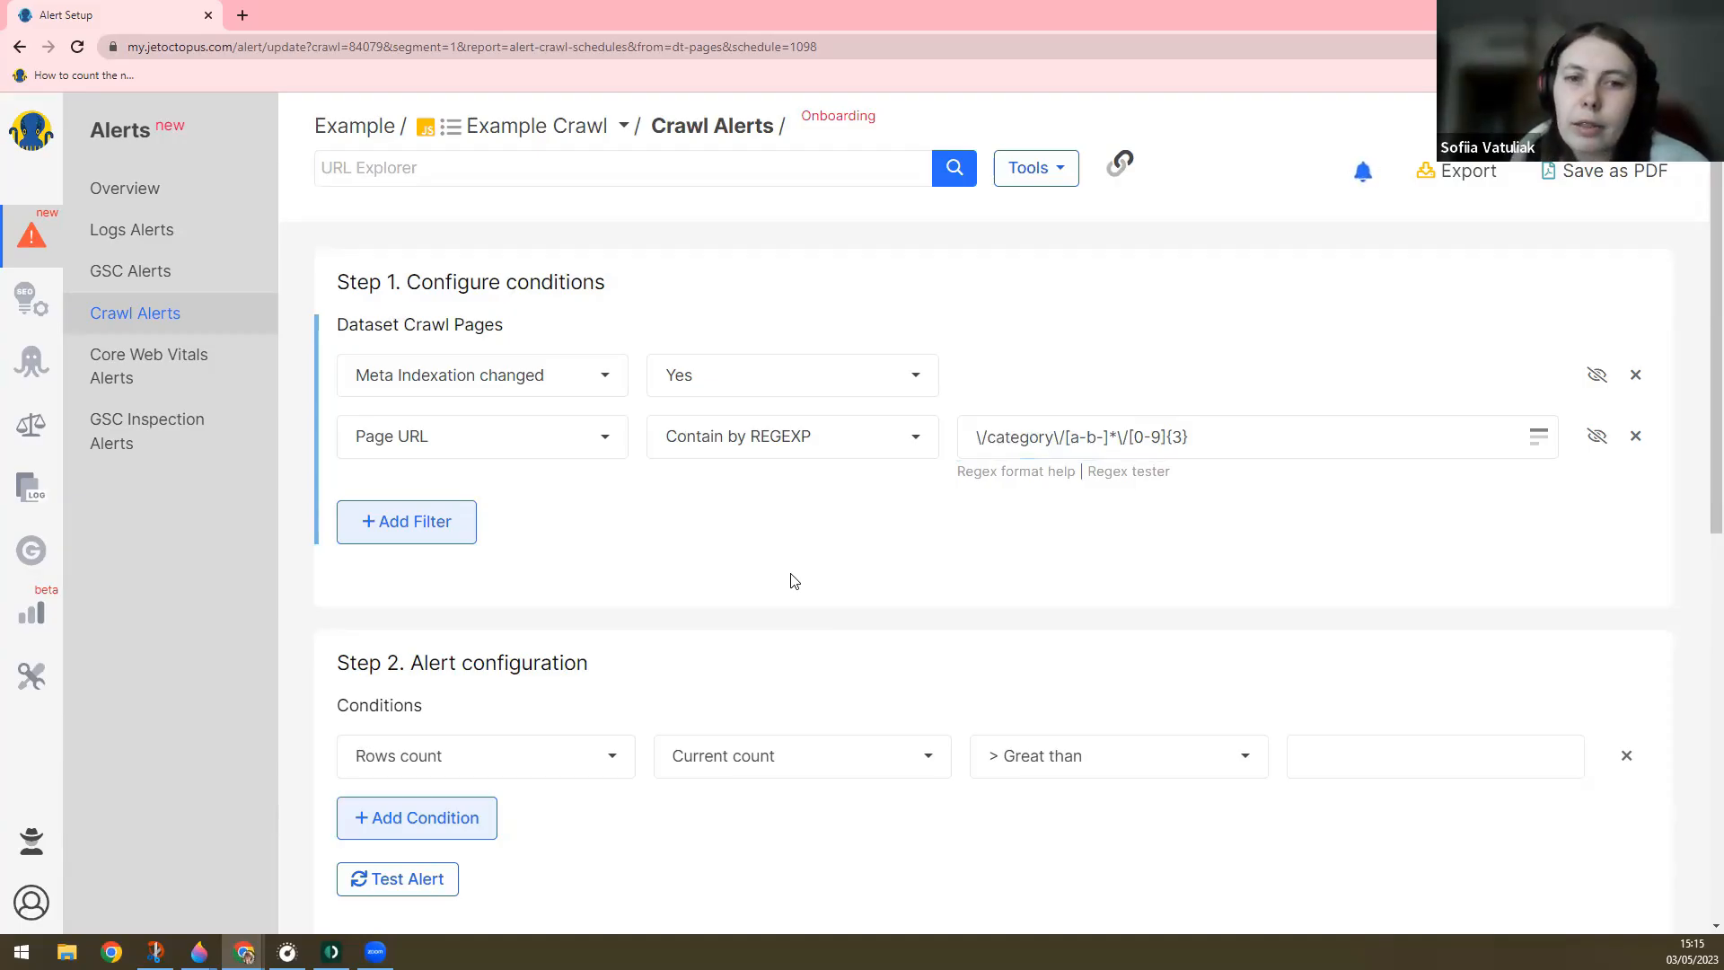
# - Set the alert condition so that the current rows count must be greater than 0
pyautogui.tripleClick(500, 672)
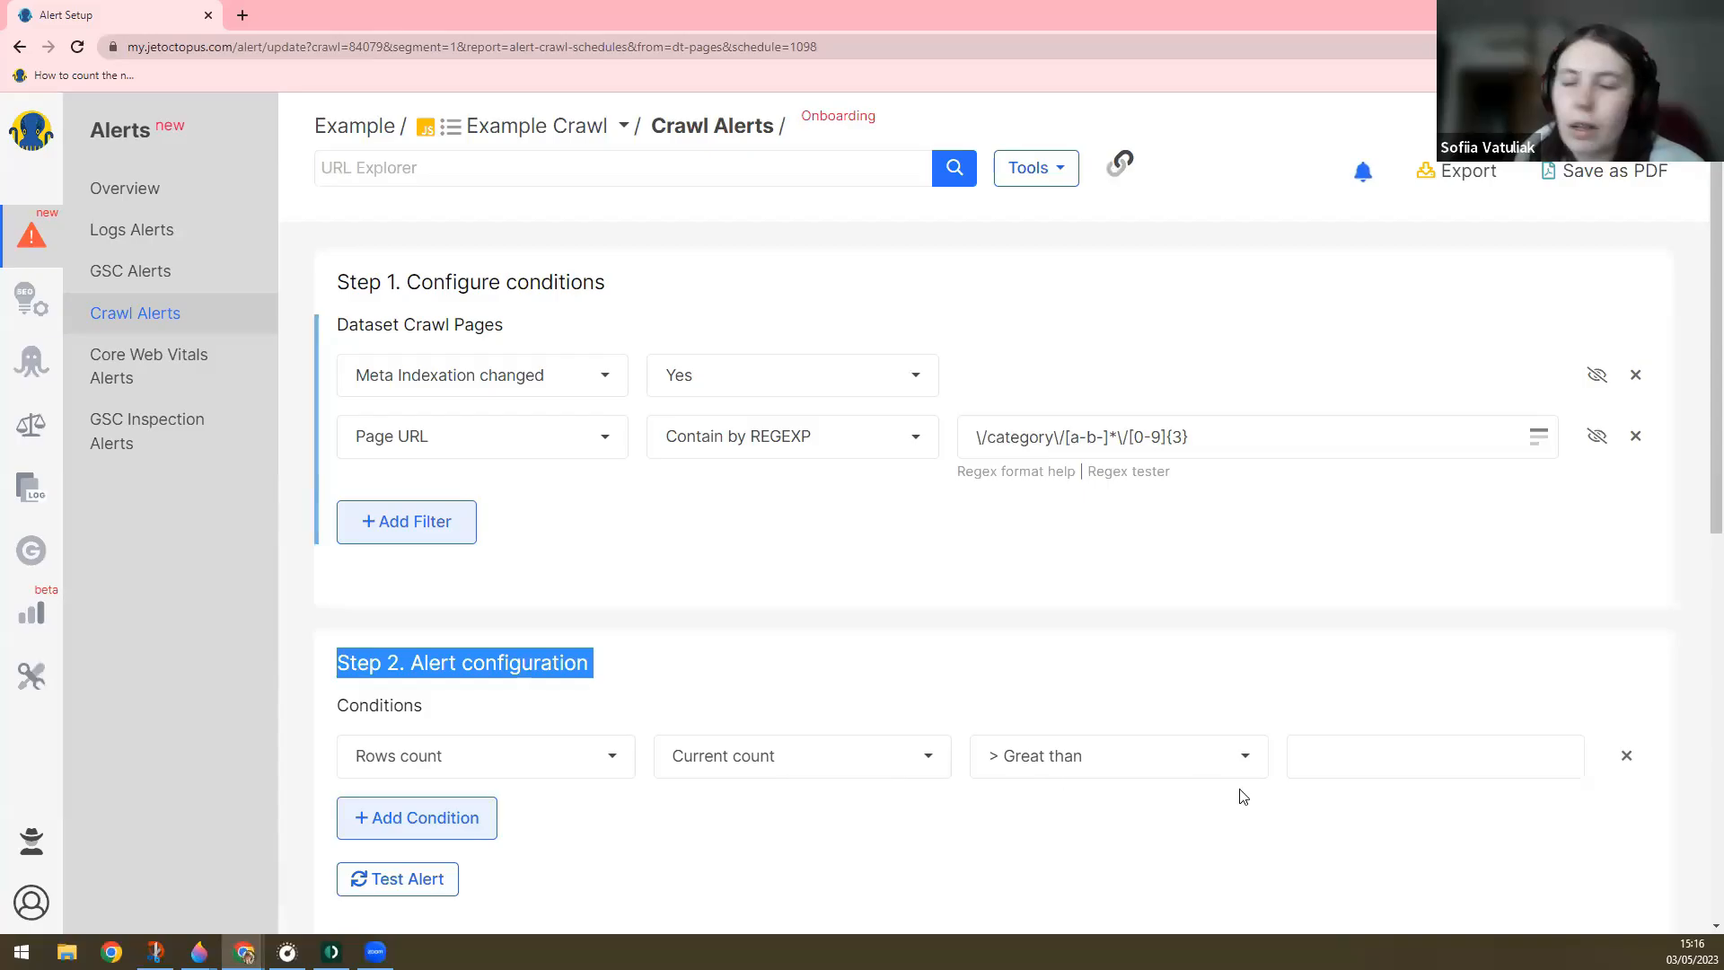
pyautogui.click(1438, 757)
pyautogui.write('0')
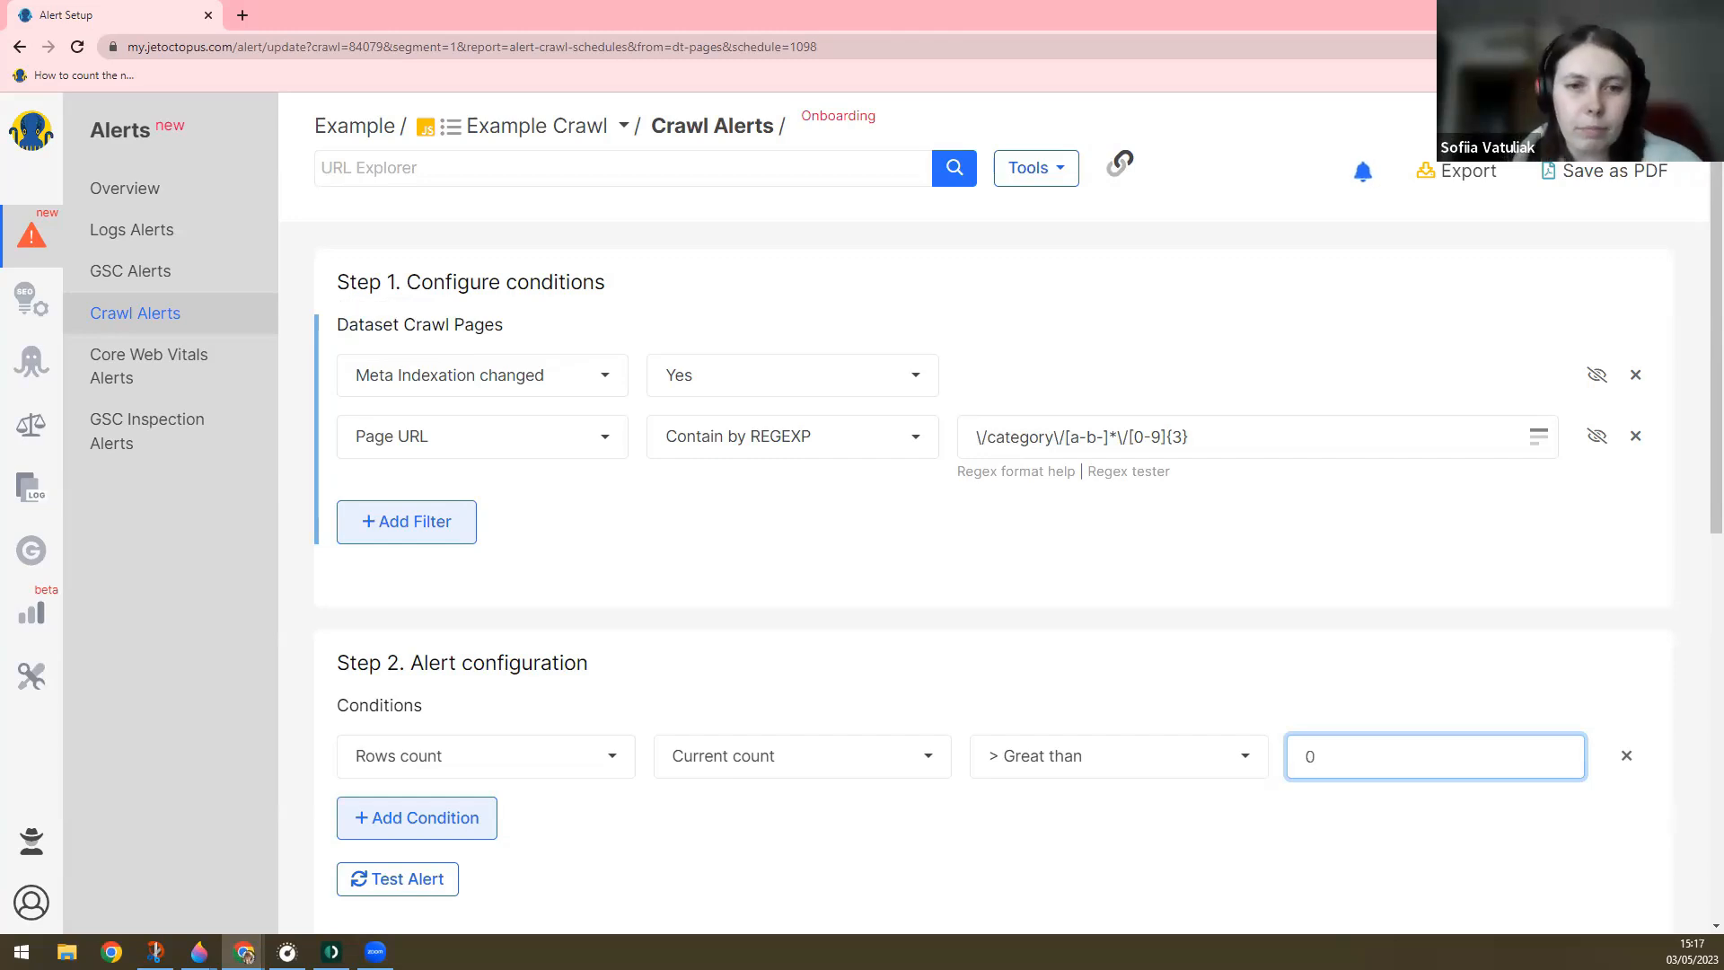
pyautogui.scroll(-4, 1012, 635)
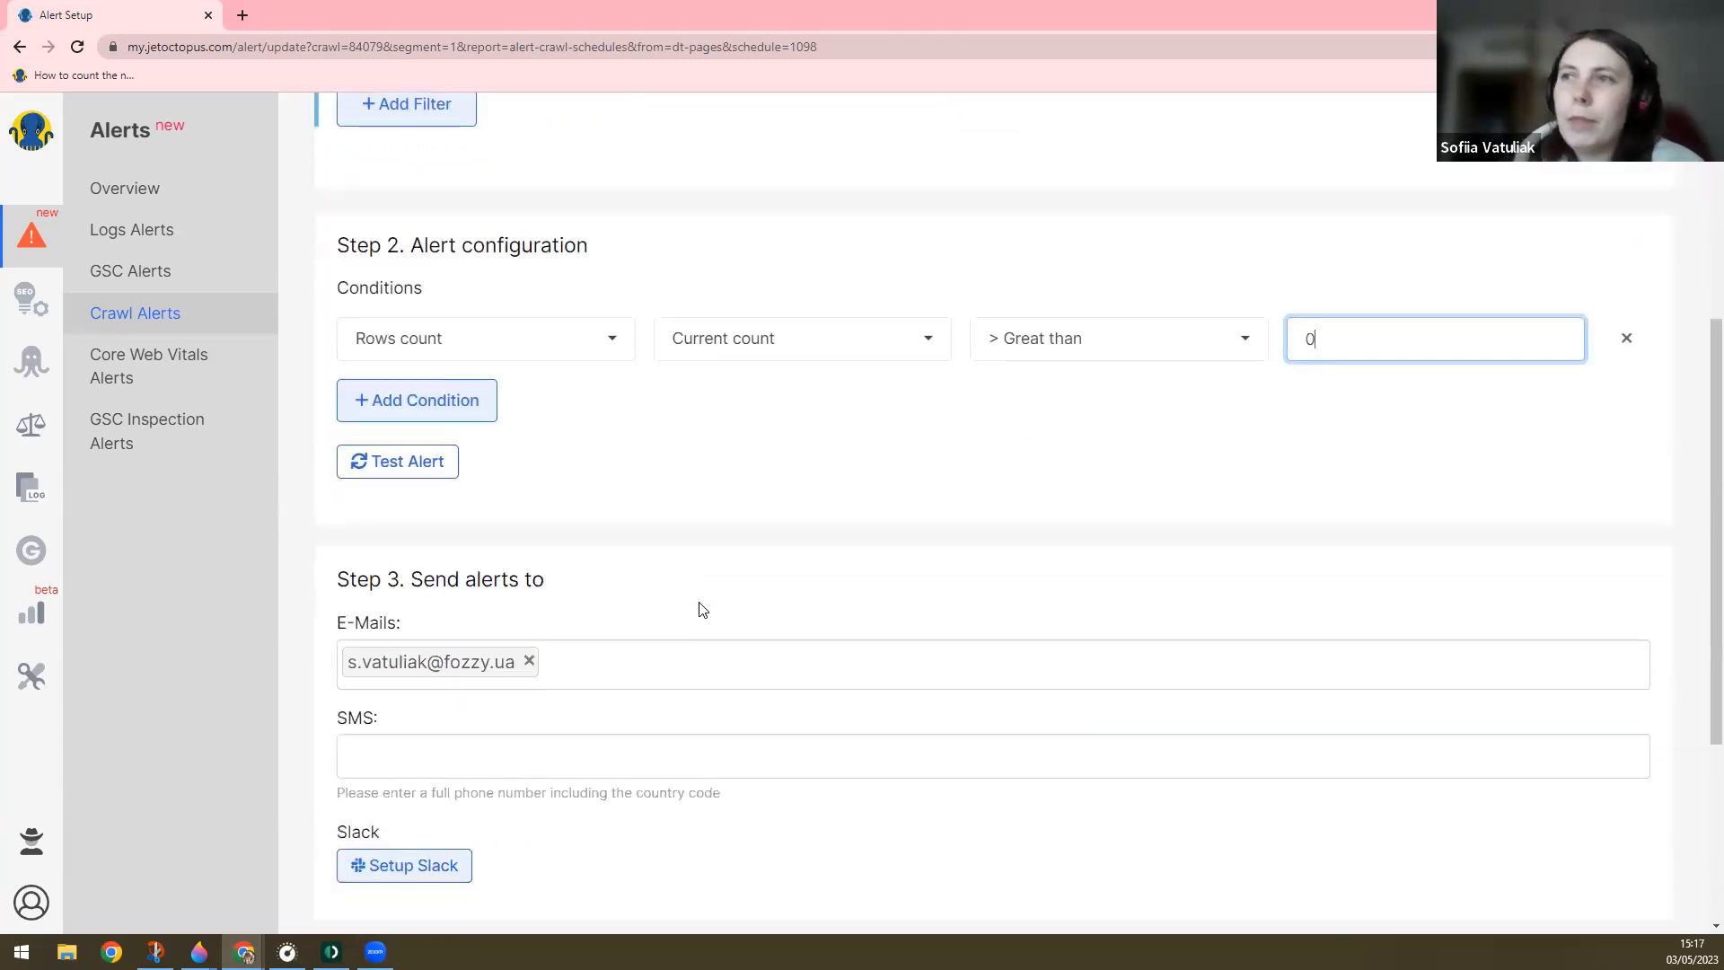
pyautogui.scroll(4, 700, 605)
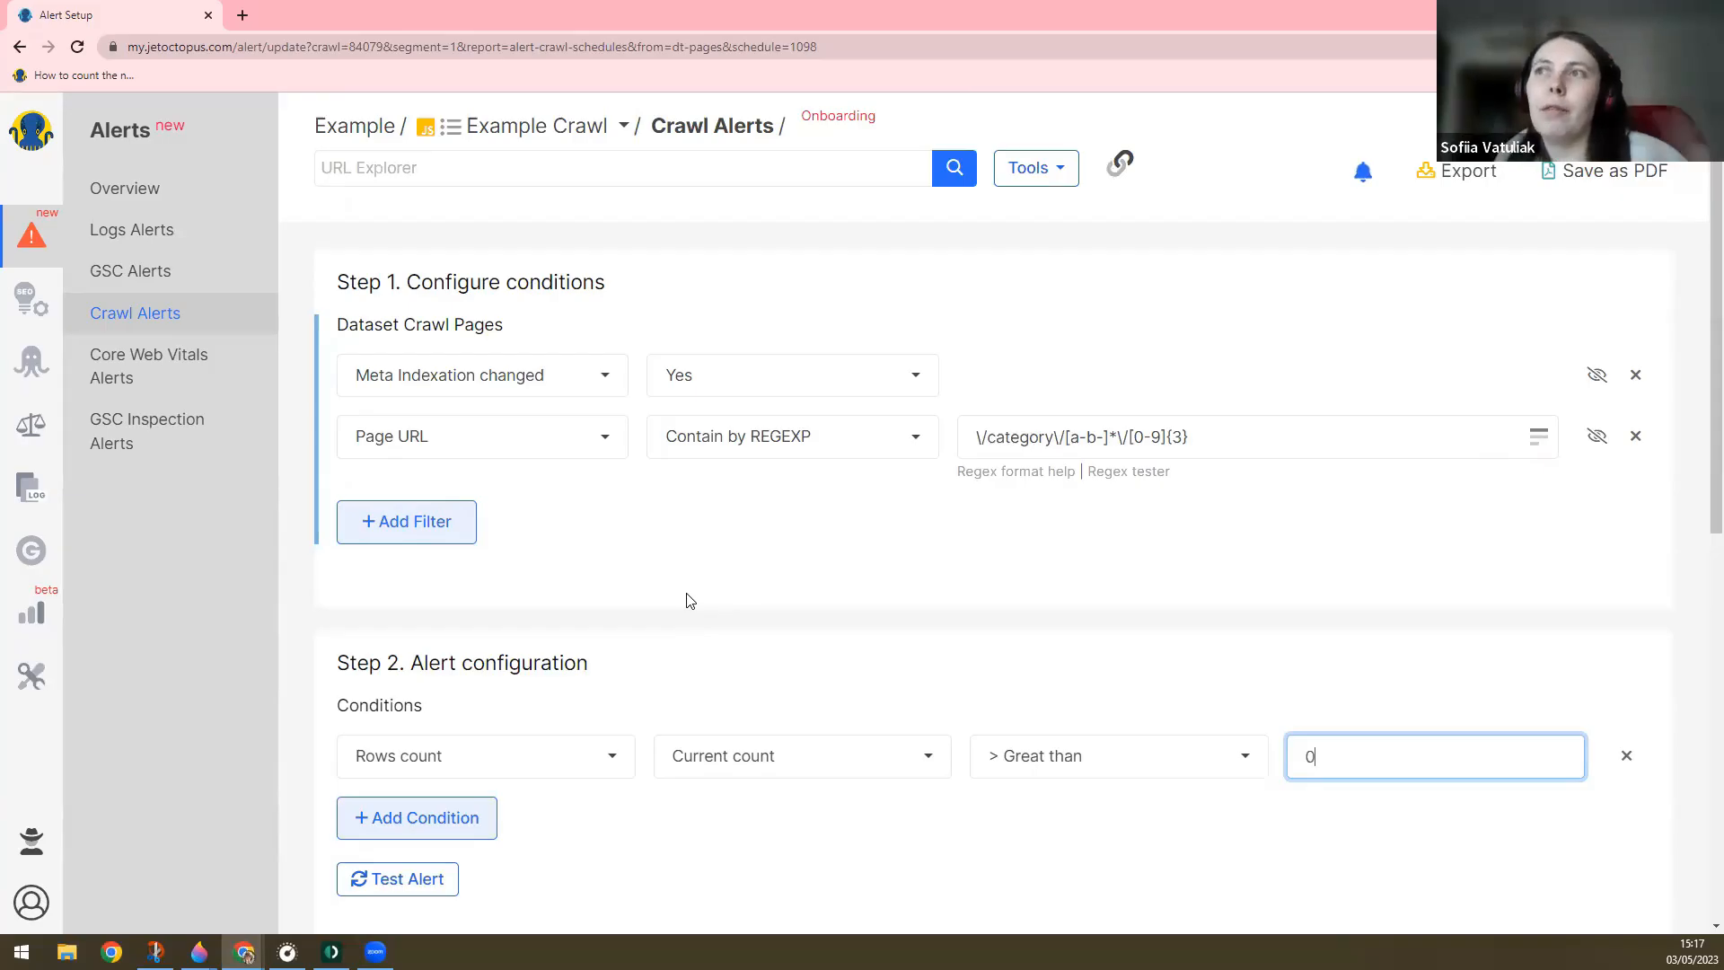
pyautogui.scroll(-8, 754, 577)
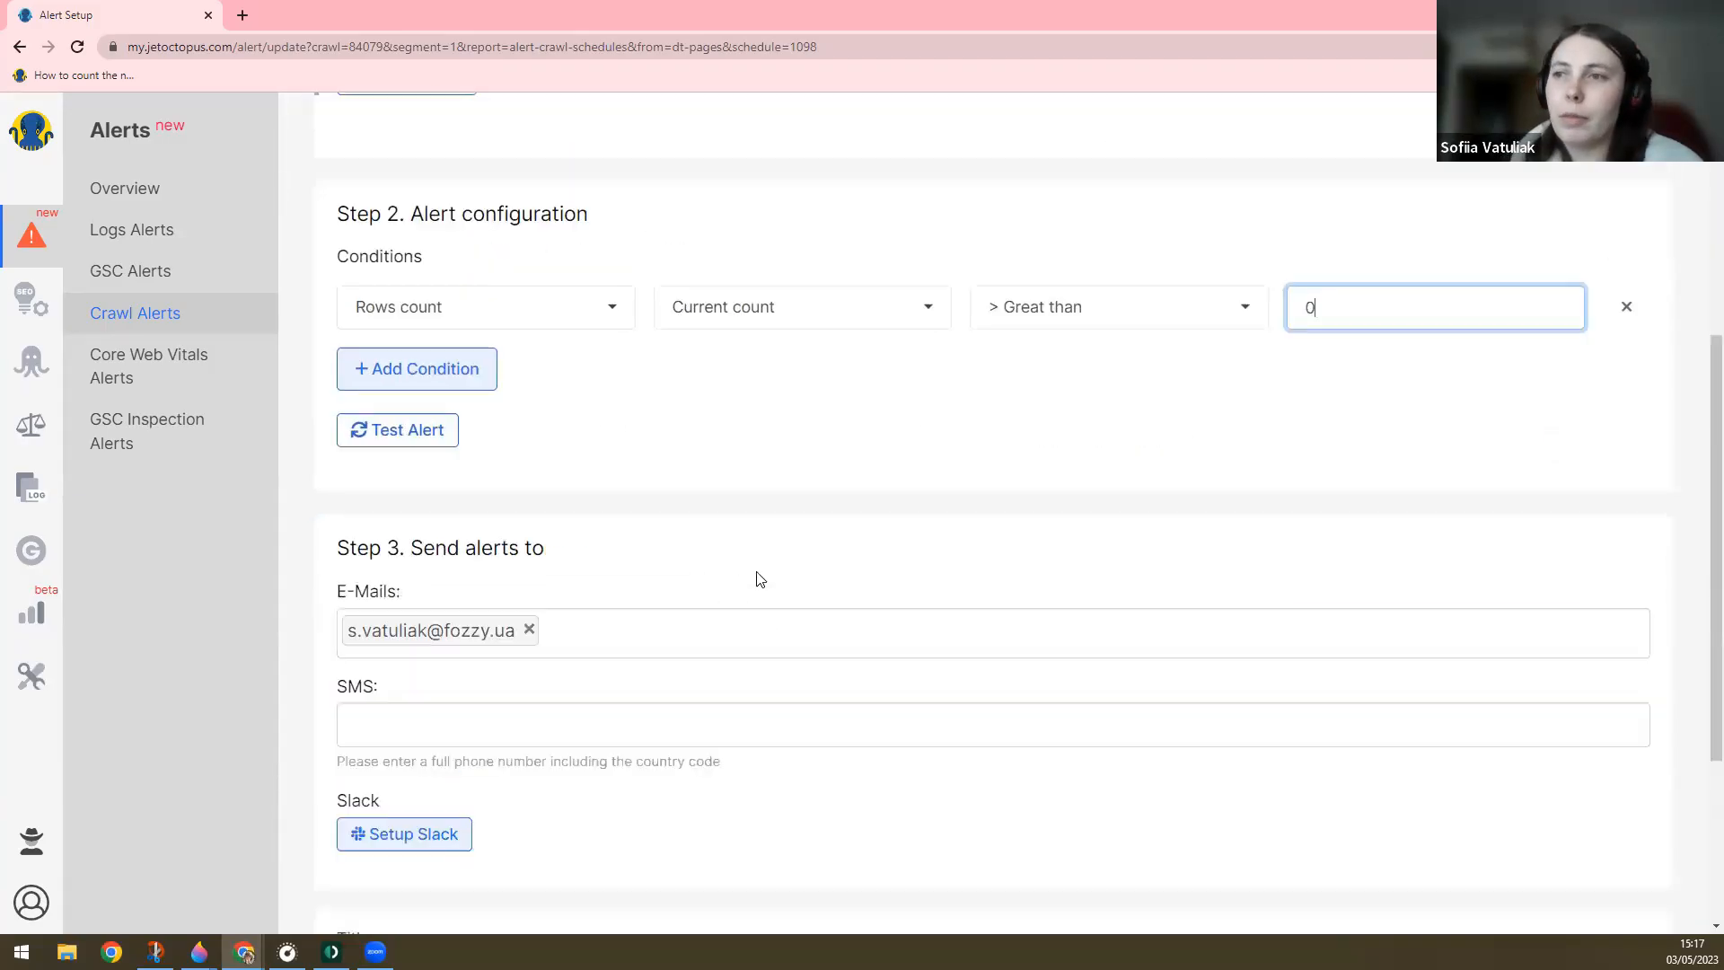
# - Title the crawl alert "JS Indexation Rules" and save it
pyautogui.click(404, 679)
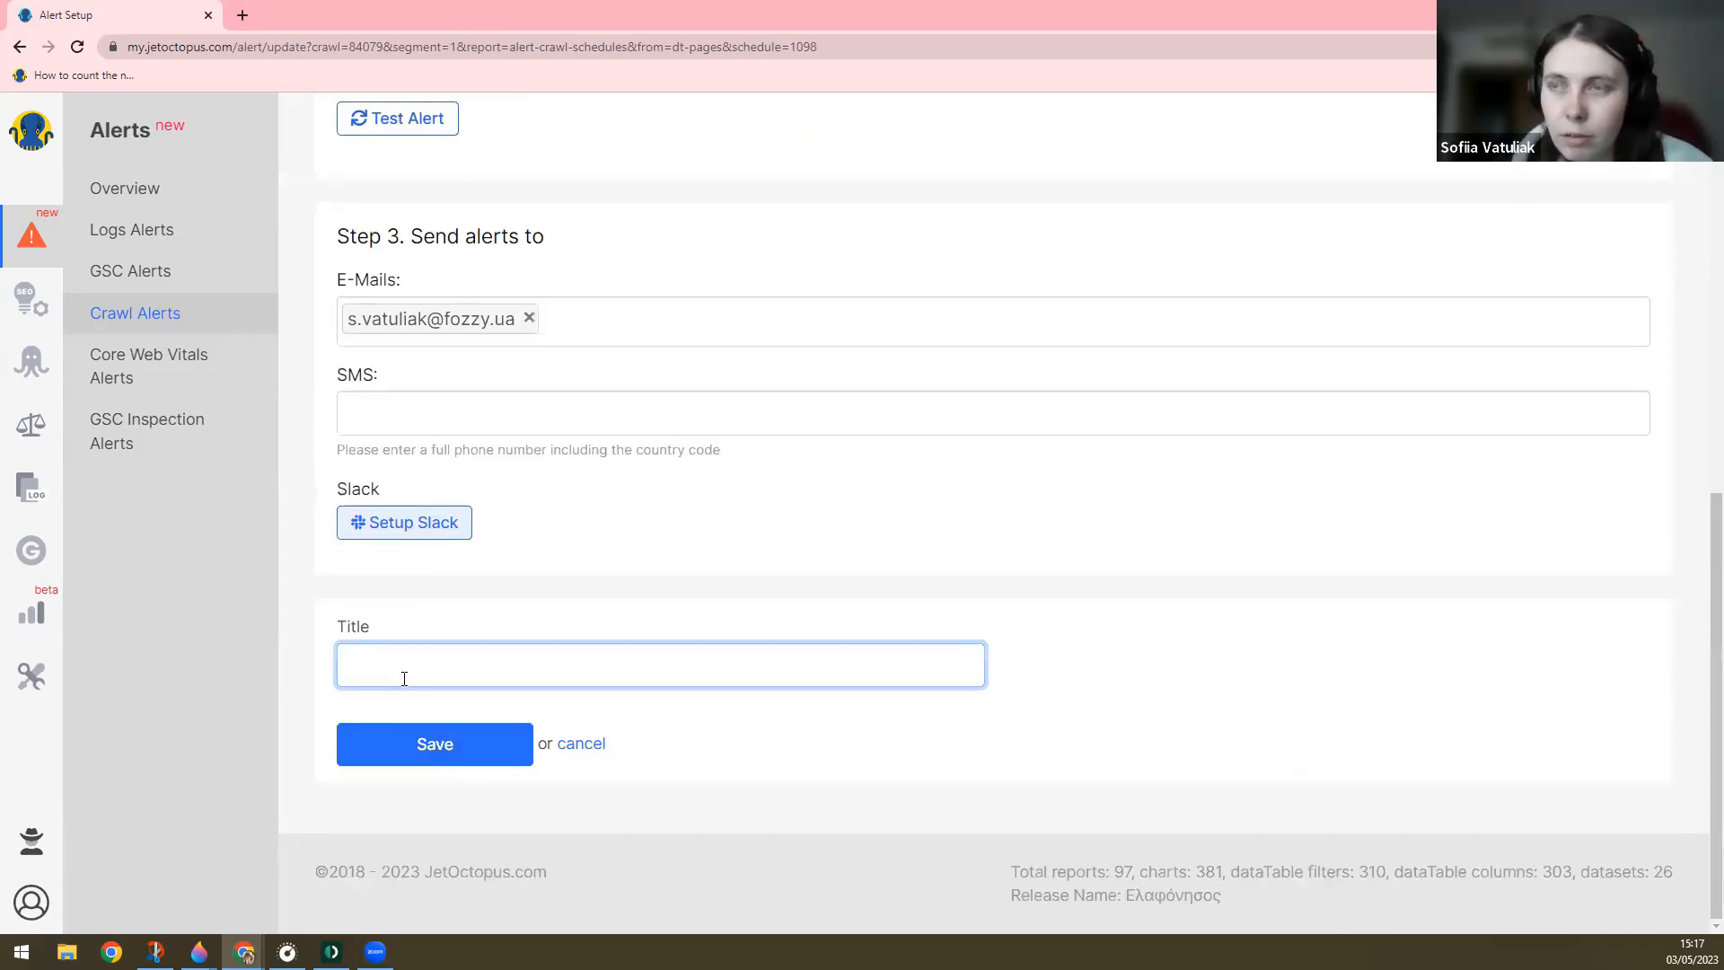
pyautogui.write('JS Inr')
pyautogui.press('BackSpace')
pyautogui.write('dexation Rules')
pyautogui.click(436, 754)
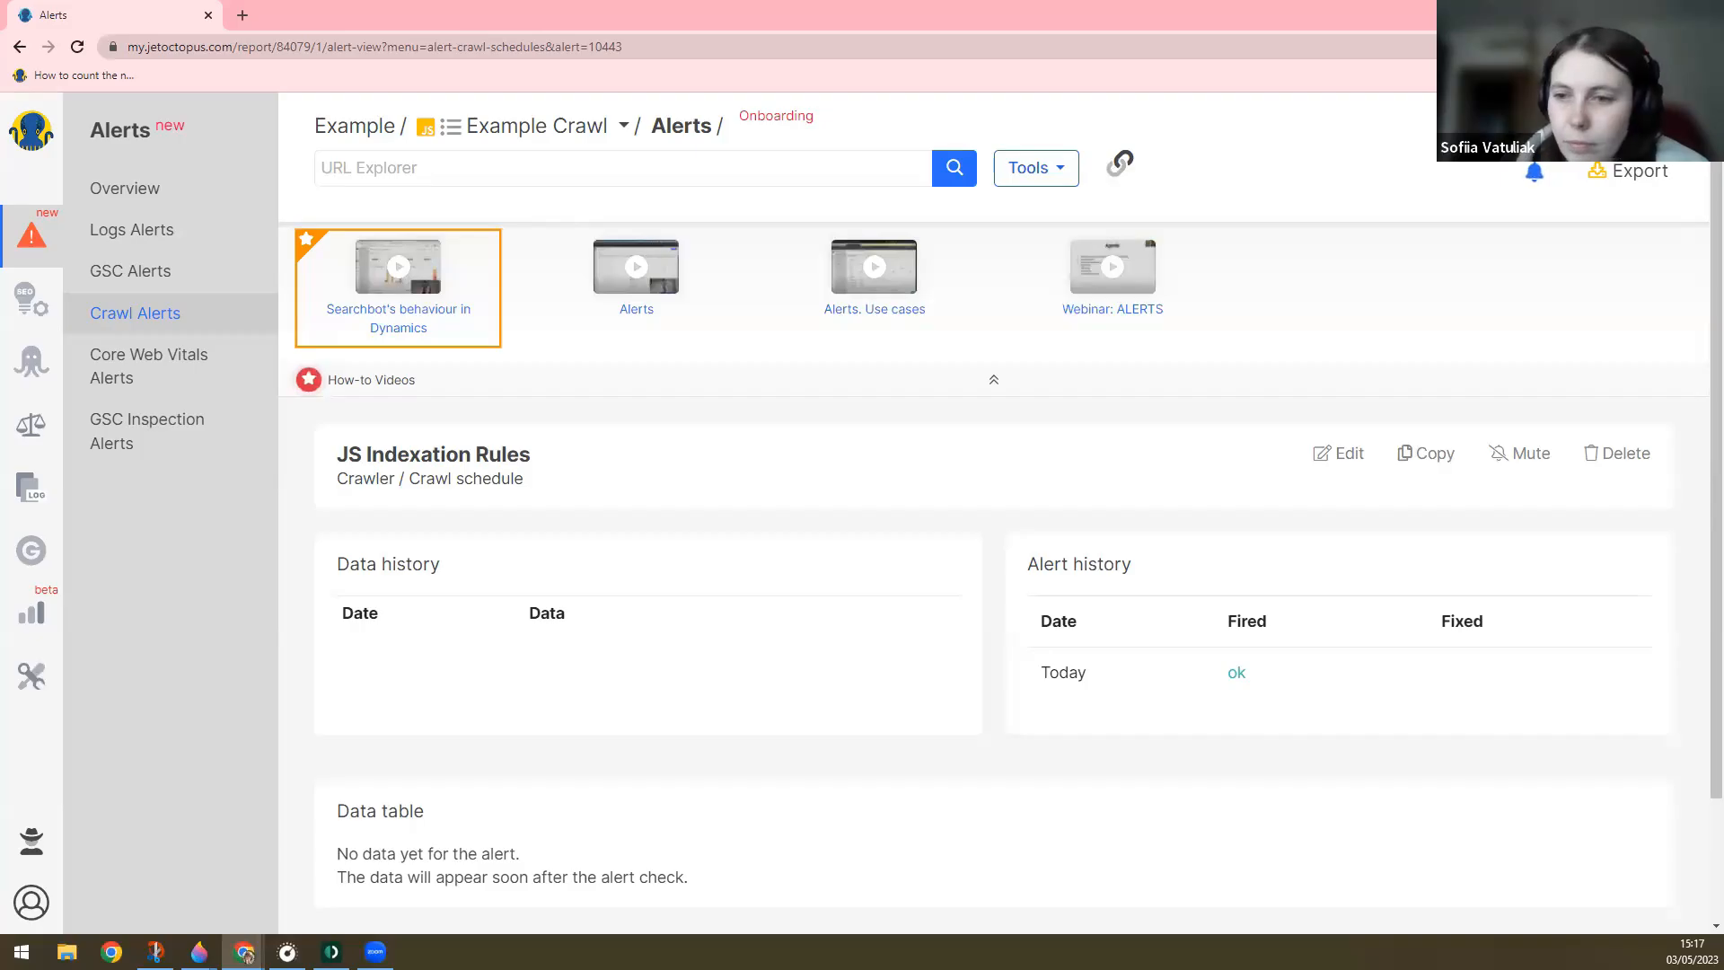
# - Go to the Core Web Vitals alerts and start a new CWV alert for the existing CWV schedule
pyautogui.click(134, 377)
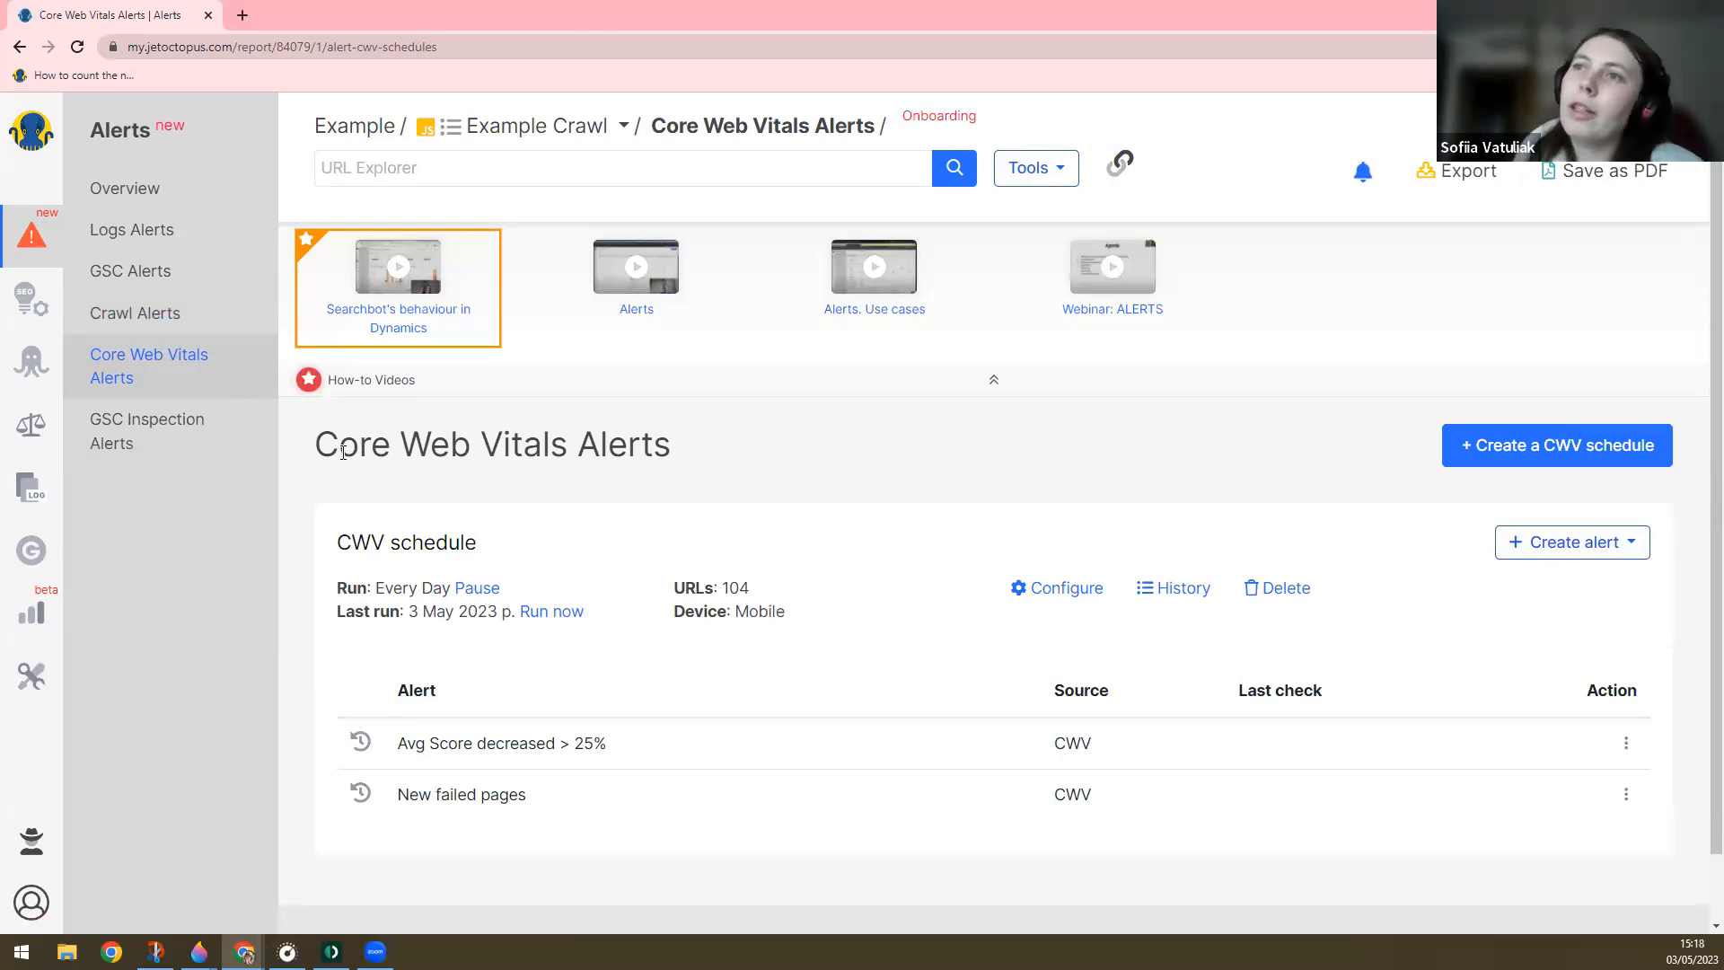
pyautogui.tripleClick(343, 452)
pyautogui.tripleClick(371, 444)
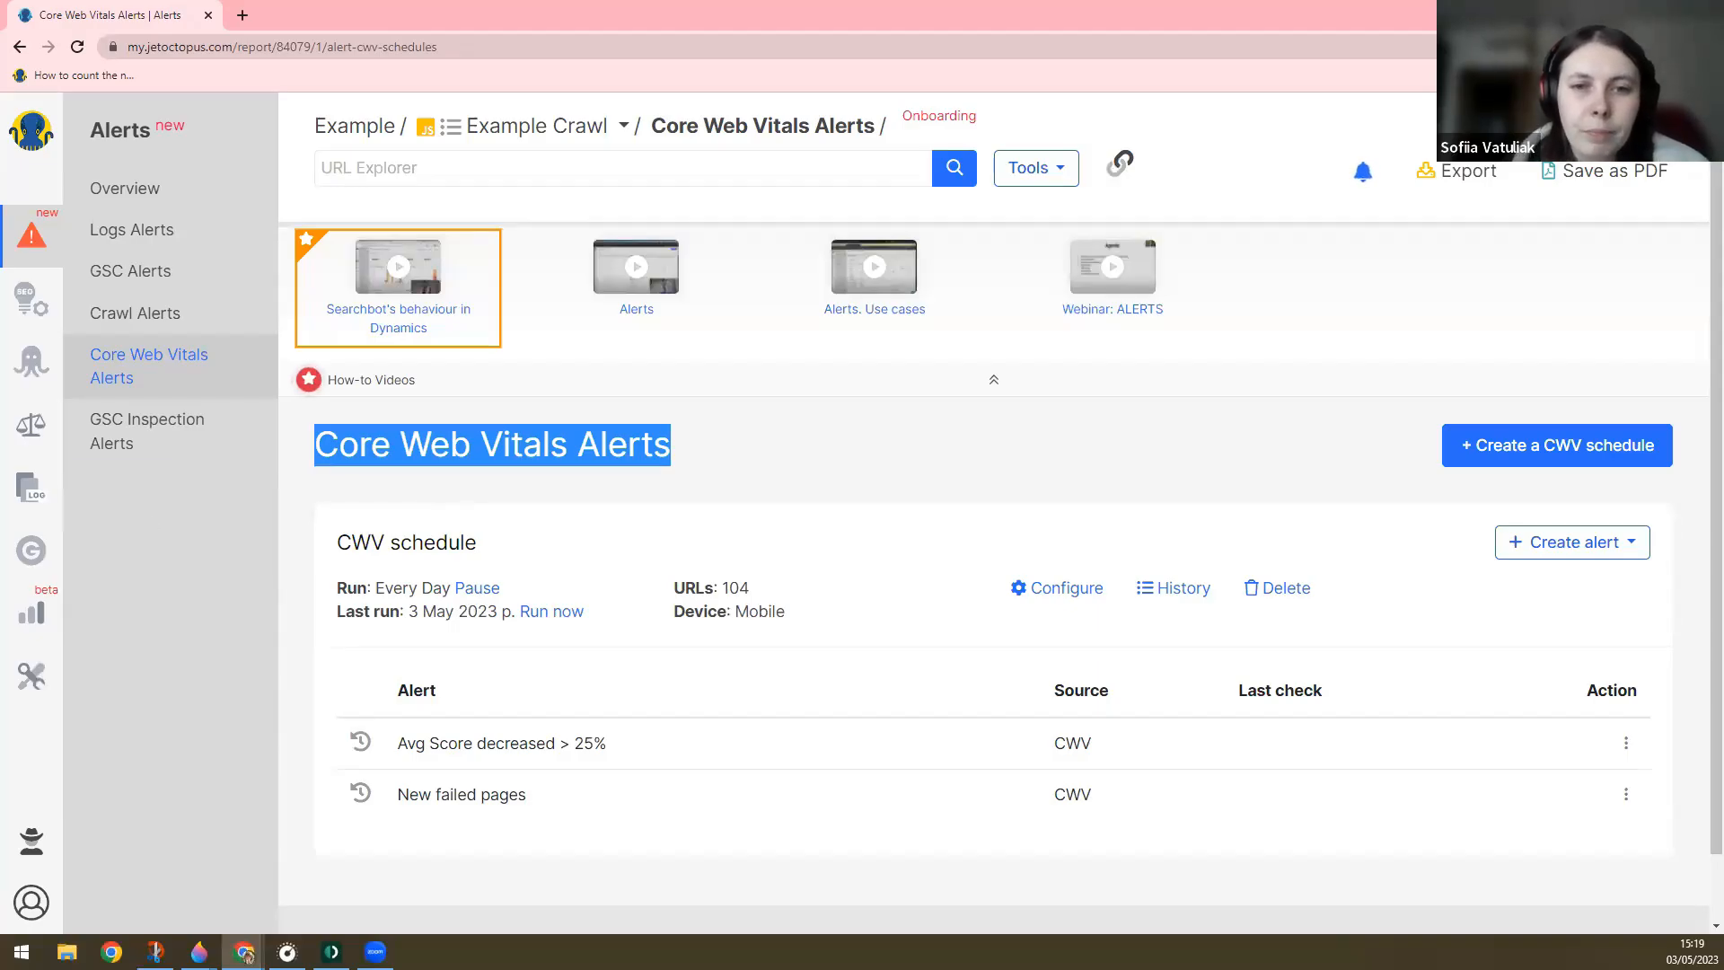
pyautogui.click(1594, 549)
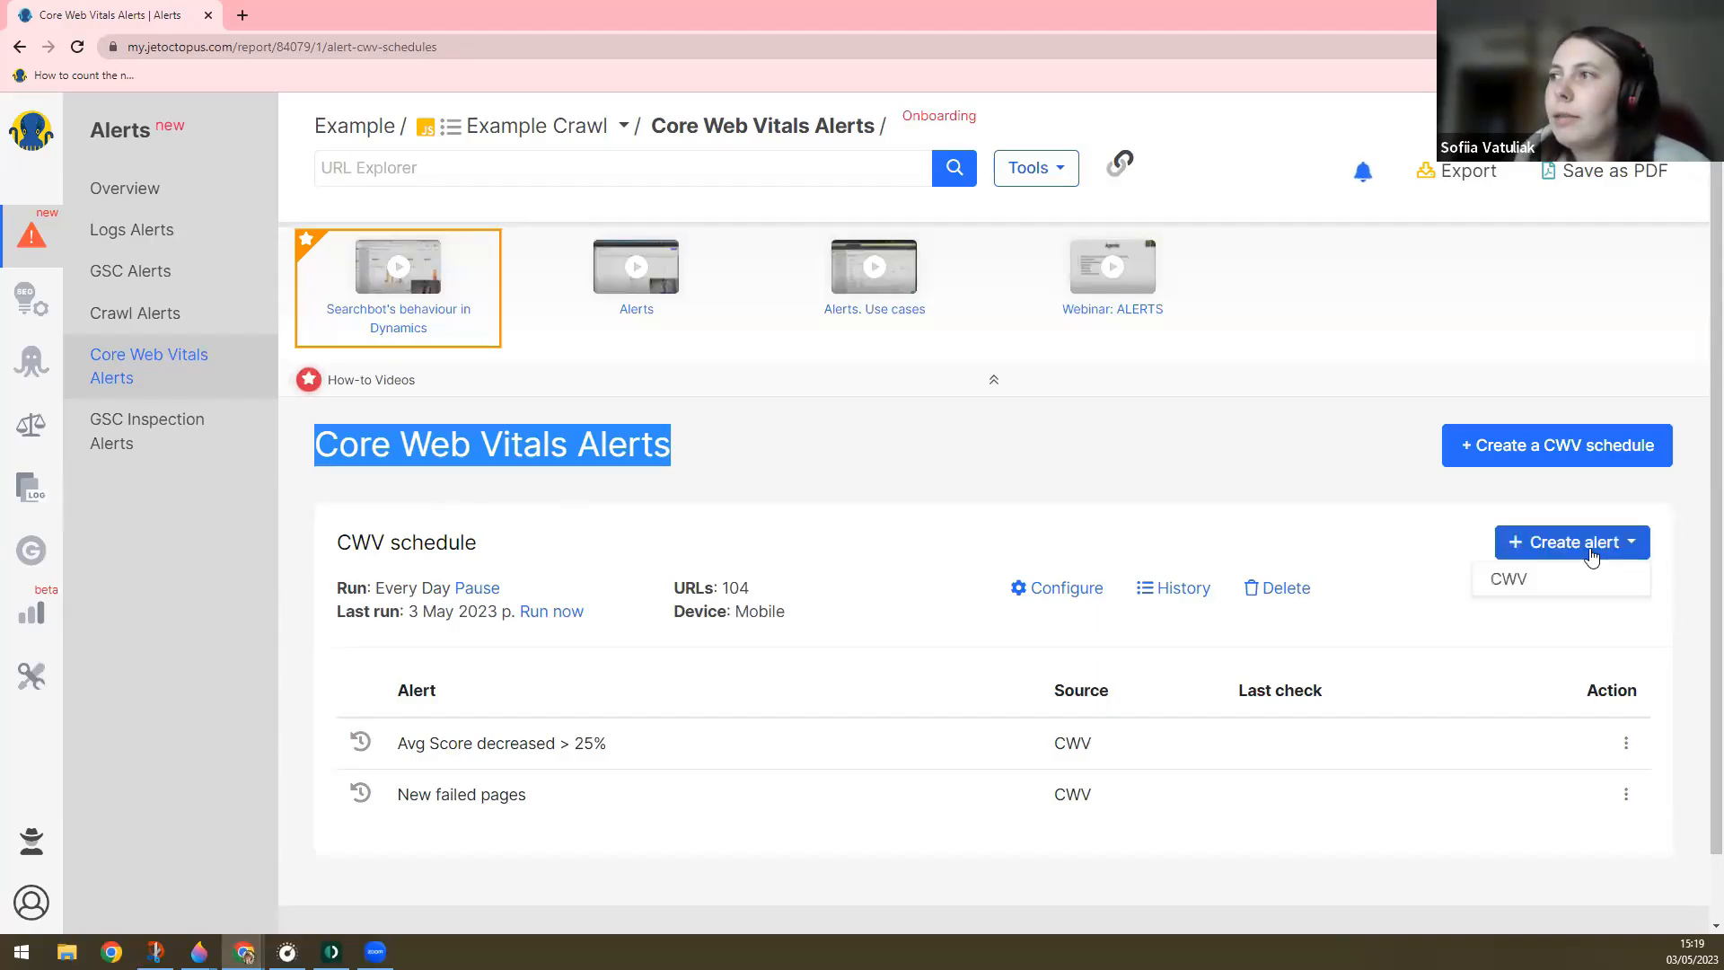
pyautogui.click(1511, 580)
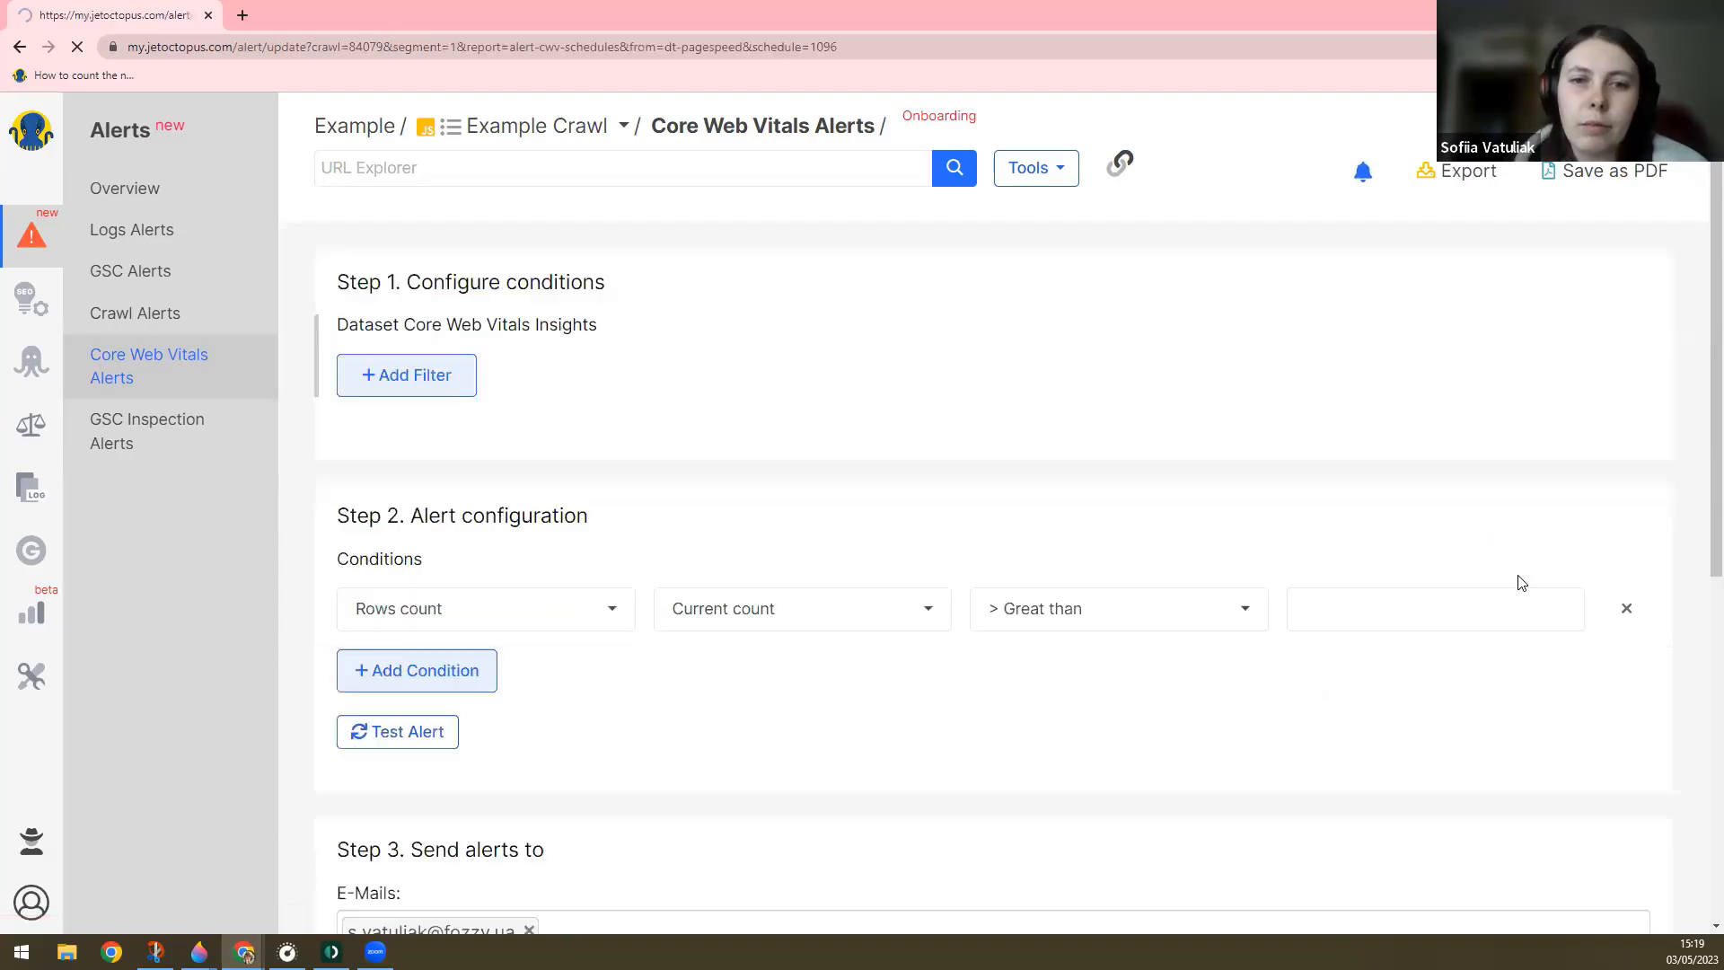
# - Add a dataset filter on the Lab Server response times (TTFB) metric
pyautogui.click(417, 374)
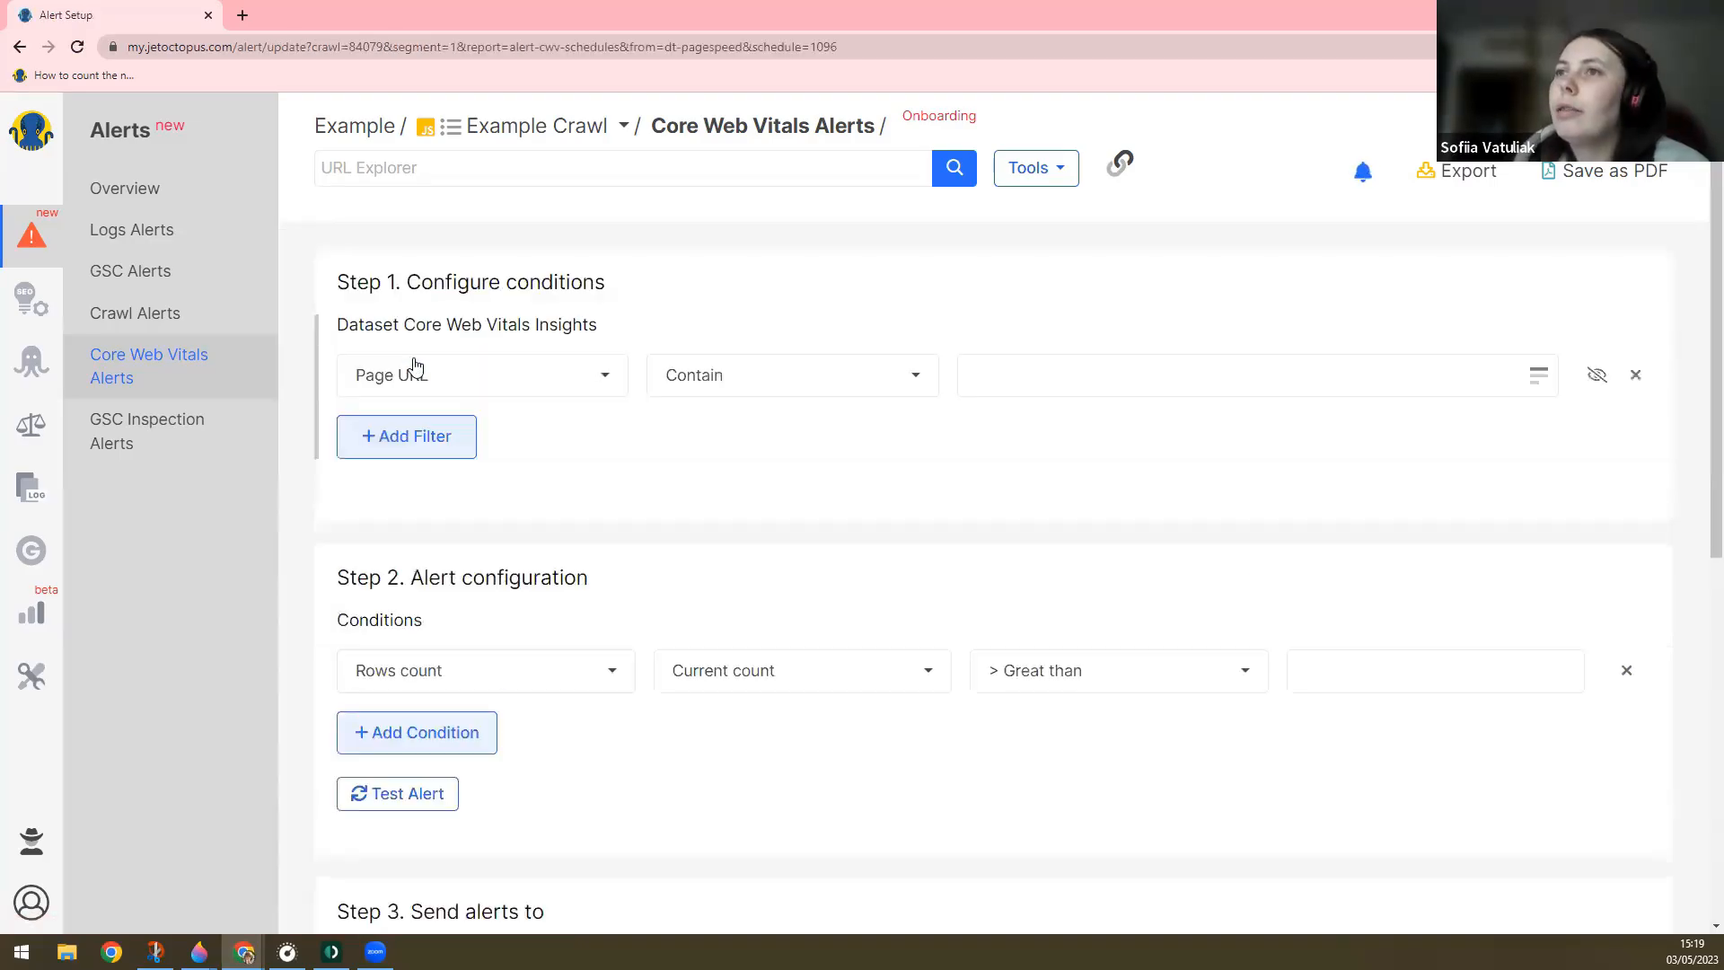
pyautogui.click(422, 373)
pyautogui.scroll(-3, 462, 433)
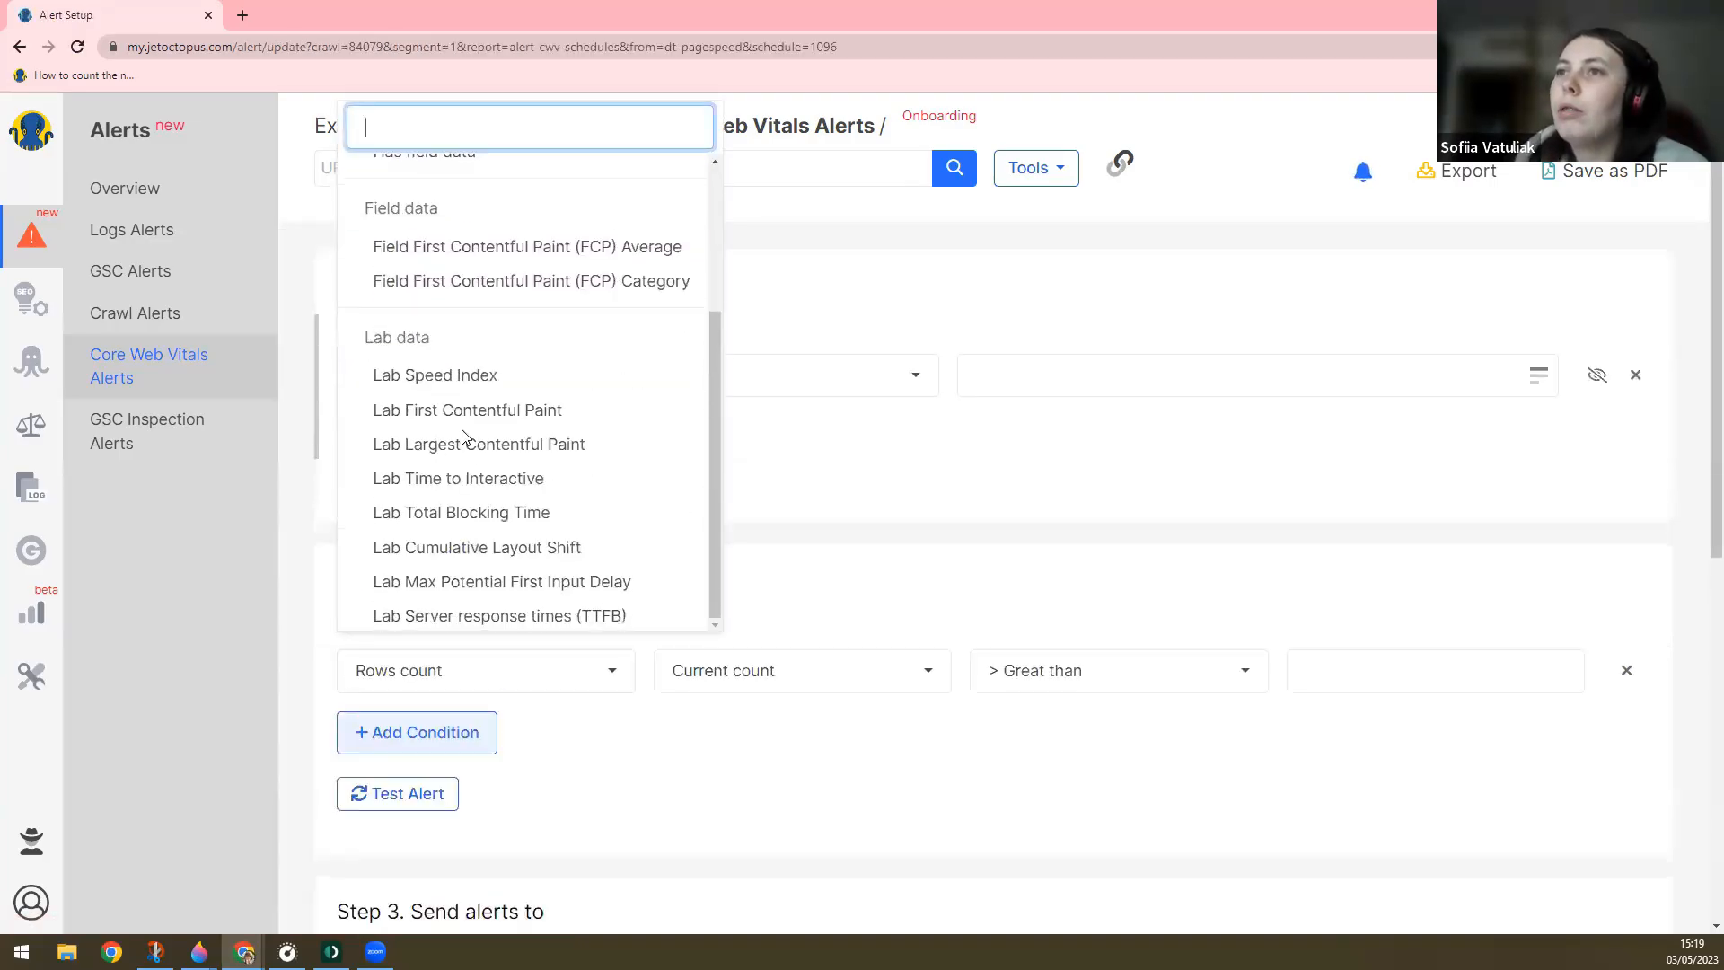
pyautogui.scroll(1, 471, 445)
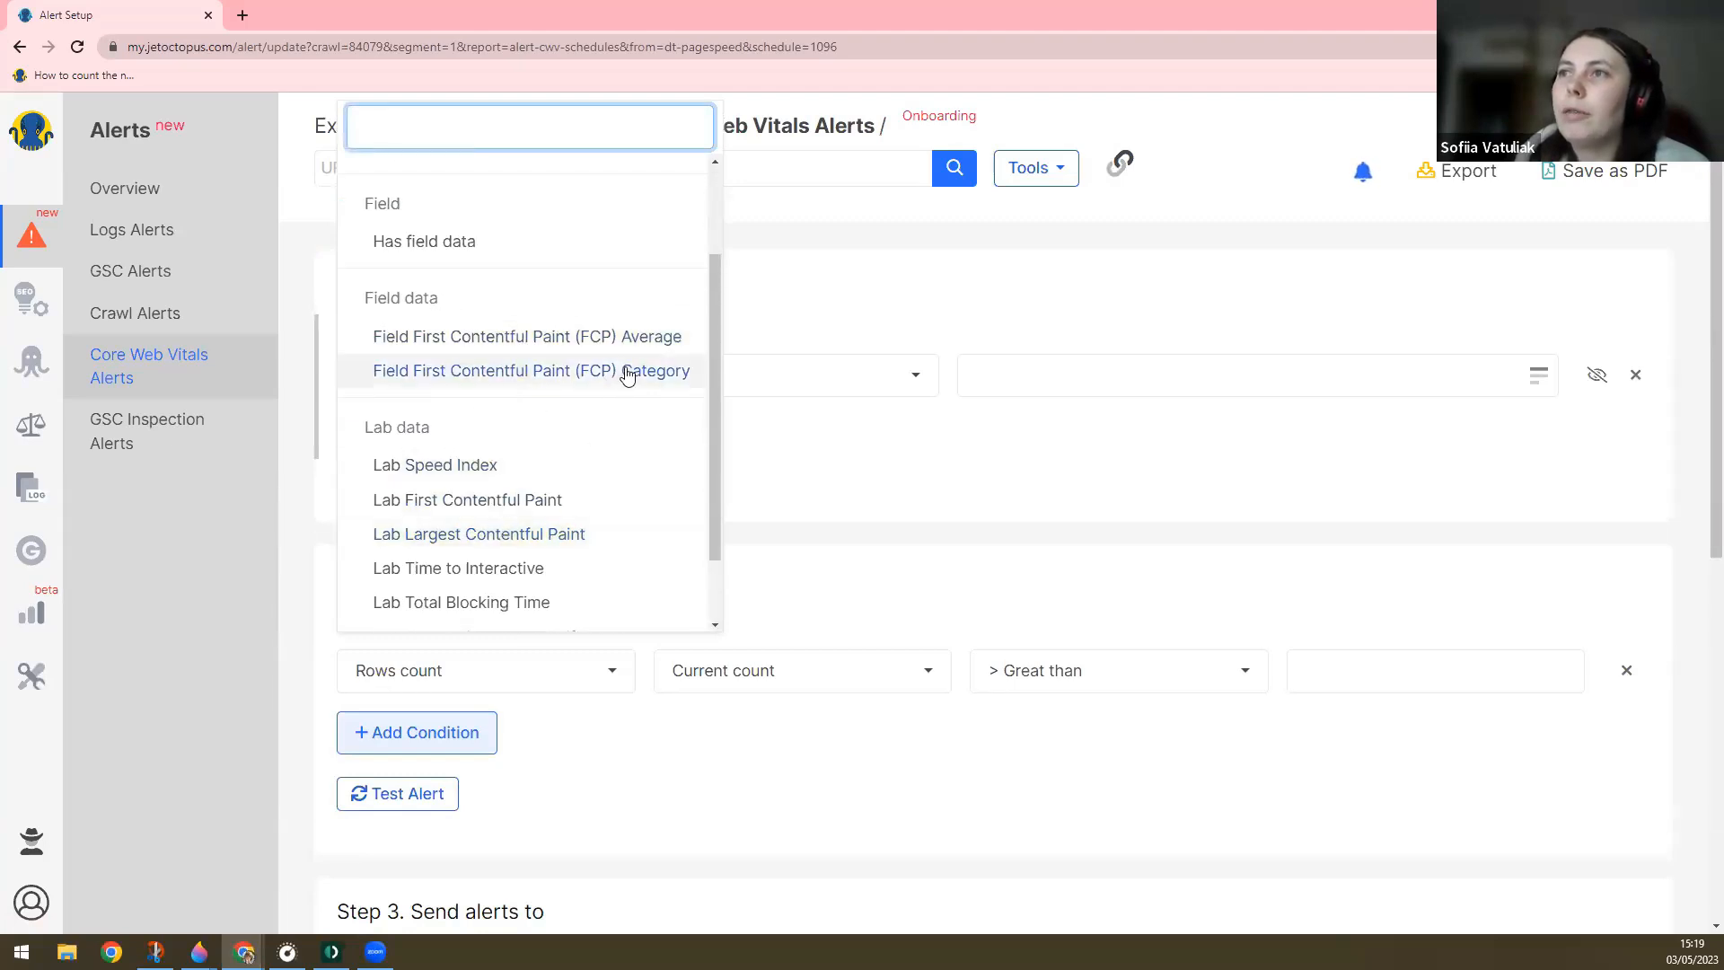
pyautogui.scroll(-1, 490, 586)
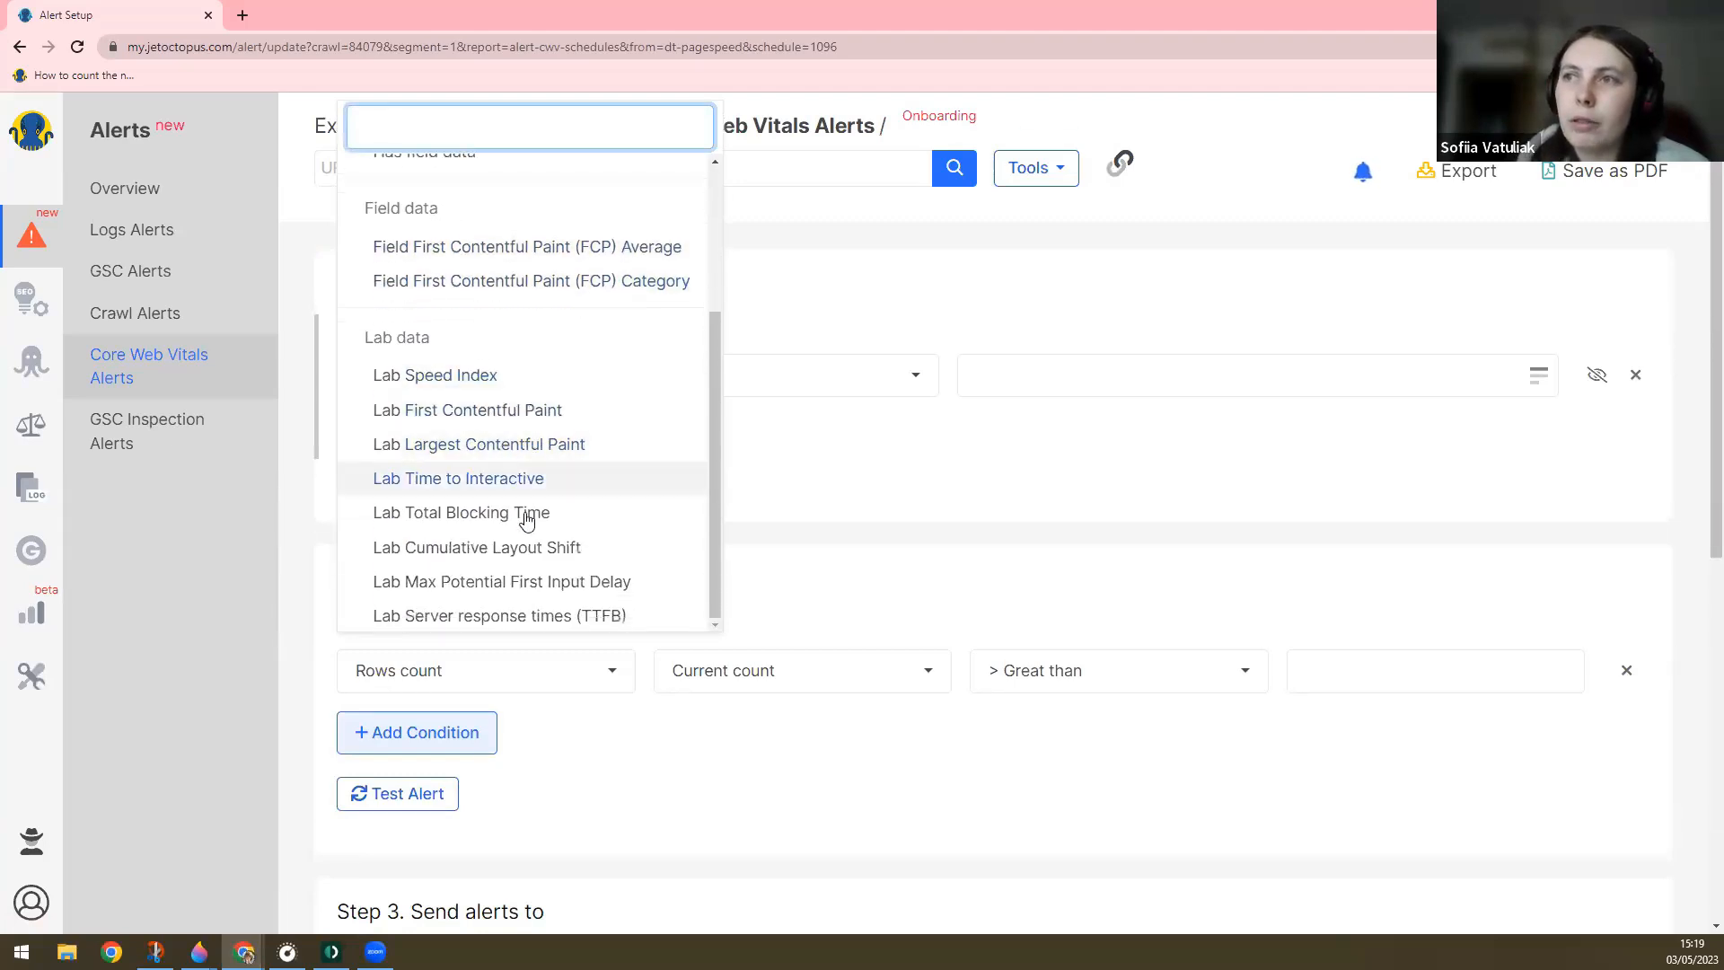
pyautogui.click(537, 617)
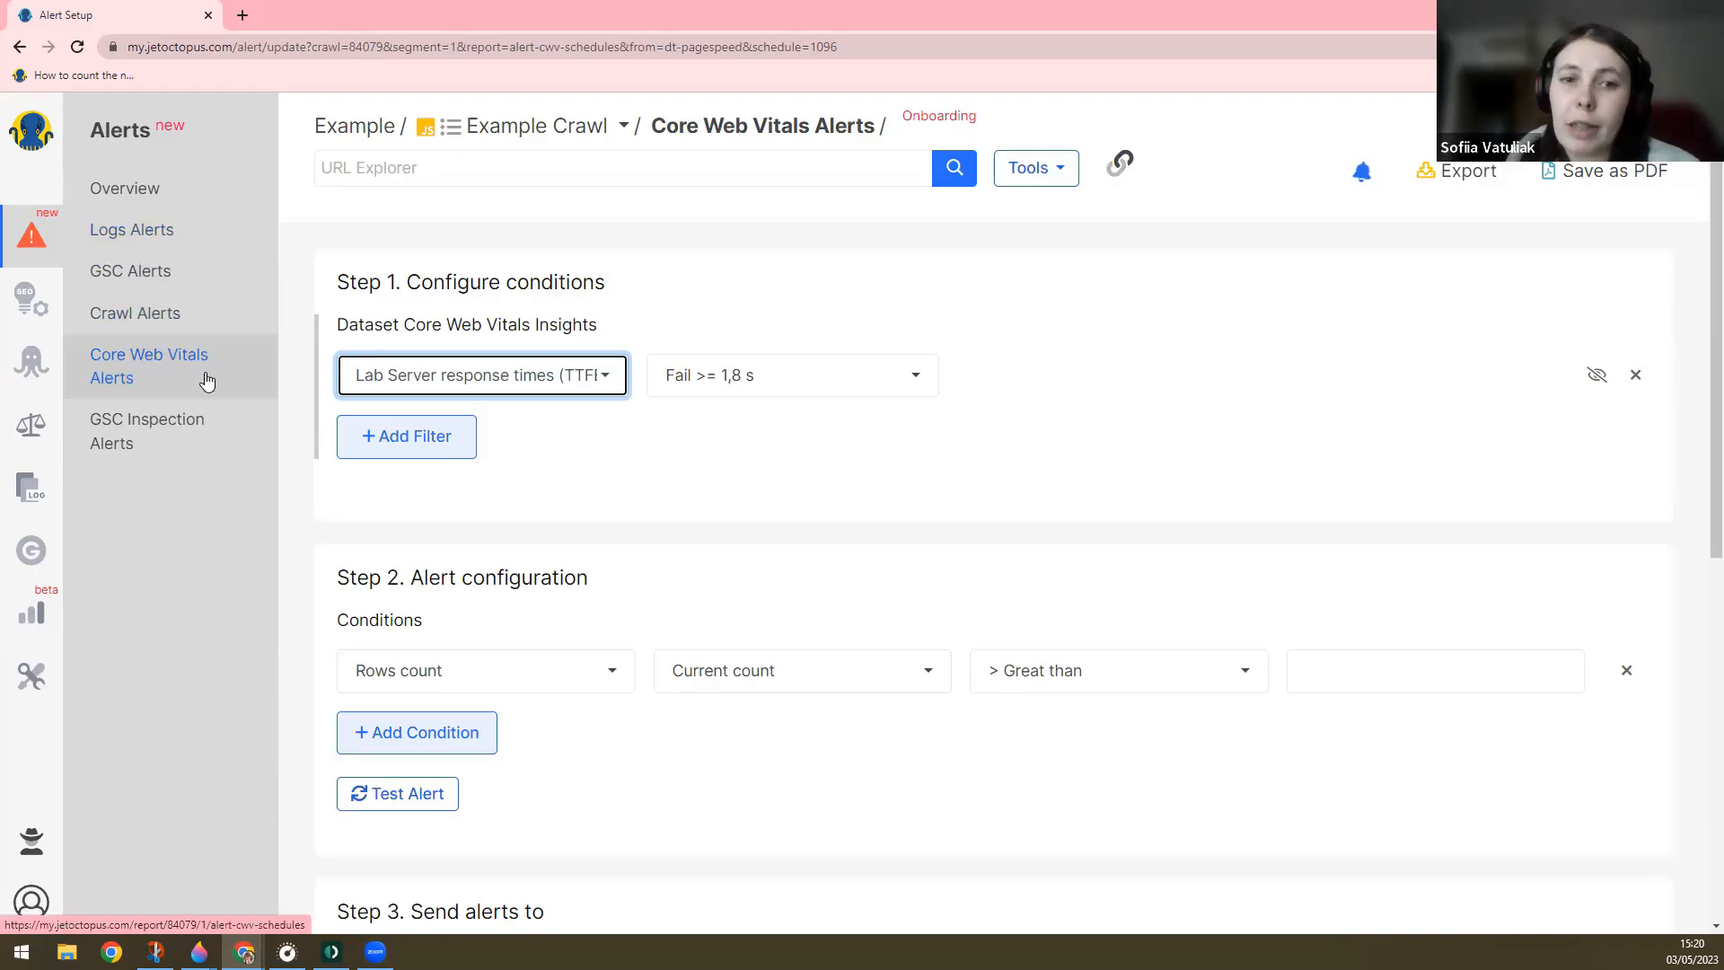
# - Review the threshold options of the TTFB filter and choose Fail >= 1,8 s
pyautogui.click(772, 384)
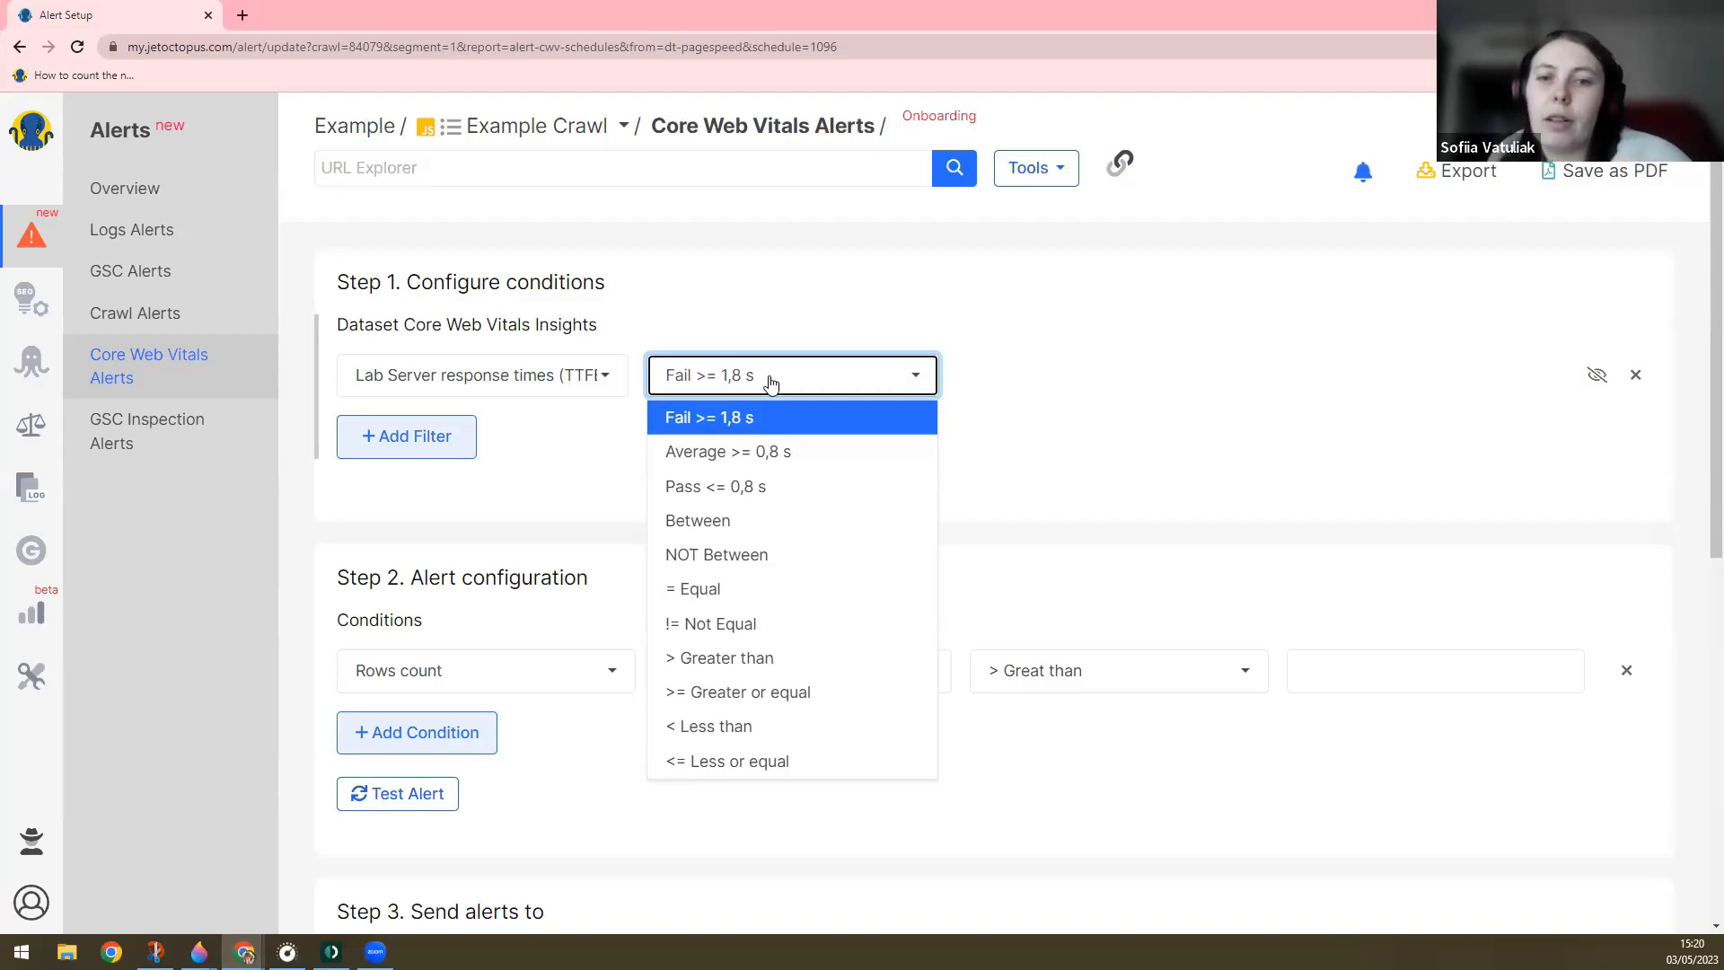
pyautogui.click(737, 420)
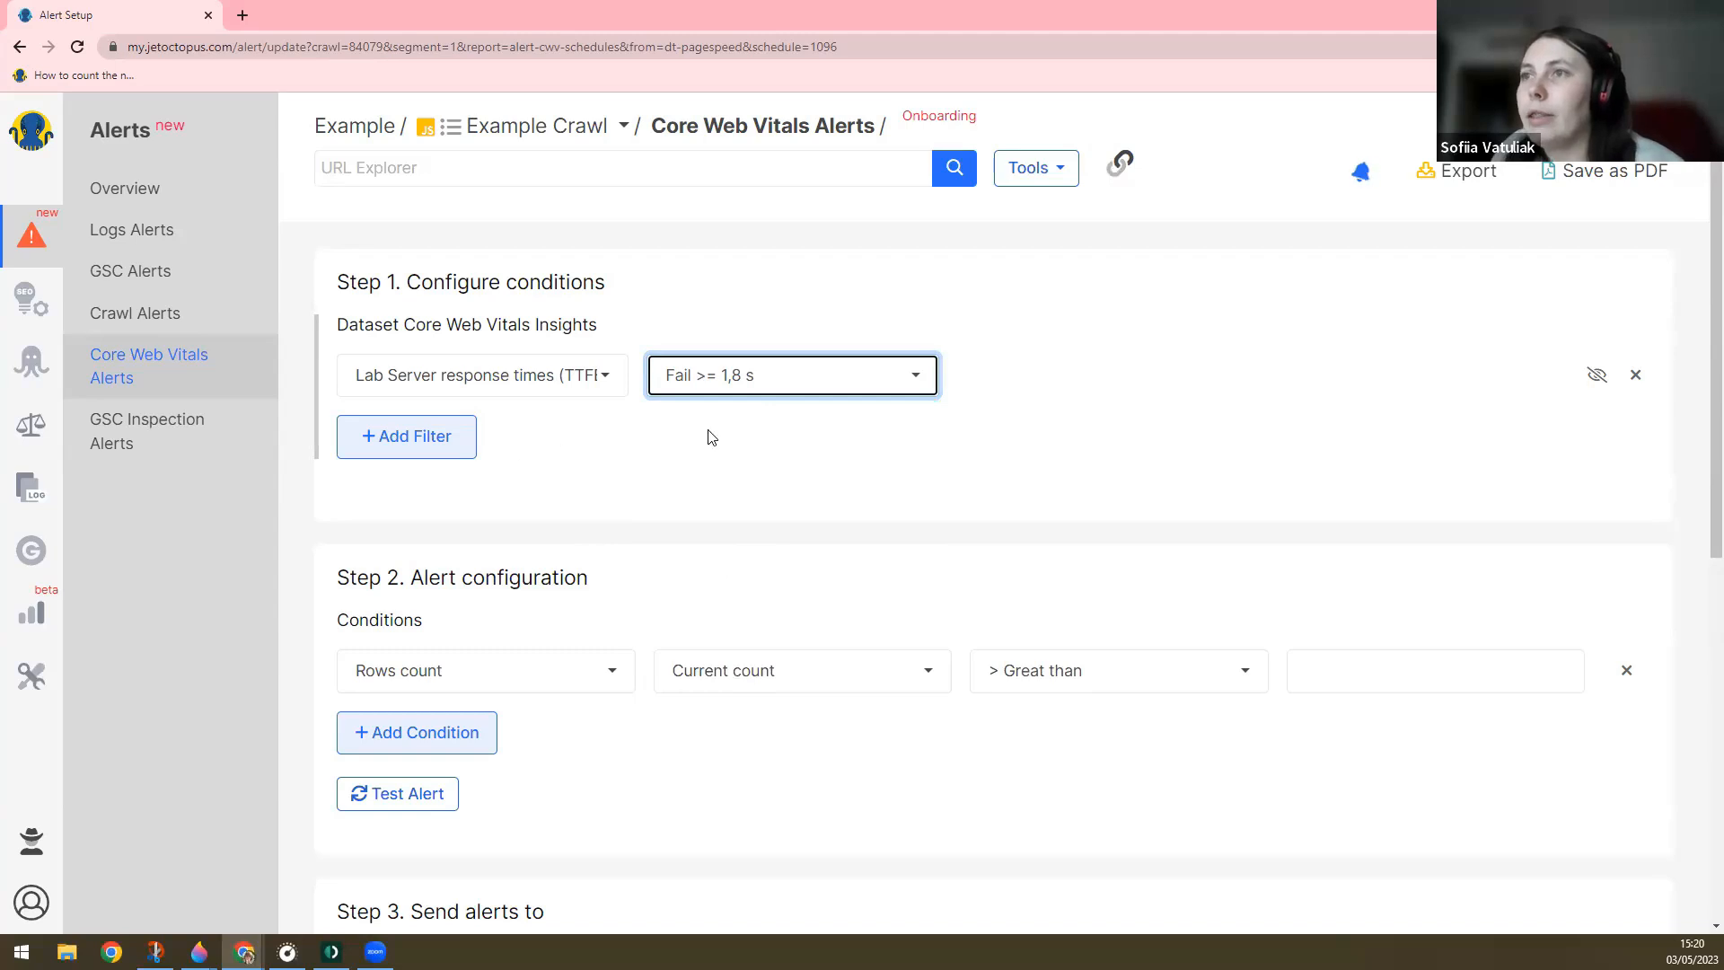
pyautogui.click(773, 381)
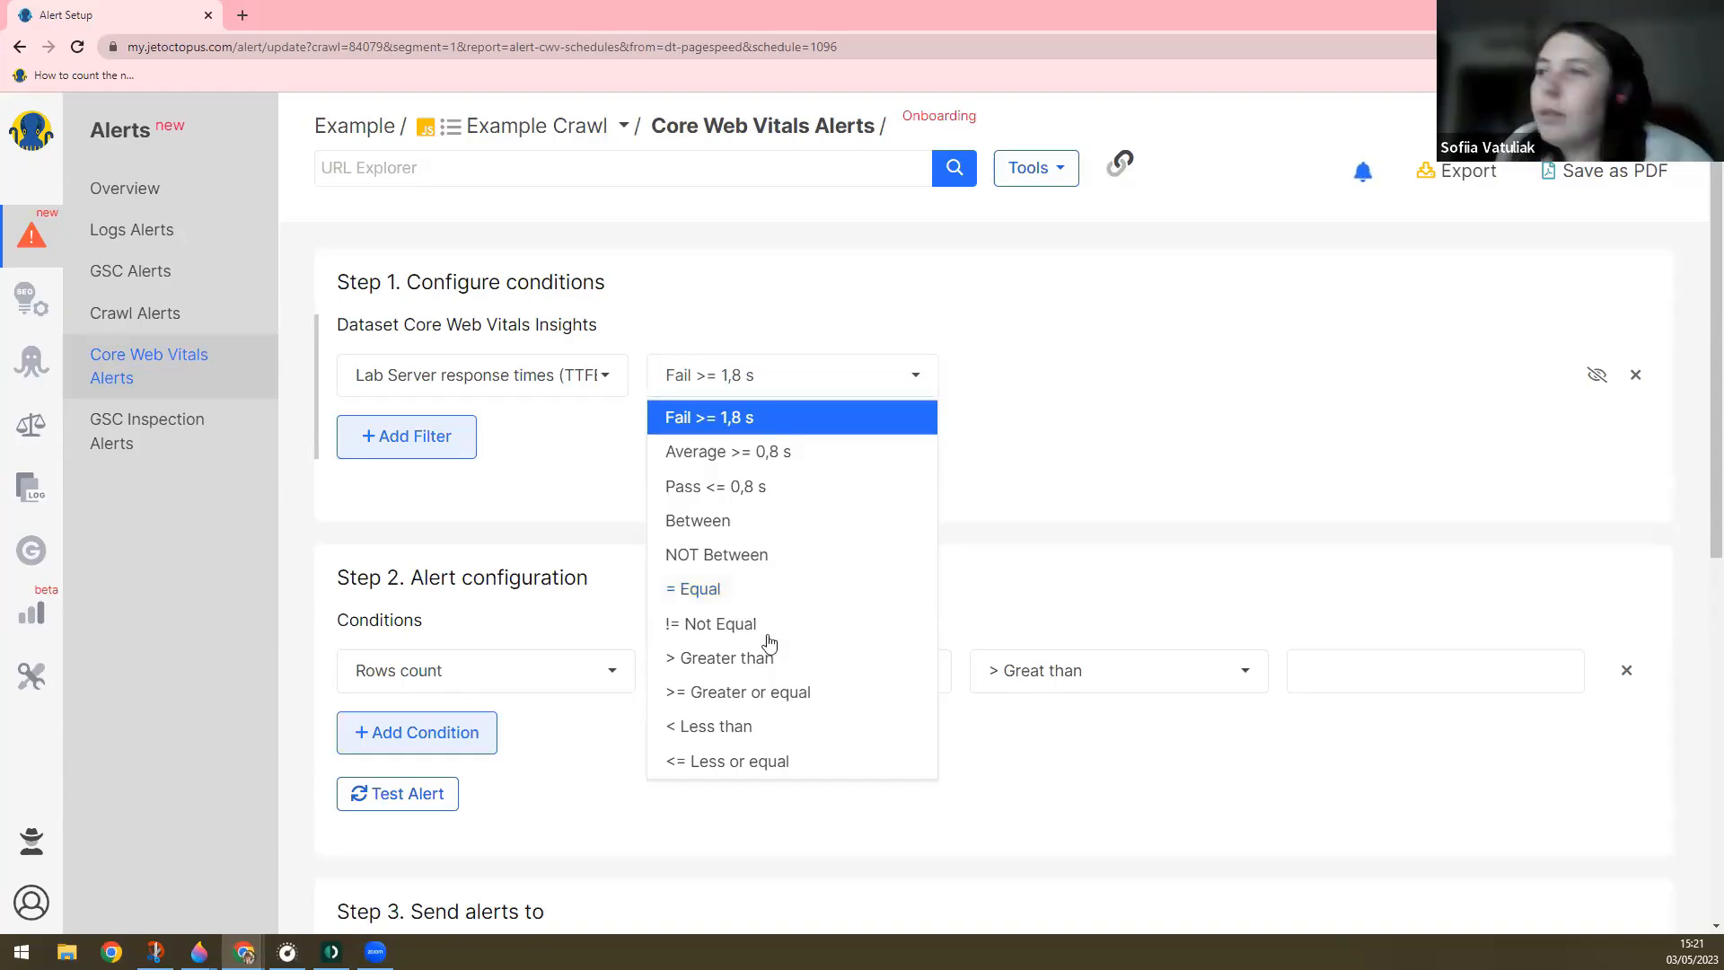
pyautogui.click(781, 375)
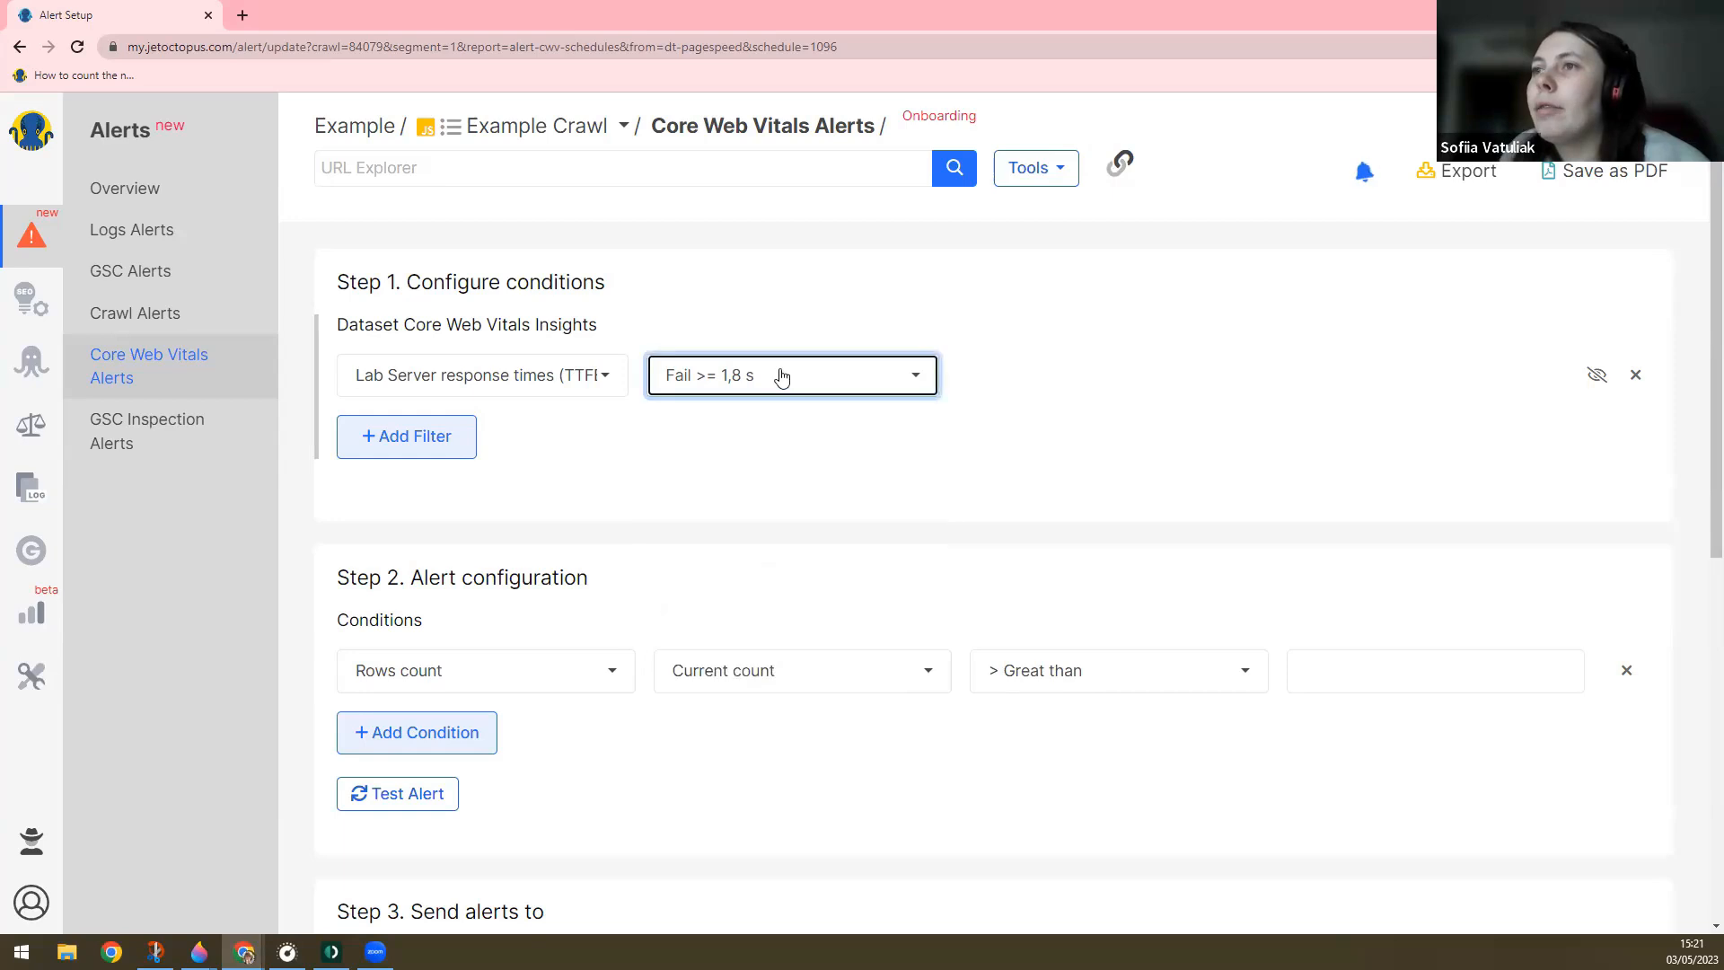
# - Set the alert condition to a current rows count increased by more than an absolute value of 1000
pyautogui.click(1077, 678)
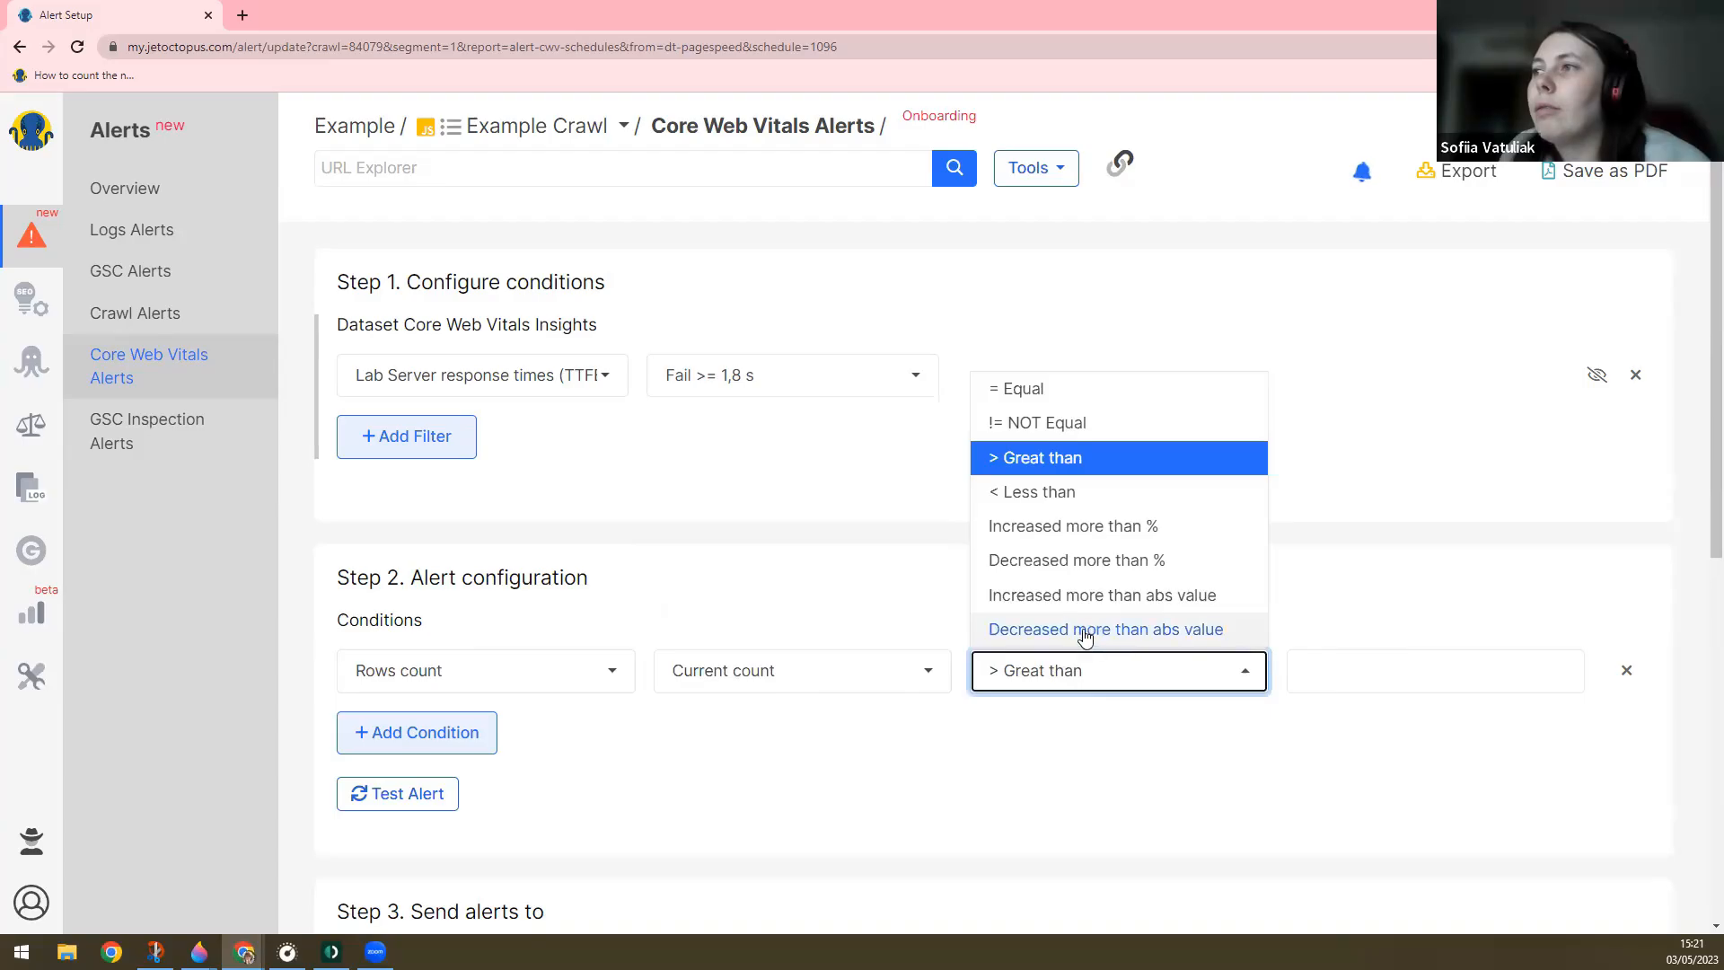
pyautogui.click(1097, 596)
pyautogui.click(1399, 680)
pyautogui.write('1000')
# - Title the Core Web Vitals alert "TTFB" and save it
pyautogui.scroll(-8, 1051, 567)
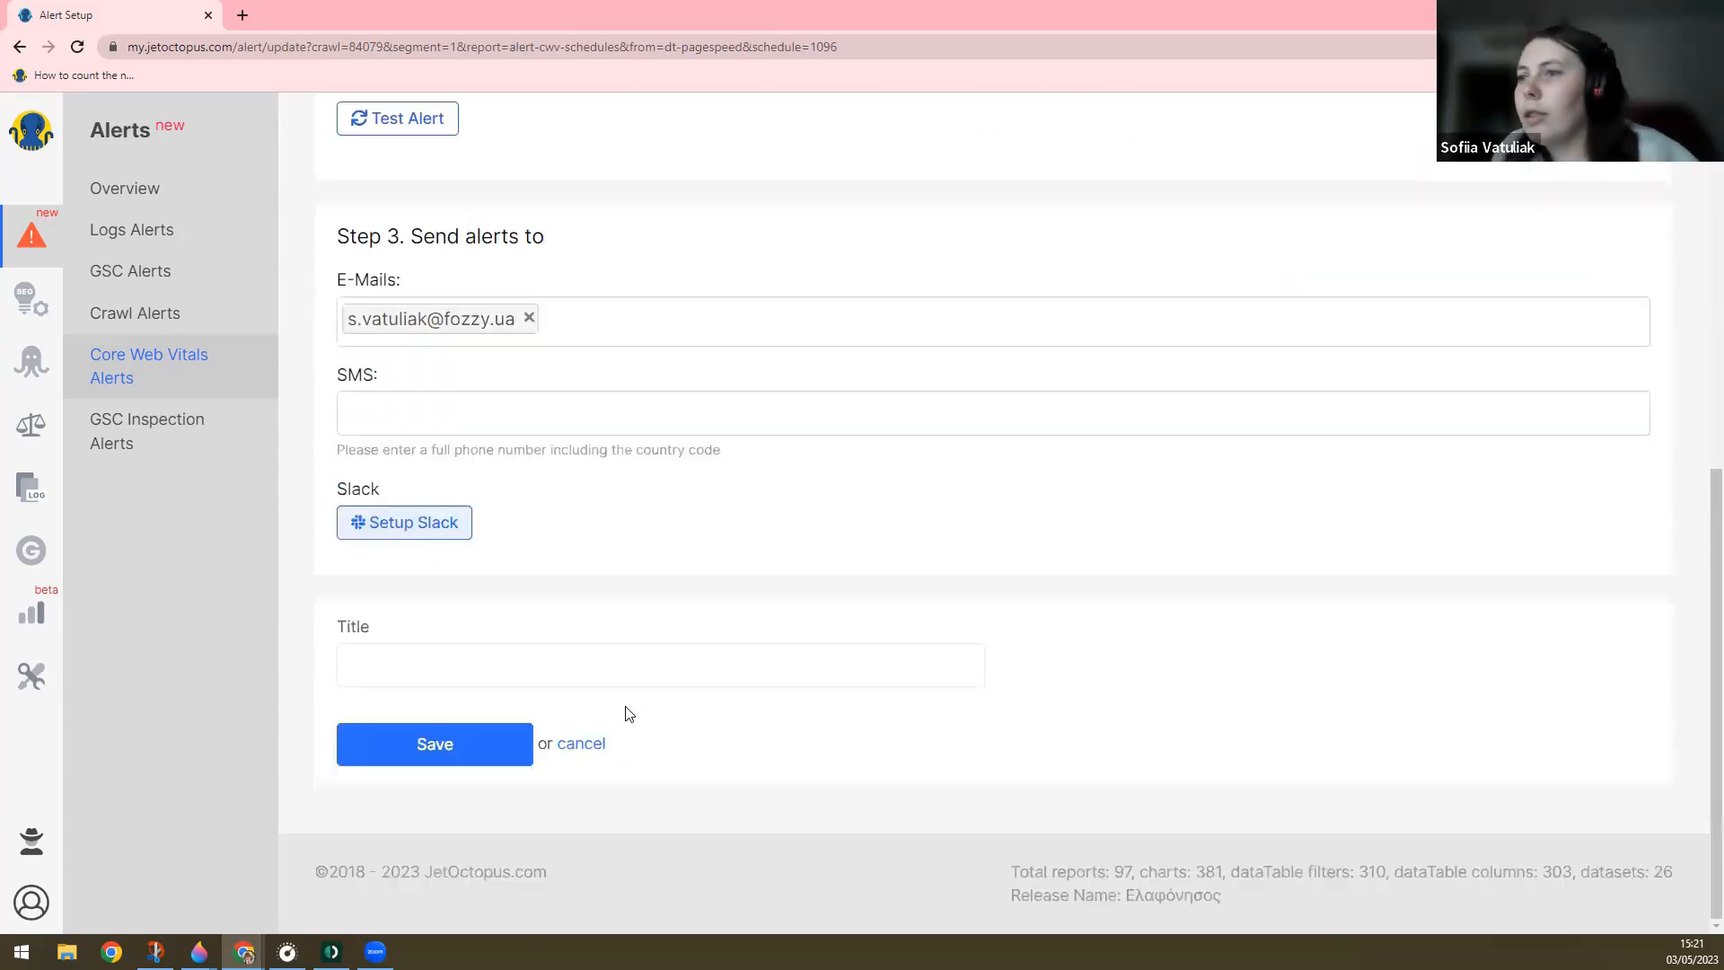
pyautogui.click(422, 660)
pyautogui.write('TTFB')
pyautogui.click(496, 756)
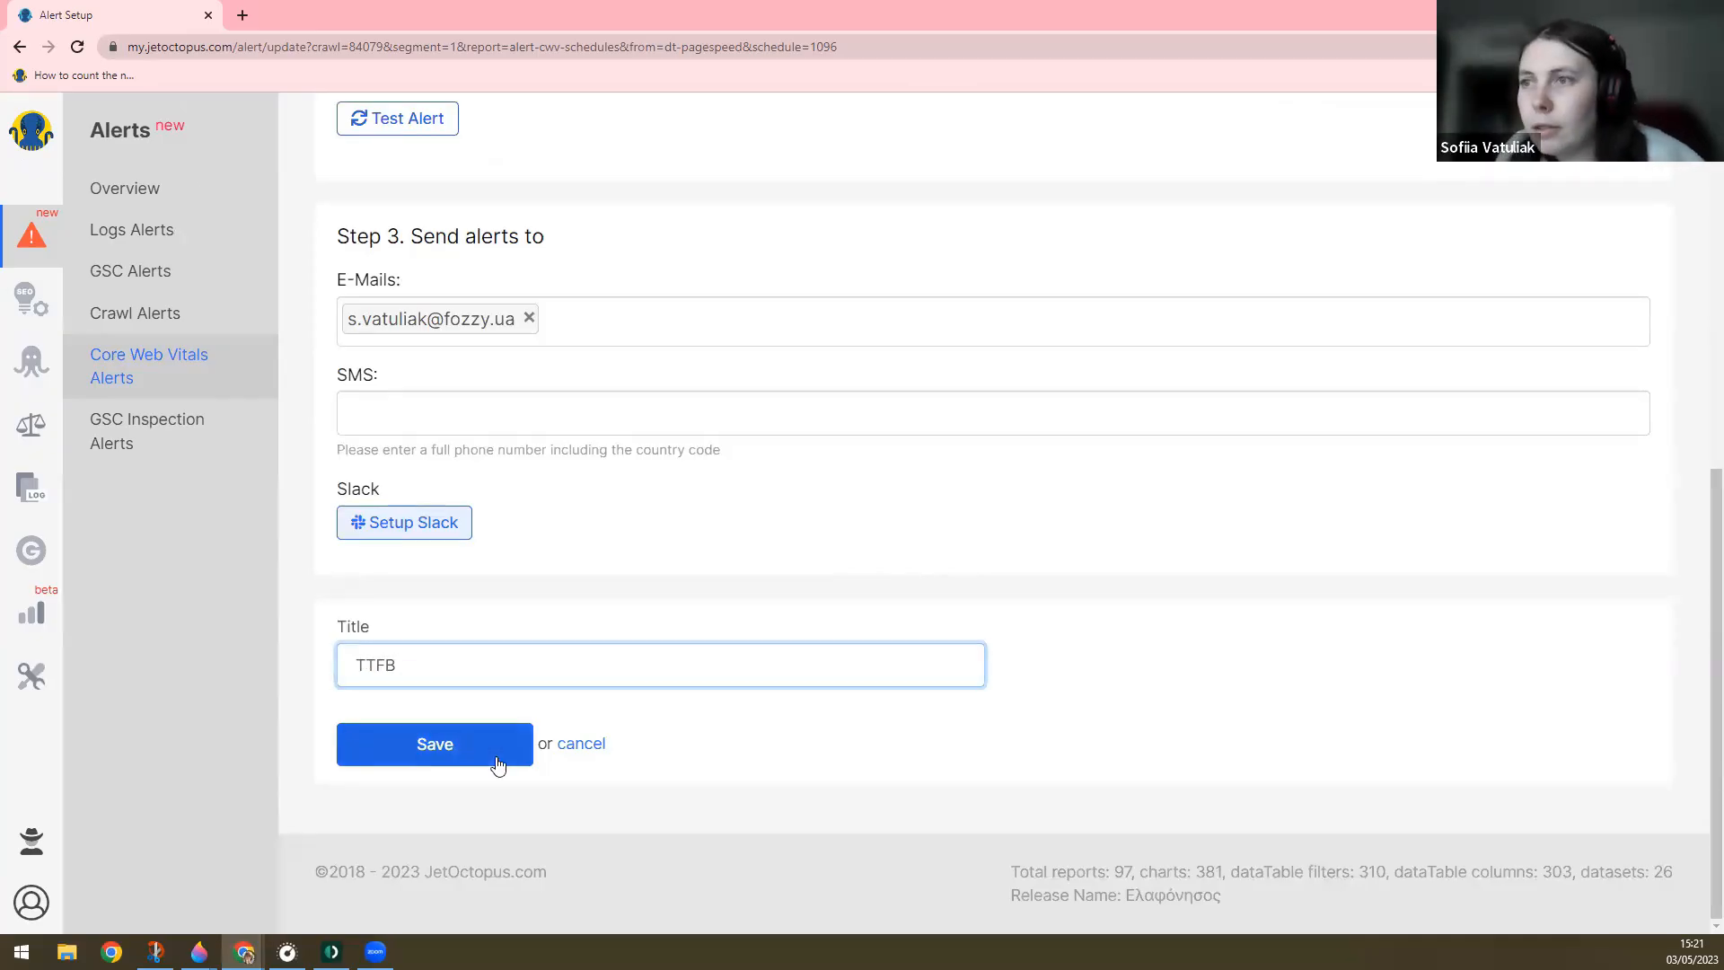
# - Review the saved TTFB alert's details and the list of existing GSC Inspection alerts
pyautogui.scroll(-2, 562, 662)
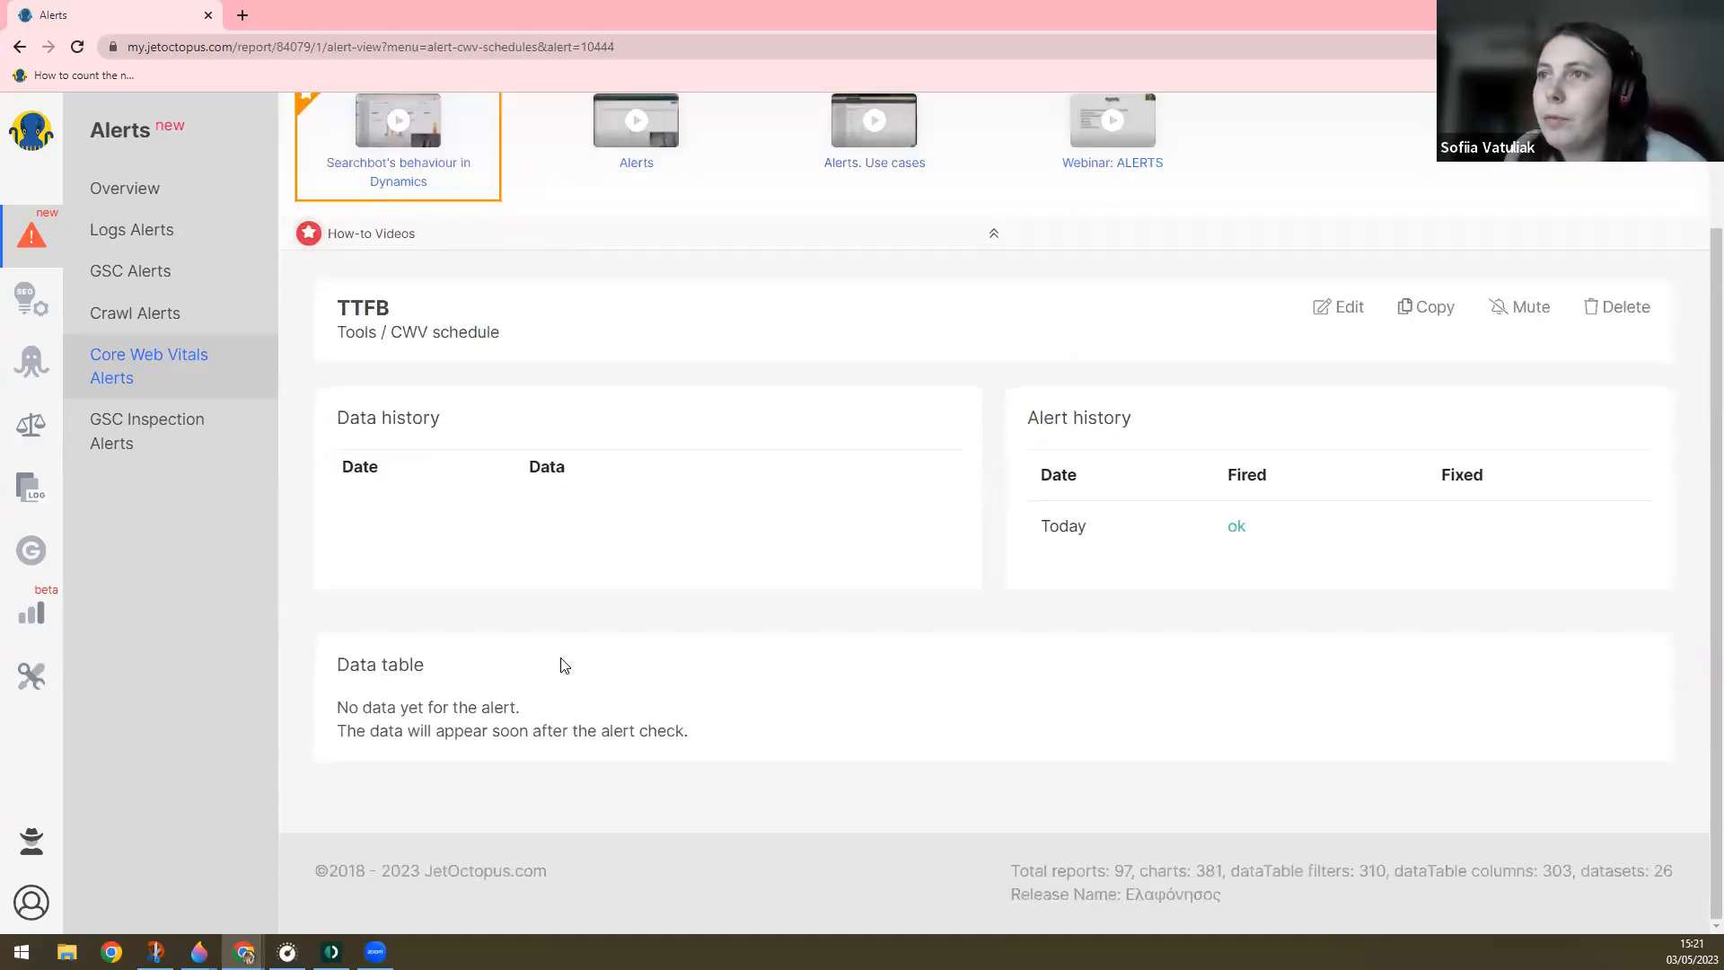
pyautogui.scroll(2, 562, 664)
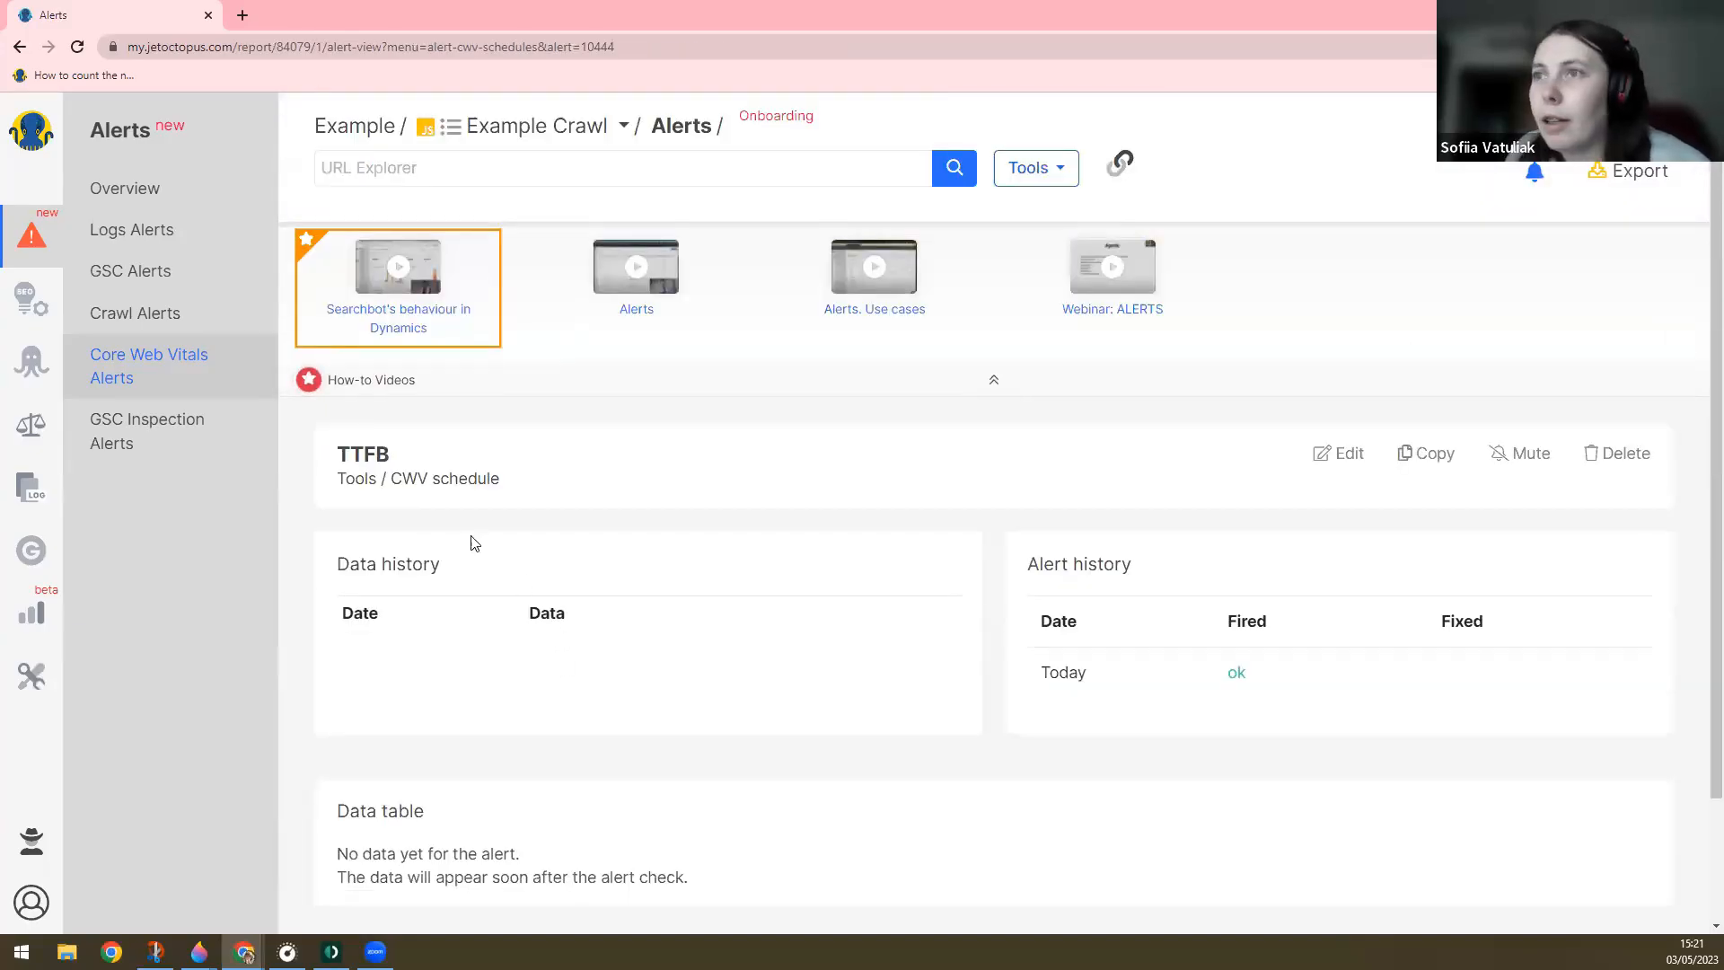
pyautogui.doubleClick(413, 482)
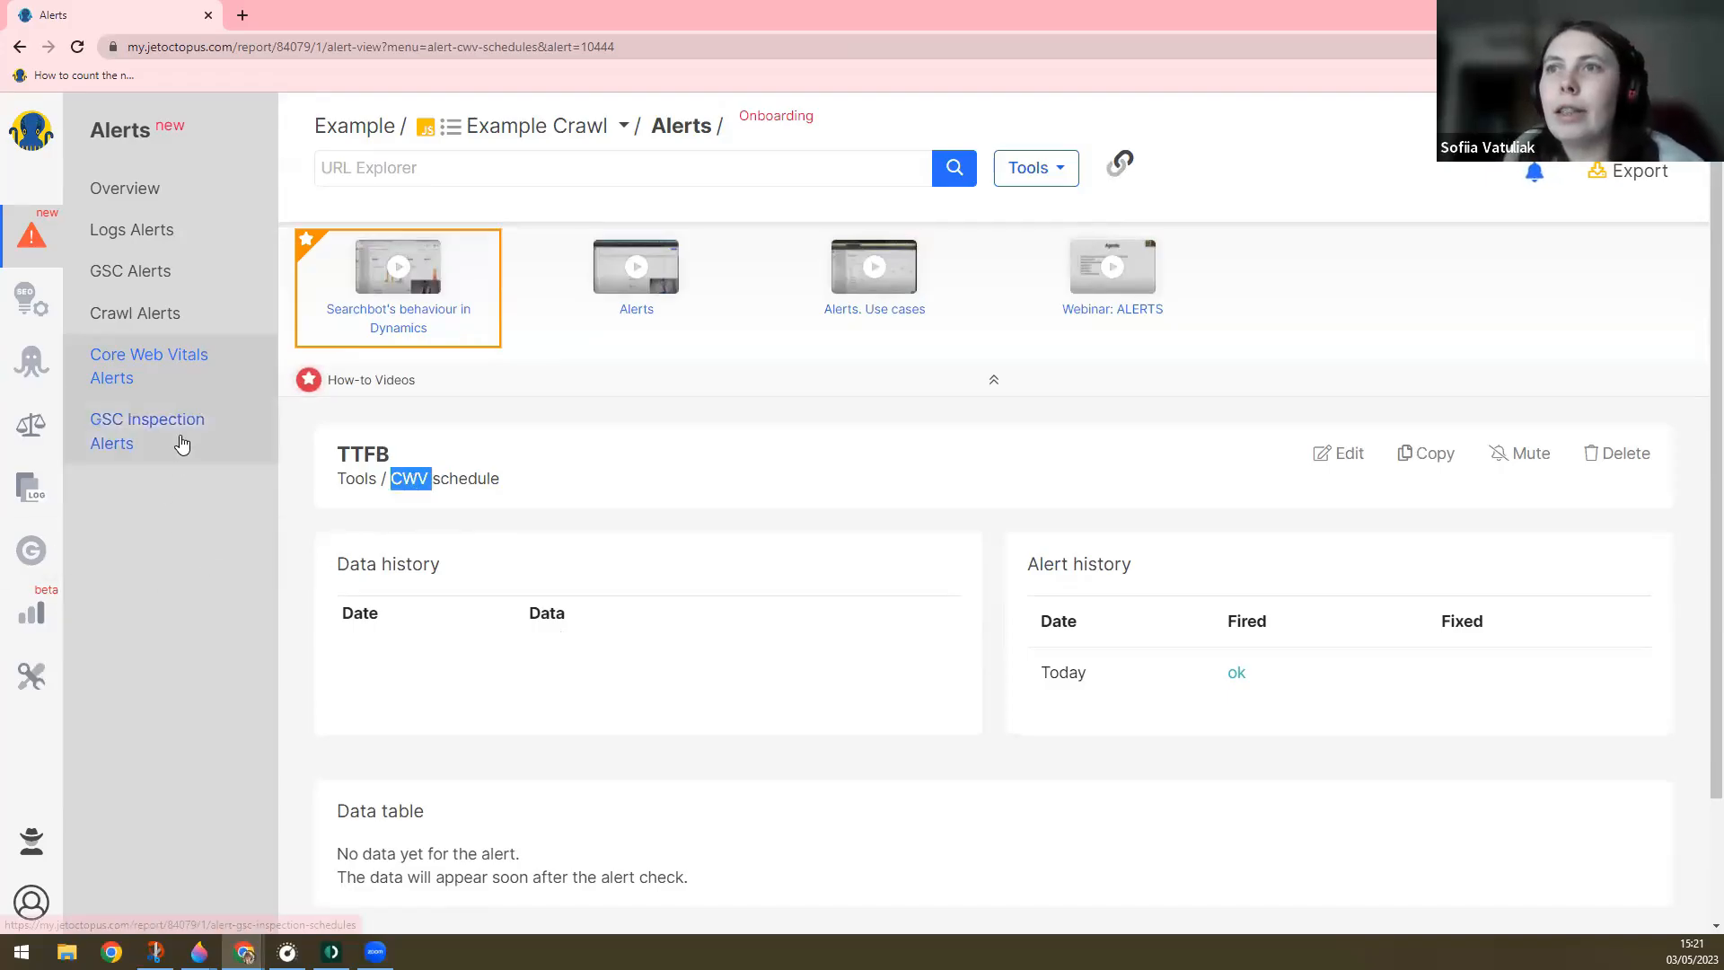
pyautogui.click(183, 445)
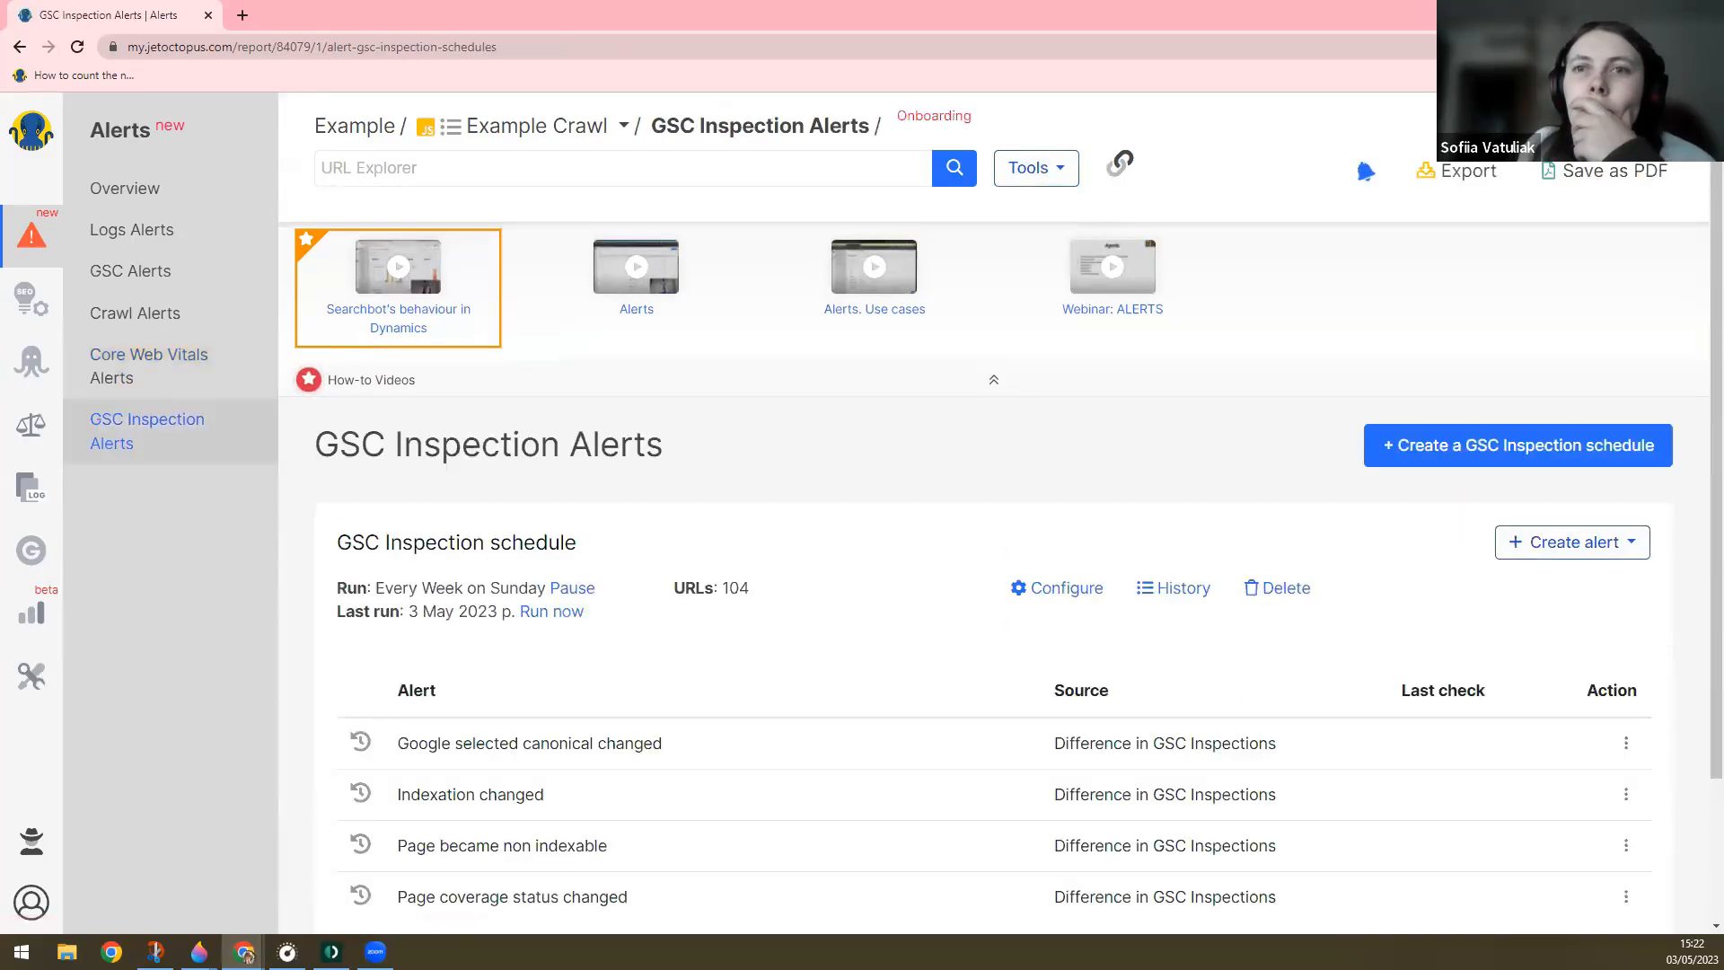
pyautogui.scroll(-2, 634, 473)
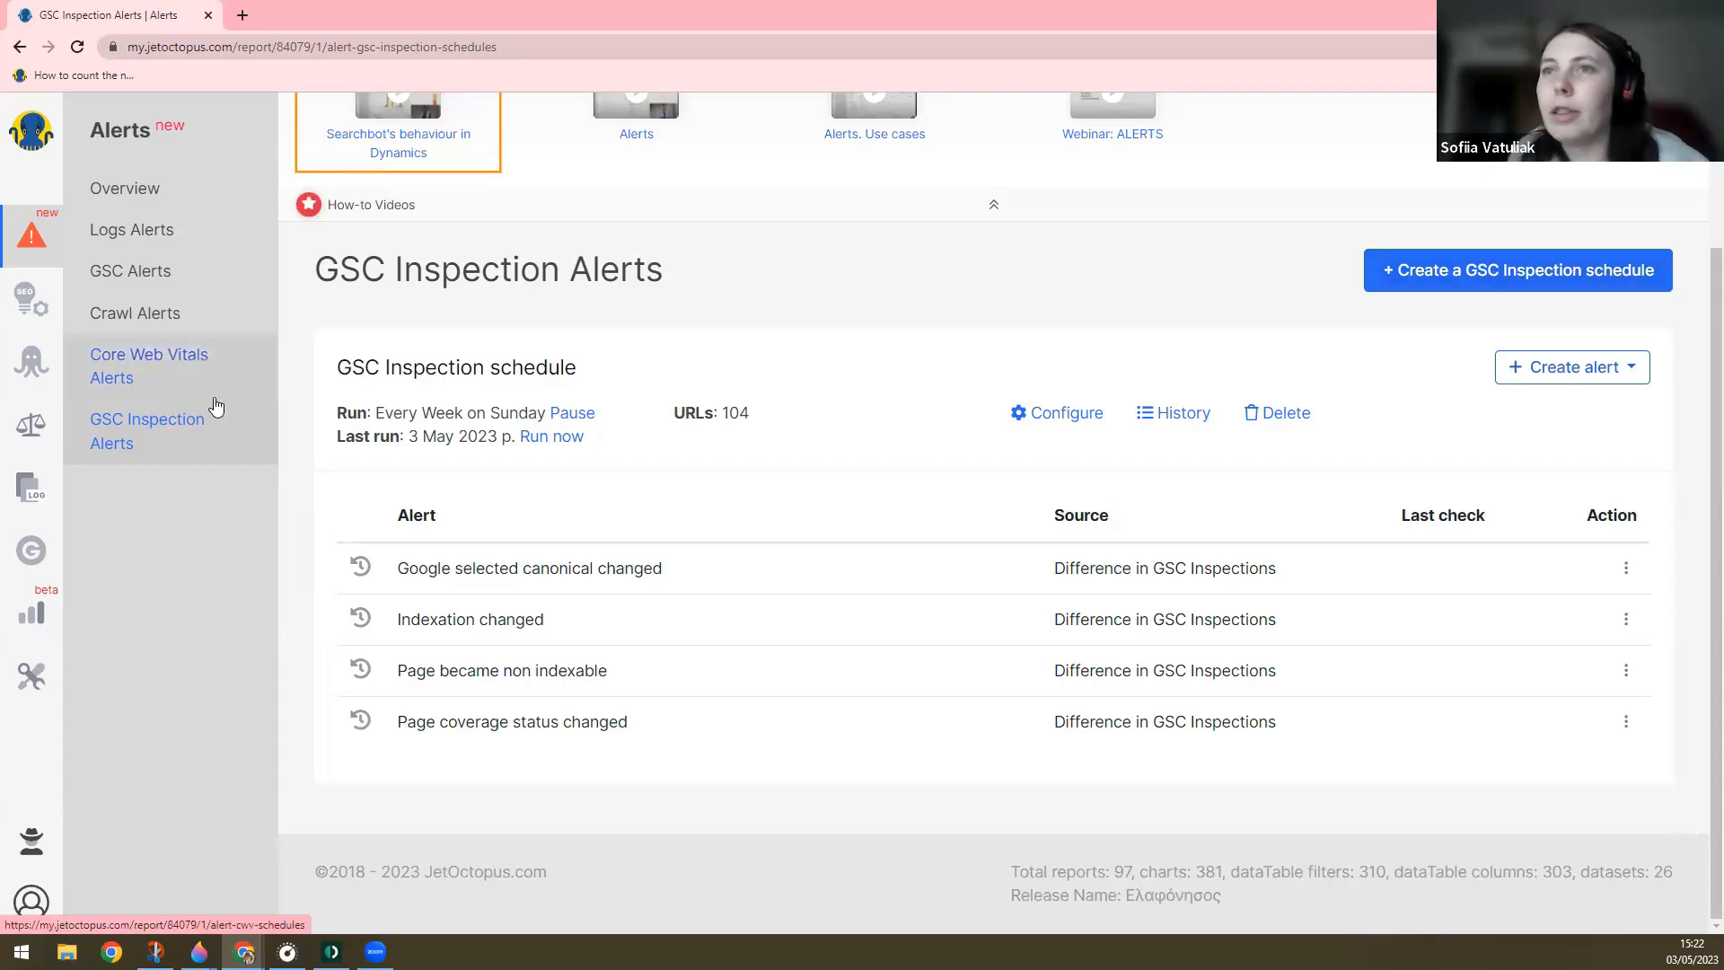
# - Open the crawler's Pages data table and show the tools available for its list of URLs
pyautogui.click(31, 361)
pyautogui.click(190, 579)
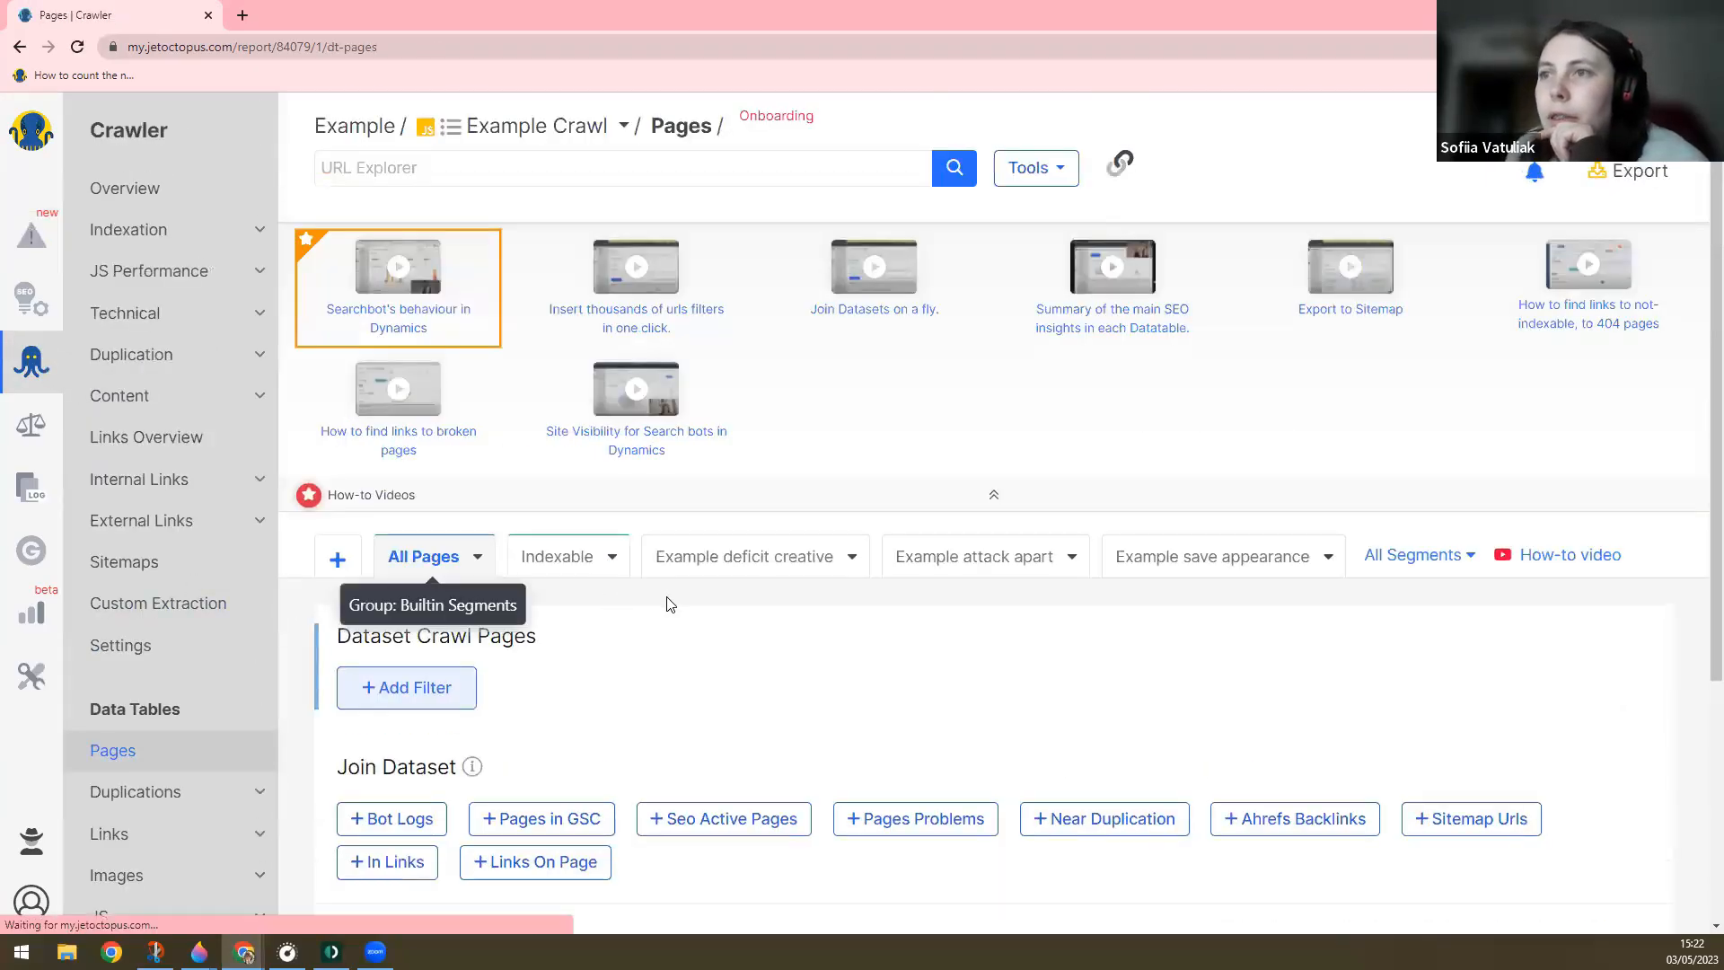
pyautogui.scroll(-5, 1205, 621)
pyautogui.scroll(-4, 1557, 656)
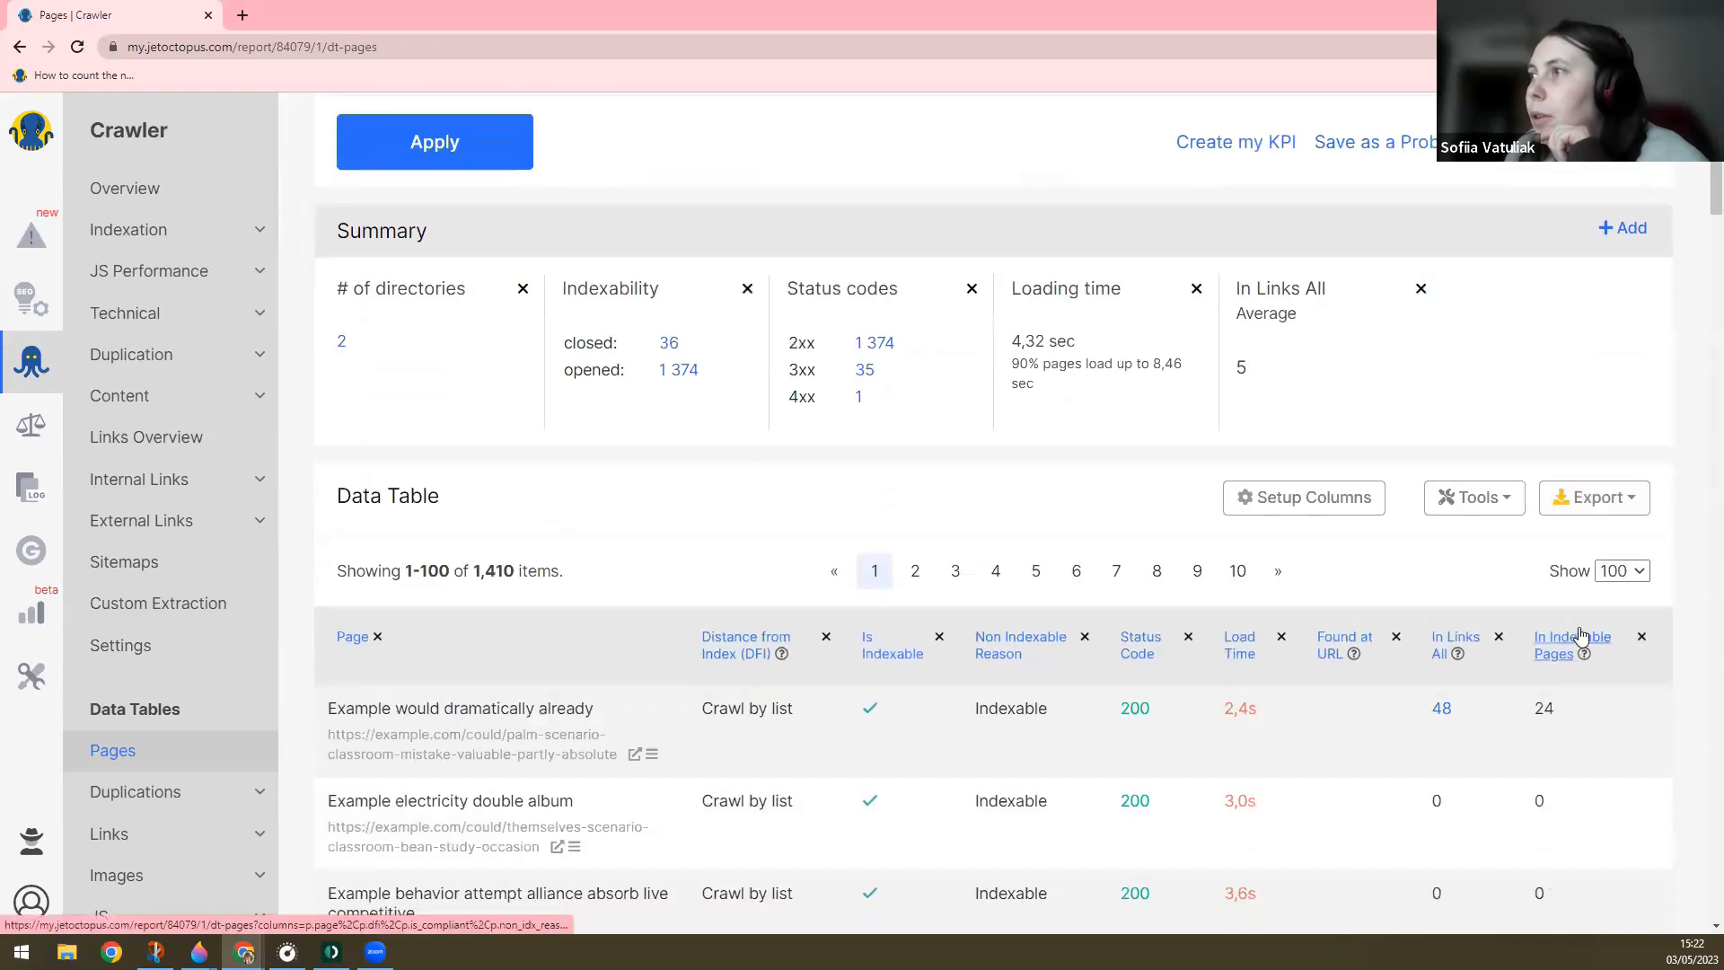
pyautogui.click(1465, 510)
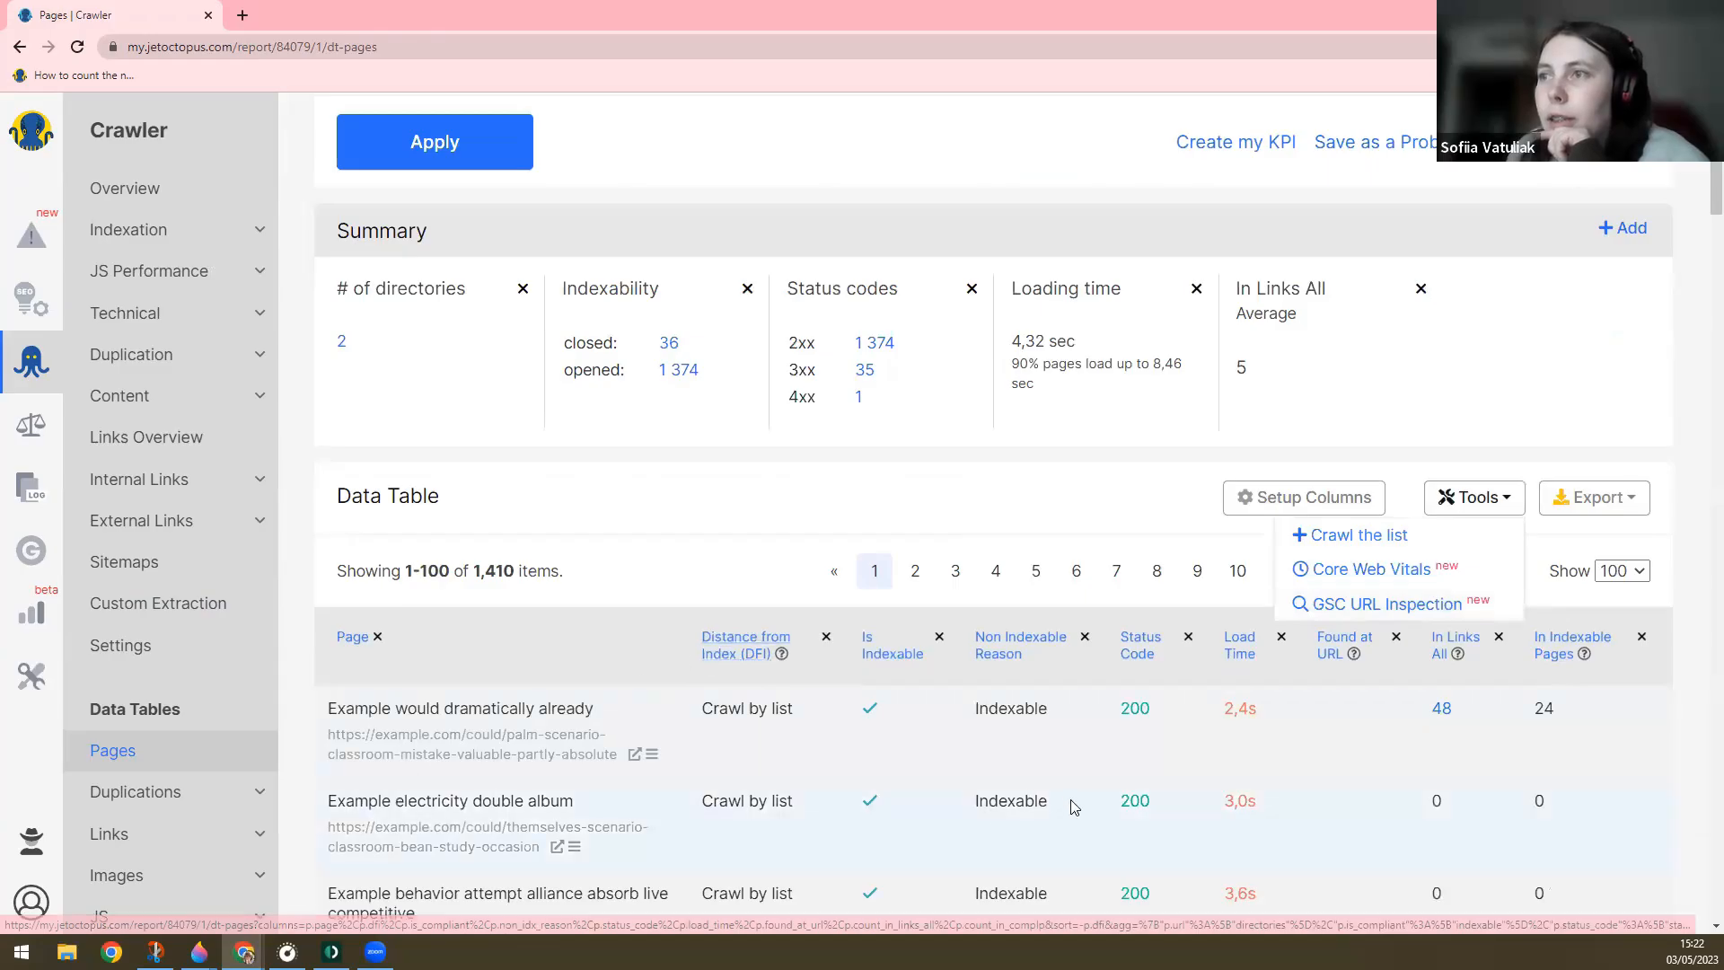
pyautogui.scroll(4, 1066, 799)
pyautogui.scroll(5, 1067, 798)
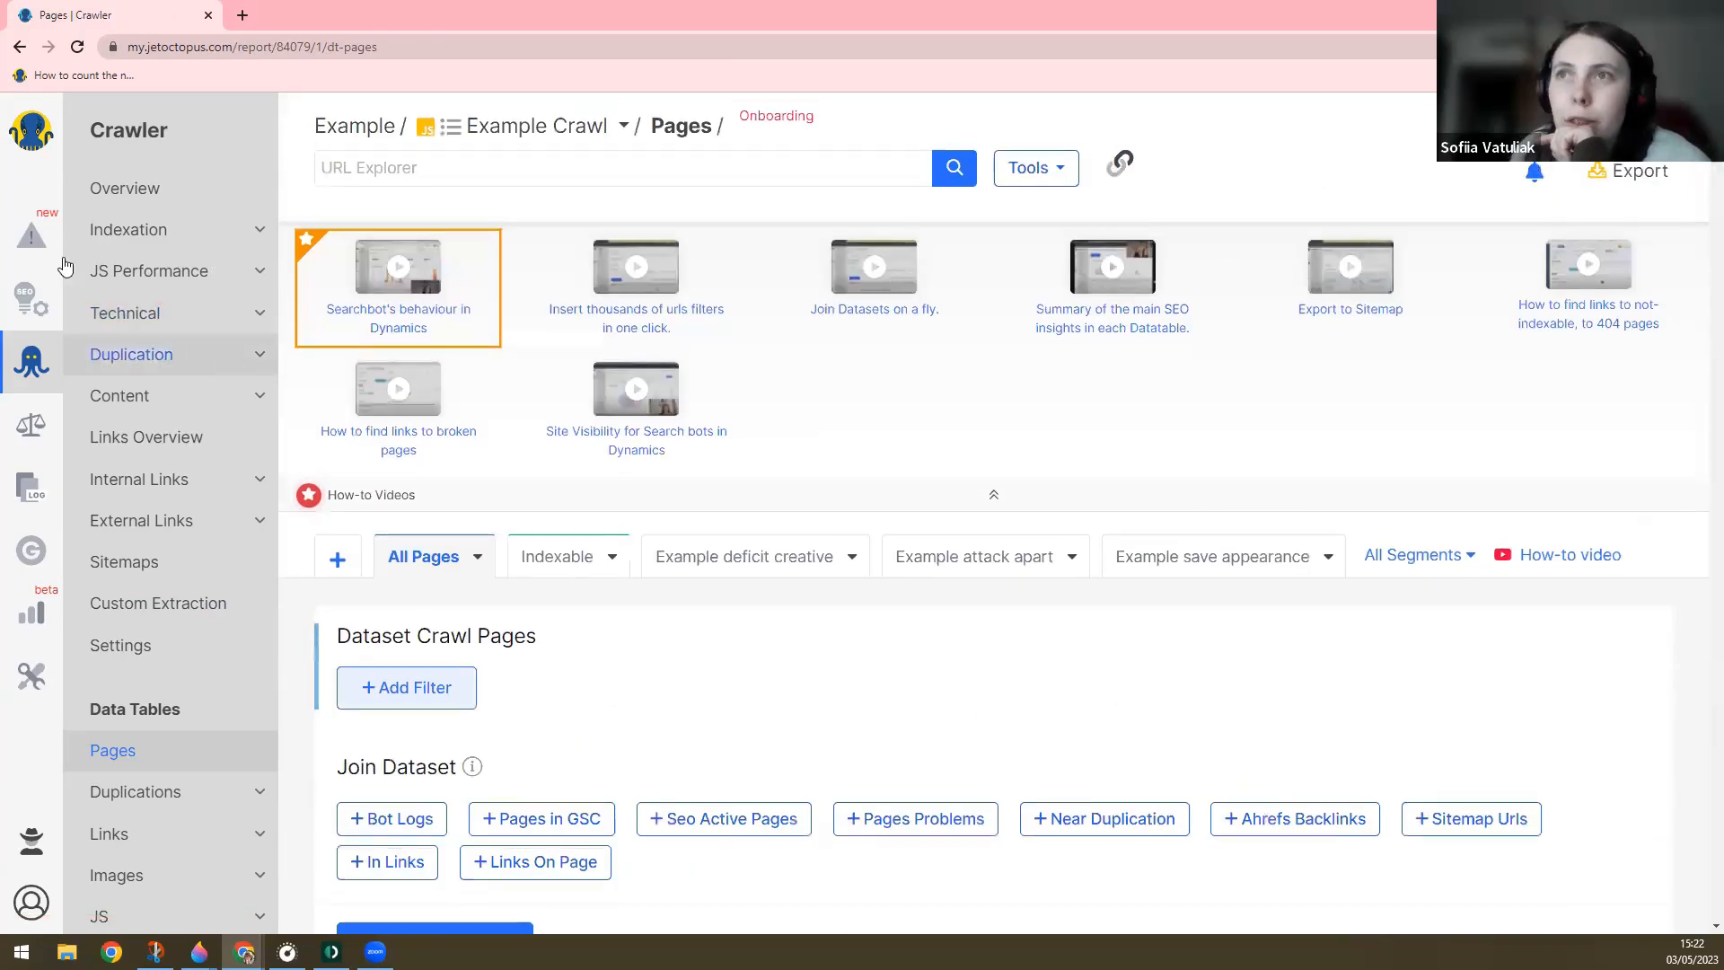
# - Return to the GSC Inspection alerts and start a new GSC Inspect alert for the existing schedule
pyautogui.moveTo(32, 235)
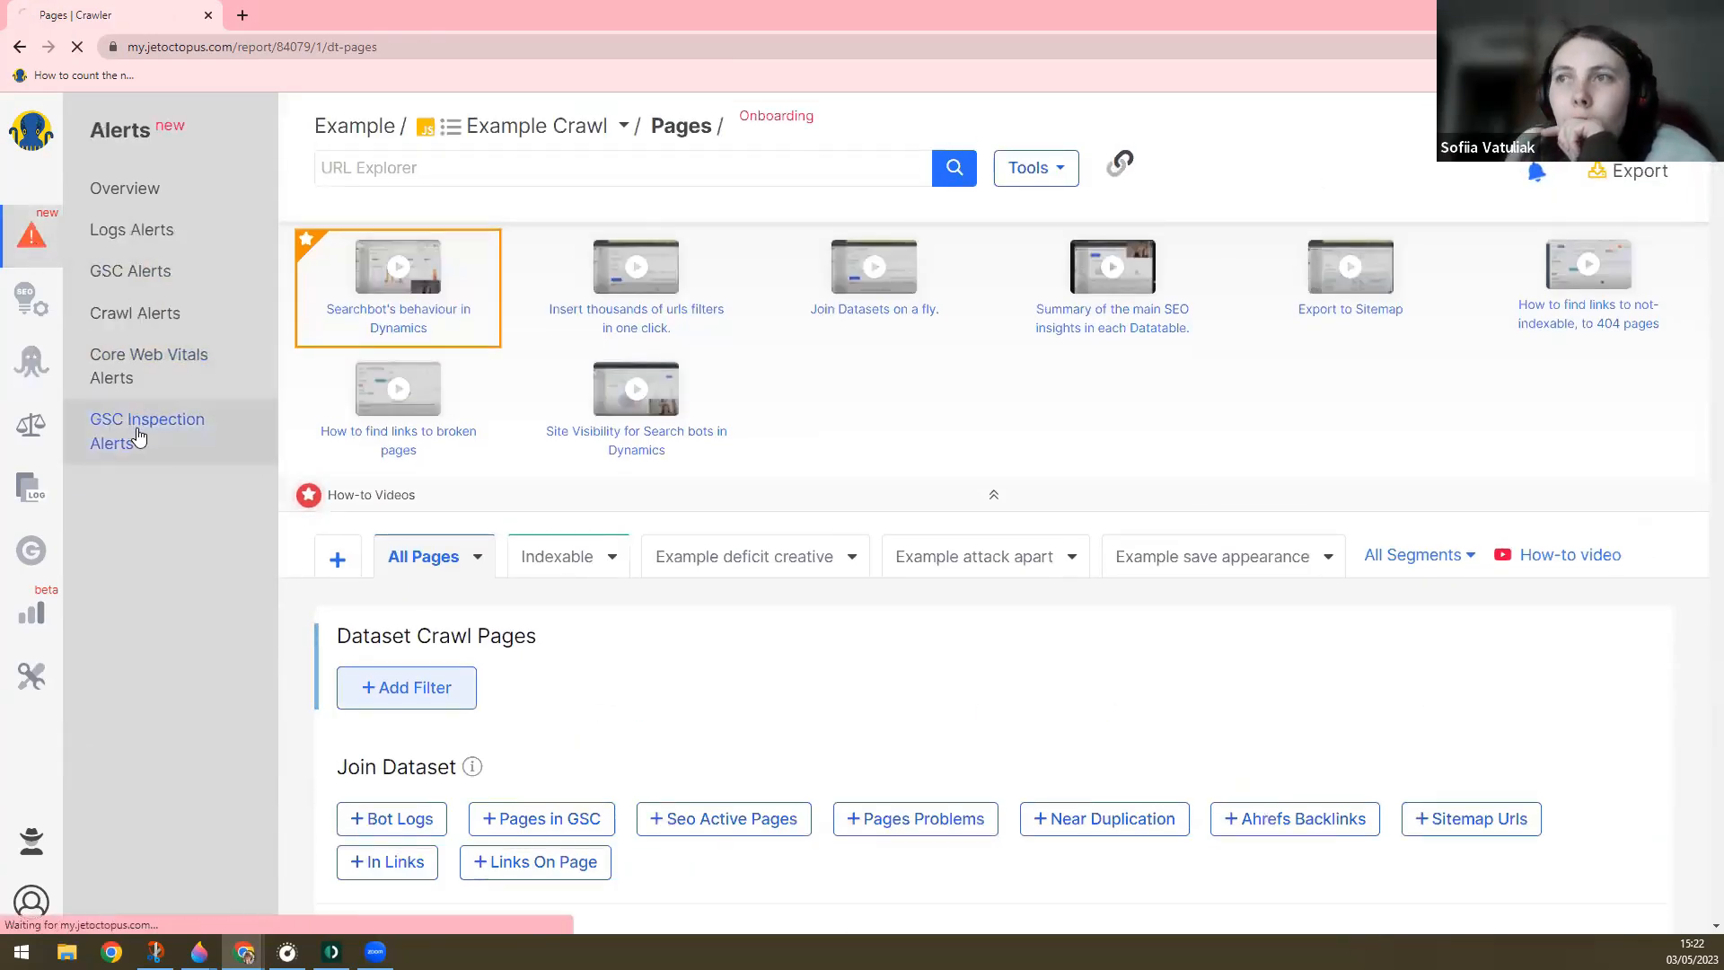
pyautogui.click(139, 434)
pyautogui.scroll(-2, 1360, 536)
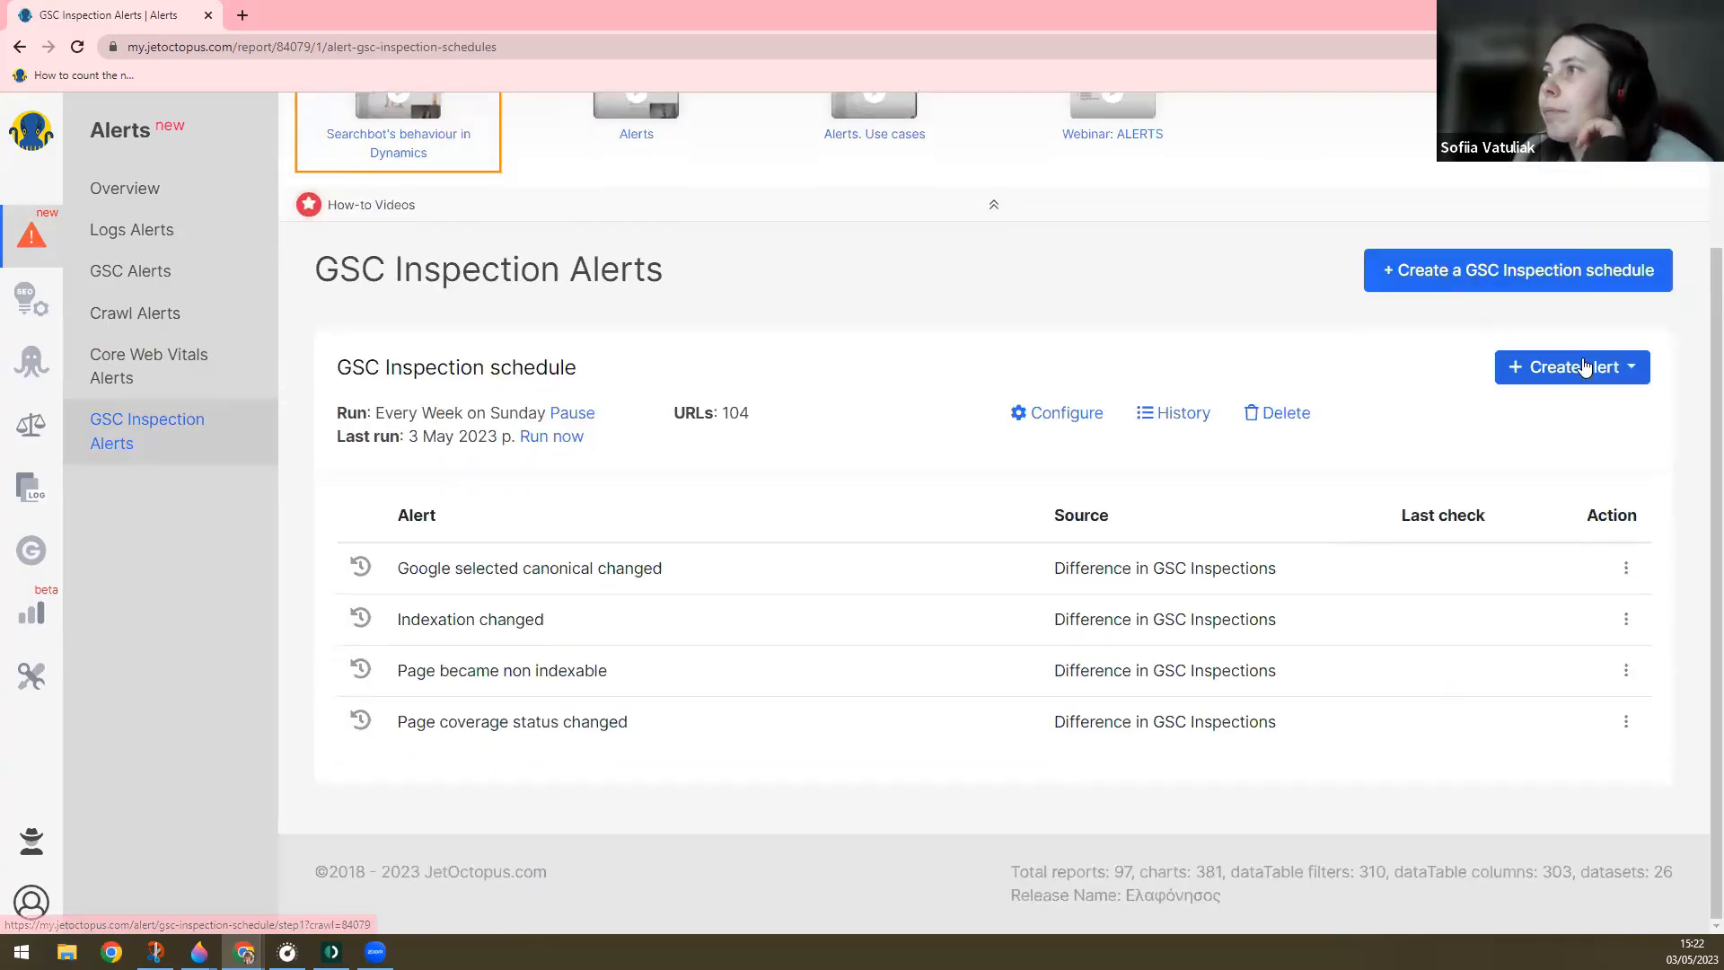
pyautogui.click(1582, 366)
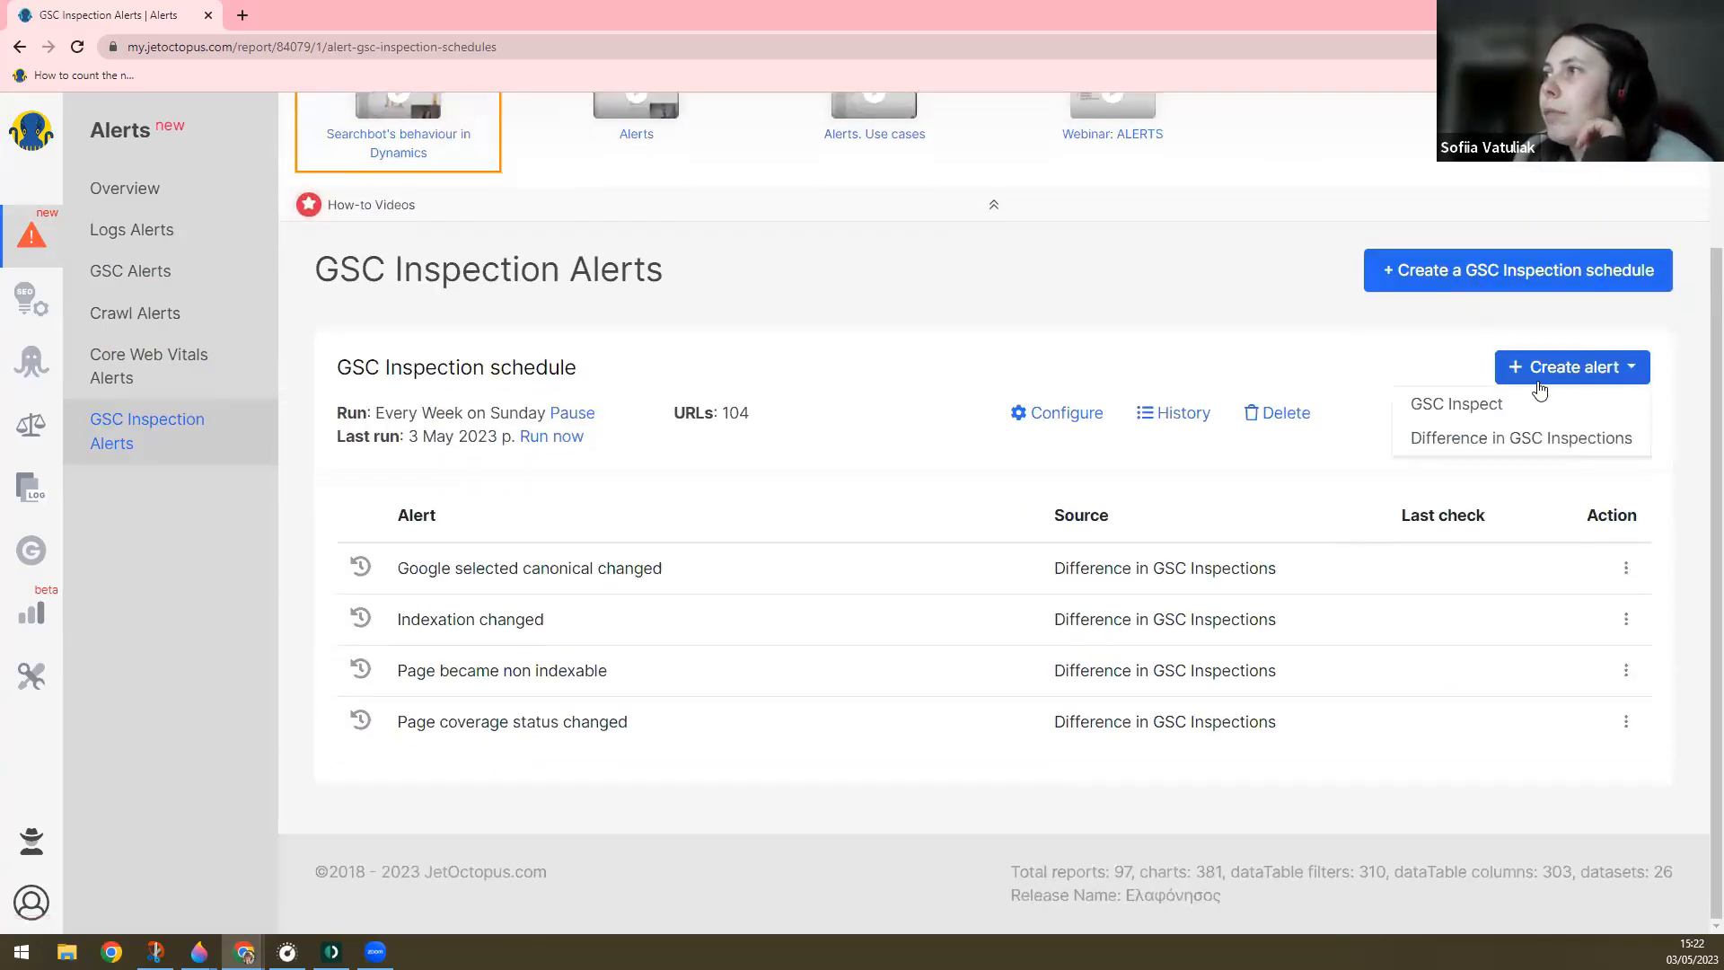
pyautogui.click(1480, 404)
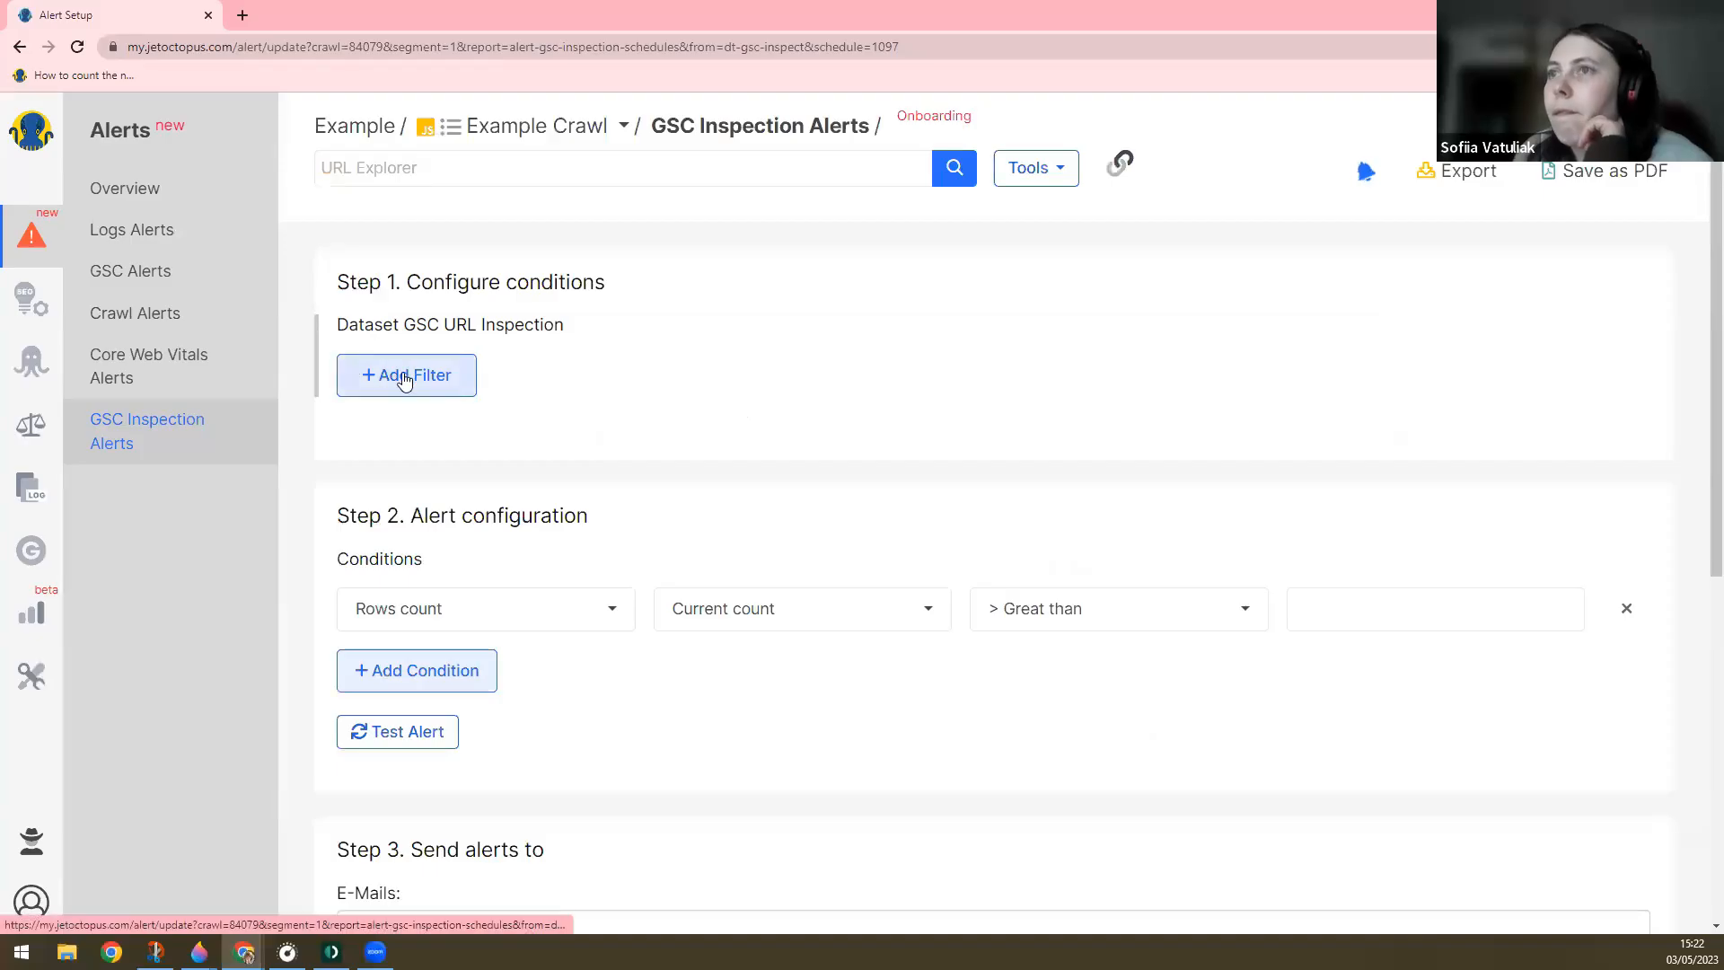
# - Add a dataset filter requiring Rich Result to equal Error
pyautogui.click(404, 380)
pyautogui.click(407, 382)
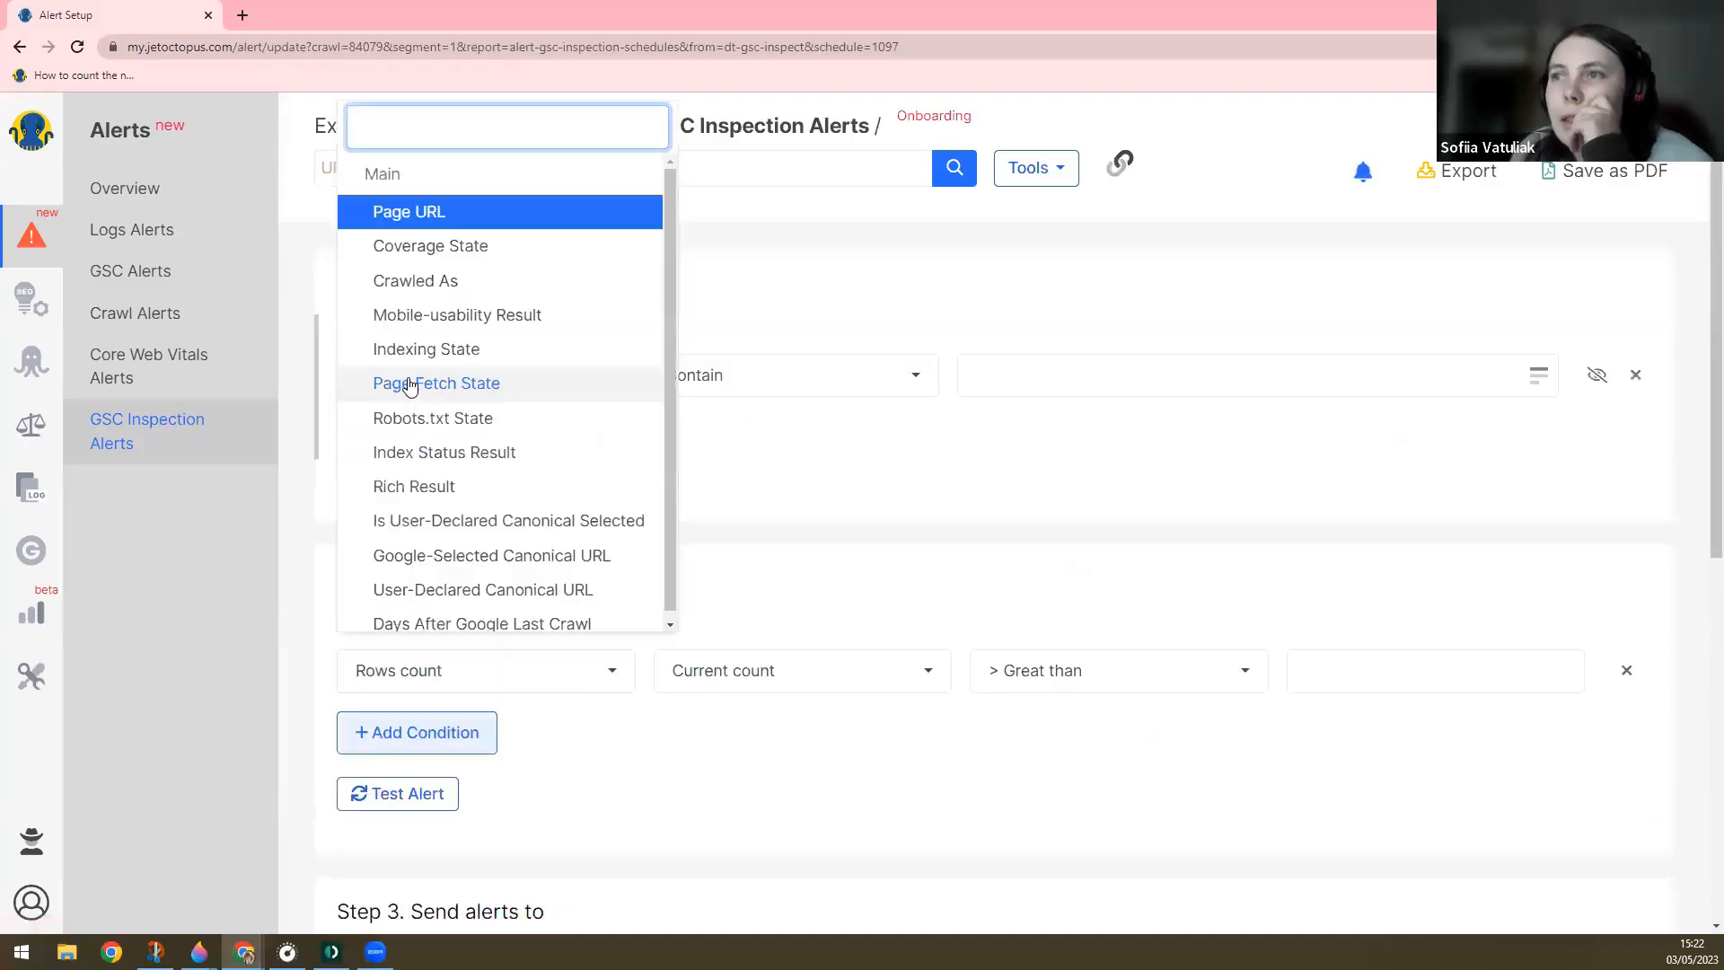
pyautogui.click(437, 489)
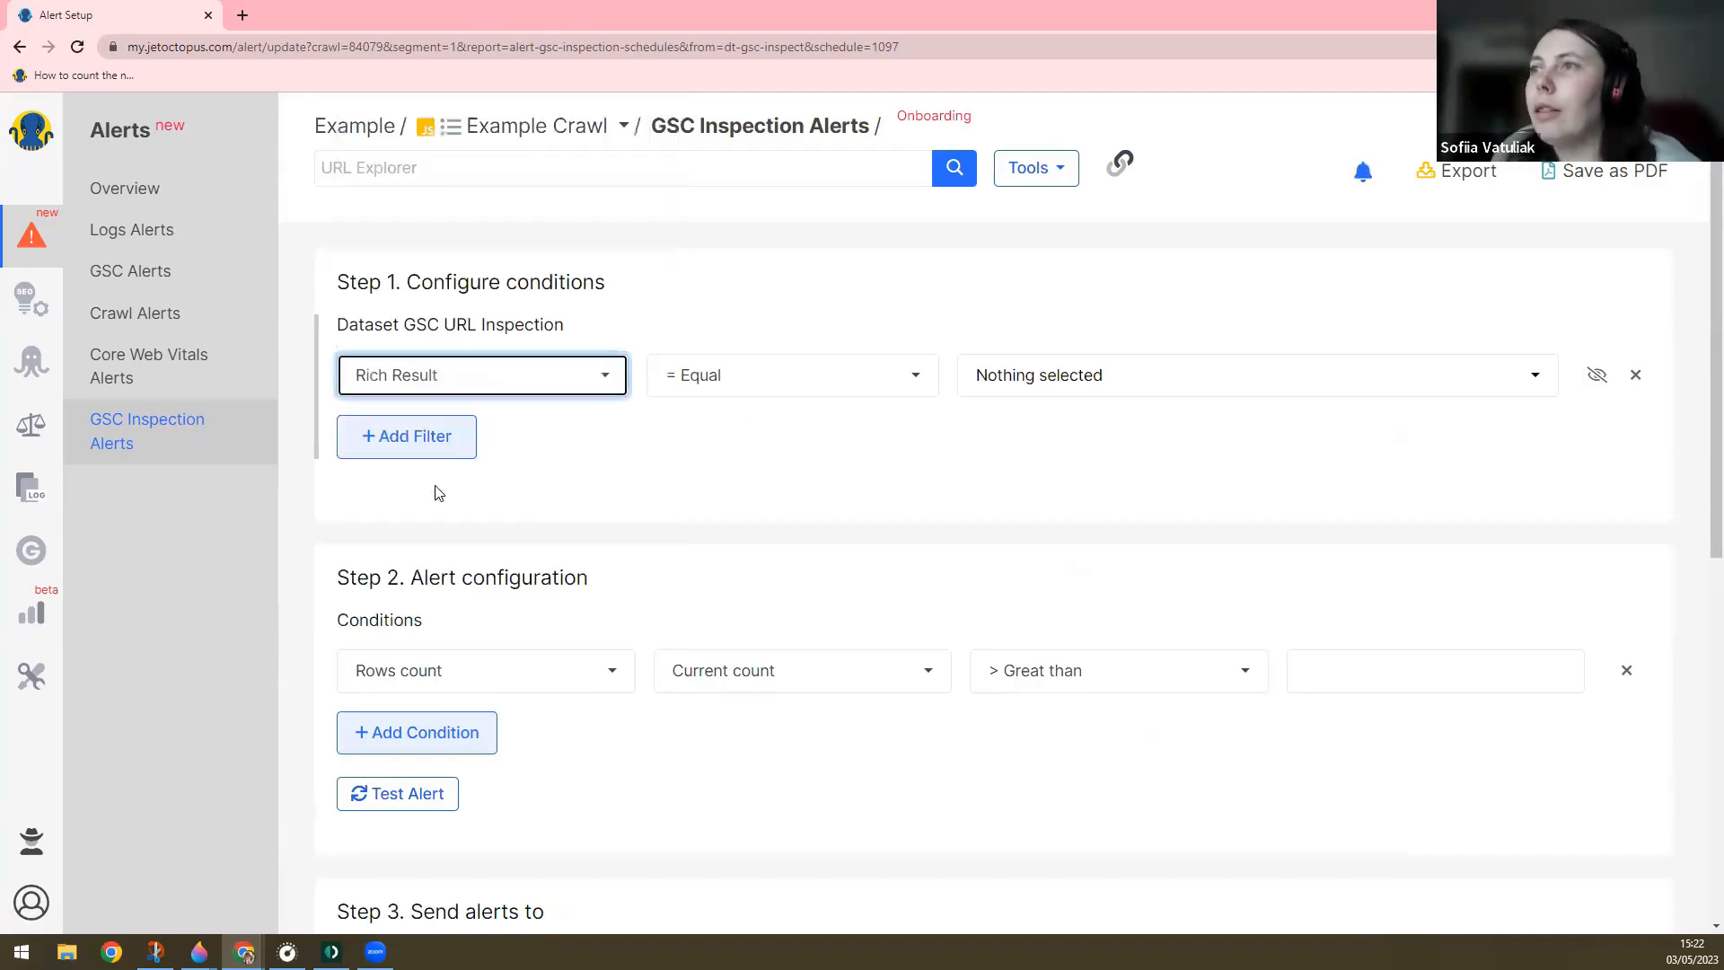
pyautogui.click(791, 377)
pyautogui.click(790, 375)
pyautogui.click(1062, 377)
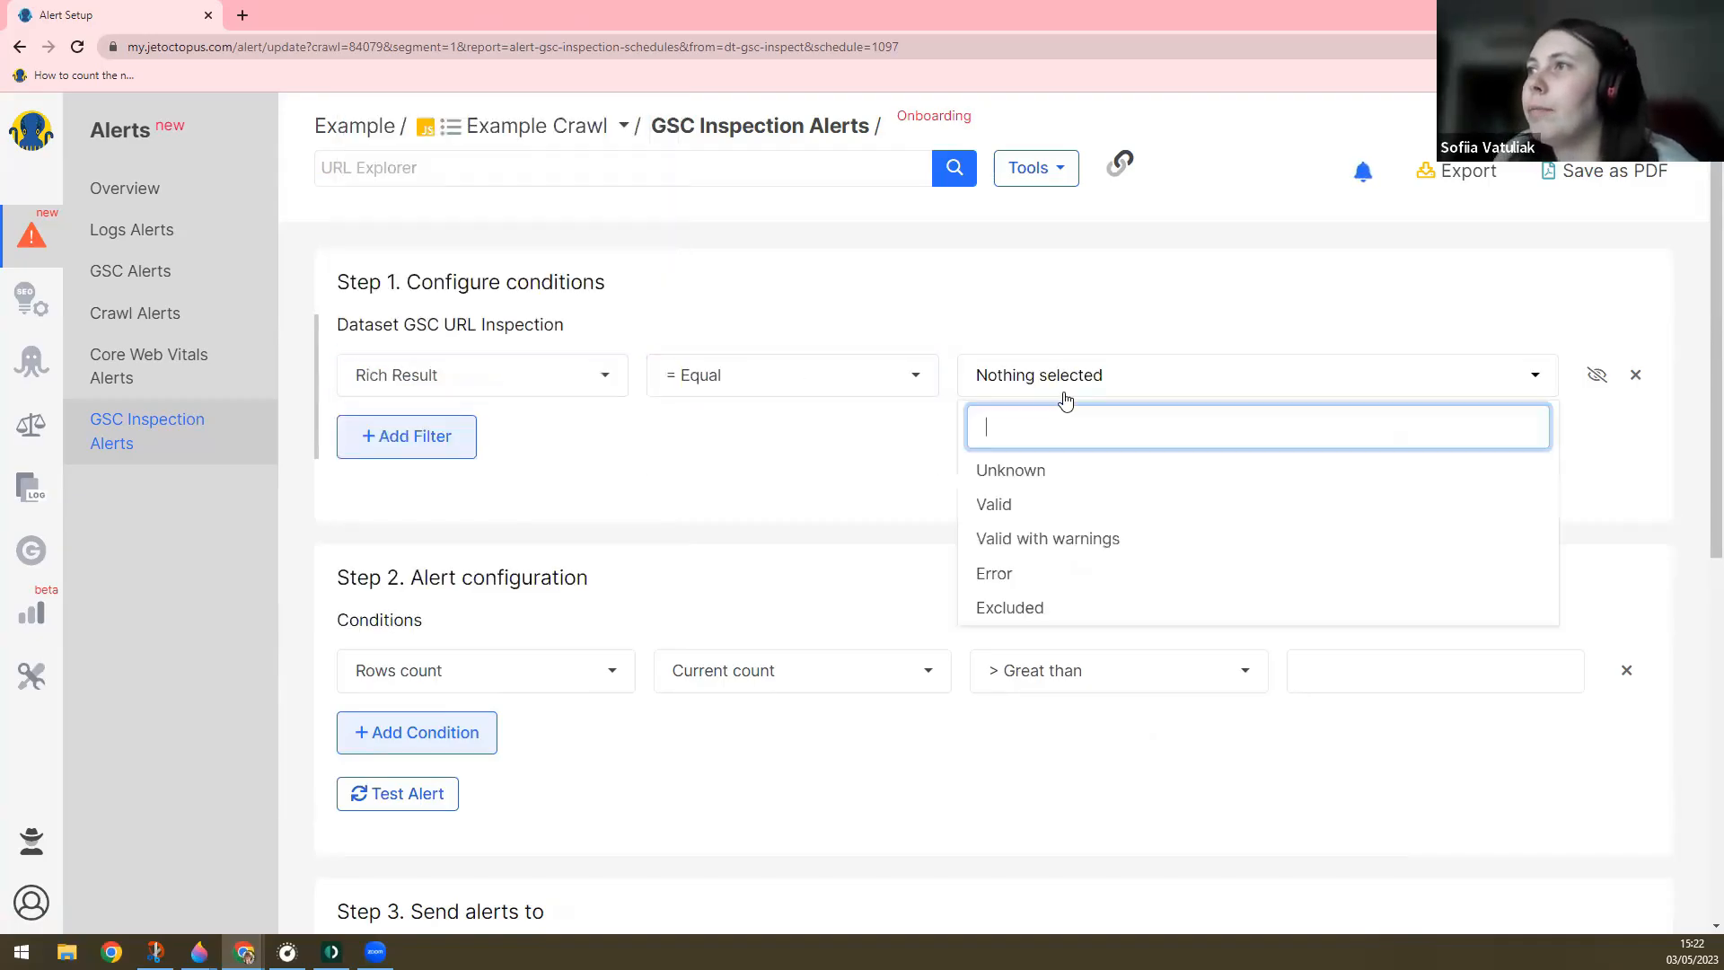
pyautogui.click(1020, 576)
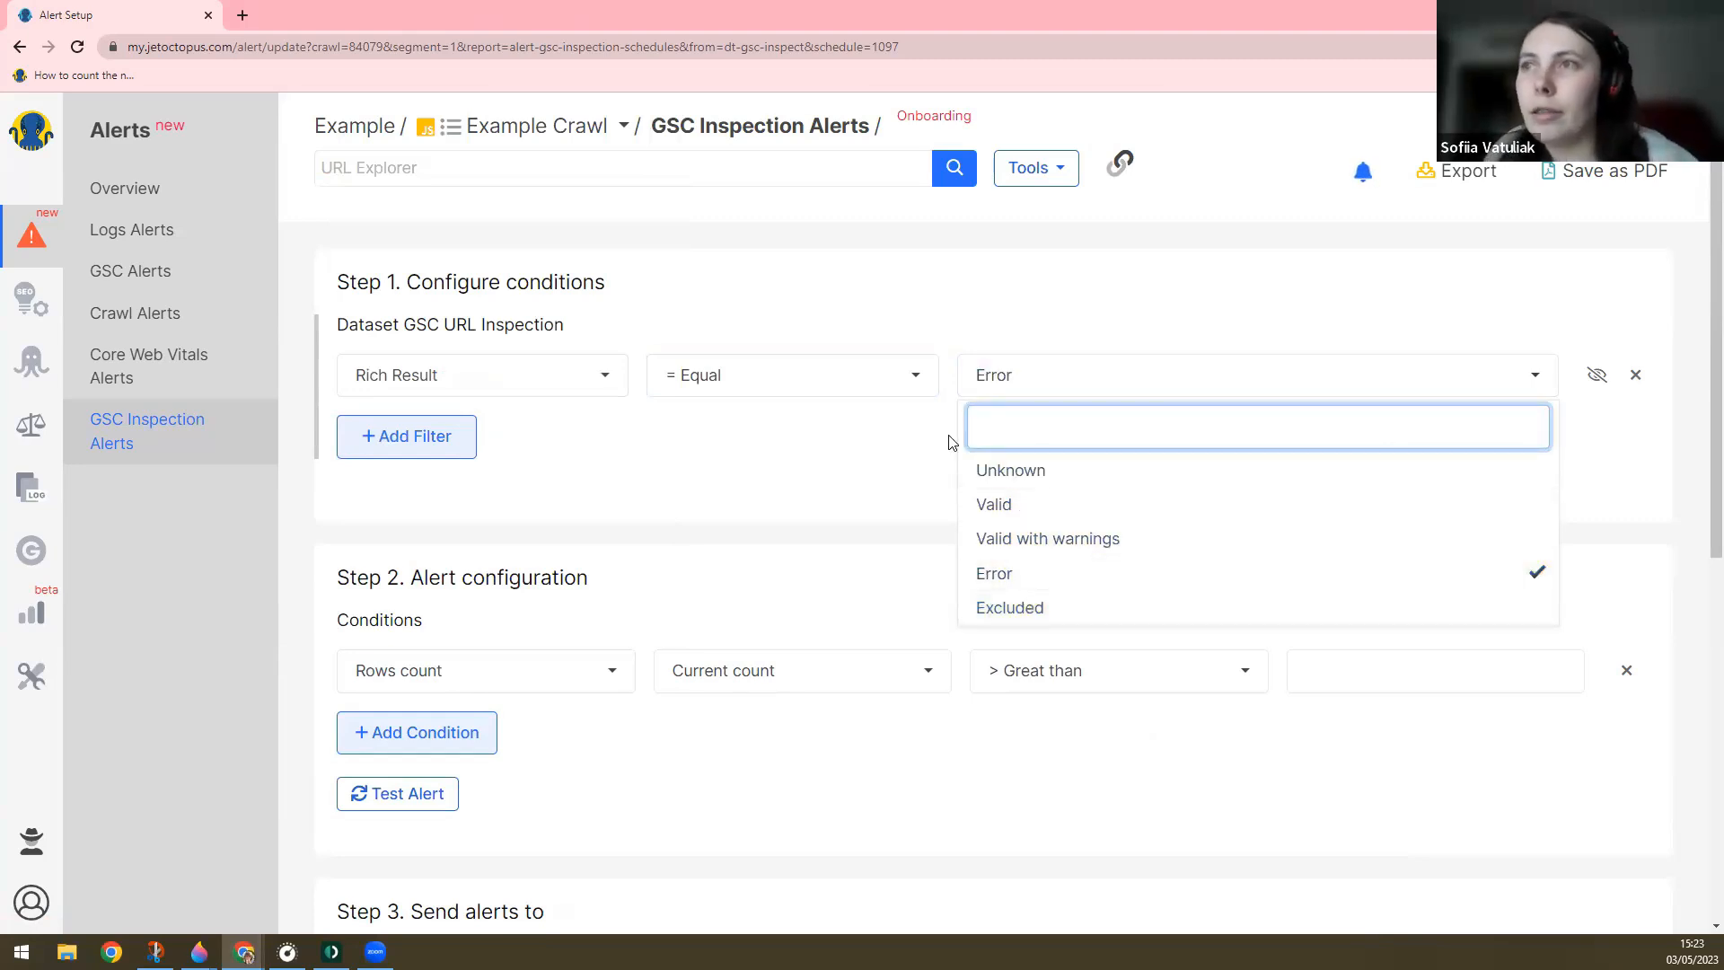
# - Set the alert condition to trigger when the current rows count is greater than 1000
pyautogui.click(829, 480)
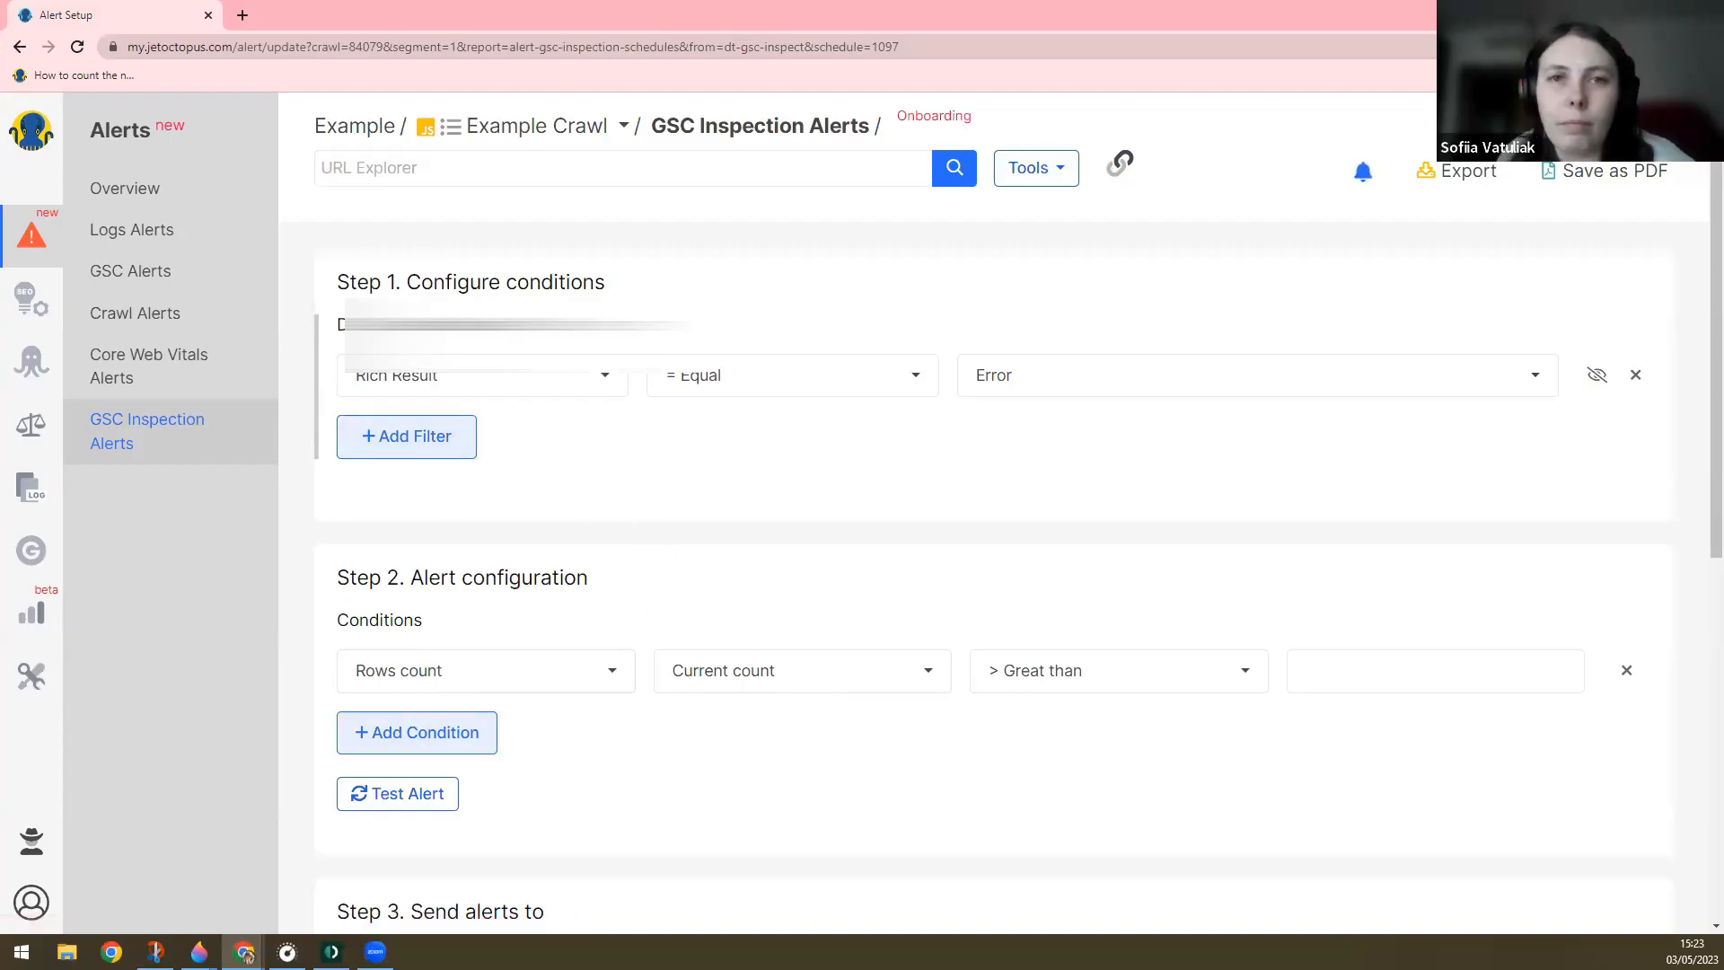
pyautogui.tripleClick(454, 582)
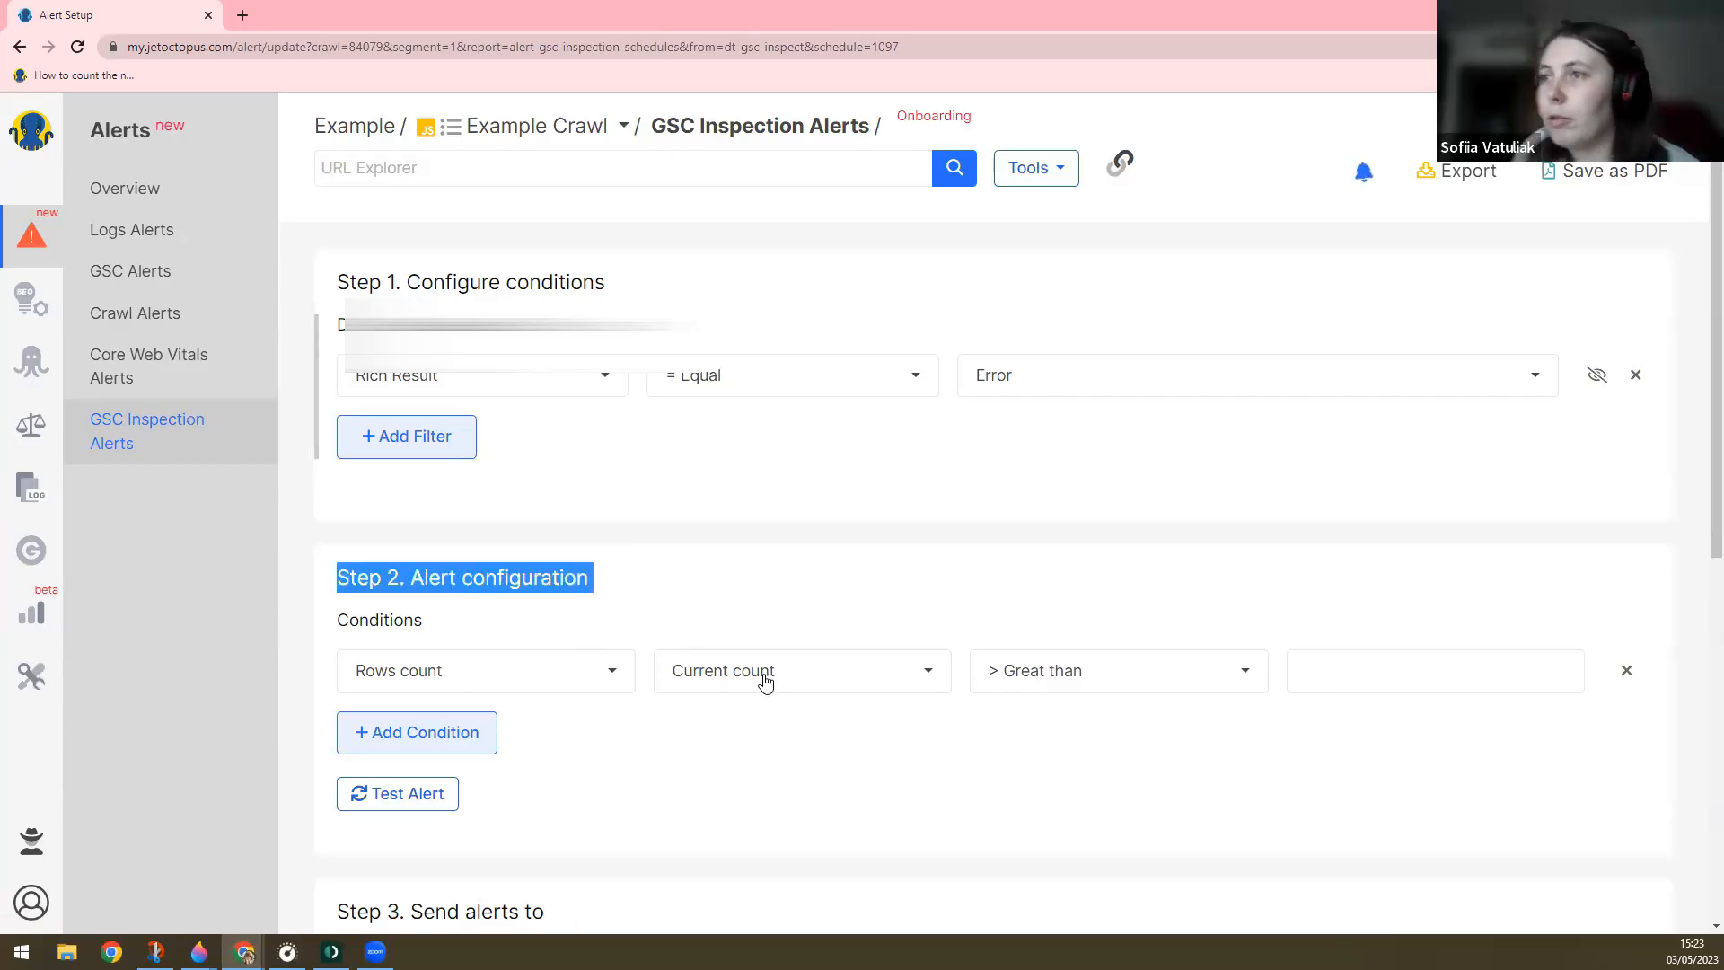
pyautogui.click(1114, 675)
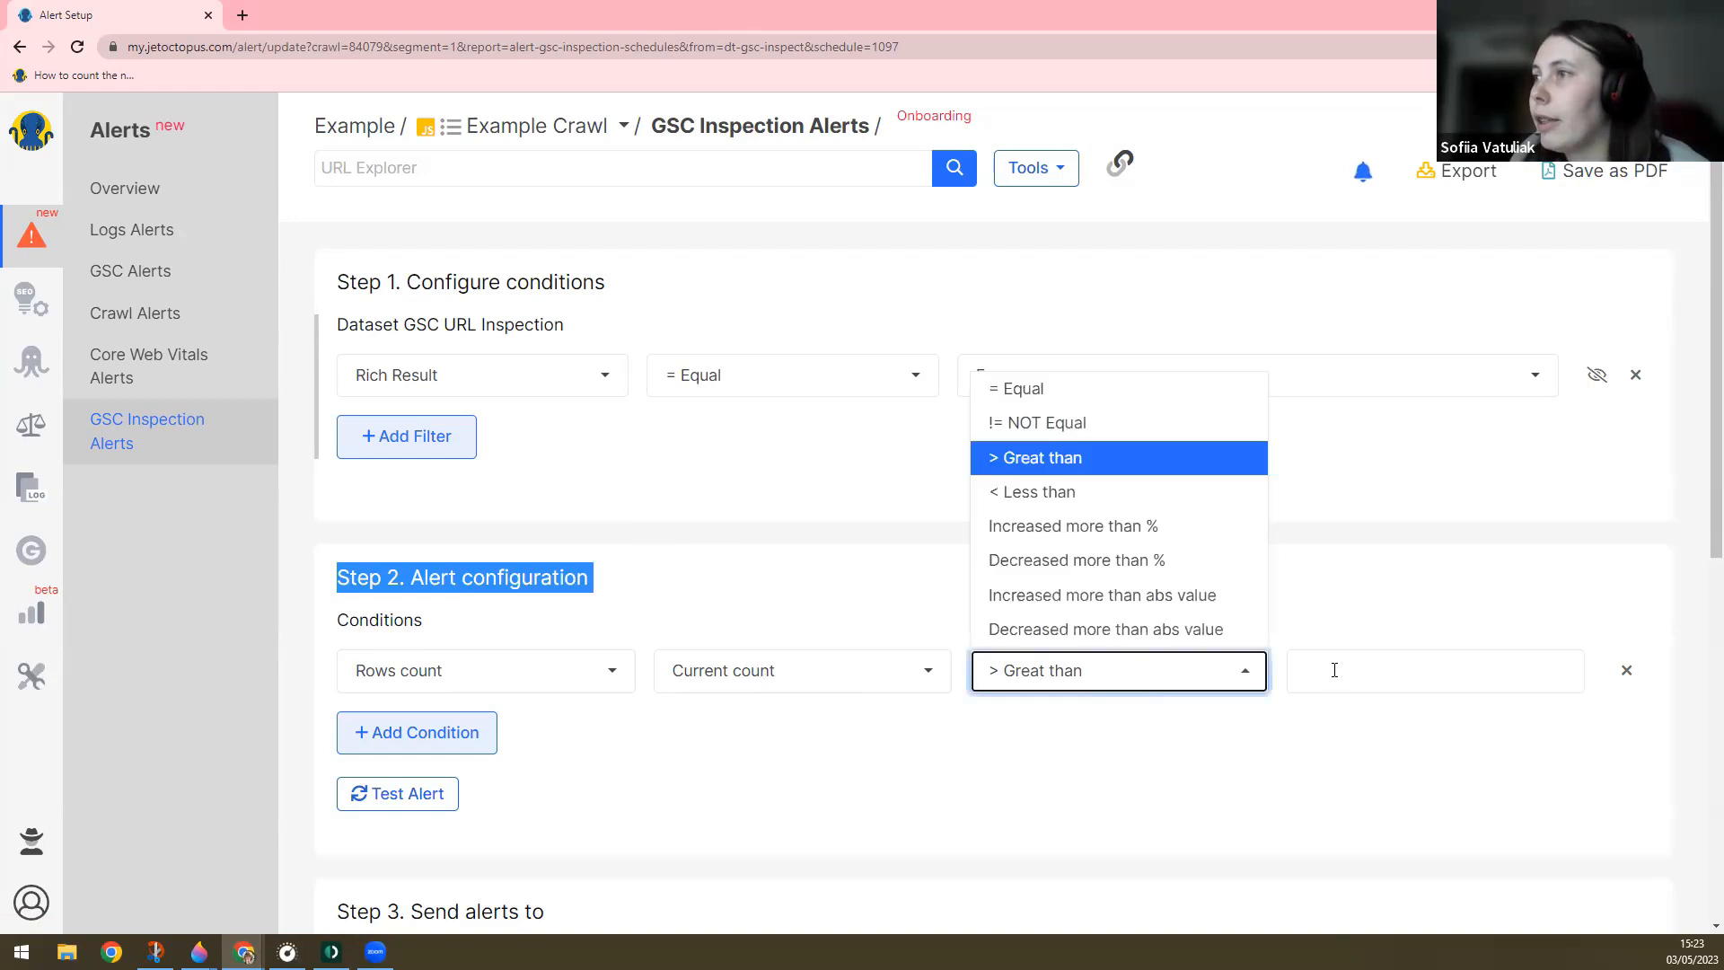
pyautogui.click(1334, 670)
pyautogui.write('1000')
pyautogui.click(1317, 743)
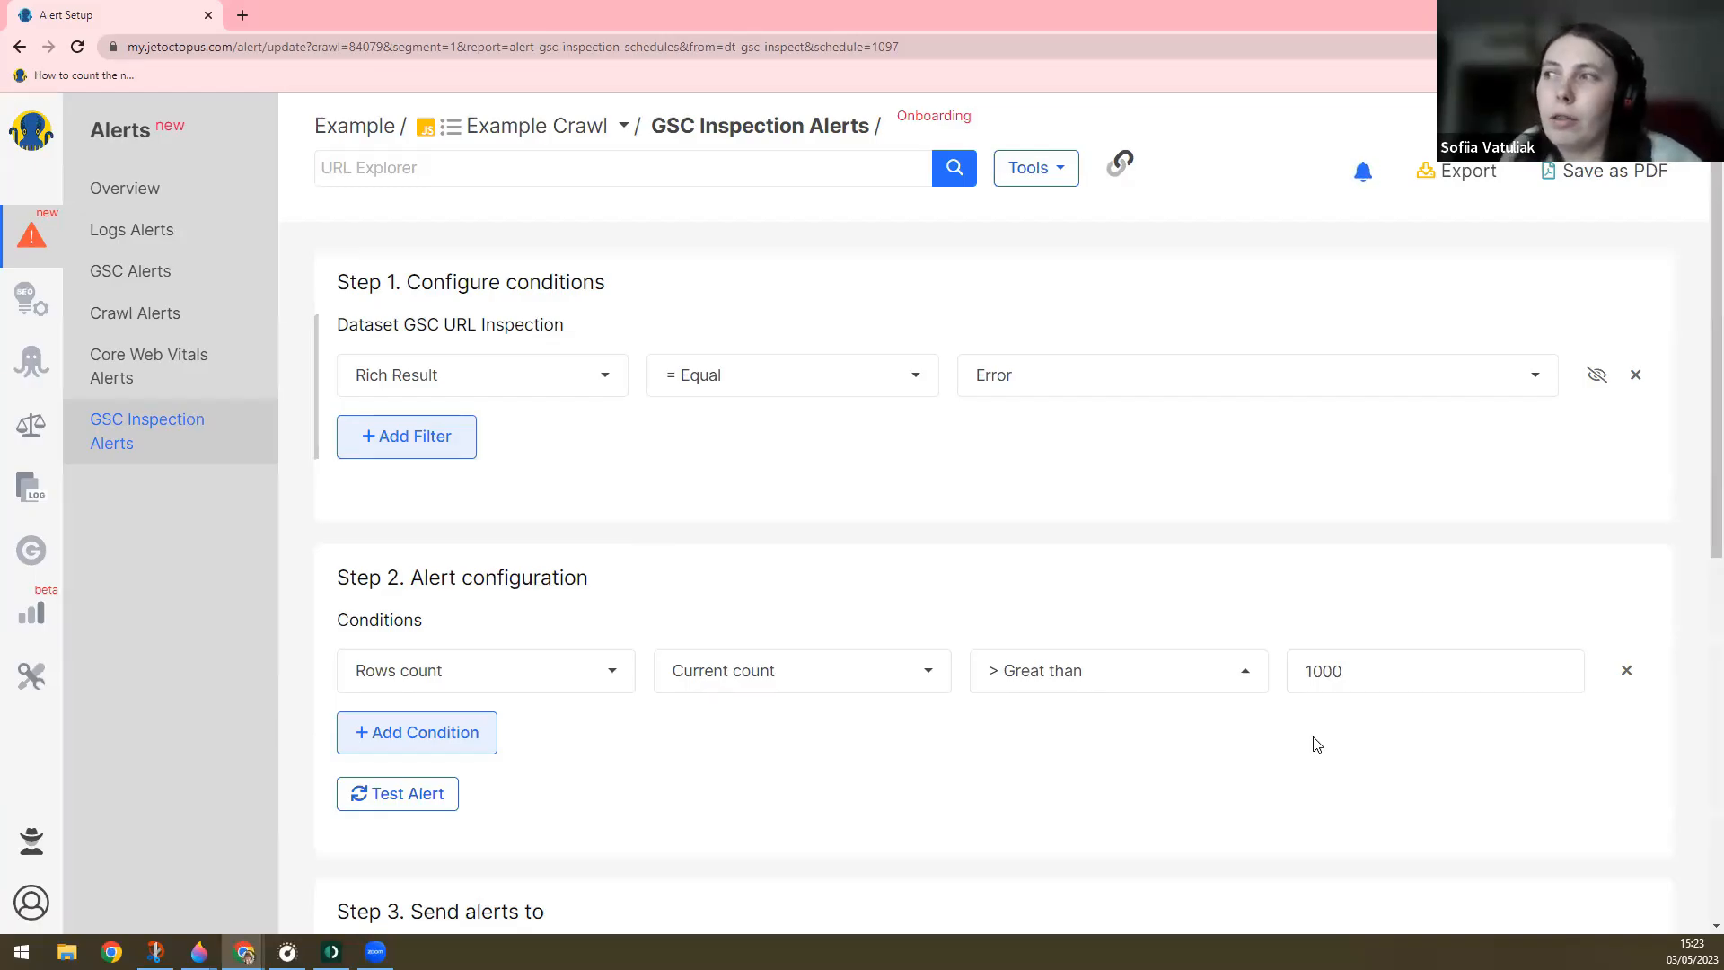
# - Title the alert "Structured Data" and save it
pyautogui.scroll(-8, 1275, 781)
pyautogui.click(413, 662)
pyautogui.write('Structured Data')
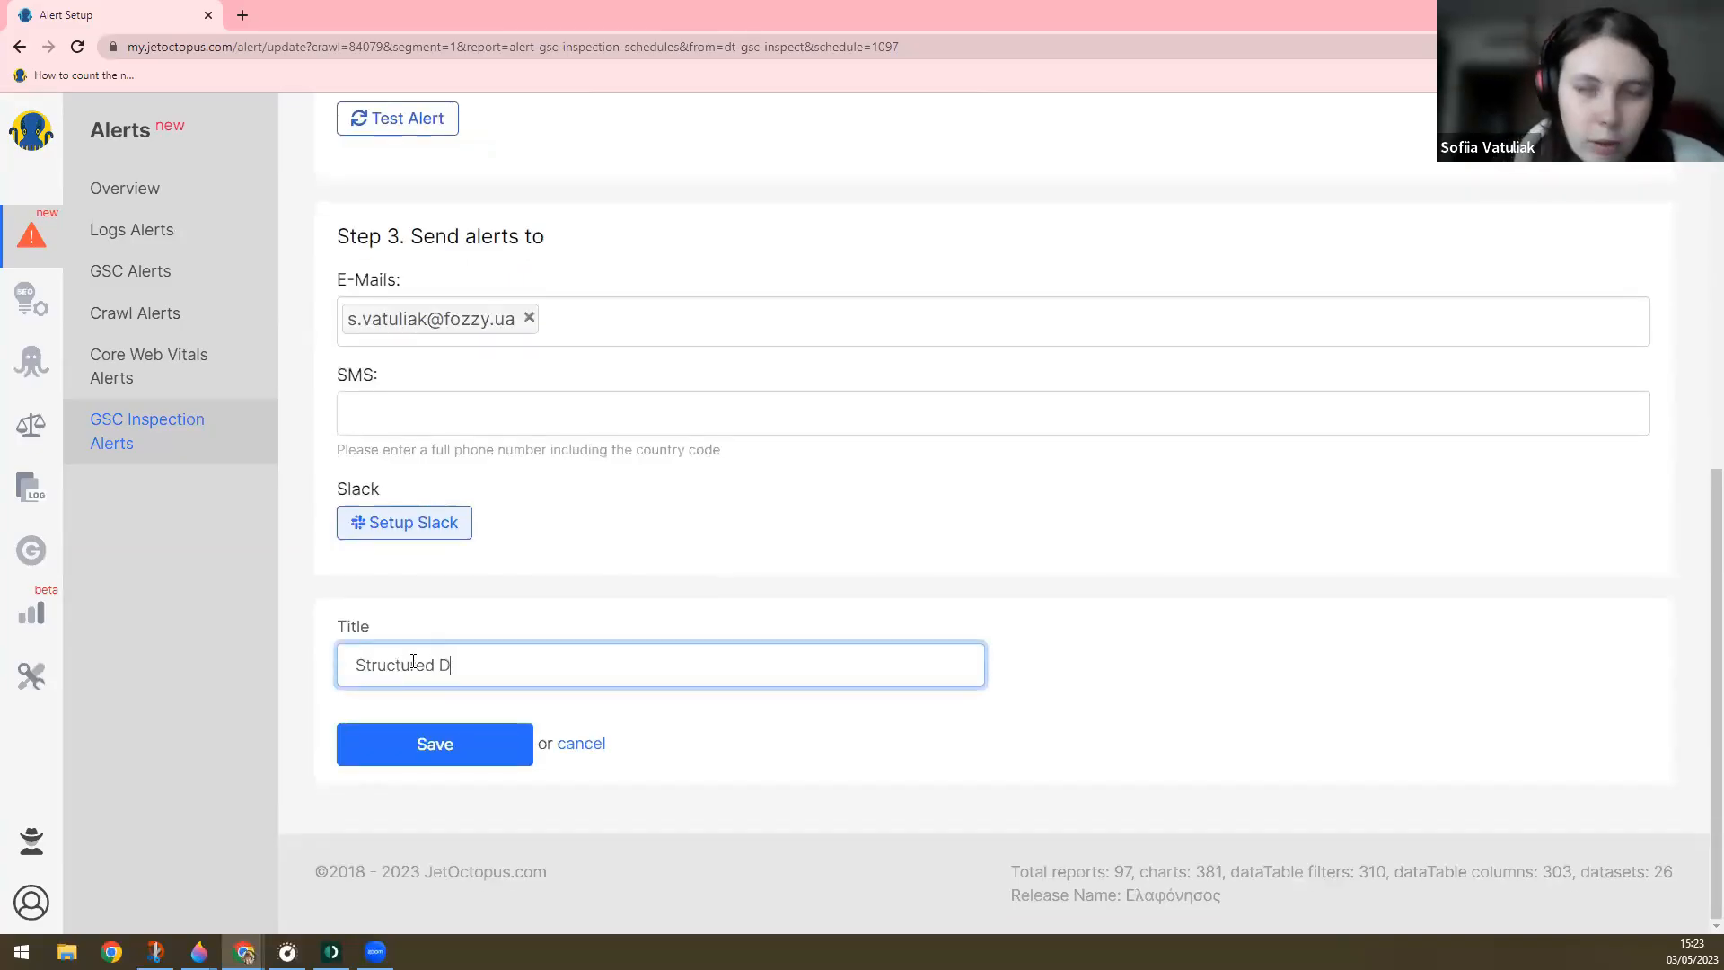
pyautogui.click(473, 759)
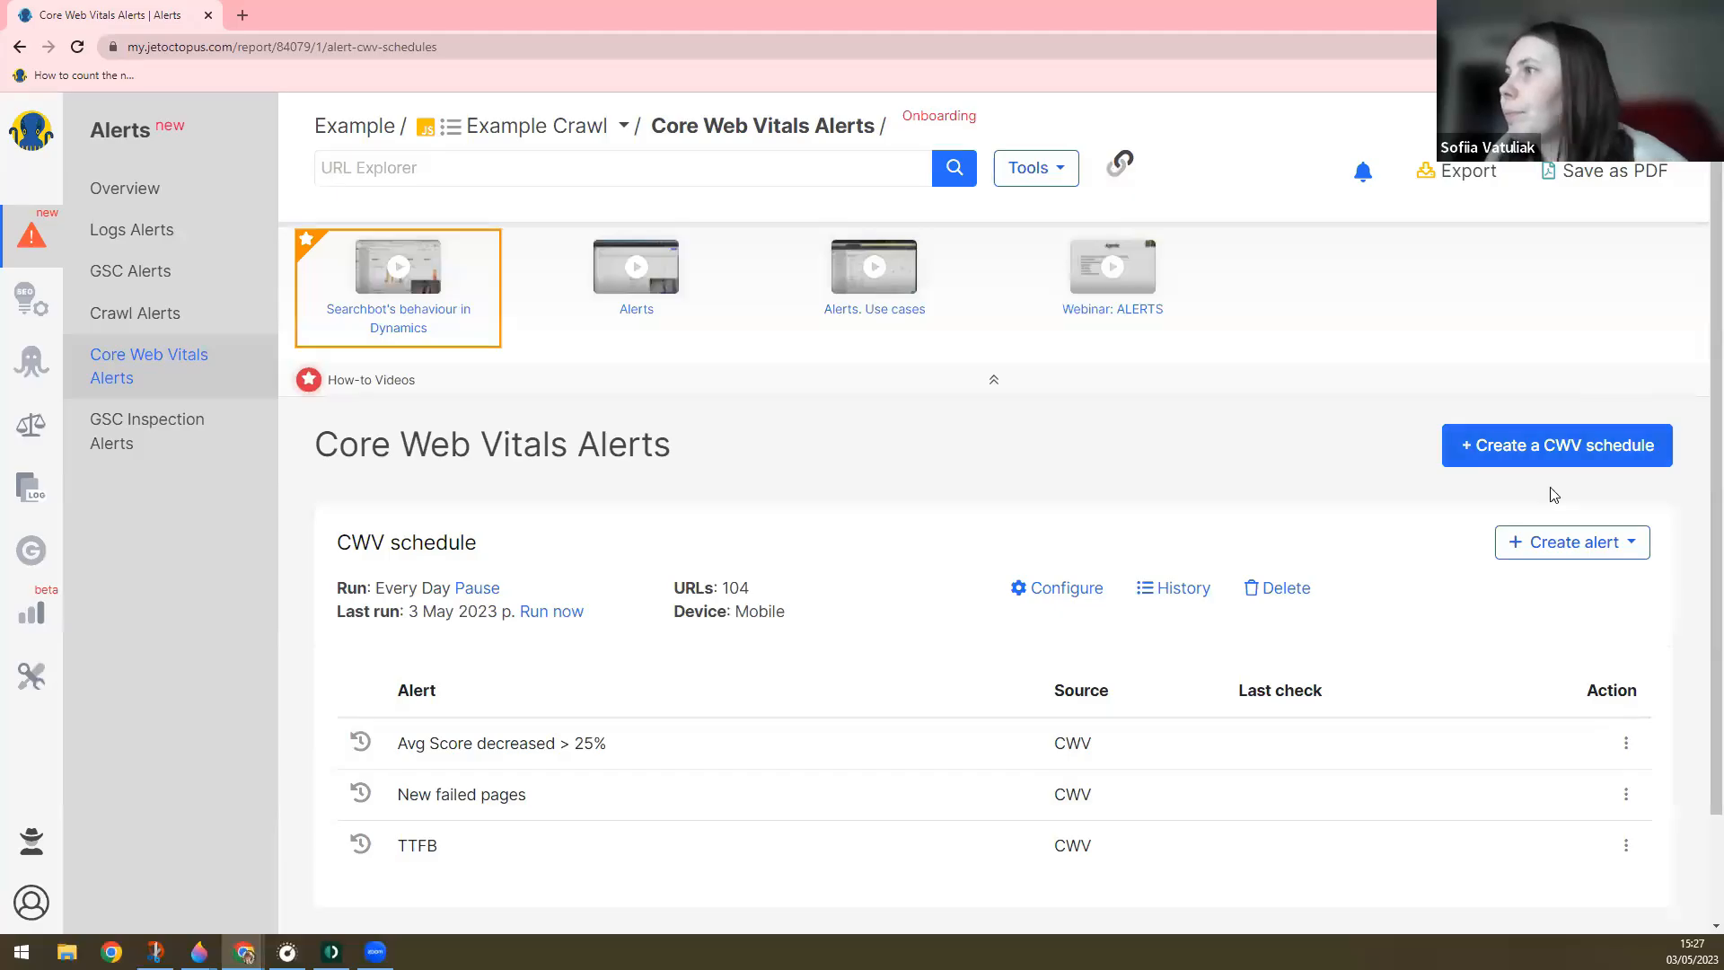
# - From the GSC Inspection alerts, open the form for a new inspection schedule and view its URL list setup
pyautogui.click(195, 438)
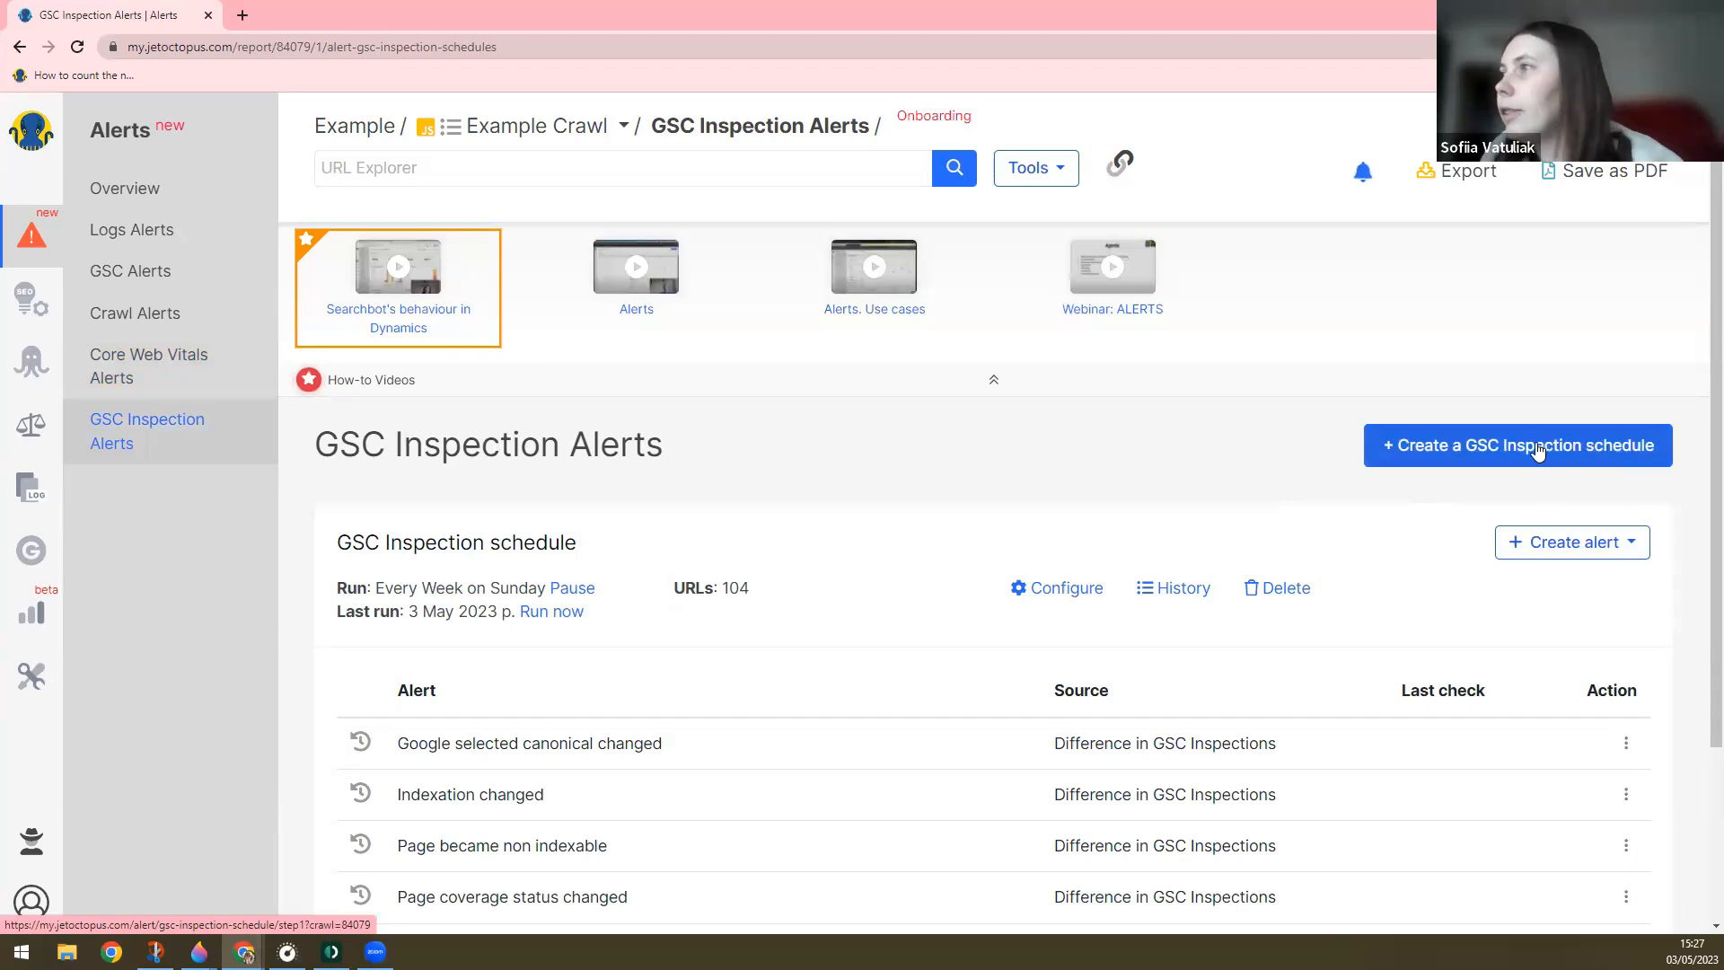
pyautogui.click(1483, 456)
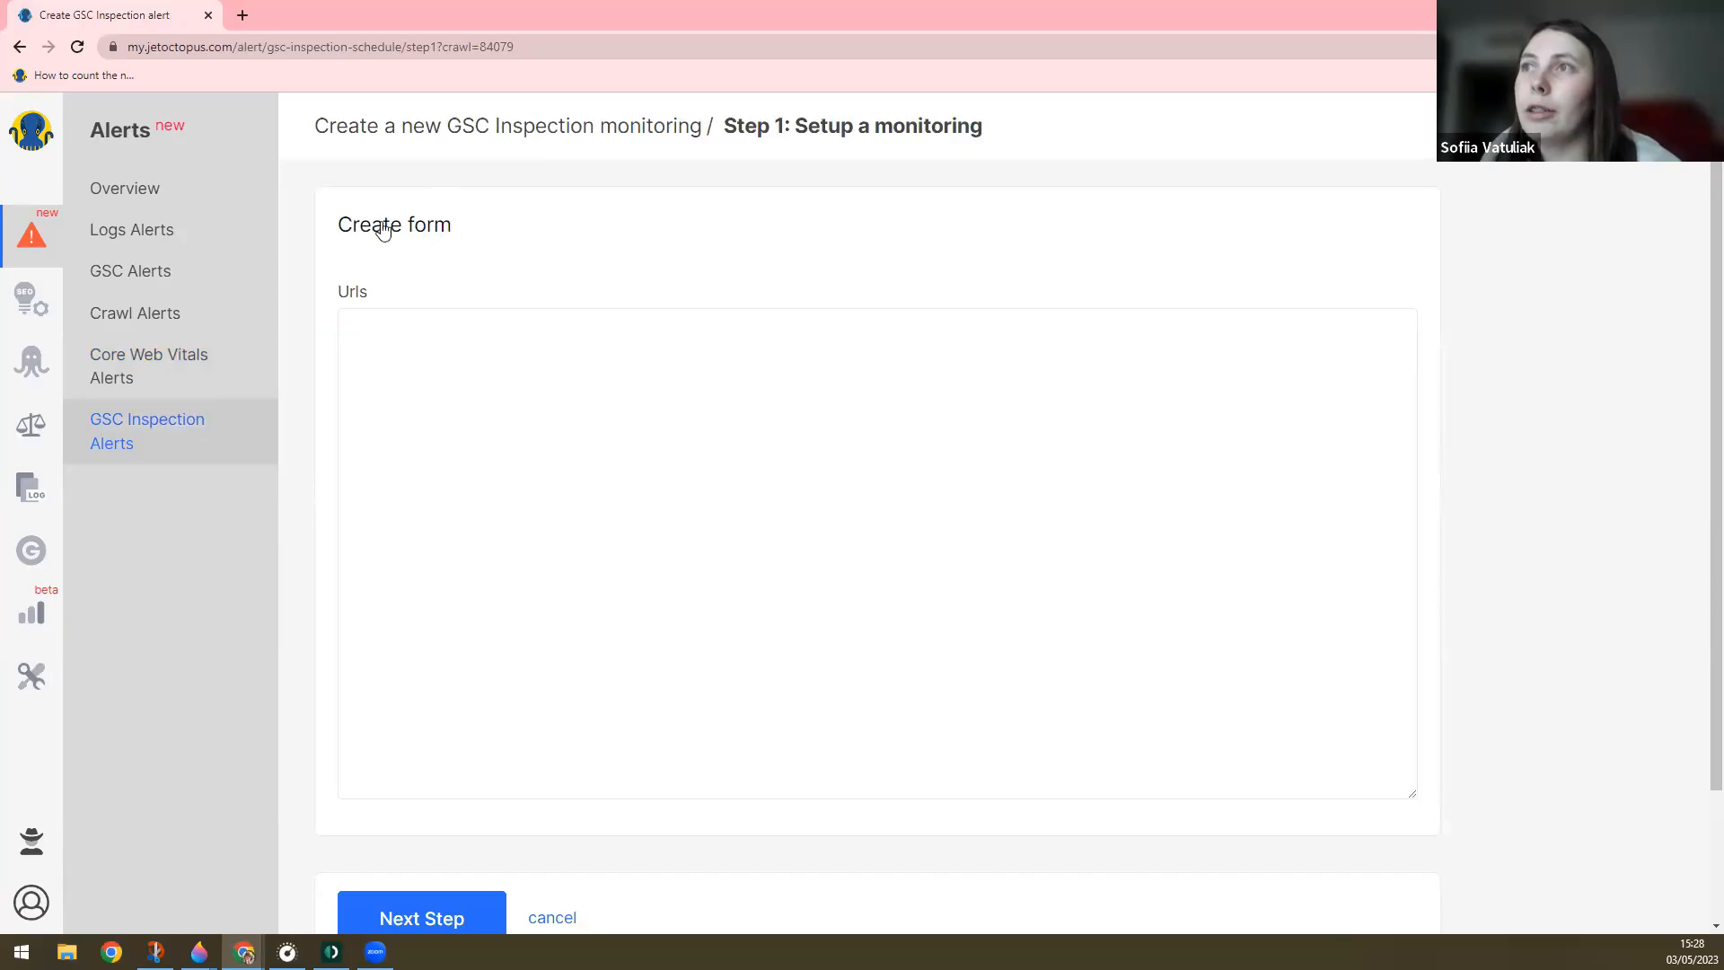
pyautogui.click(378, 367)
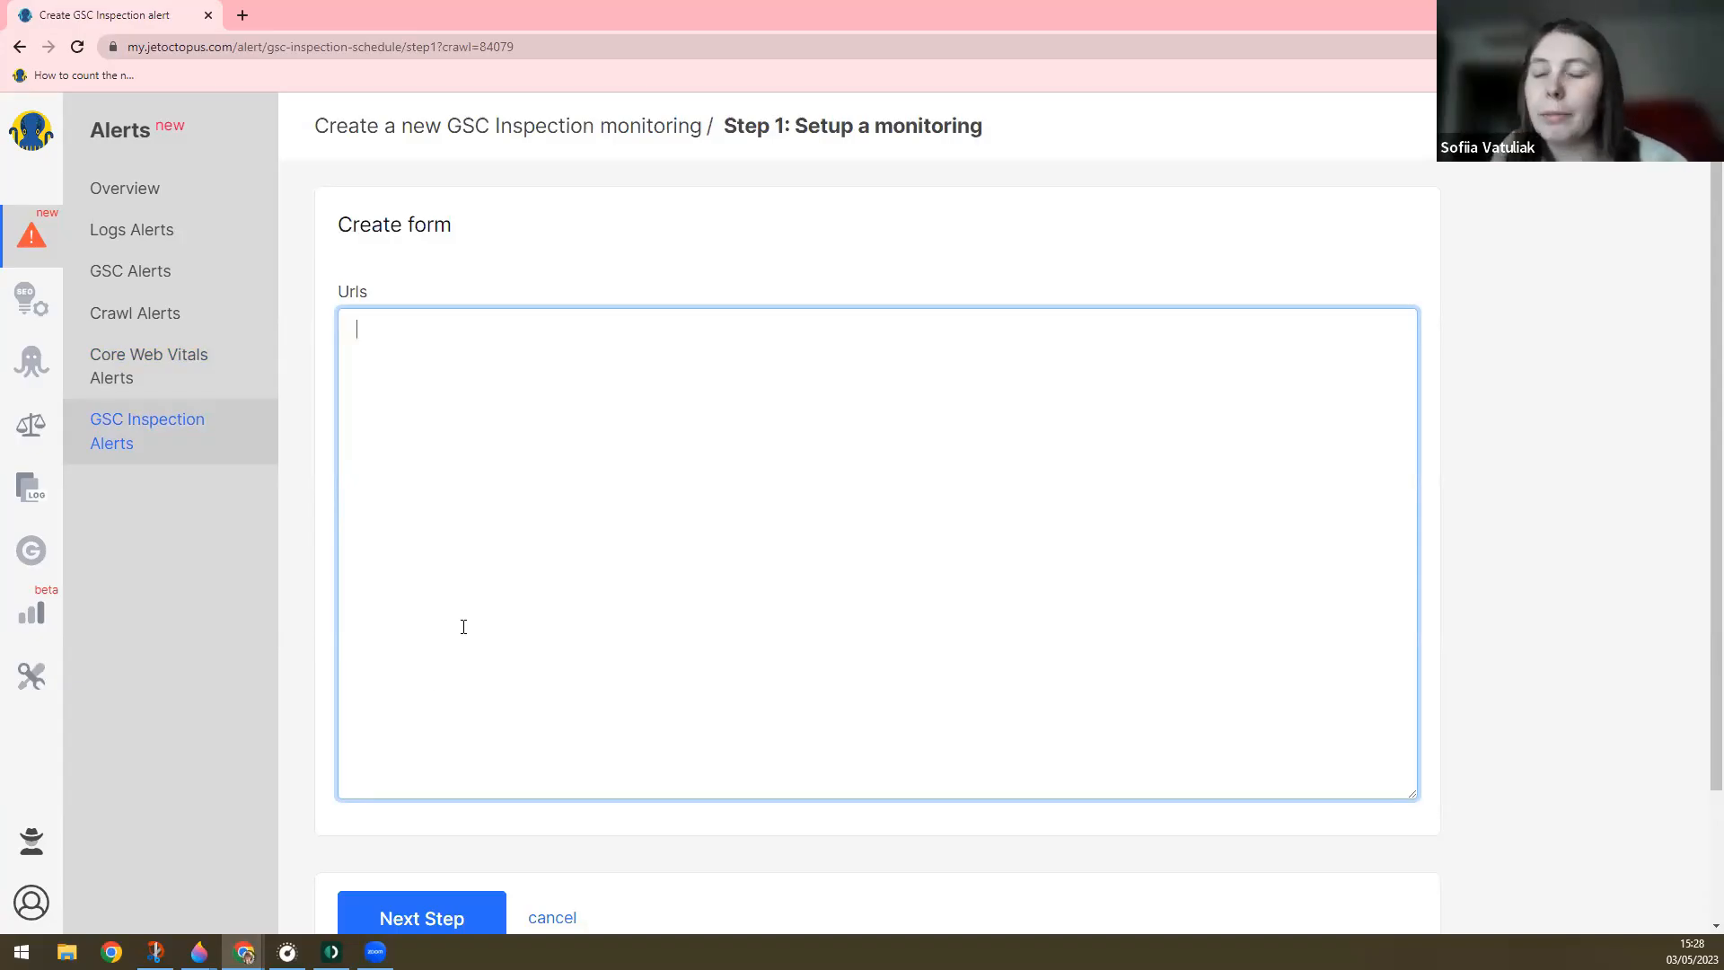
pyautogui.scroll(-1, 464, 626)
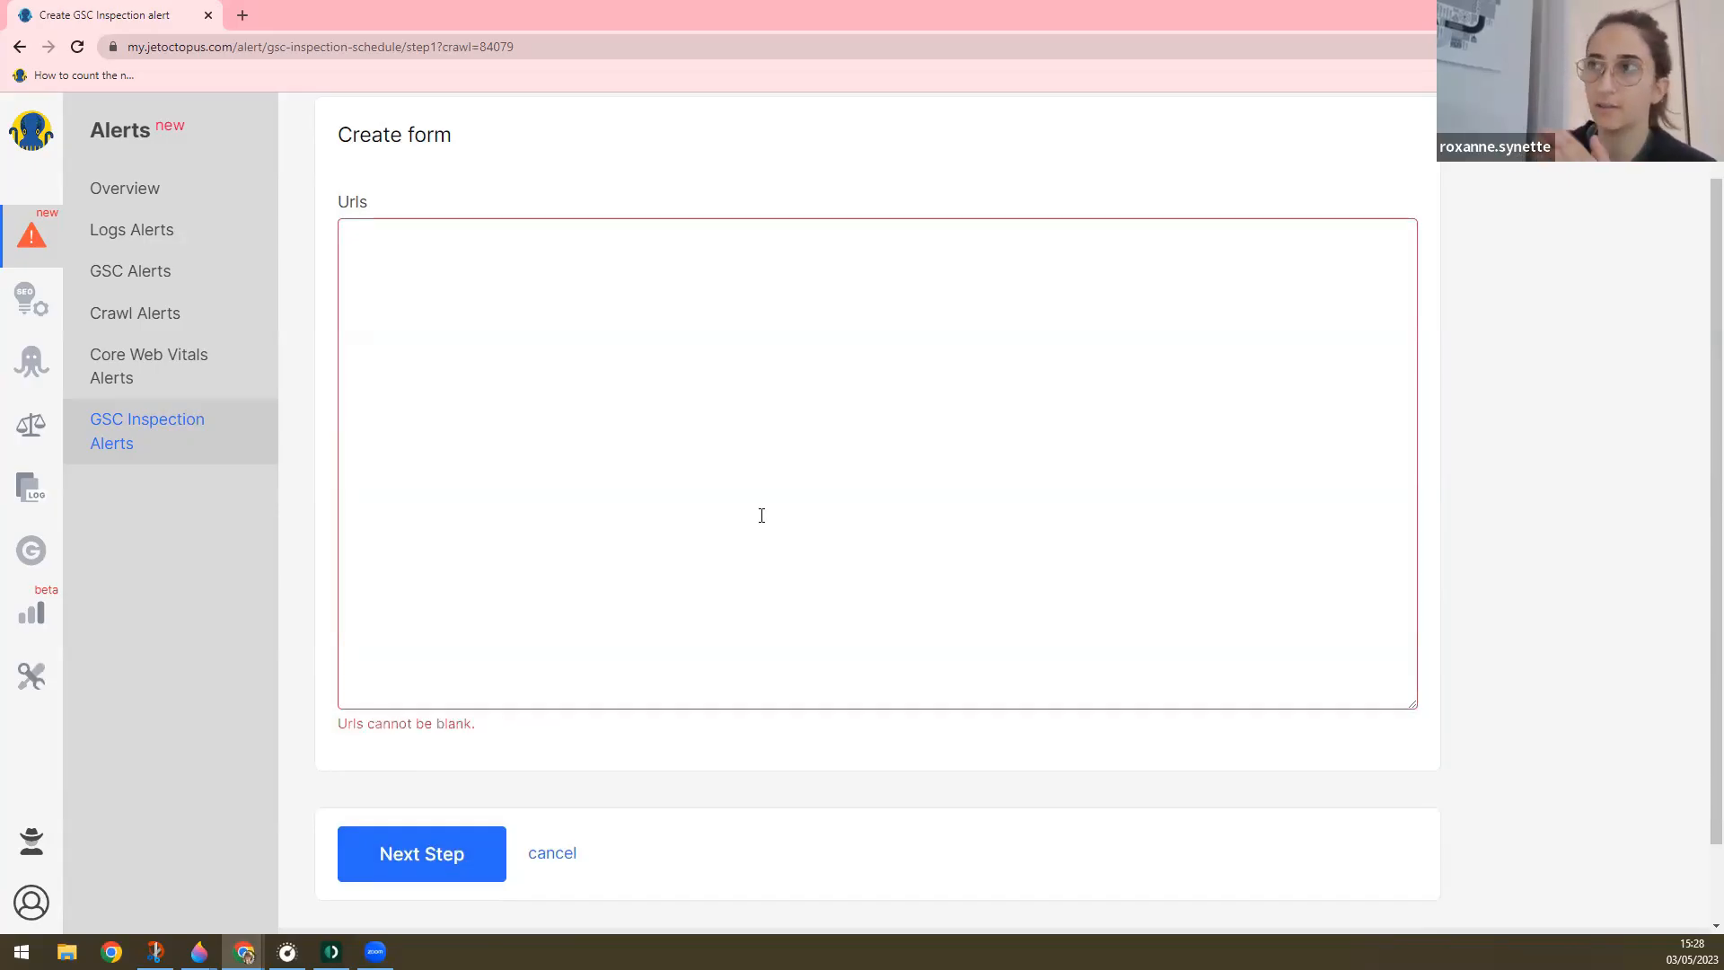
# - Return to the GSC Inspection alerts and open the Structured Data alert for editing
pyautogui.click(212, 444)
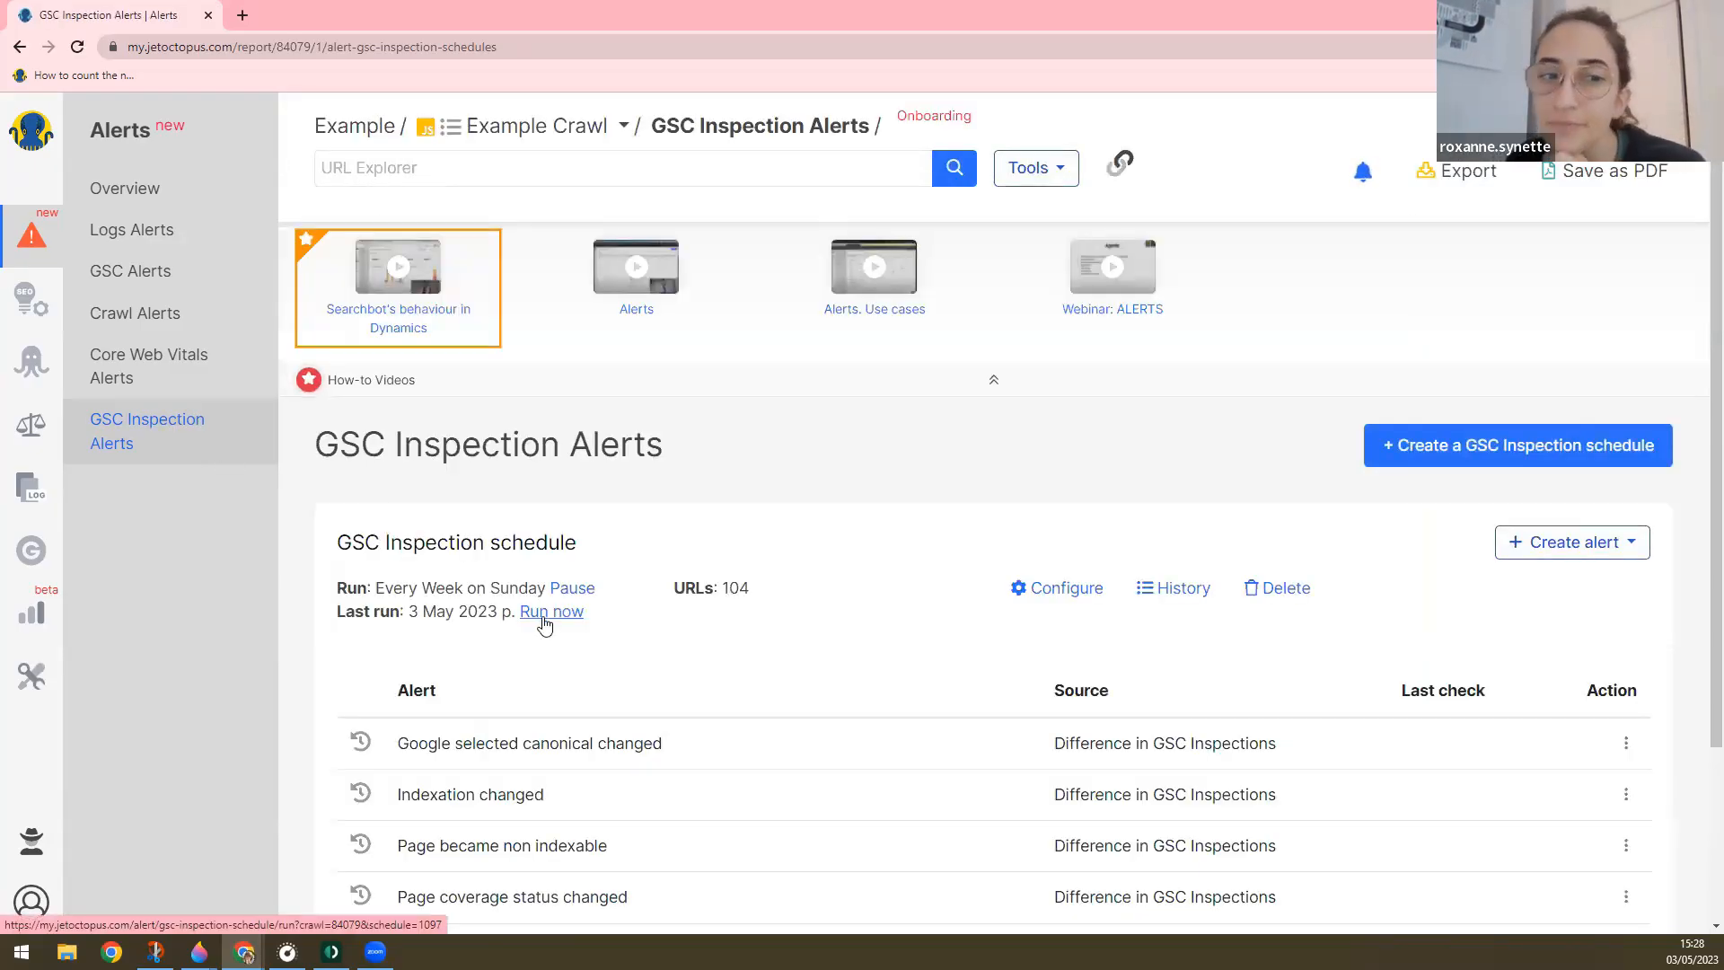
pyautogui.scroll(-3, 500, 608)
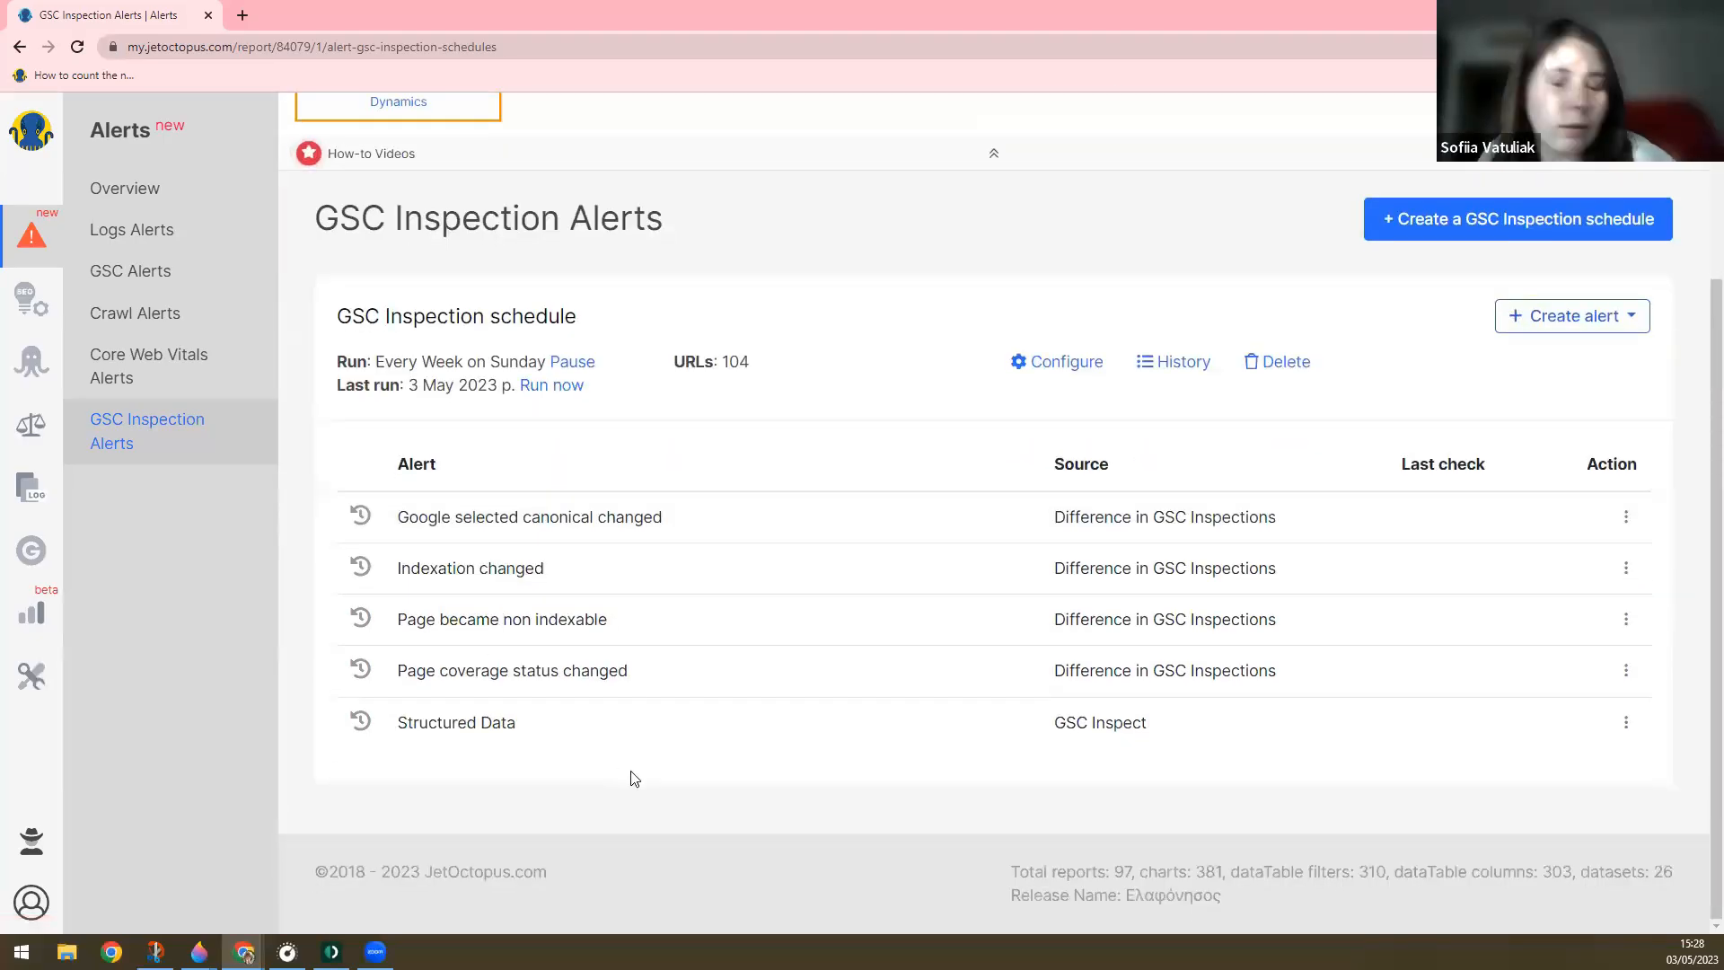
pyautogui.click(1626, 724)
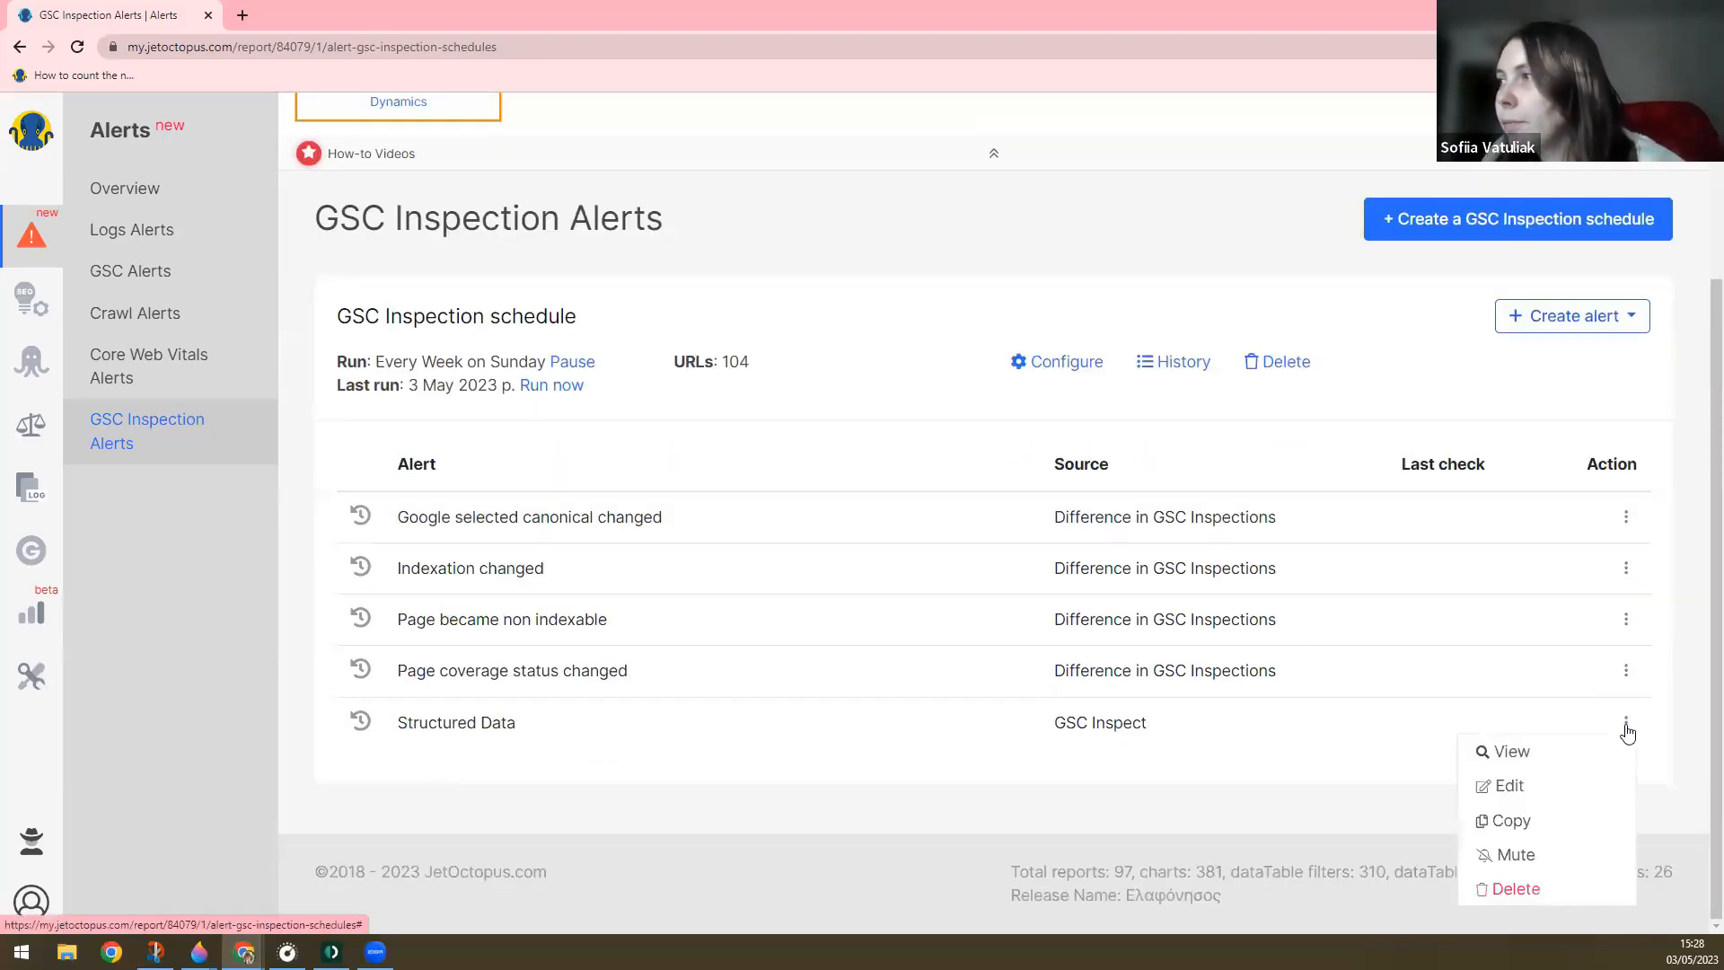
pyautogui.click(1509, 785)
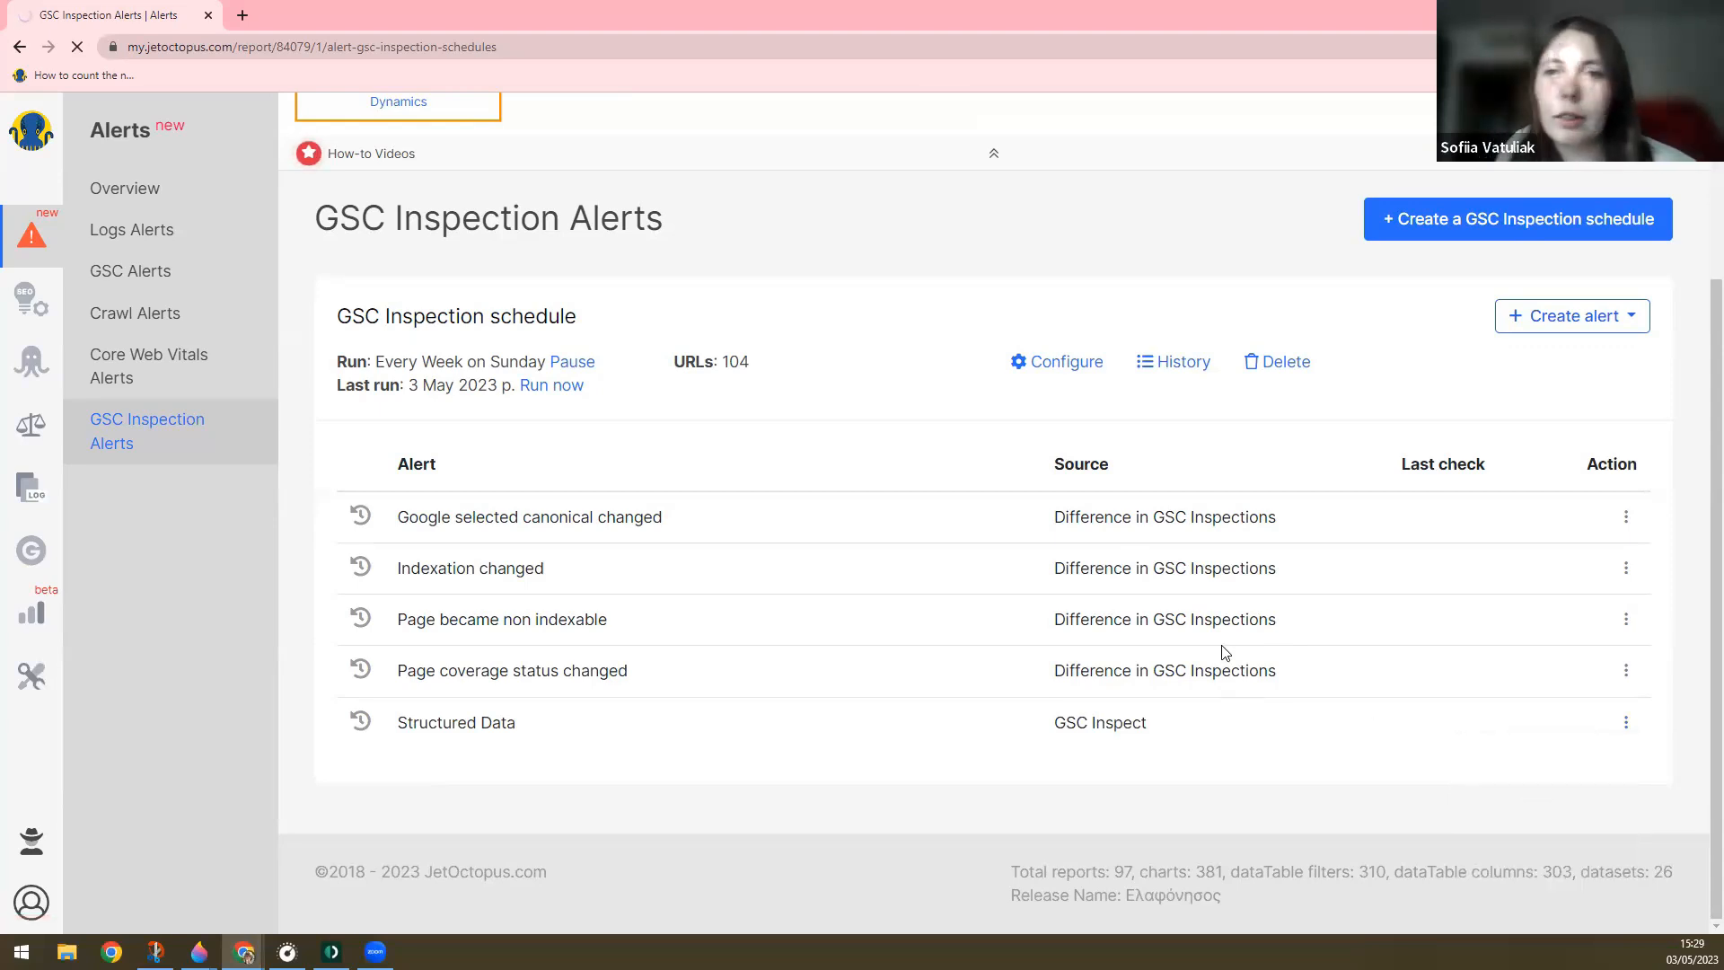
pyautogui.click(1627, 721)
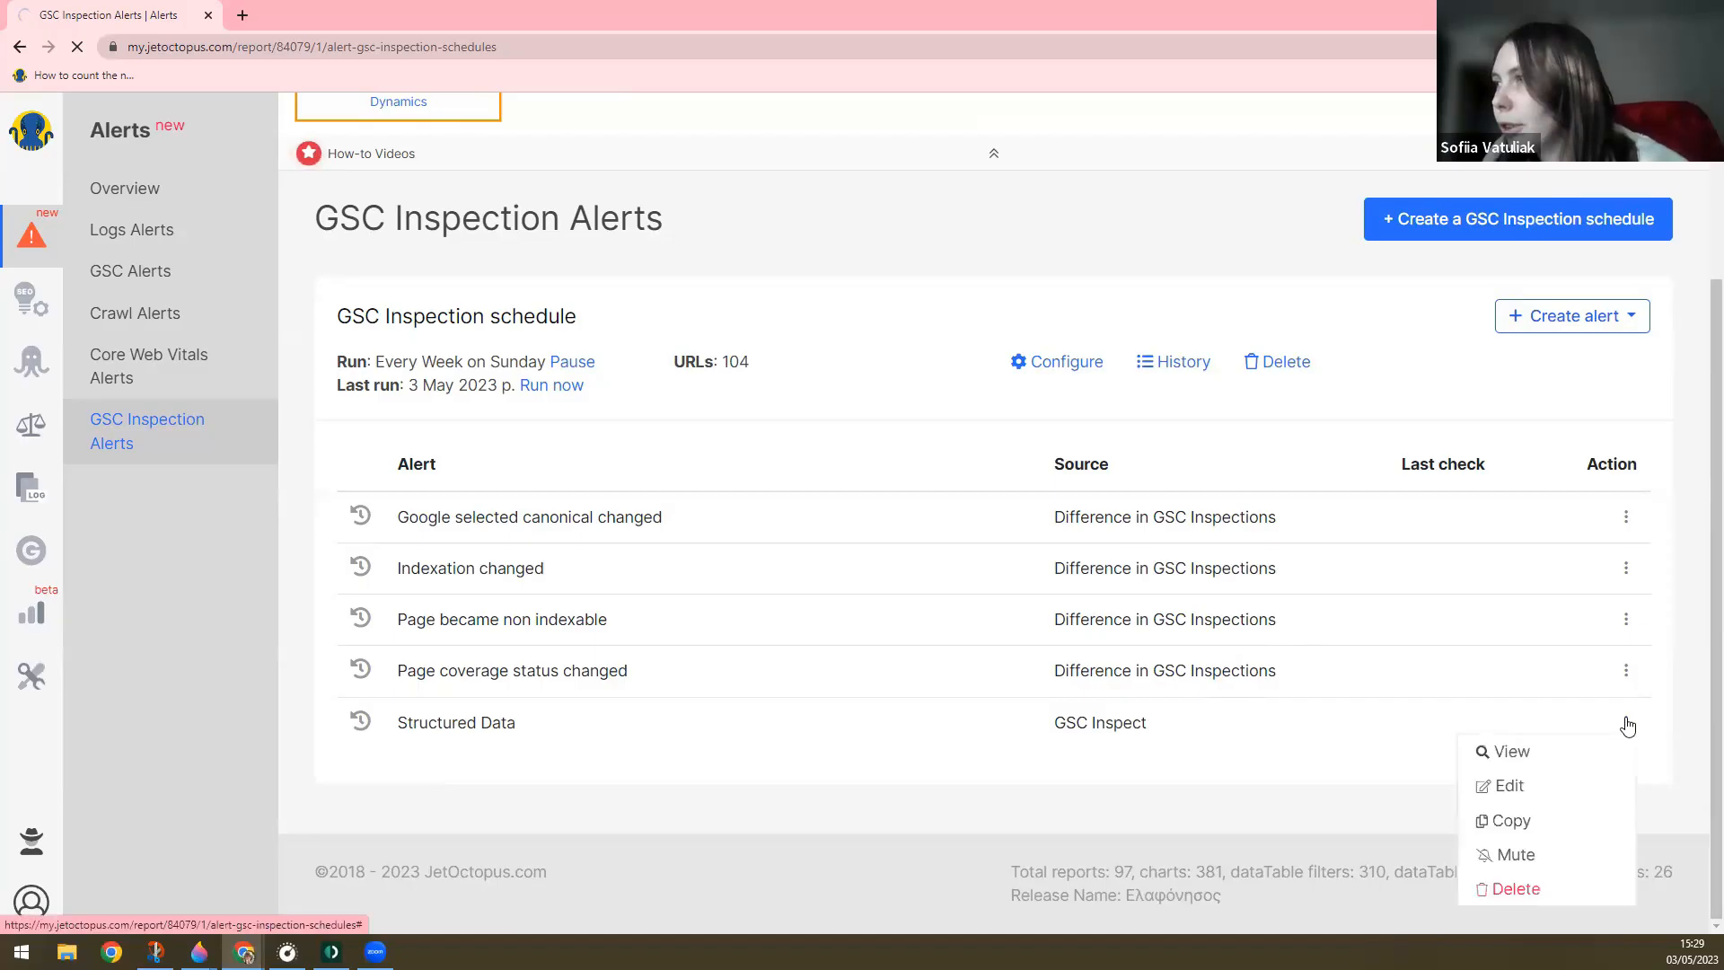
pyautogui.click(1510, 787)
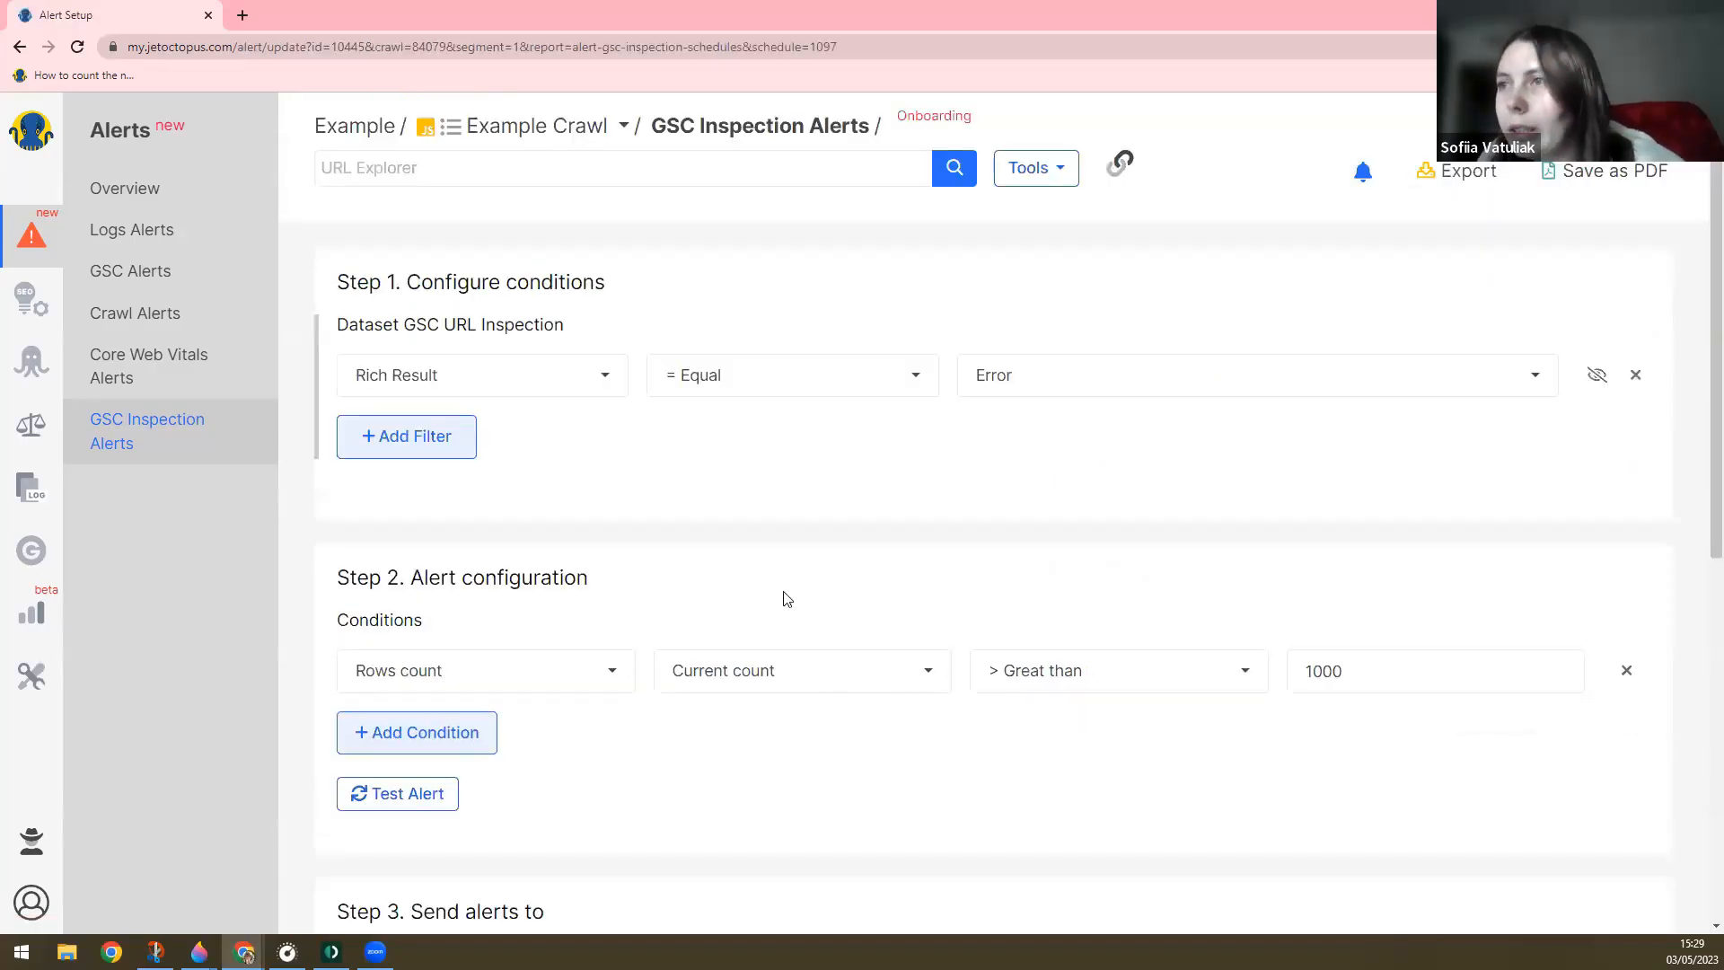
# - Review the alert's settings and the count types available for its rows count condition
pyautogui.scroll(-5, 787, 590)
pyautogui.scroll(6, 797, 593)
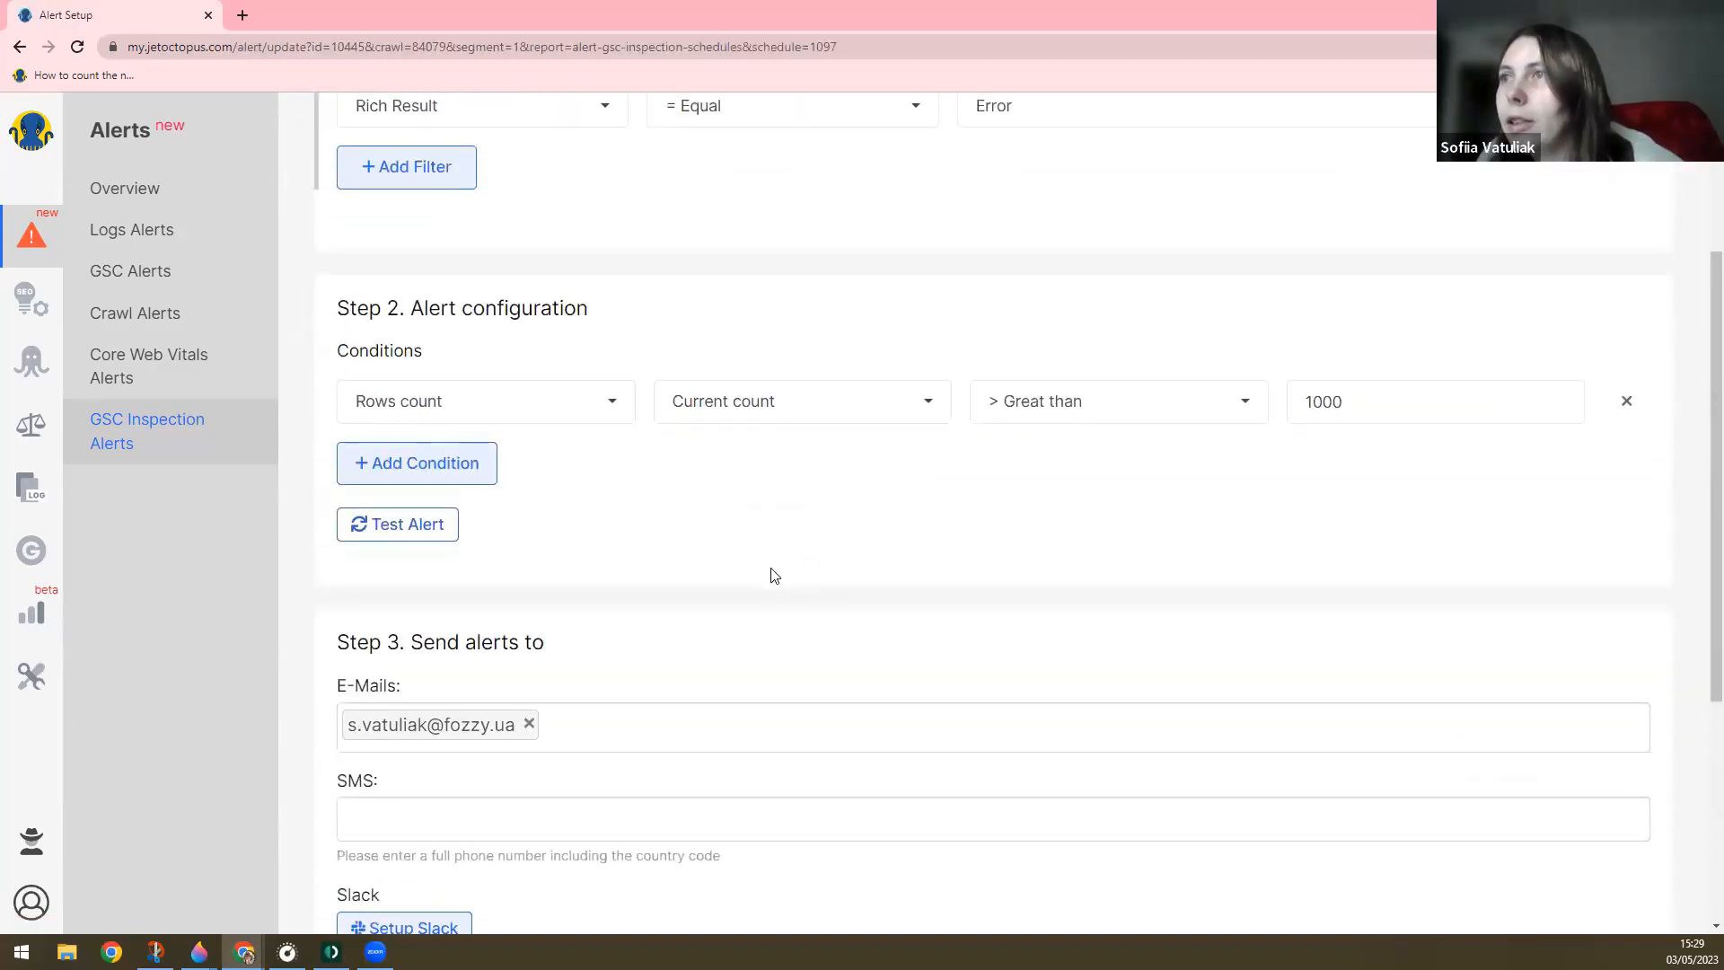
pyautogui.click(795, 676)
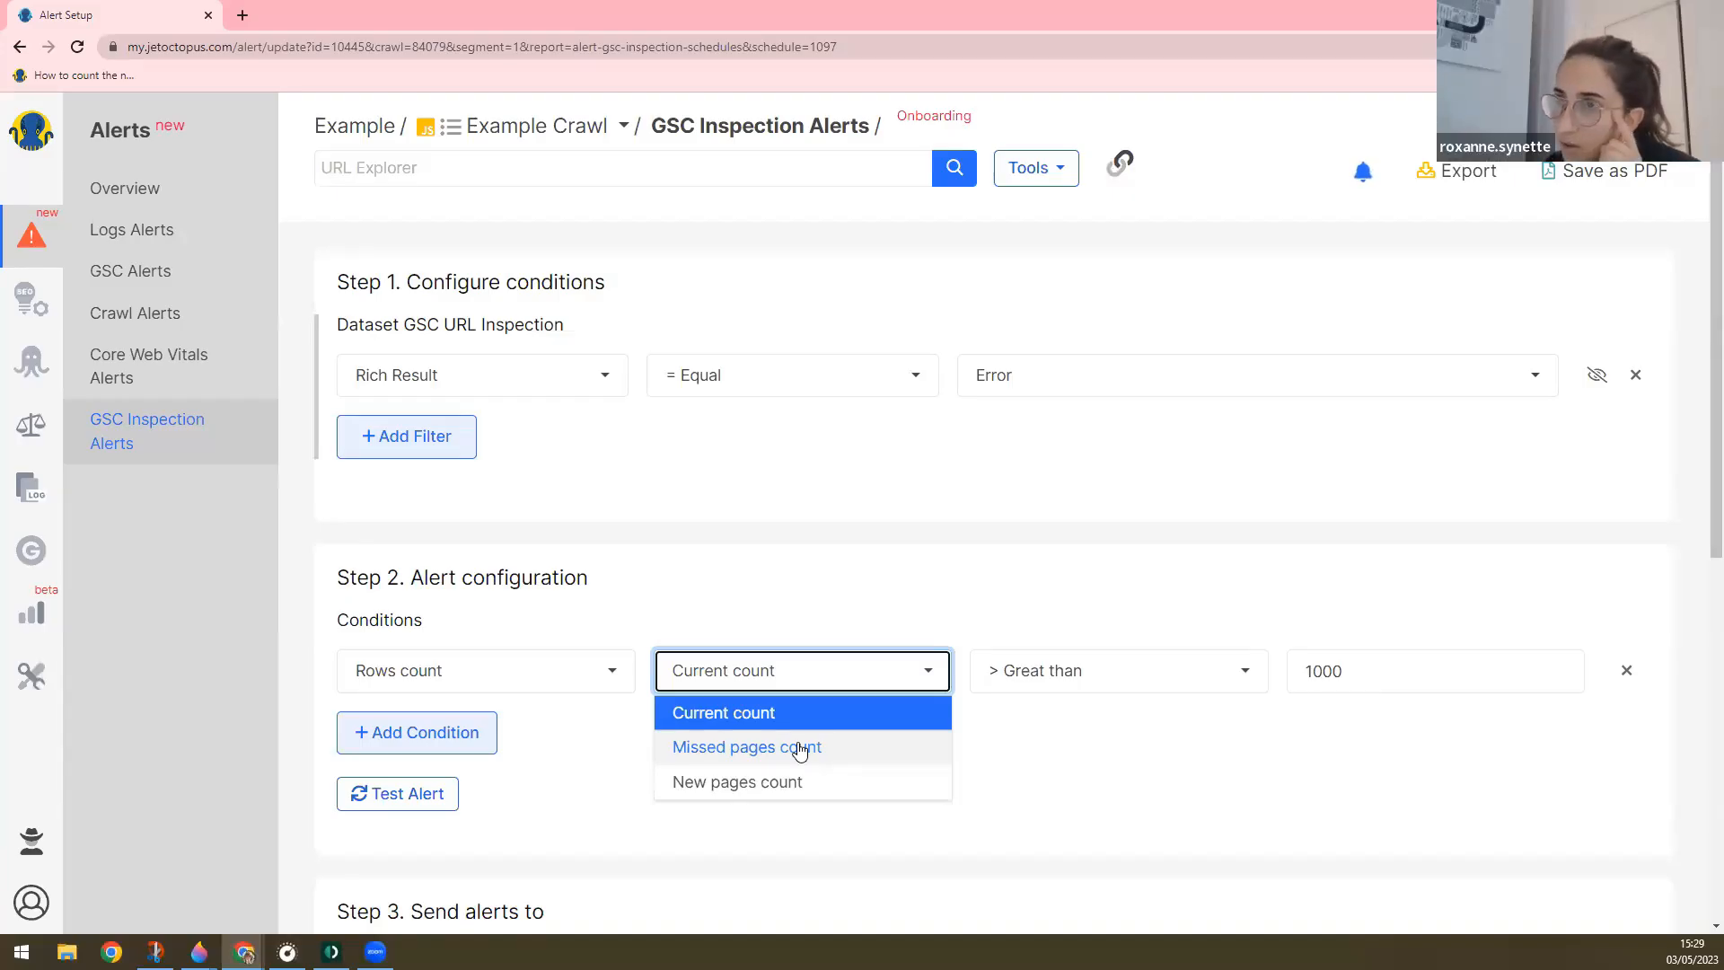
pyautogui.click(609, 842)
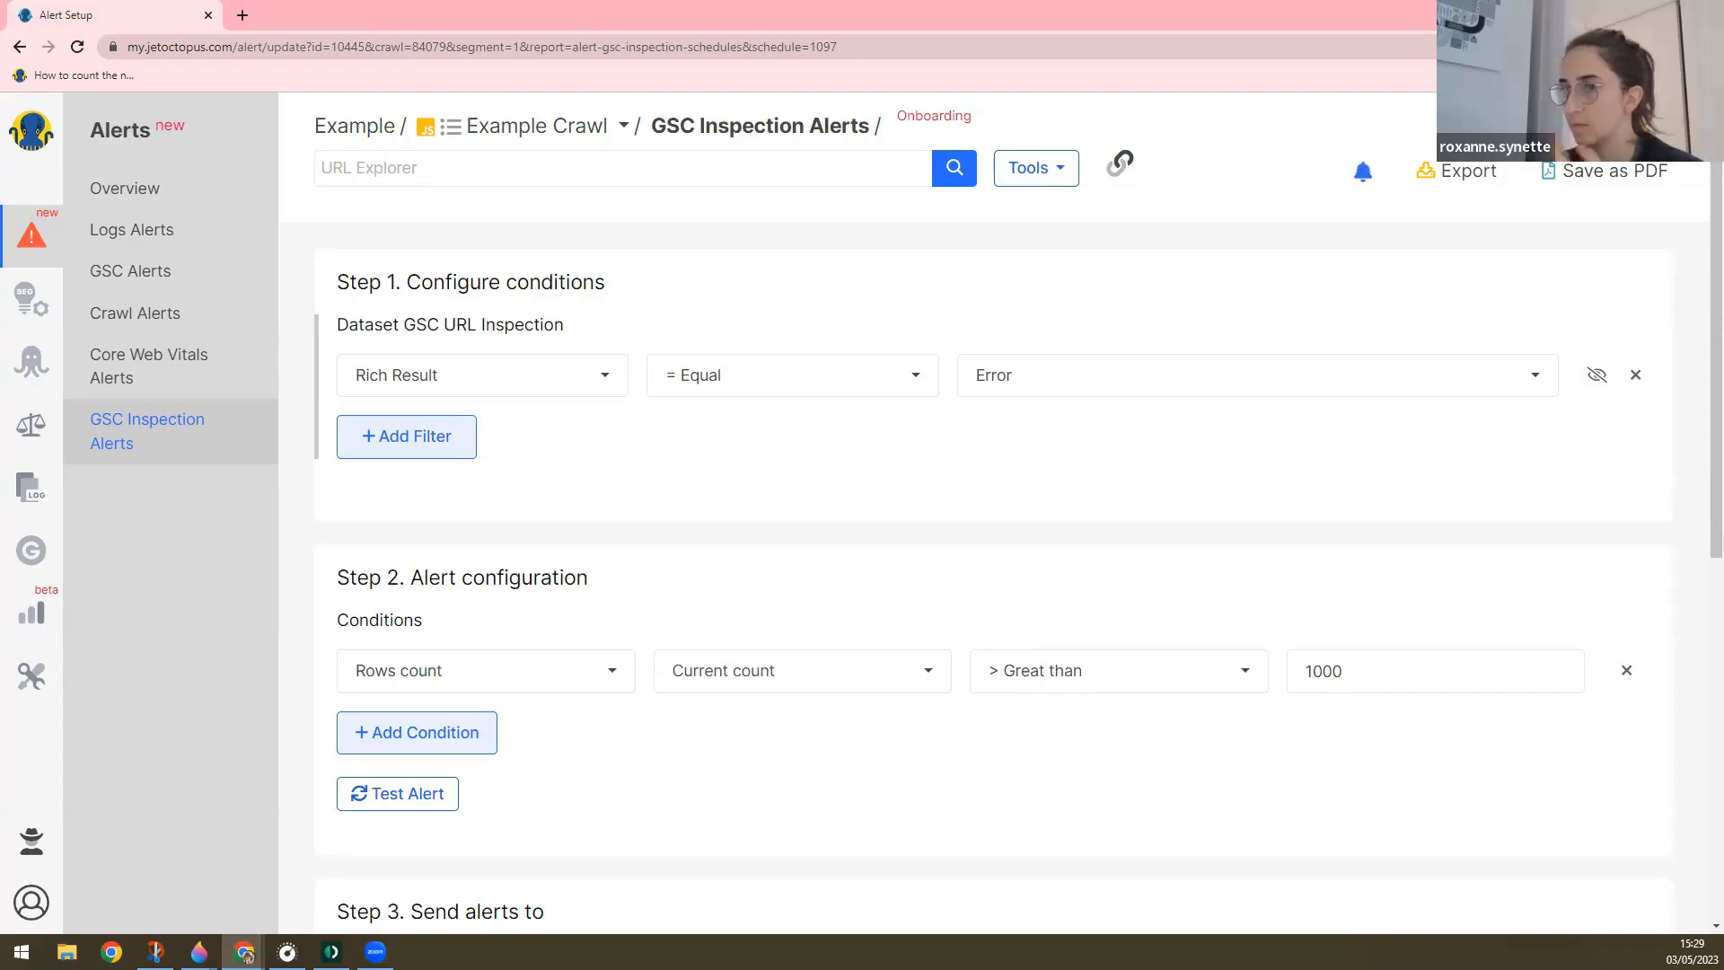
# - Try adding a second alert condition based on GSC Inspection URL and check which count types it offers
pyautogui.click(469, 732)
pyautogui.click(481, 741)
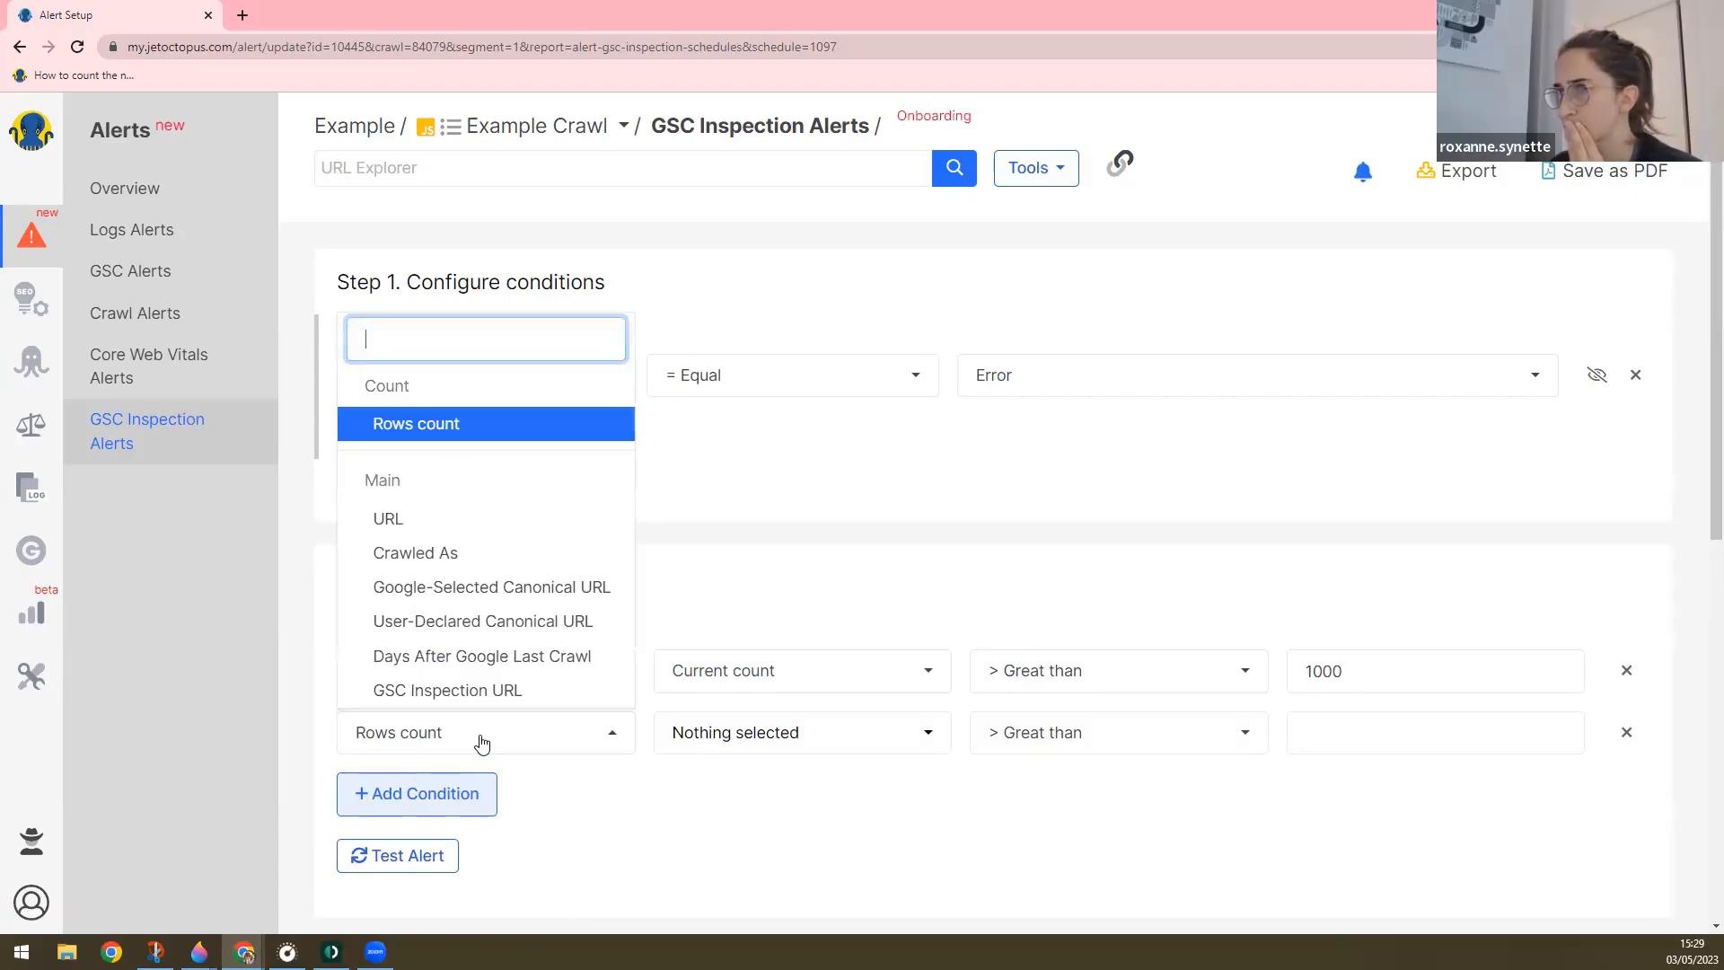
pyautogui.click(511, 690)
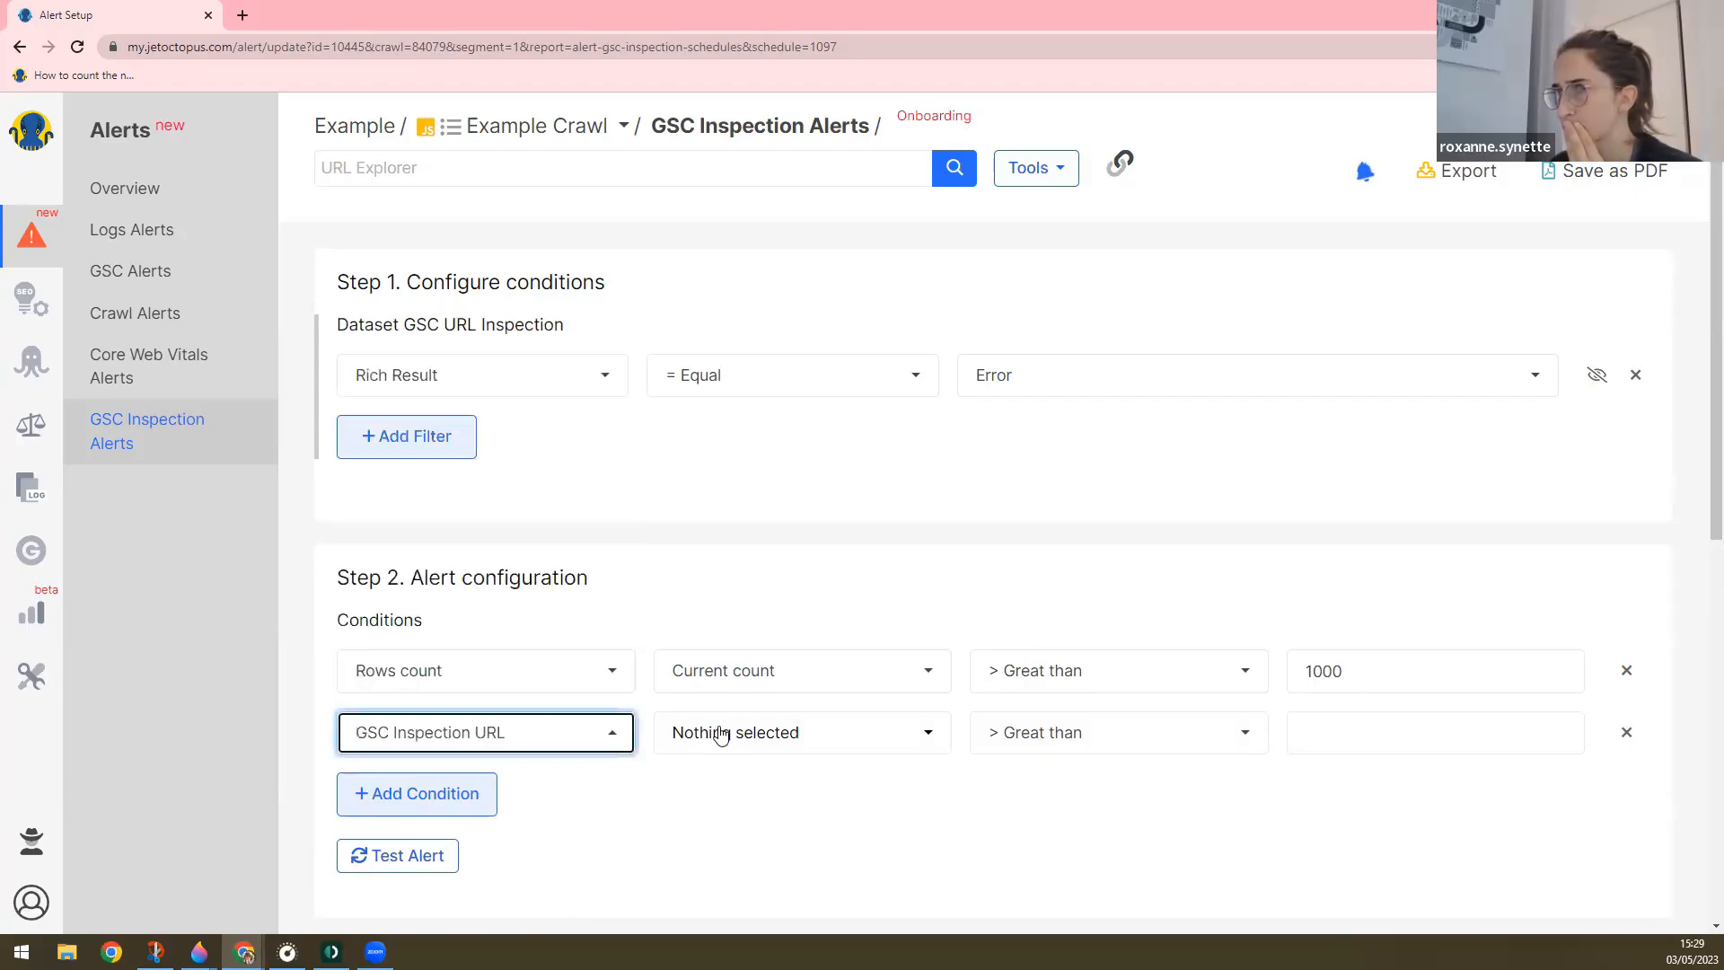
pyautogui.click(721, 732)
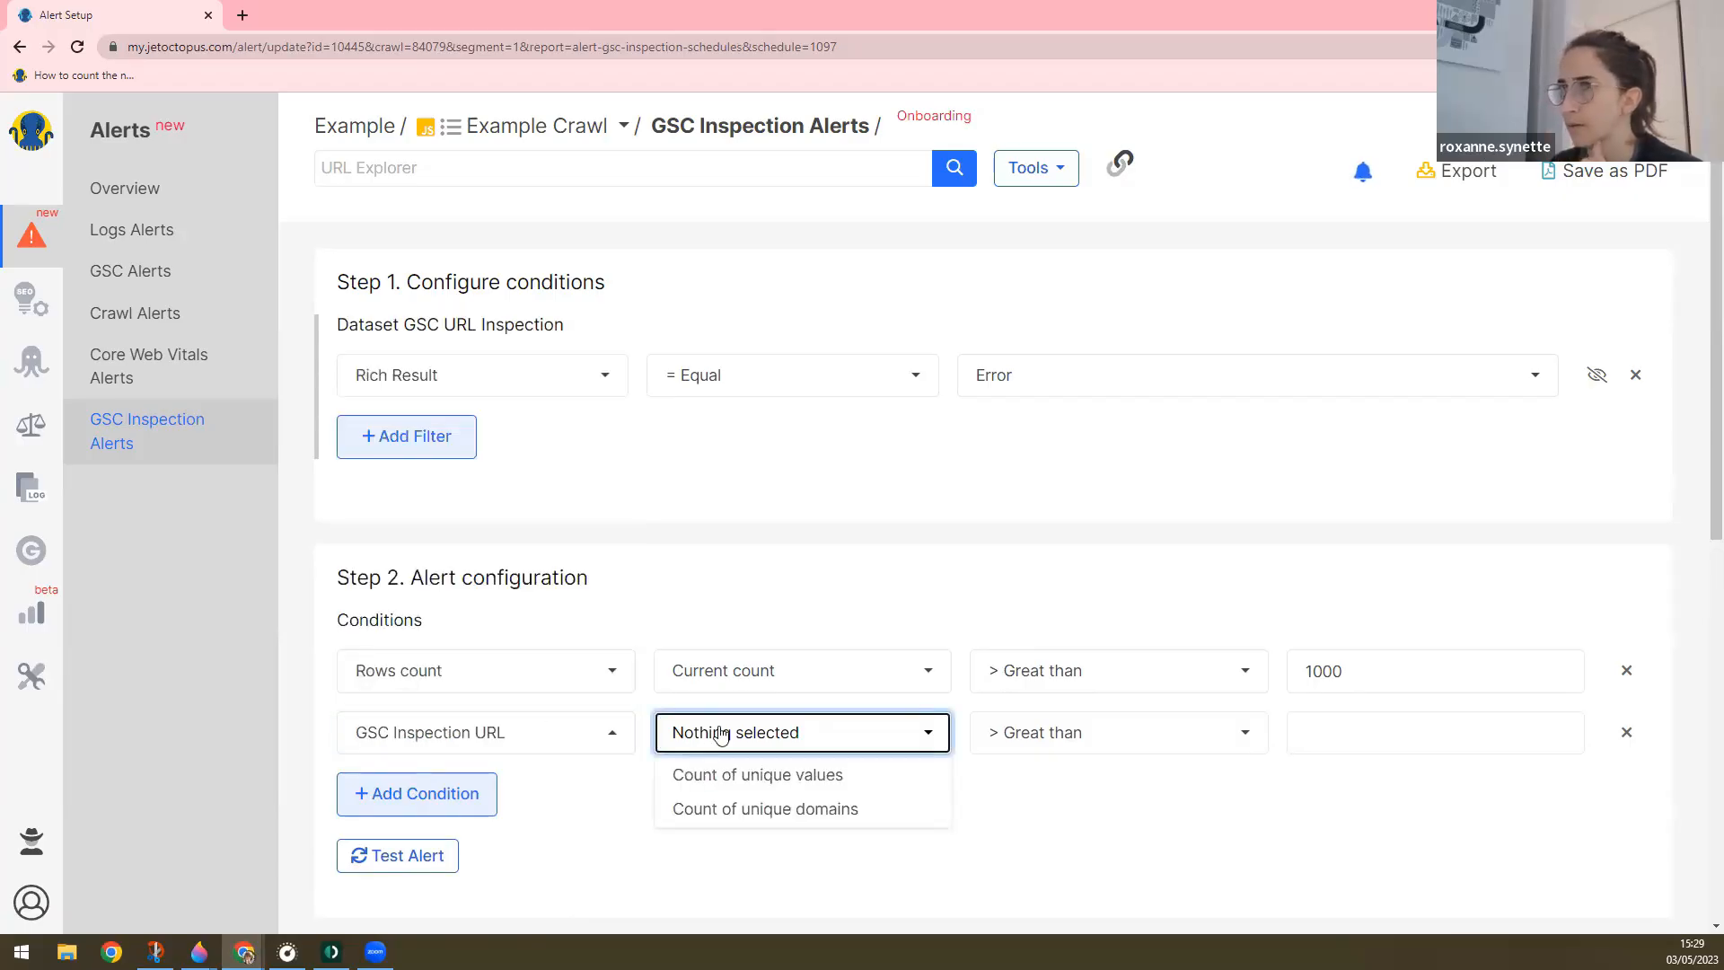
pyautogui.click(561, 738)
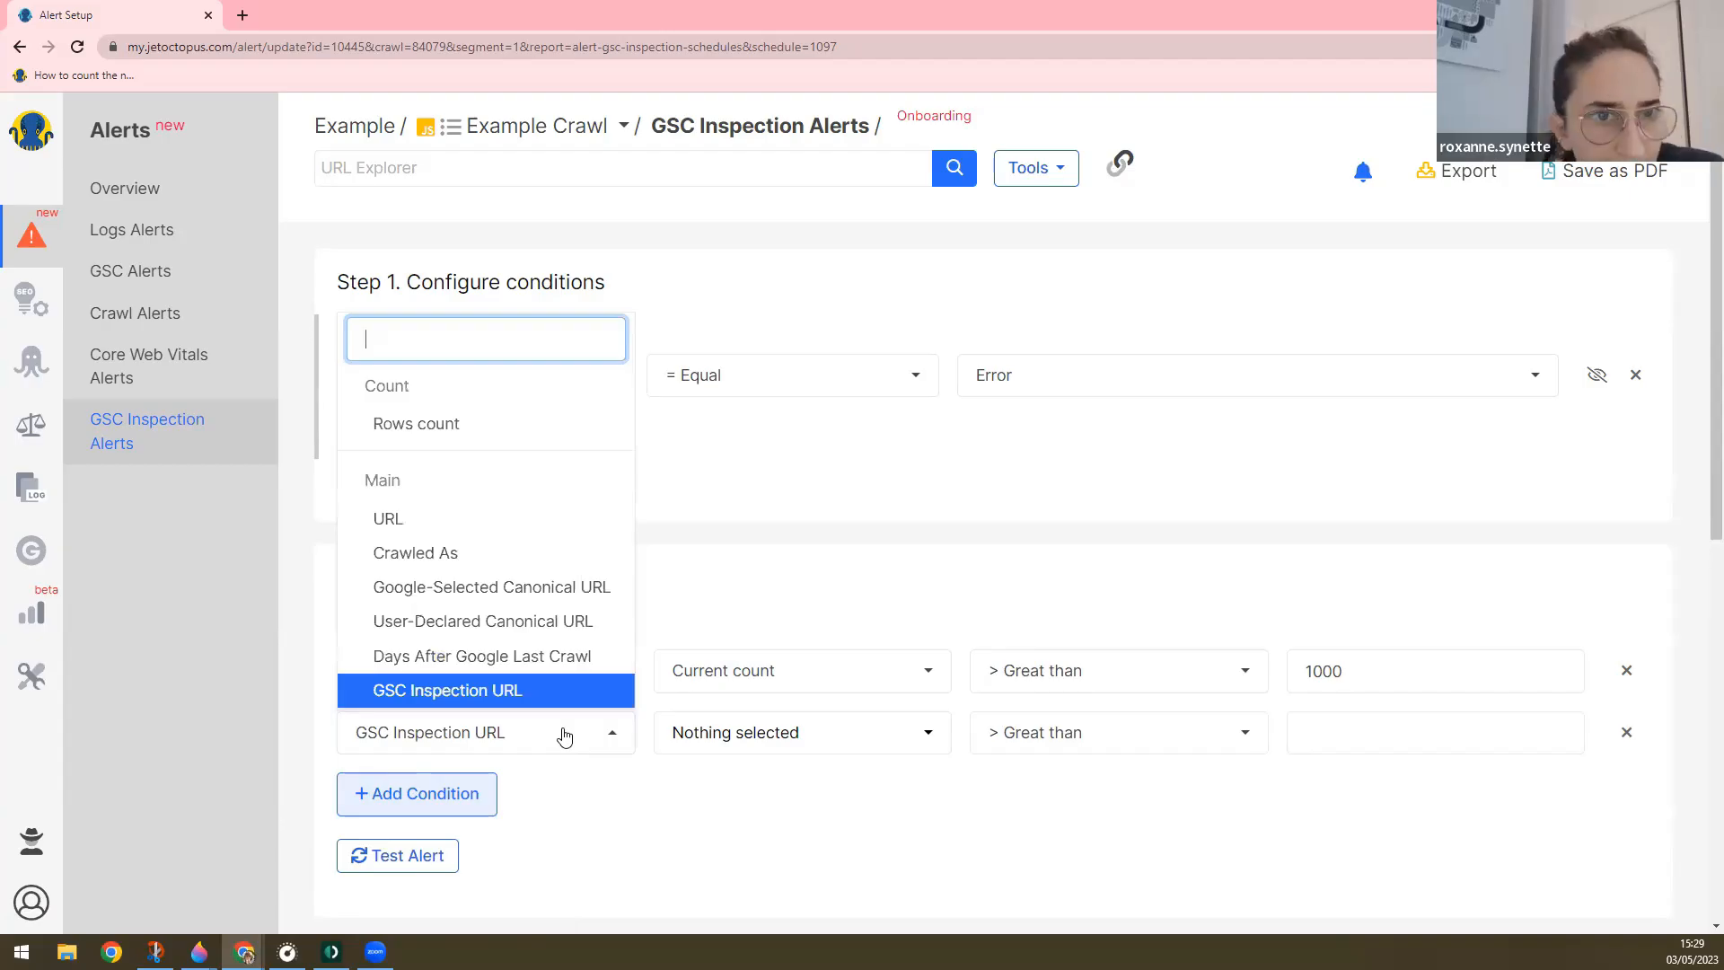
pyautogui.click(679, 783)
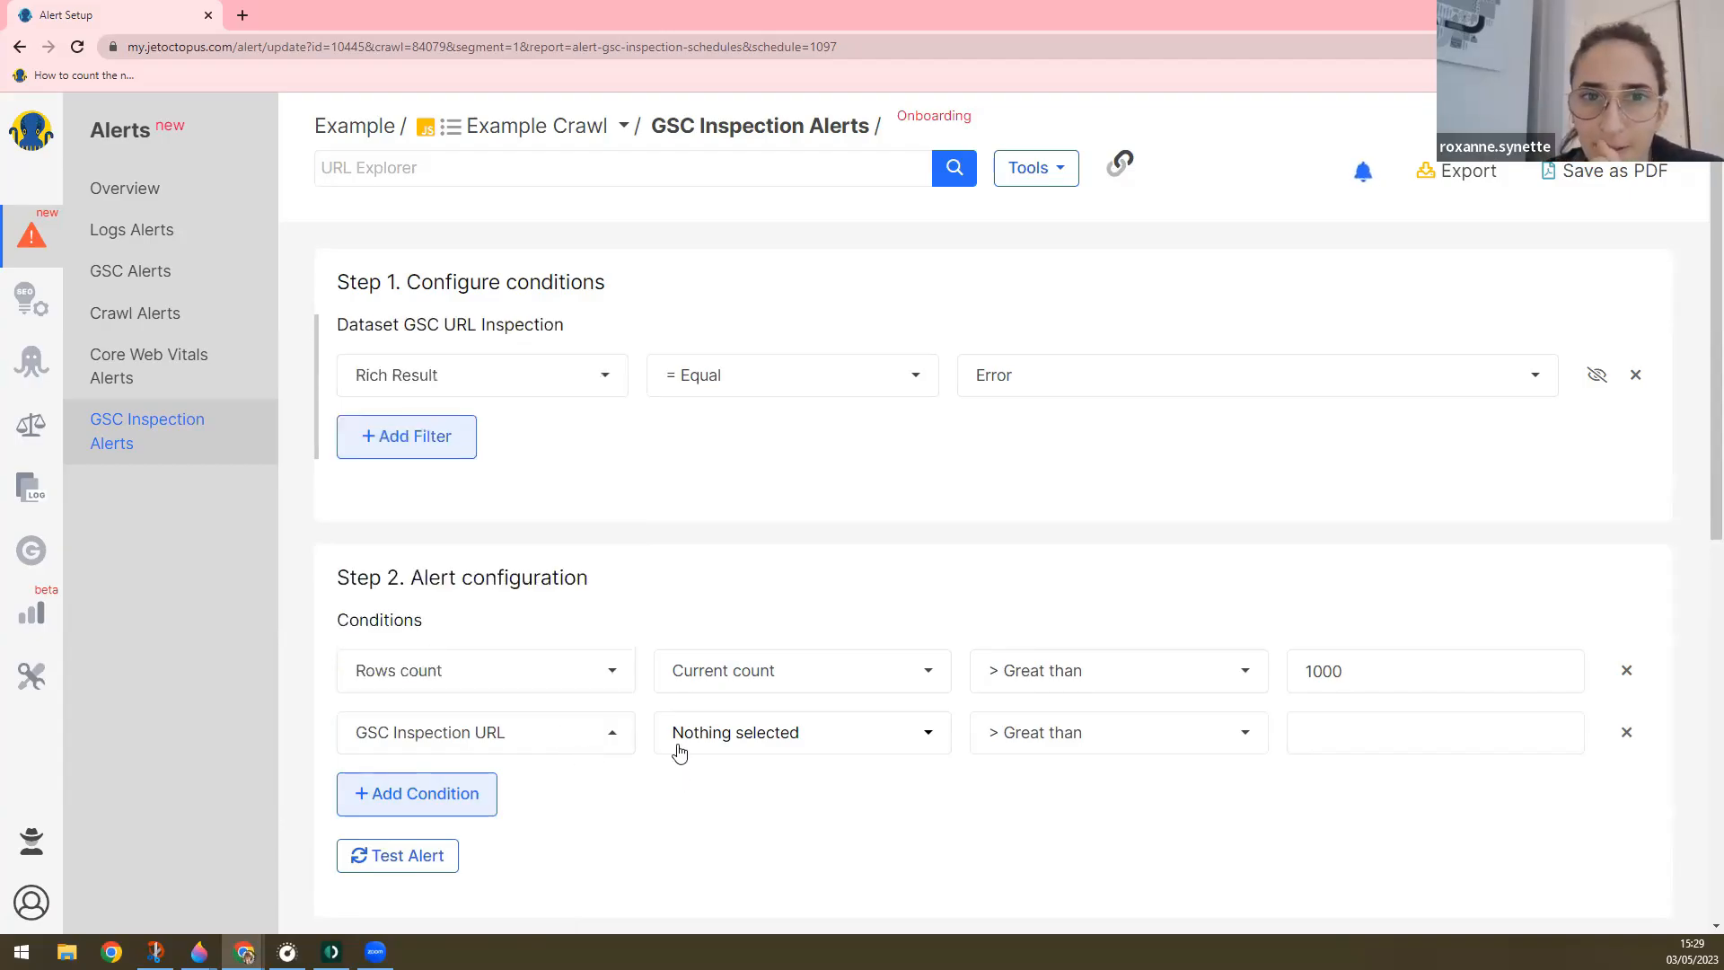
# - Return to the GSC Inspection alerts and show the alert types available for the existing schedule
pyautogui.click(217, 440)
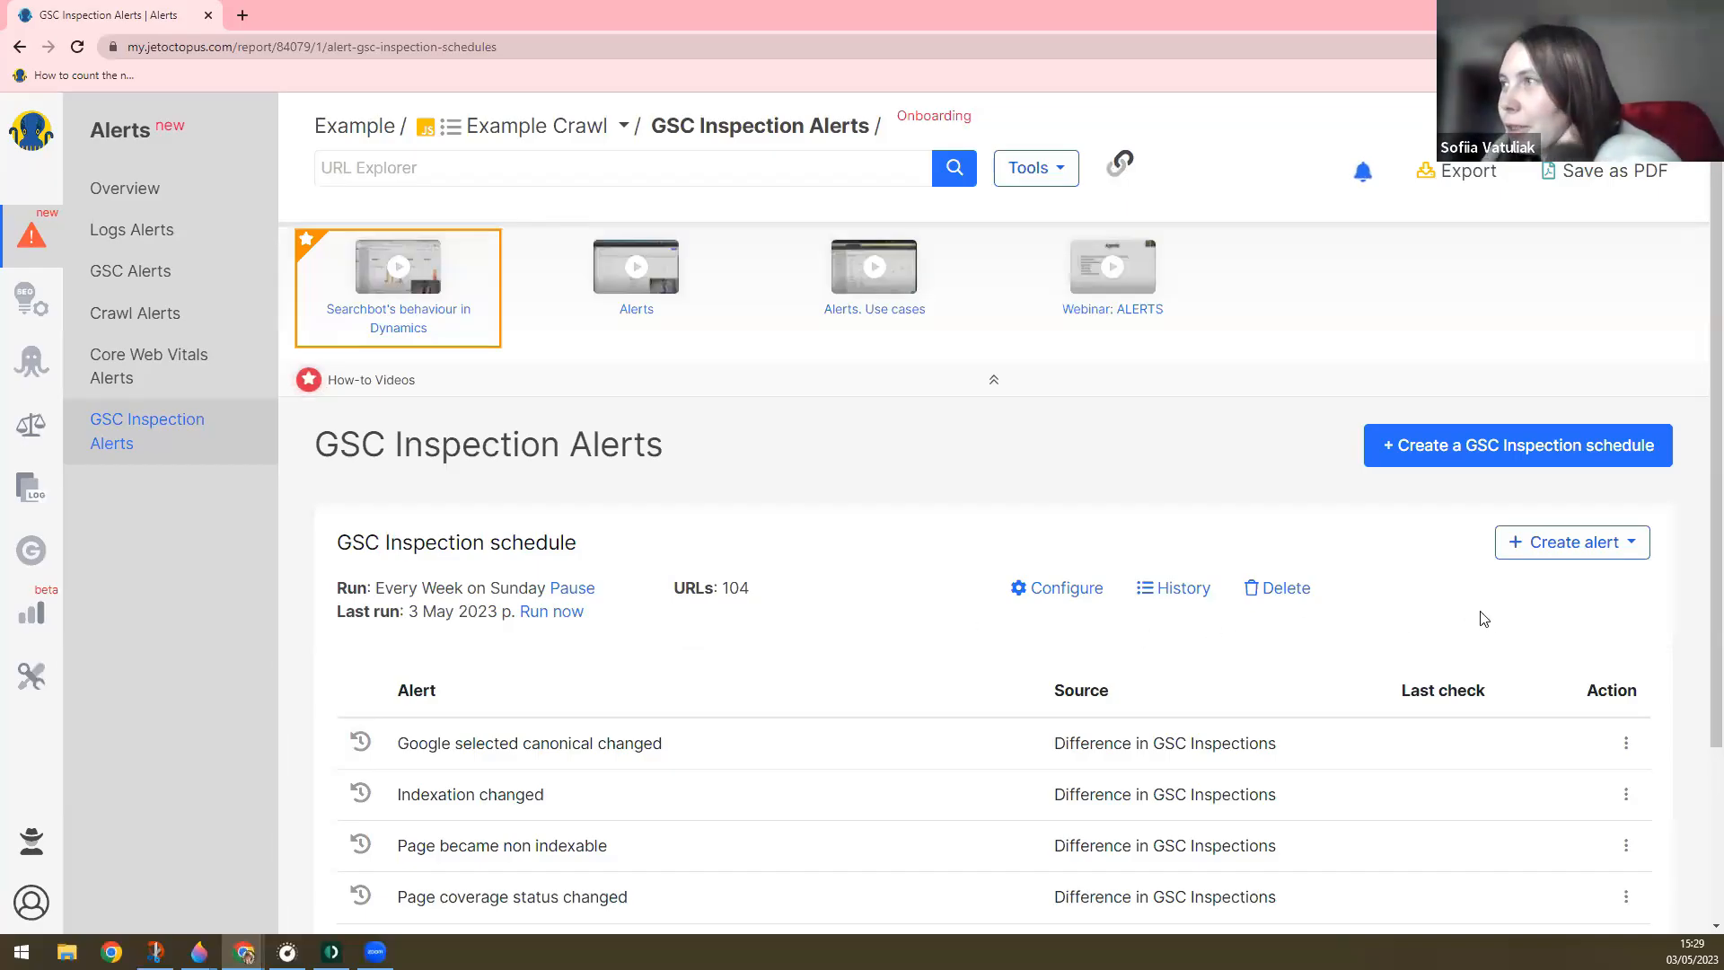
pyautogui.click(1571, 558)
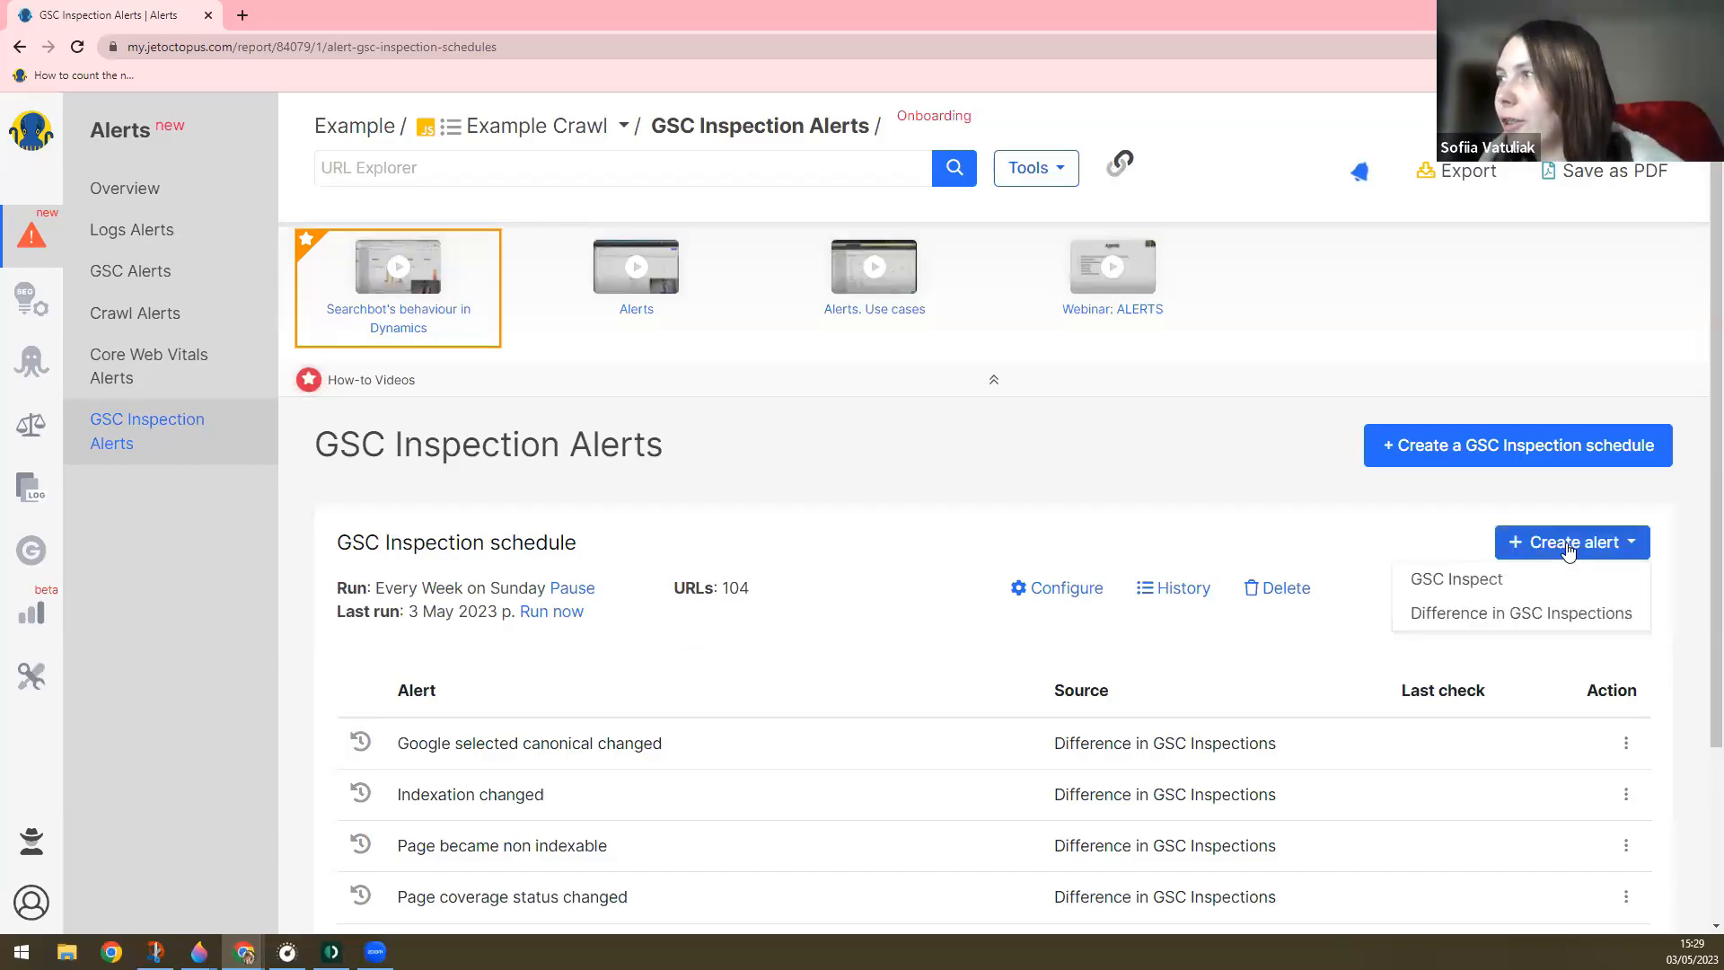